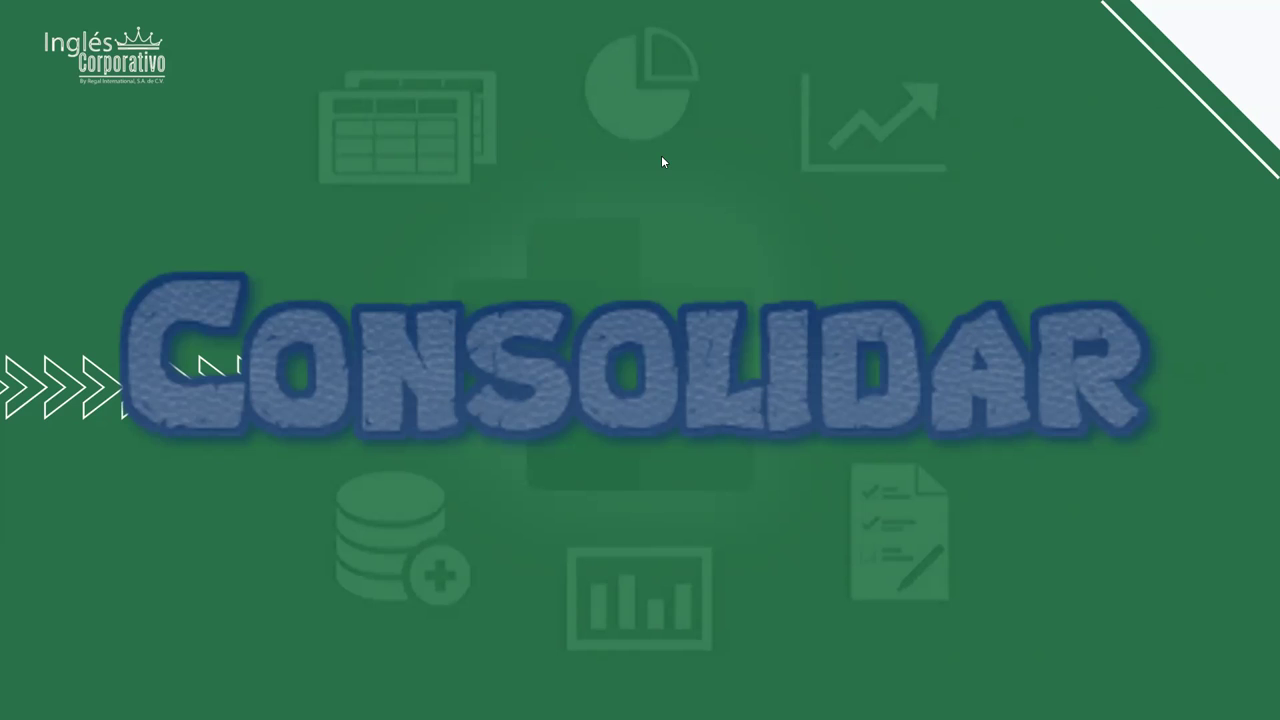
Advance the slideshow from the Consolidar title slide to the slide on why separate sheets are consolidated
click(724, 364)
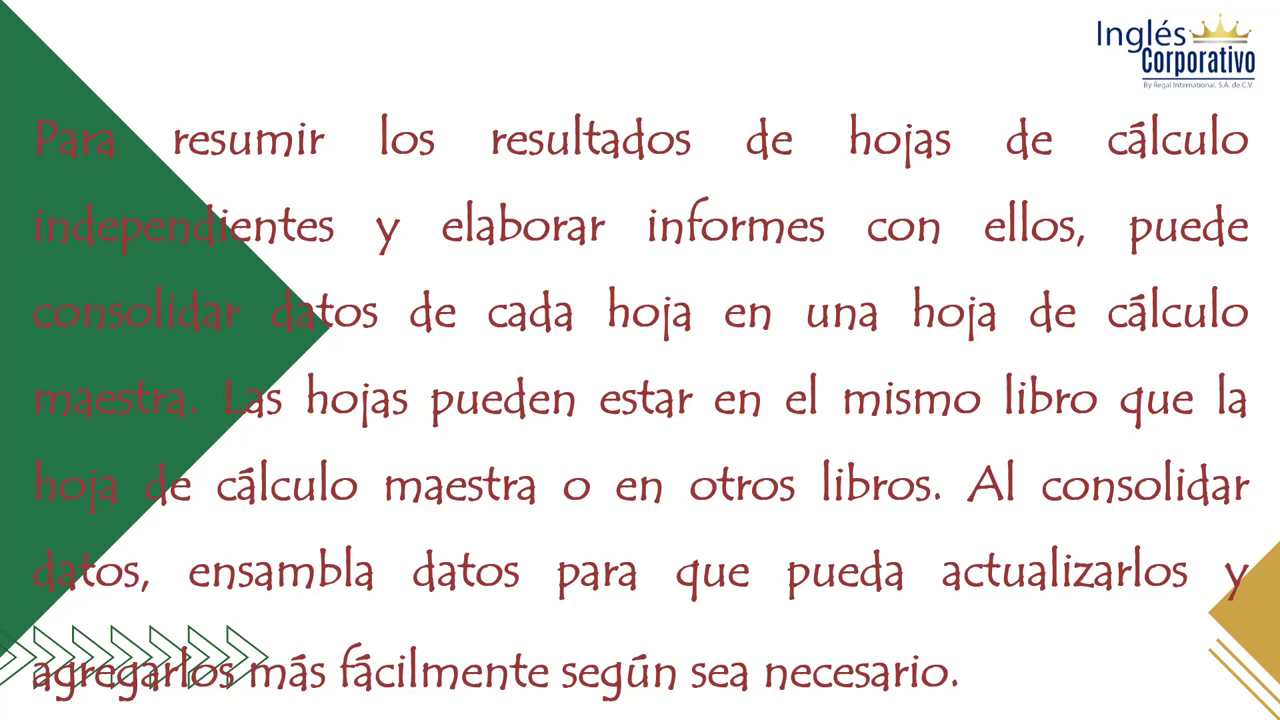
Advance to the 'Por ejemplo…' slide on consolidating regional office expenses into a master sheet
click(564, 370)
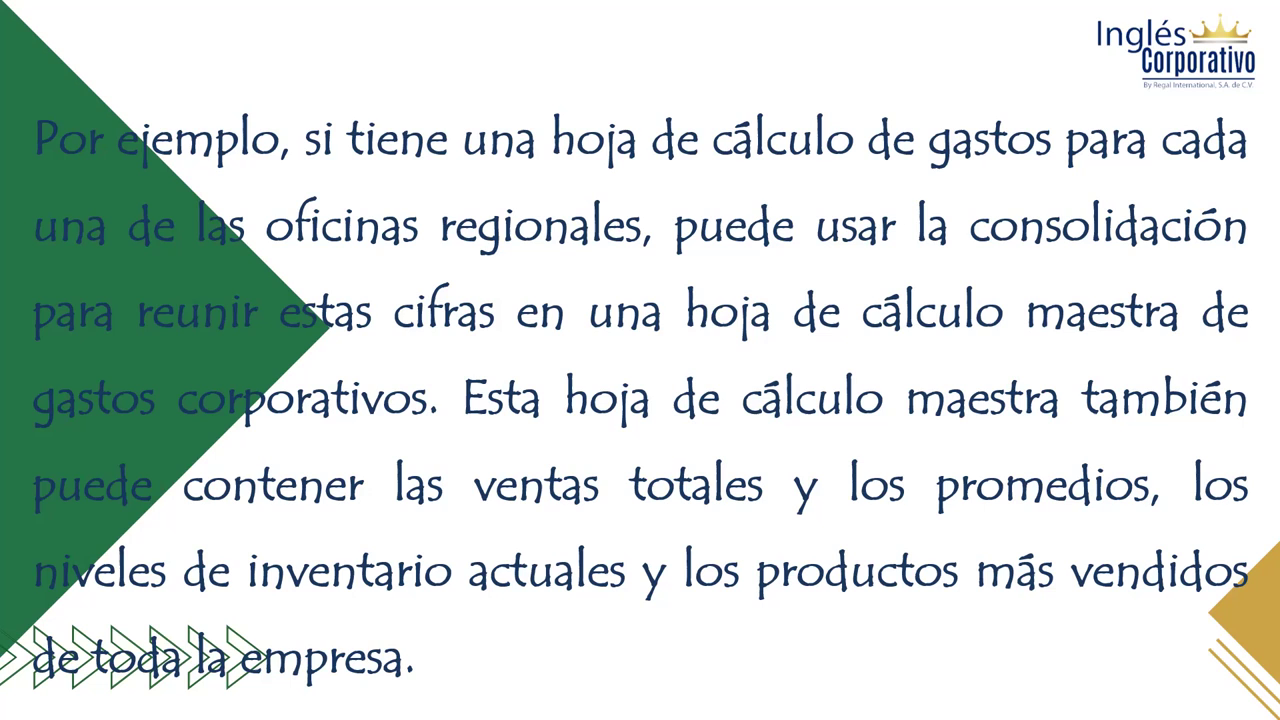
Advance to the 'Formas de consolidar datos' slide covering consolidation by position or category
click(616, 438)
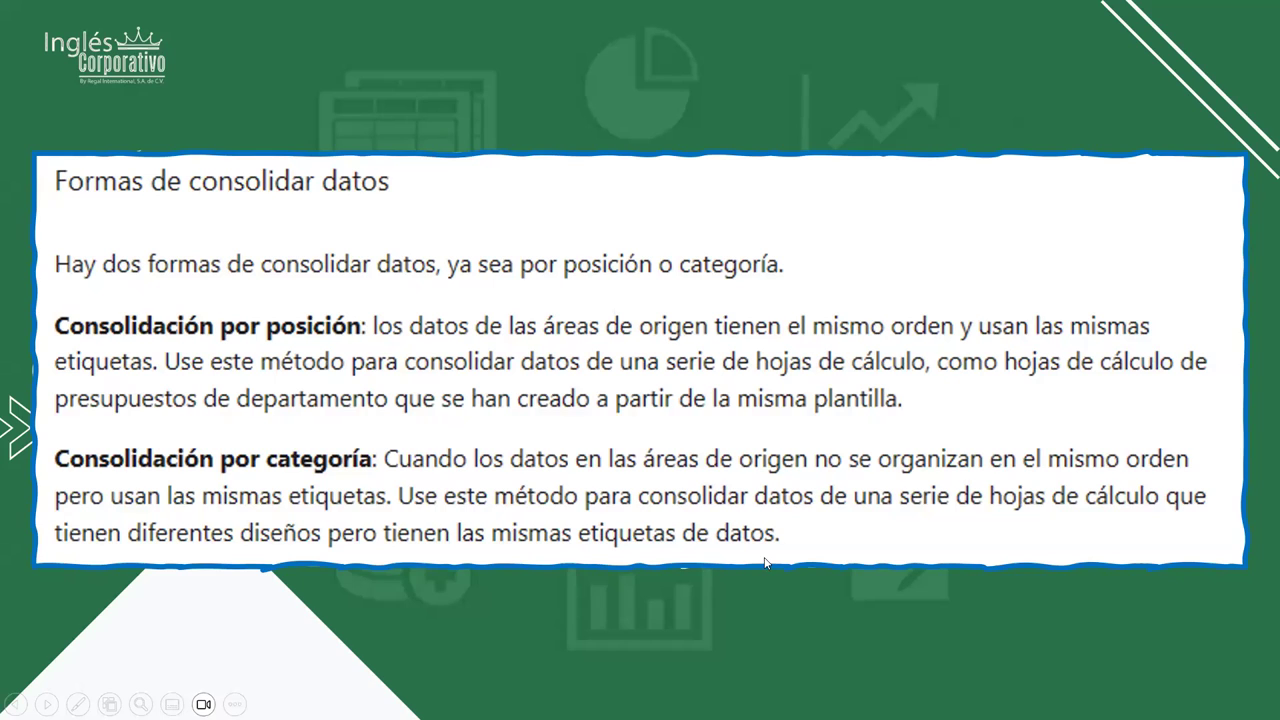
Advance the slideshow to the 'Ejemplos' slide
click(790, 497)
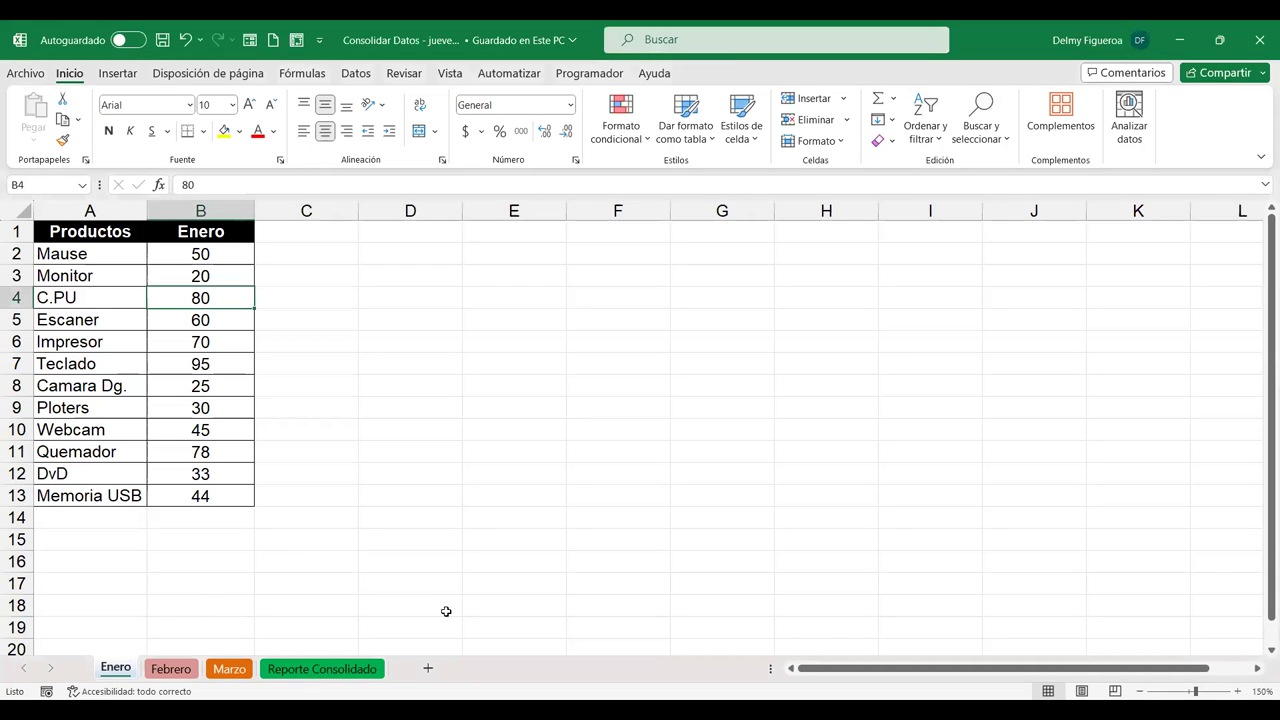
Flip between the Reporte Consolidado, Marzo, Febrero and Enero sheets to compare their tables
click(349, 666)
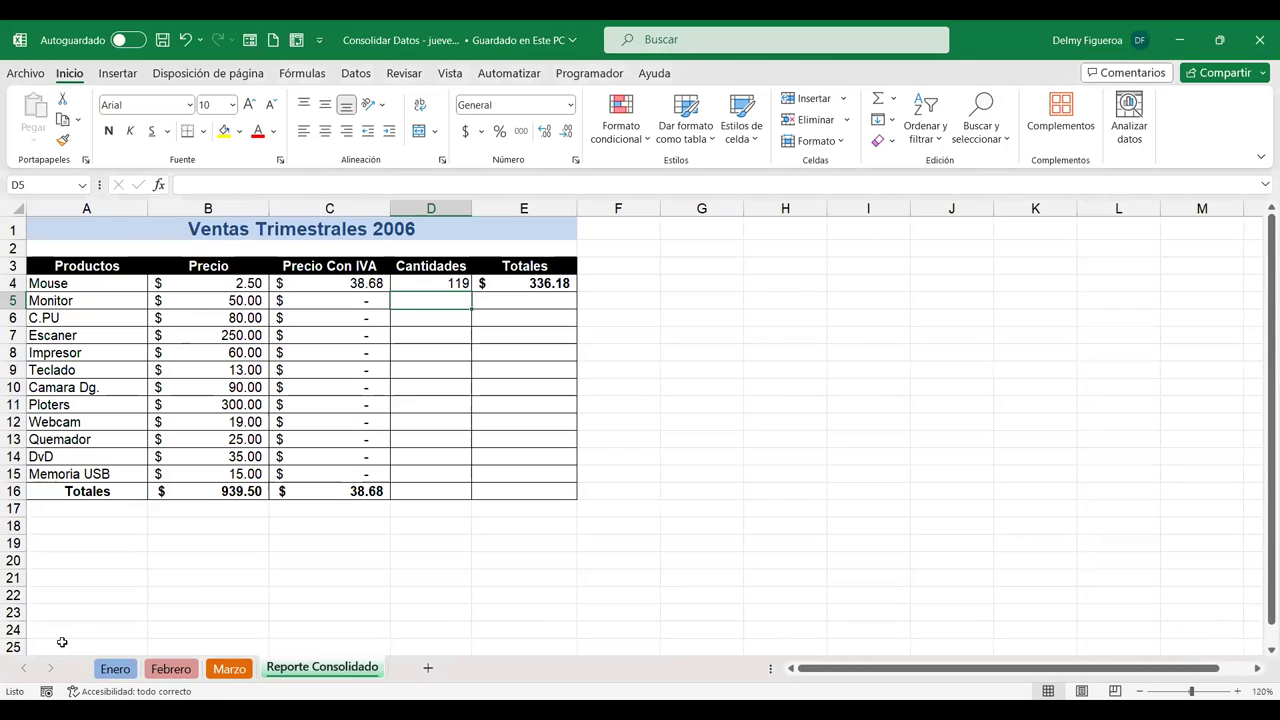
click(226, 668)
click(172, 668)
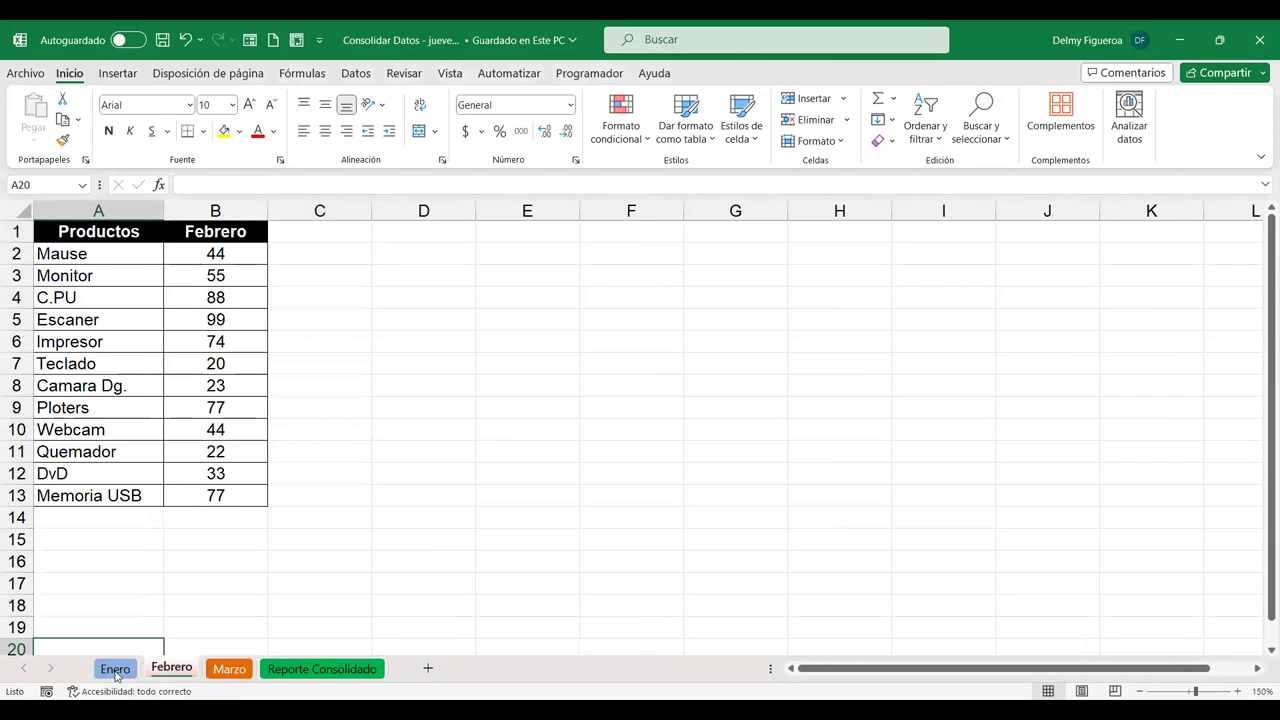
click(115, 669)
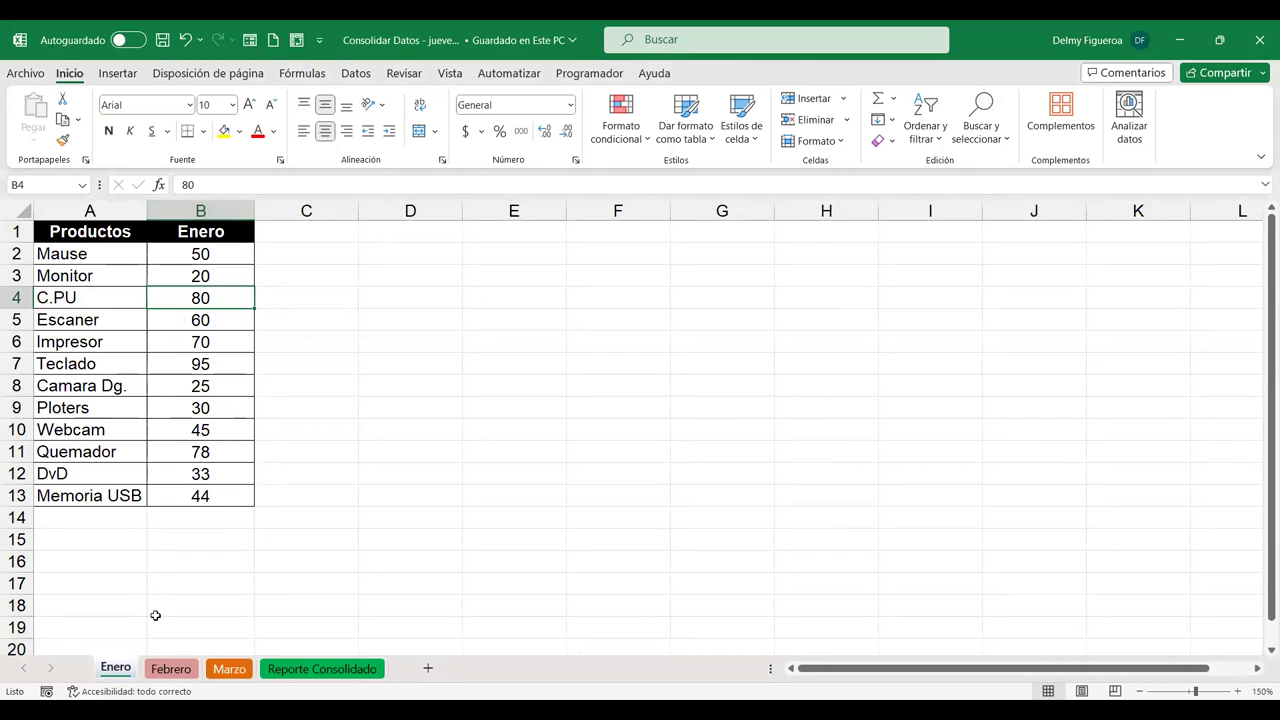
click(171, 669)
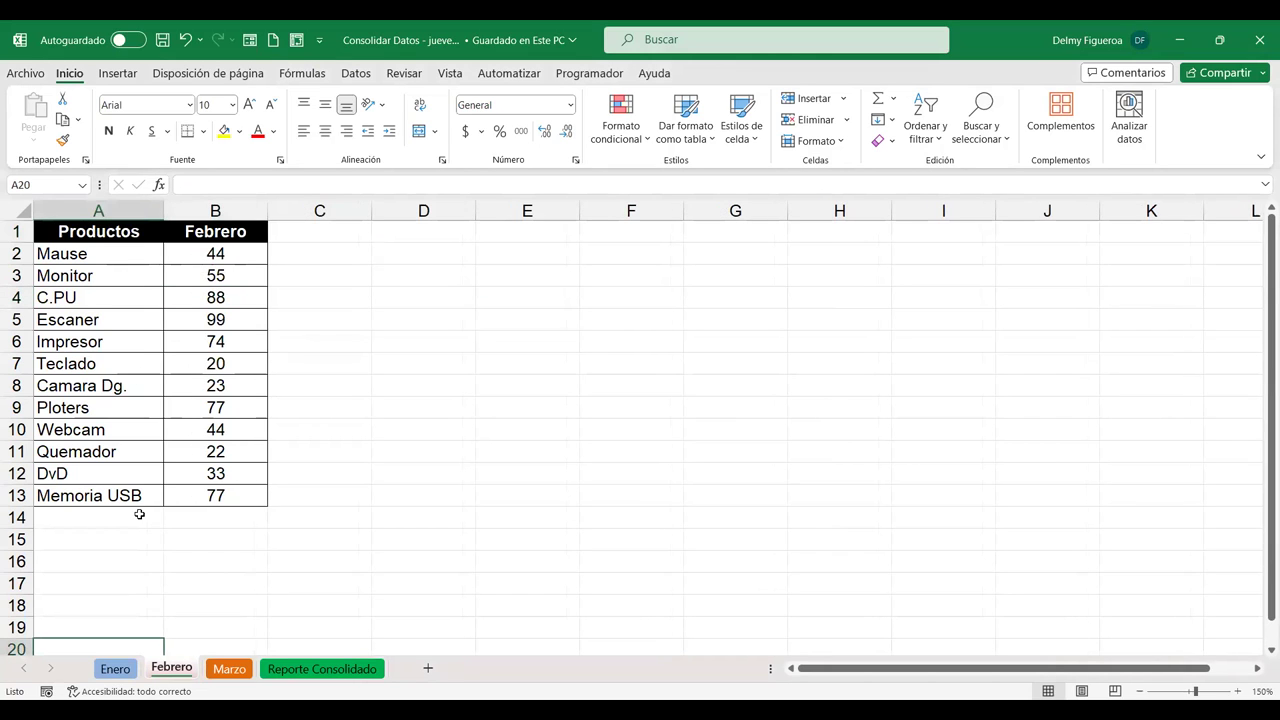
click(238, 669)
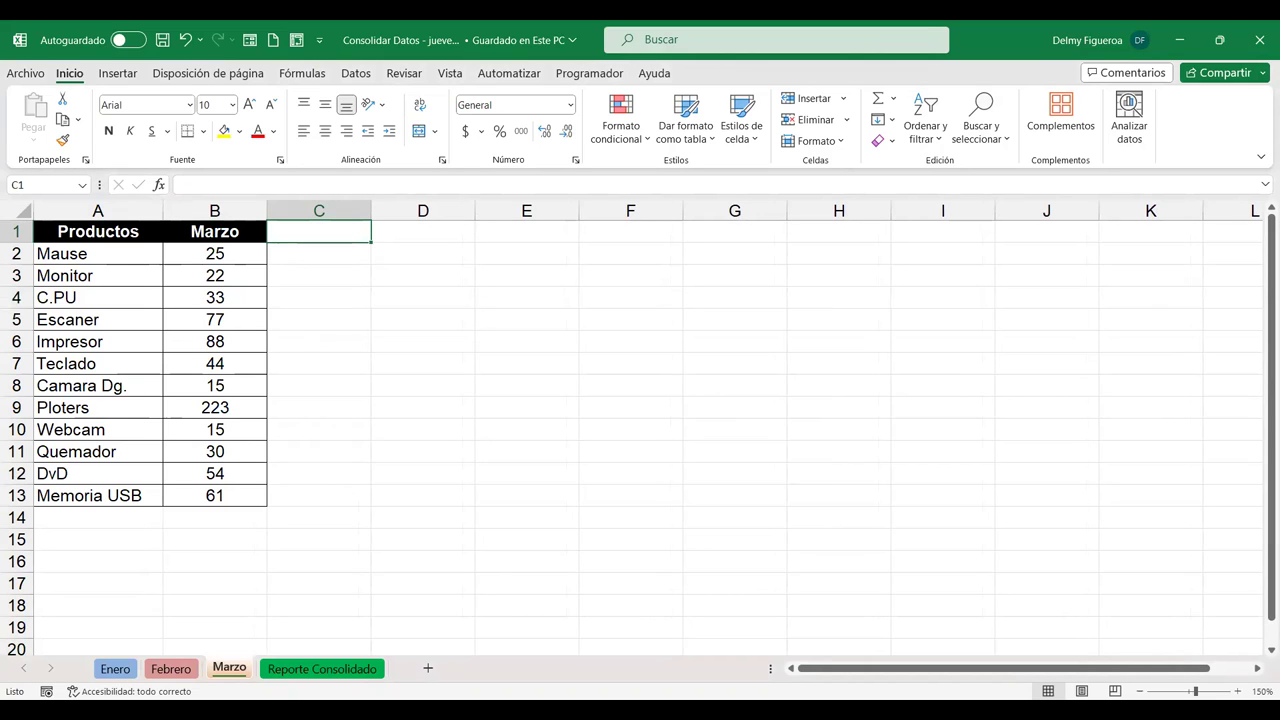
click(115, 669)
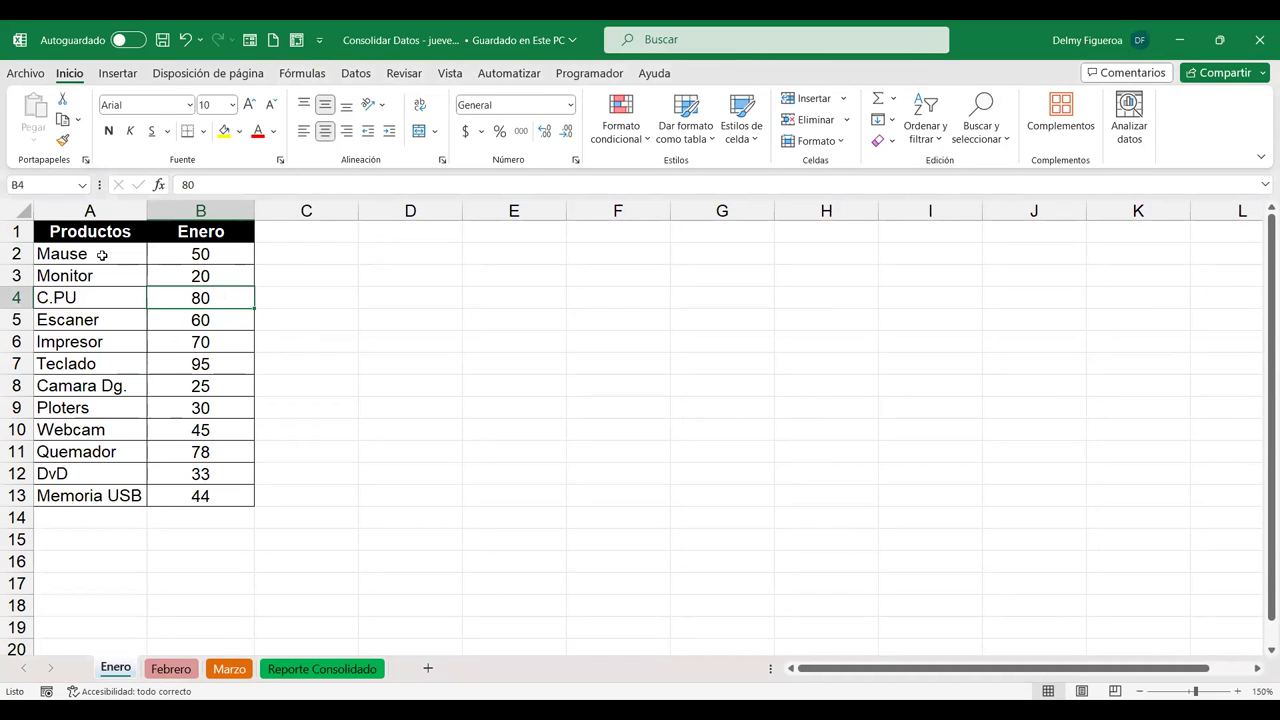
Select the Enero product table and point out Mause, its quantity 50 and the Enero heading
drag(104, 233, 222, 503)
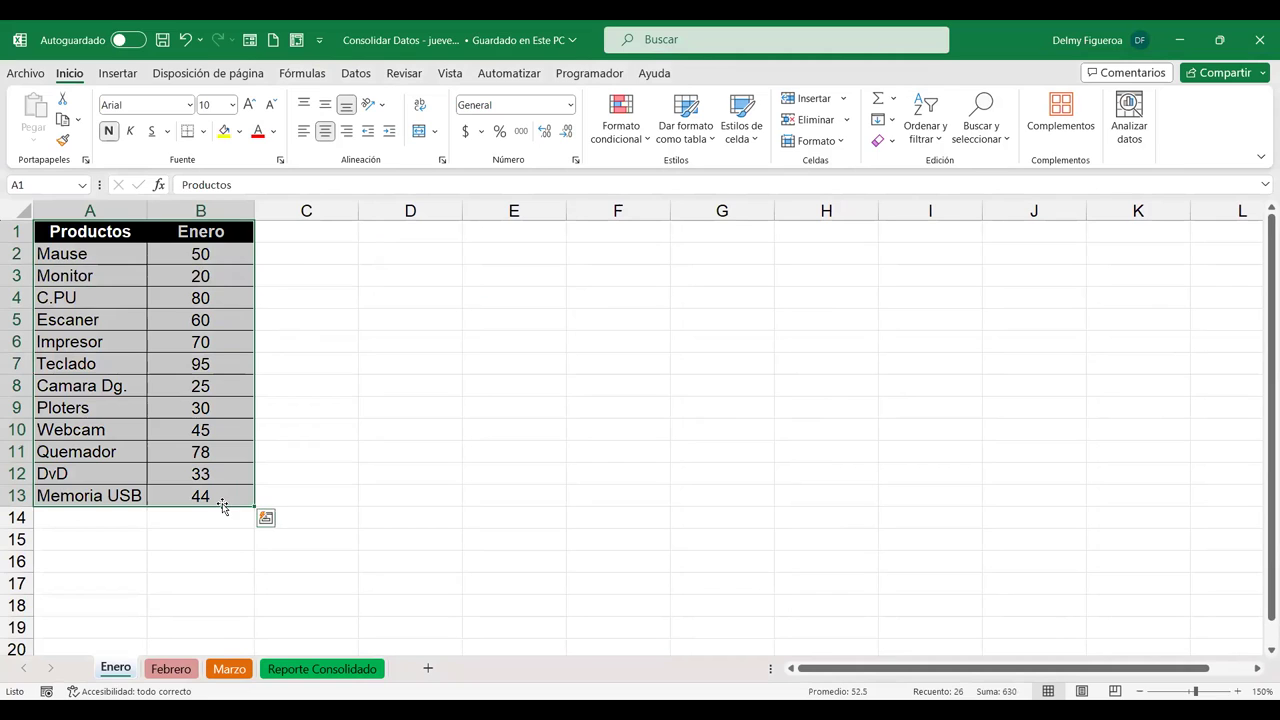
click(111, 262)
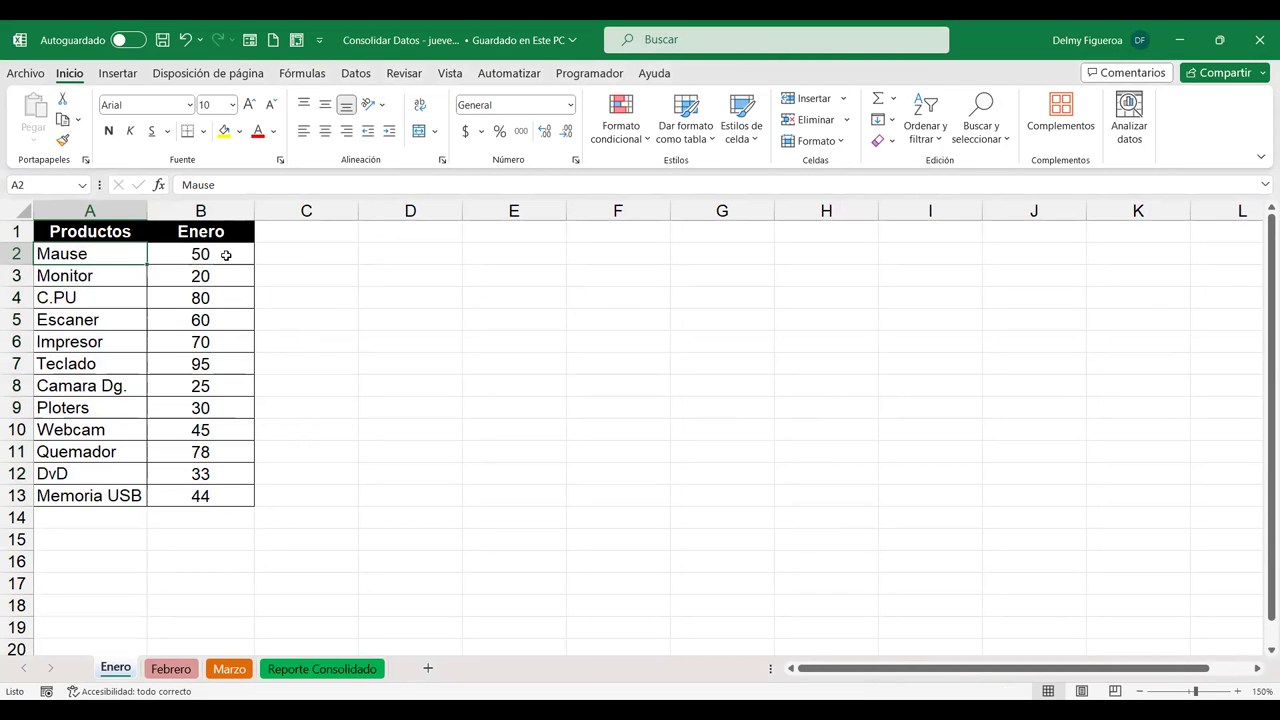
click(223, 255)
click(221, 232)
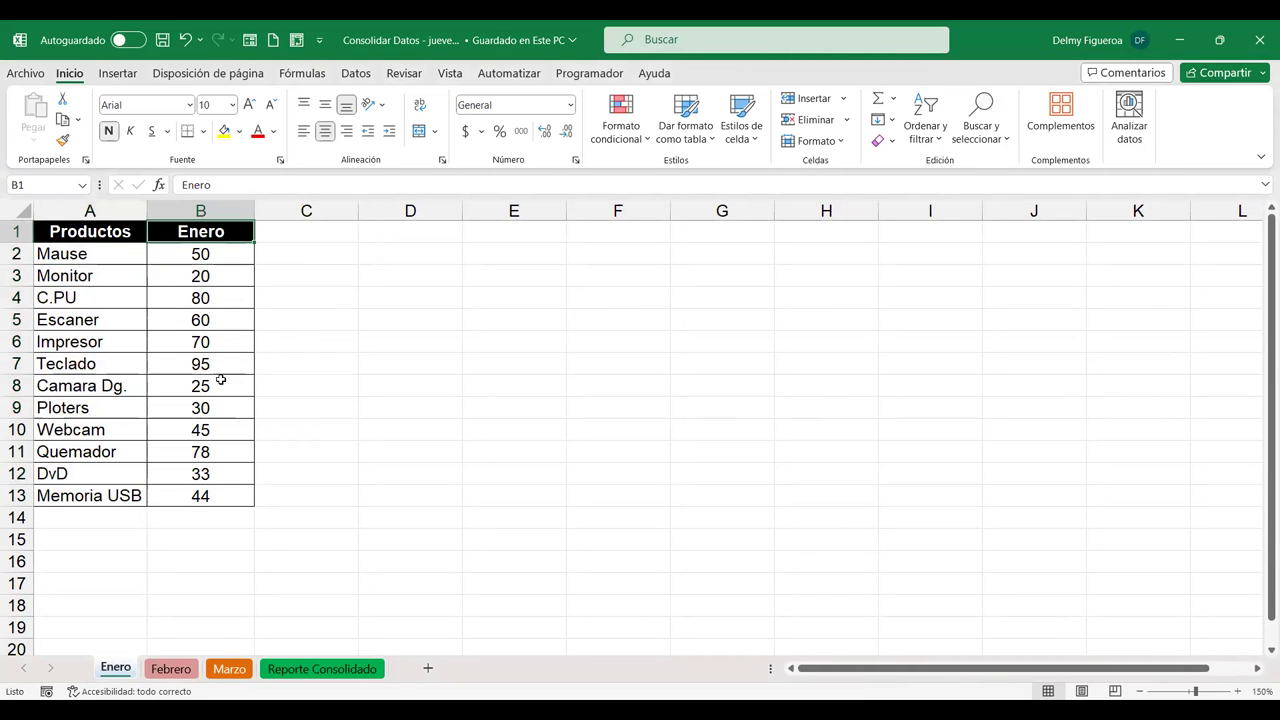
Point out the Mause and Impresor products on Febrero, then view Marzo and Reporte Consolidado
click(172, 667)
click(148, 251)
click(120, 335)
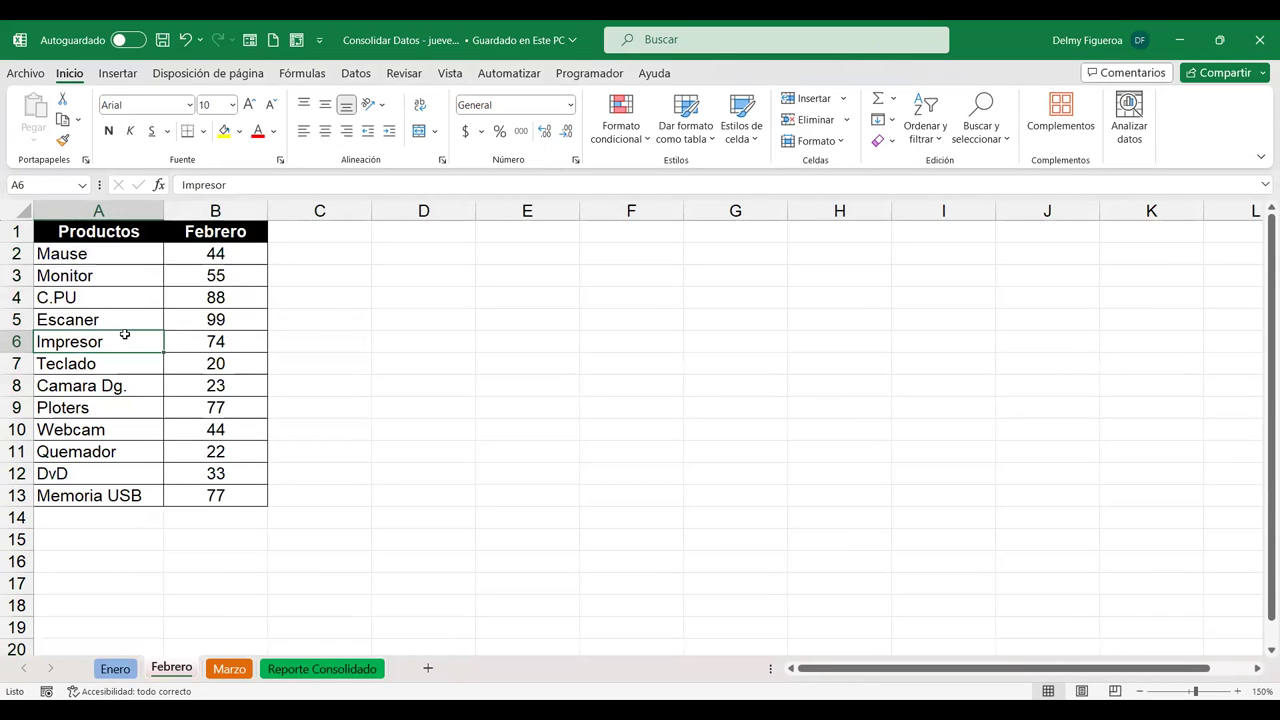
click(229, 669)
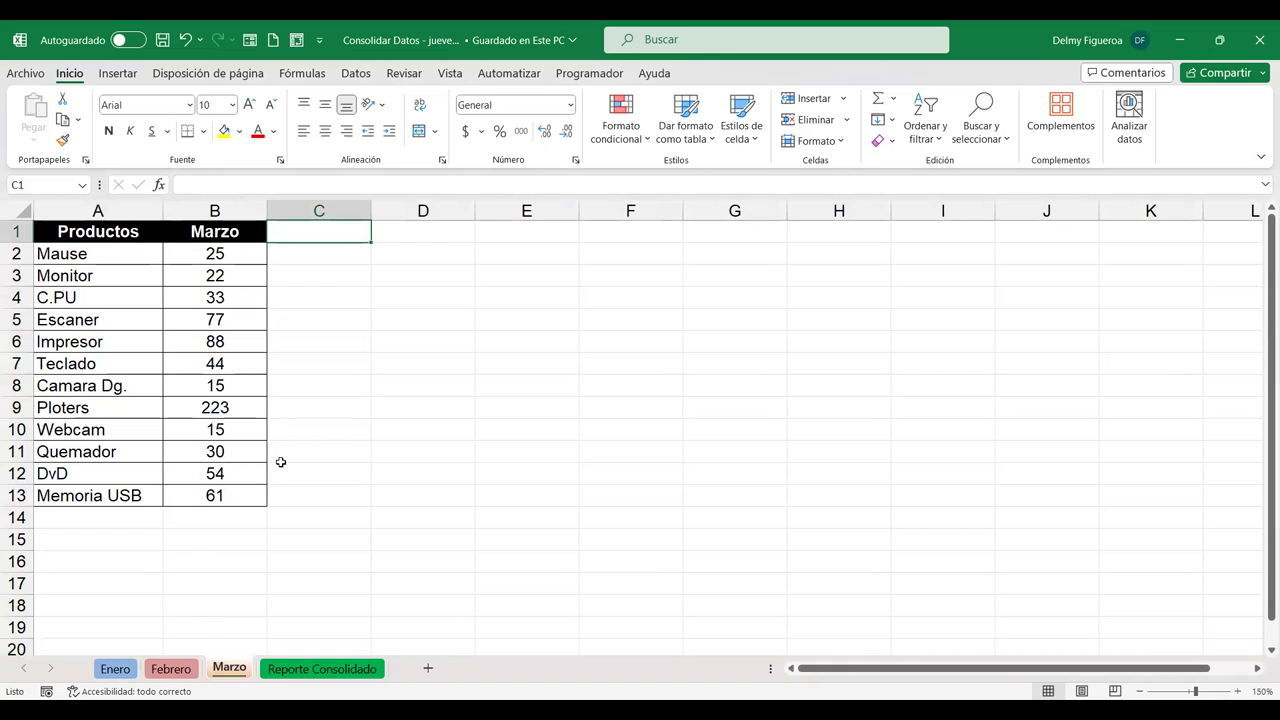
click(338, 669)
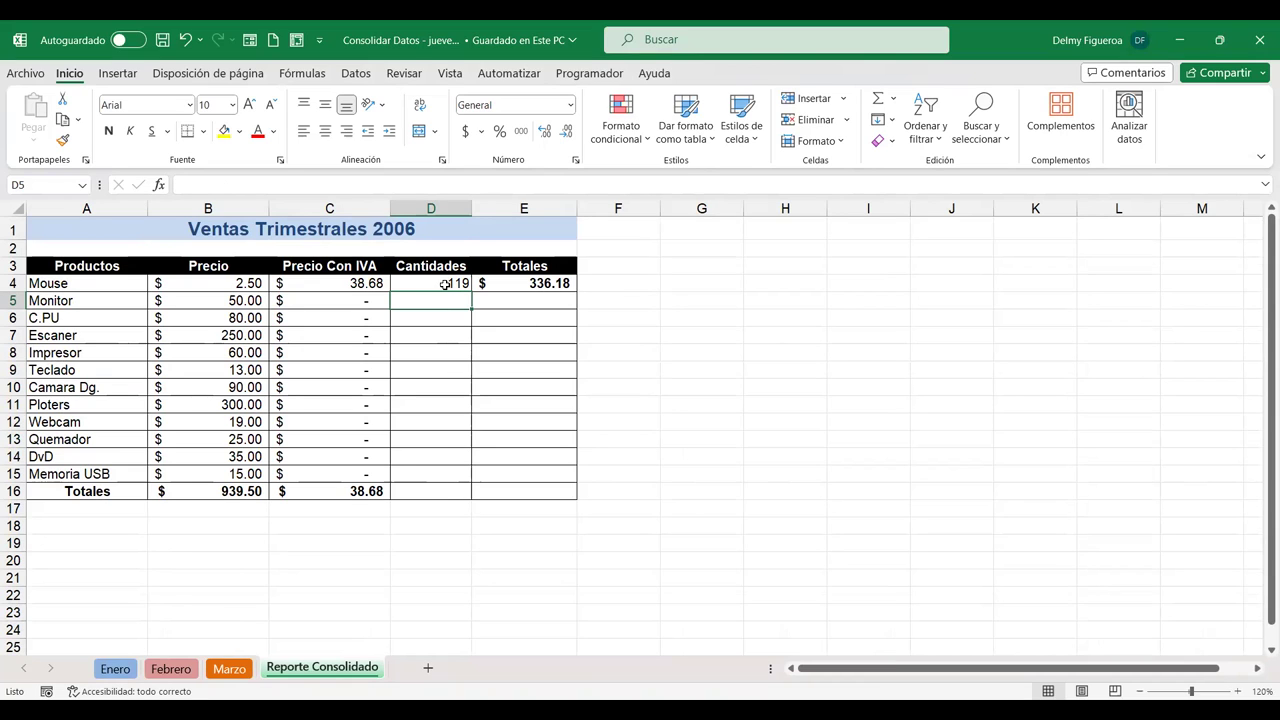
Inspect the E4 total formula and its C4 reference, leaving it unchanged
click(445, 284)
click(559, 285)
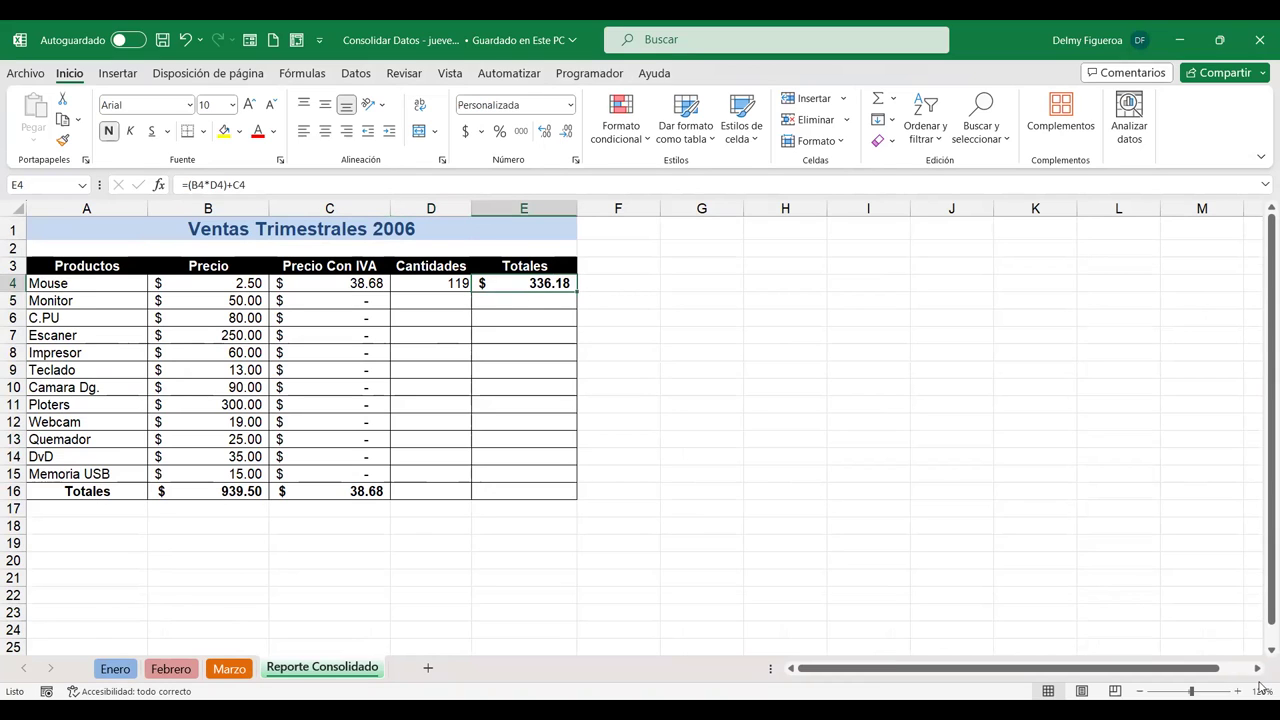
double_click(536, 283)
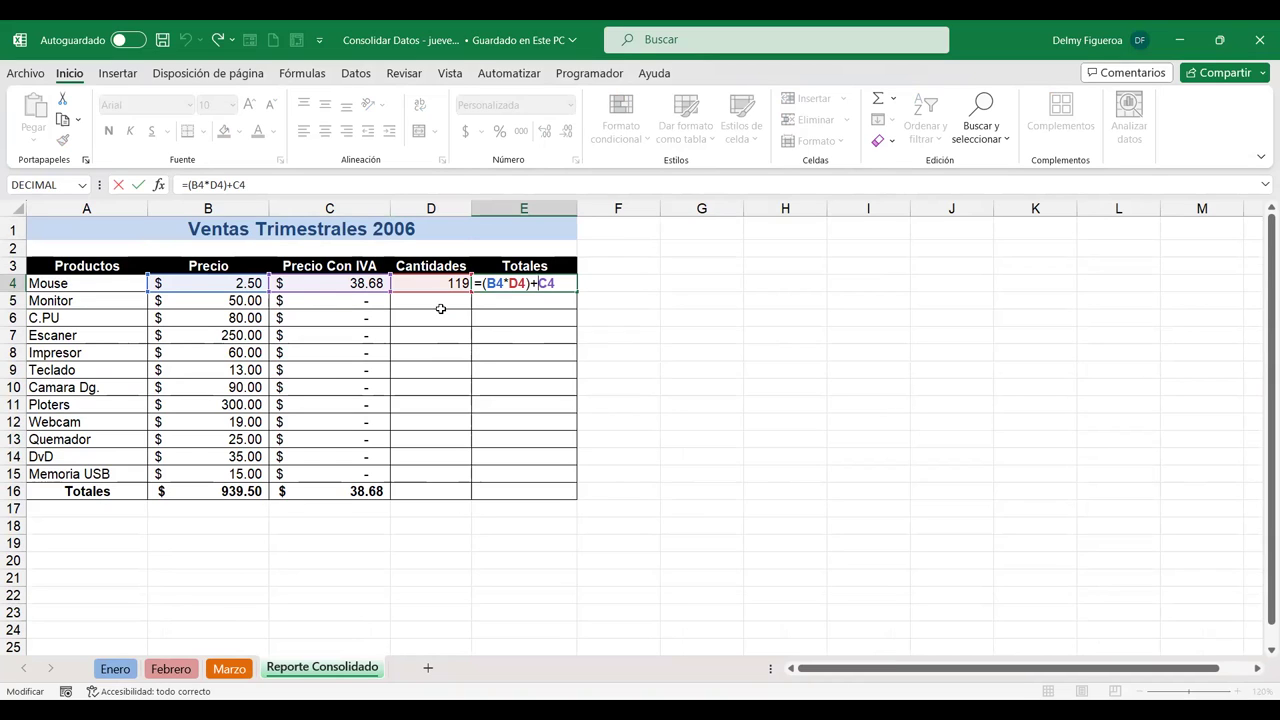
click(351, 283)
key(Return)
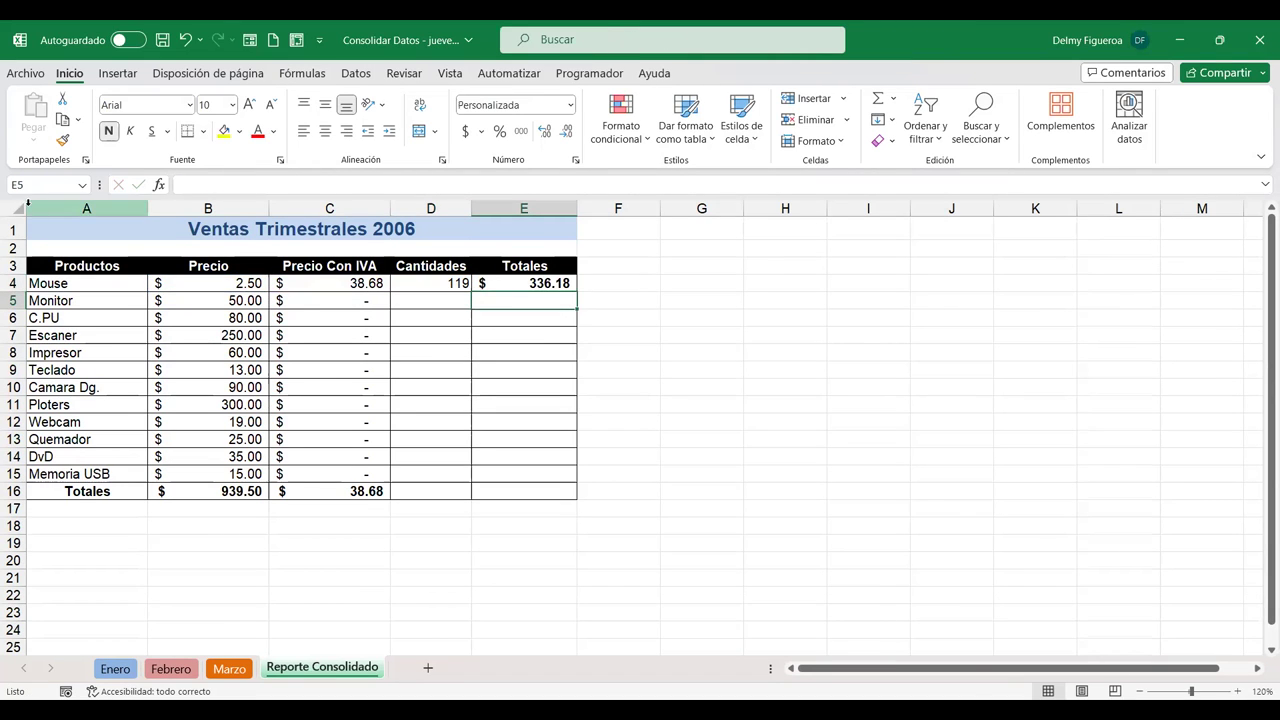
Set the font size of the whole Reporte Consolidado sheet to 14 points
click(8, 203)
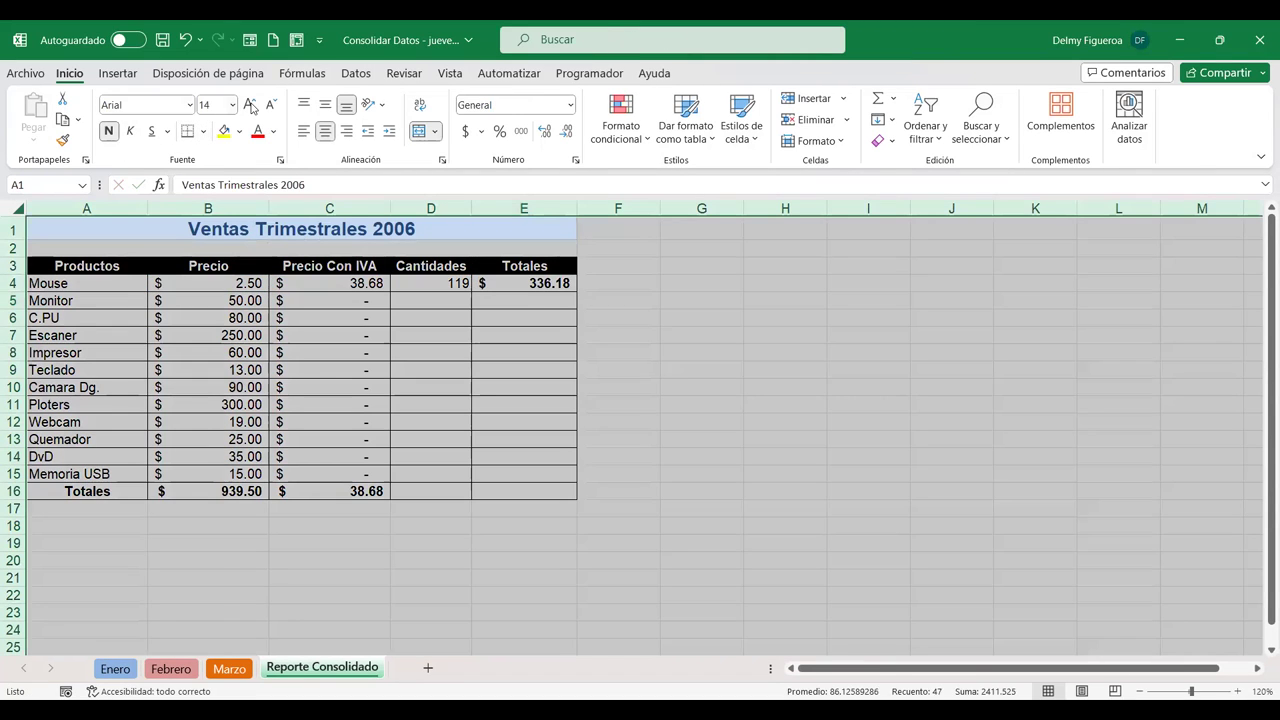
click(250, 105)
click(250, 105)
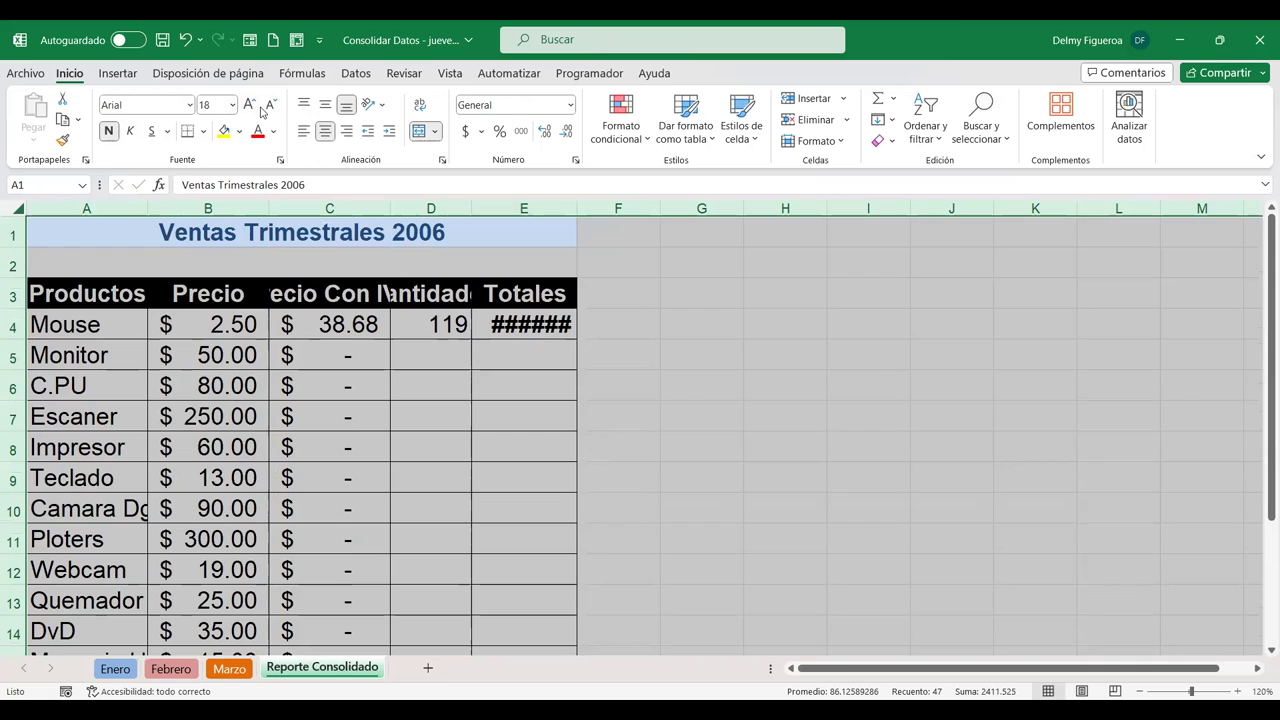
click(269, 106)
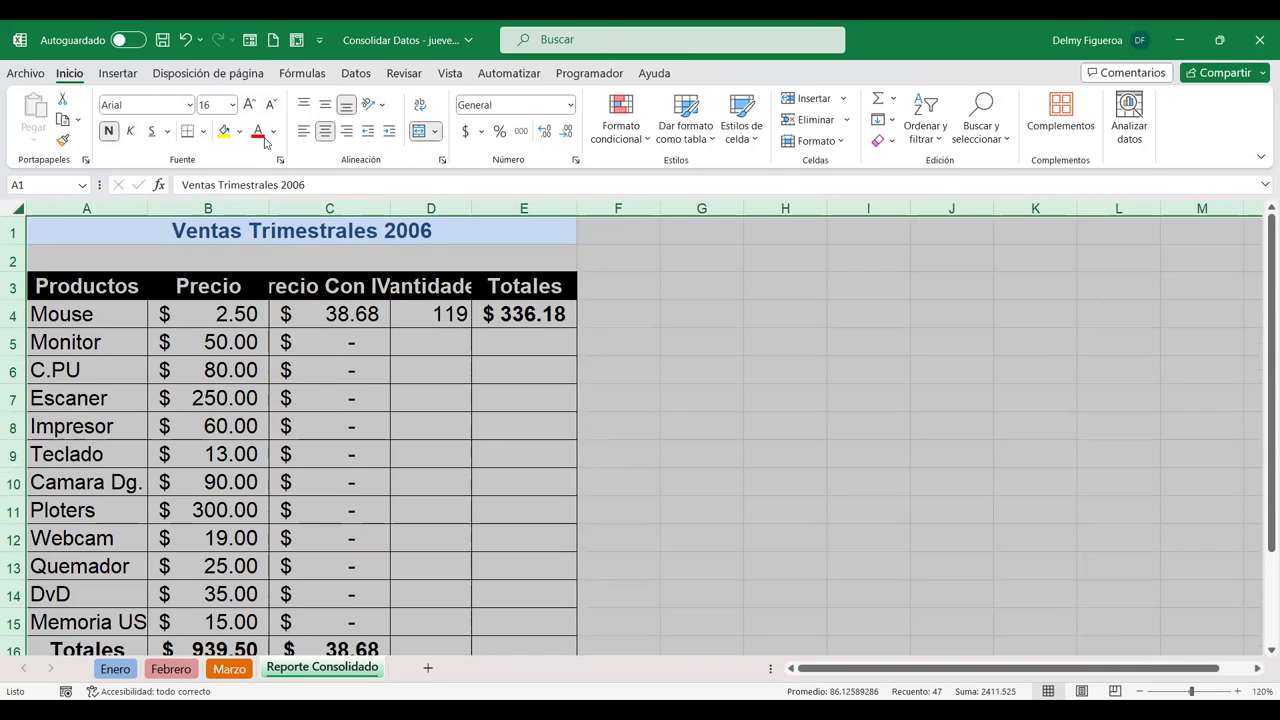
click(270, 104)
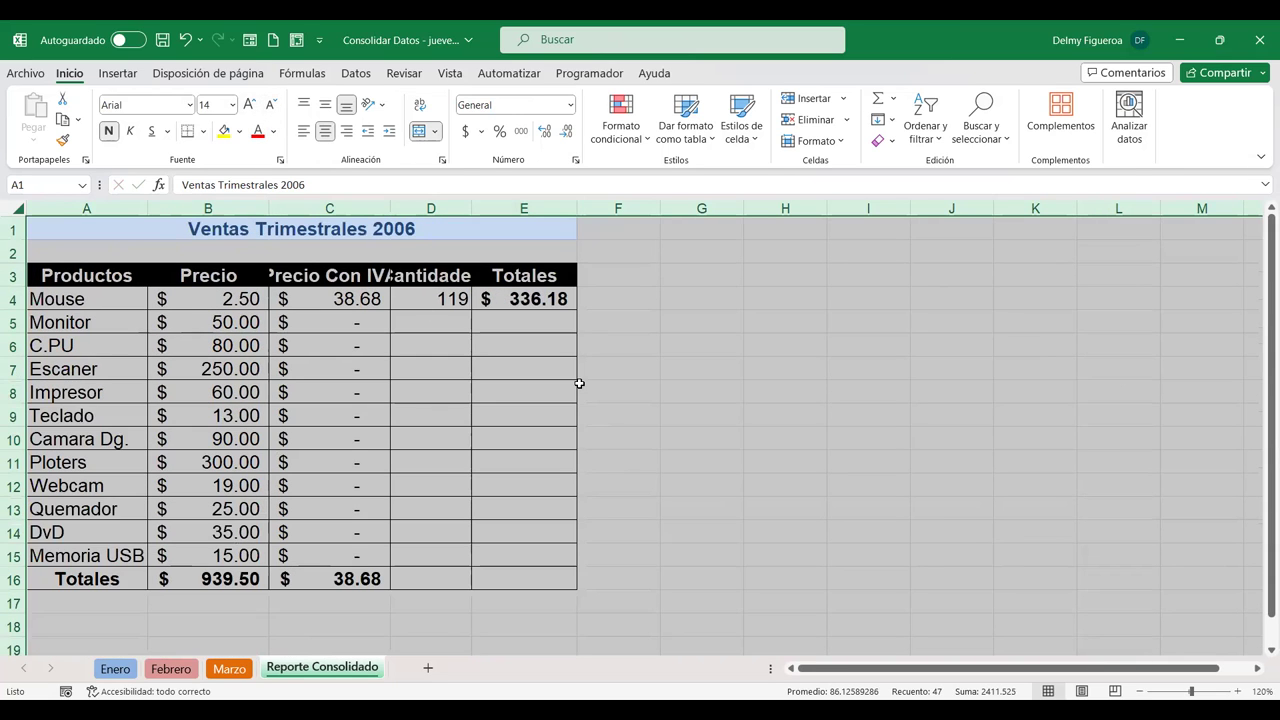
click(541, 362)
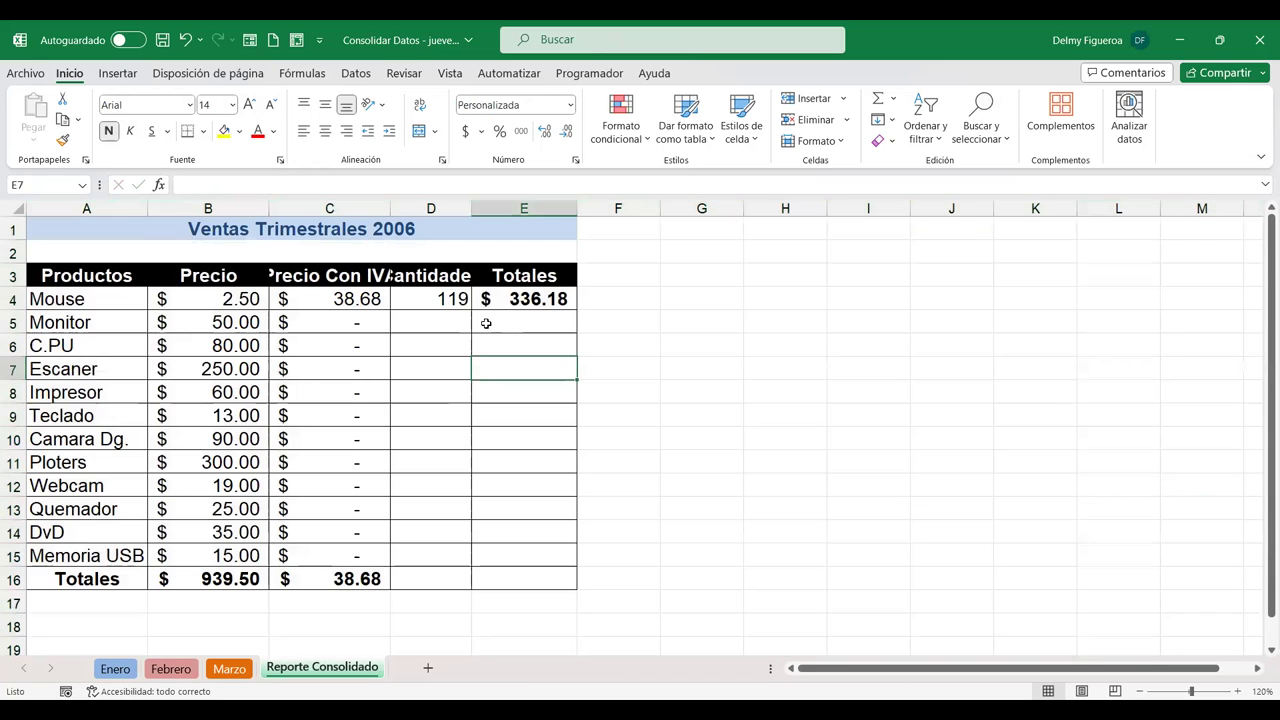
click(432, 300)
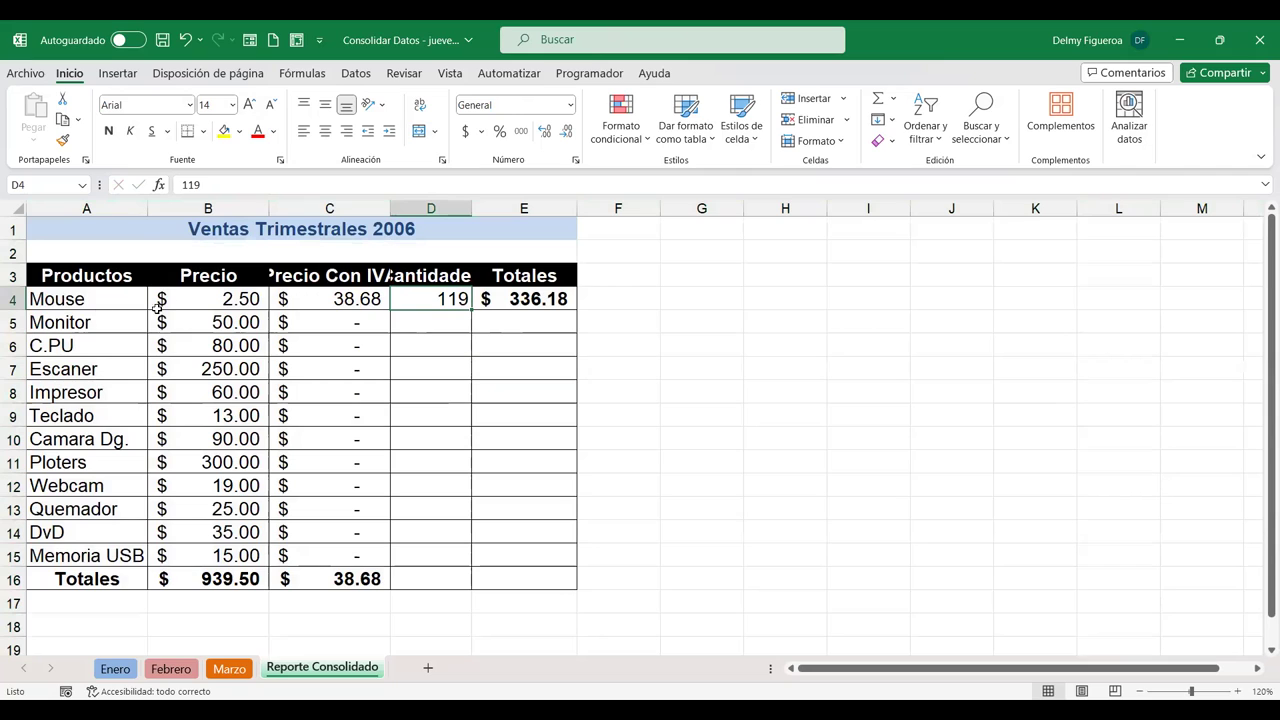
Hand-sum the Mouse quantities with =25+44 in Febrero D2 and +69+50 in Enero D2, reaching 119
click(228, 669)
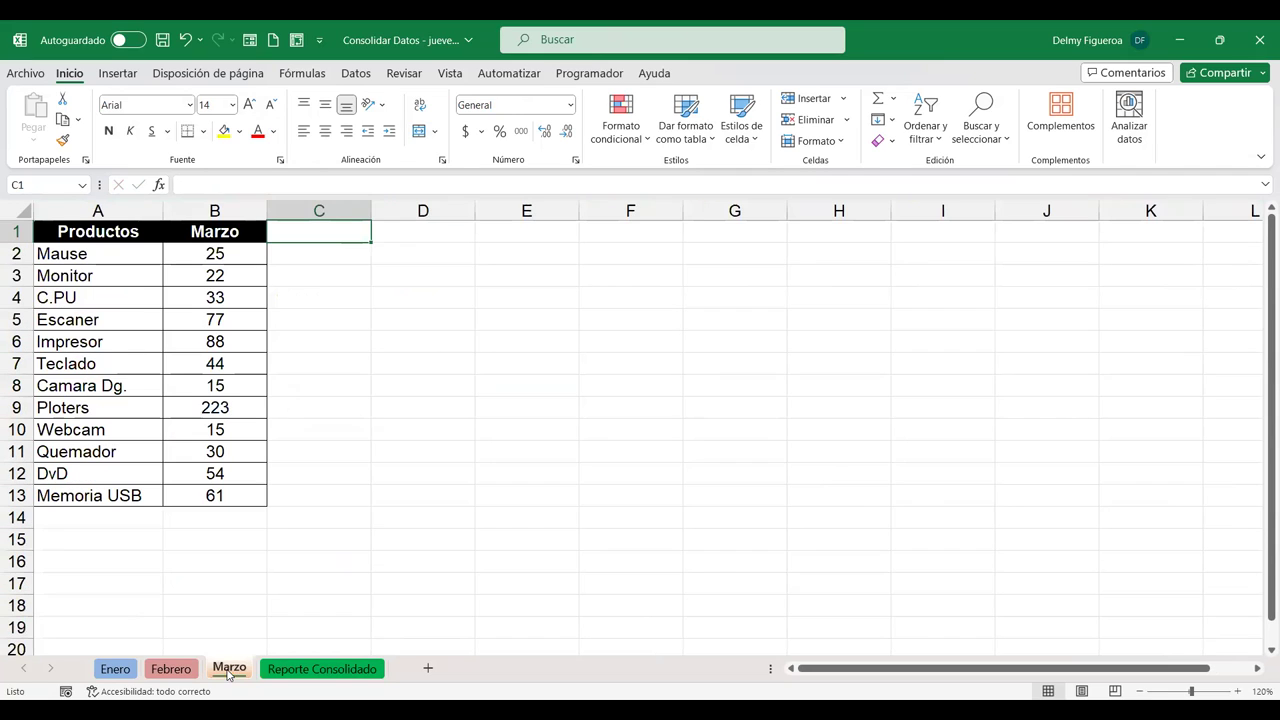
click(215, 254)
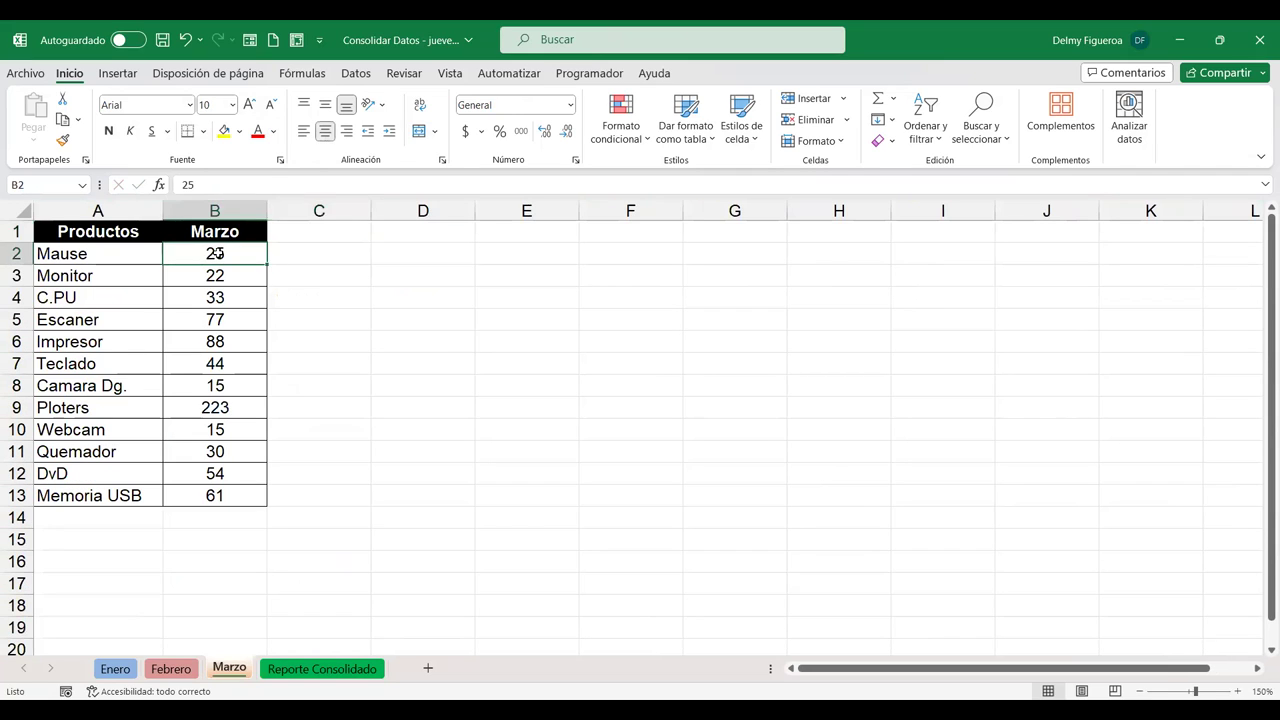
click(176, 677)
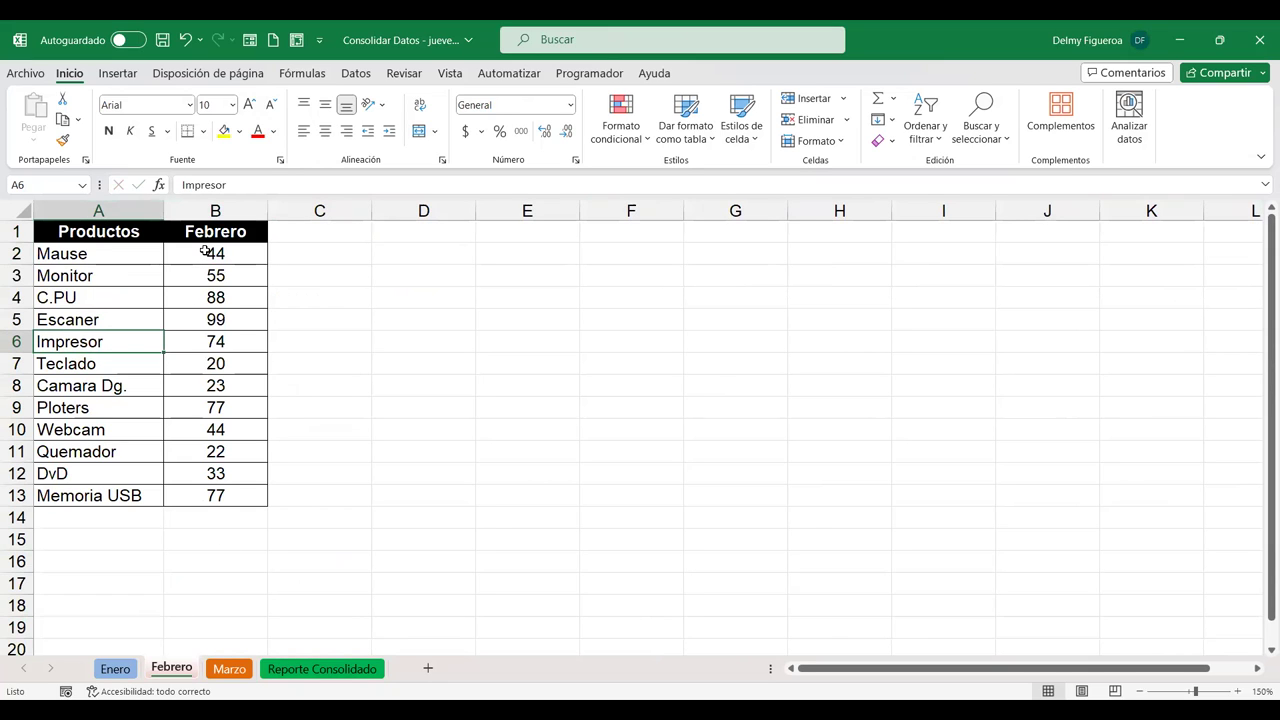
click(432, 258)
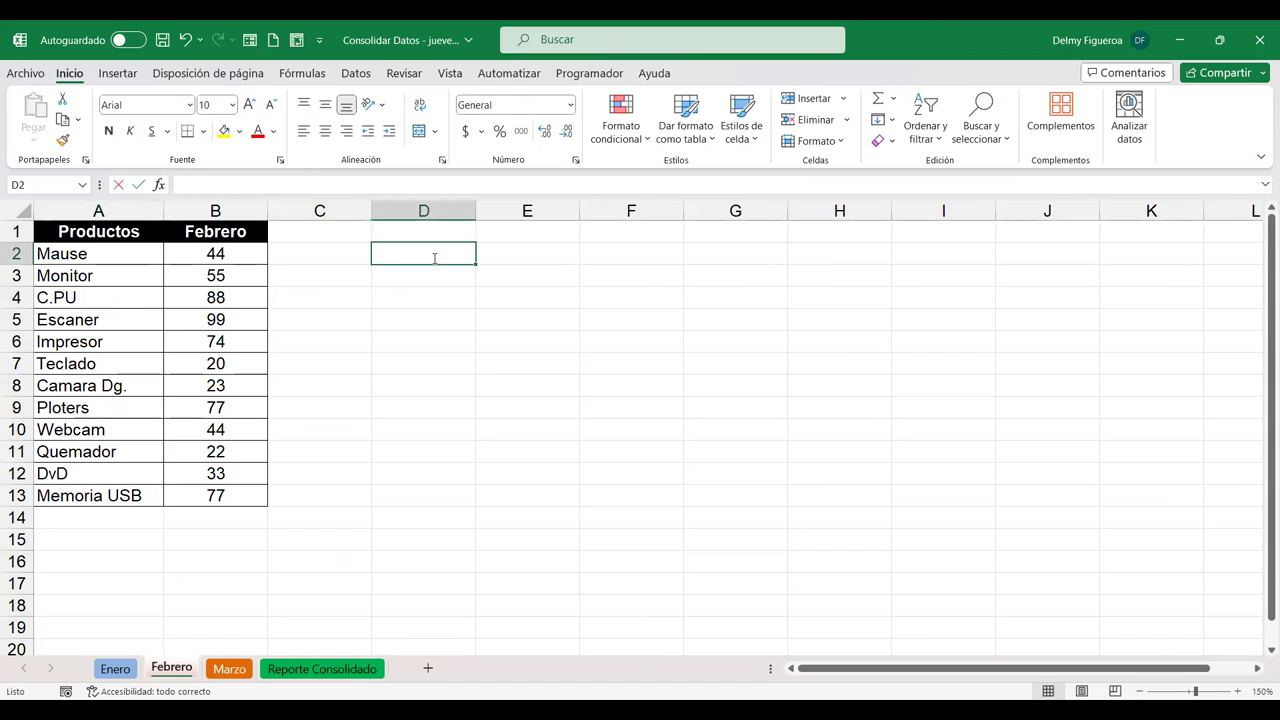
text(=25+44)
key(Return)
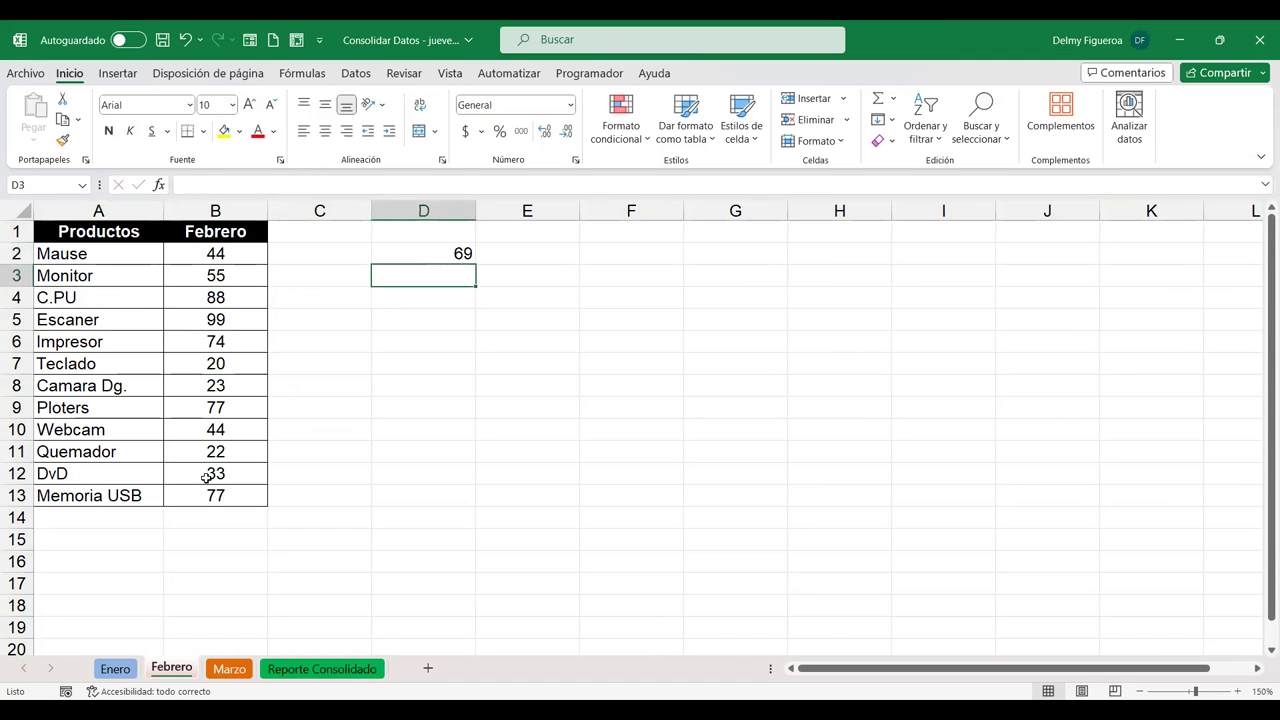
click(116, 670)
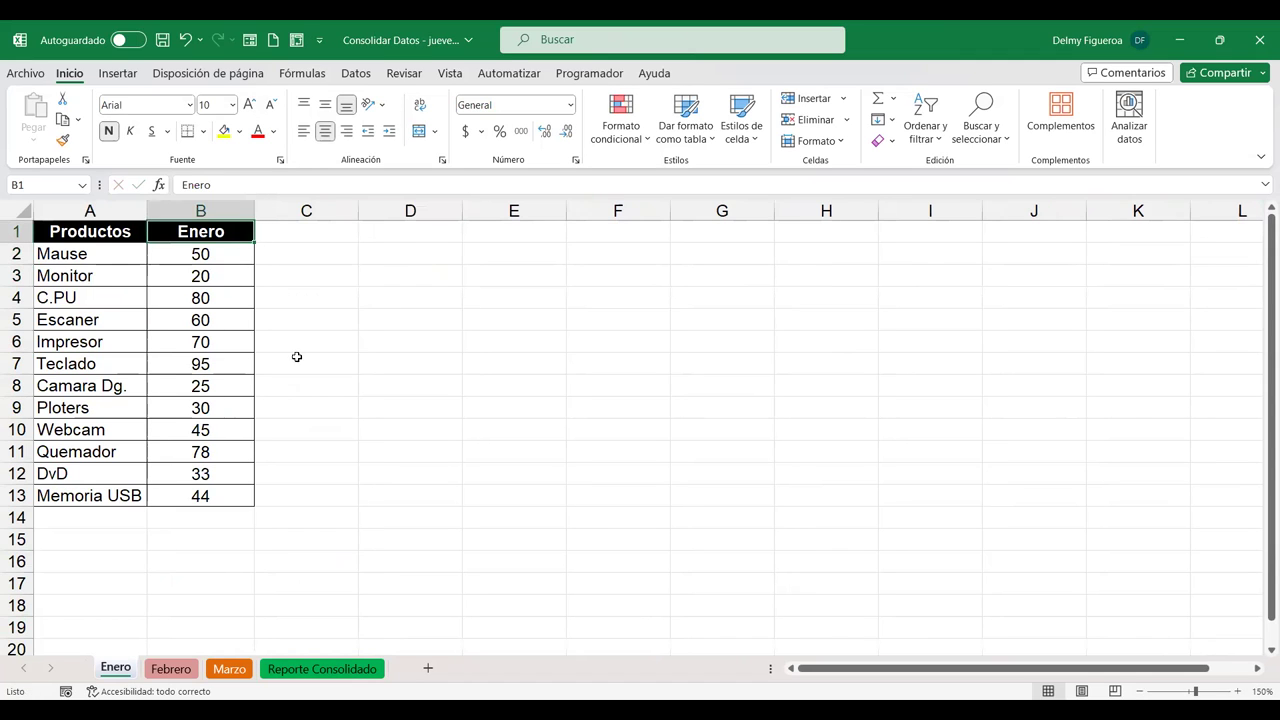
click(402, 255)
text(+69+50)
key(Return)
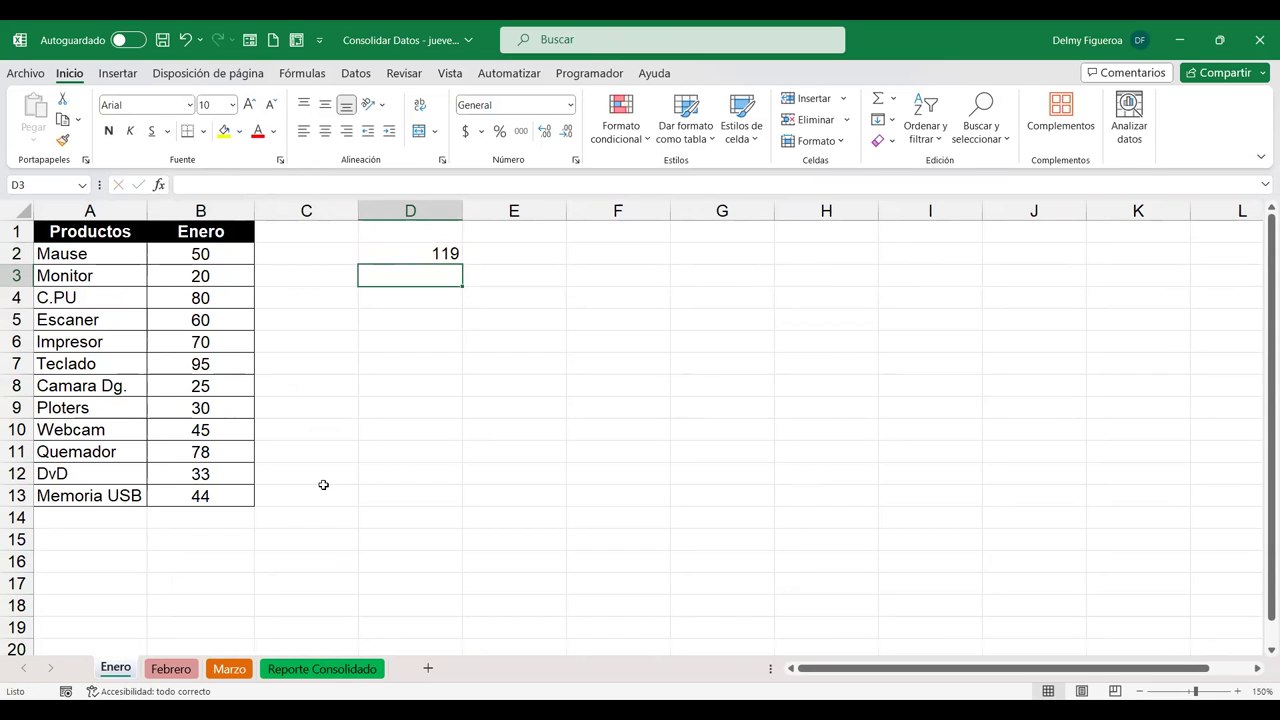
Hand-sum the Monitor quantities with =22+55 on Febrero and +77+20 on Enero, reaching 97
click(322, 668)
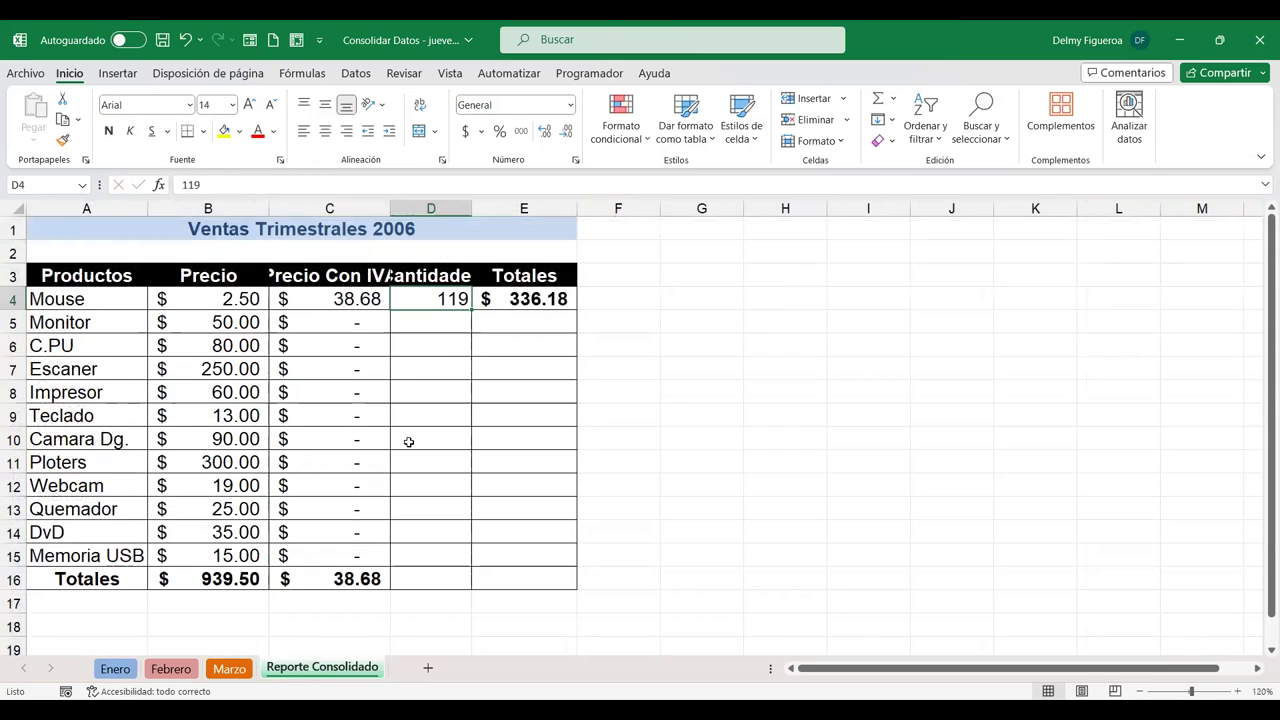
click(456, 323)
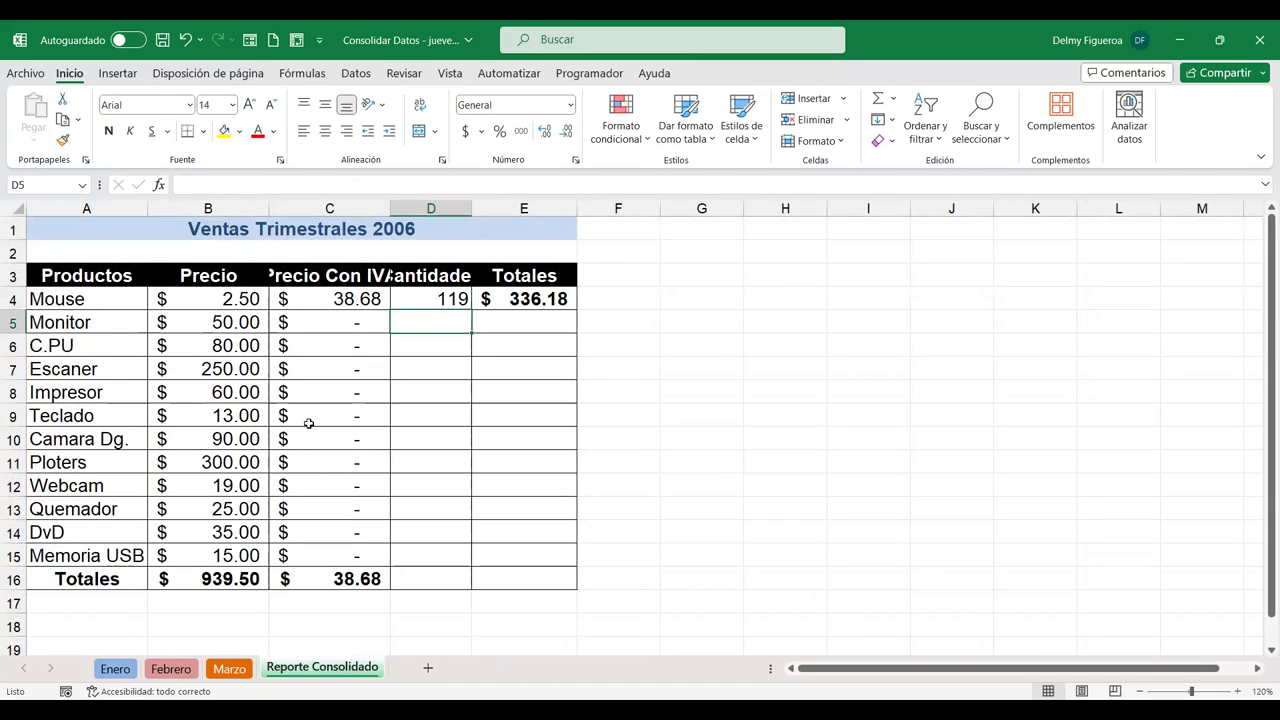
click(230, 668)
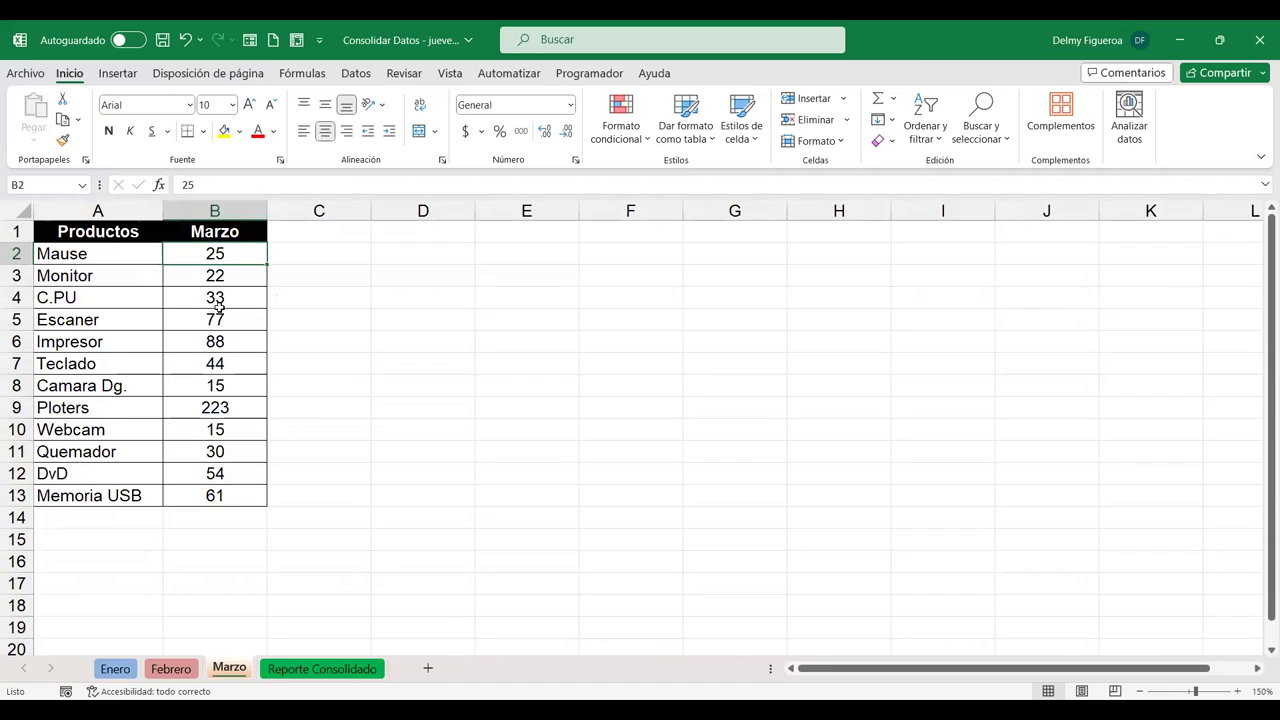
click(170, 668)
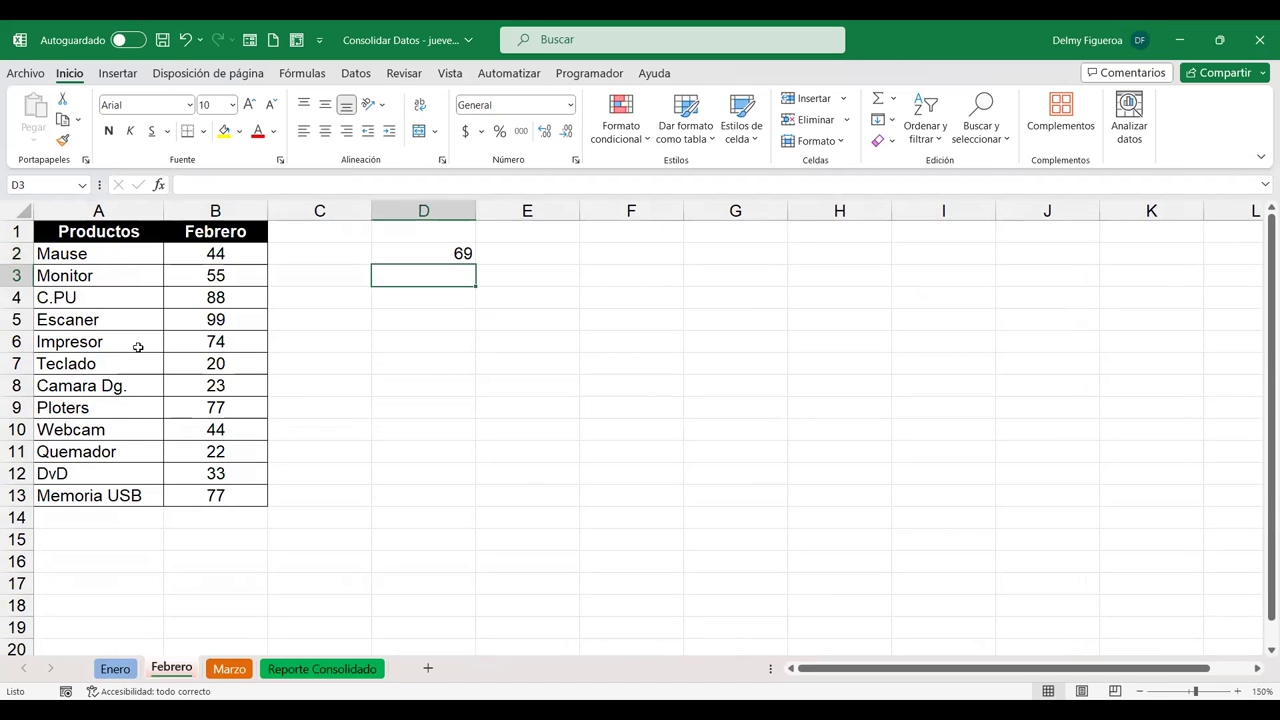
text(=22+55)
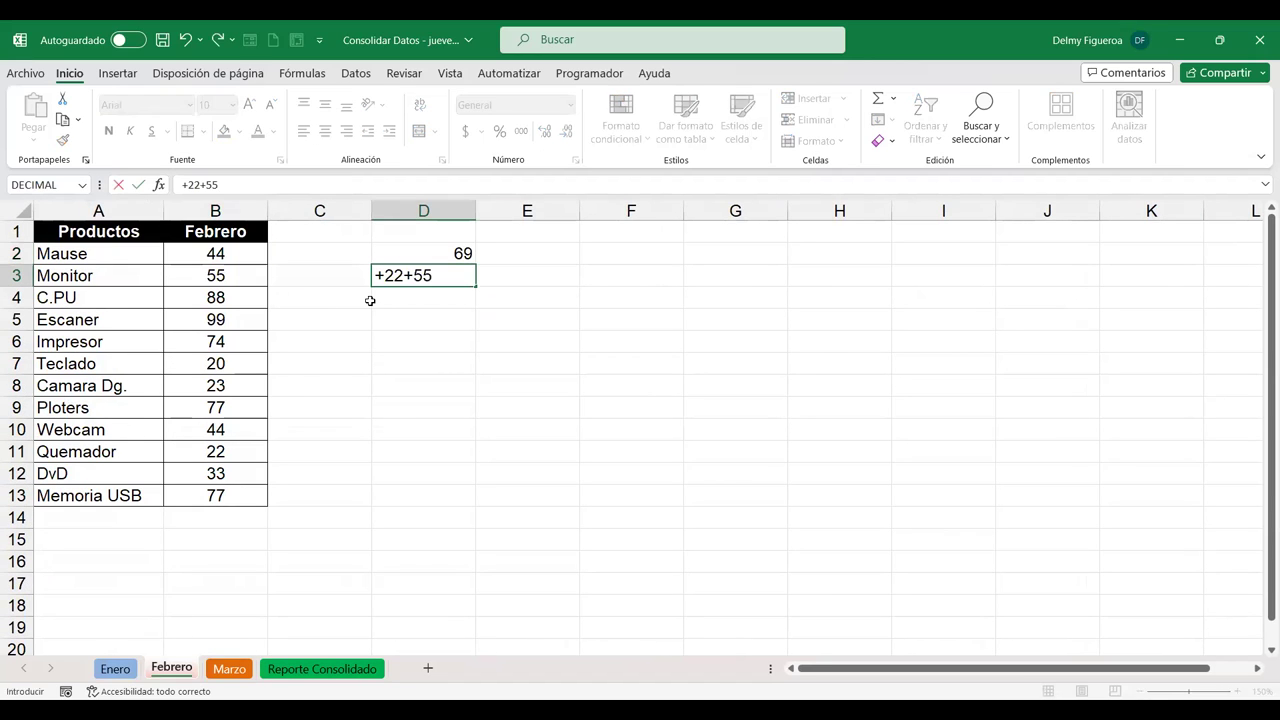
key(Return)
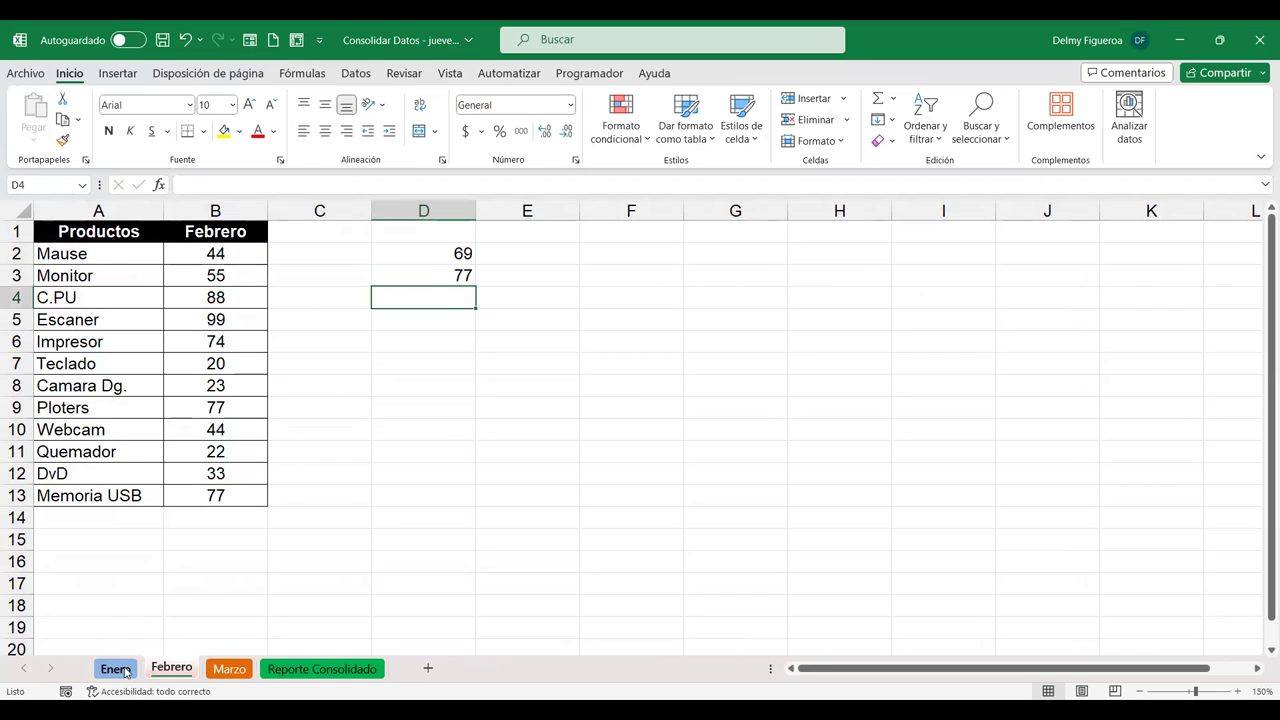
click(115, 668)
text(+77+20)
key(Return)
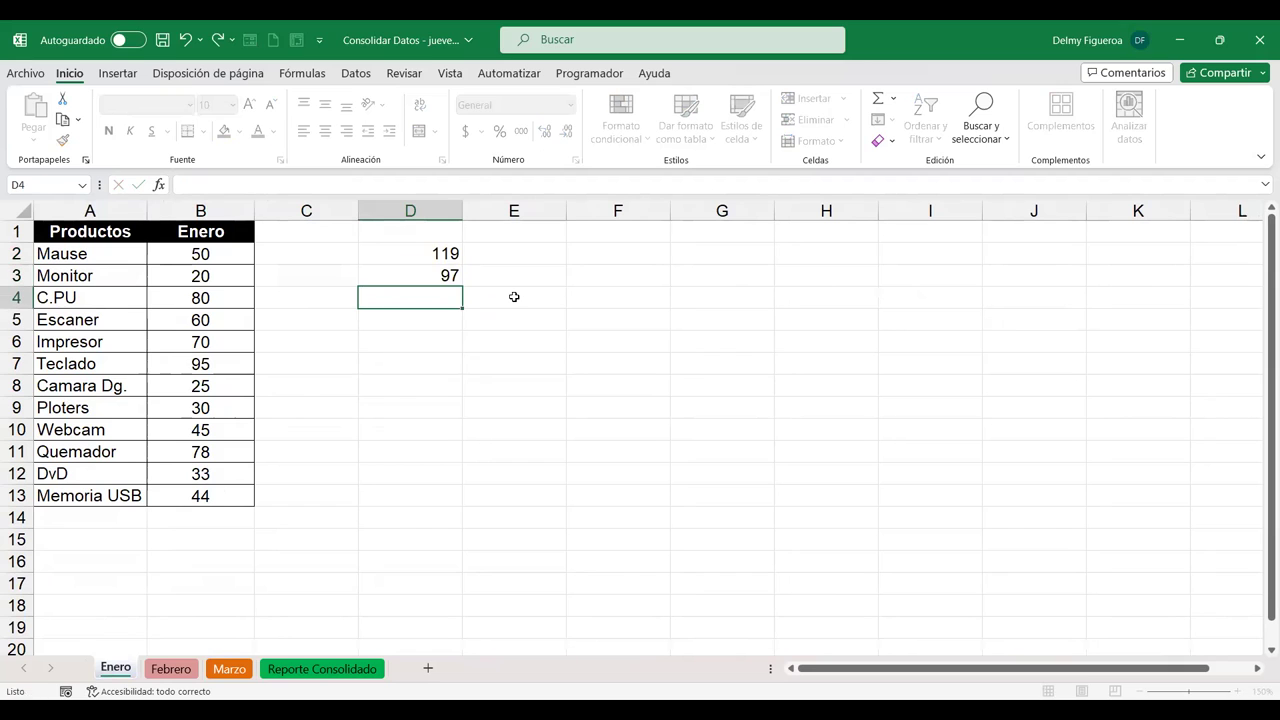
click(310, 669)
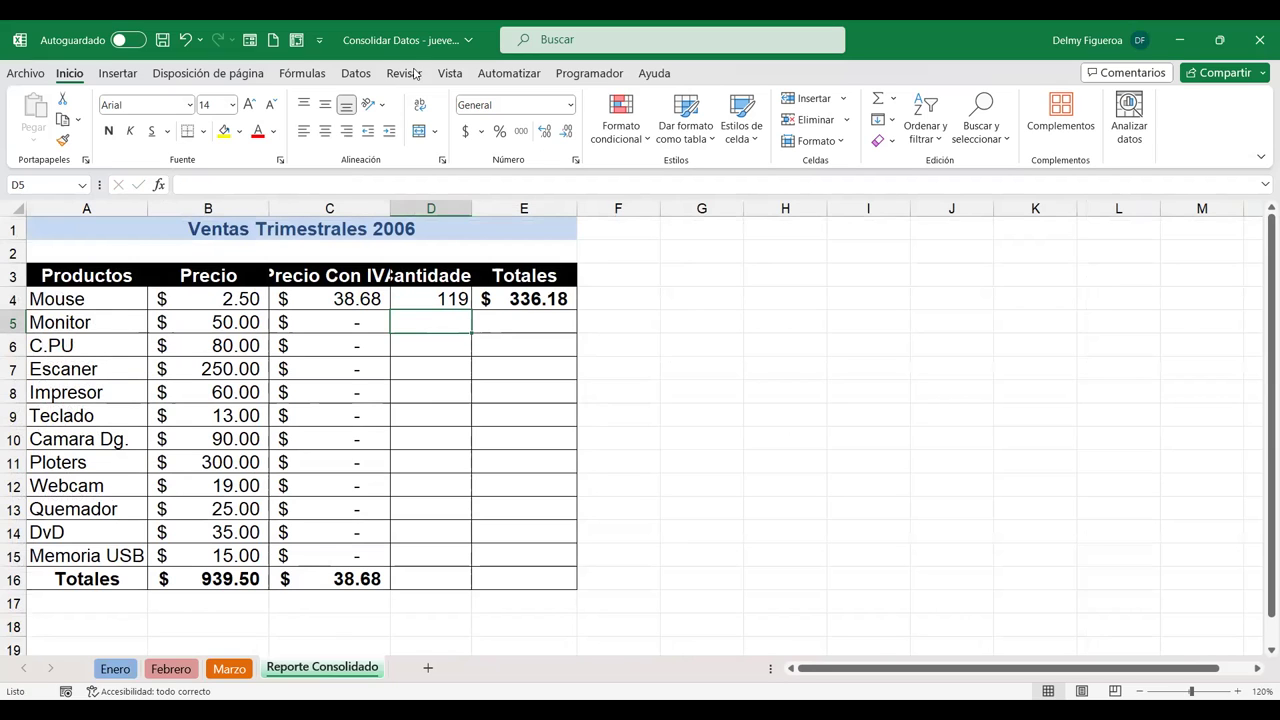
Open Datos > Consolidar, set to Suma with the existing B13 references listed
click(355, 75)
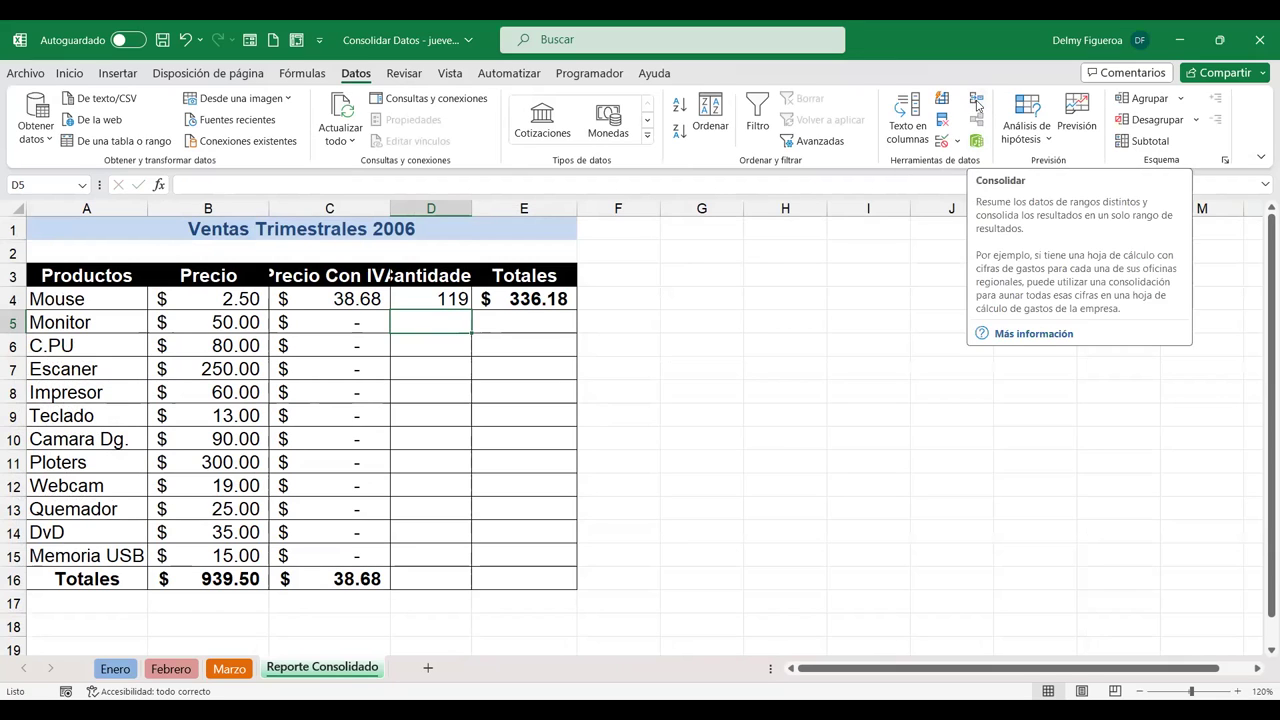
click(977, 104)
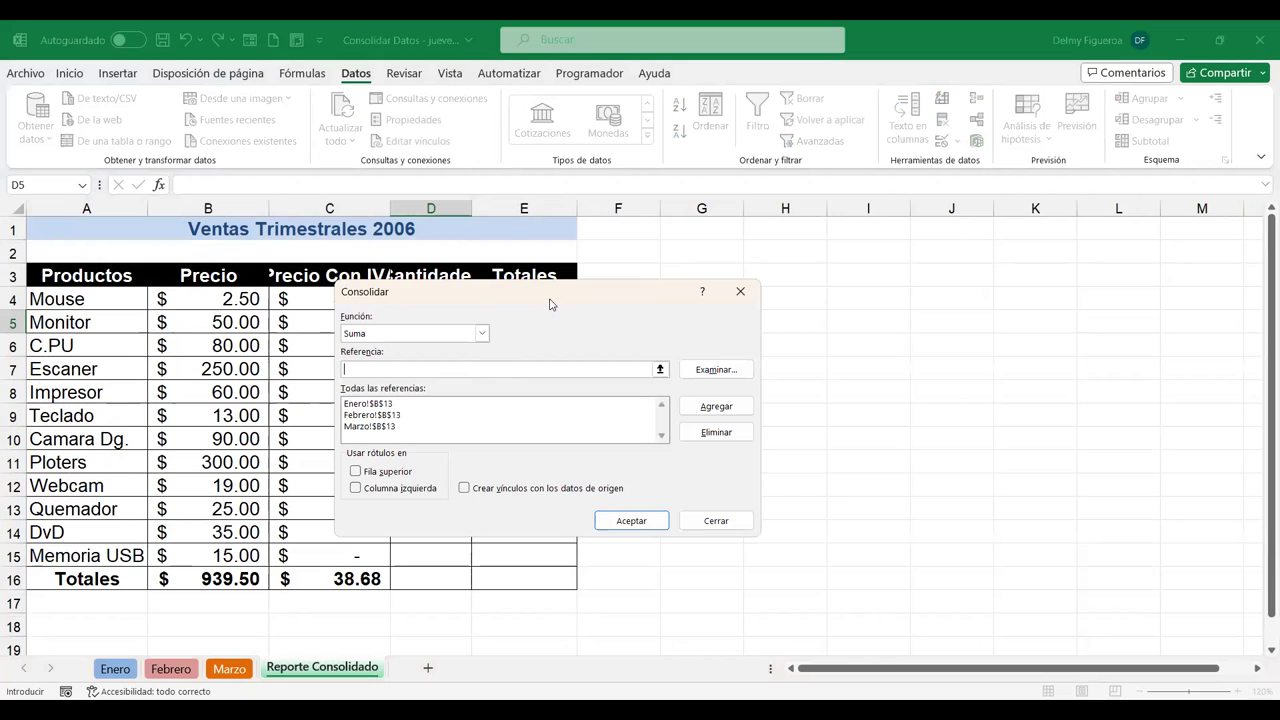
Add Marzo!$B$3, Febrero!$B$3 and Enero!$B$3 as Suma sources and apply, giving Monitor 279
drag(549, 304, 819, 256)
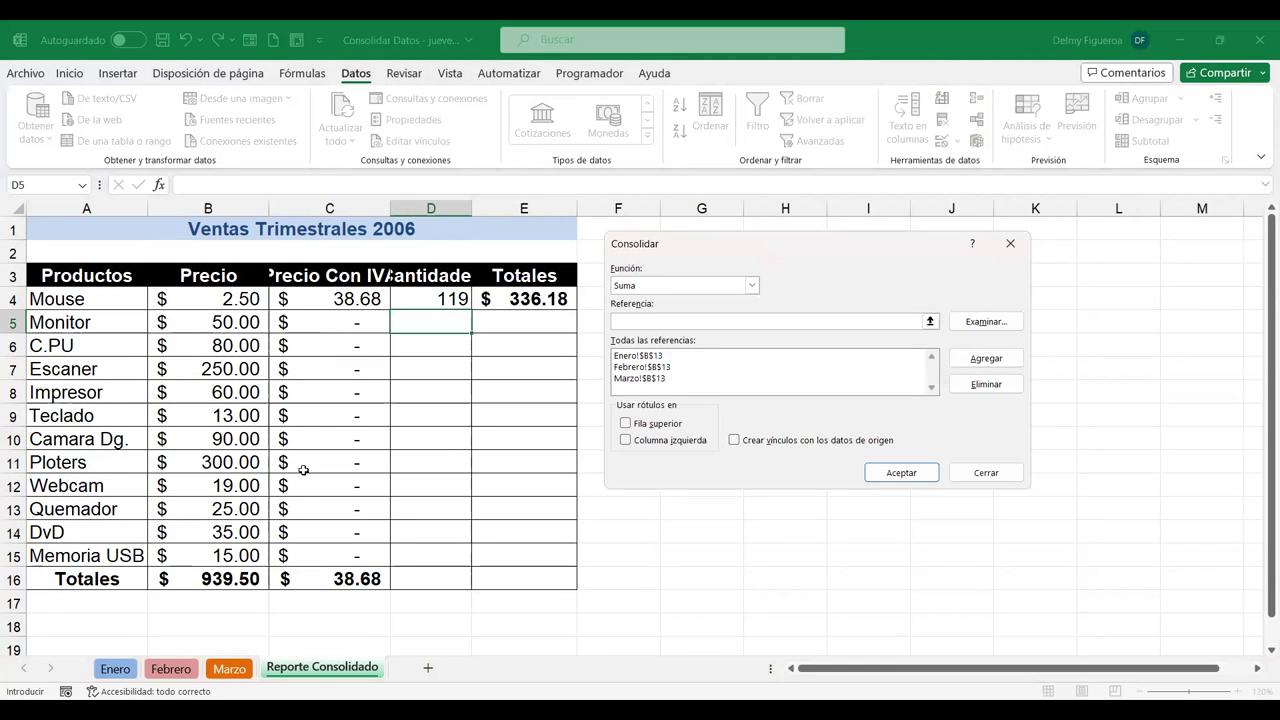
click(229, 669)
click(228, 275)
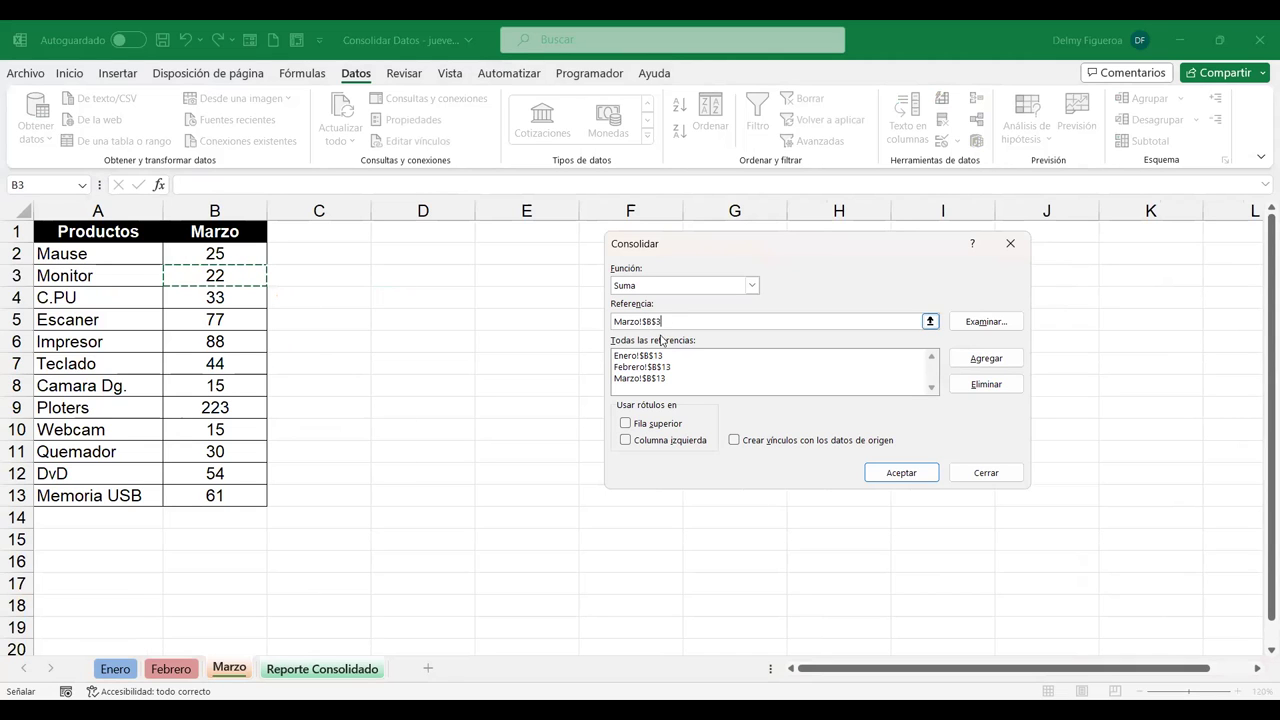
click(1009, 367)
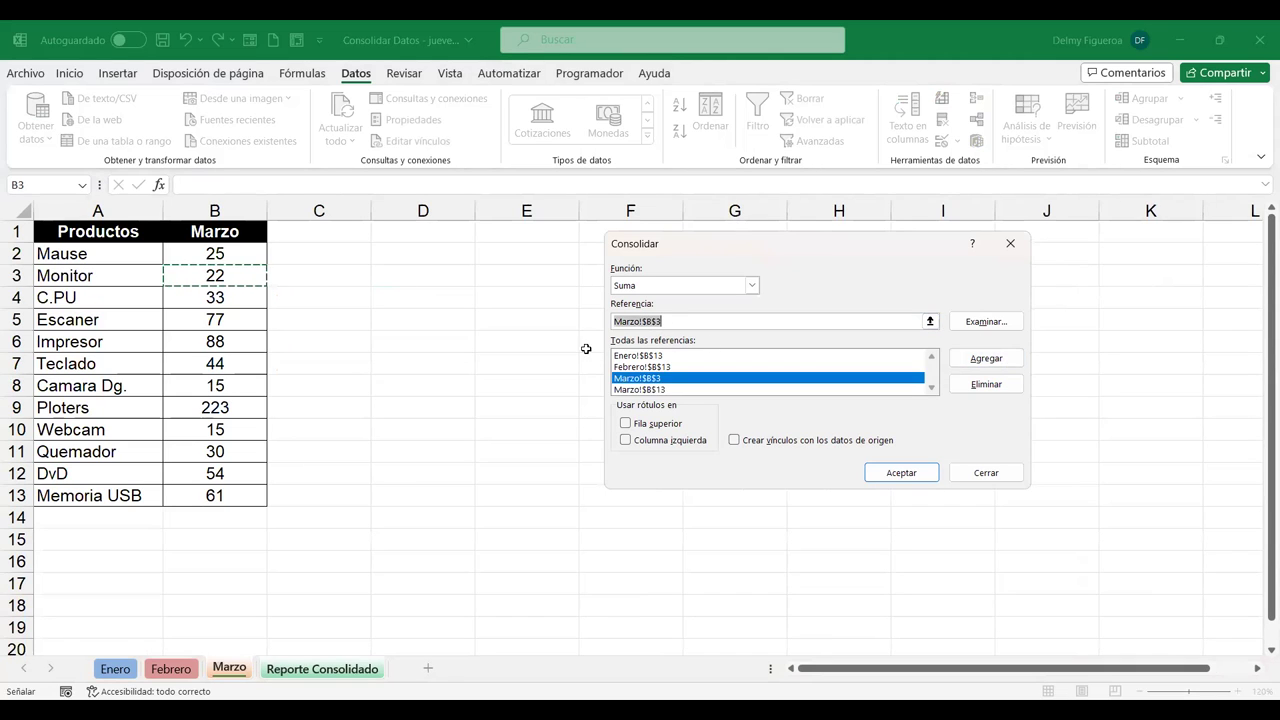
click(171, 668)
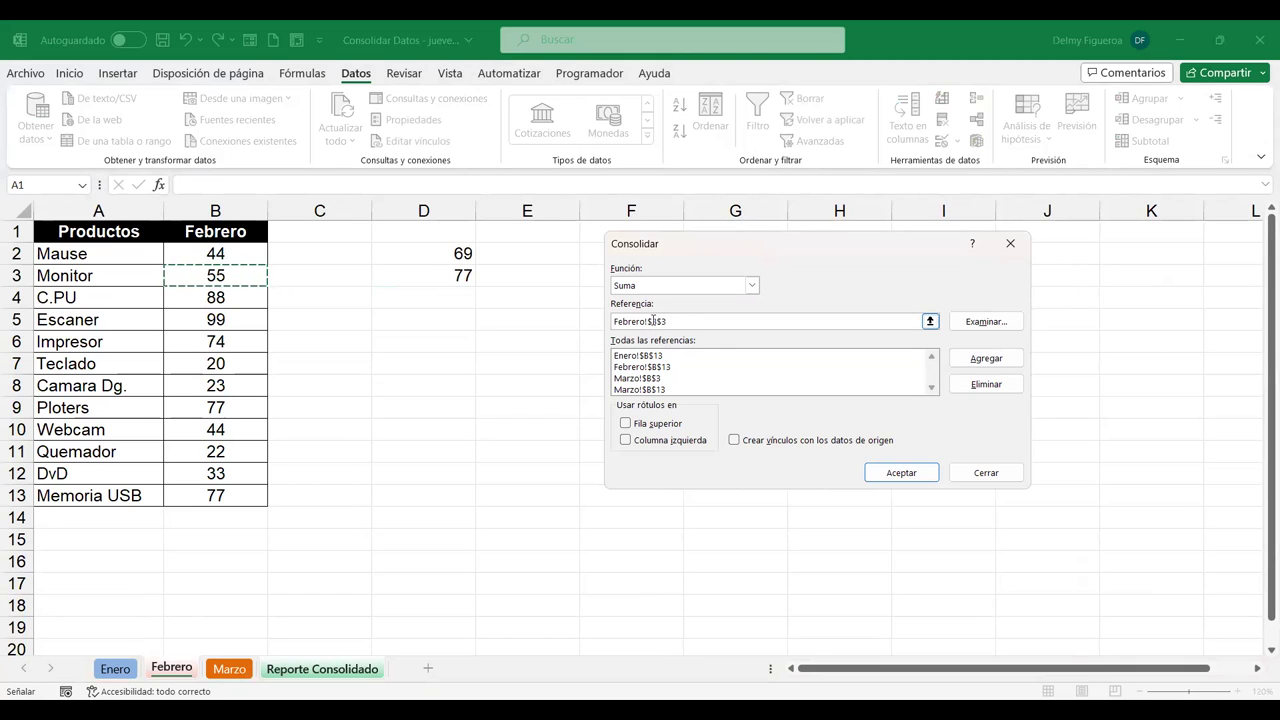
click(1007, 363)
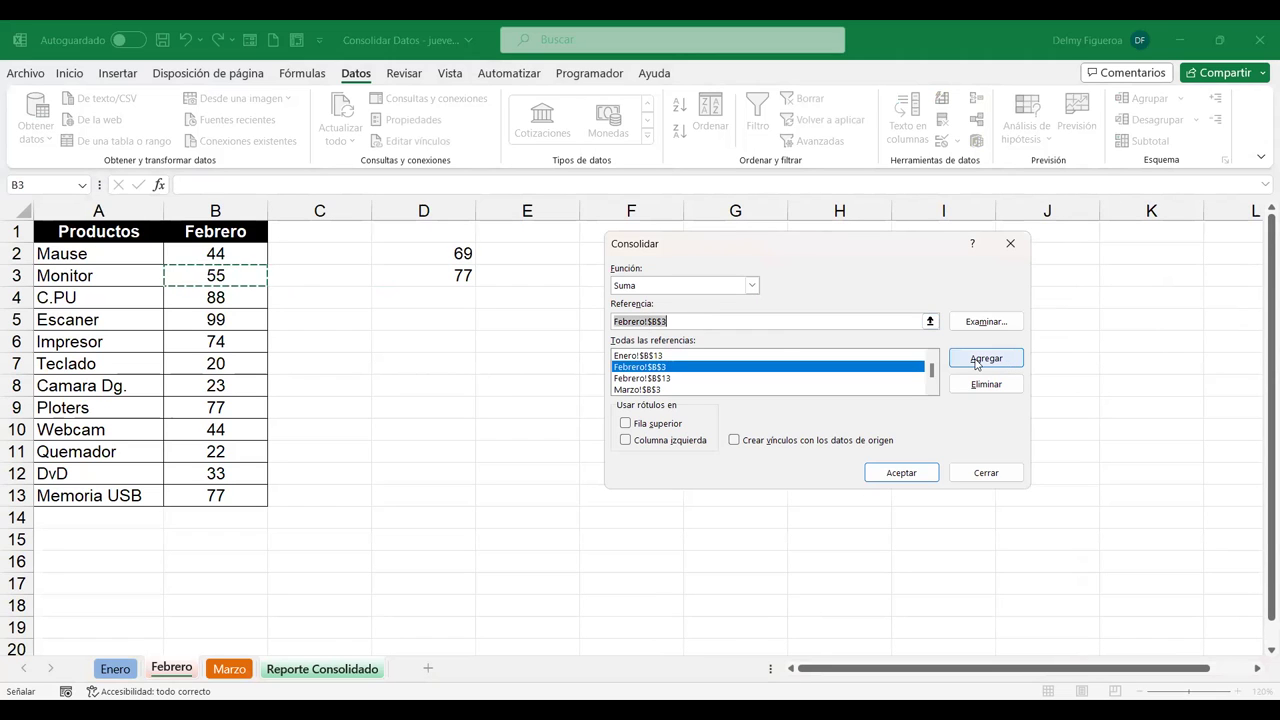
click(116, 669)
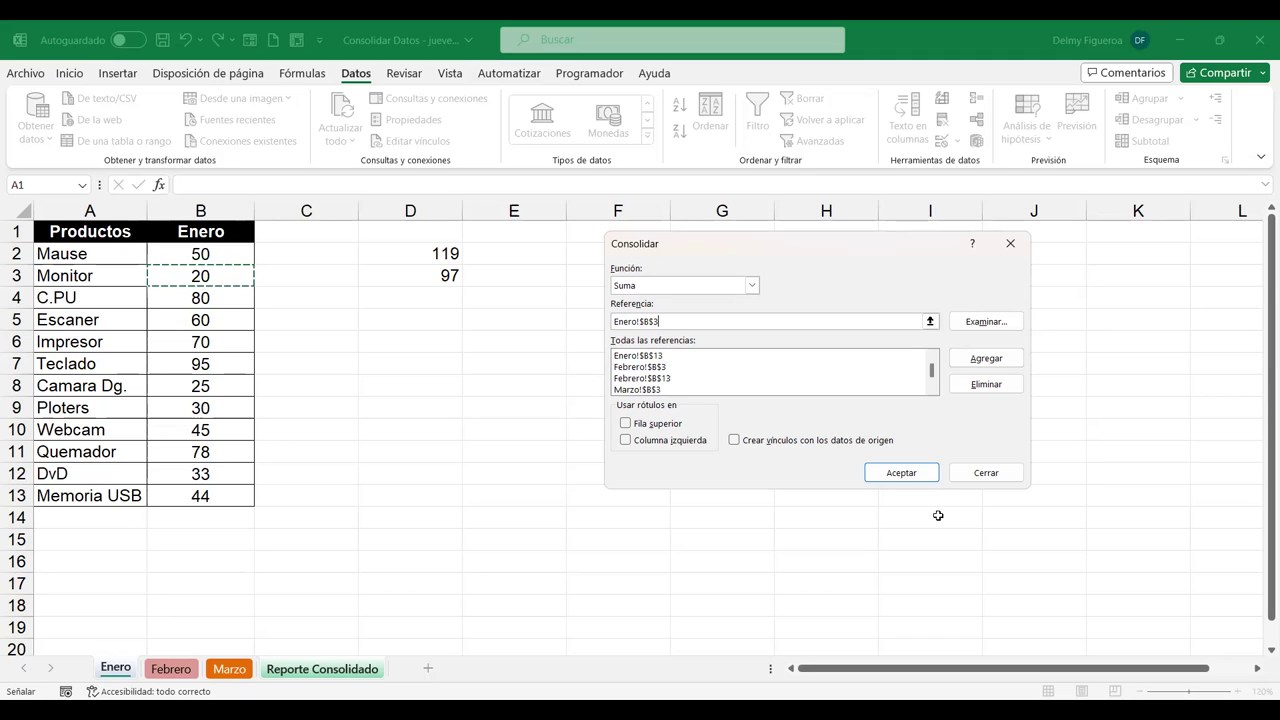
click(910, 474)
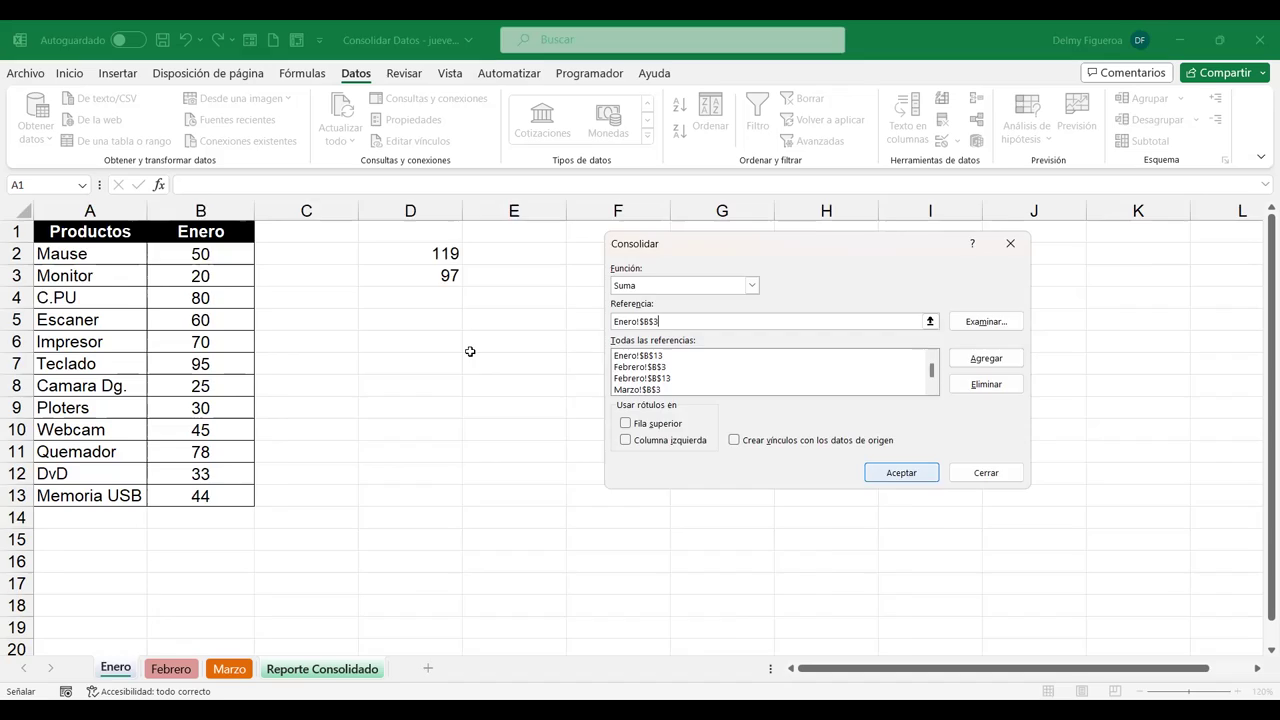
click(117, 672)
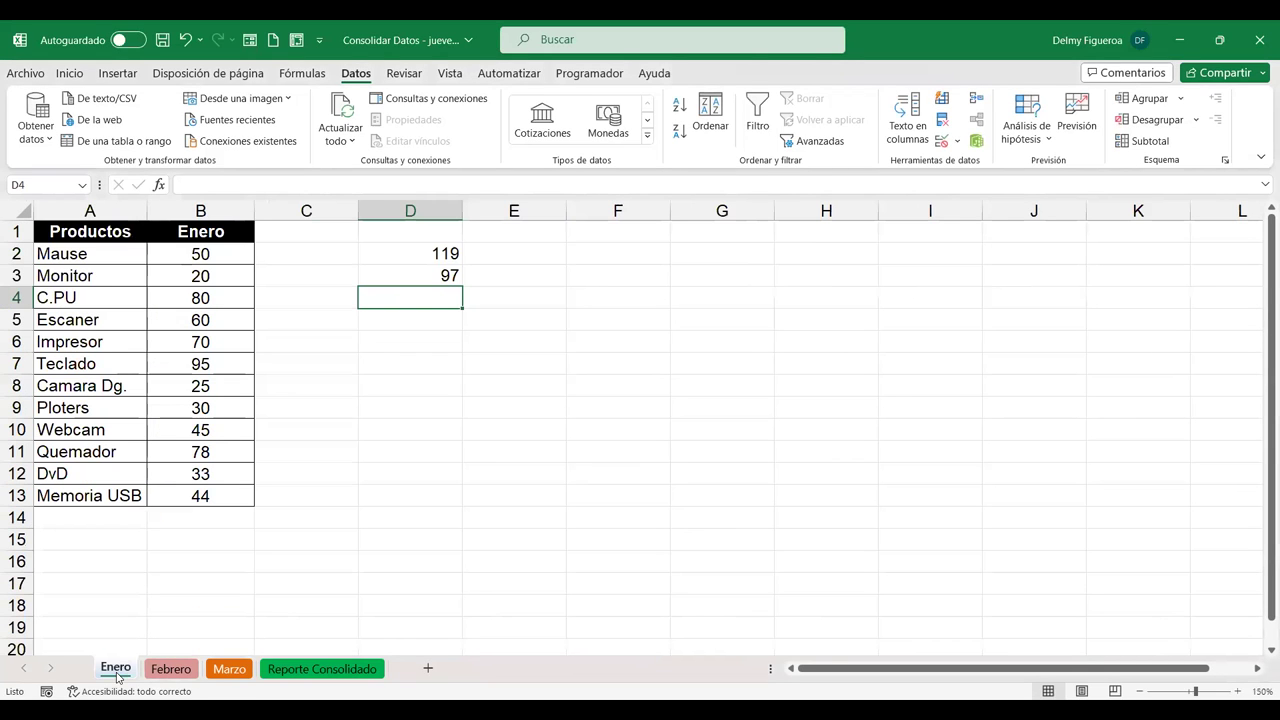
click(322, 669)
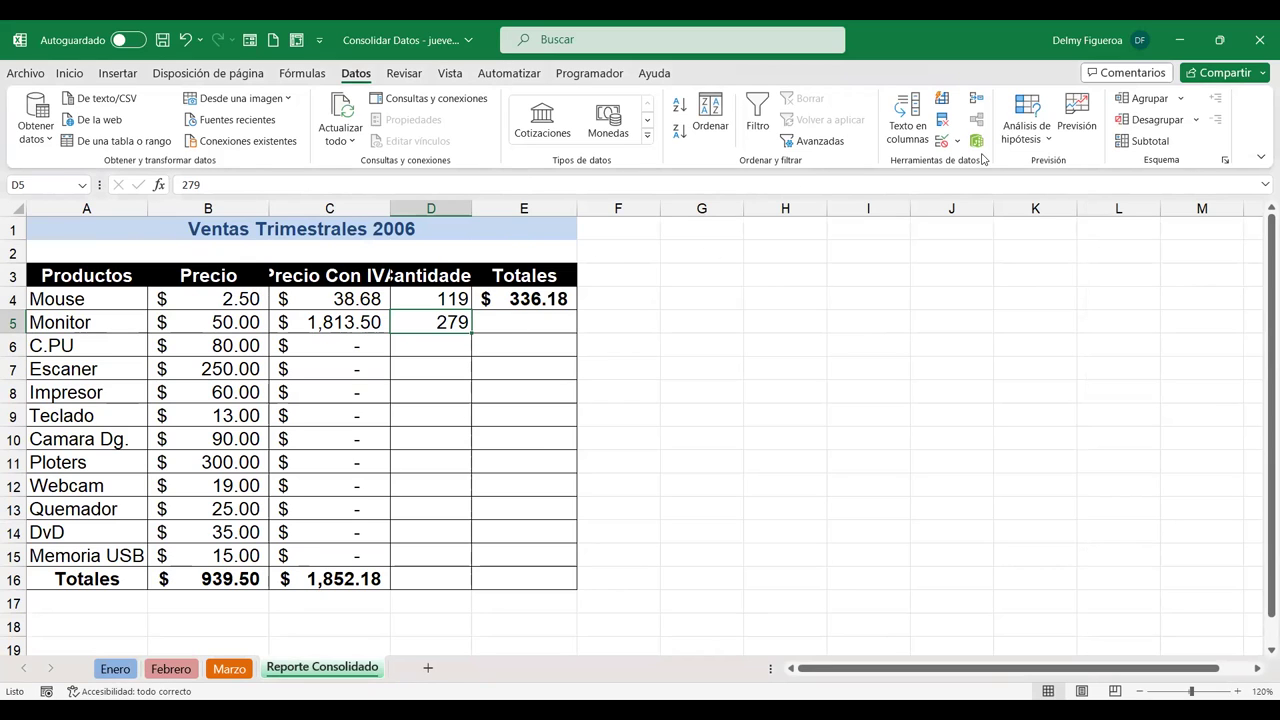
Clear quantities D4:D5, then remove Enero!$B$3 and Enero!$B$13 from the consolidation sources
drag(452, 298, 451, 327)
key(Delete)
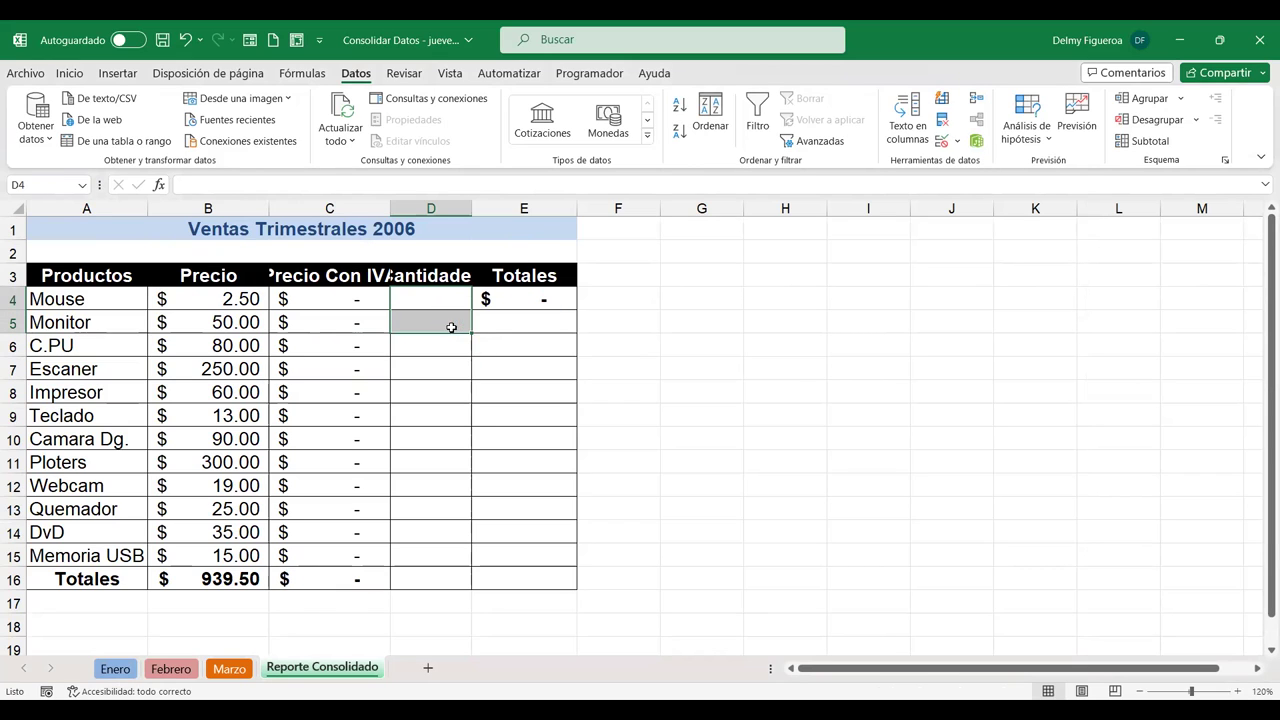
click(976, 100)
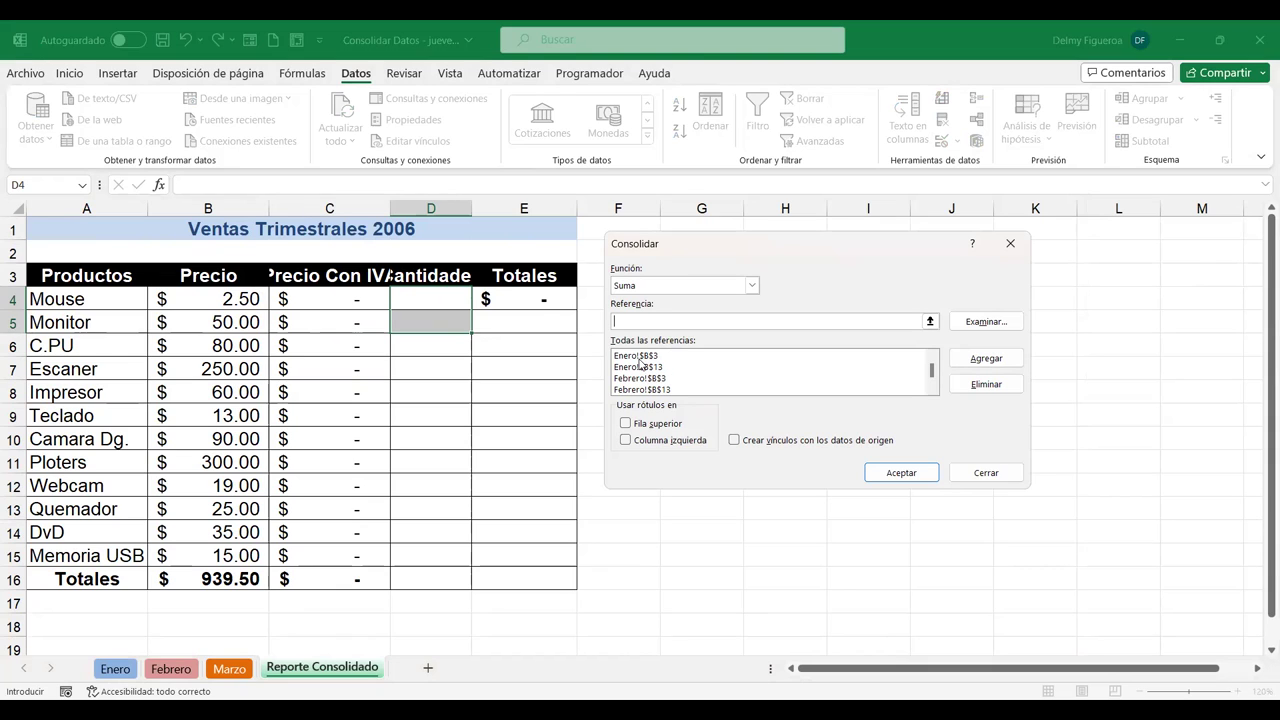
click(637, 358)
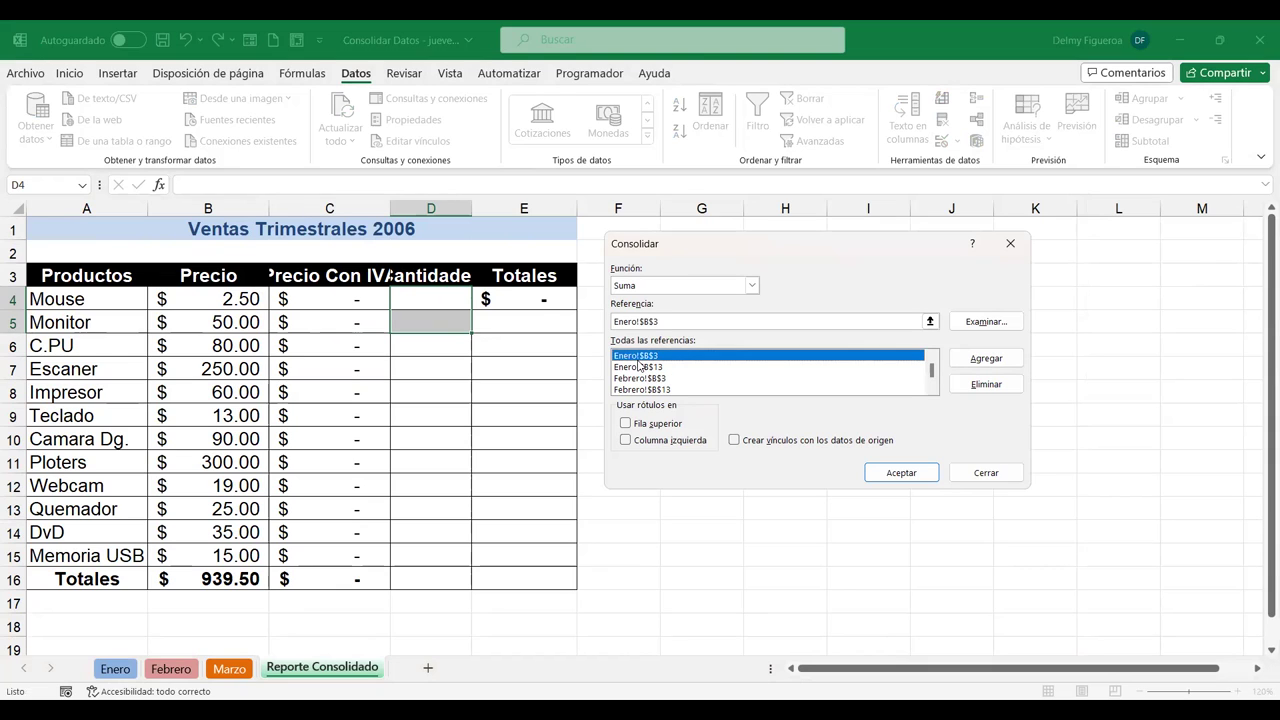
click(977, 389)
click(716, 358)
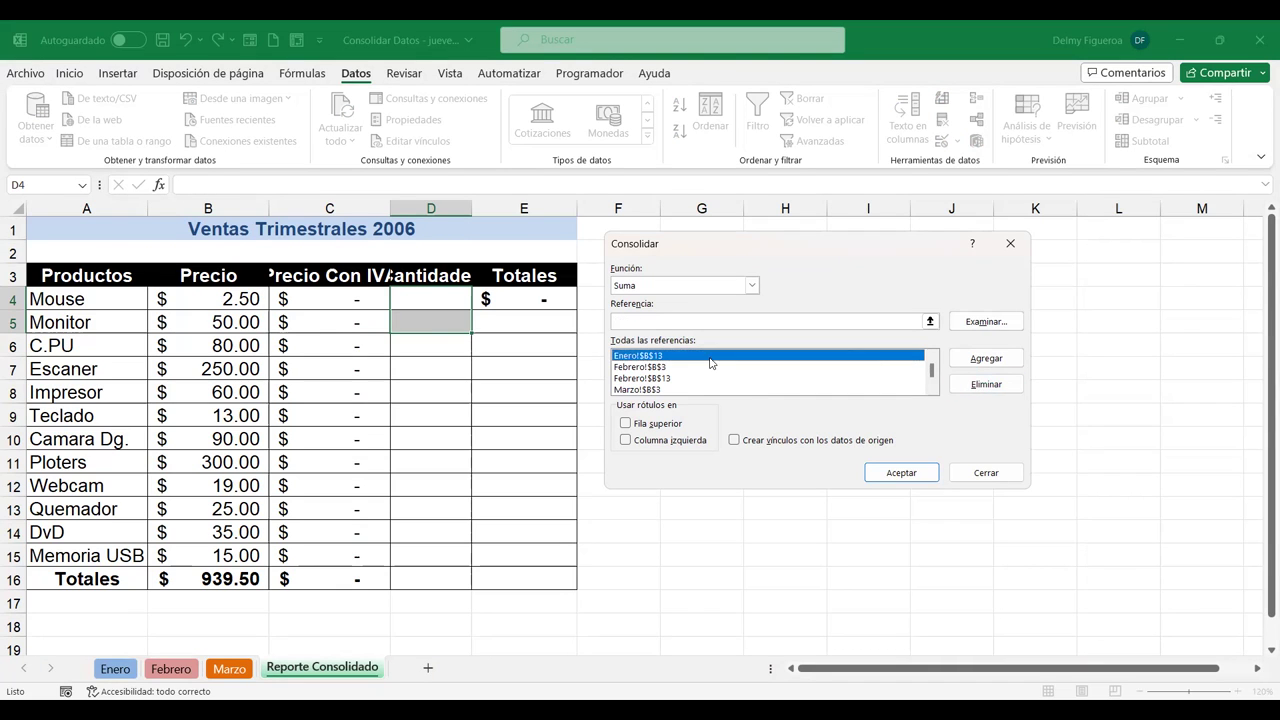
click(987, 390)
Remove the remaining Febrero and Marzo source references until the list is empty, then close Consolidar
click(729, 367)
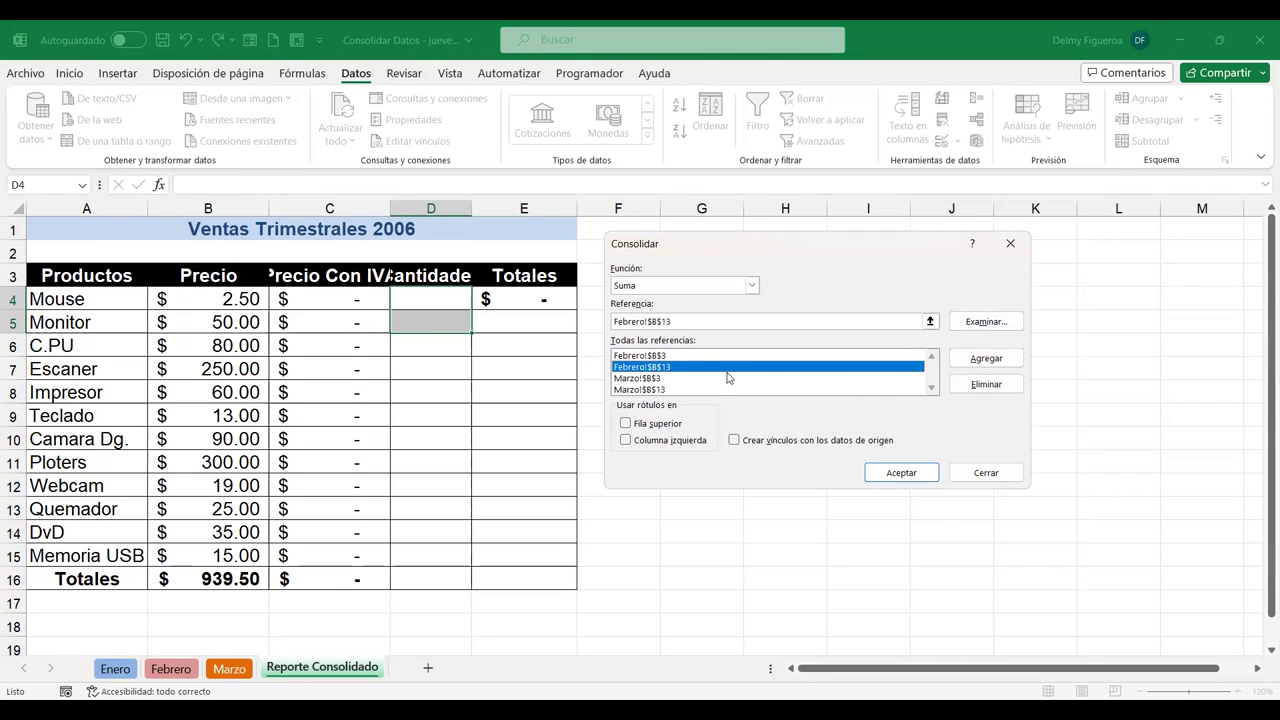
click(1008, 390)
click(685, 367)
click(985, 385)
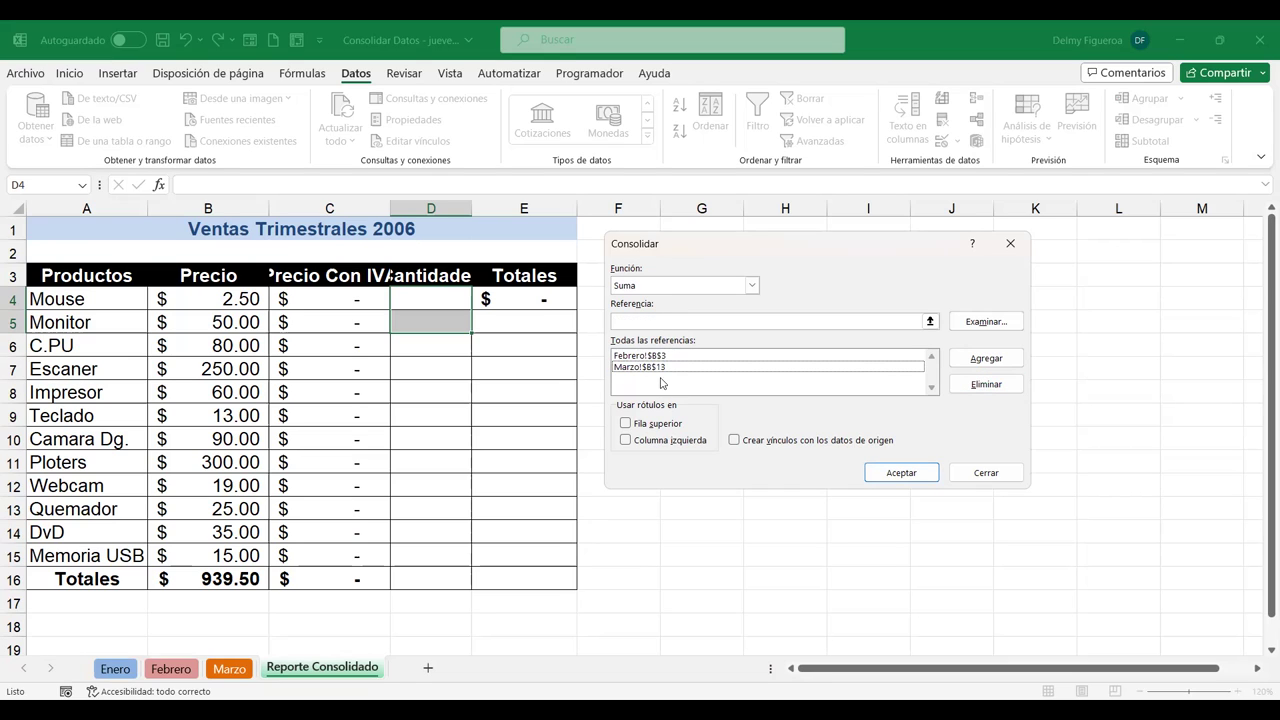
click(663, 367)
click(995, 390)
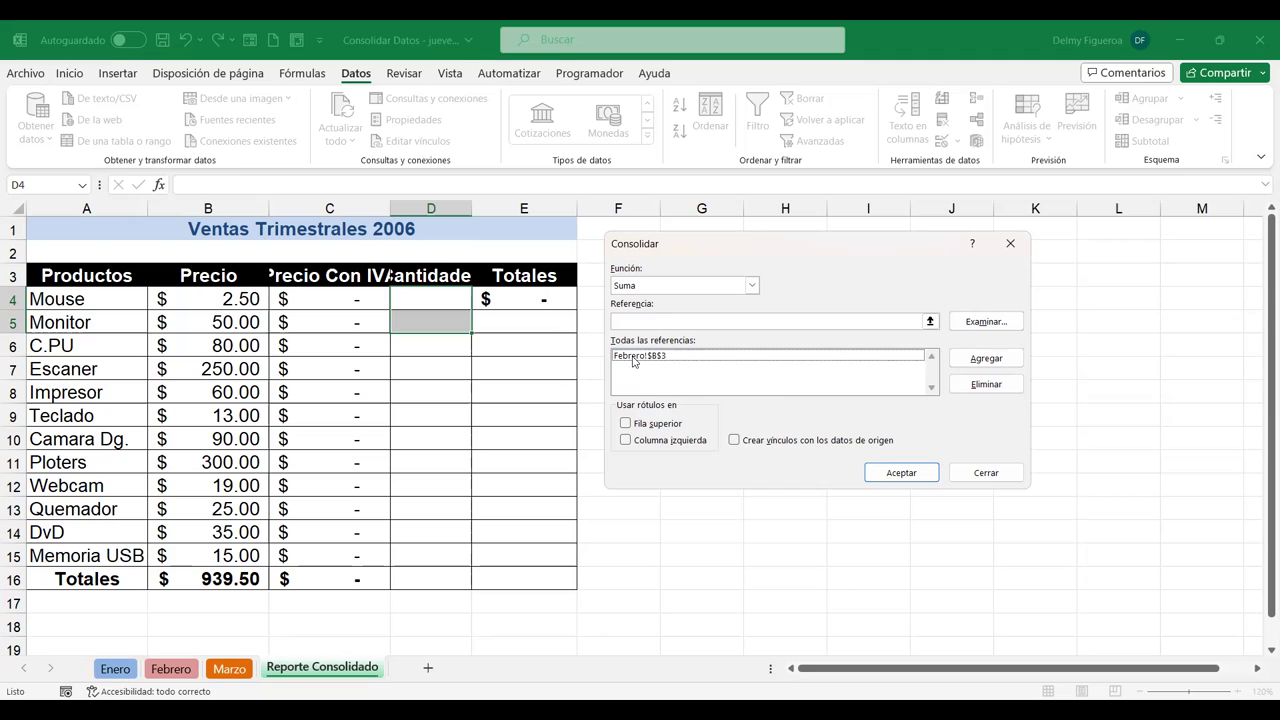
click(635, 356)
click(986, 384)
click(1001, 476)
click(440, 296)
Select D4:D15 and add Marzo!$B$2:$B$13 as the first Suma consolidation reference
mouse_move(428, 389)
mouse_down()
mouse_move(436, 573)
mouse_move(437, 560)
mouse_up()
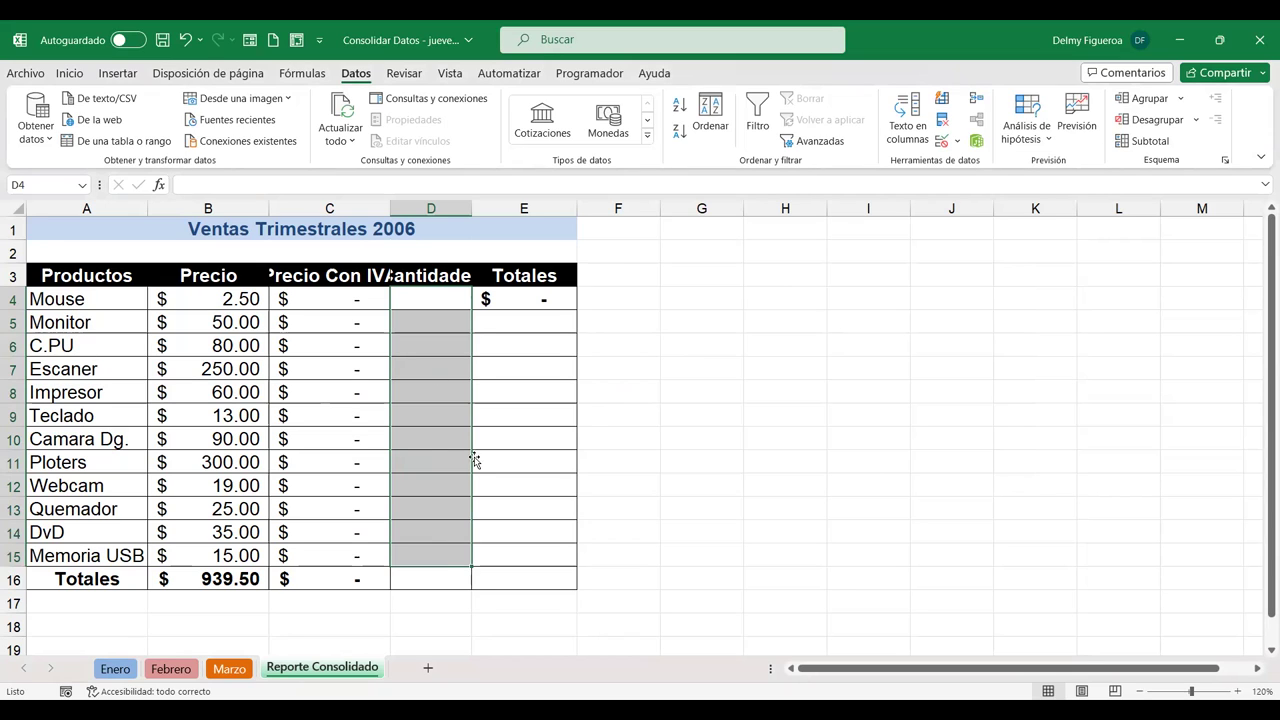
click(975, 100)
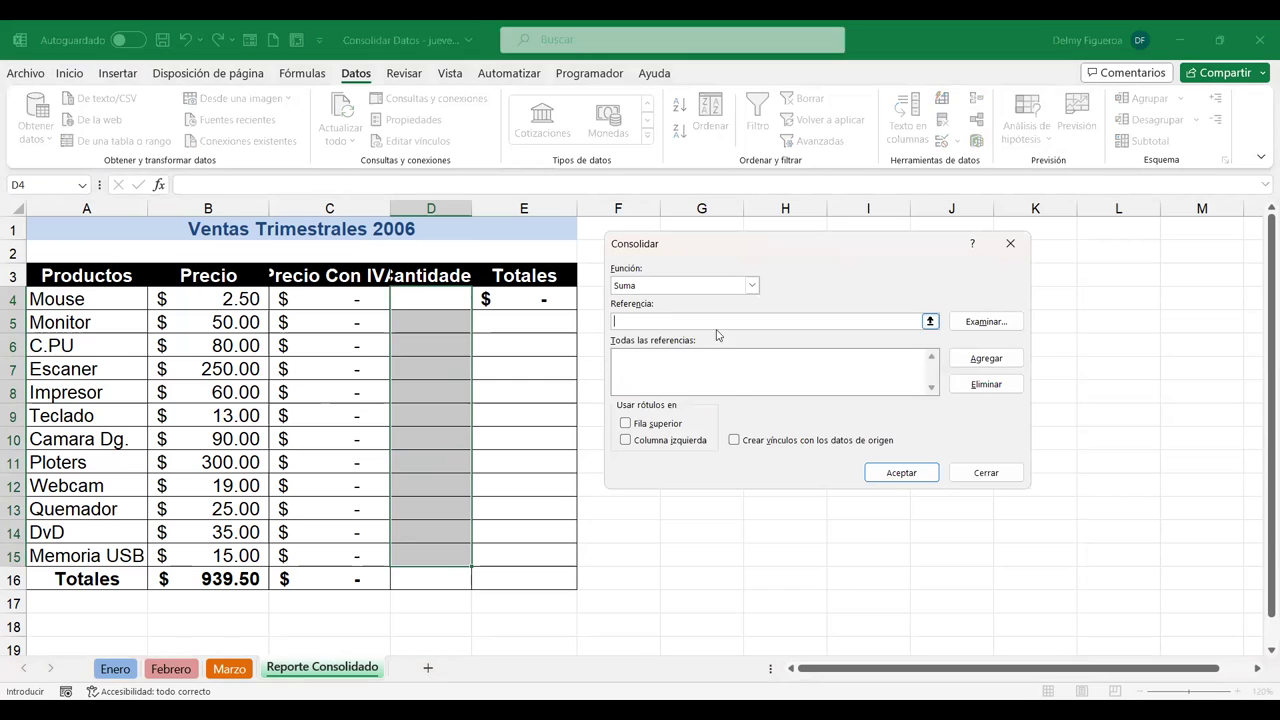
click(238, 668)
click(220, 262)
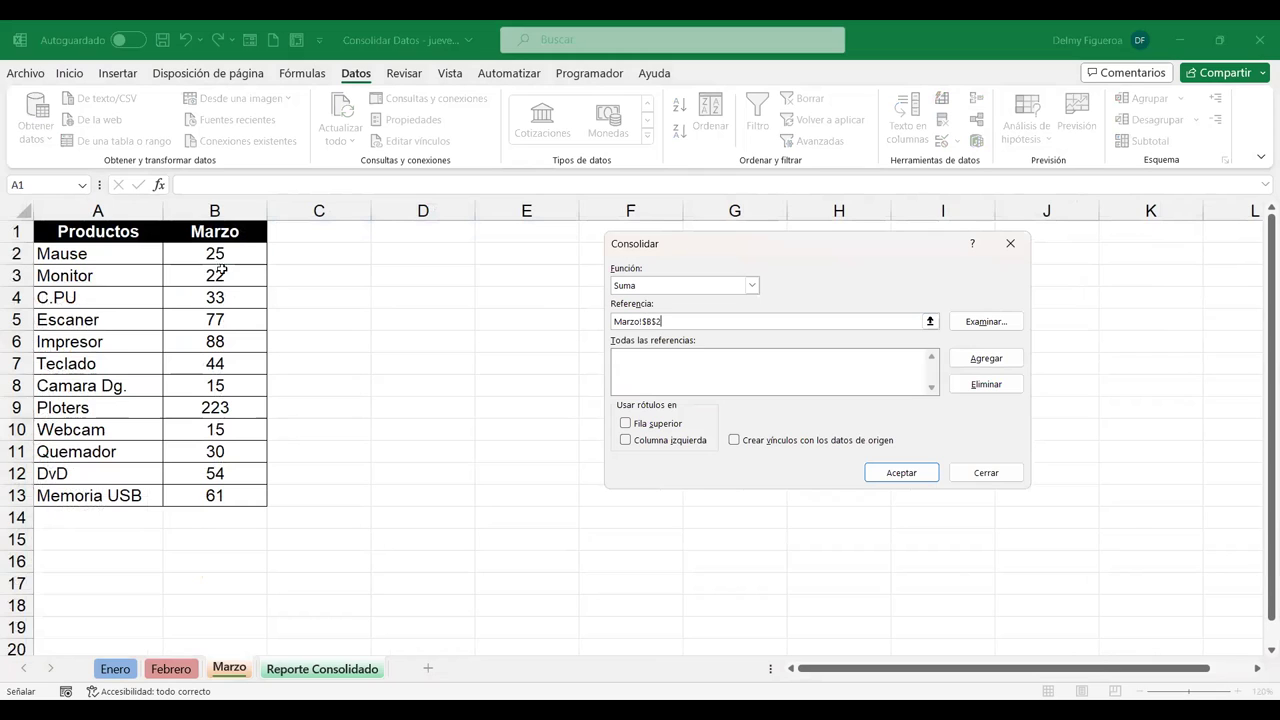
shift+click(207, 490)
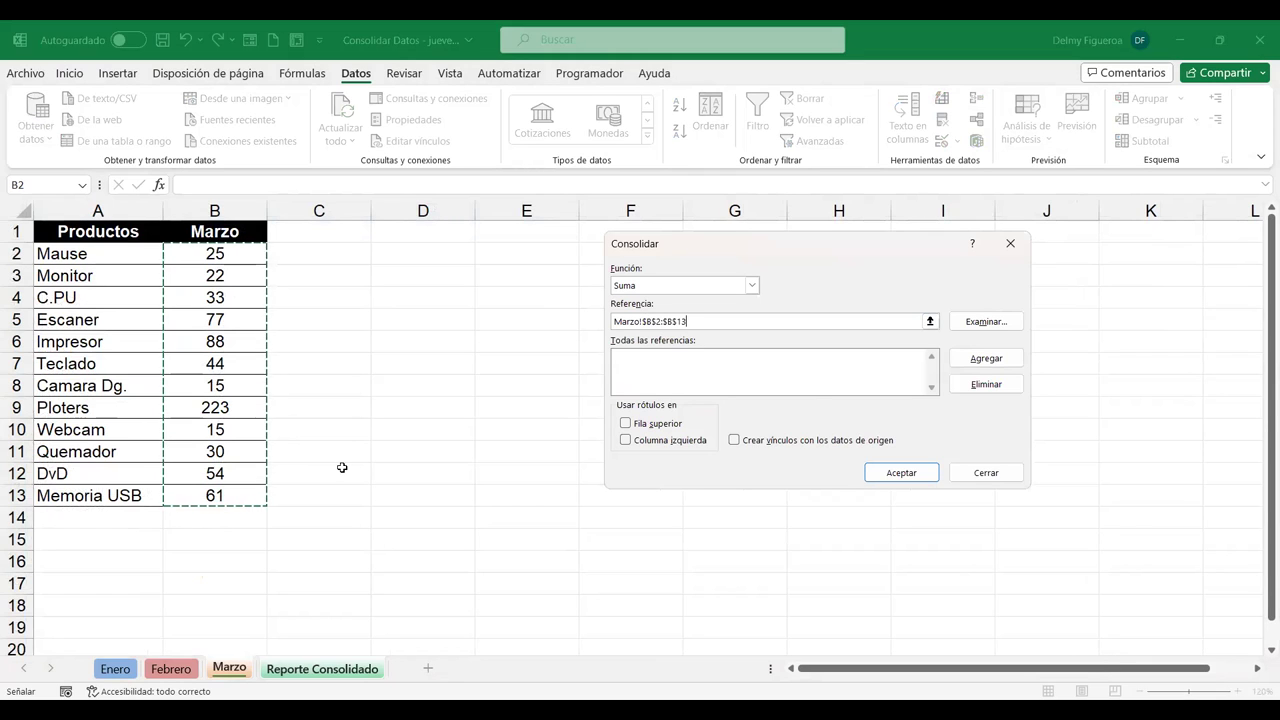
click(983, 359)
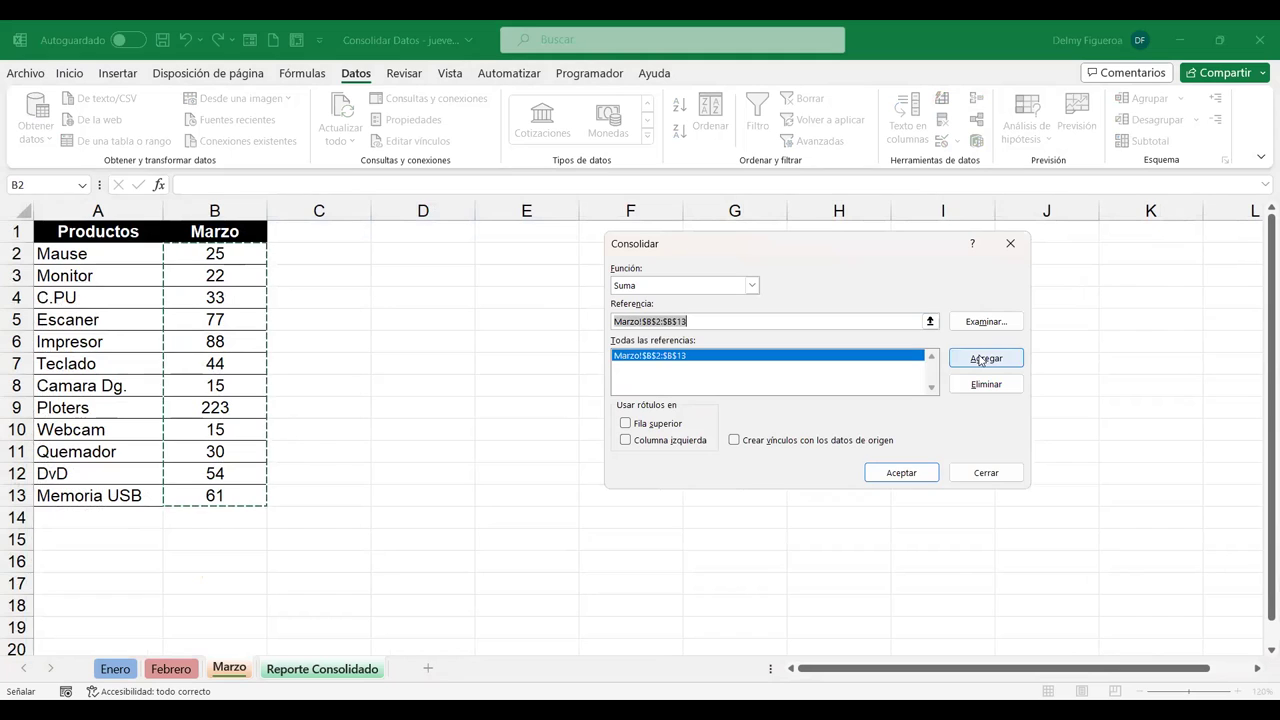
Add the Febrero and Enero $B$2:$B$13 ranges, then run the sum consolidation
click(171, 668)
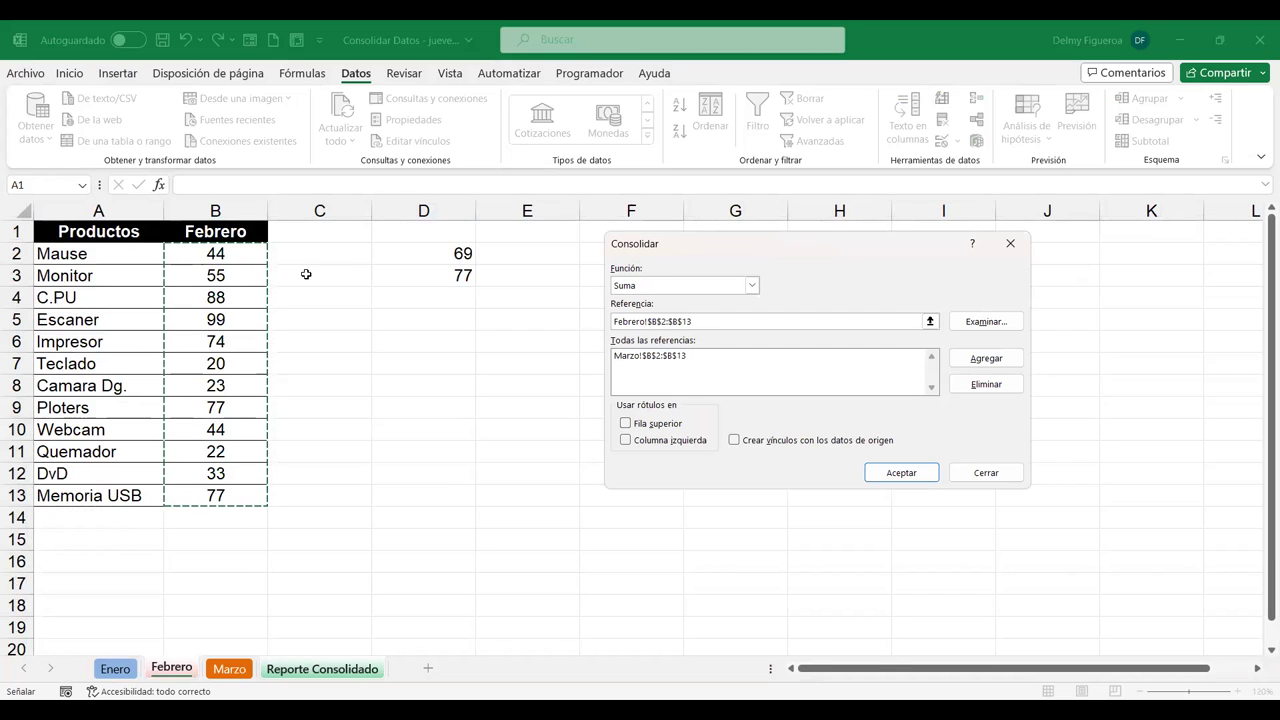
click(646, 318)
click(1008, 366)
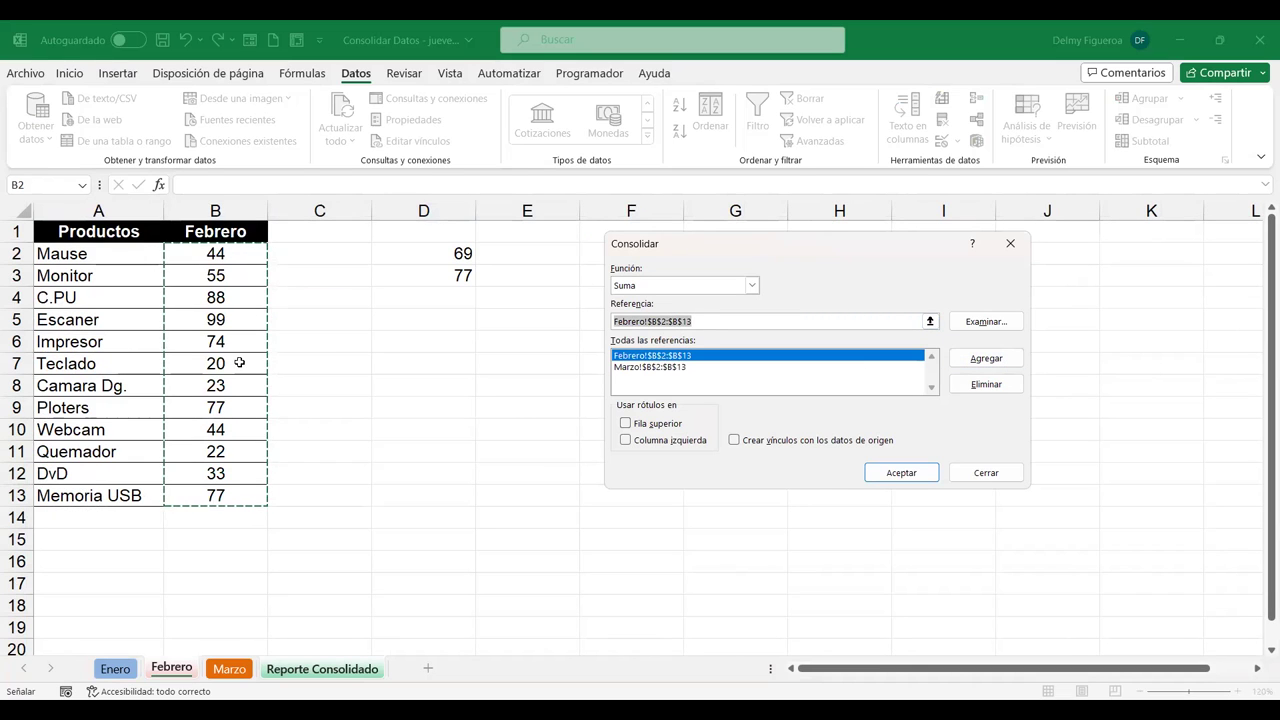
click(116, 670)
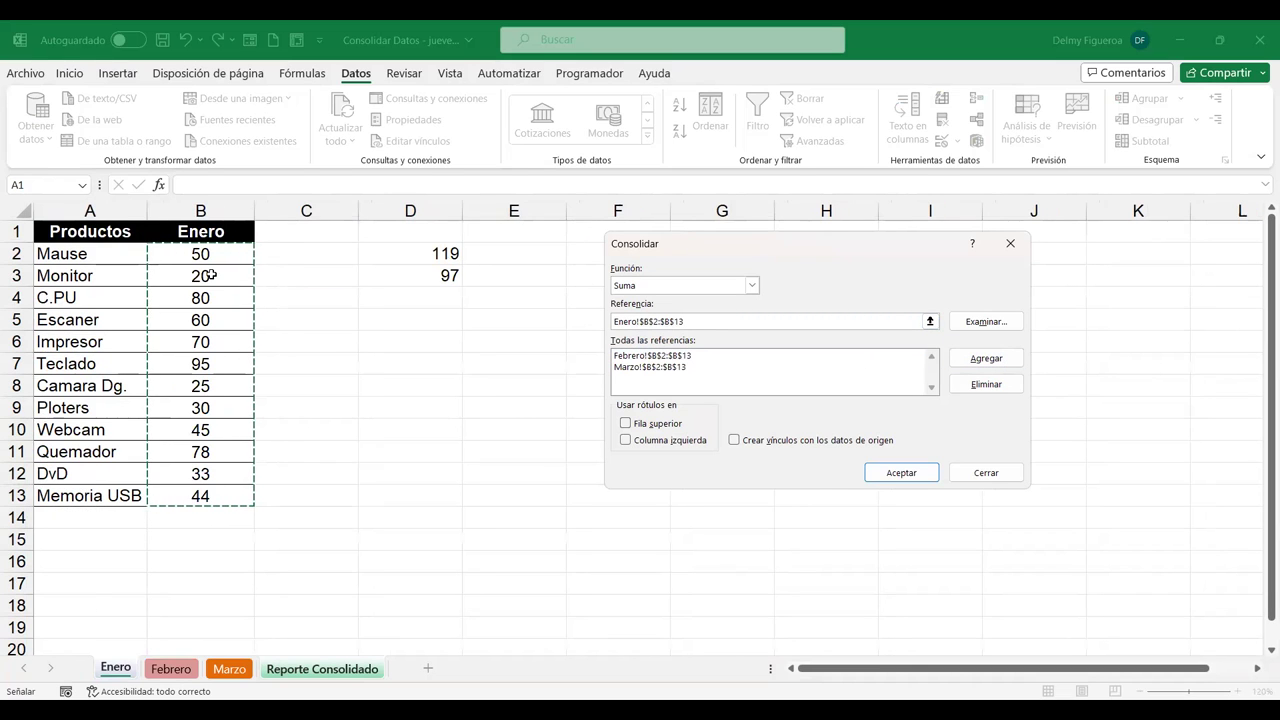
click(1003, 366)
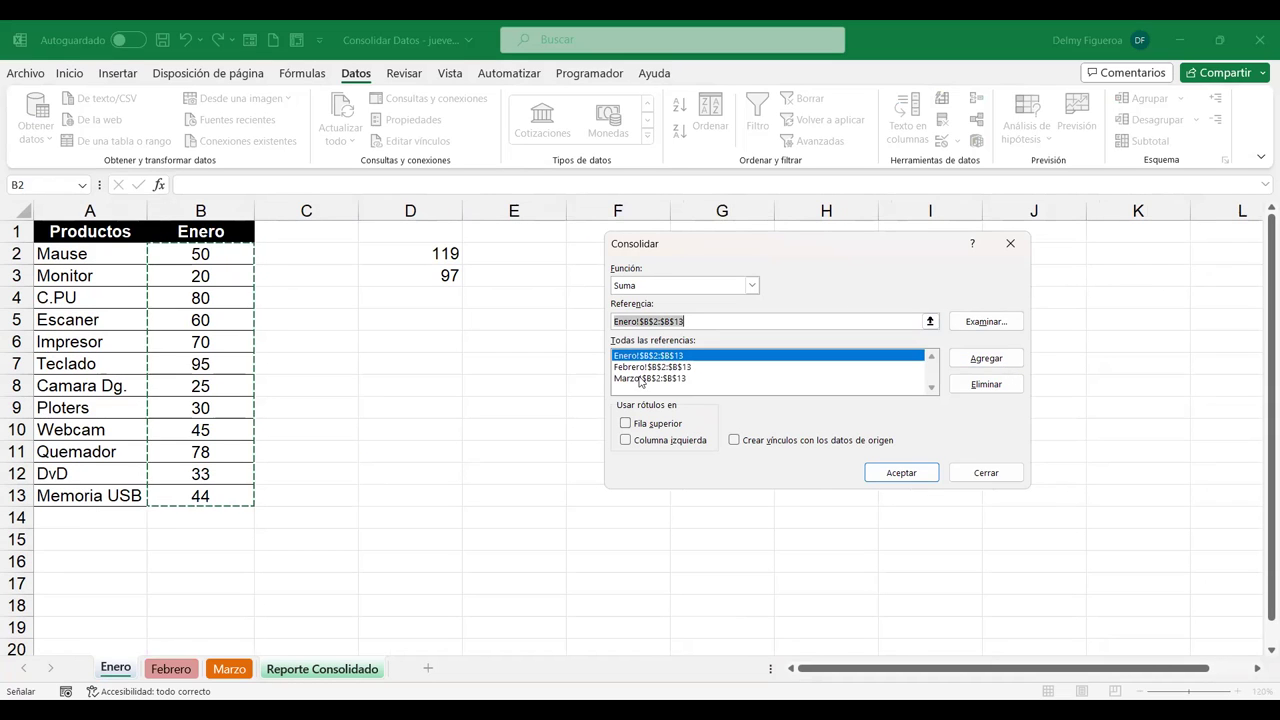
click(901, 473)
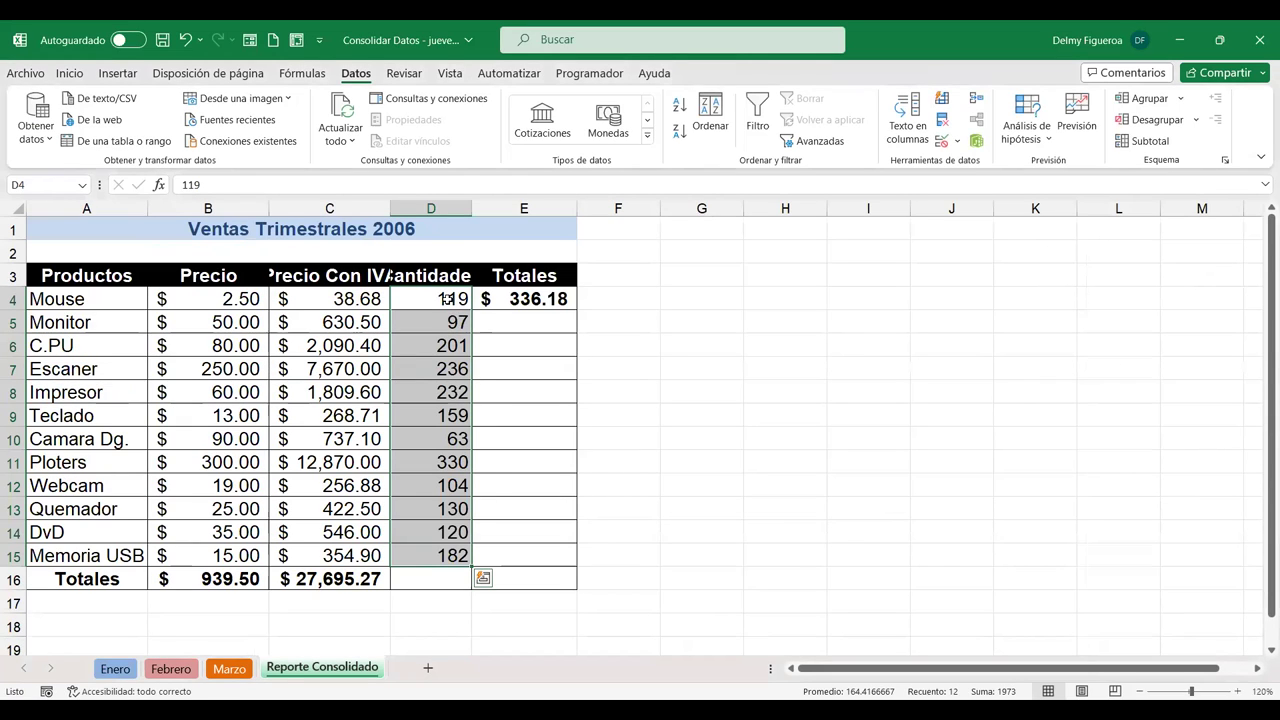
Check the report's Monitor quantity, then enter =33+88 in Febrero's D4 to get 121
click(447, 299)
click(437, 324)
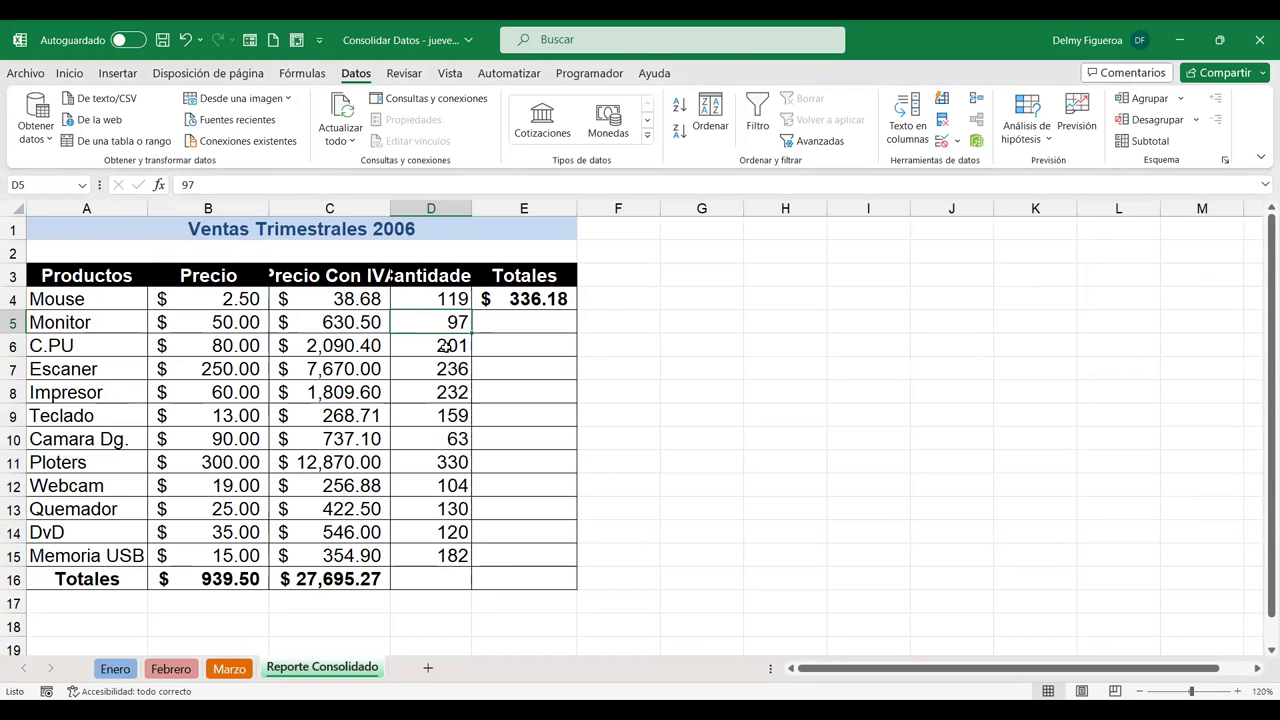
click(229, 668)
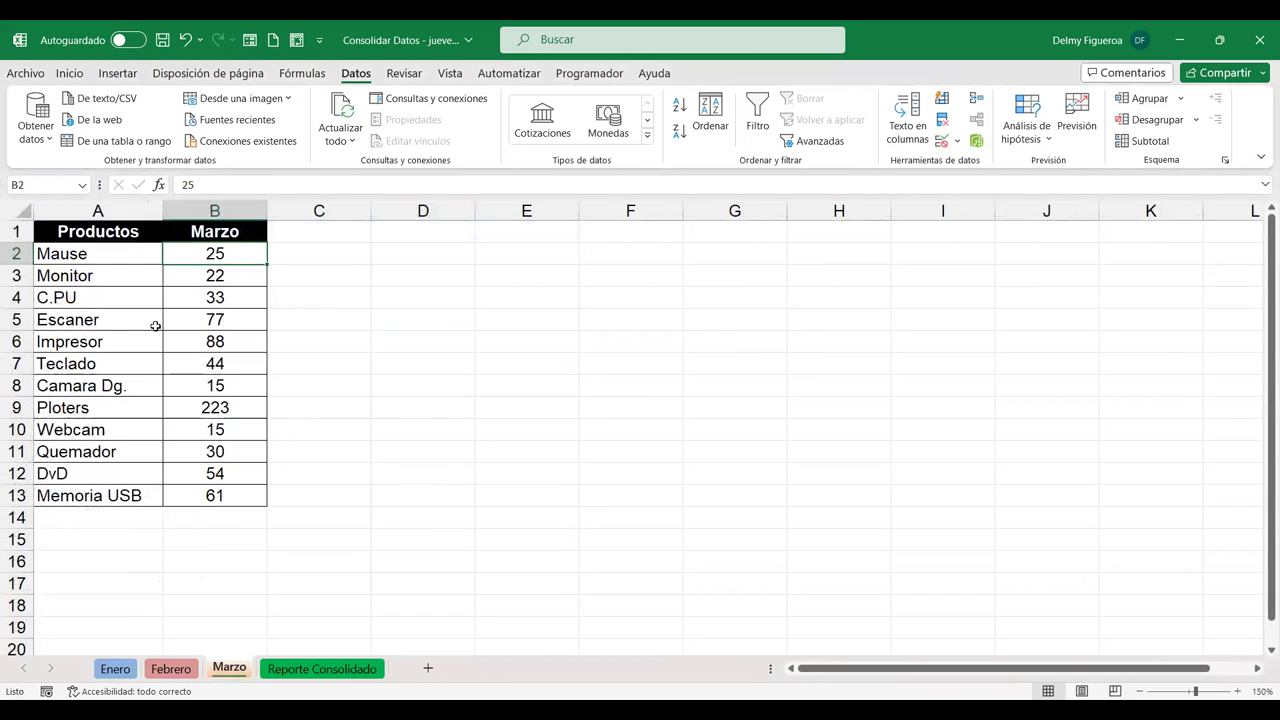
click(171, 668)
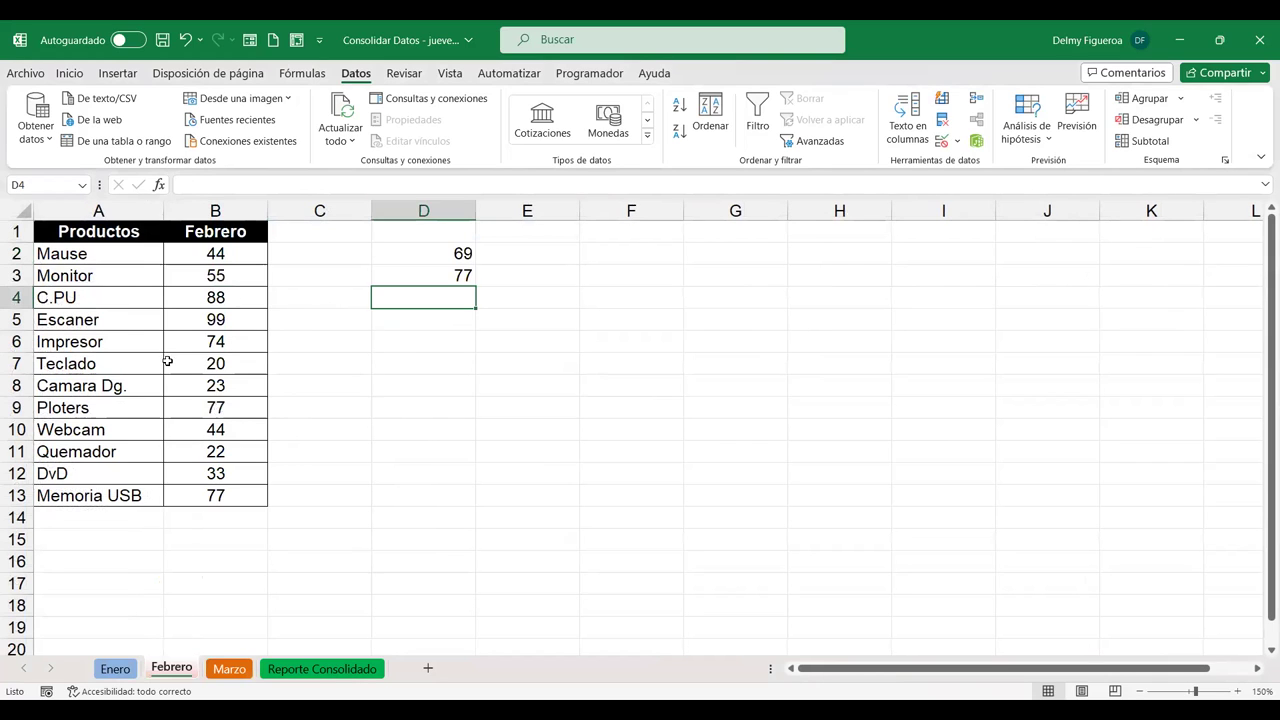
text(=33+88)
key(Return)
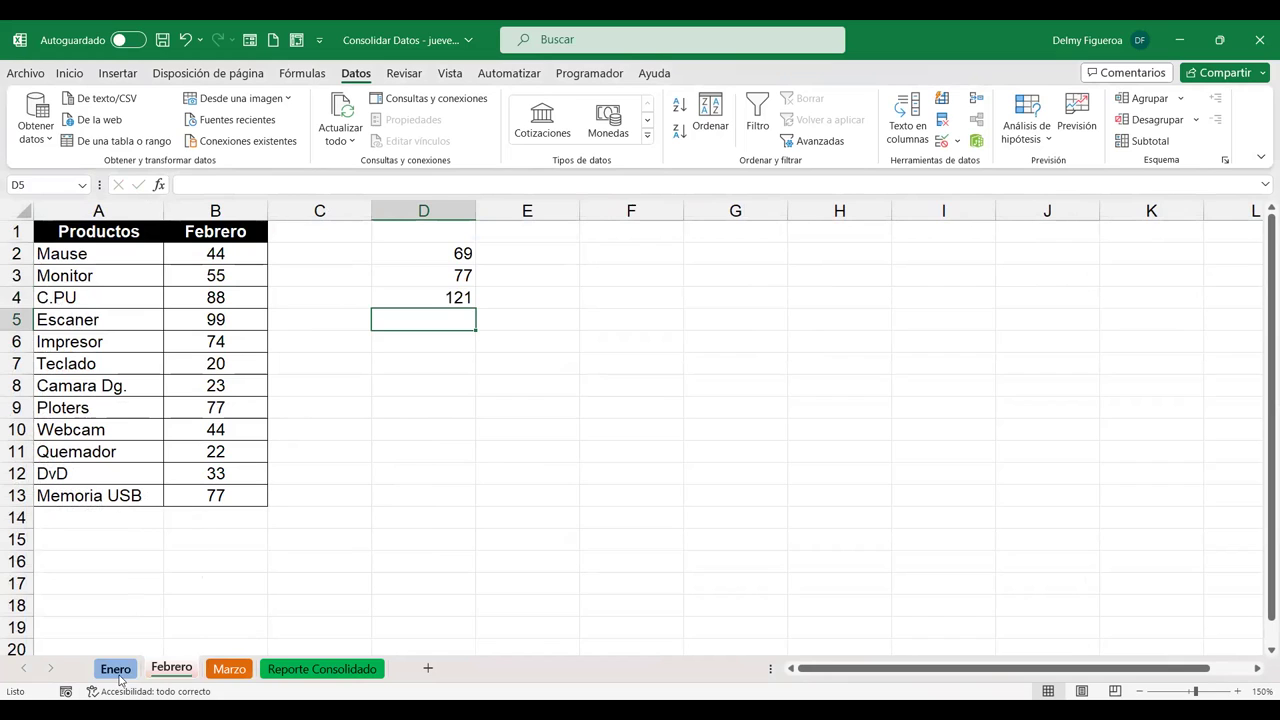
Enter +121+80 in Enero's D4 to get 201, then compare it with the report's C.PU quantity
click(116, 668)
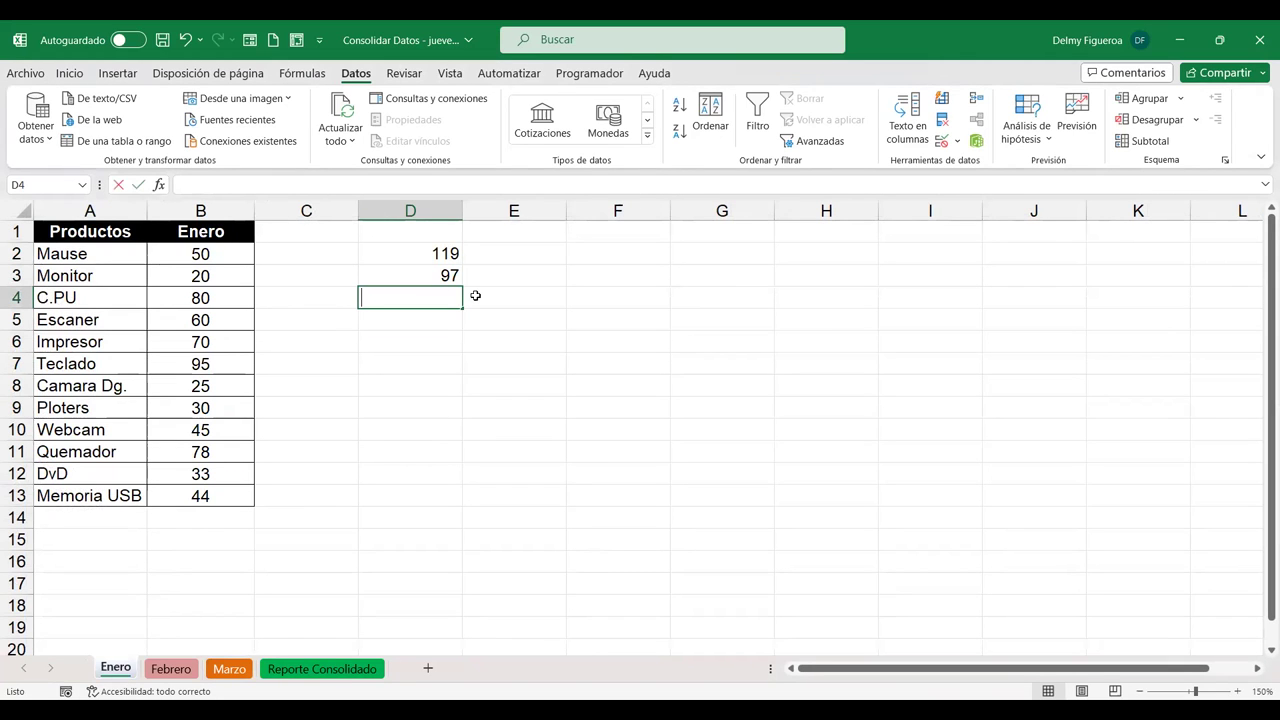
text(+121)
text(80)
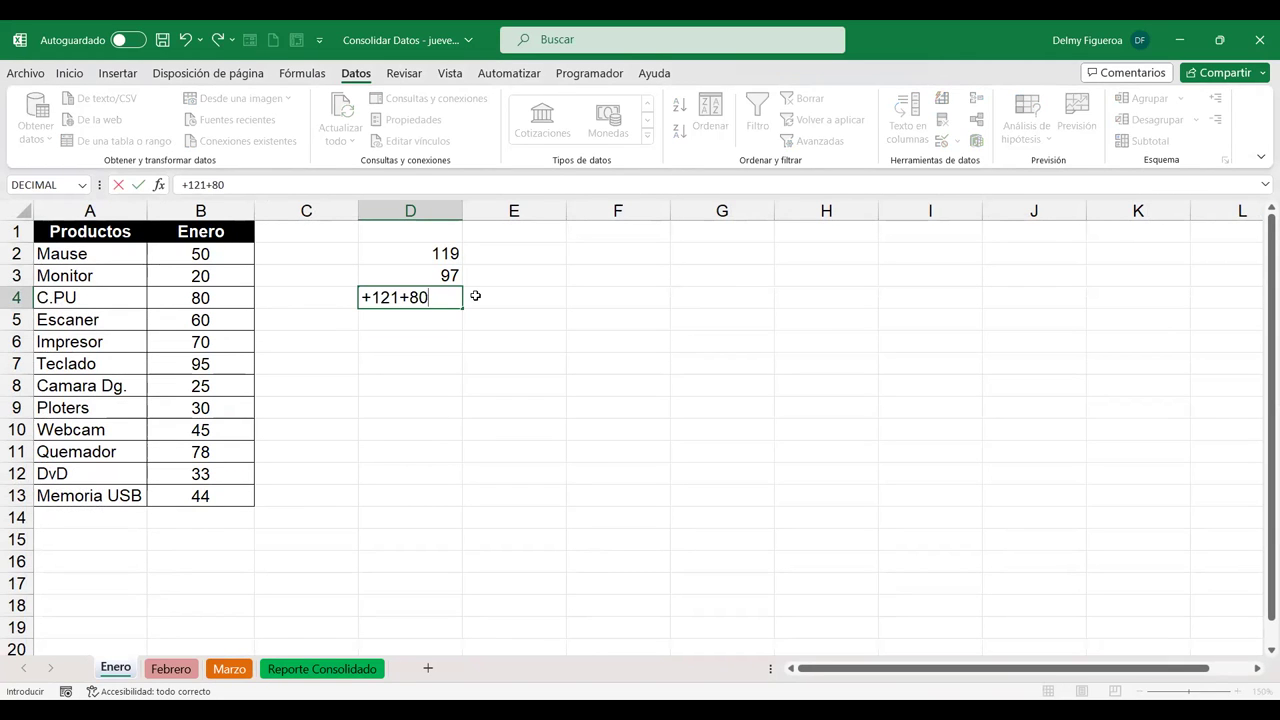
key(Return)
click(342, 669)
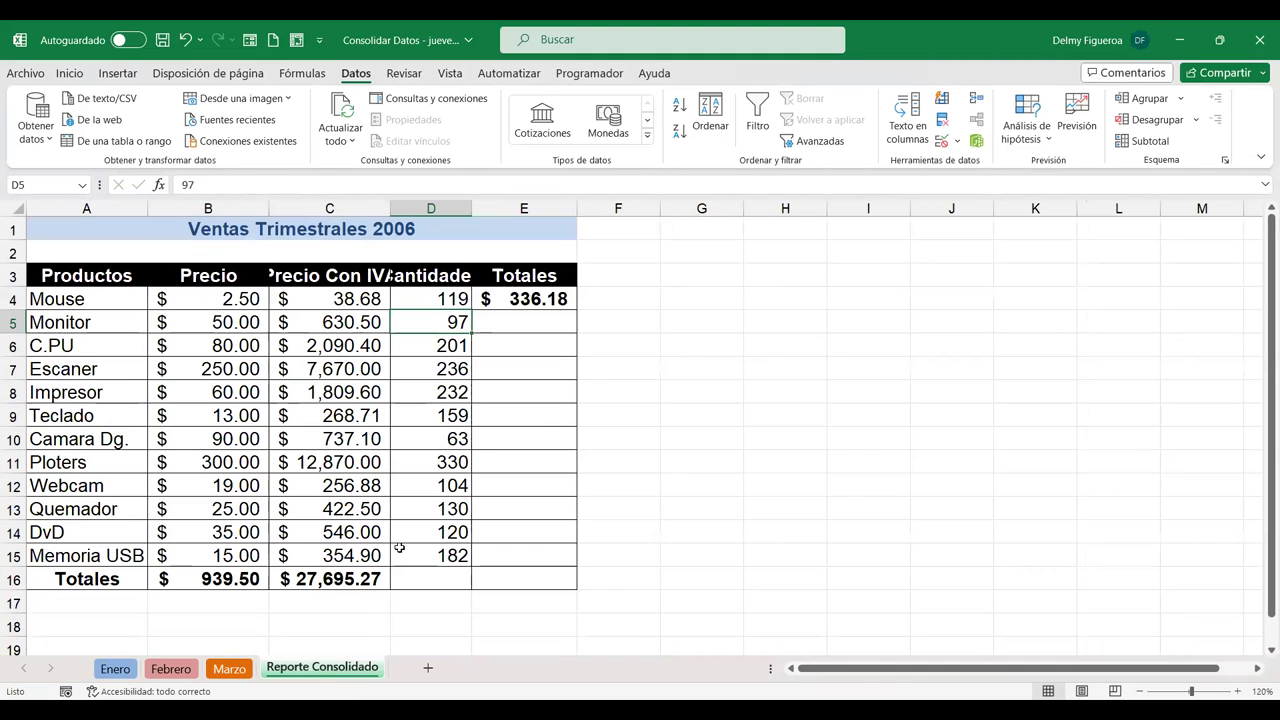
click(448, 347)
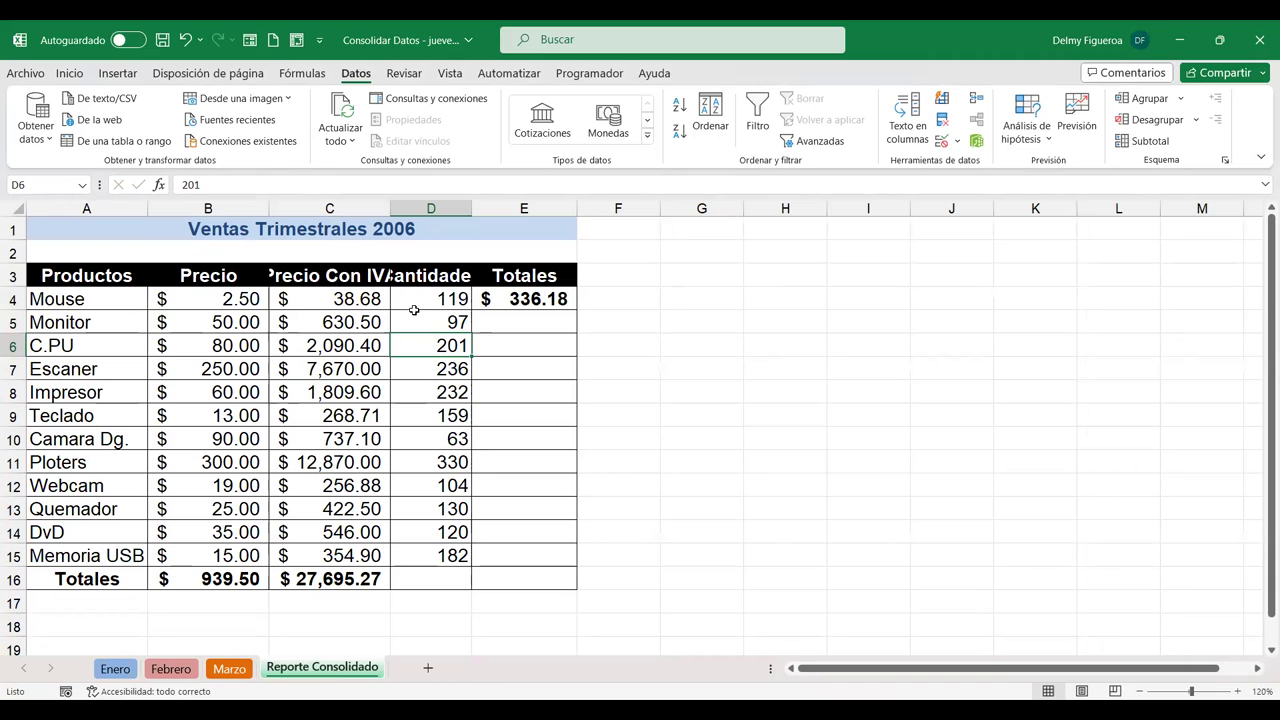
click(222, 670)
click(175, 670)
click(116, 669)
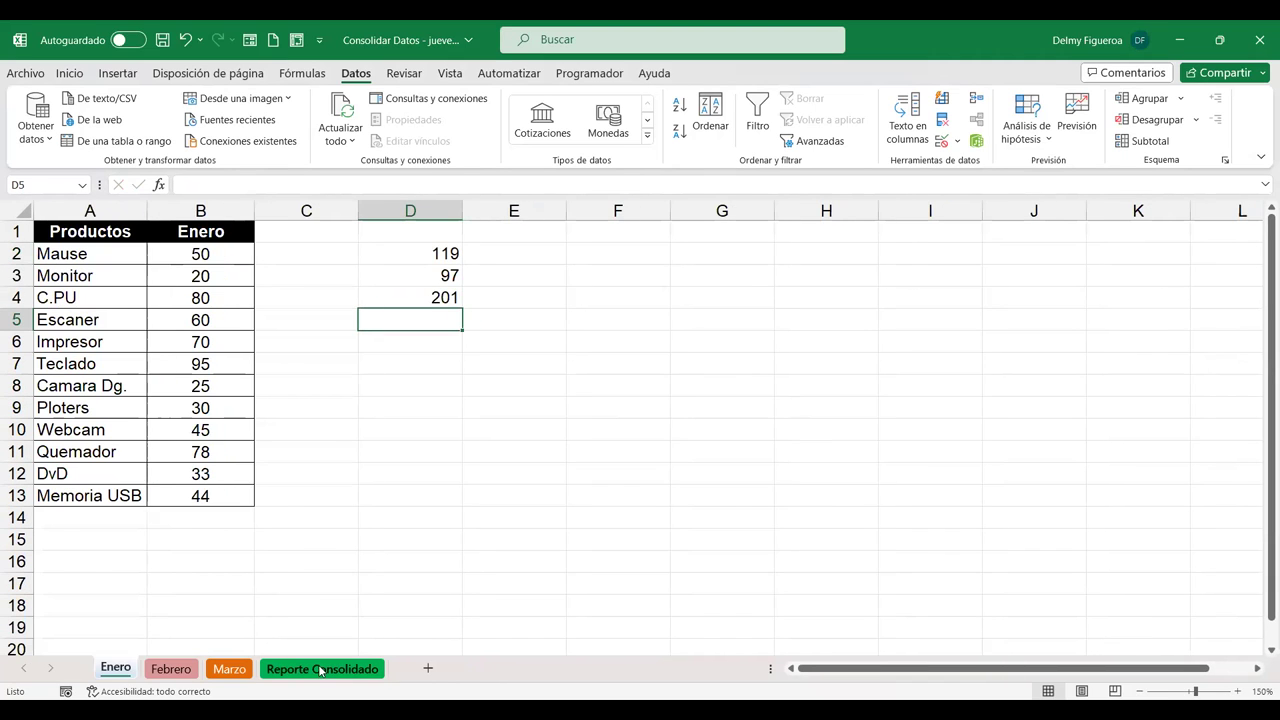
click(322, 669)
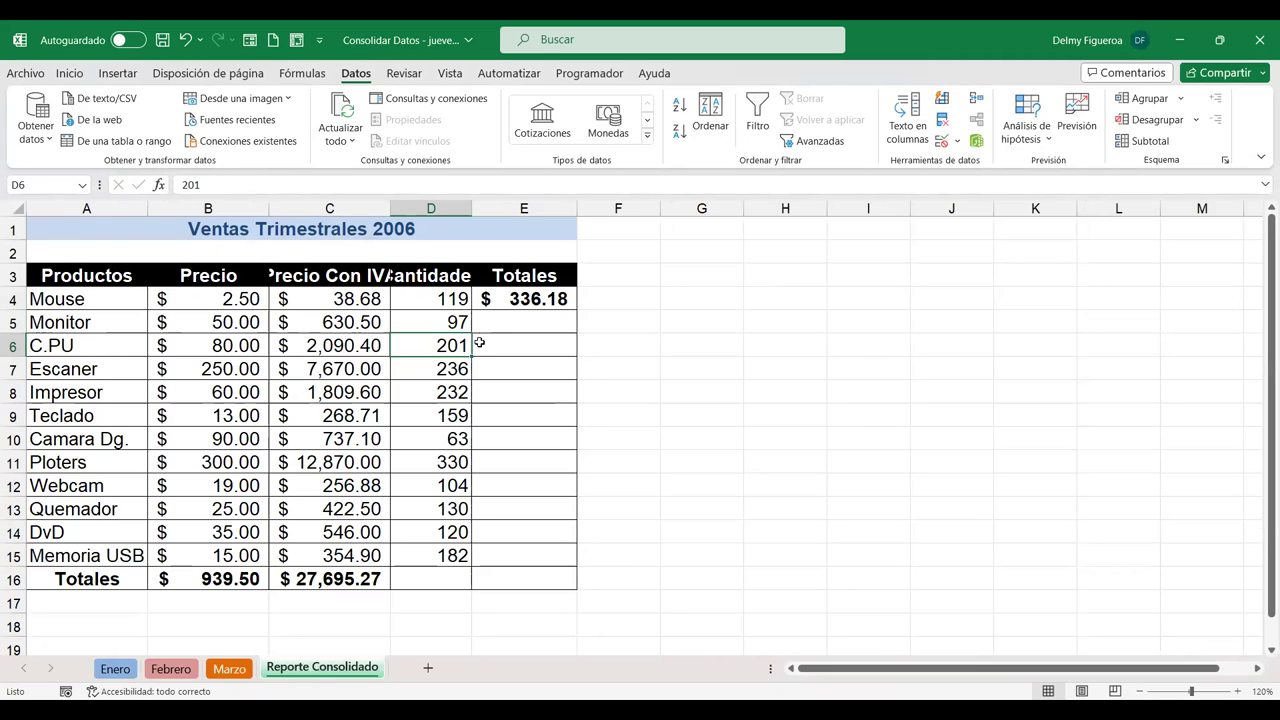
Copy the E4 Totales formula down to E15 and widen column E to fit
click(521, 314)
key(Up)
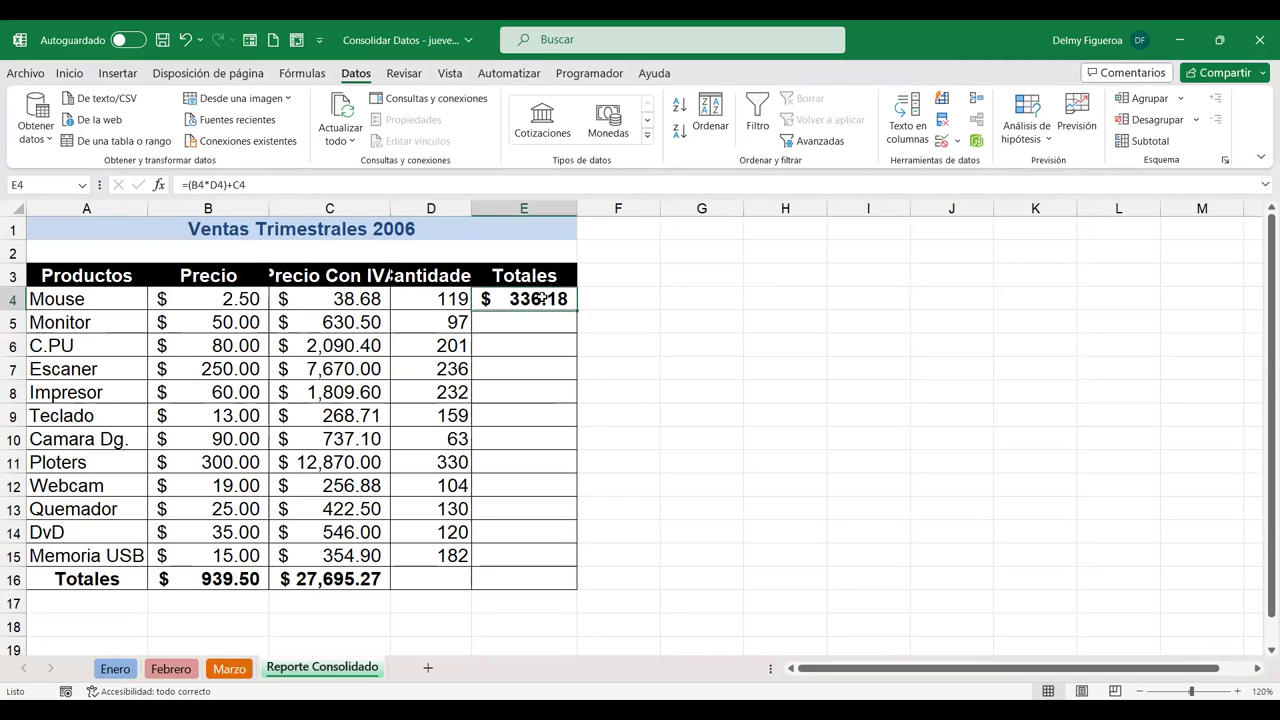
drag(575, 311, 559, 555)
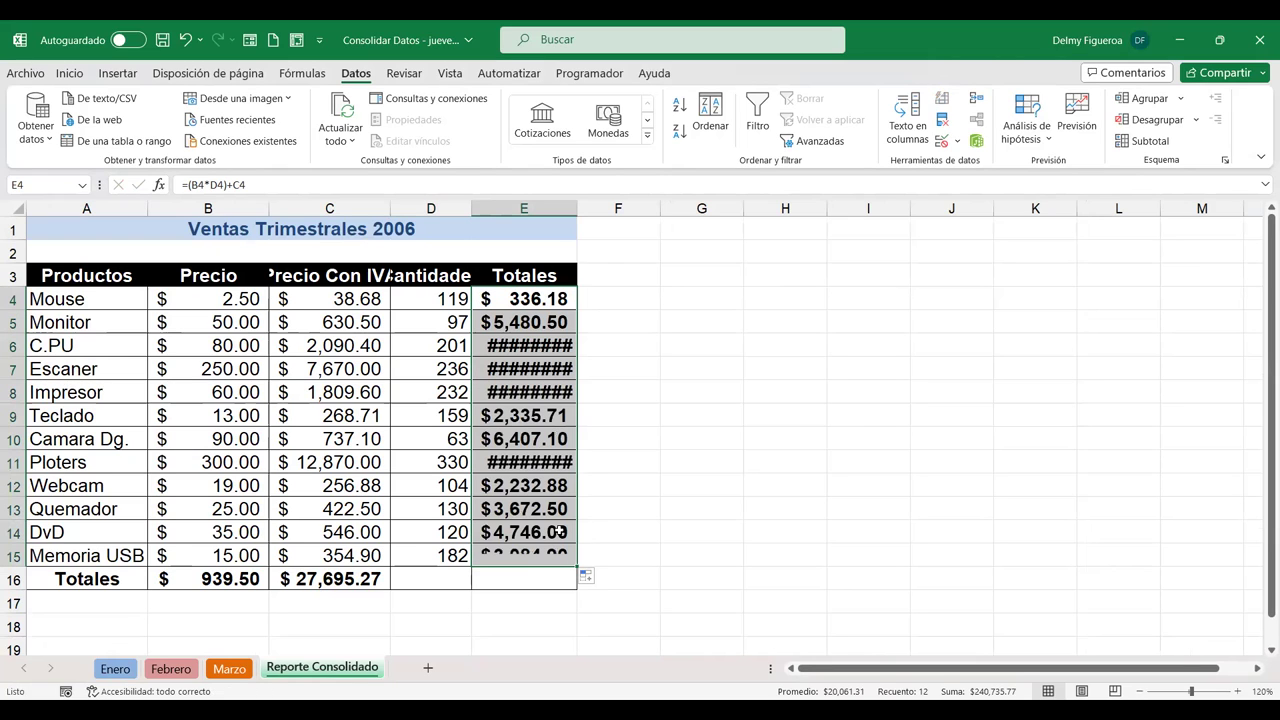
double_click(578, 208)
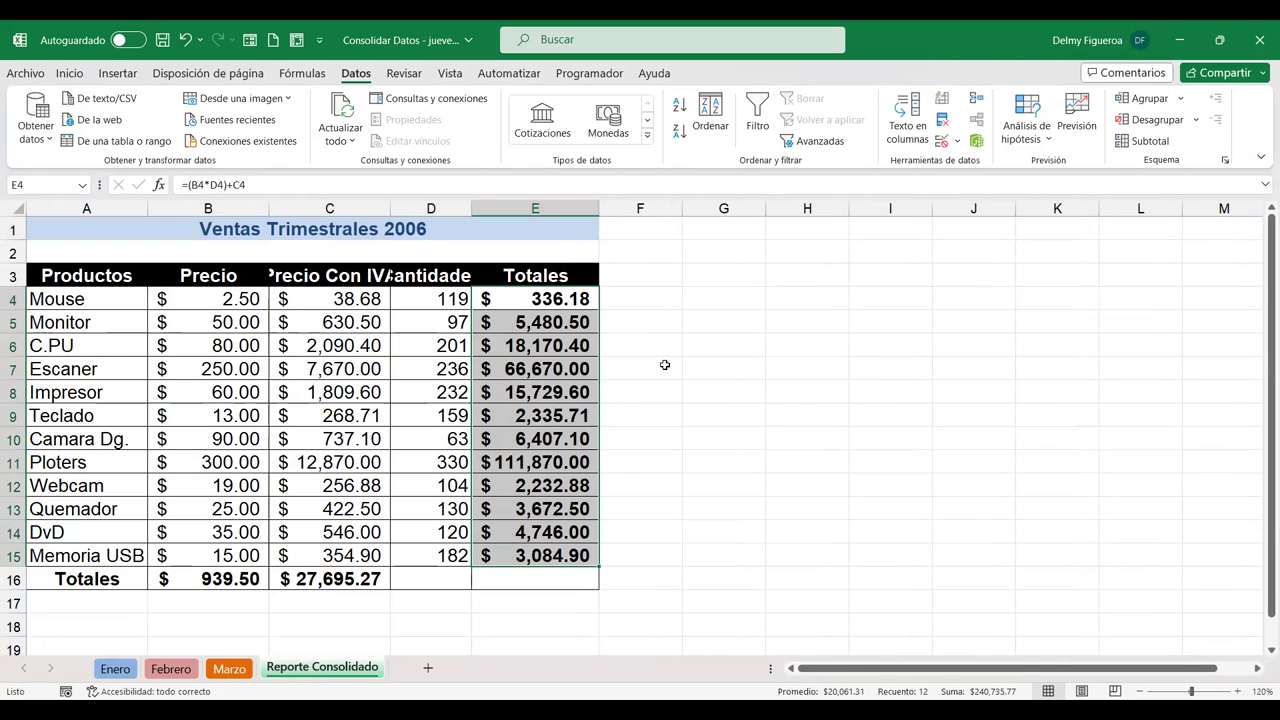
Compare the report's Monitor quantity in D5 against the Febrero and Enero sheets
click(427, 317)
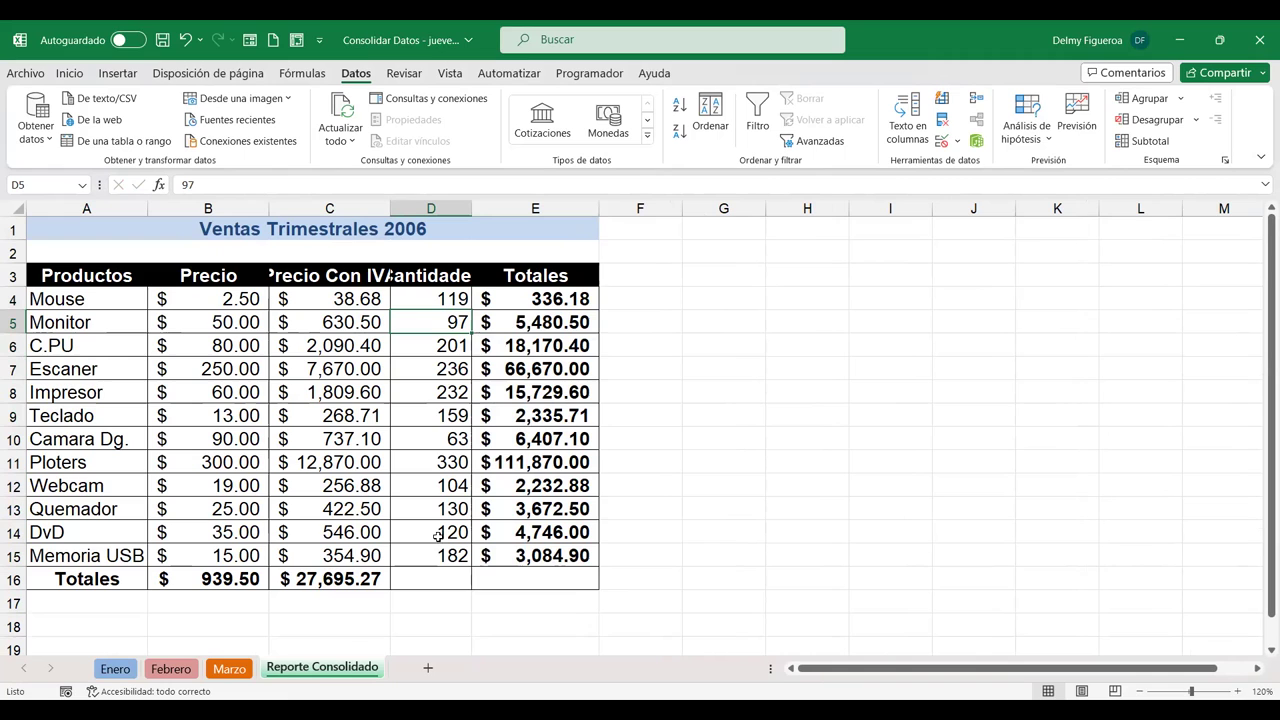
click(160, 669)
click(116, 668)
click(168, 669)
click(116, 668)
click(170, 669)
click(112, 670)
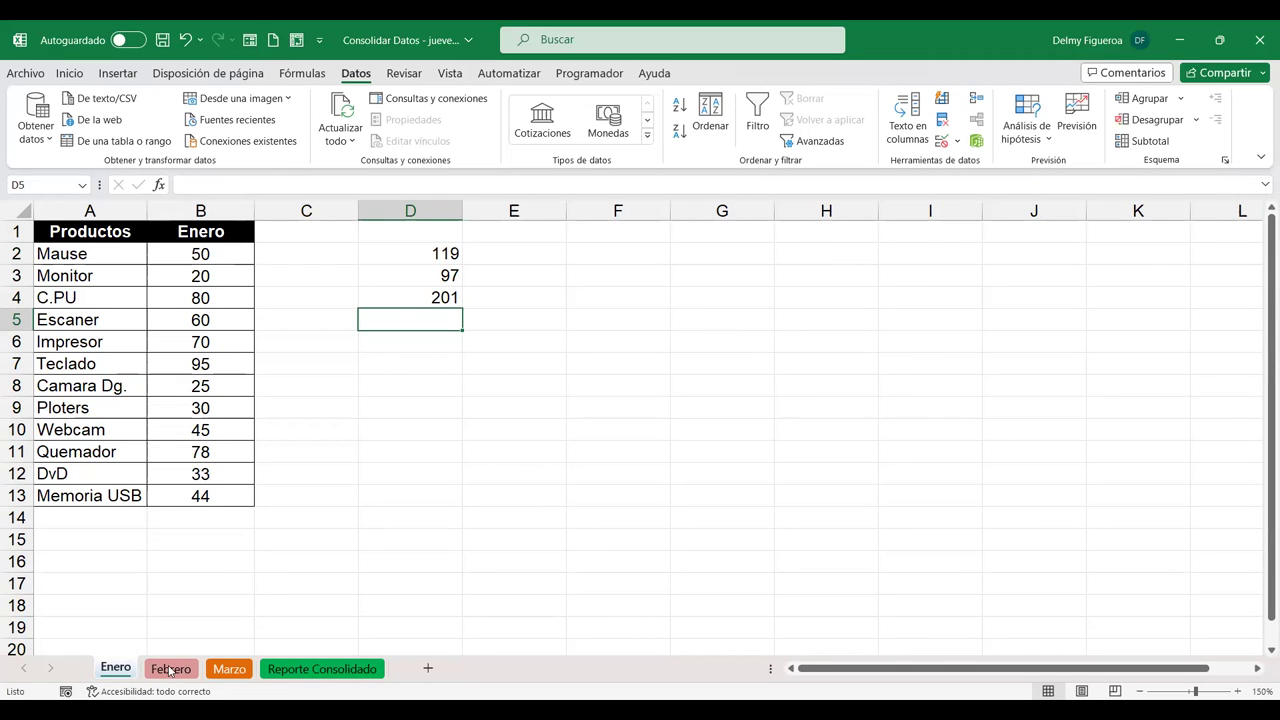
Select the consolidated quantities D4:D15 on Reporte Consolidado to see their 1973 total
click(171, 670)
click(238, 668)
click(306, 676)
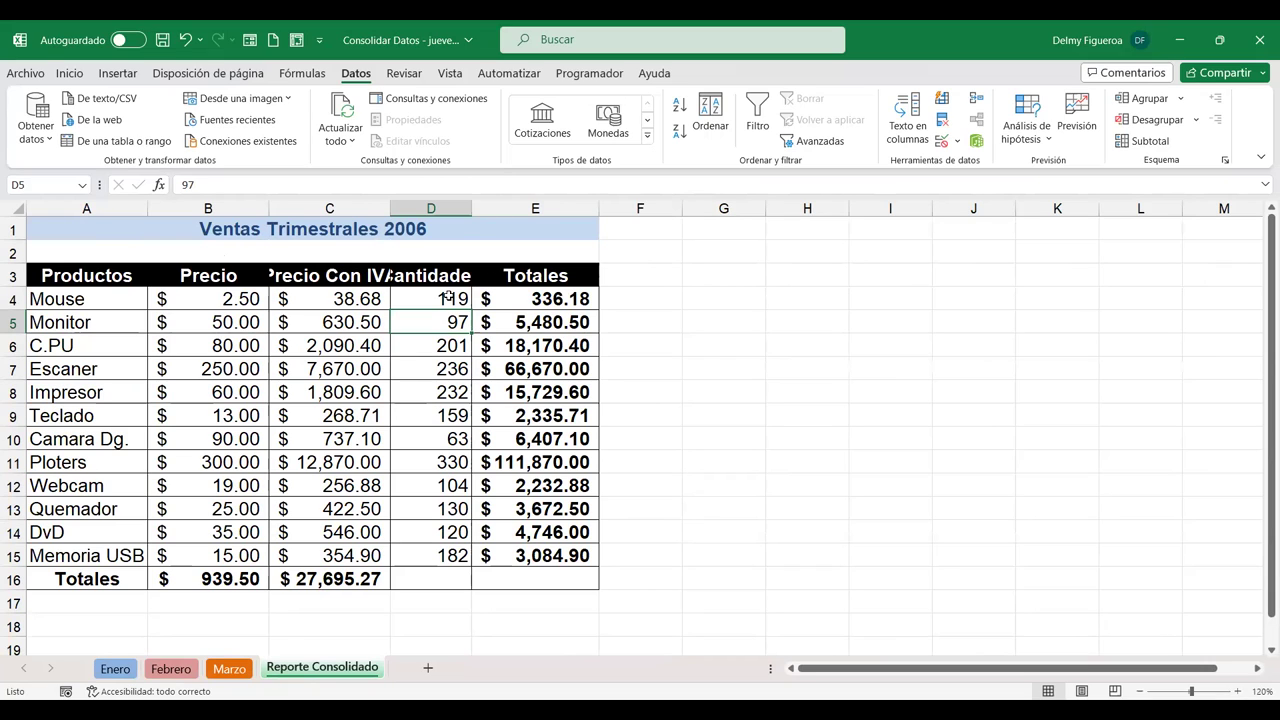
drag(449, 298, 432, 497)
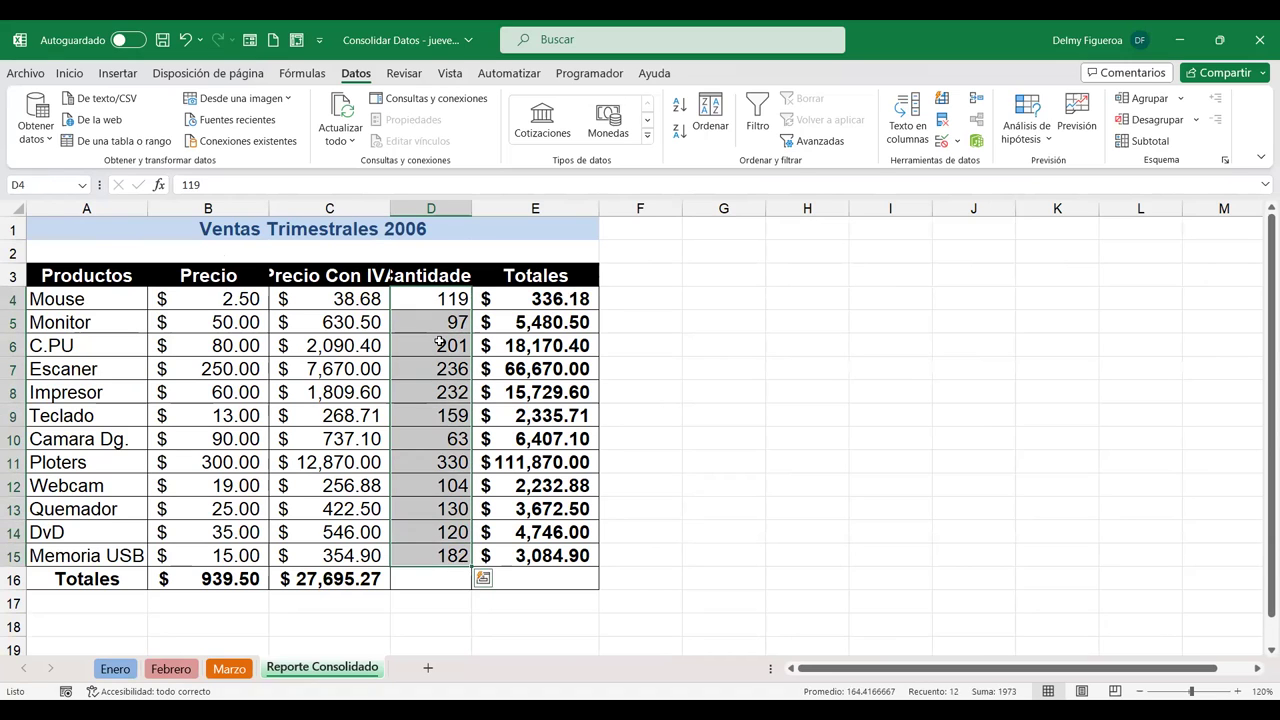
click(440, 344)
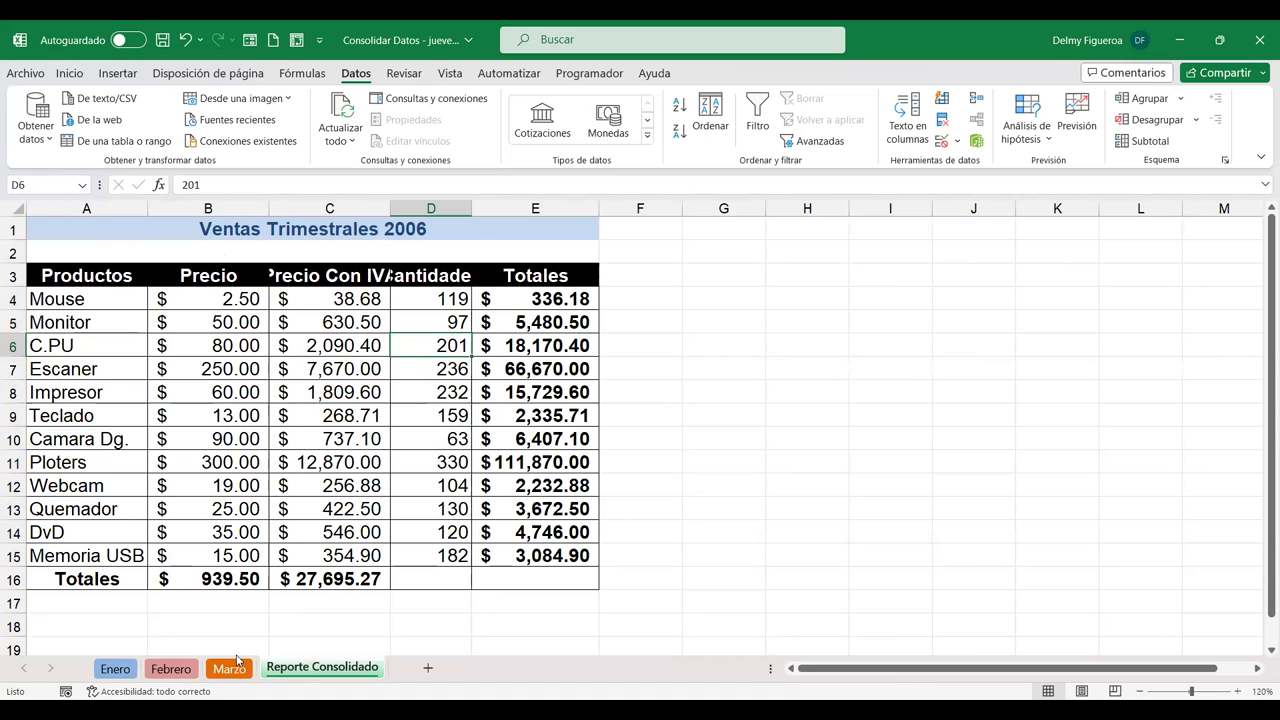
Cross-check the C.PU and Escaner quantities against Febrero, Enero and Marzo
click(172, 670)
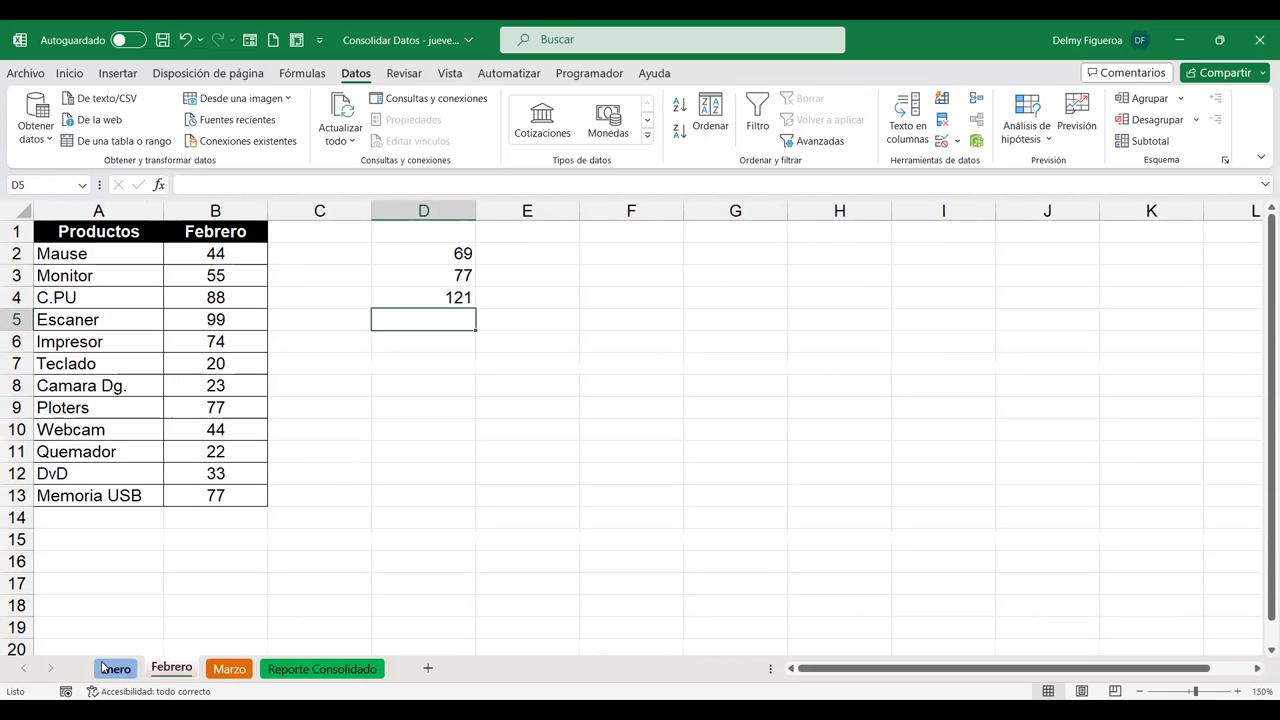
click(110, 669)
click(300, 669)
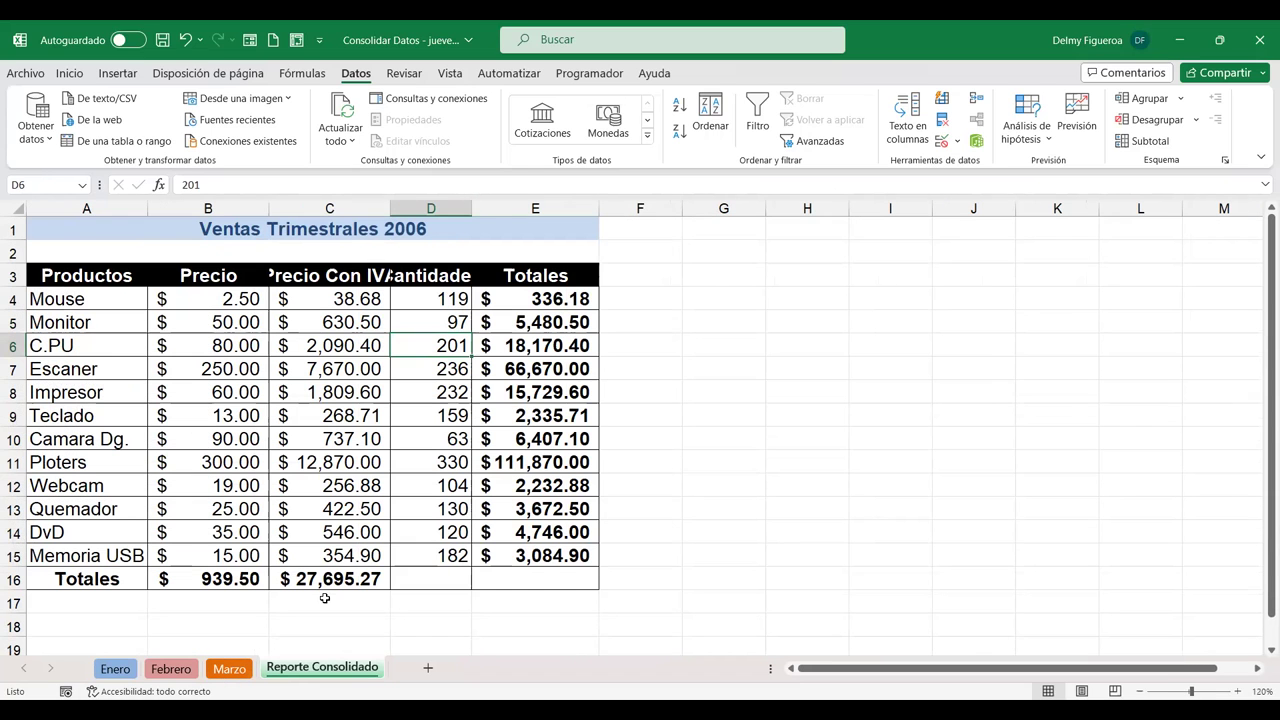
click(417, 368)
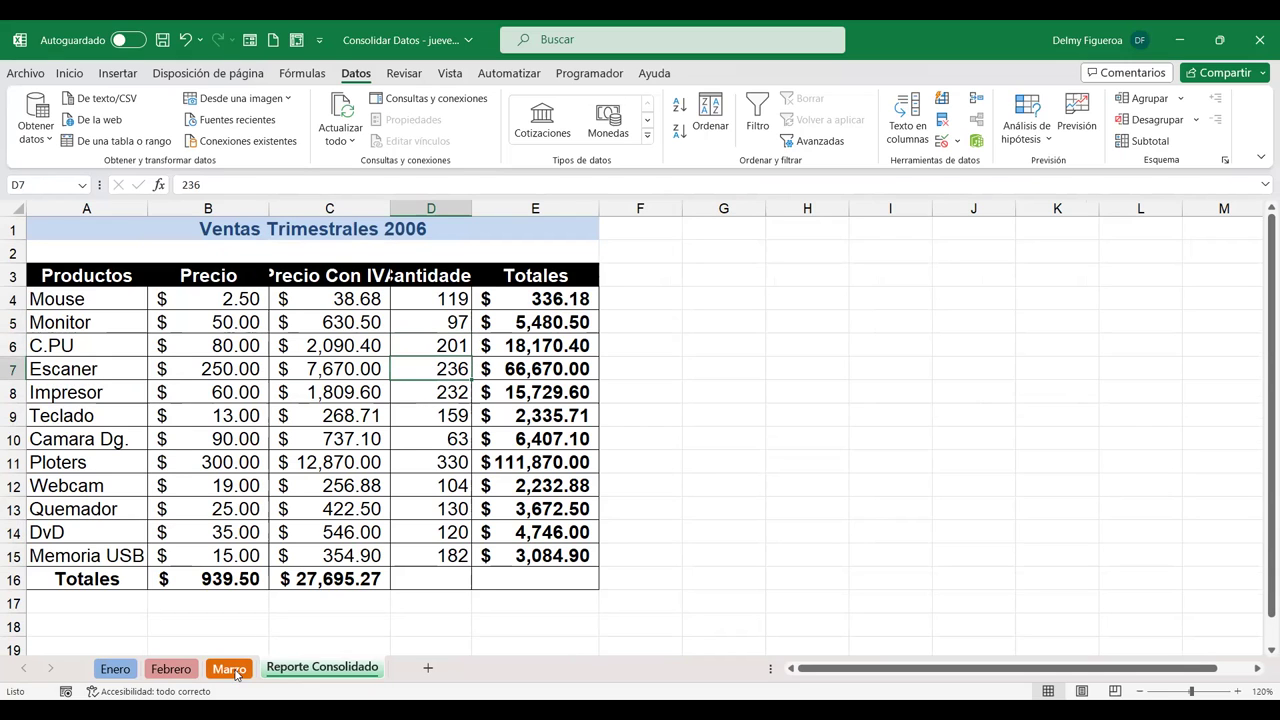
click(229, 669)
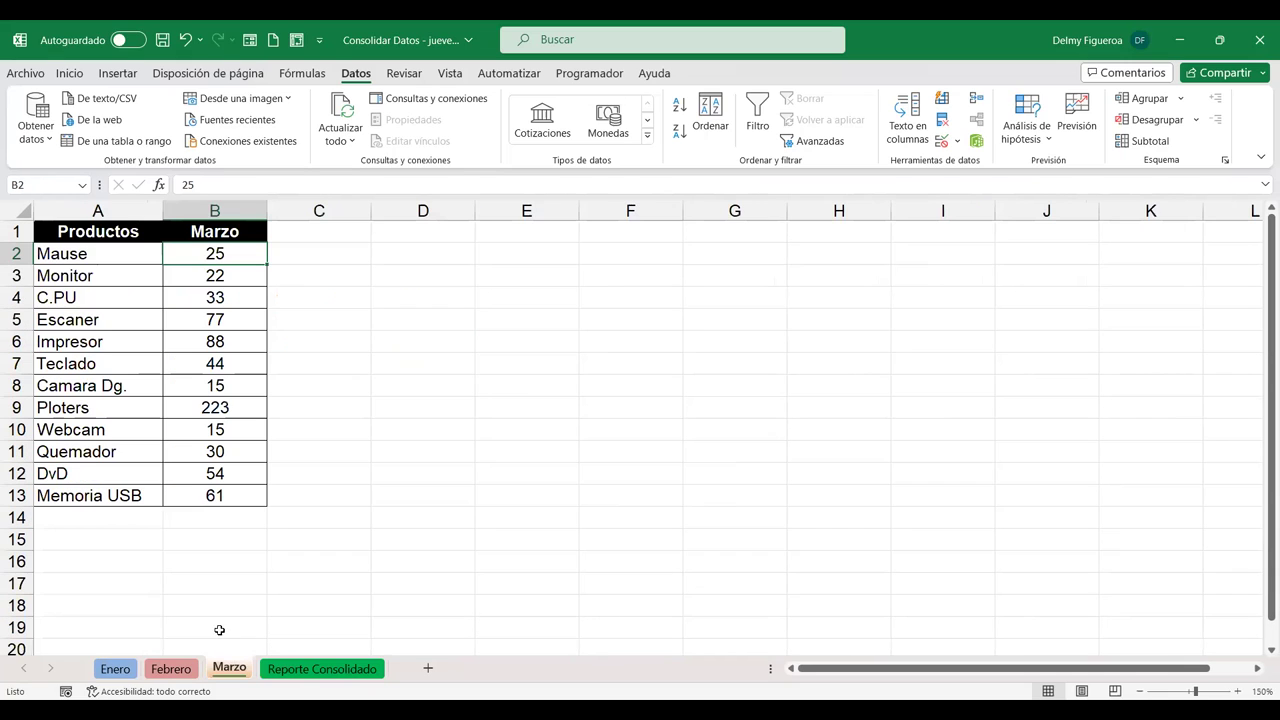
Change Marzo's Escaner quantity in B5 to 55 and check the report
click(232, 319)
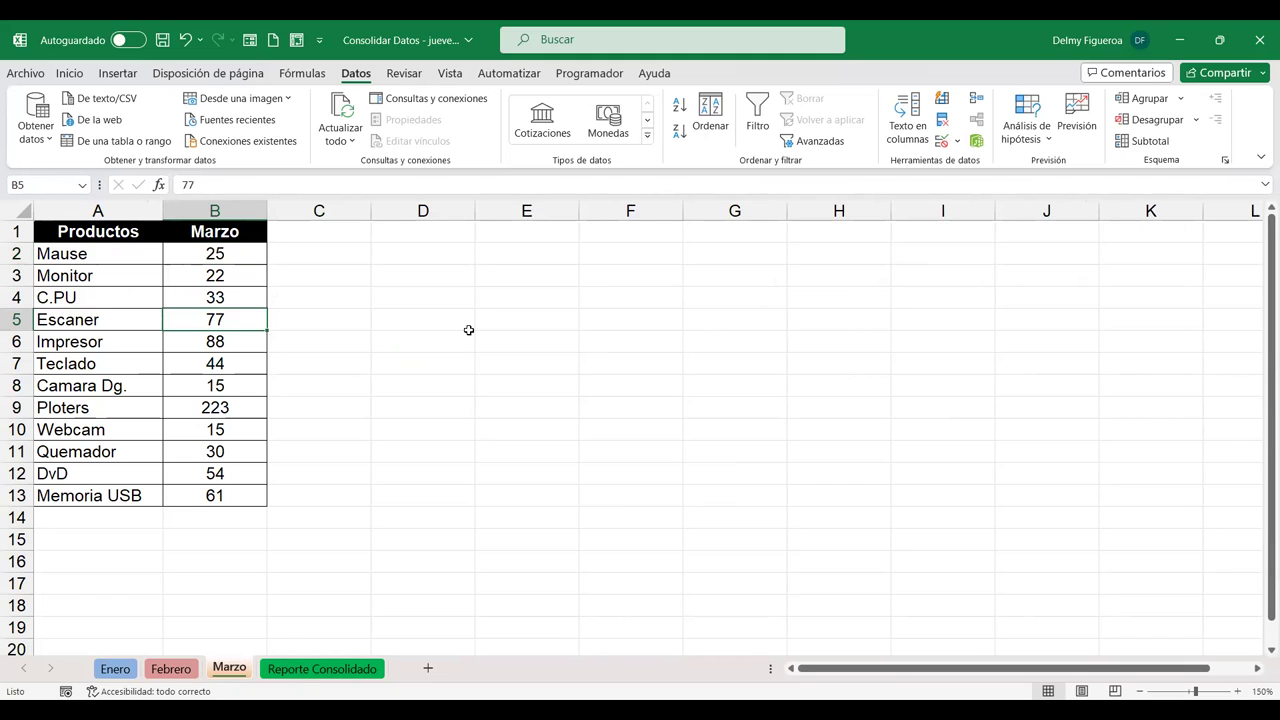
text(55)
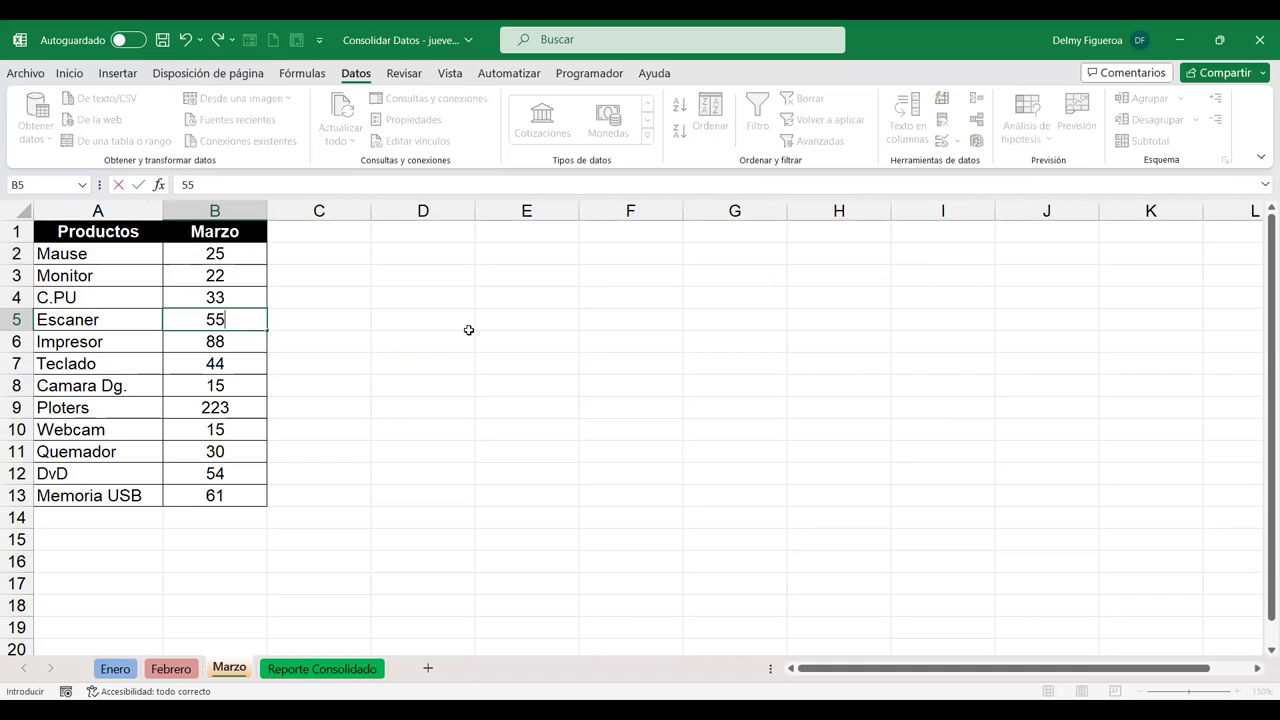
key(Tab)
click(330, 668)
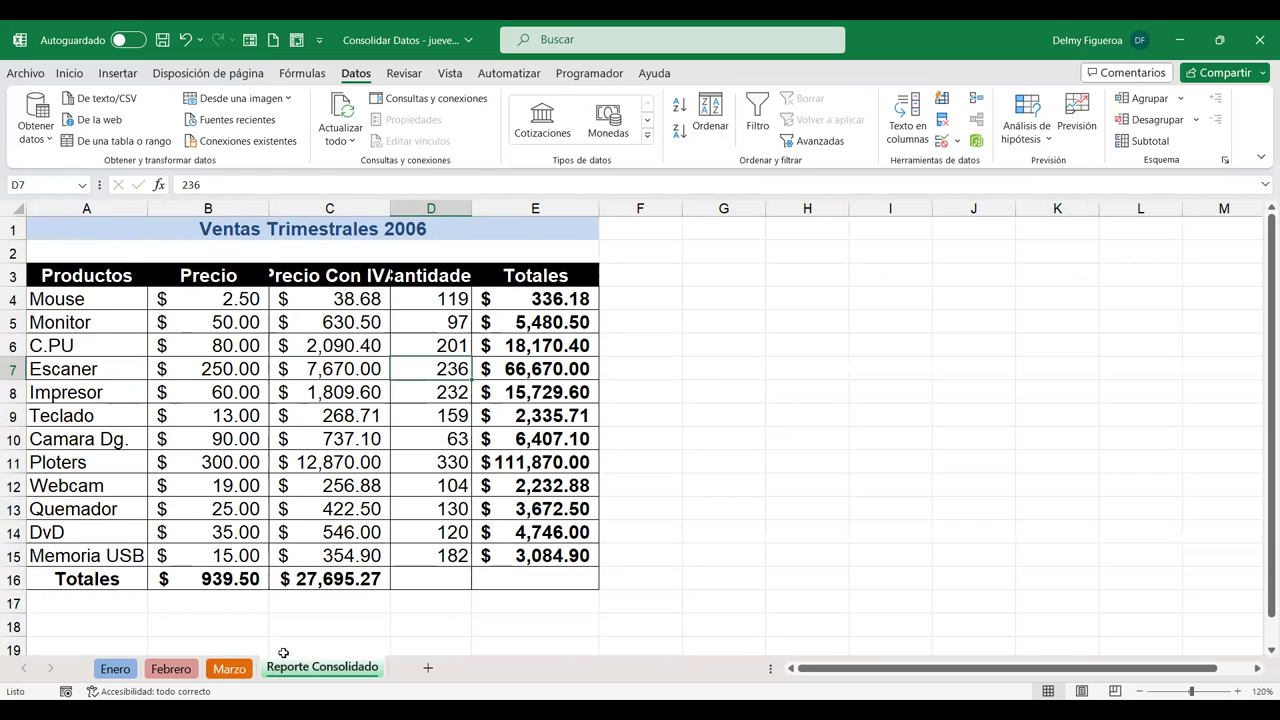
Restore Marzo's B5 Escaner quantity to 77 and return to Reporte Consolidado
click(226, 667)
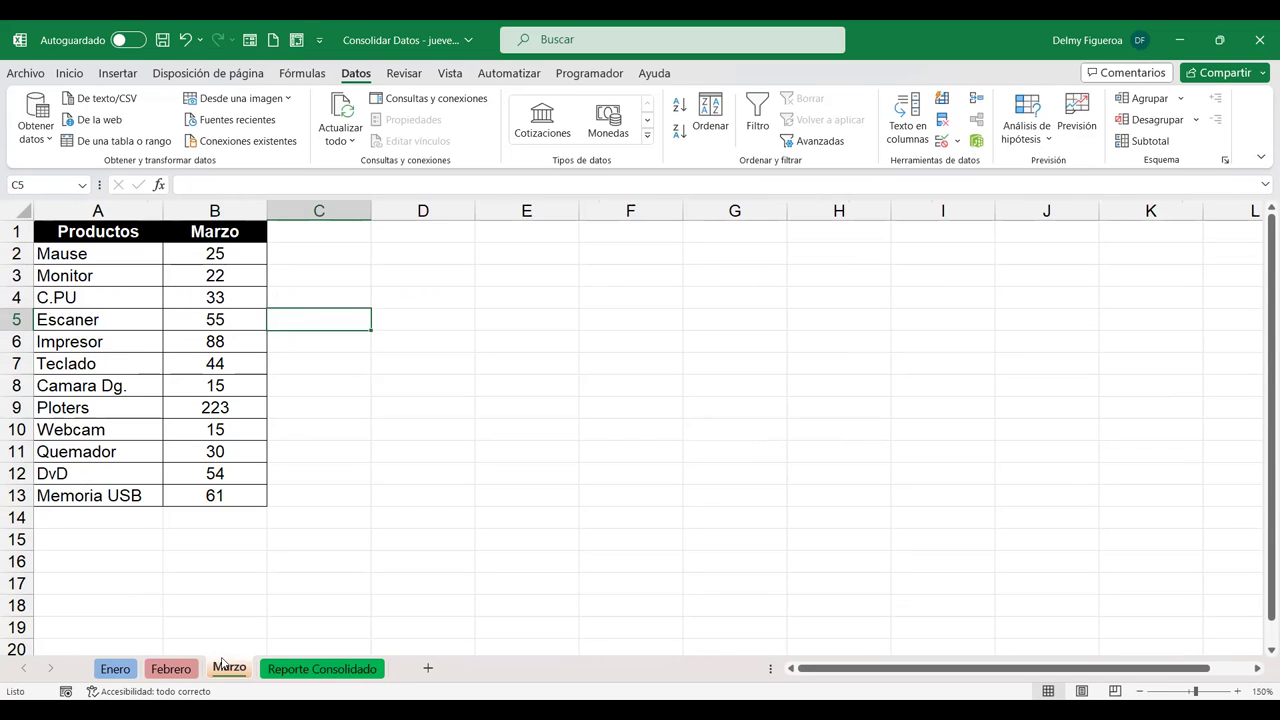
key(Left)
text(77)
key(Right)
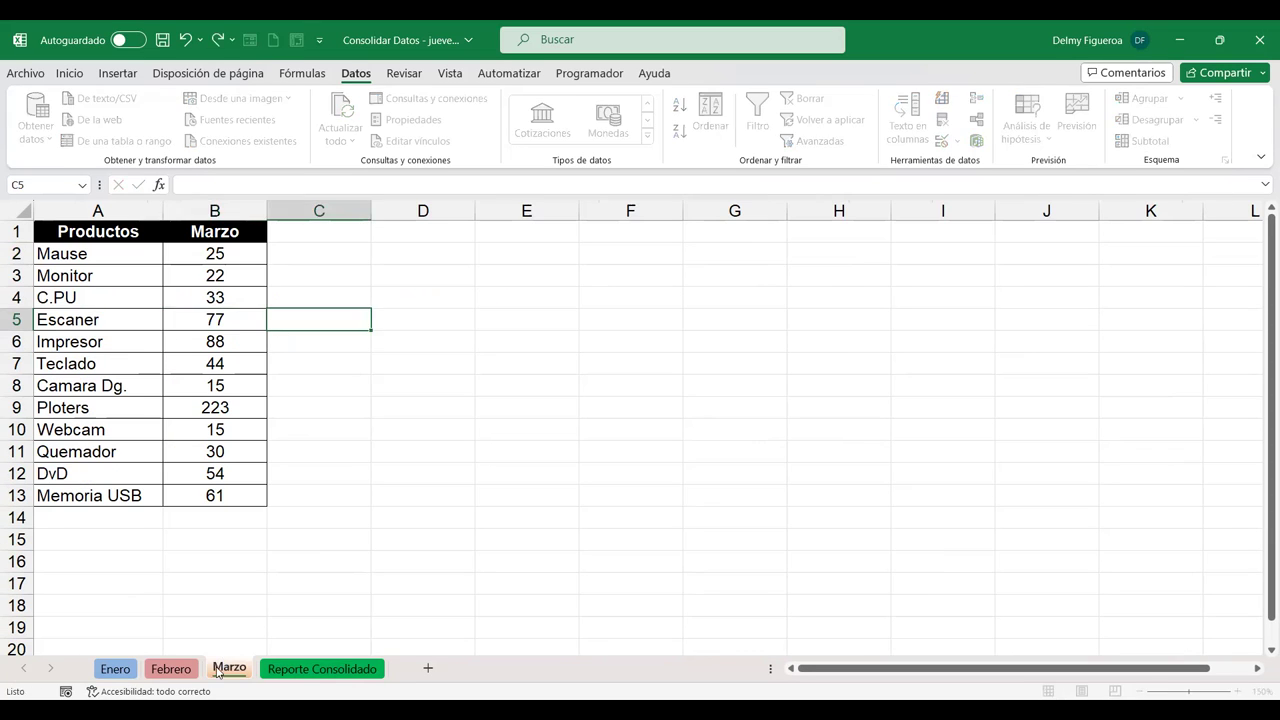
click(325, 669)
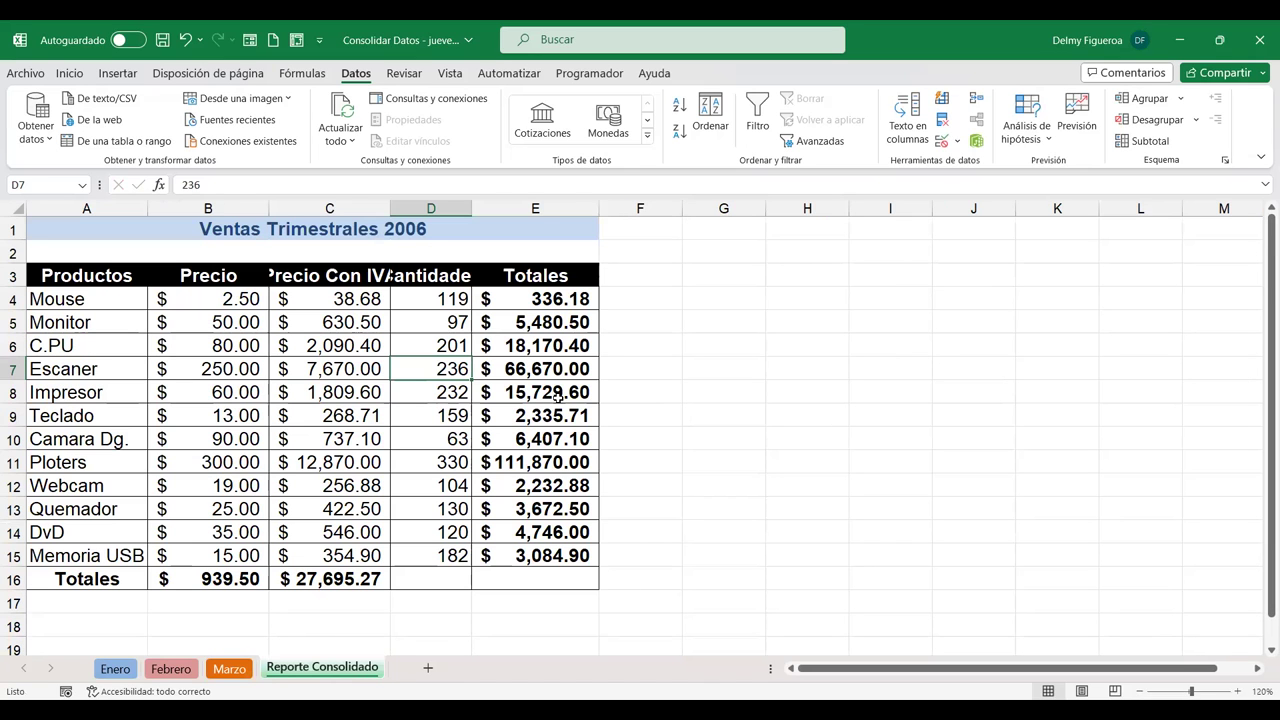
Consolidate into D4:D15 again with 'Crear vínculos con los datos de origen' ticked
drag(432, 300, 432, 553)
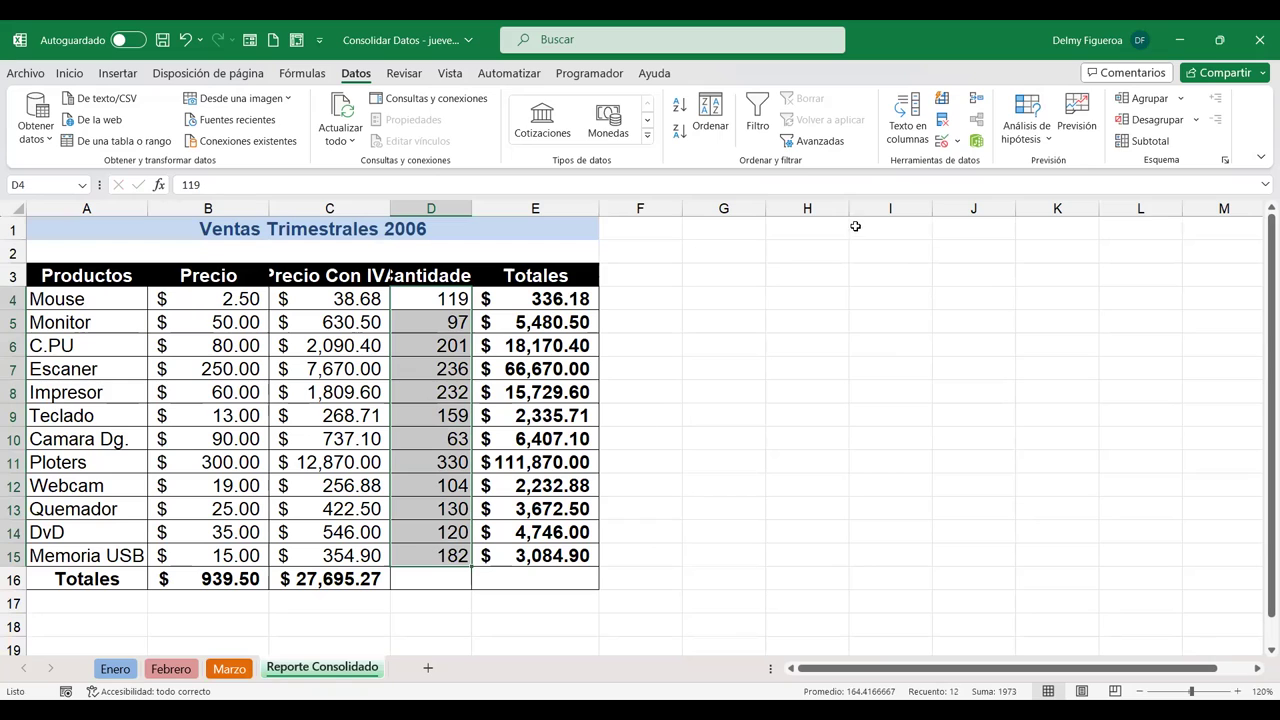
click(973, 101)
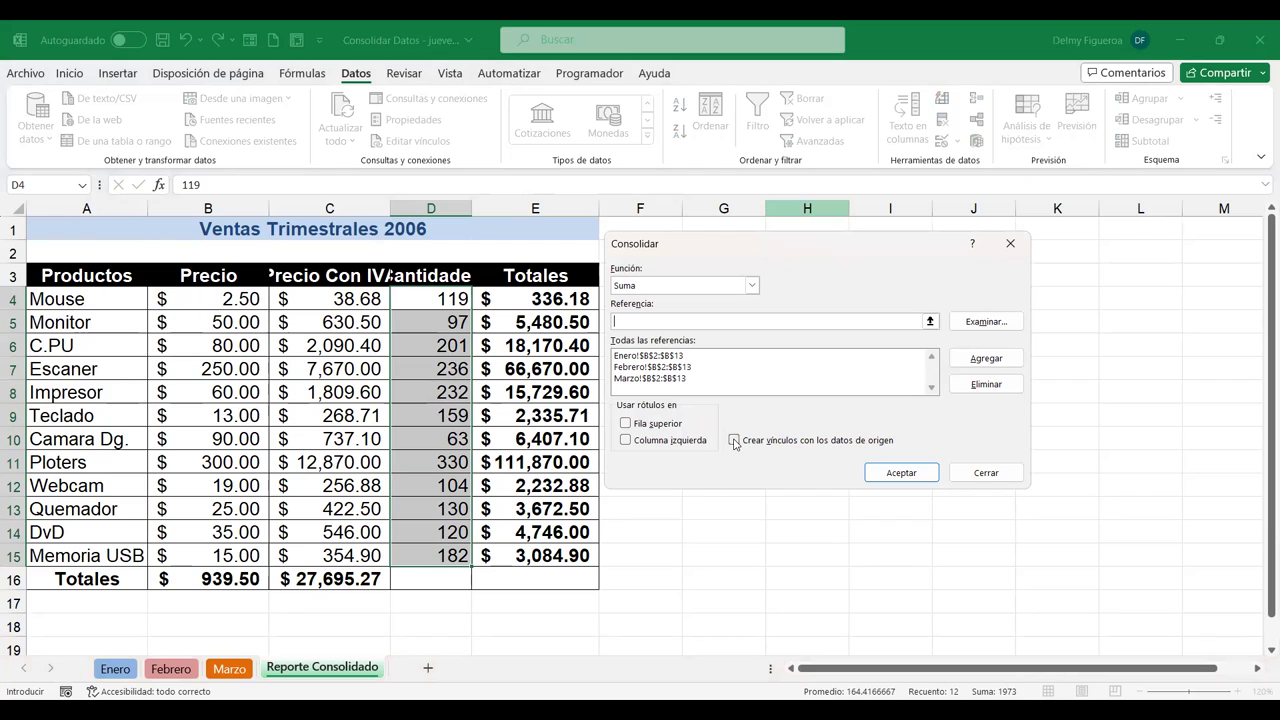
click(735, 441)
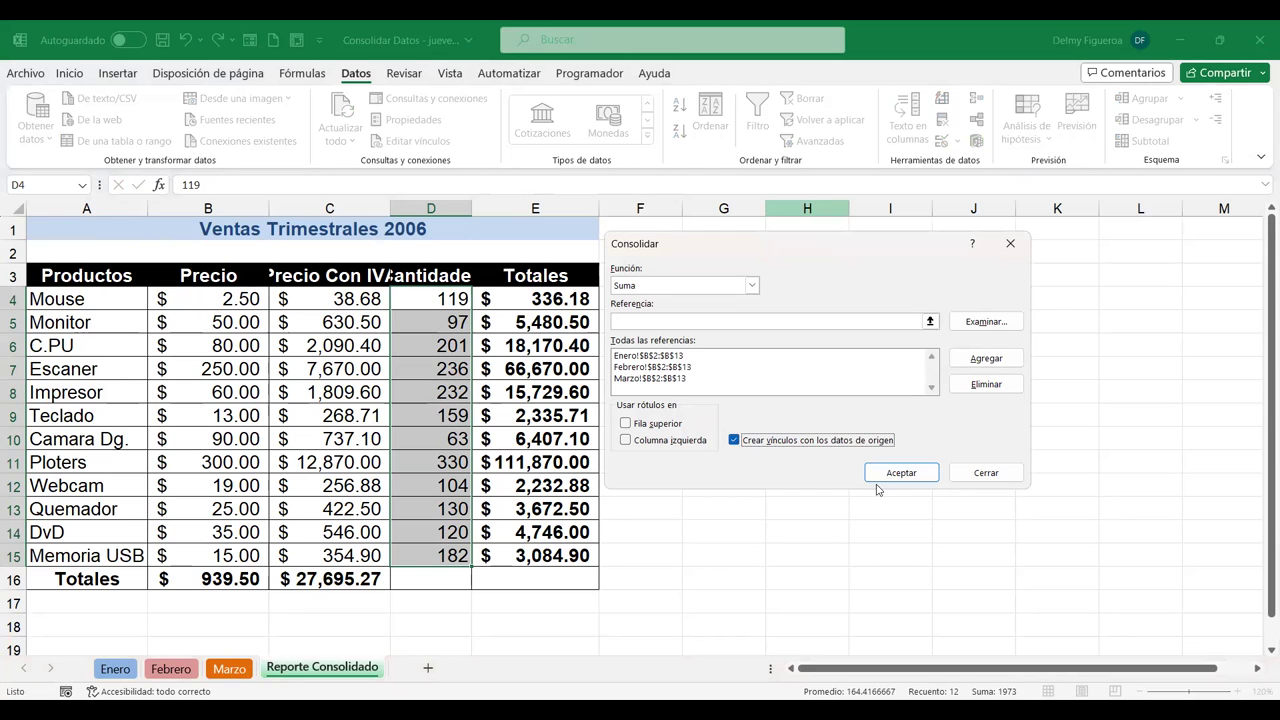
click(918, 475)
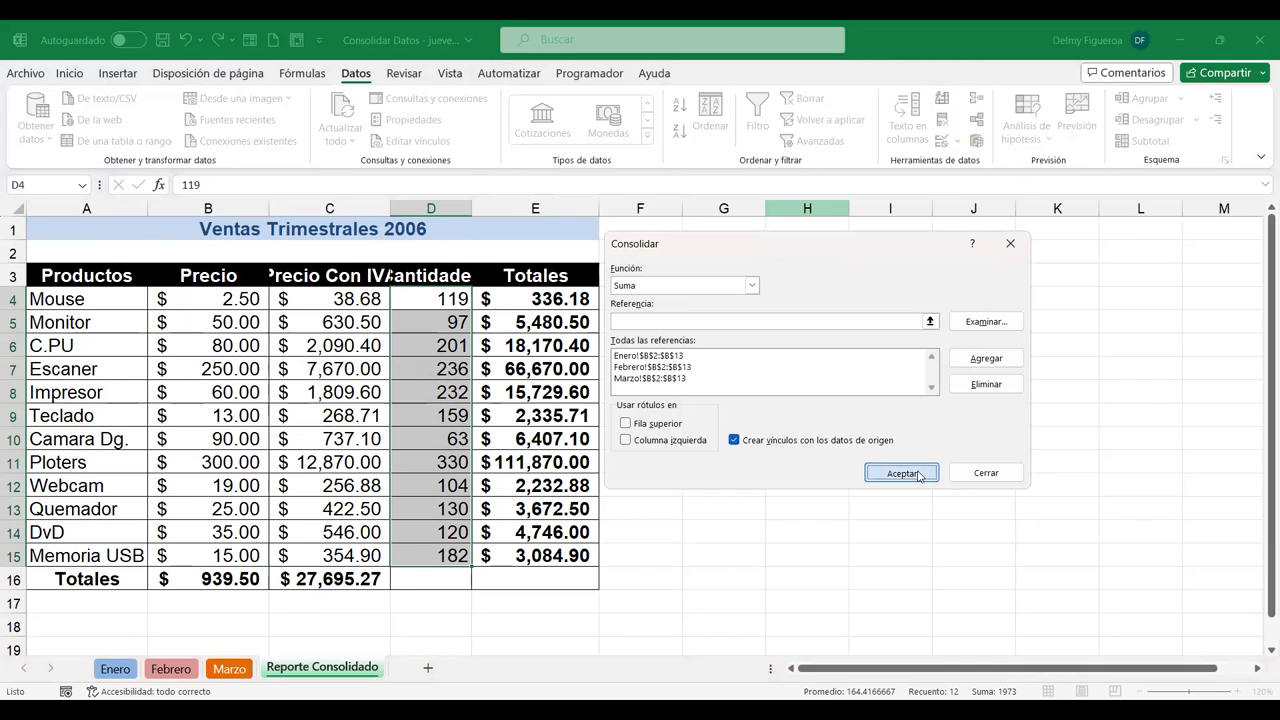
Change Marzo's Escaner quantity in B5 to 55
click(484, 299)
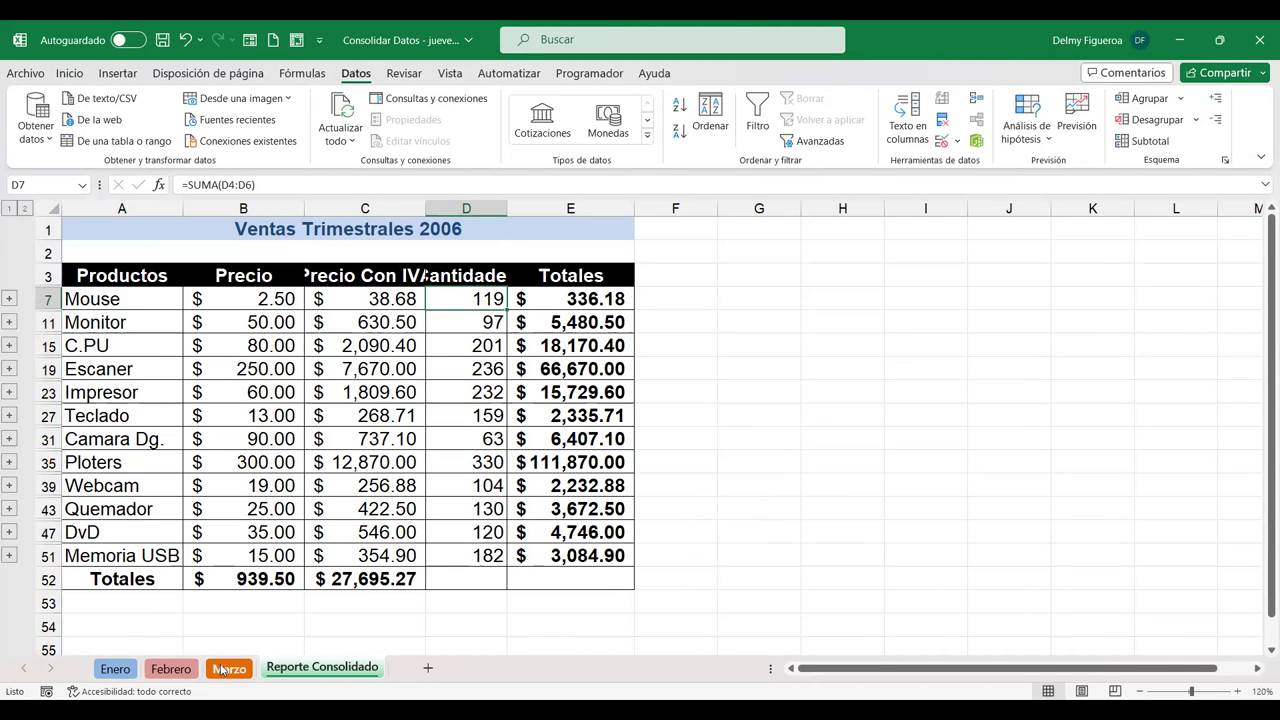
click(223, 672)
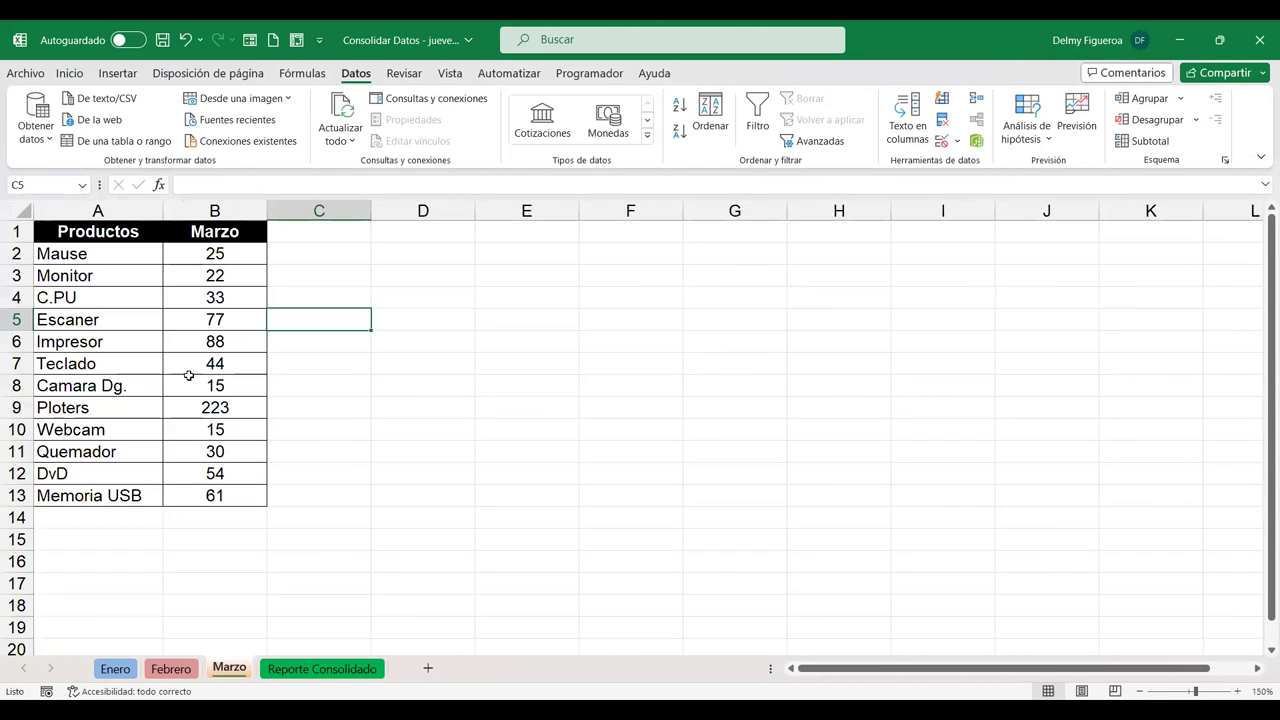
click(222, 320)
text(55)
click(334, 316)
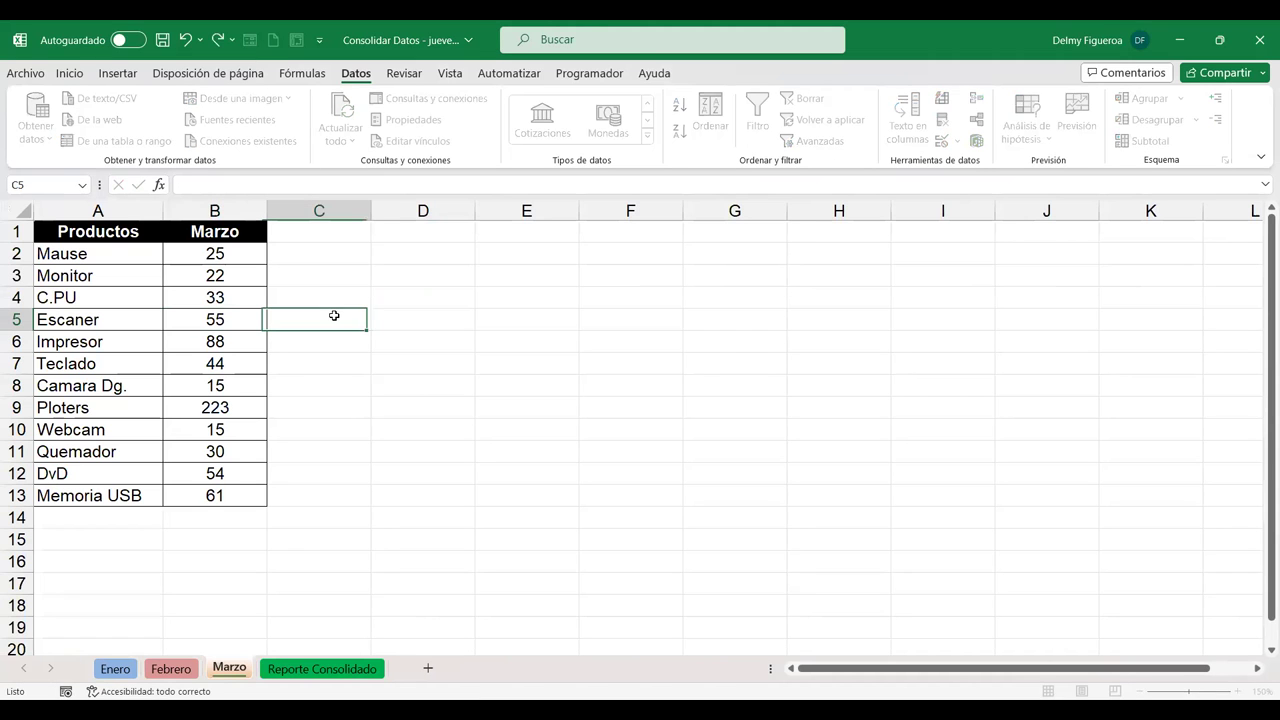
Inspect the linked Escaner formula in D19 and select quantities D7:D51 on the report
click(291, 670)
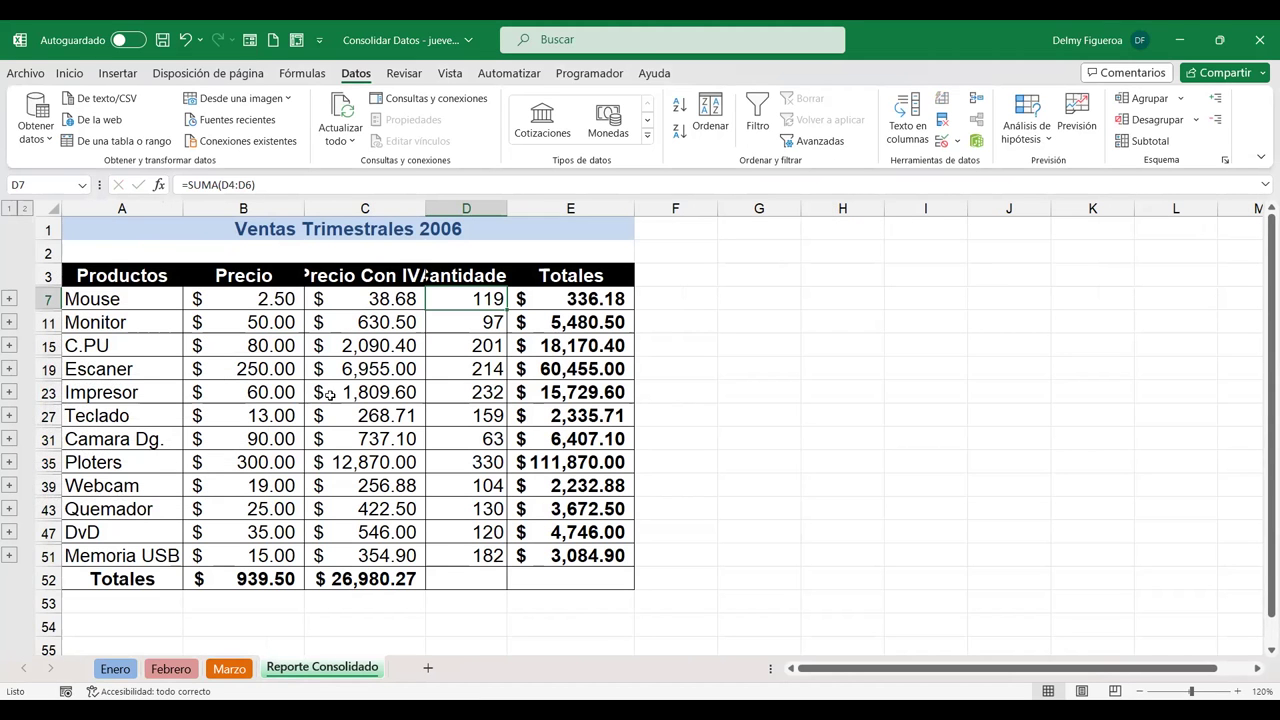
click(484, 370)
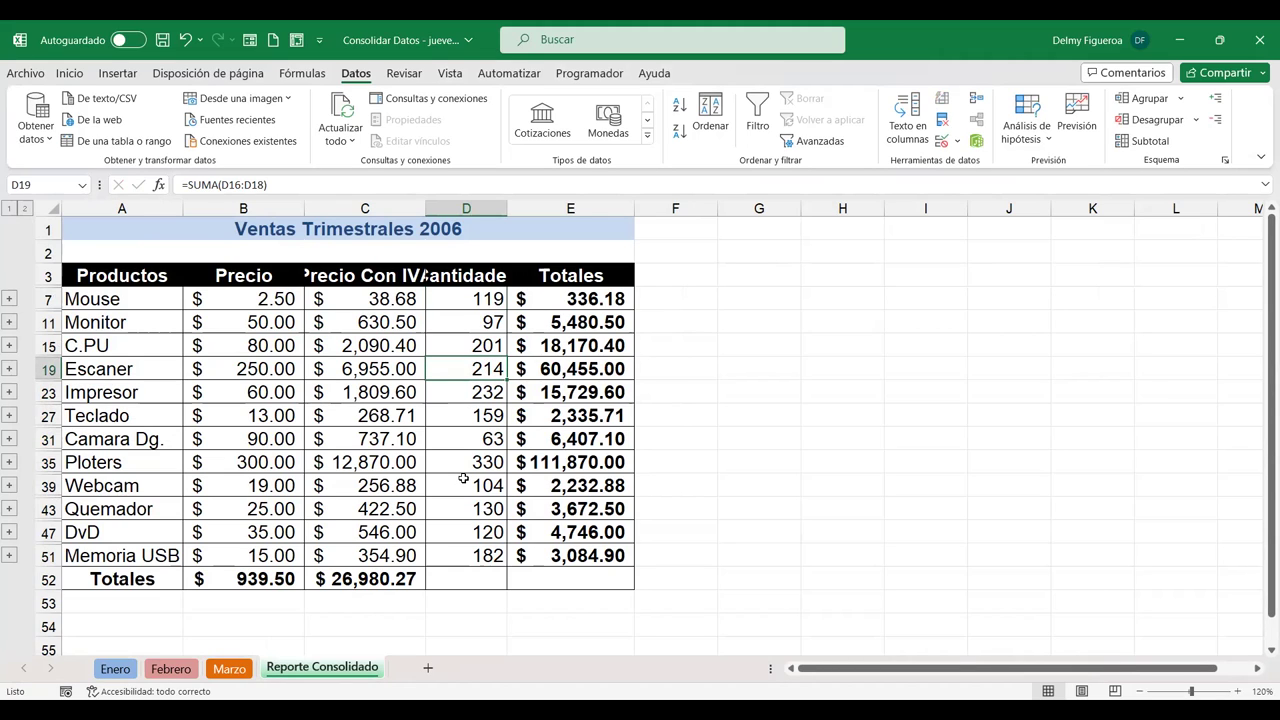
drag(480, 298, 468, 556)
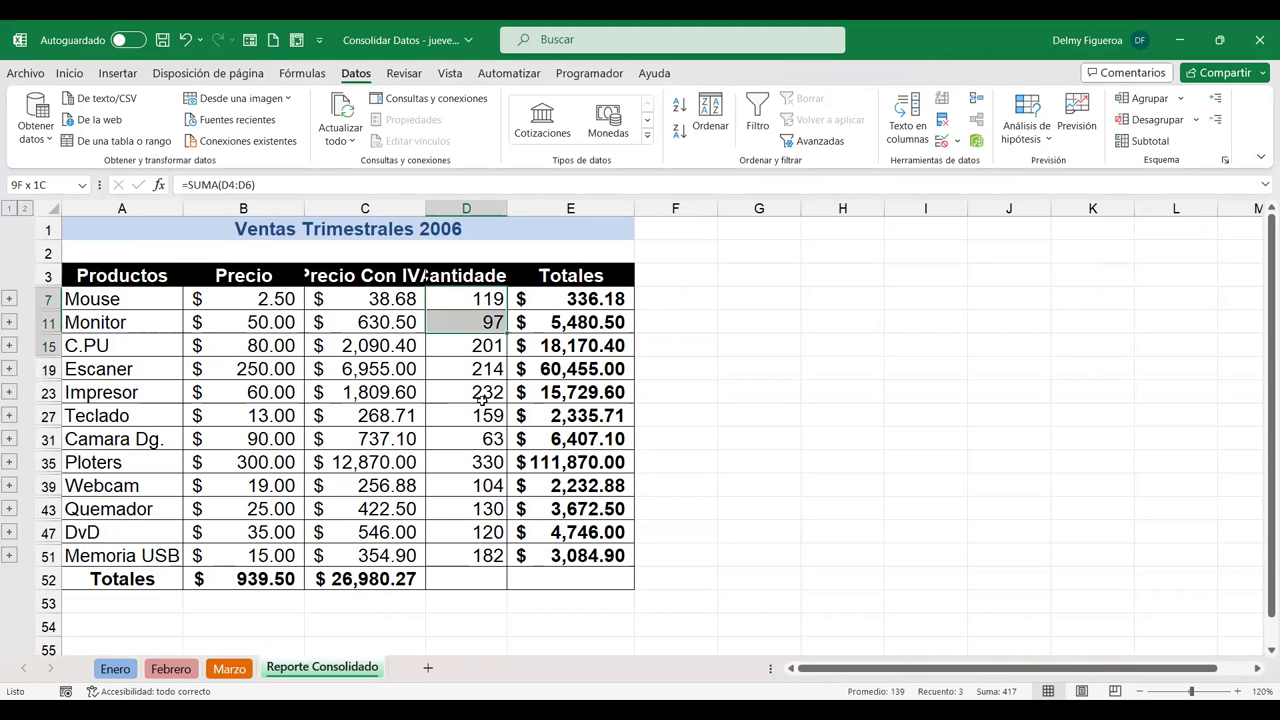
click(977, 99)
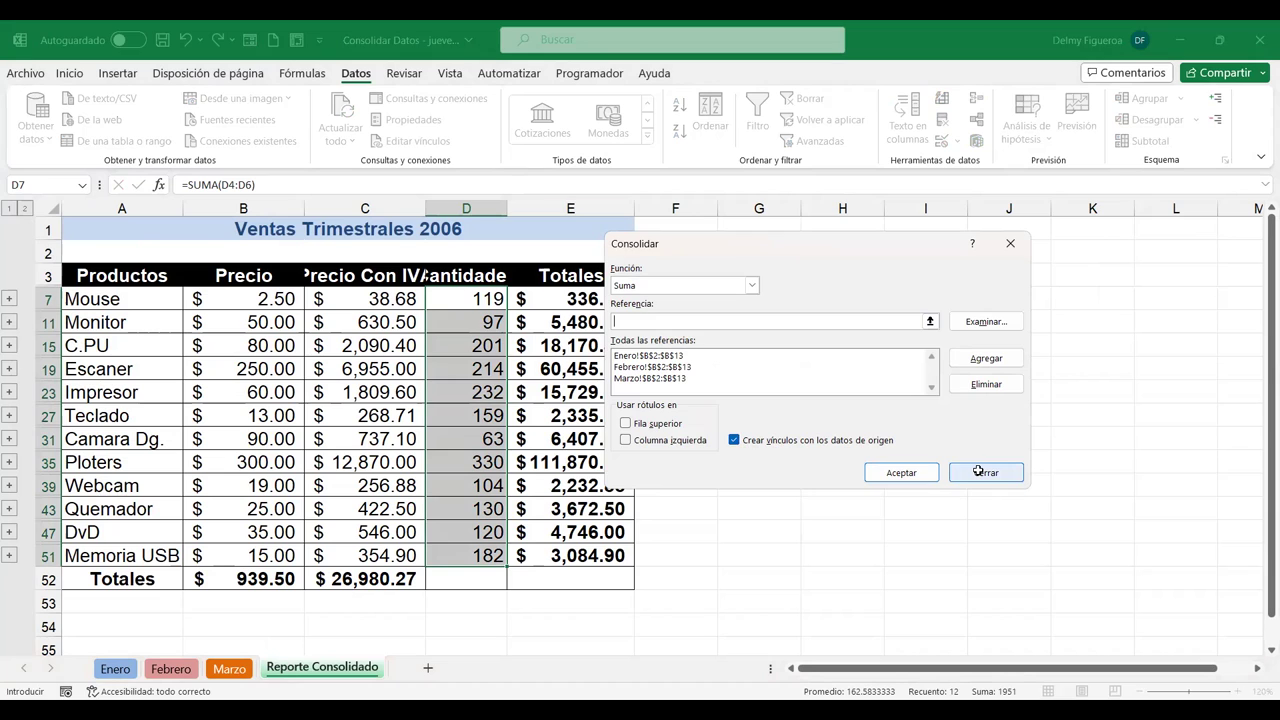
click(979, 471)
click(466, 641)
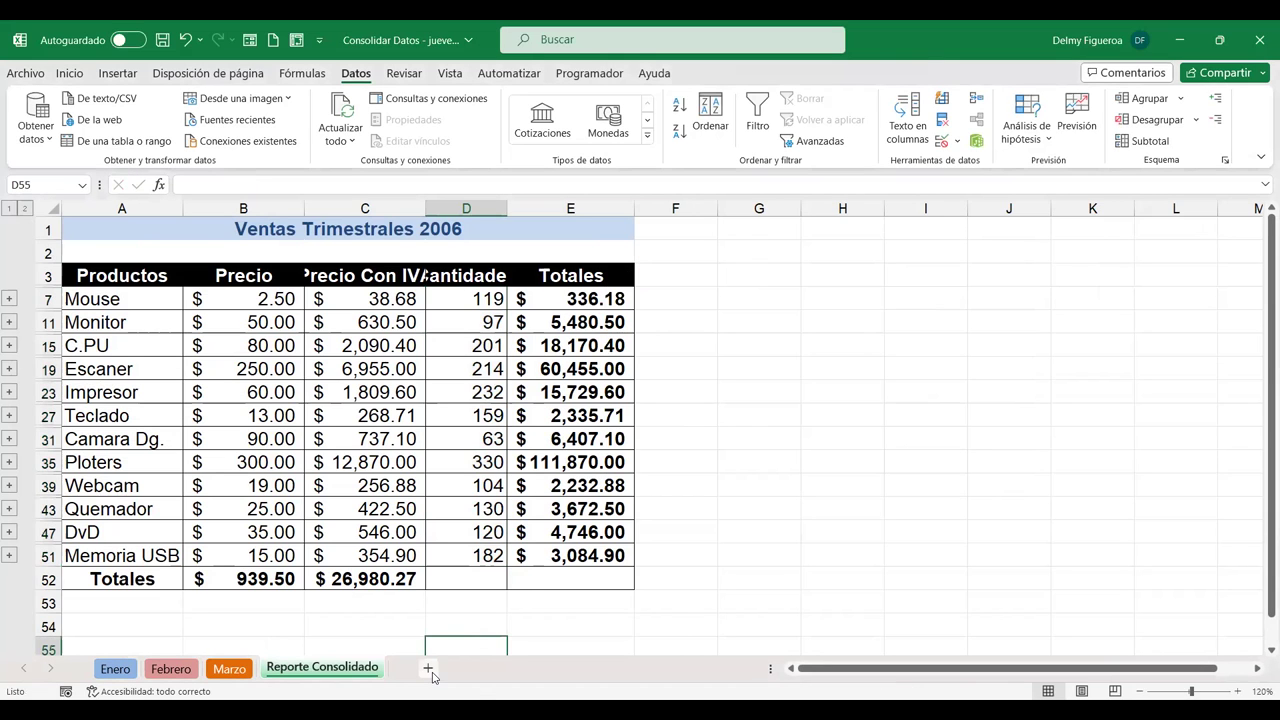
Add sheet Hoja1, zoom to 120%, and raise the font size of all cells
click(430, 672)
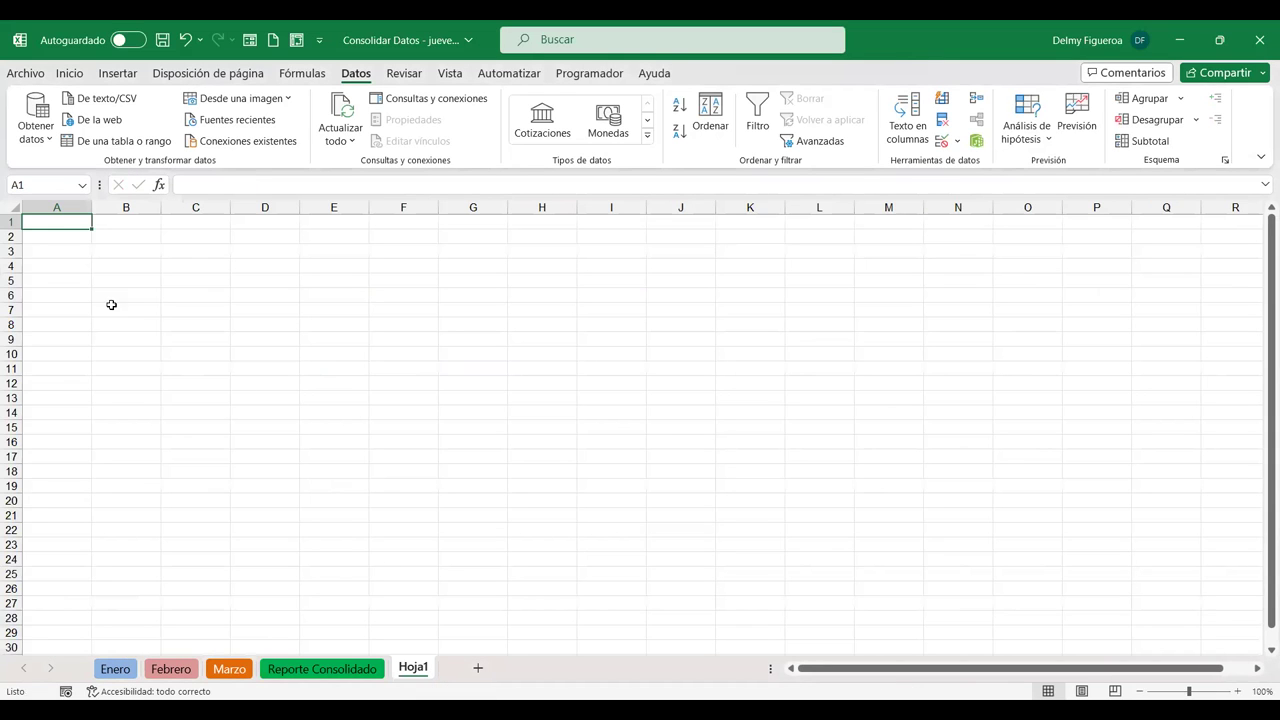
click(1237, 691)
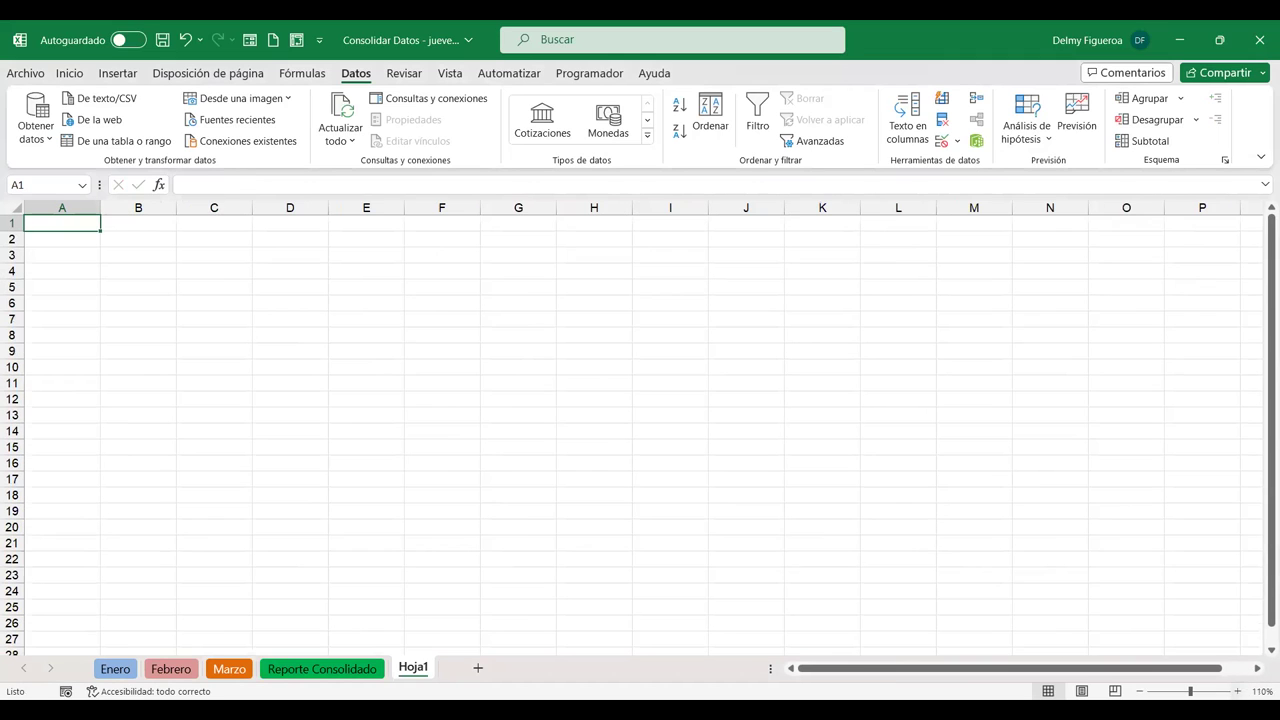
click(1237, 691)
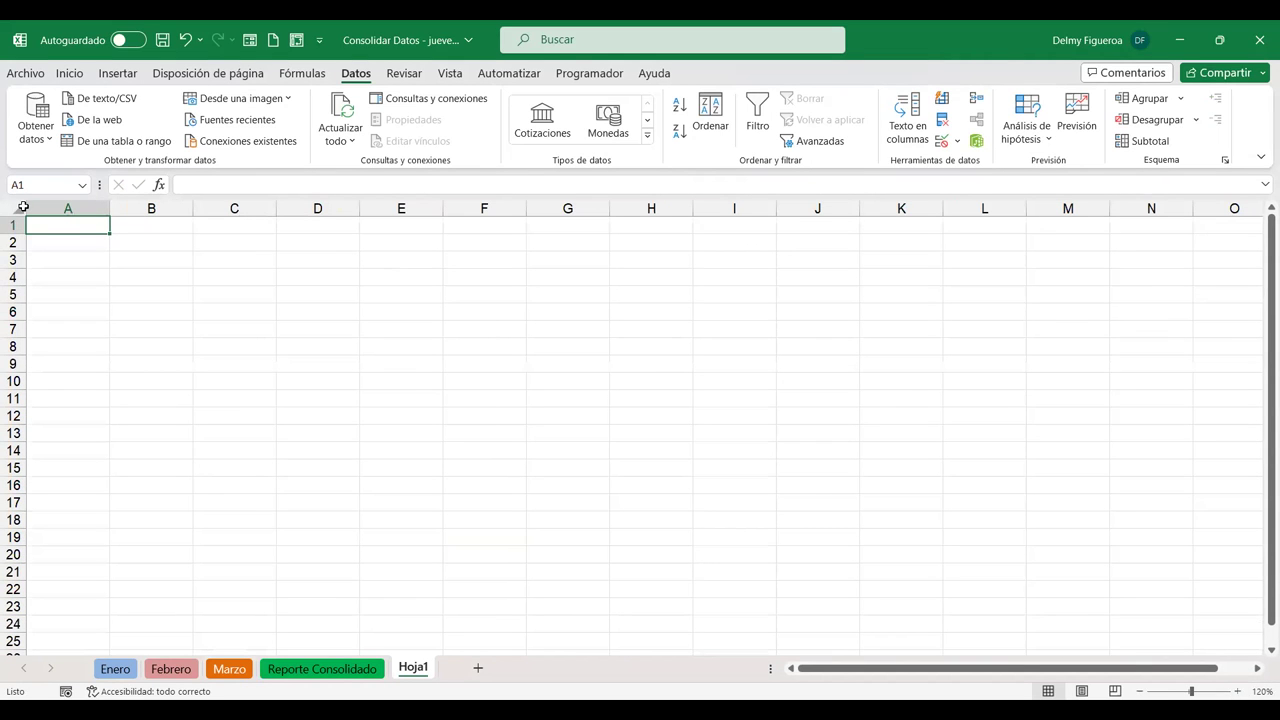
click(14, 209)
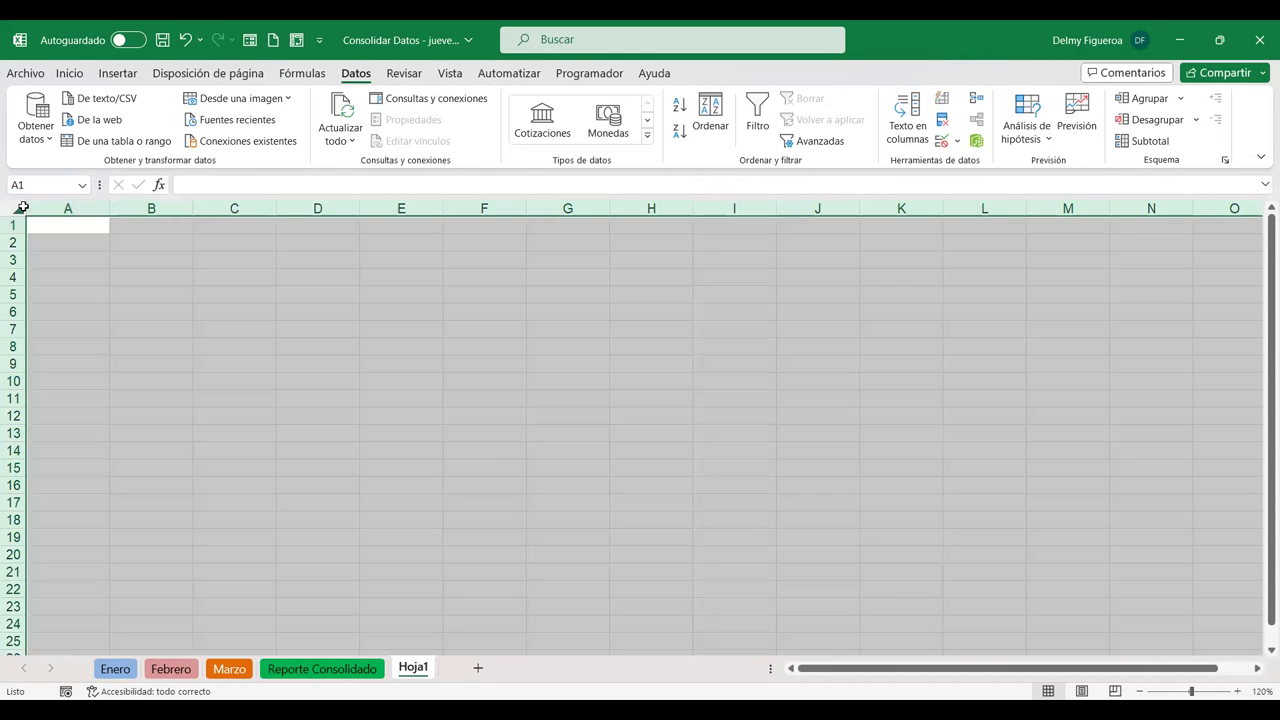
click(80, 76)
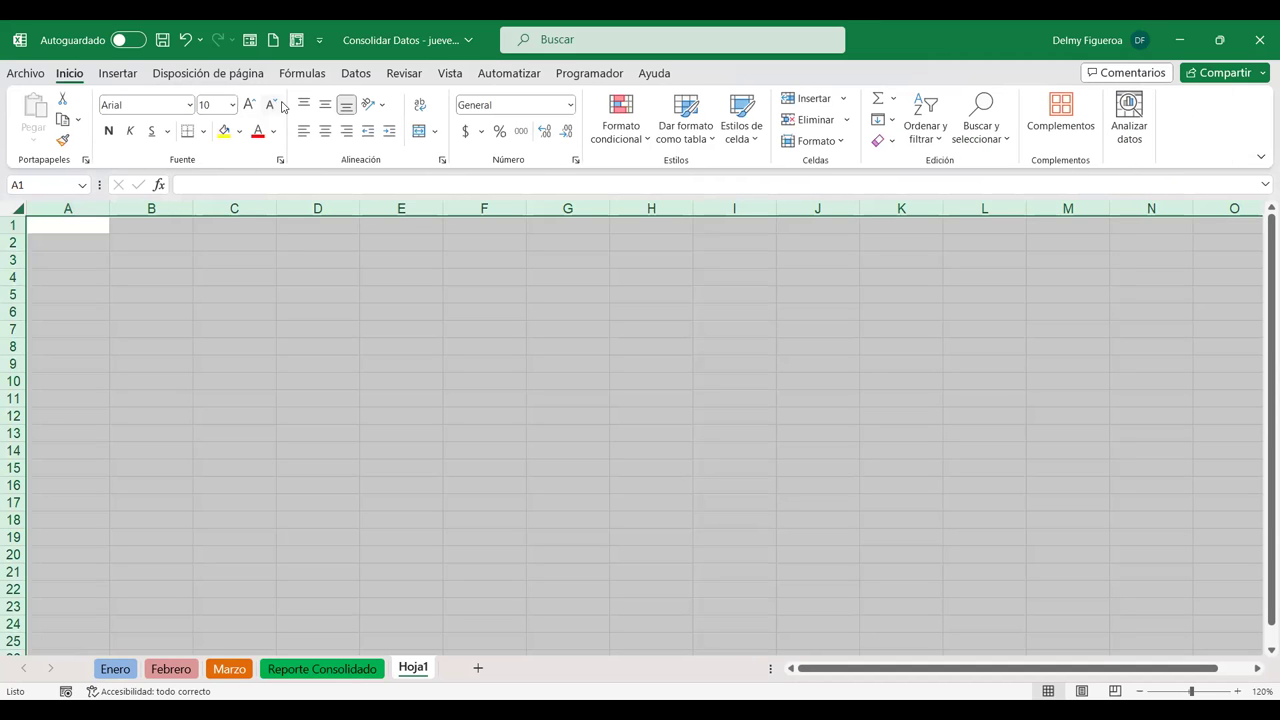
click(248, 105)
click(248, 105)
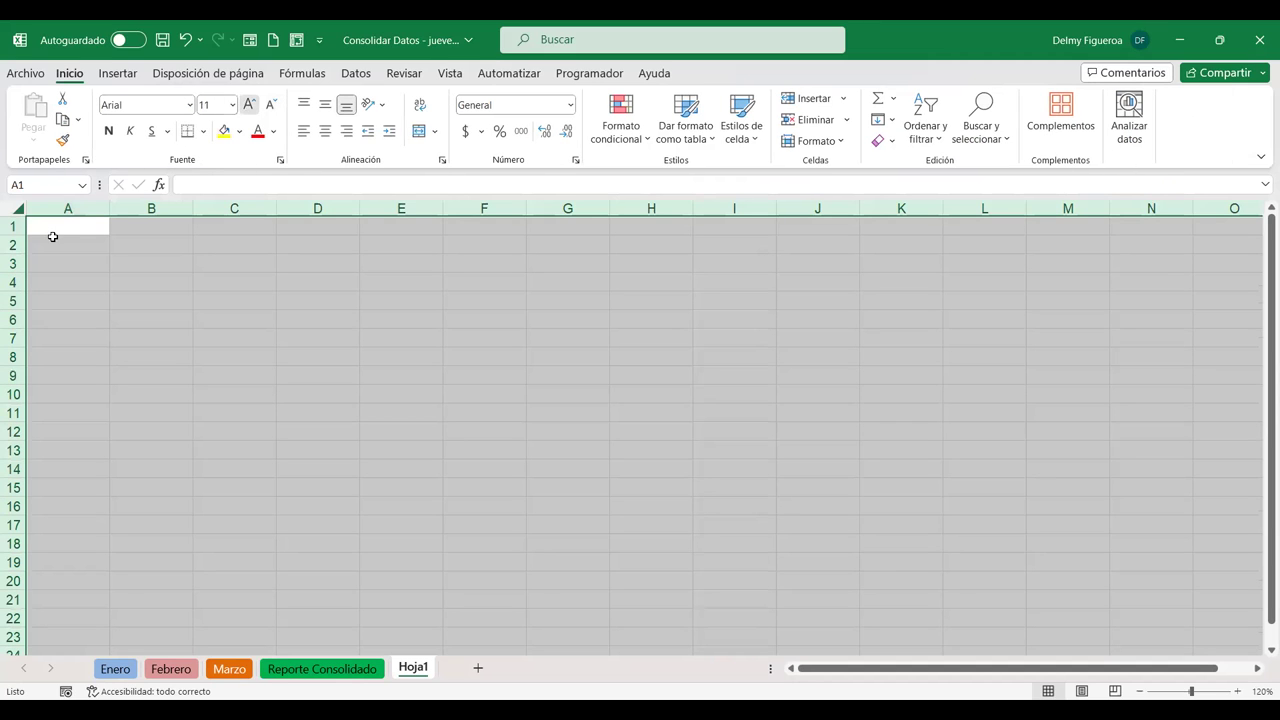
click(58, 229)
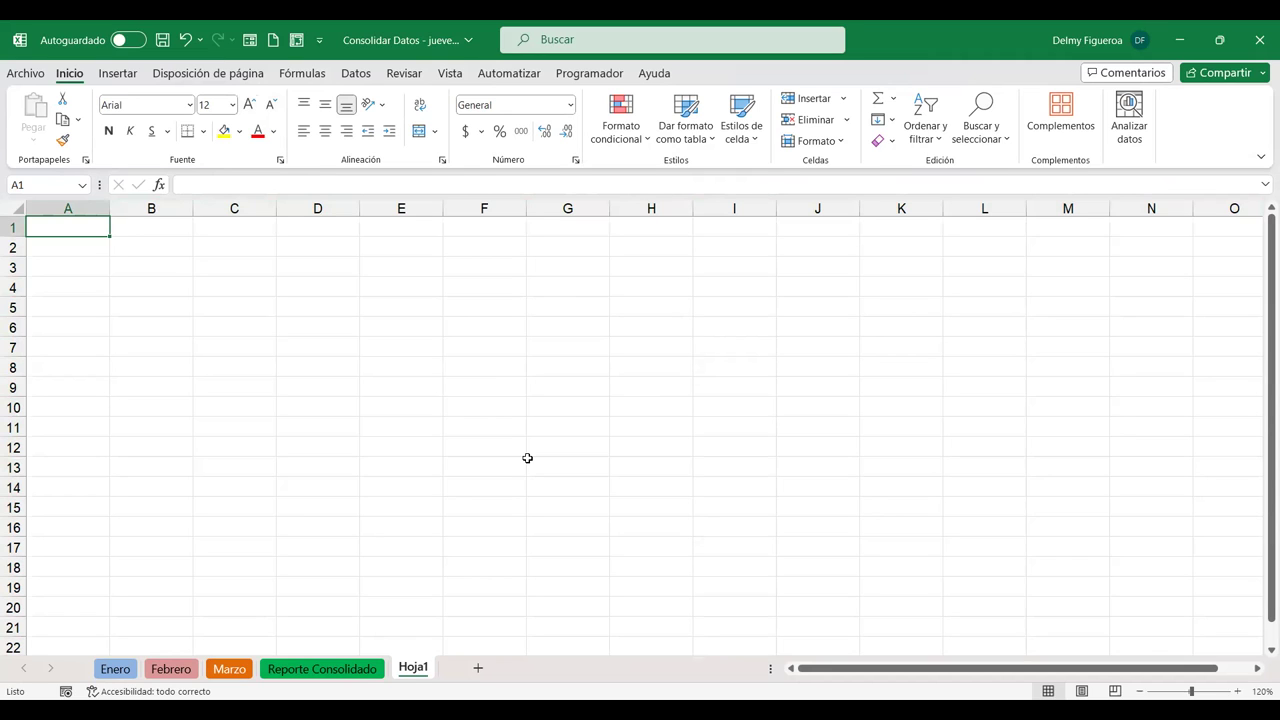
click(365, 668)
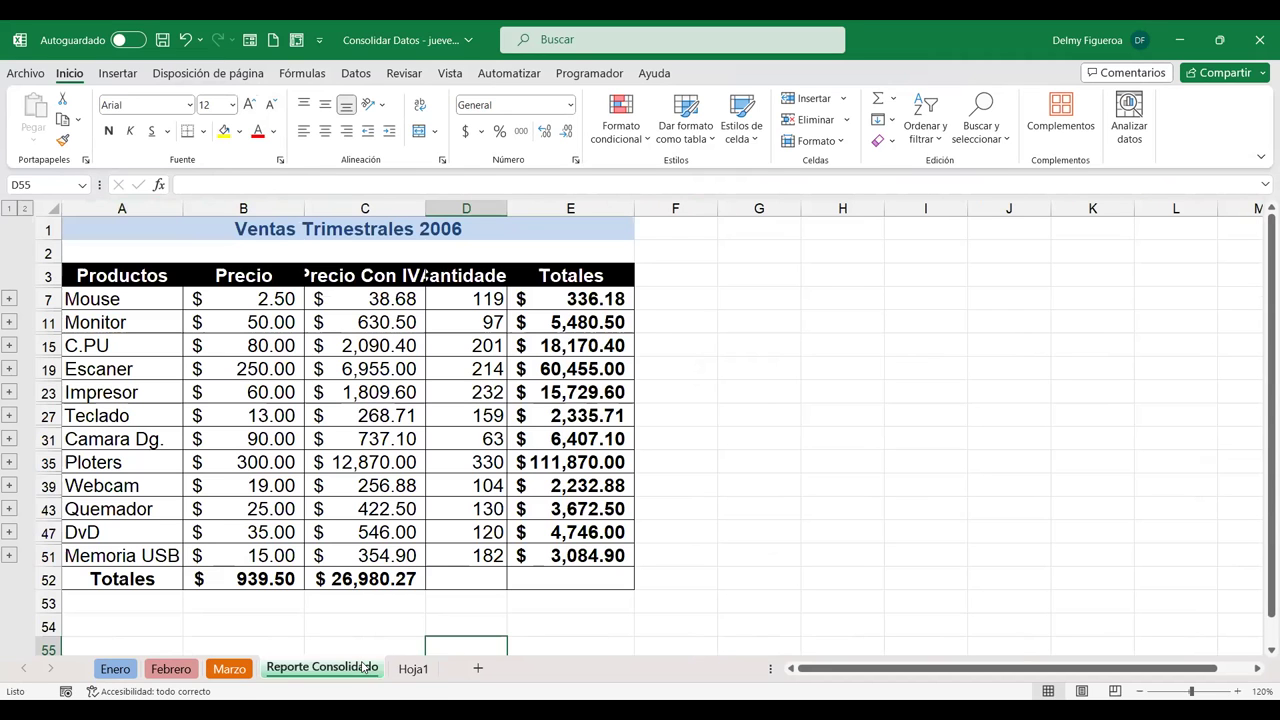
click(493, 298)
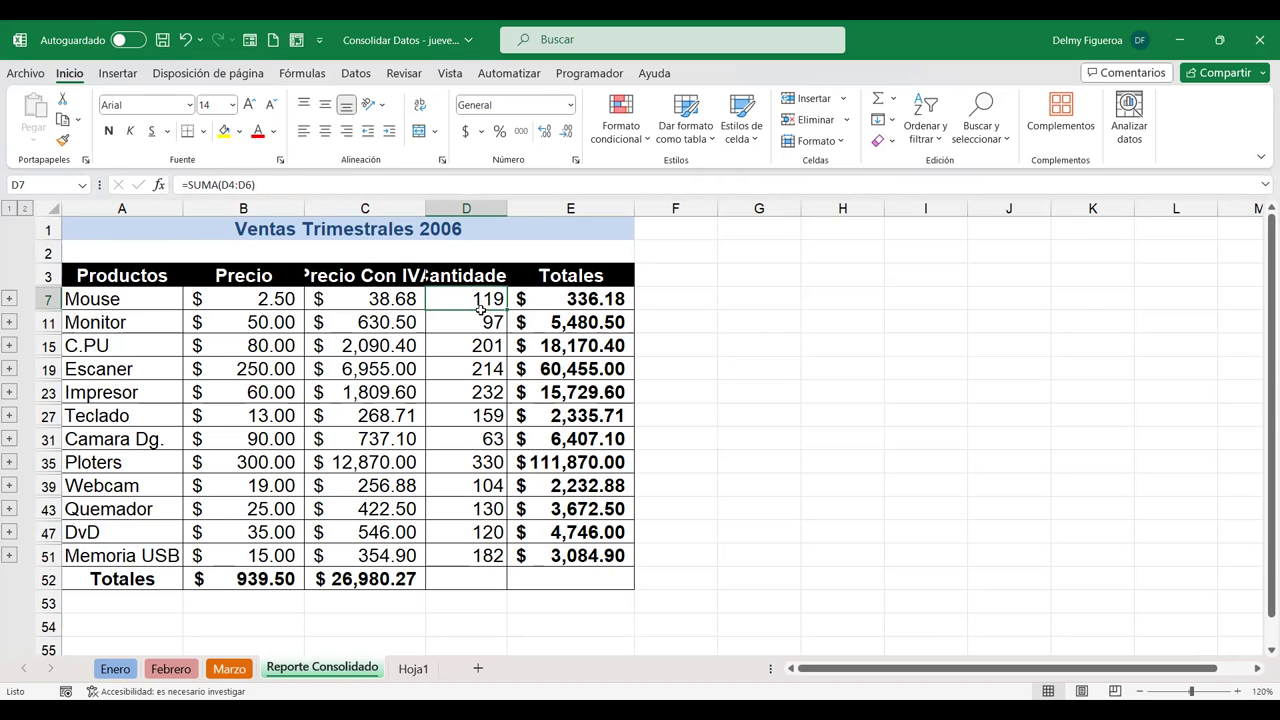
drag(483, 298, 487, 560)
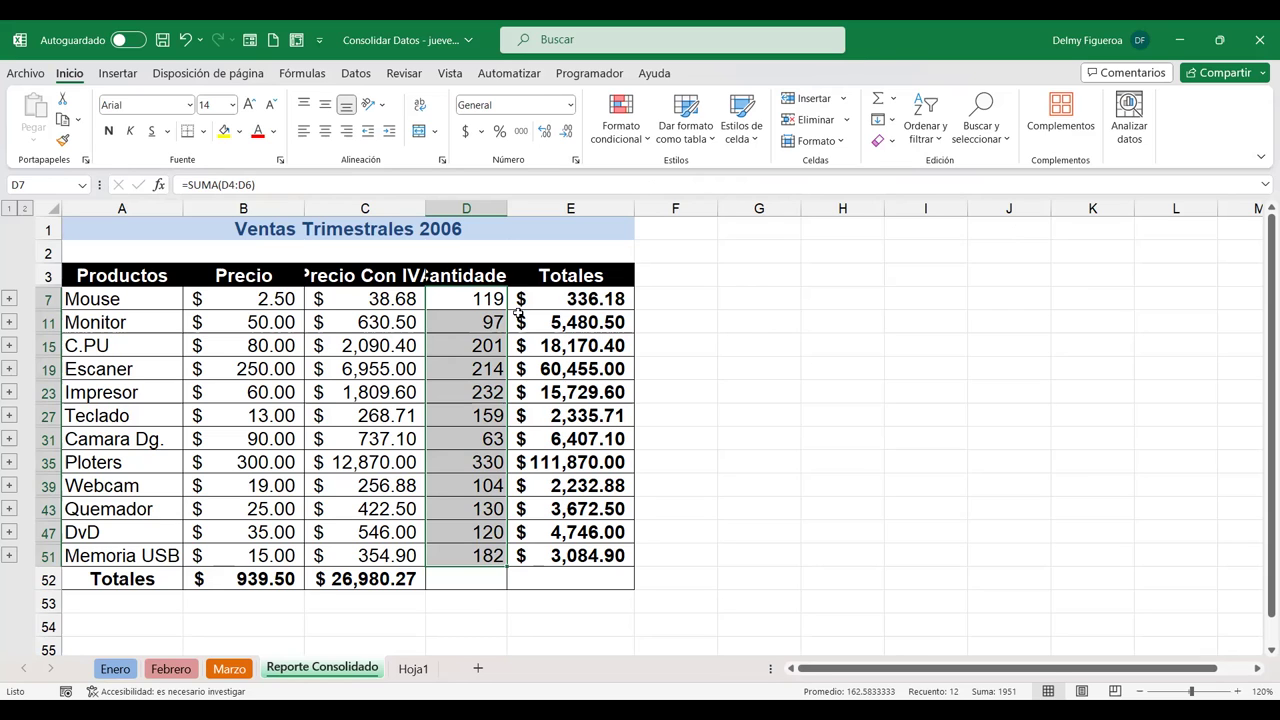
Delete the consolidated quantities, select Cantidad cells D7:D52, and show the Datos tools
key(Delete)
click(474, 304)
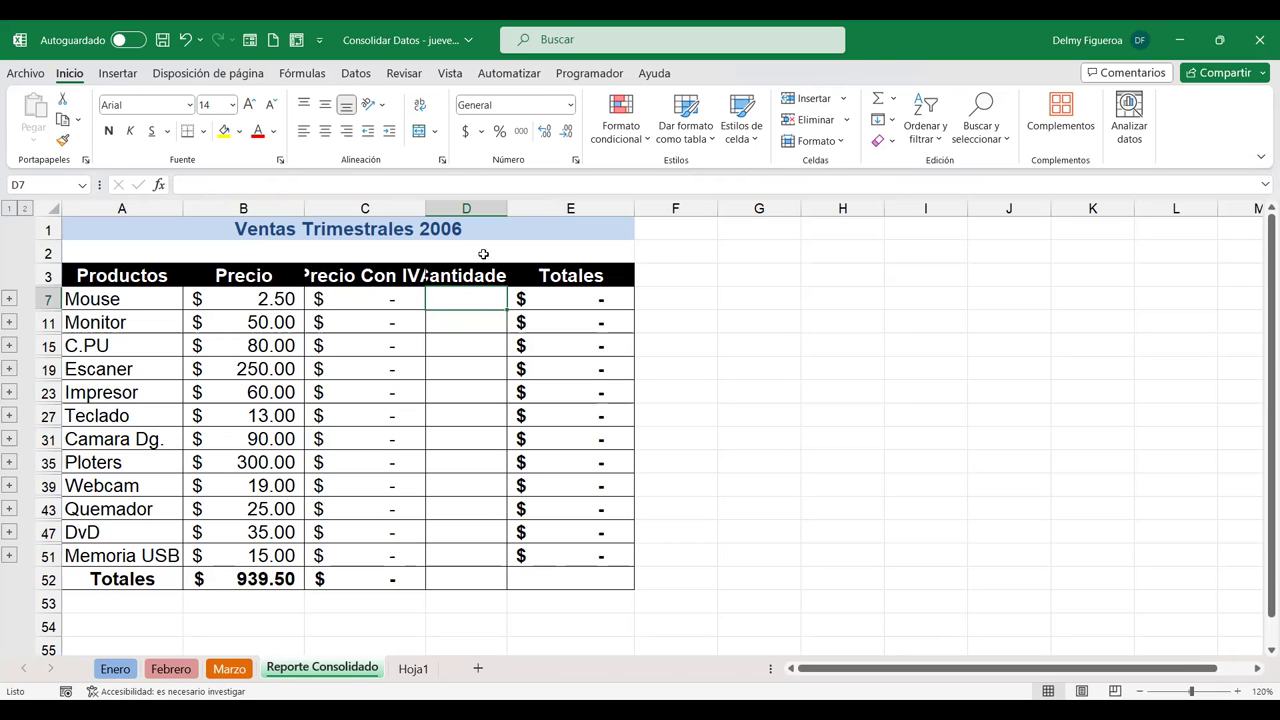
drag(468, 321, 457, 578)
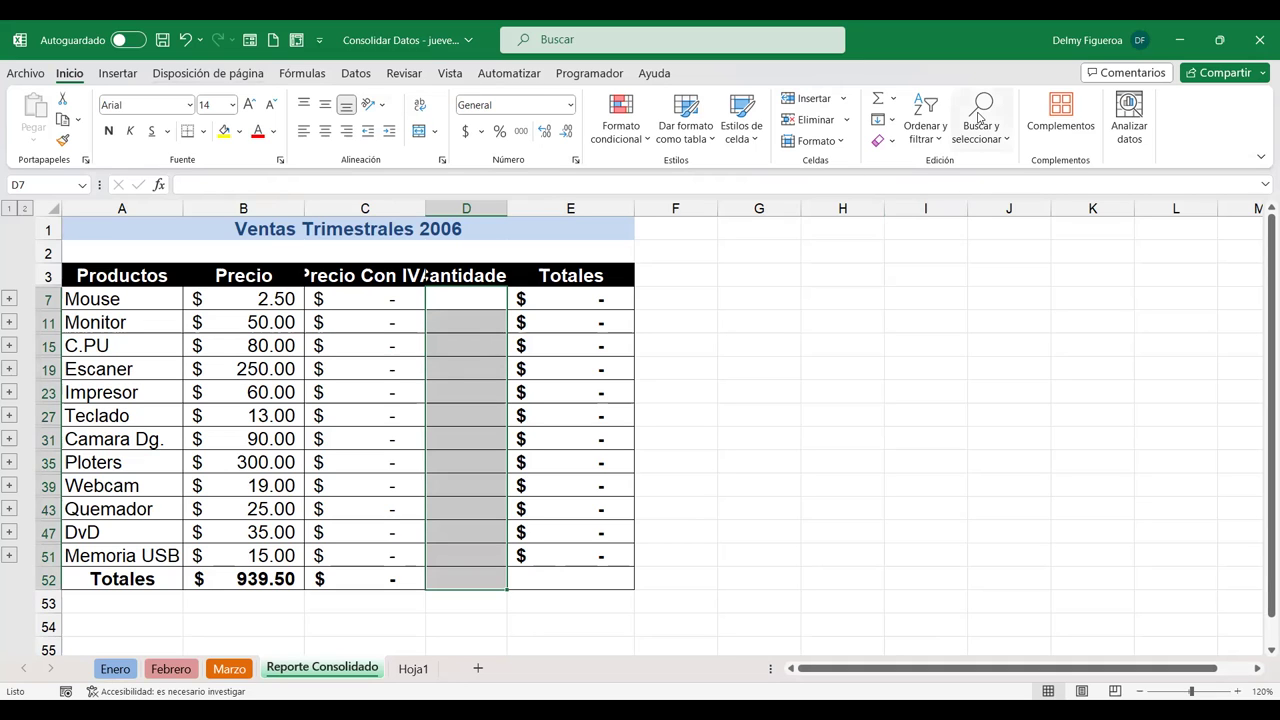
click(366, 77)
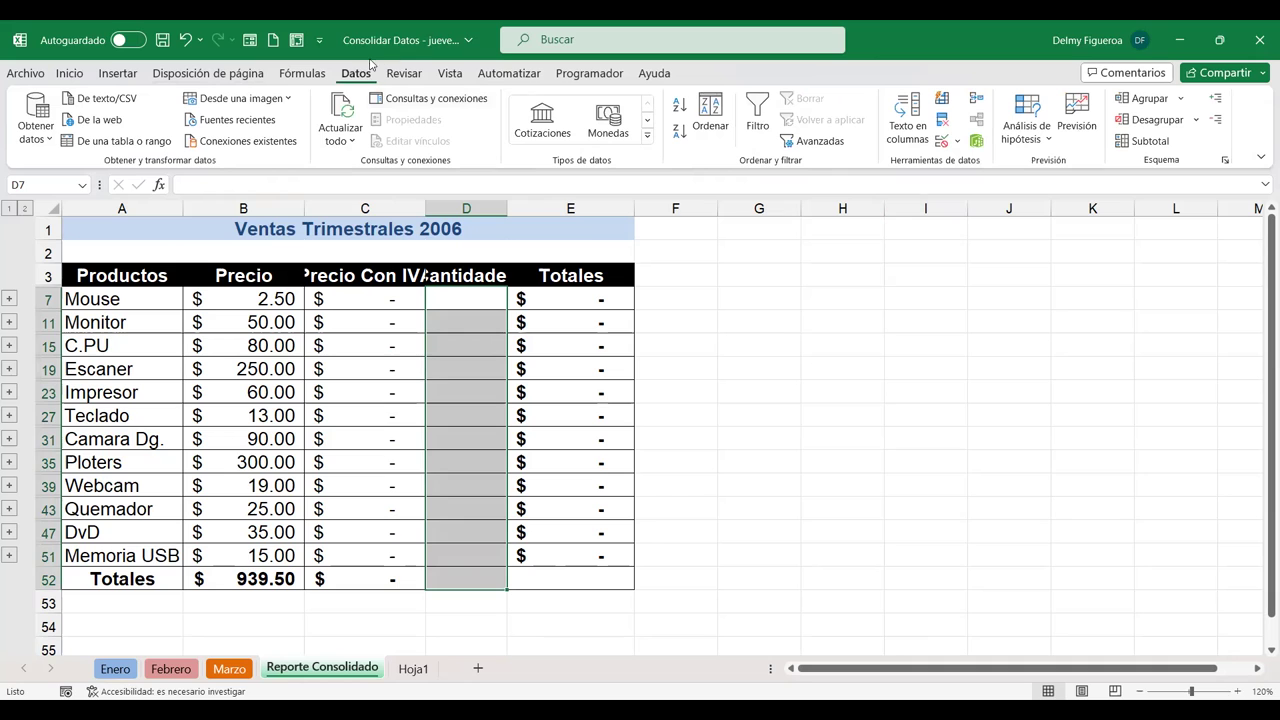
Remove the Enero, Febrero and Marzo references from Consolidar, dismiss the empty-source error, and reopen it
click(975, 101)
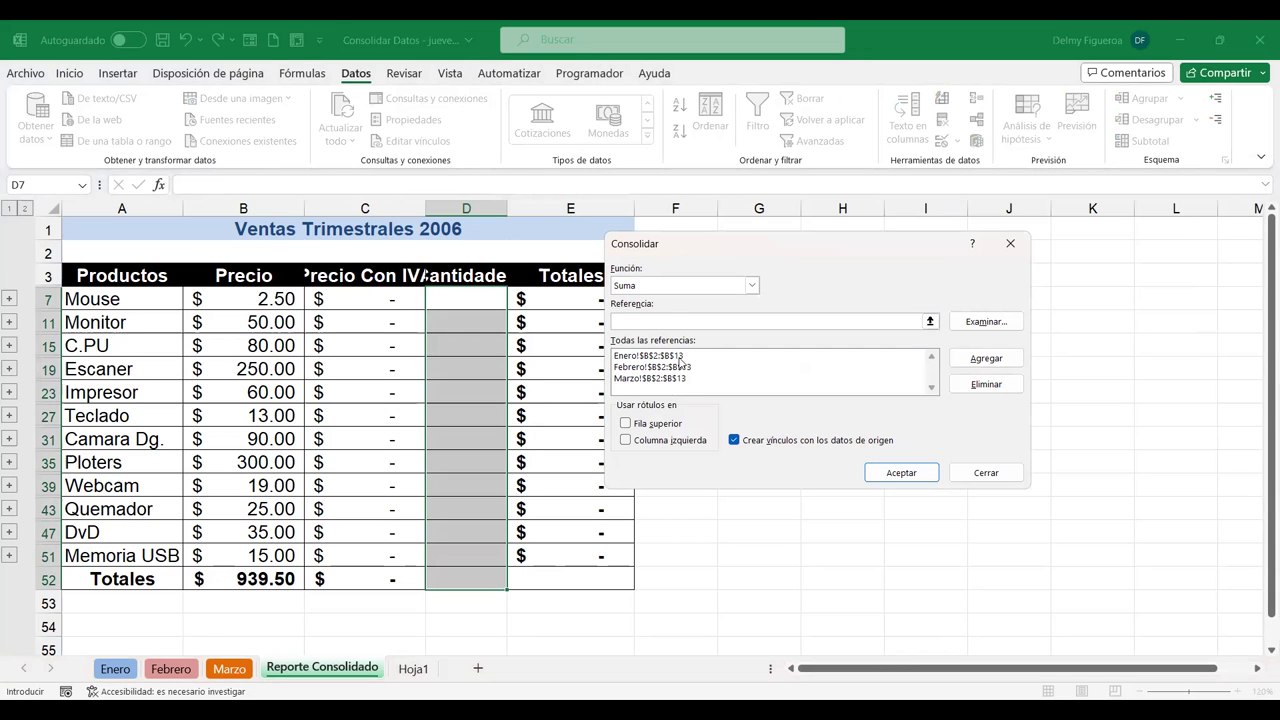
click(679, 357)
click(985, 384)
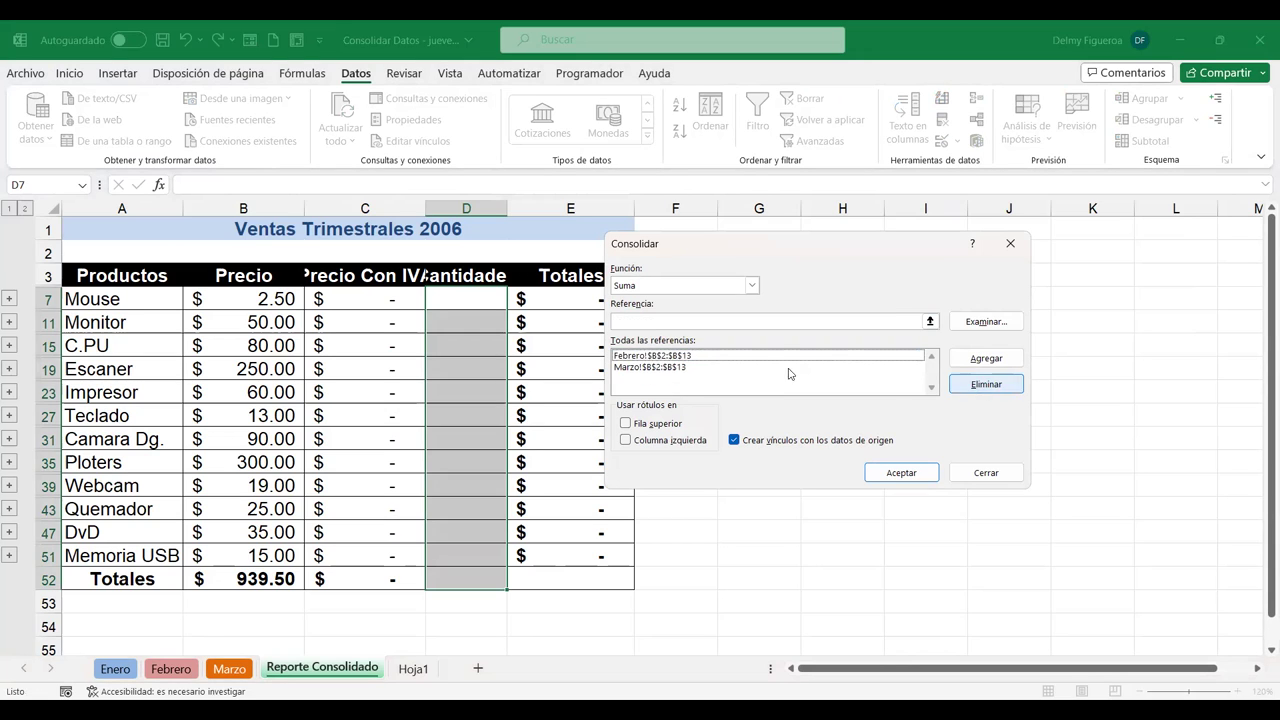
click(689, 357)
click(985, 384)
click(650, 357)
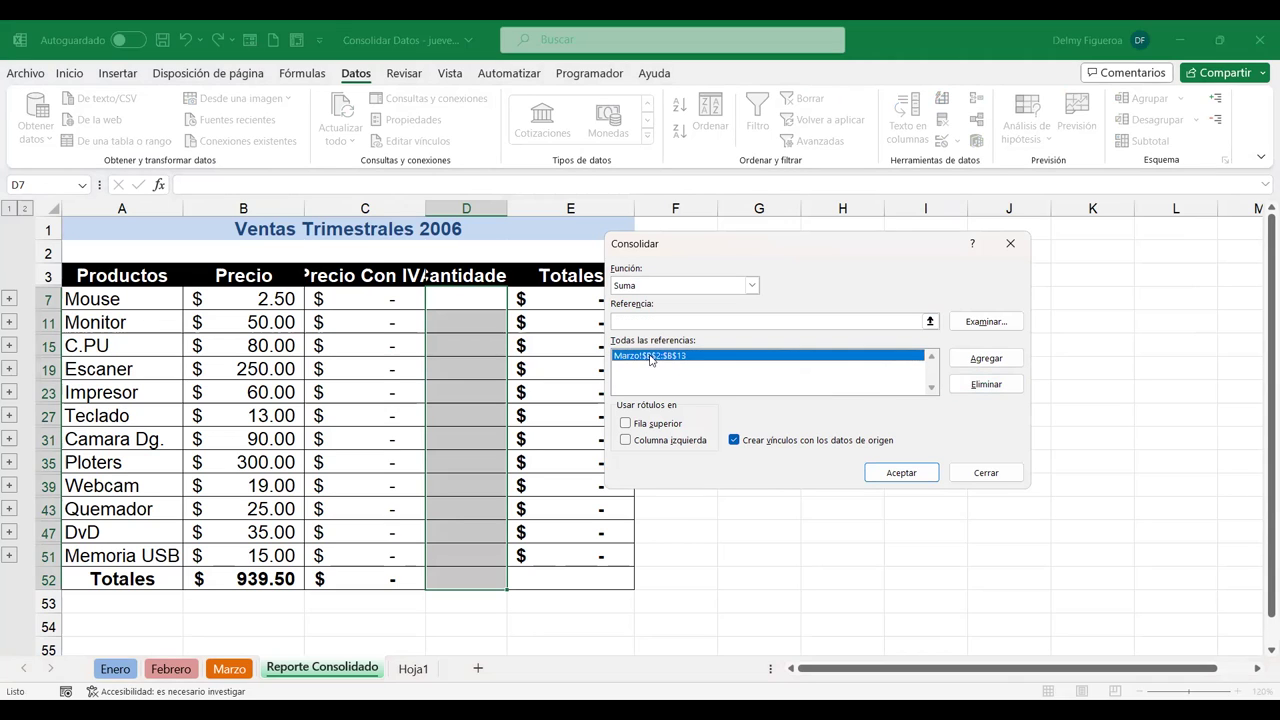
click(985, 384)
click(901, 476)
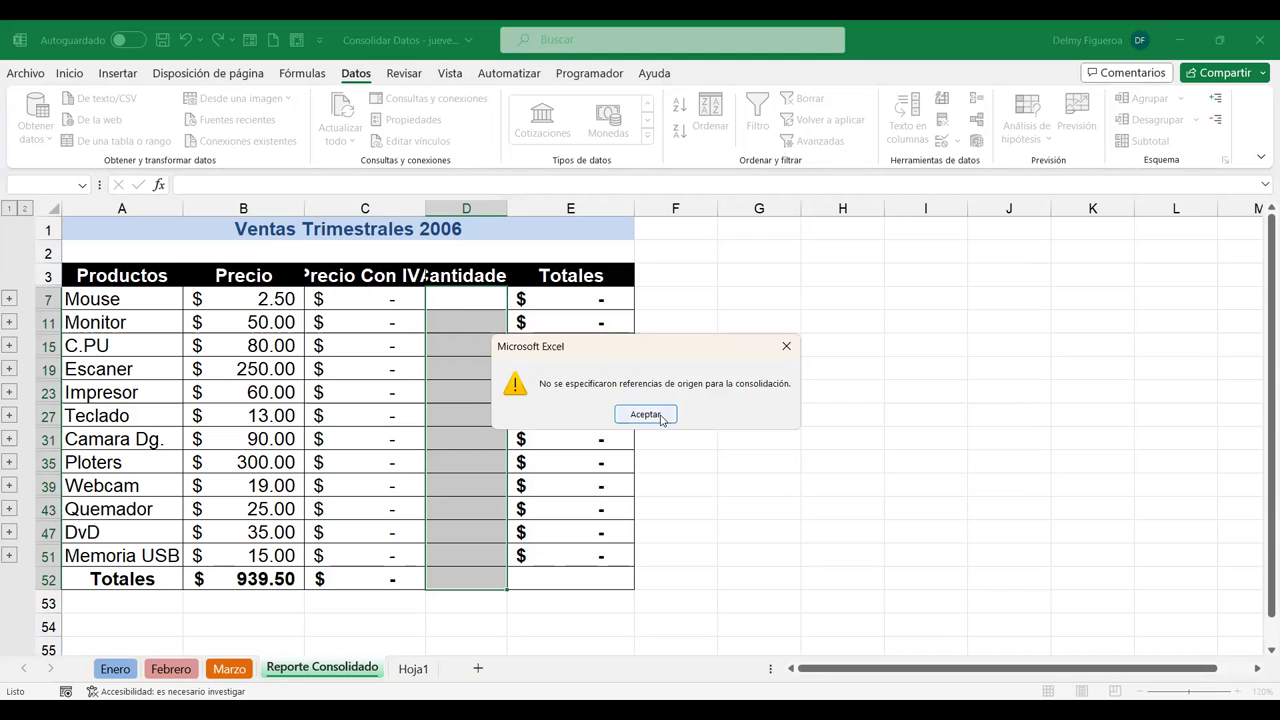
key(Return)
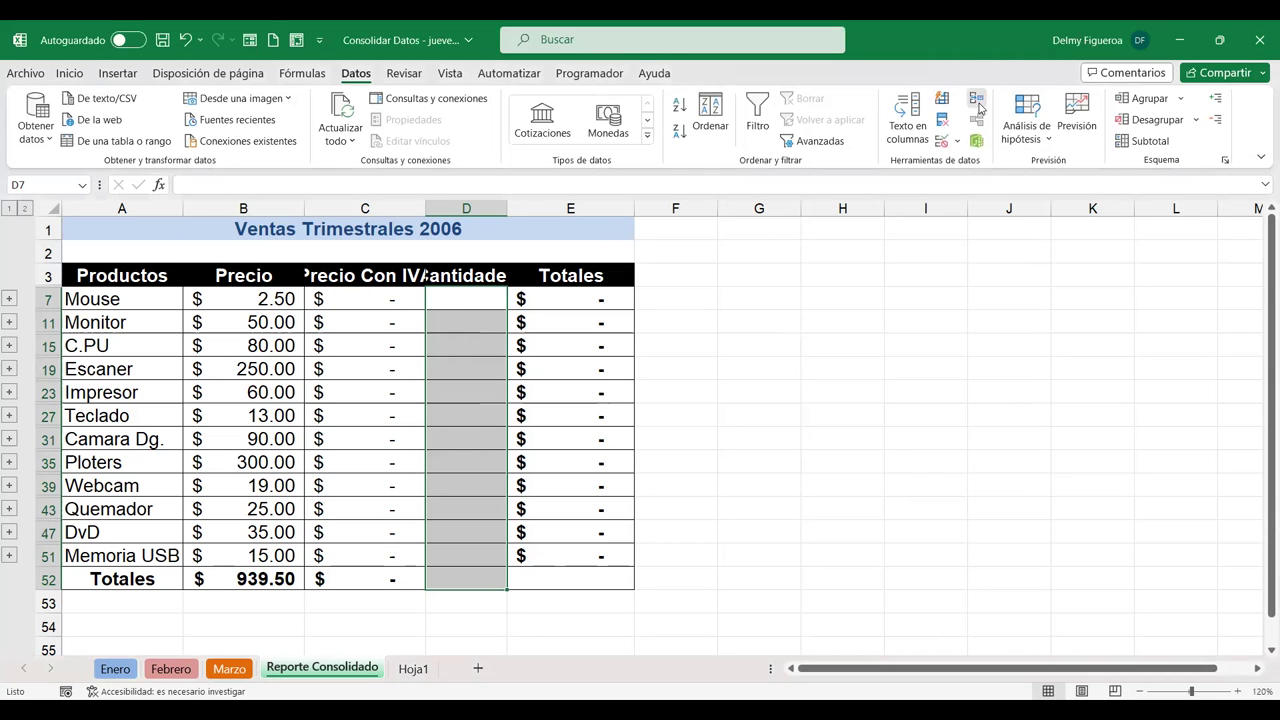
click(977, 101)
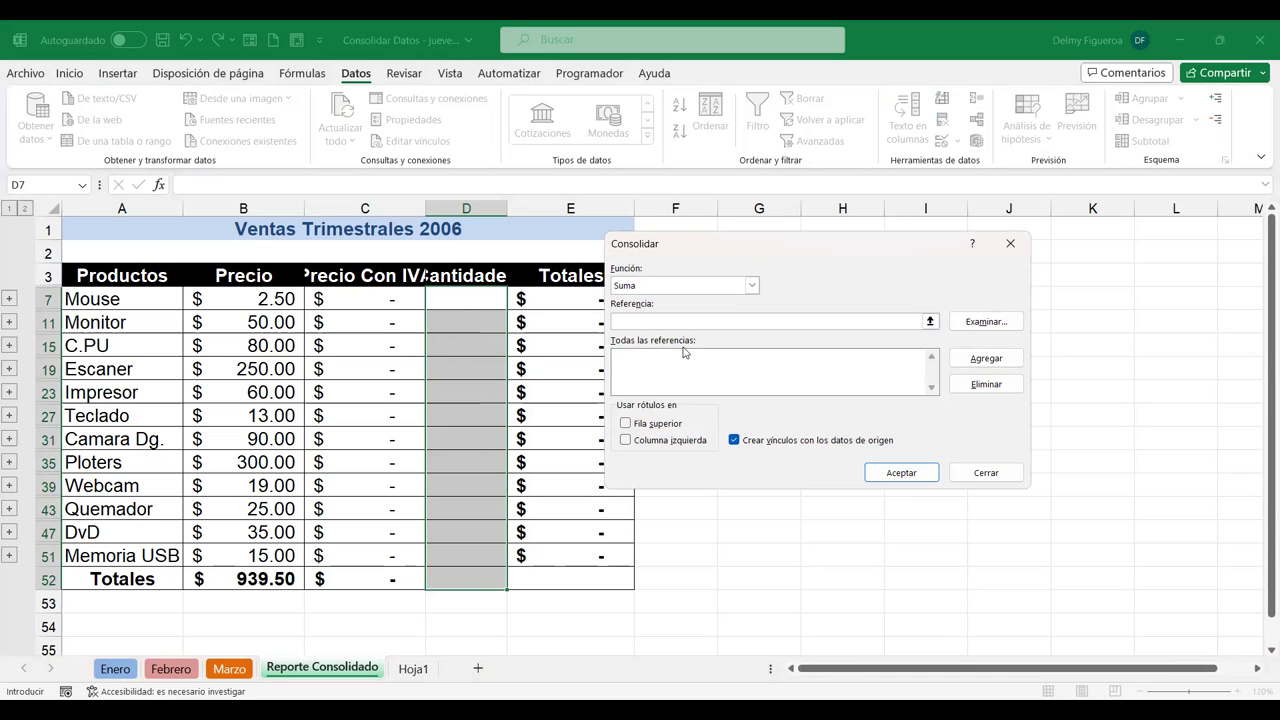
Reopen Consolidar and add Marzo B2:B13 as the first source reference
click(985, 471)
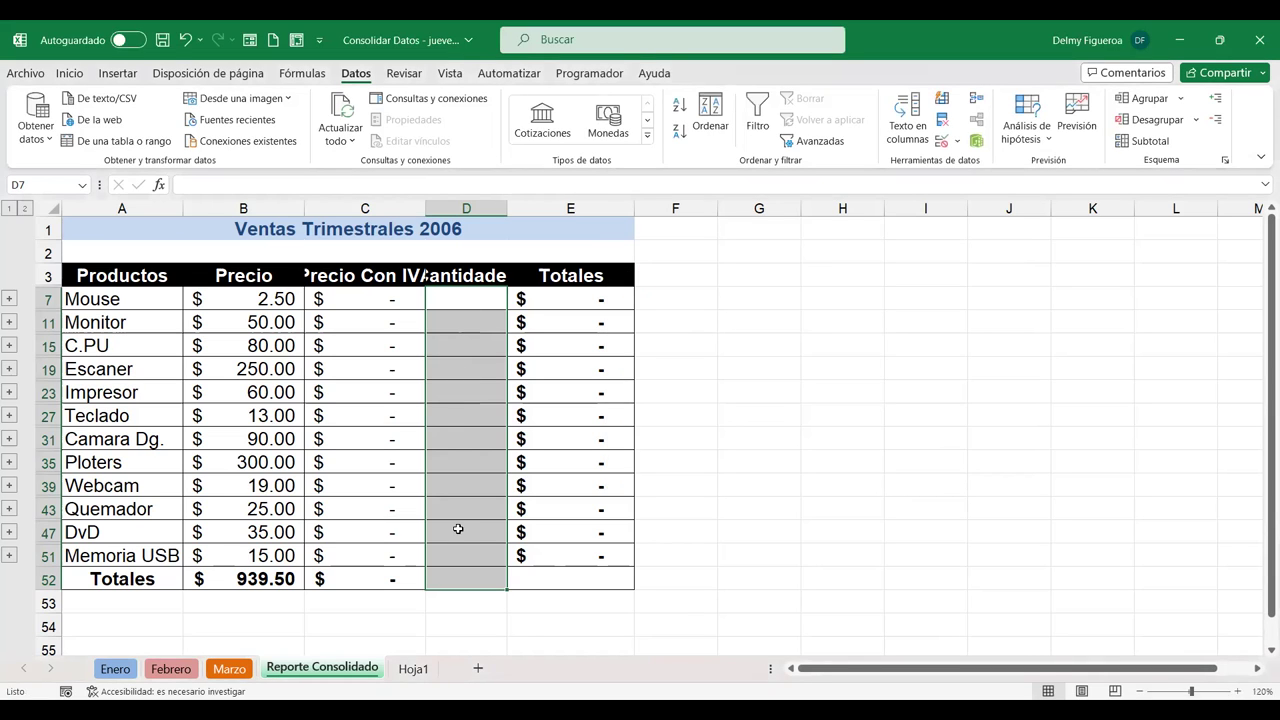
click(978, 102)
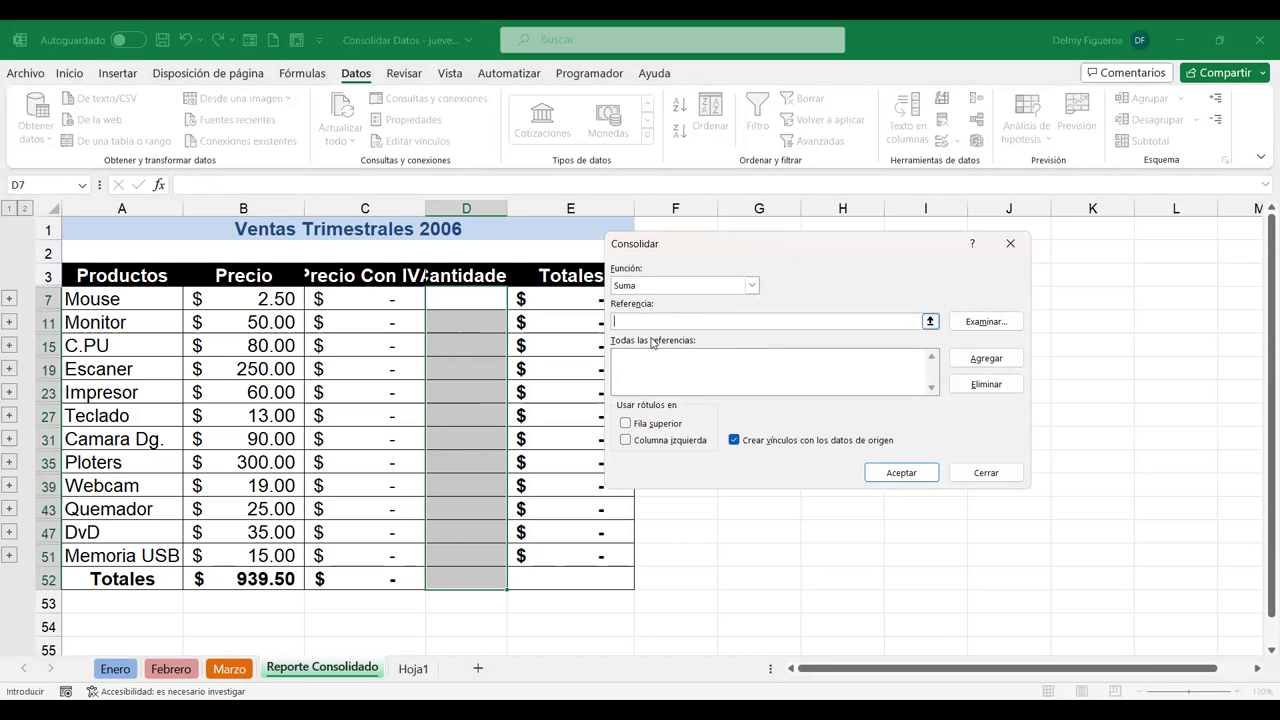
click(229, 669)
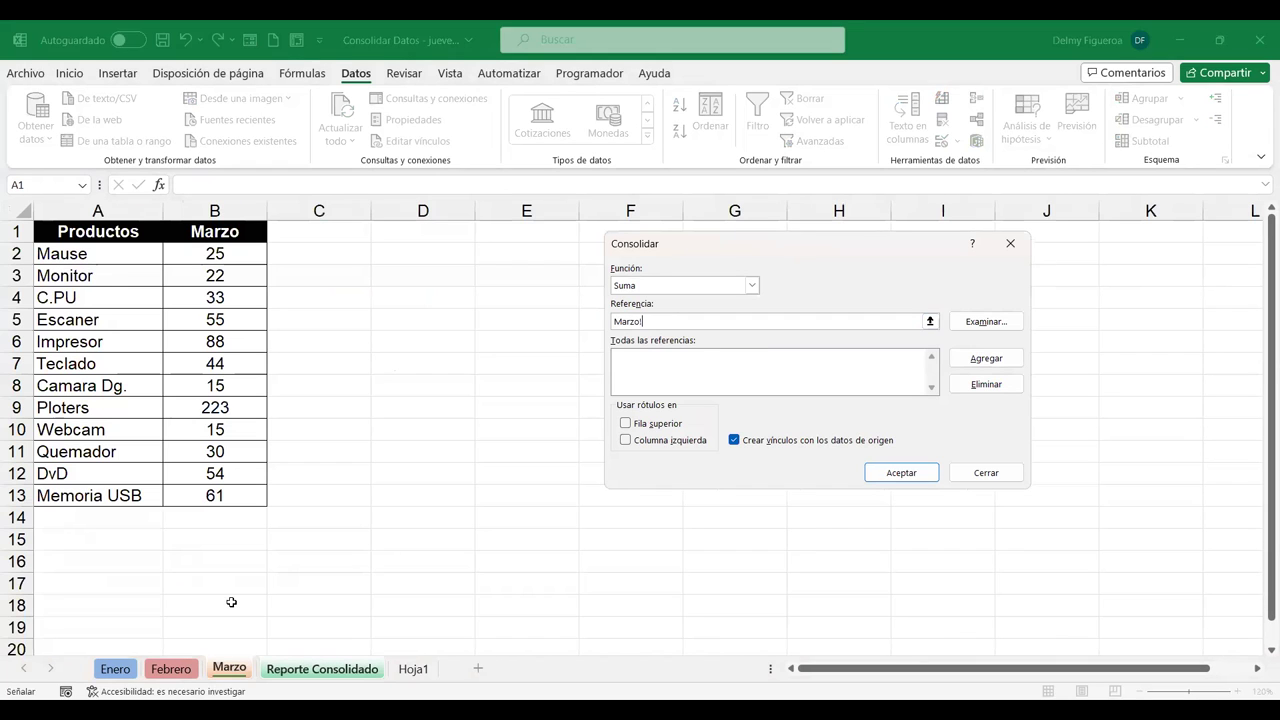
drag(216, 254, 218, 284)
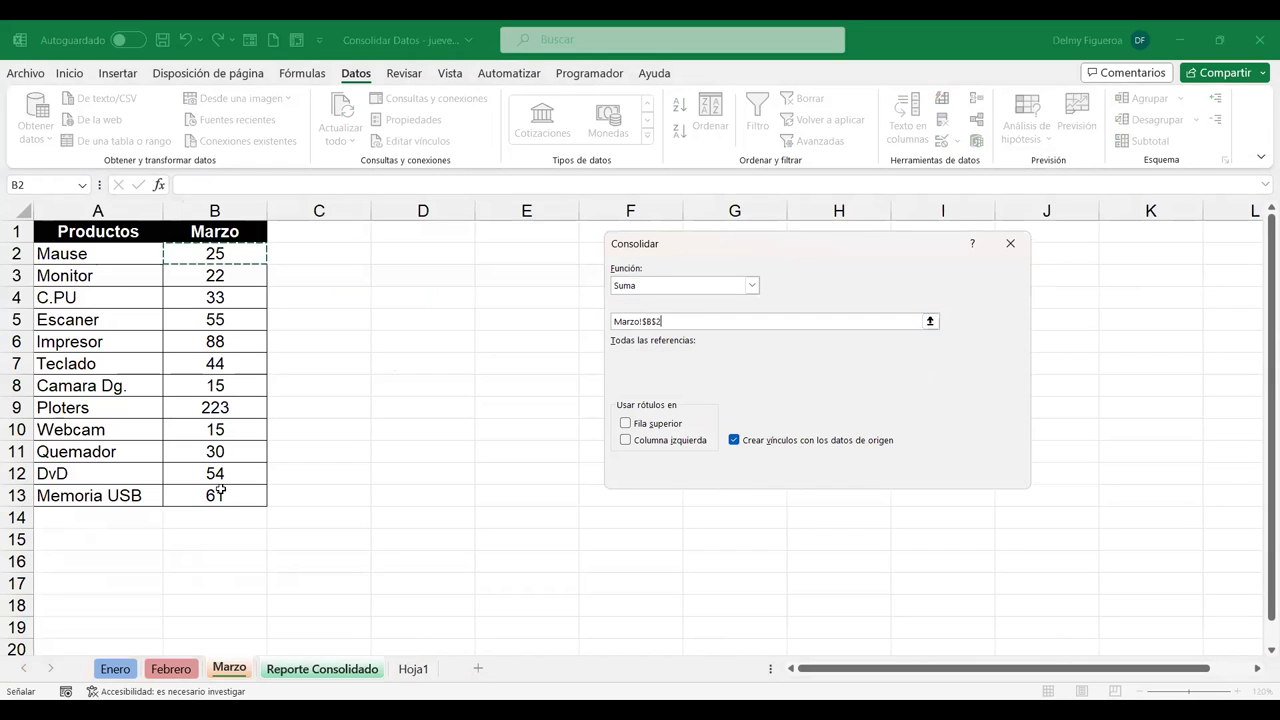
drag(221, 506, 220, 500)
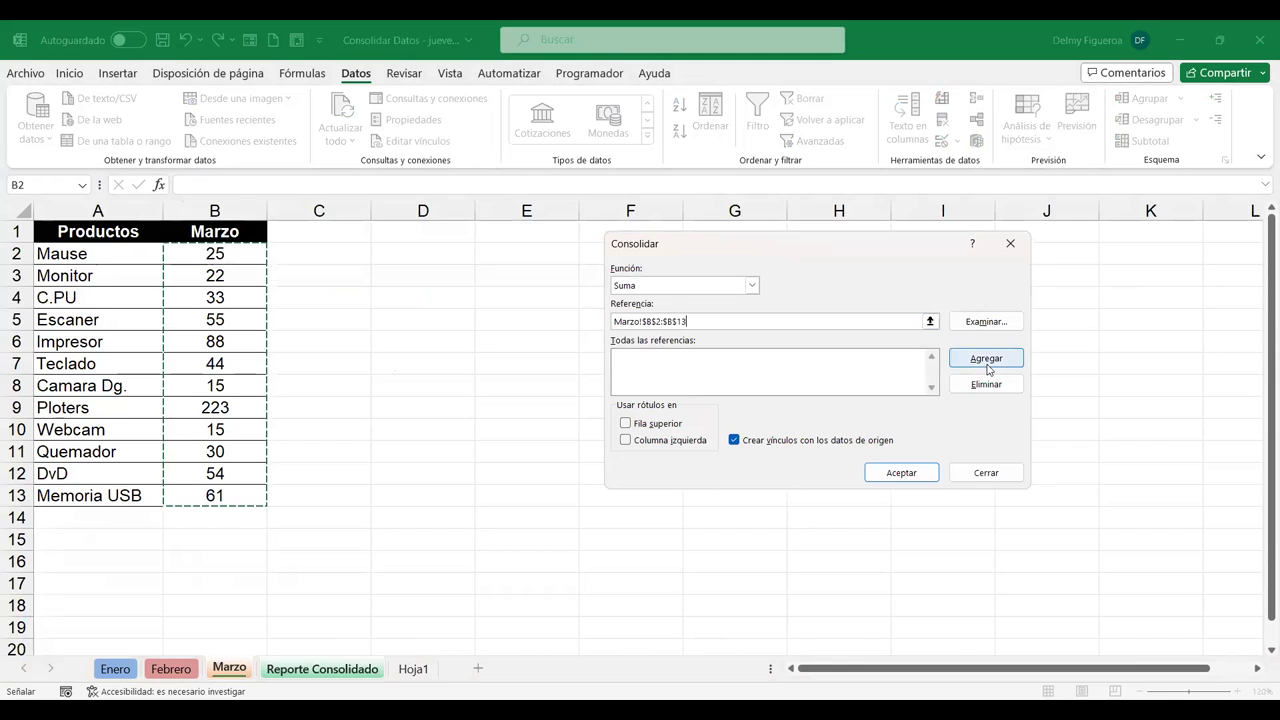
click(988, 360)
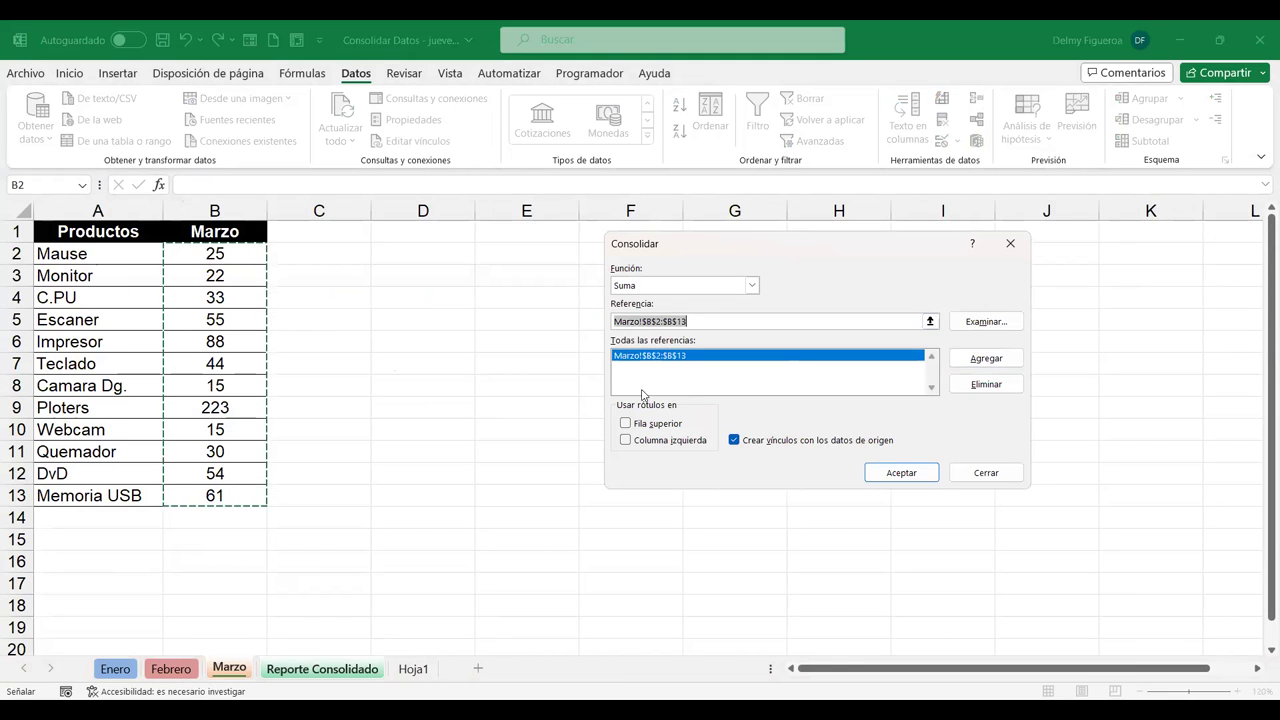
Add Febrero and Enero B2:B13 and run the sum, giving Mouse 119, Monitor 232, C.PU 104
click(171, 668)
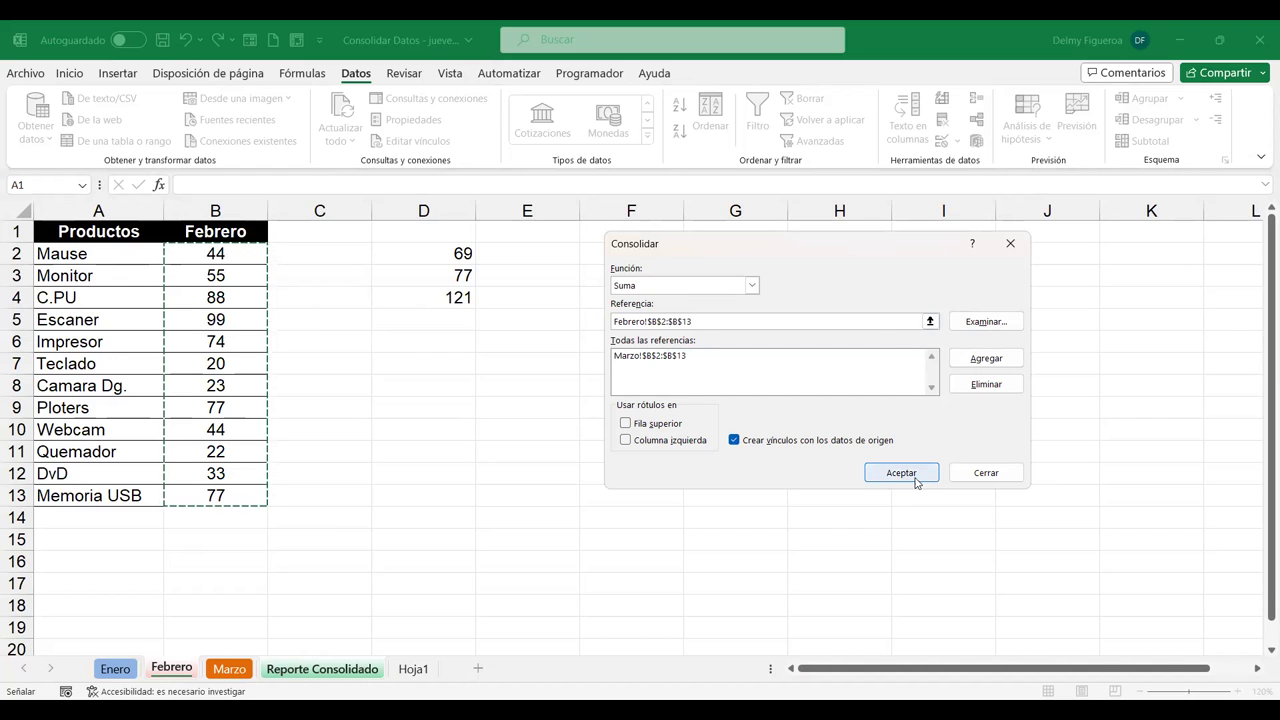
click(986, 358)
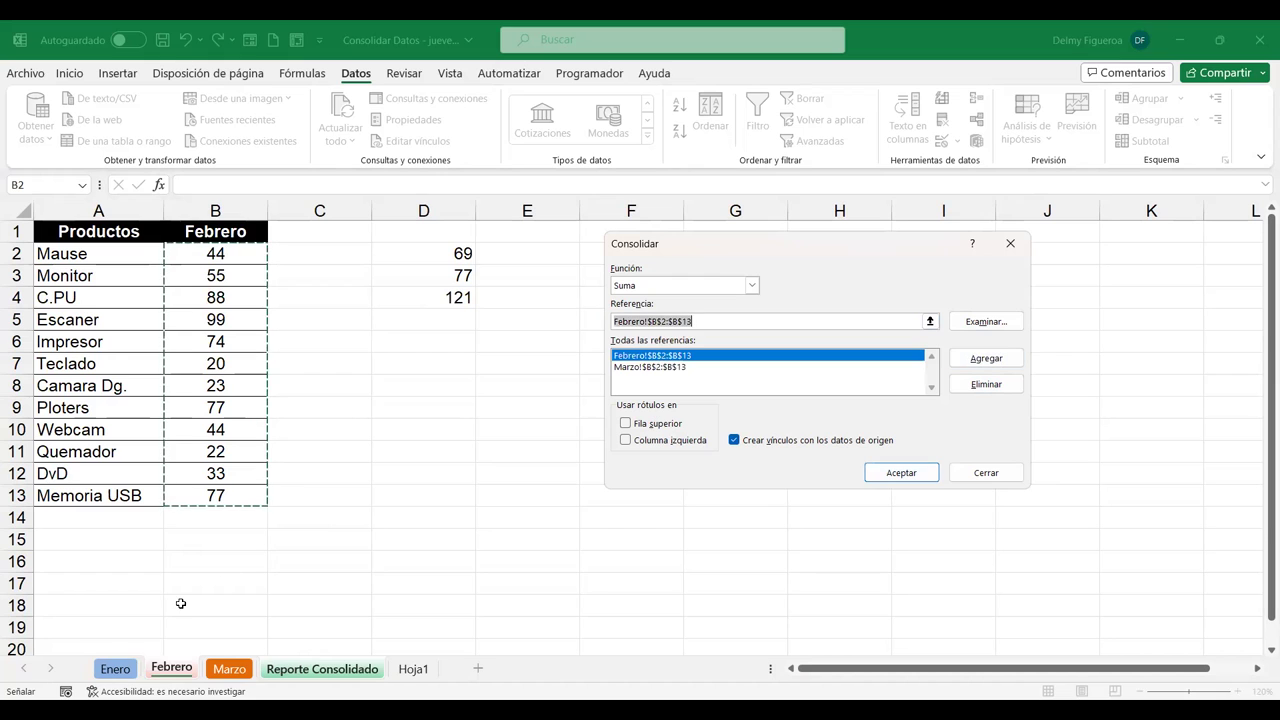
click(115, 668)
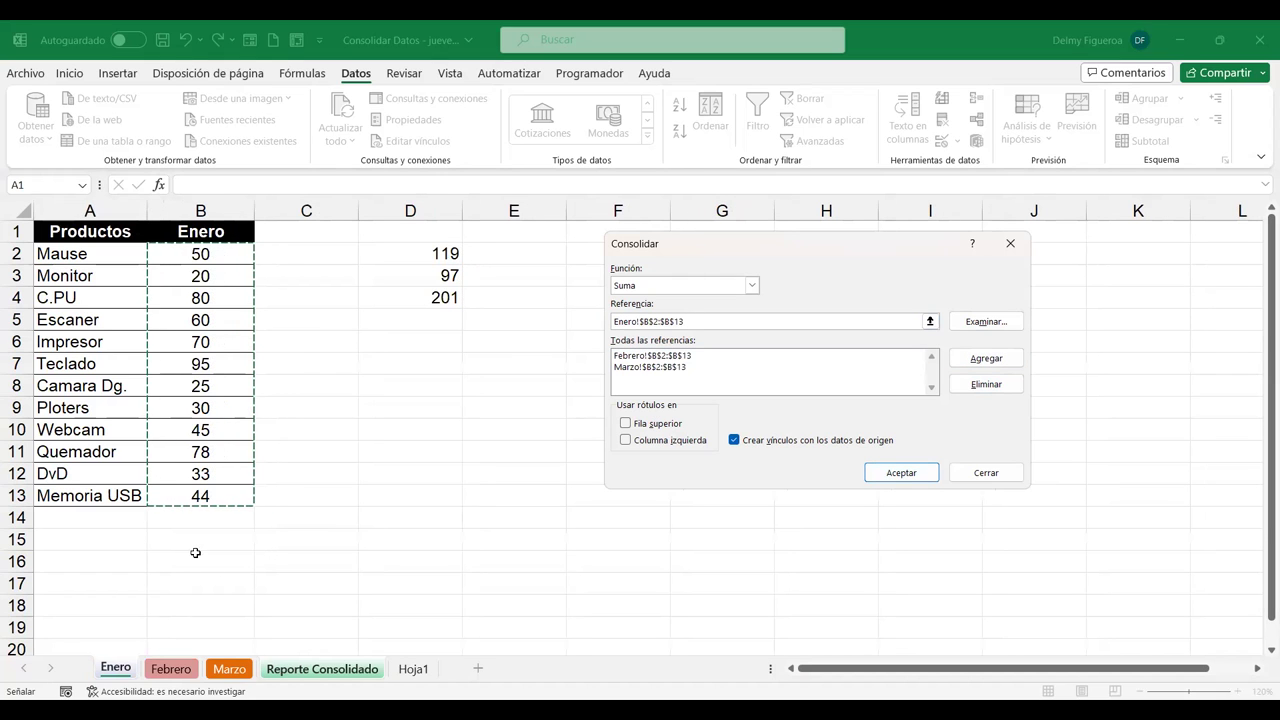
click(986, 358)
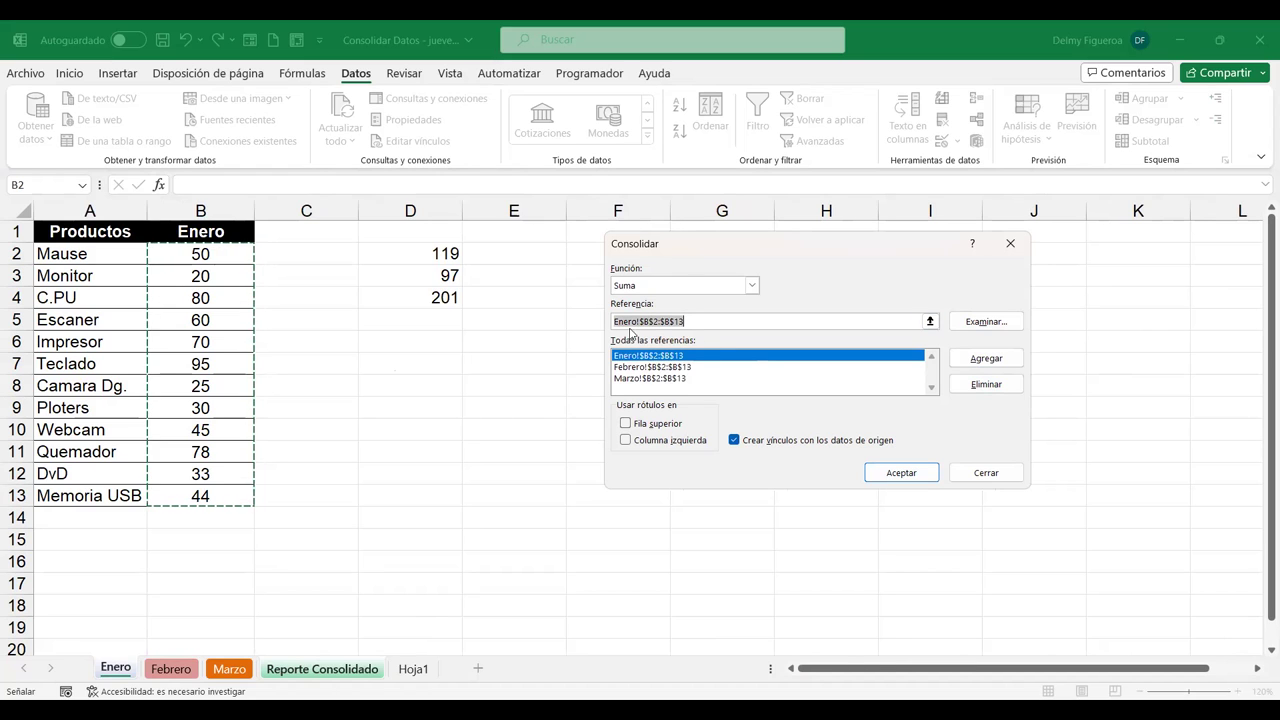
click(912, 476)
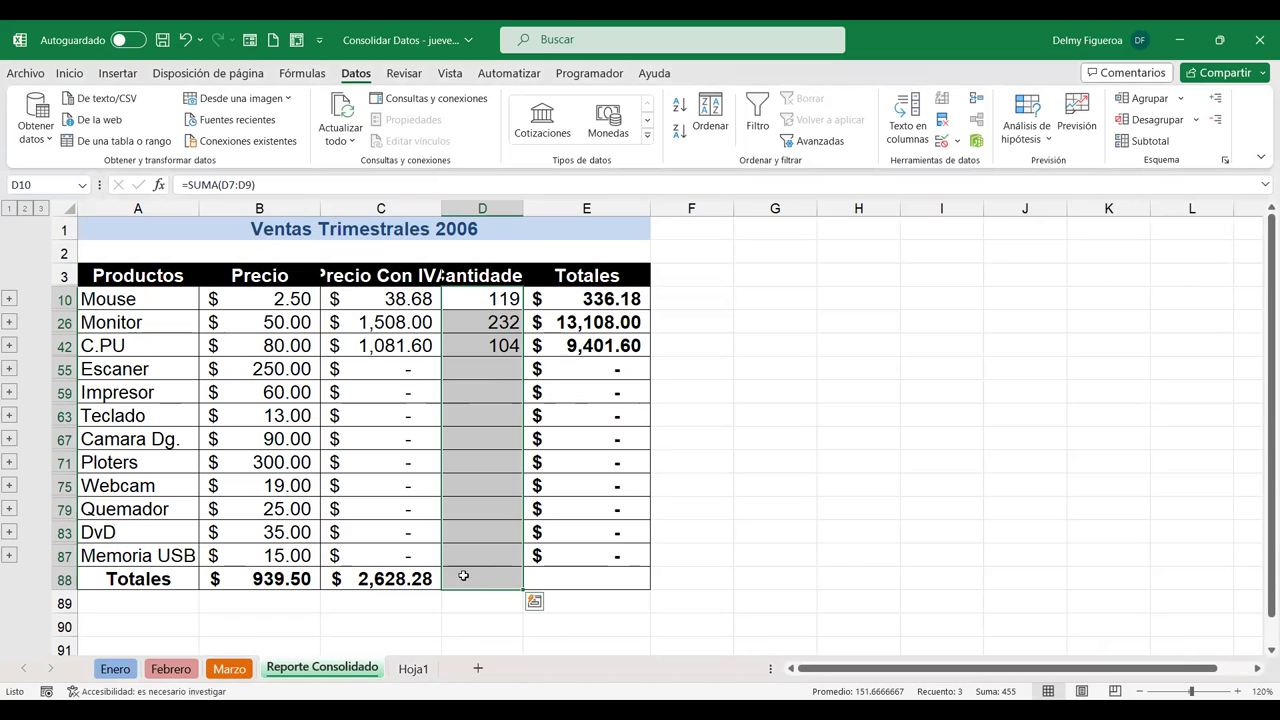
Select Cantidad D10:D87 and briefly expand then collapse Mouse's monthly detail rows
click(497, 304)
drag(497, 304, 480, 555)
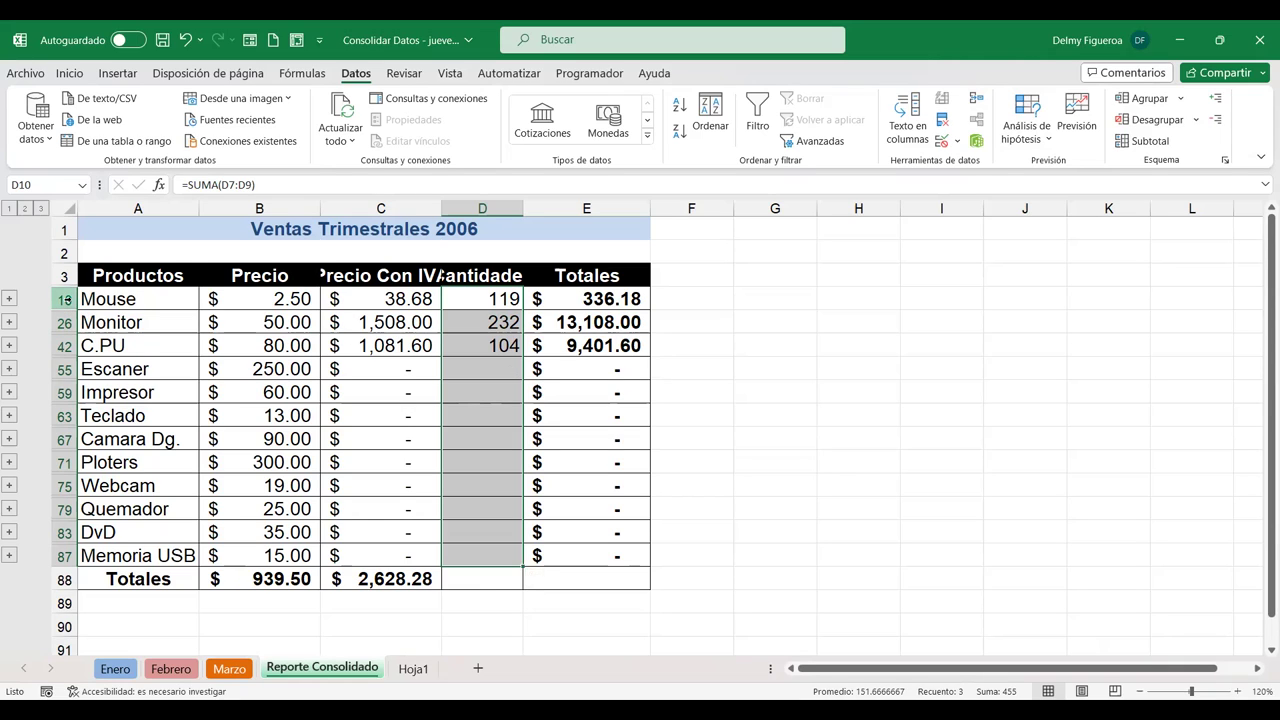
click(9, 300)
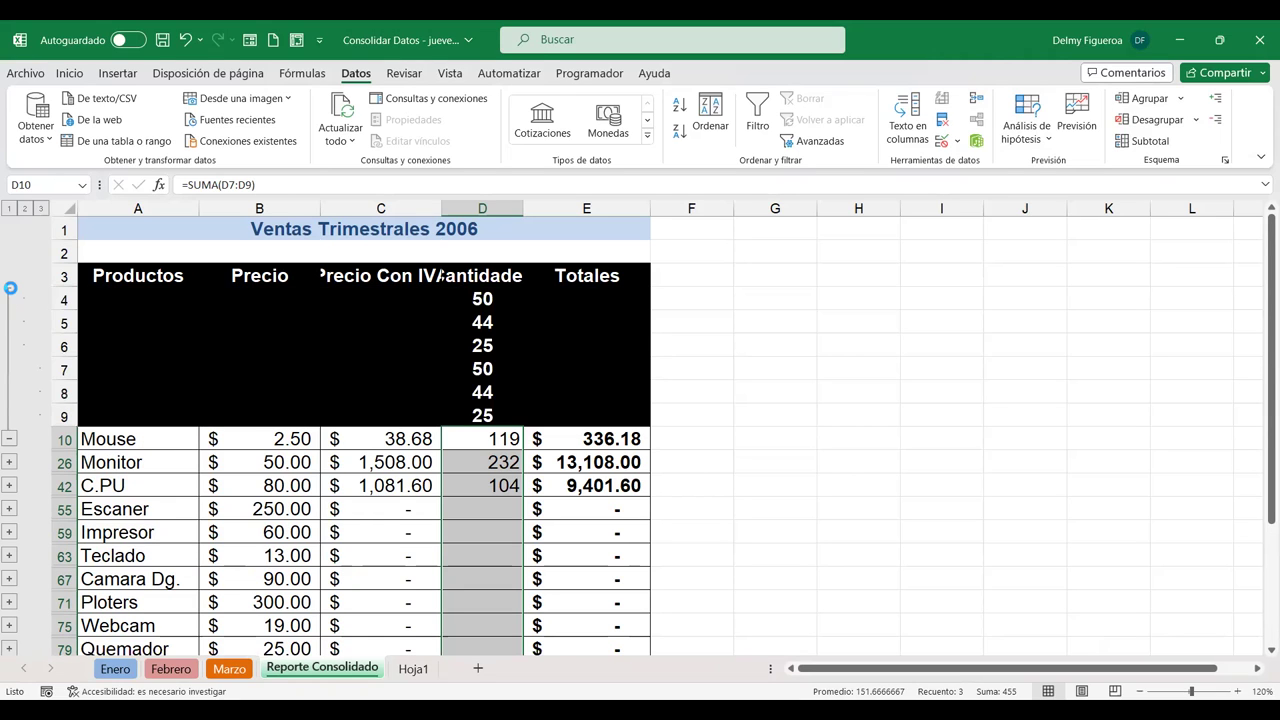
click(10, 288)
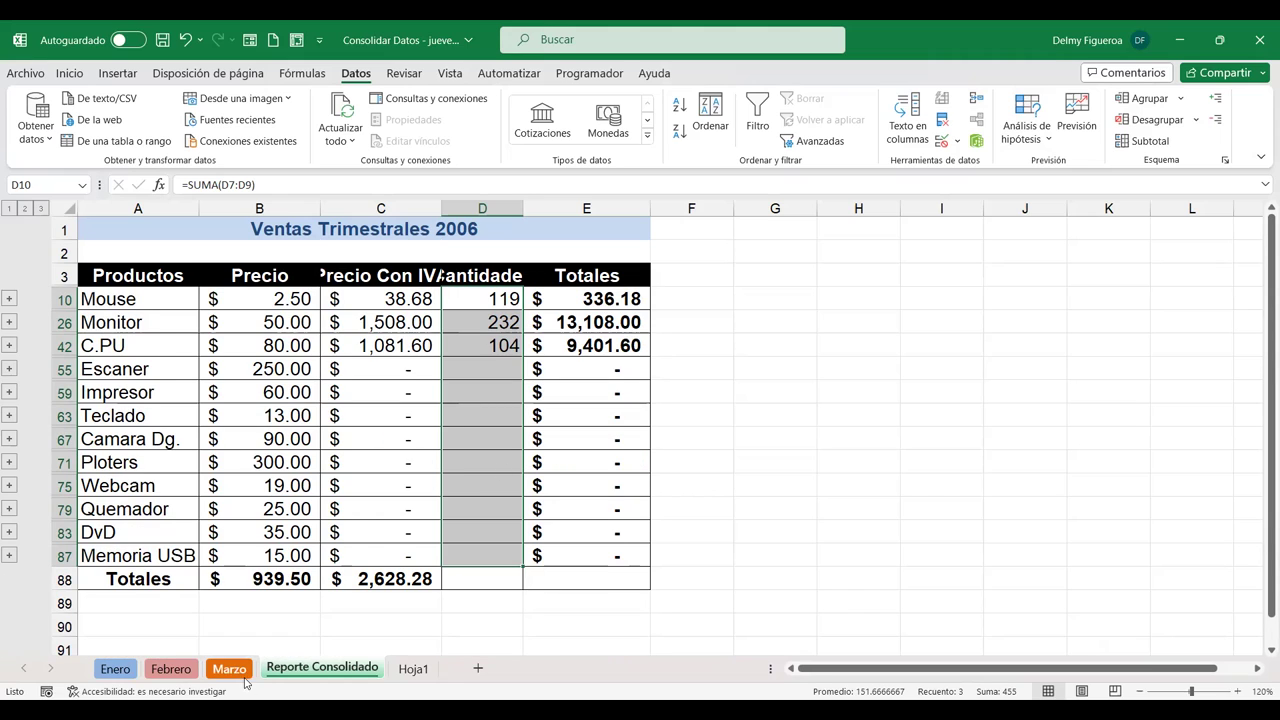
Copy Marzo's B2:B13 quantities and paste them onto Reporte Consolidado
click(229, 668)
drag(228, 254, 232, 505)
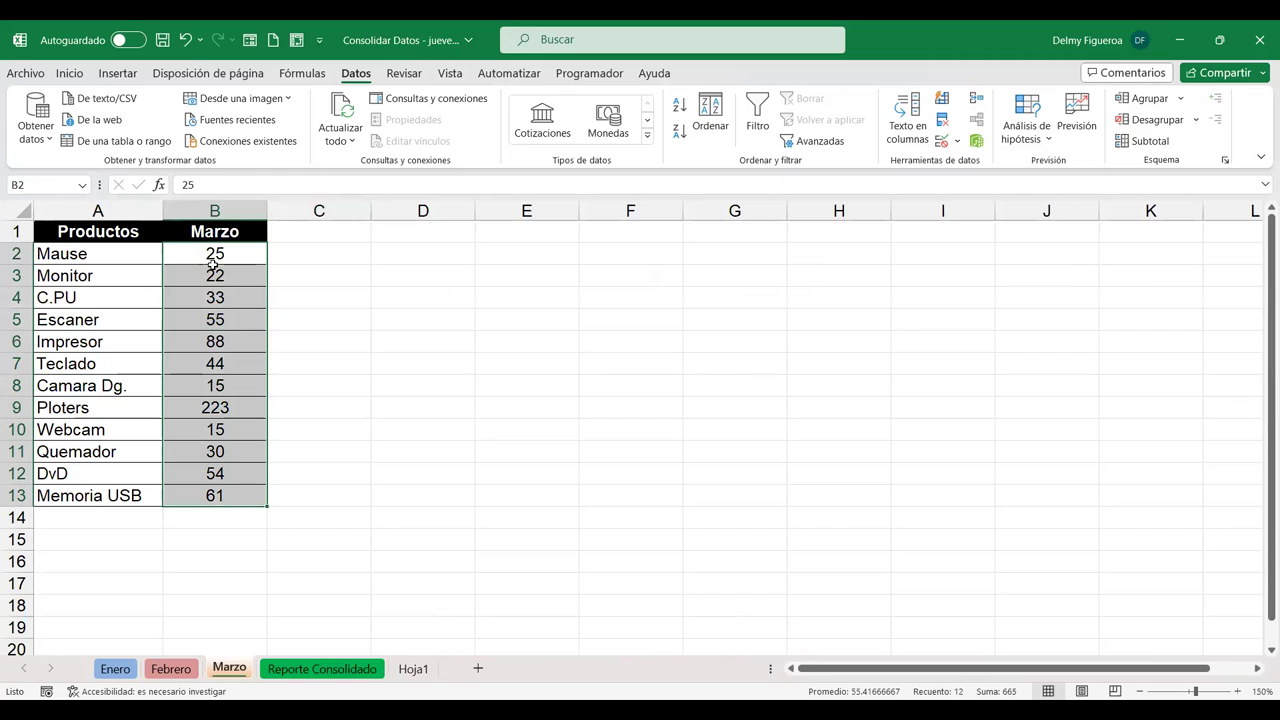
key(ctrl+c)
click(322, 668)
key(ctrl+v)
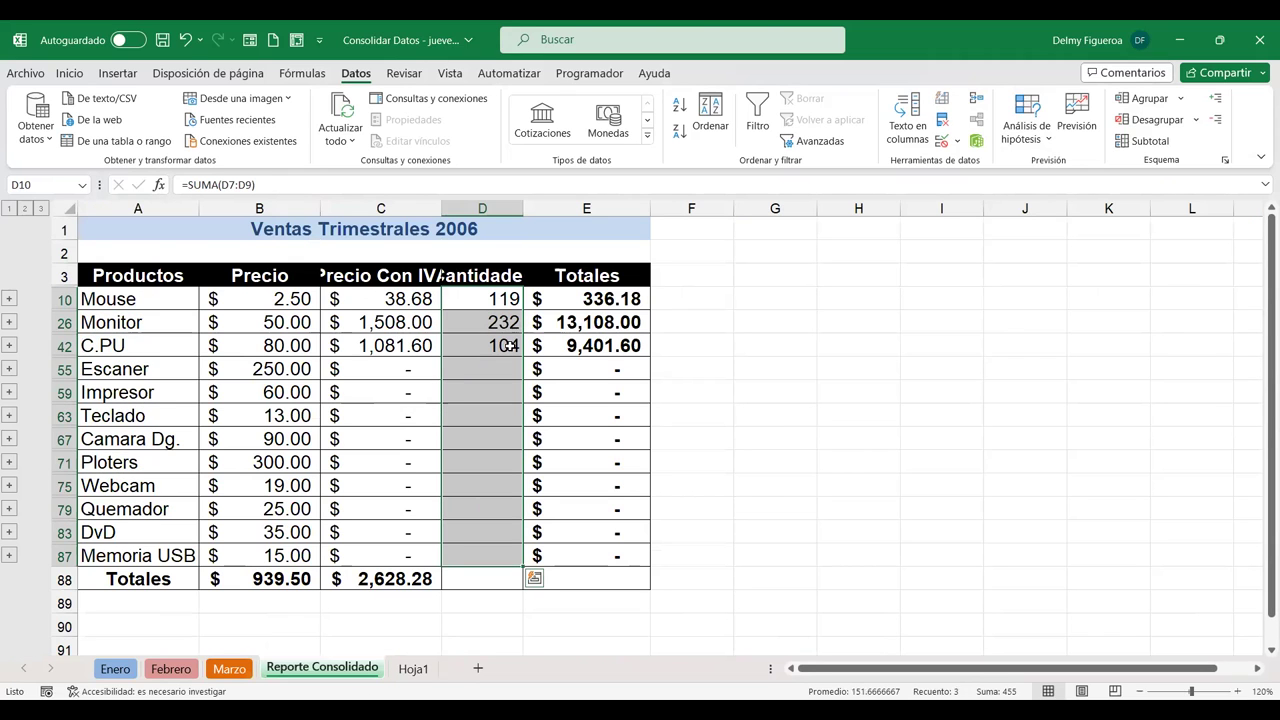
key(Escape)
Reselect Cantidad D10:D87 and reopen Consolidar with the three month ranges
drag(492, 299, 488, 575)
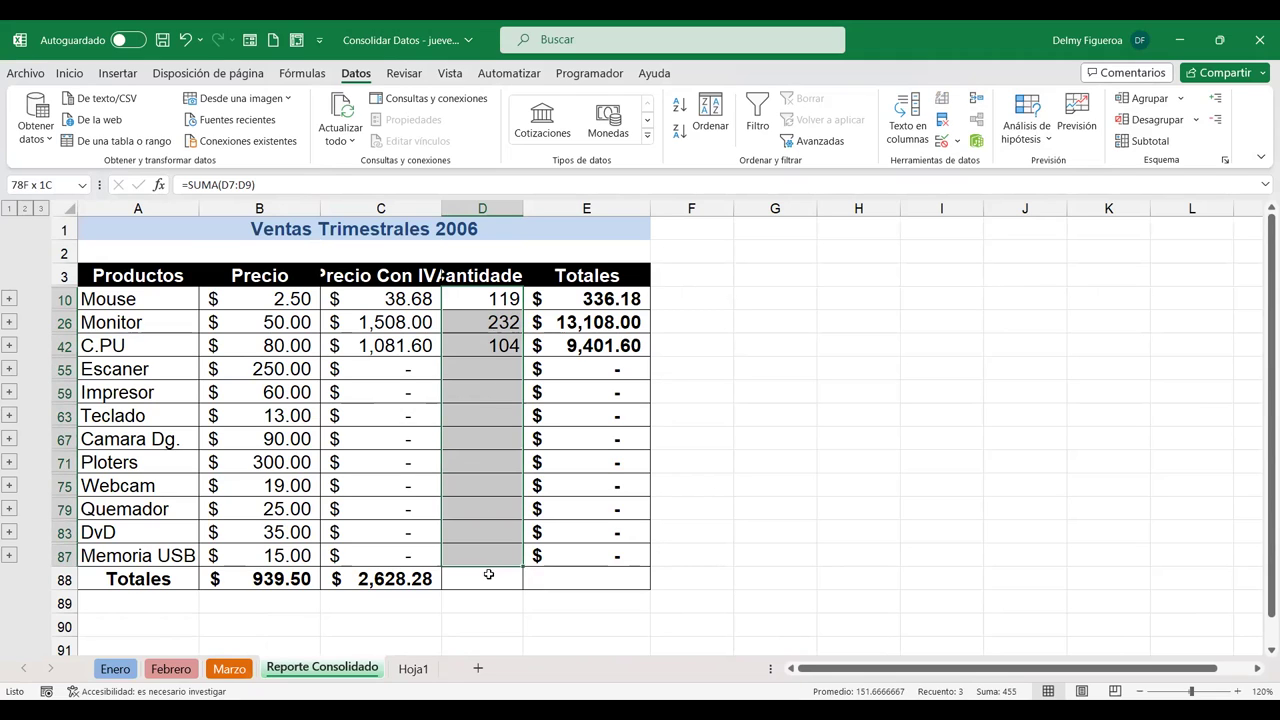
drag(488, 575, 486, 560)
click(977, 101)
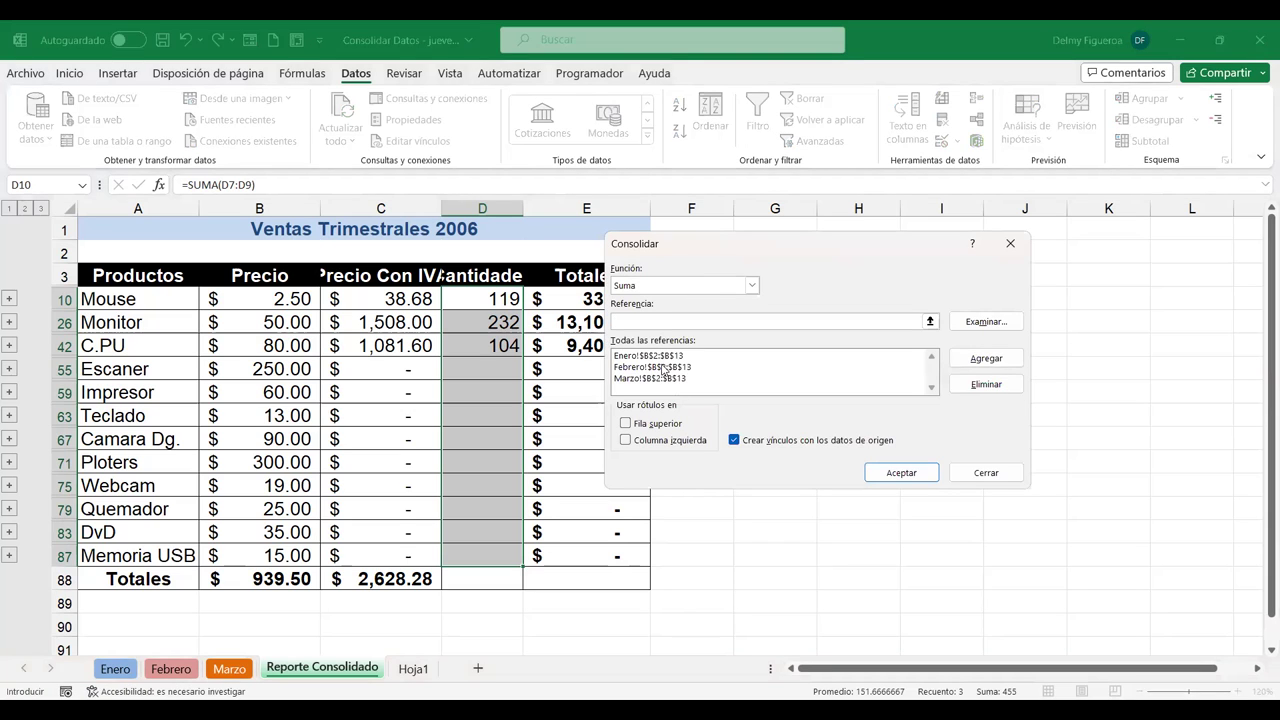
Apply the consolidation and select the Cantidad cells D13:D123
click(879, 477)
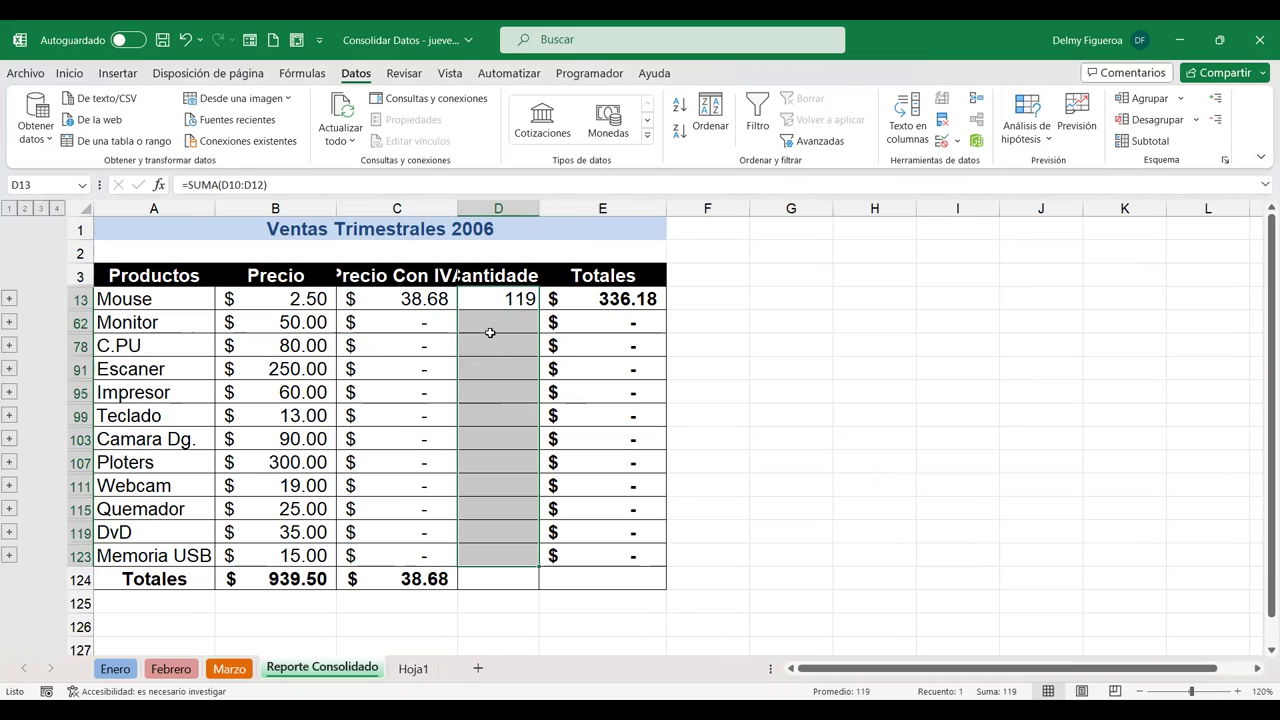
click(487, 313)
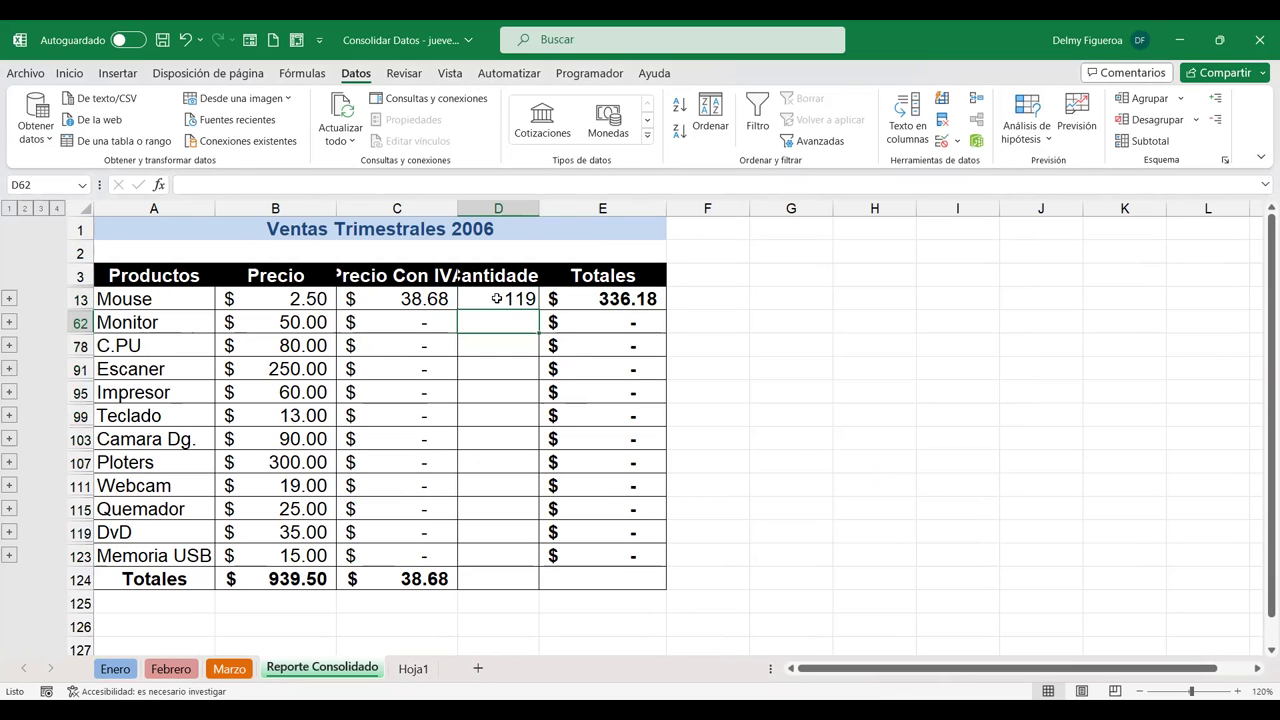
drag(497, 298, 500, 556)
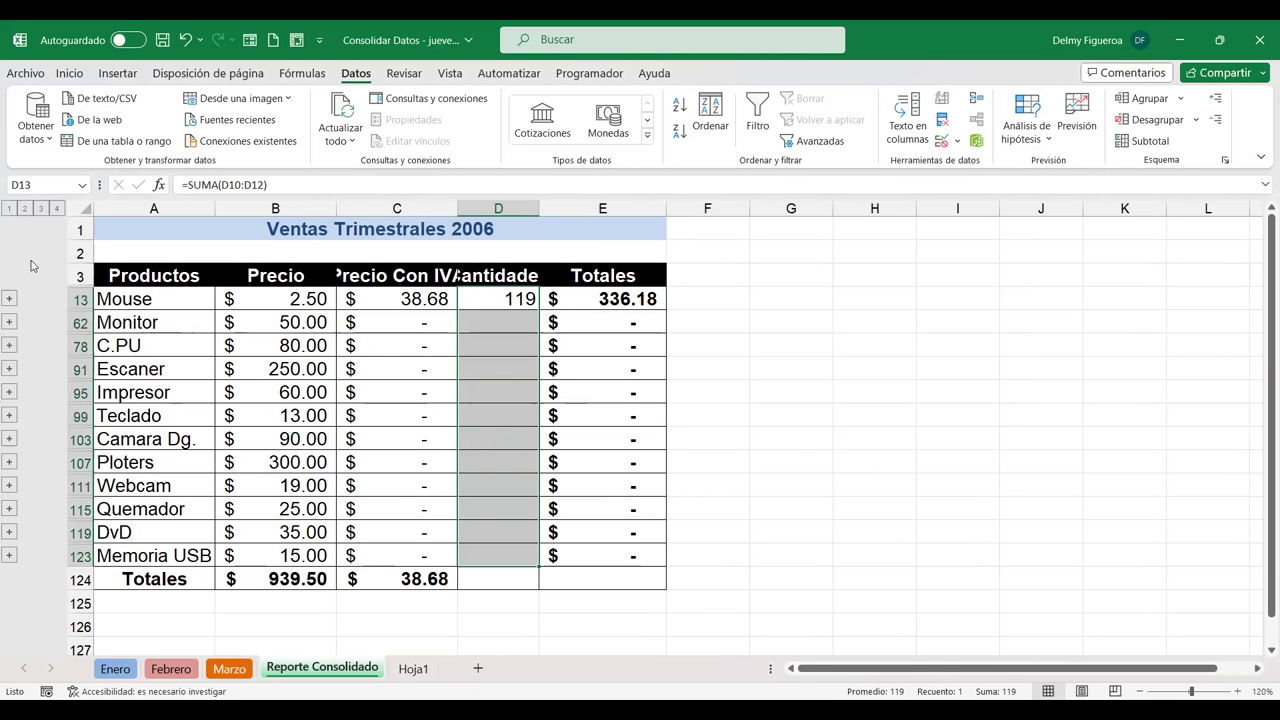
Expand and collapse Mouse's detail rows, then reopen Consolidar
click(7, 302)
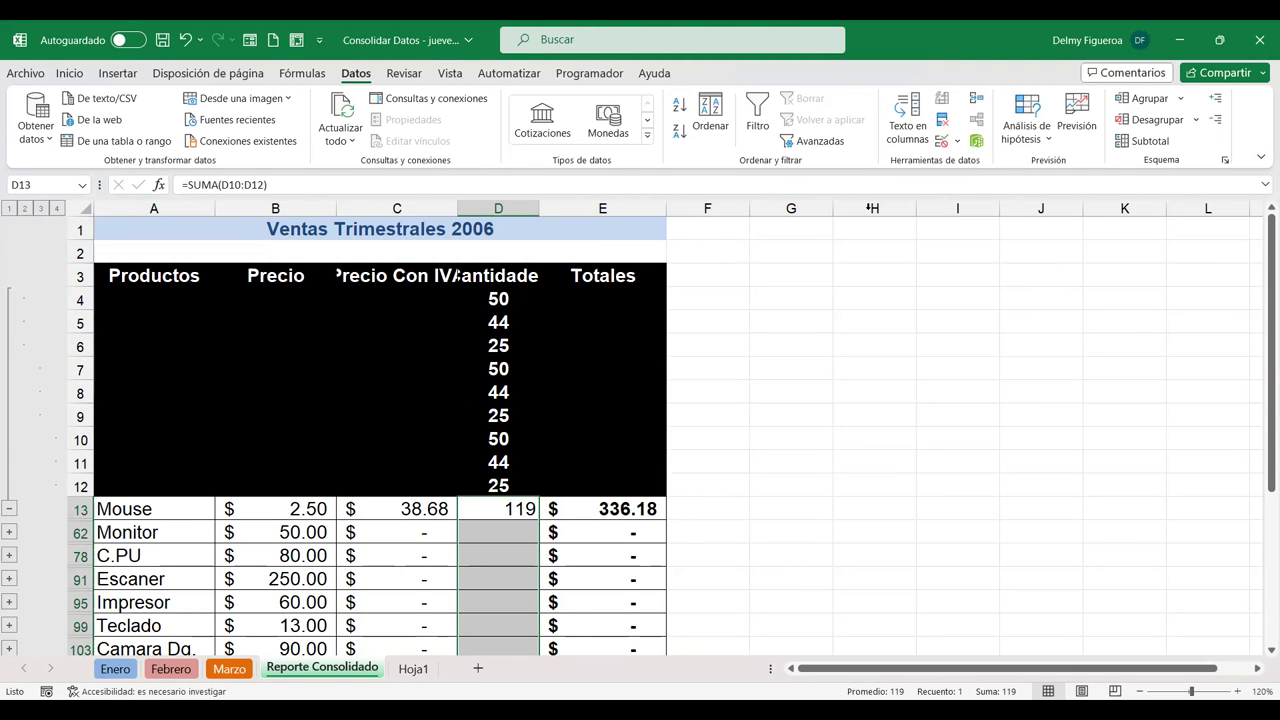
click(10, 292)
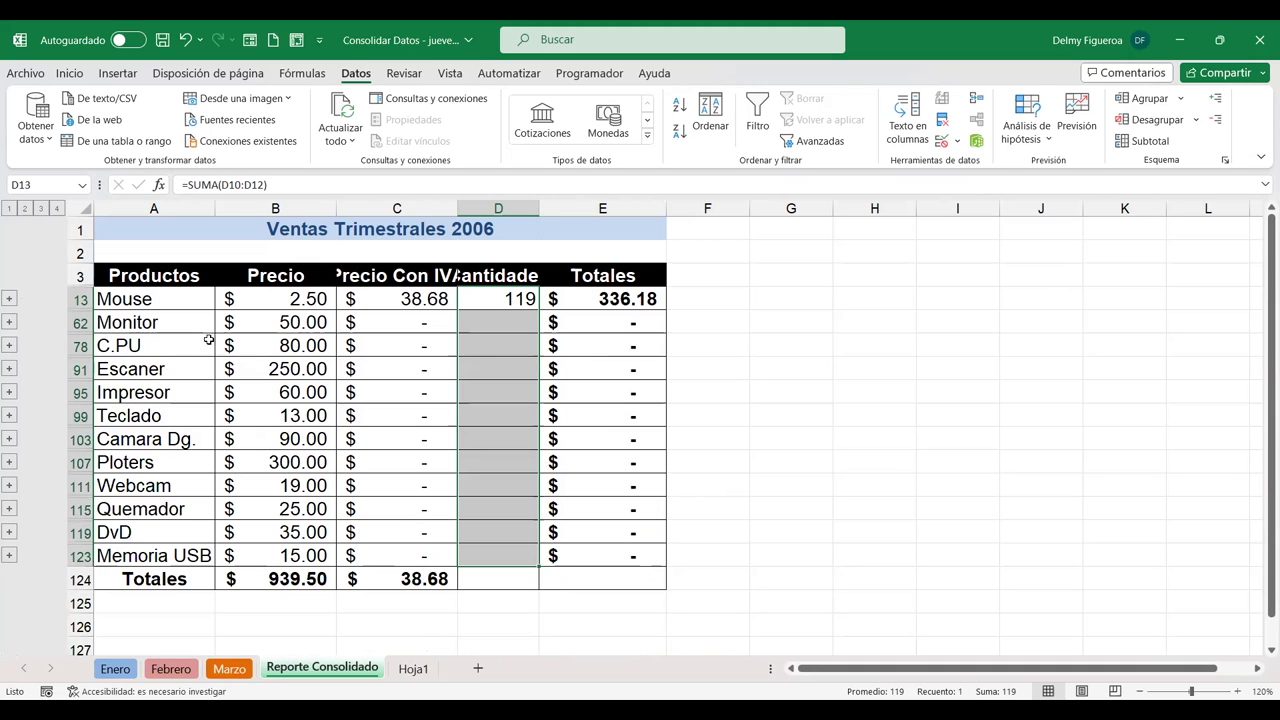
click(971, 116)
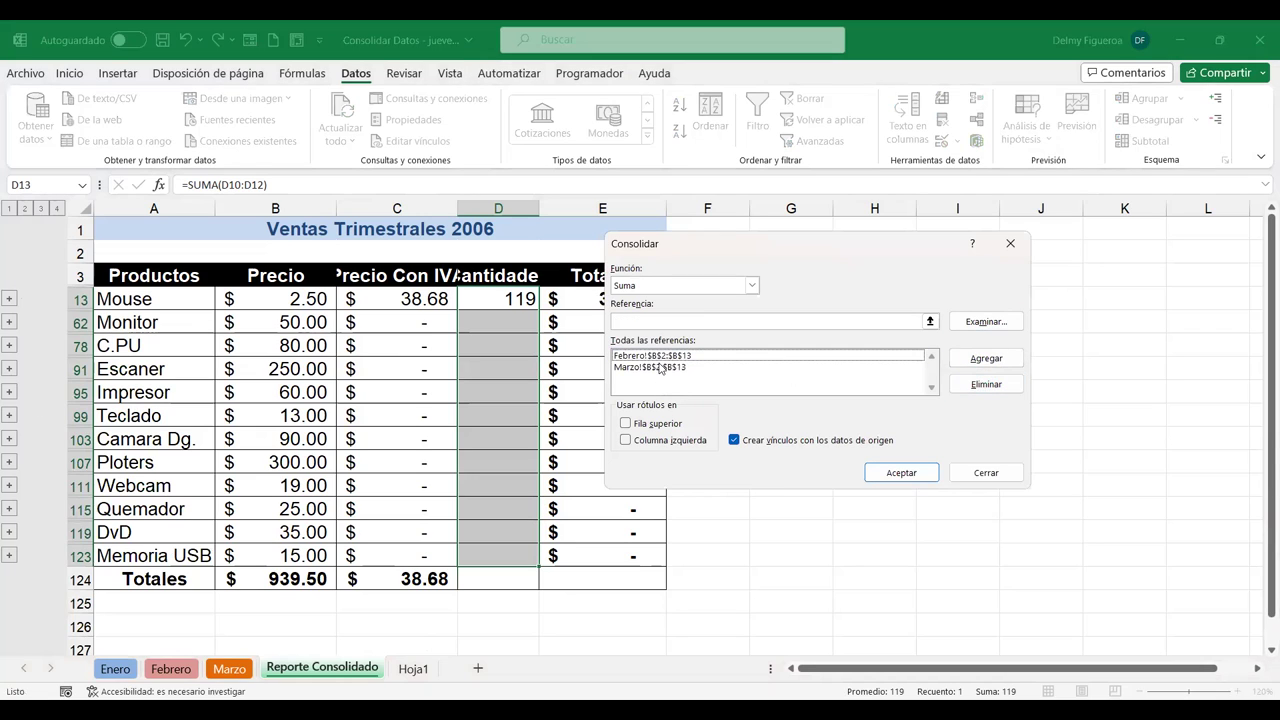
Delete the Febrero and Marzo B2:B13 references from the Consolidar list
click(660, 356)
click(1004, 386)
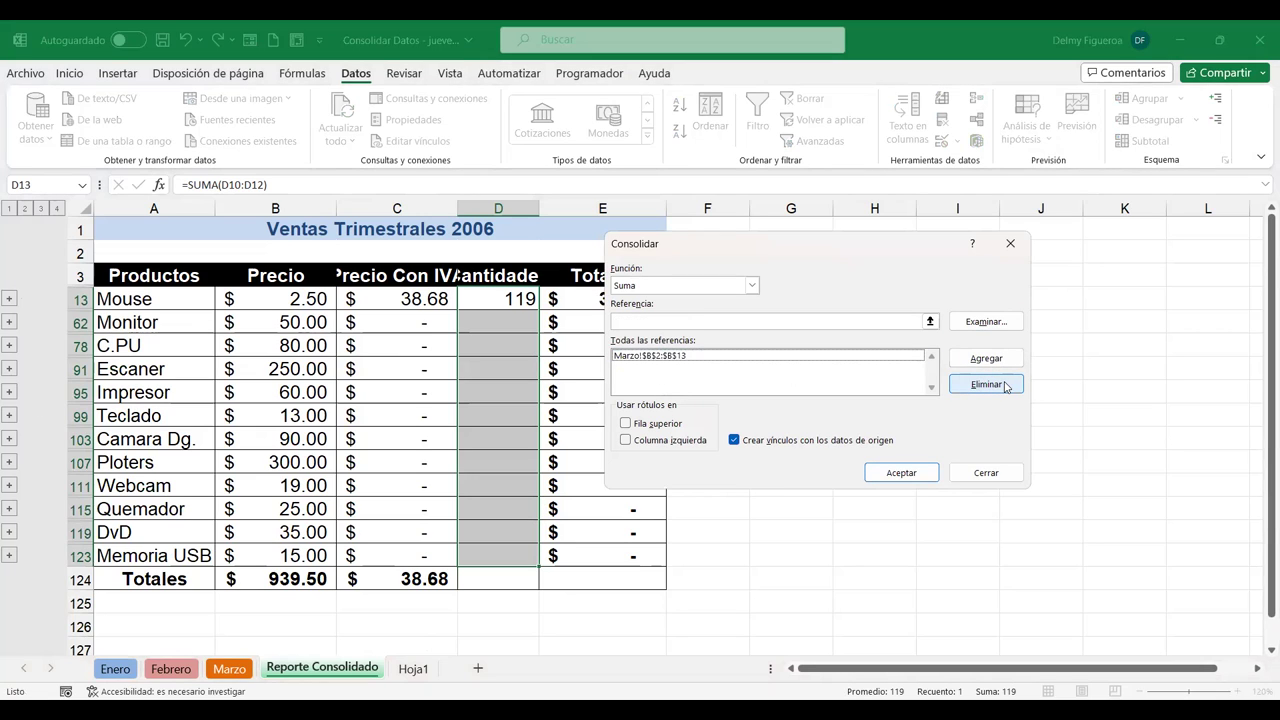
click(664, 356)
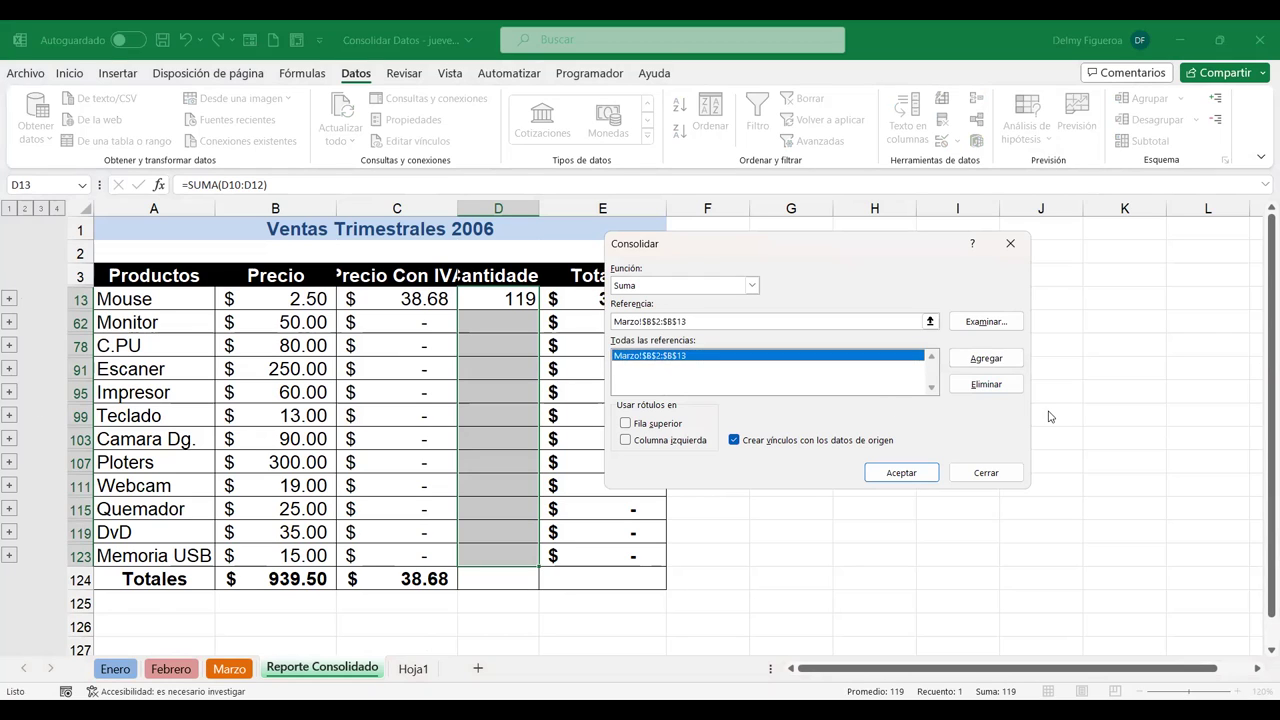
click(990, 386)
Run Consolidar with no references, dismiss the warning, and reopen it on D13:D123
click(882, 475)
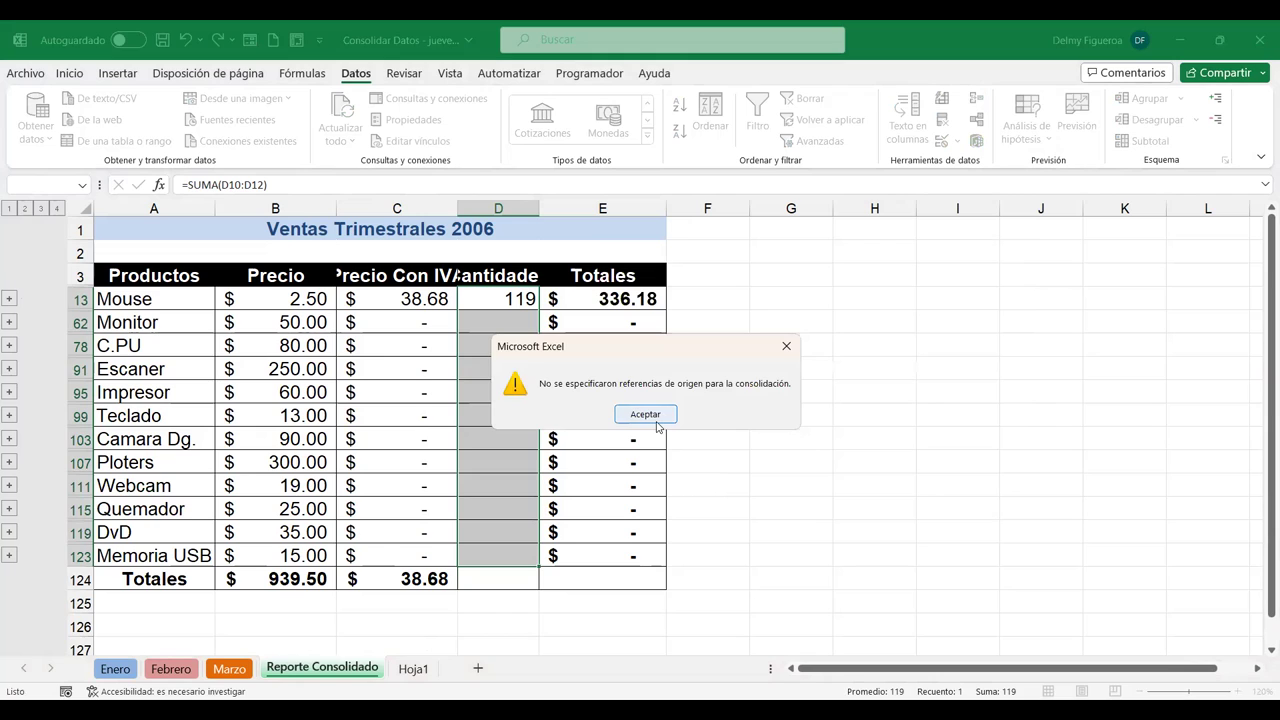
key(Return)
click(790, 415)
drag(483, 303, 483, 558)
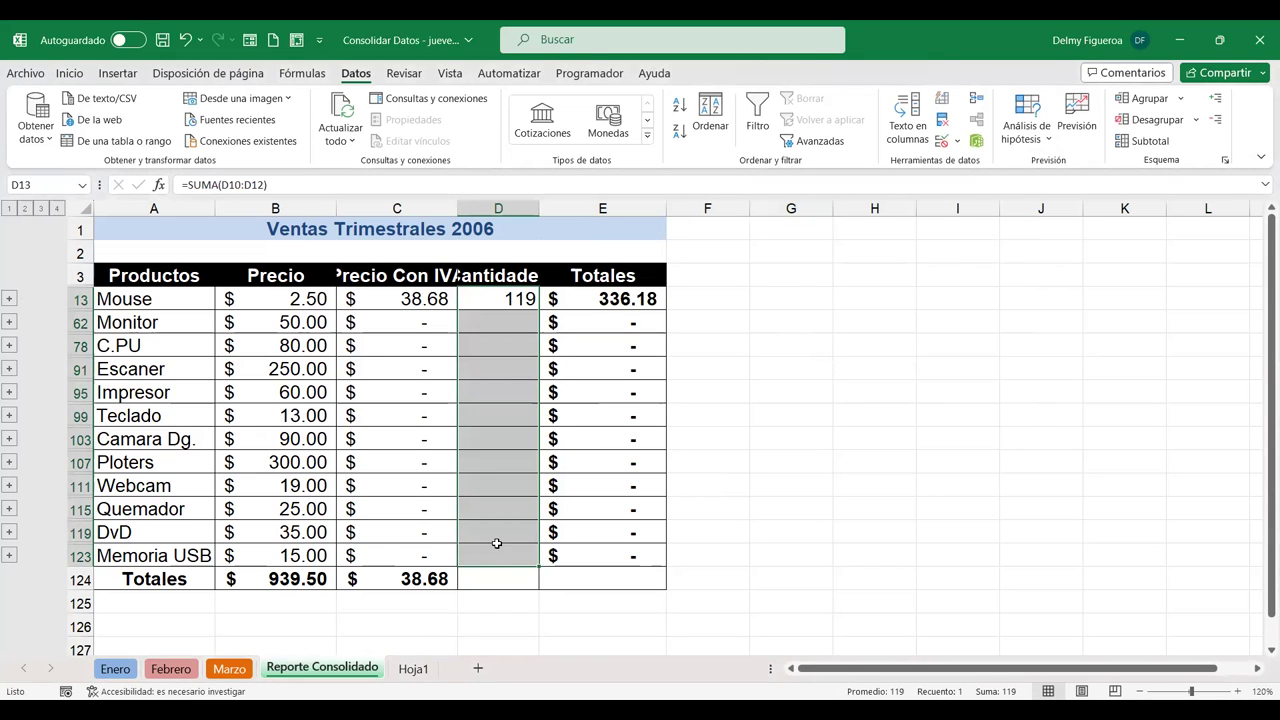
click(975, 104)
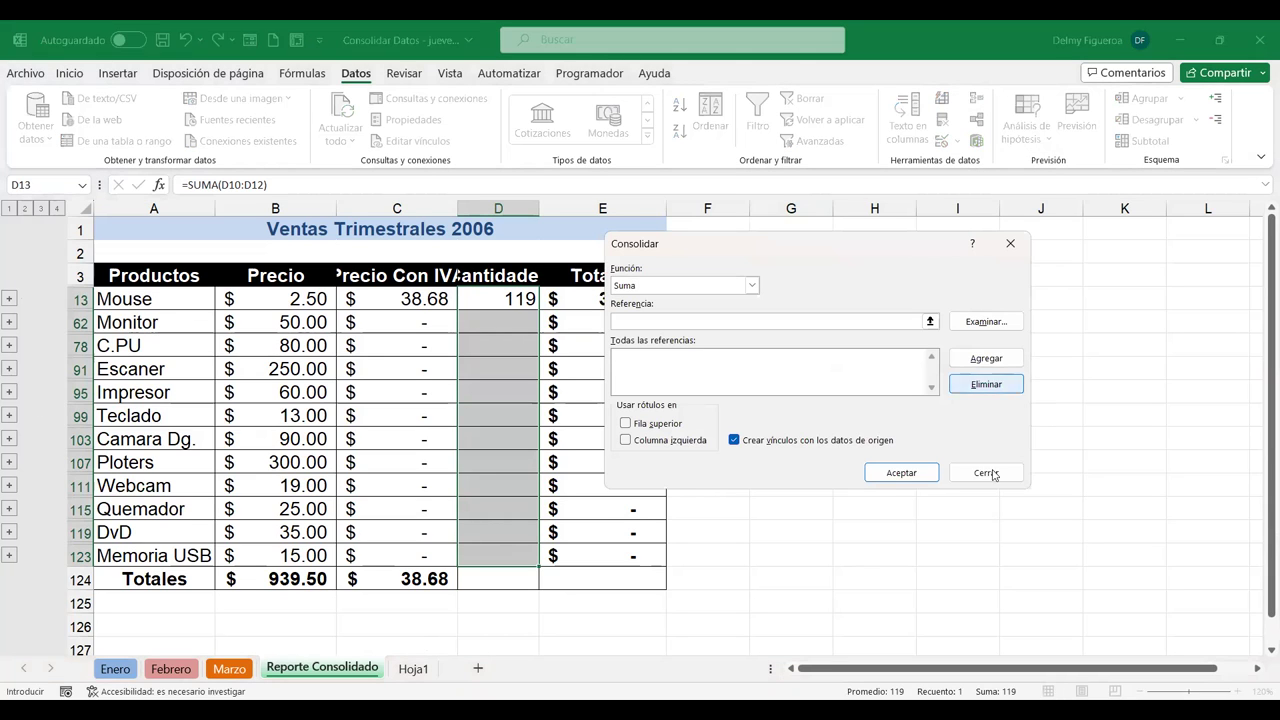
Cancel the file browser, check Febrero and Enero, then reopen Consolidar on D13:D123
click(995, 326)
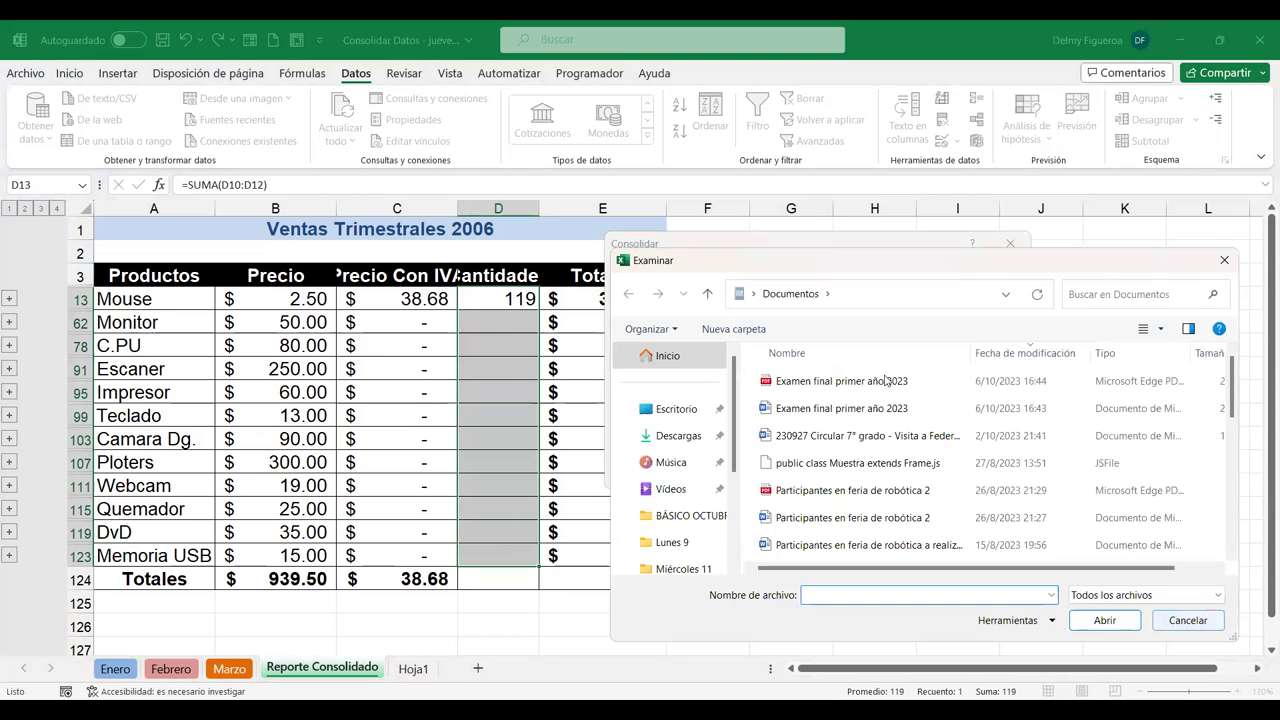
click(1190, 620)
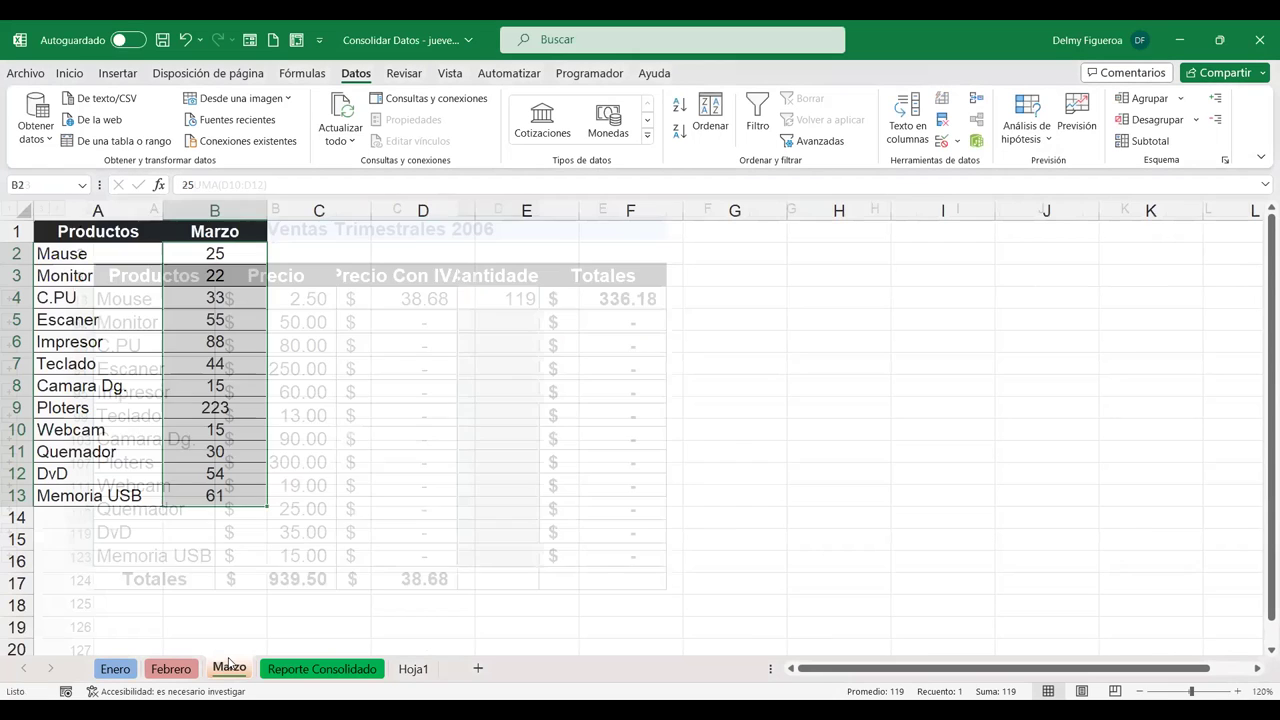
click(170, 669)
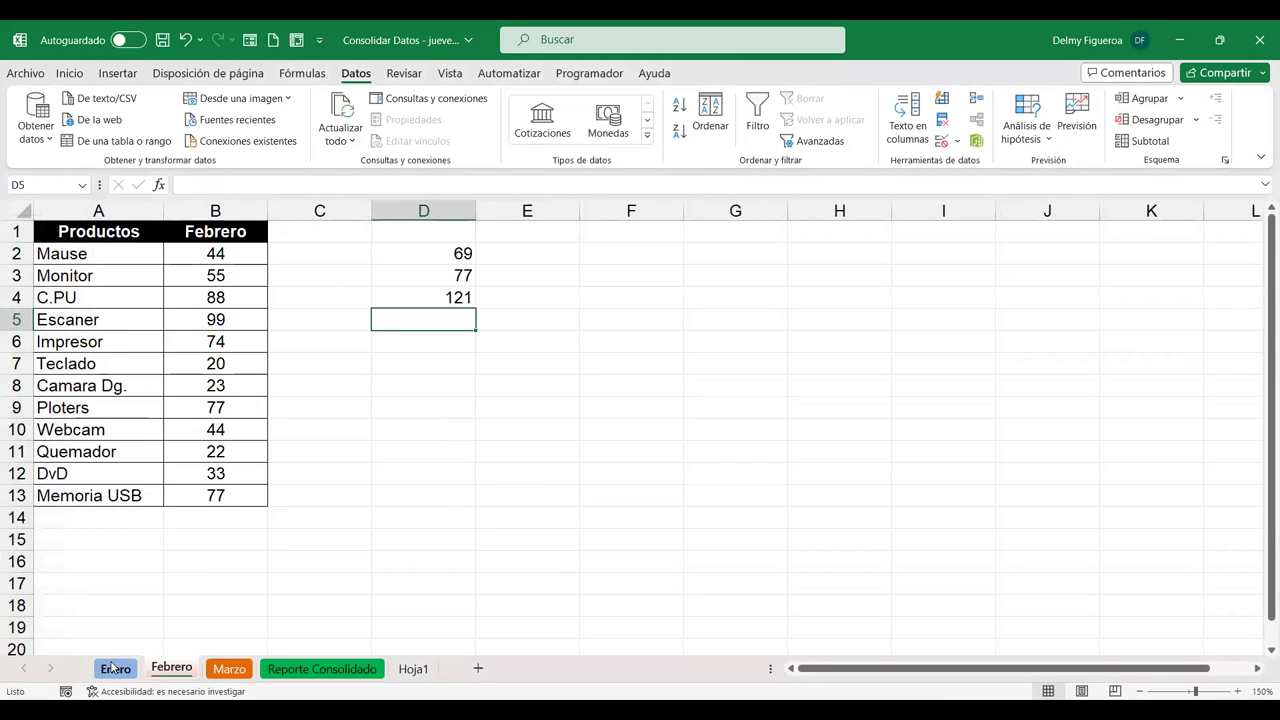
click(113, 668)
click(310, 669)
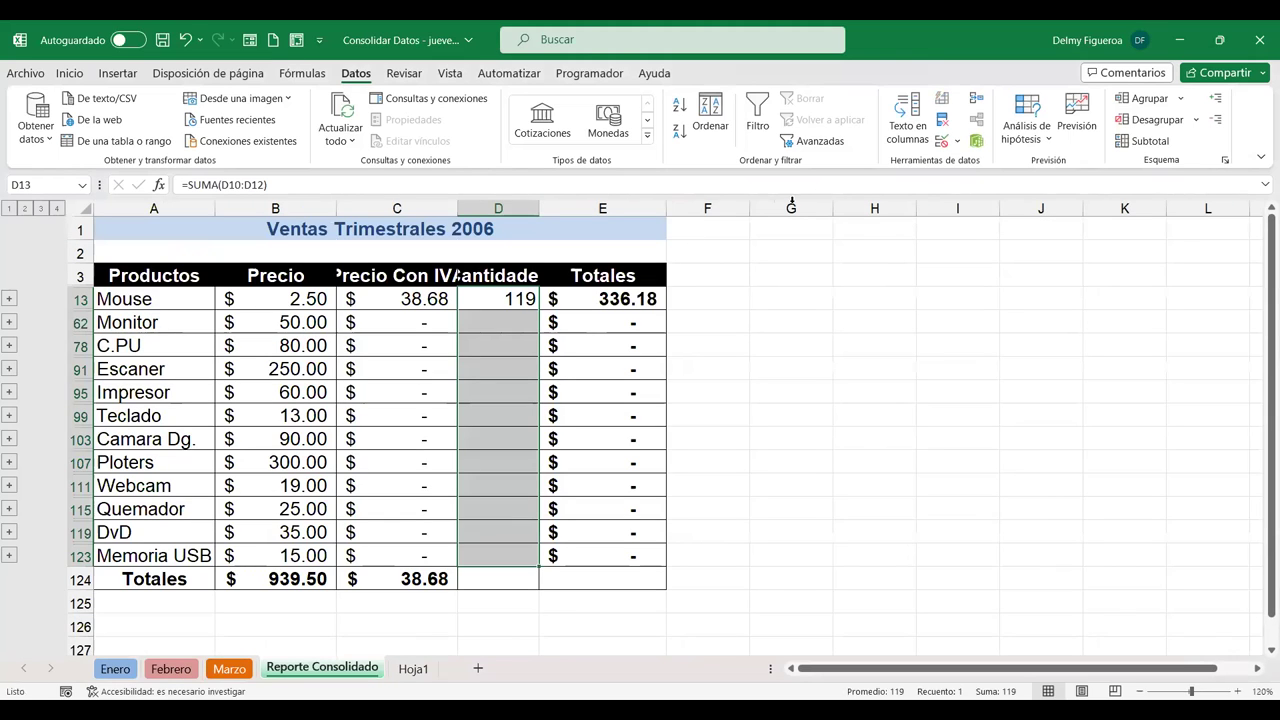
click(486, 302)
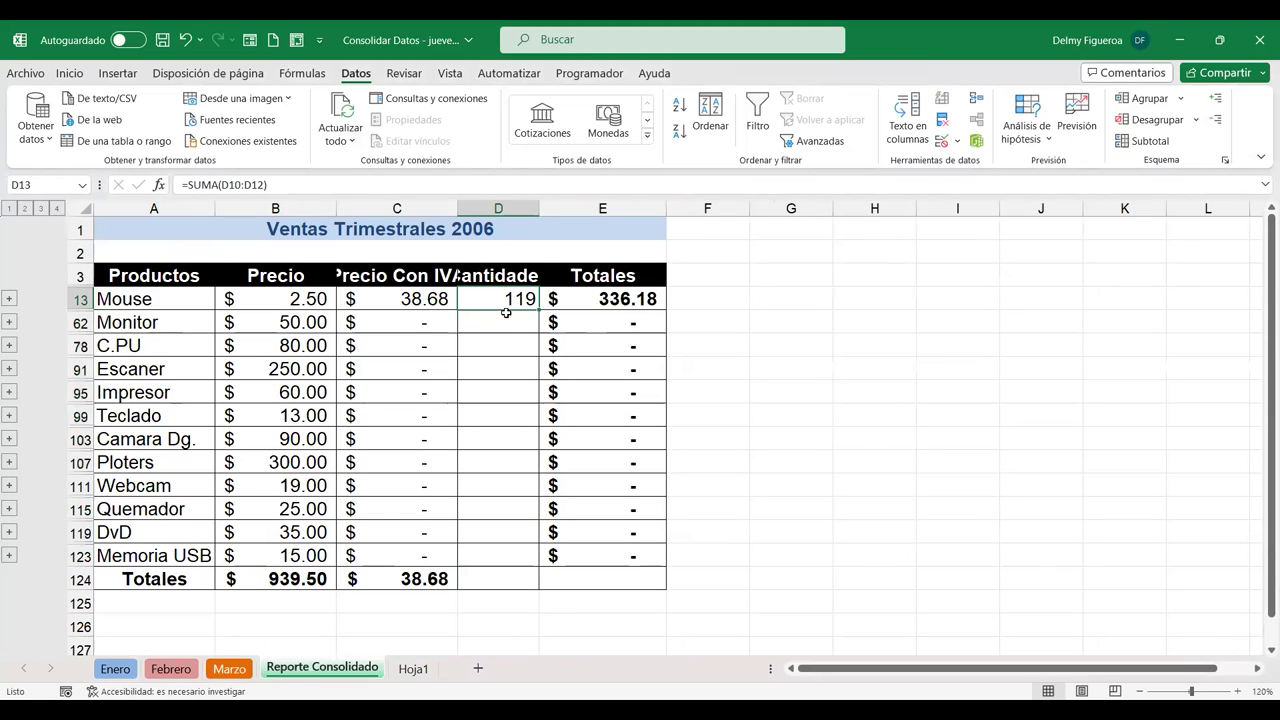
drag(500, 297, 503, 560)
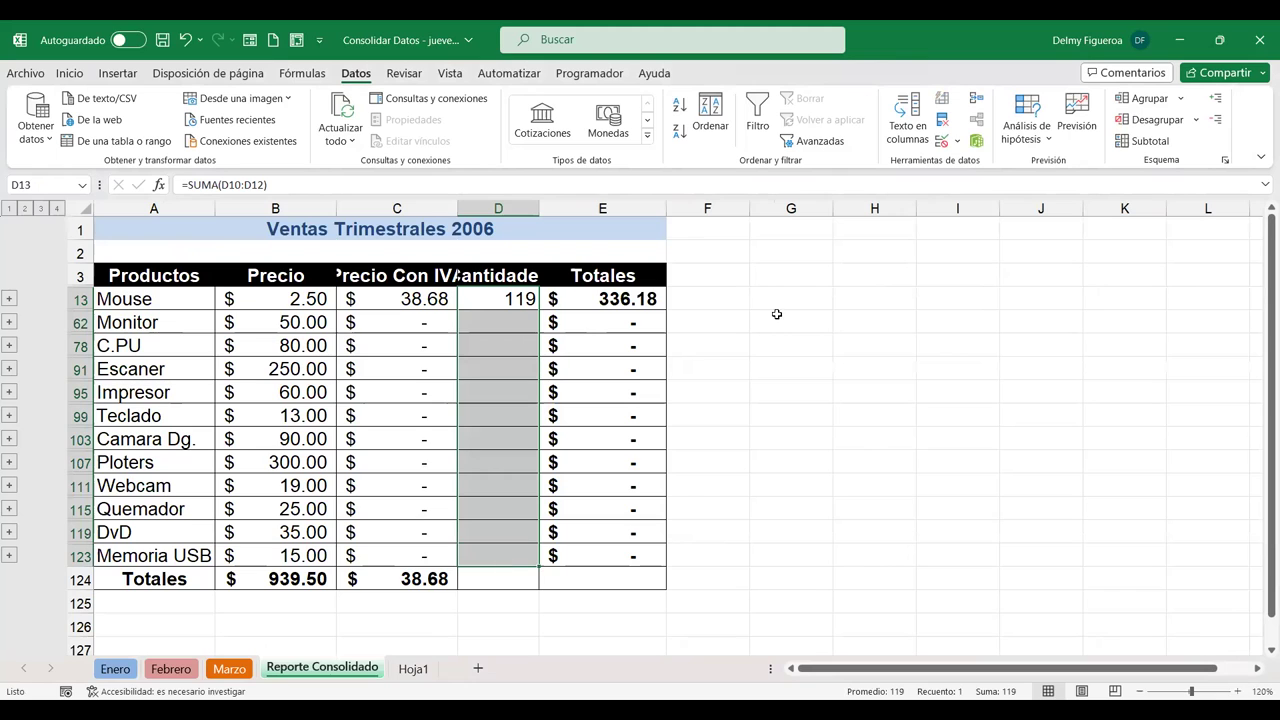
click(976, 98)
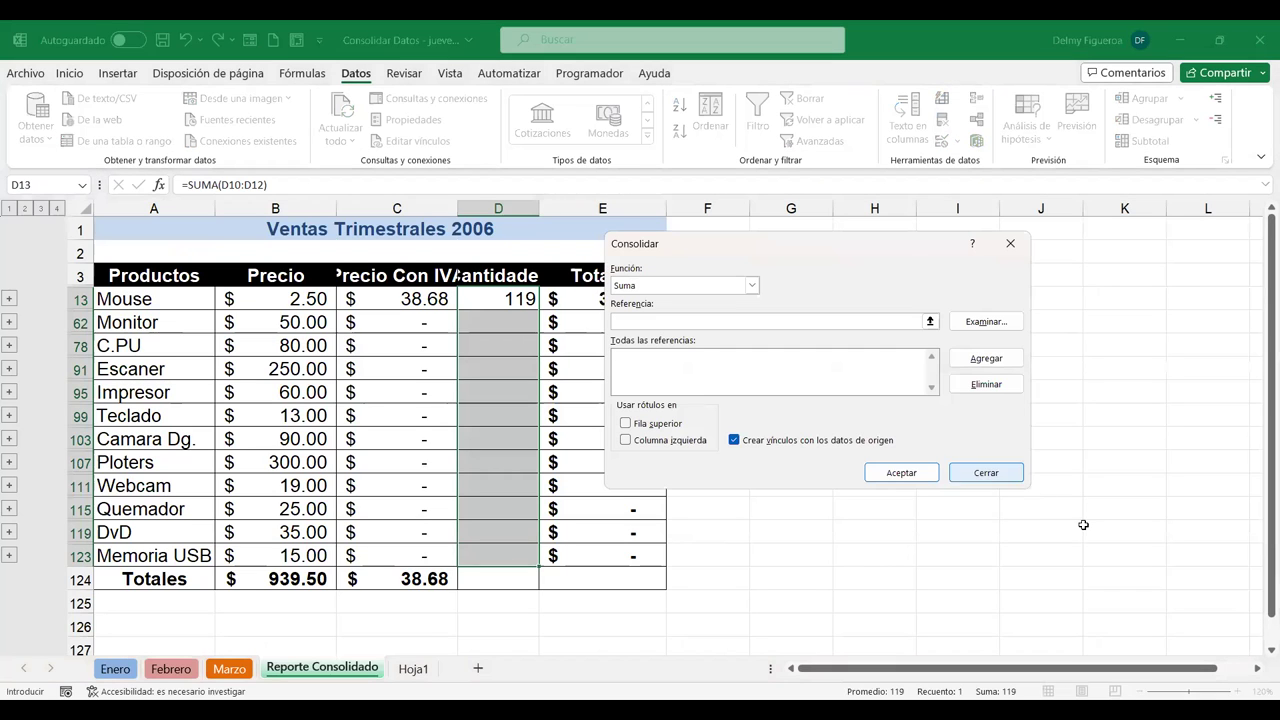
Close Consolidar, clear the Cantidad cells D13:D103, then select D13:D124
click(986, 472)
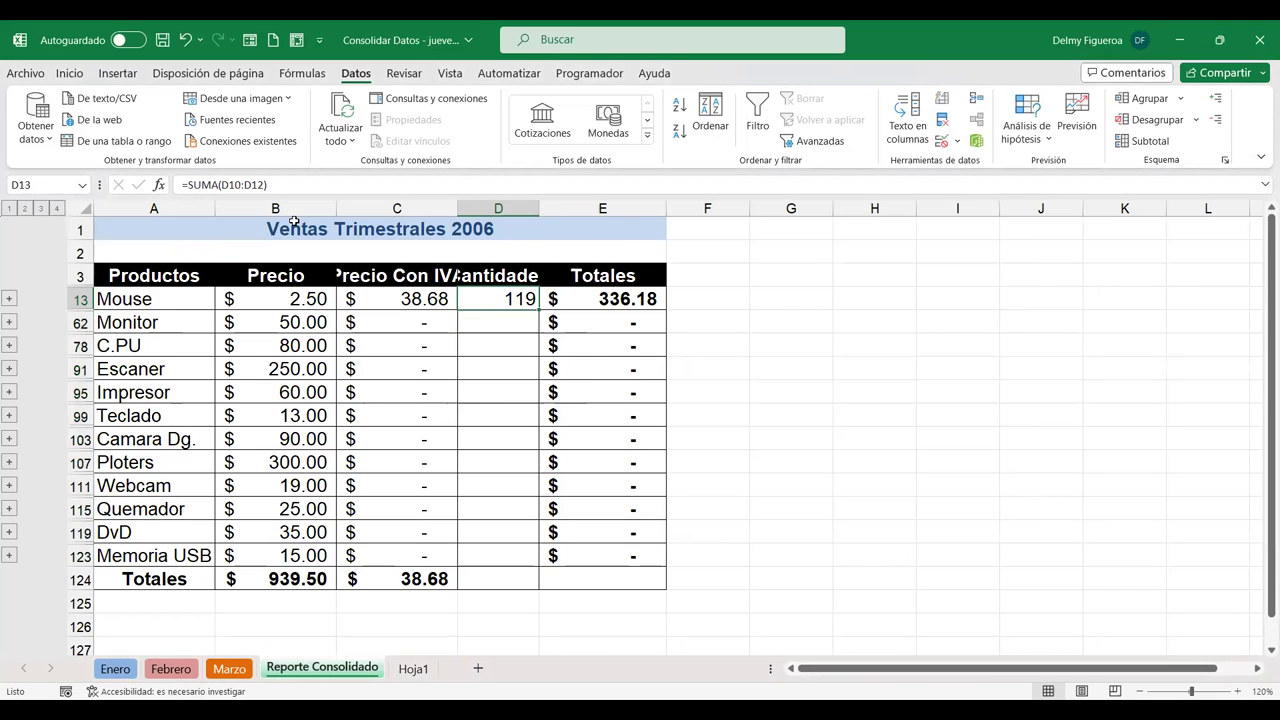
drag(540, 313, 535, 328)
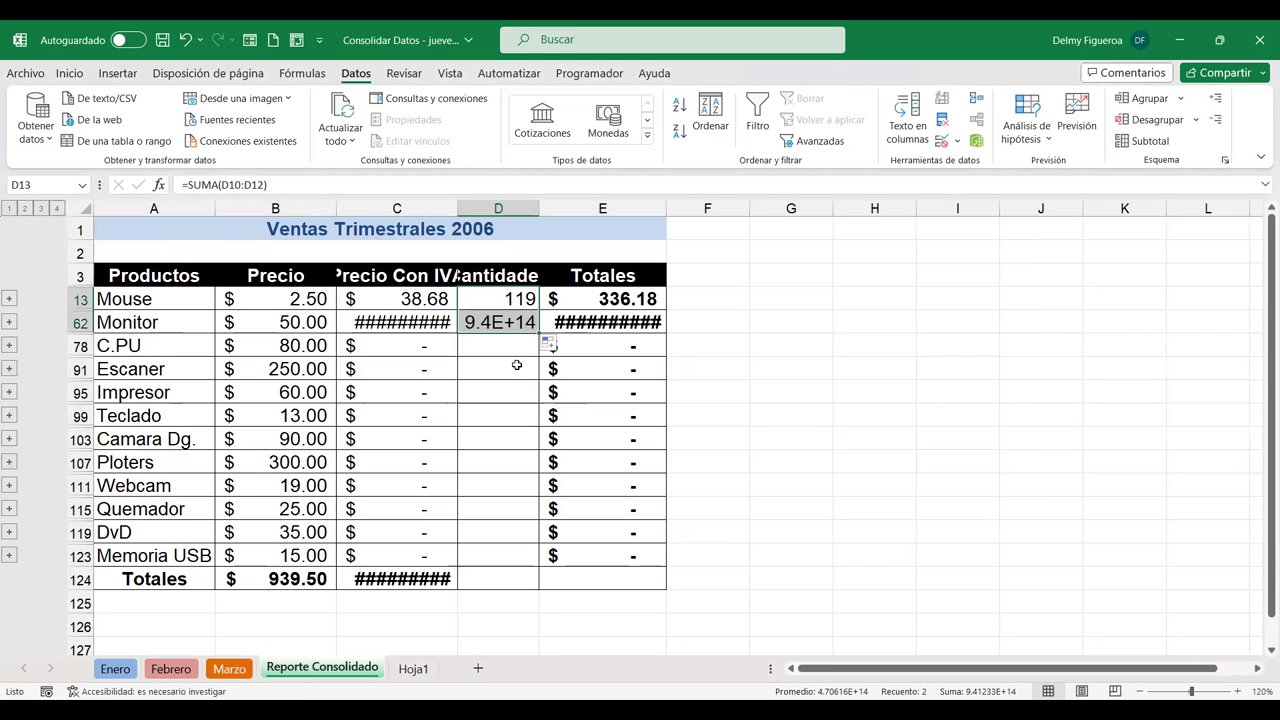
click(519, 300)
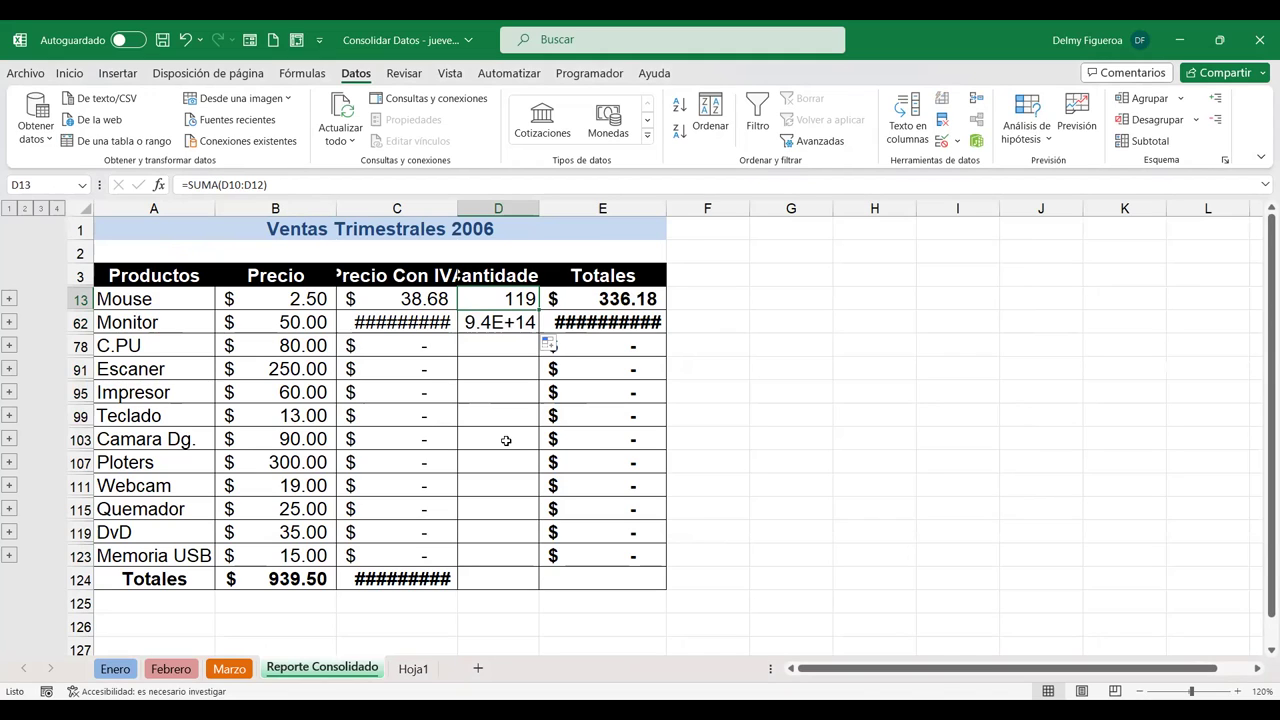
drag(510, 298, 506, 440)
key(Delete)
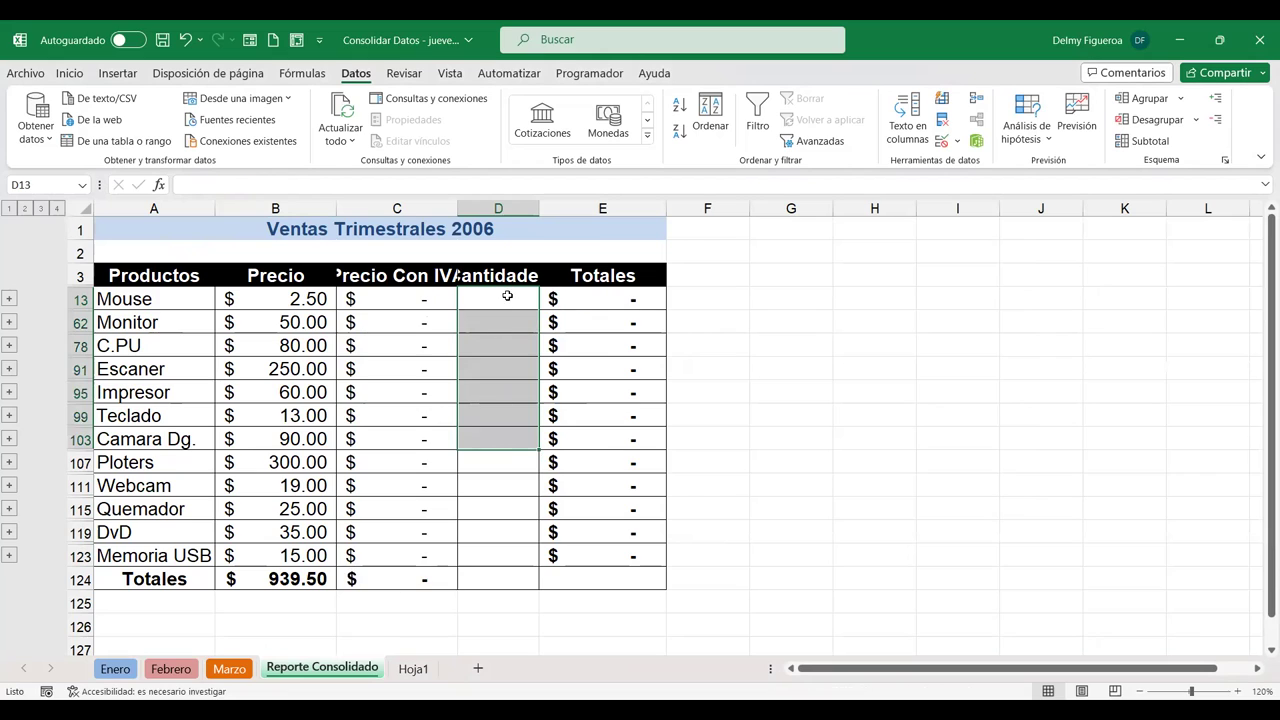
drag(506, 298, 509, 570)
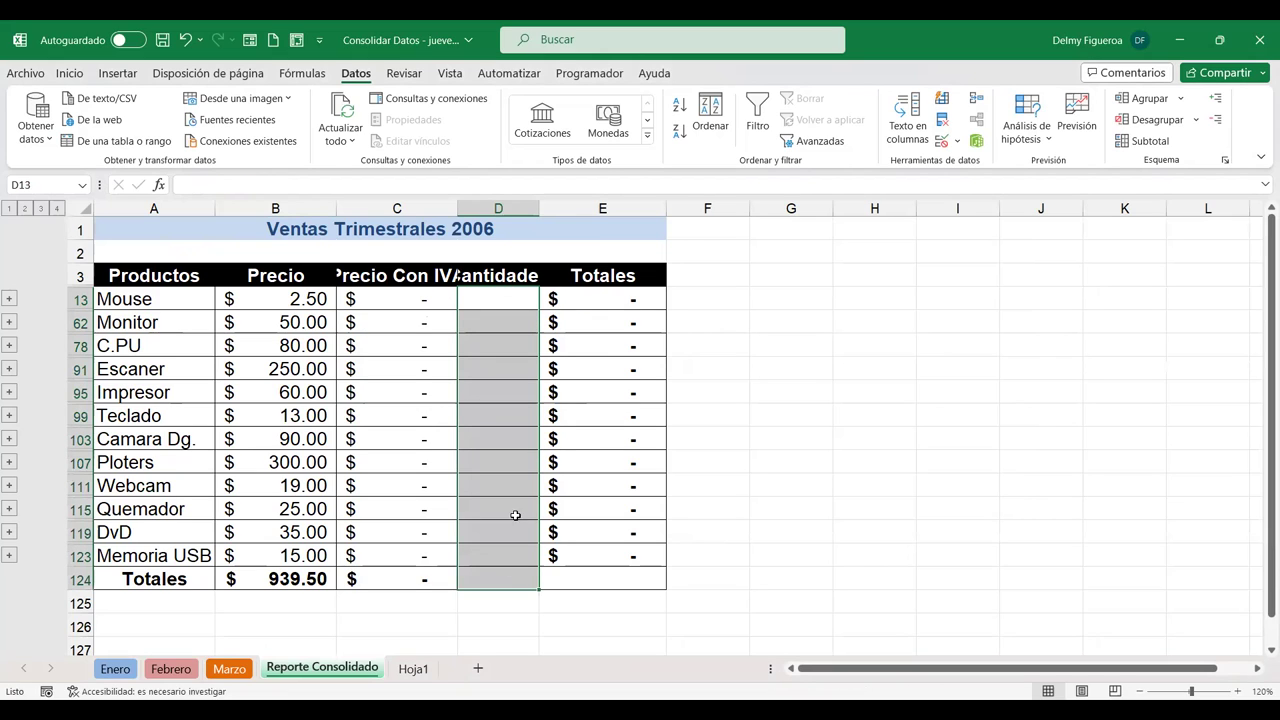
Run Consolidar with an empty reference list, dismiss the warning, and peek at Mouse's detail rows
click(984, 101)
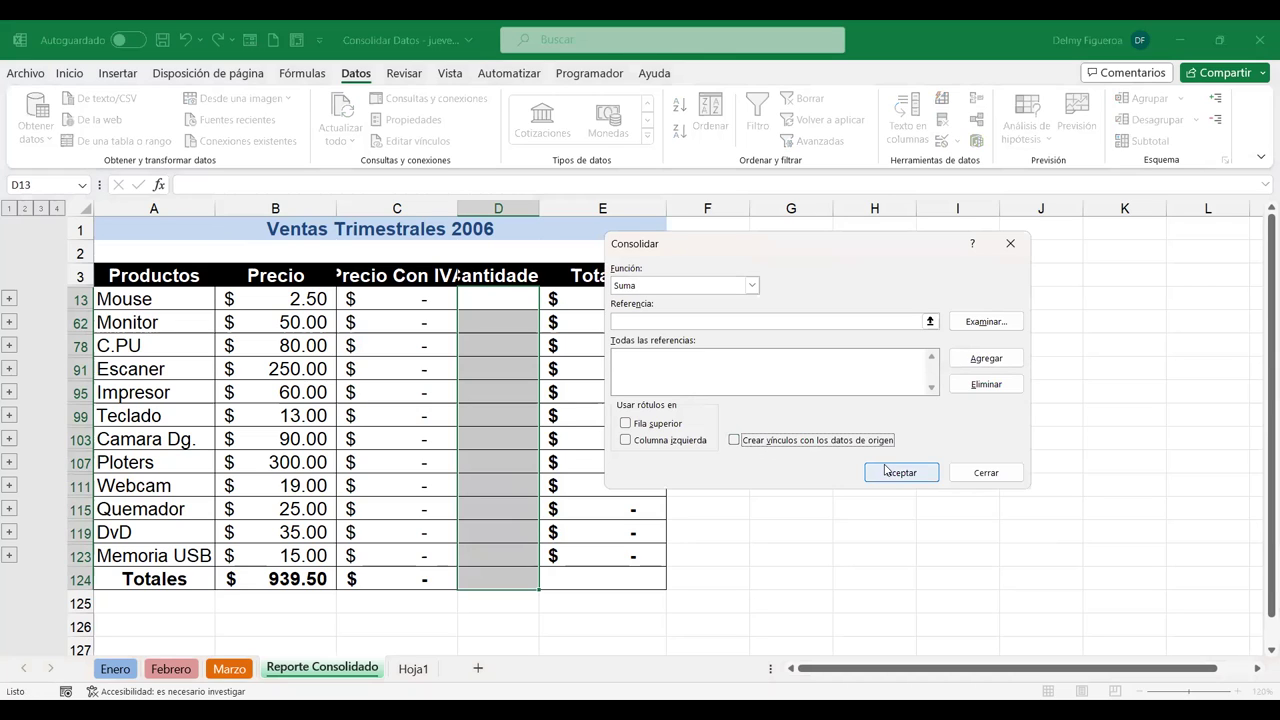
click(886, 470)
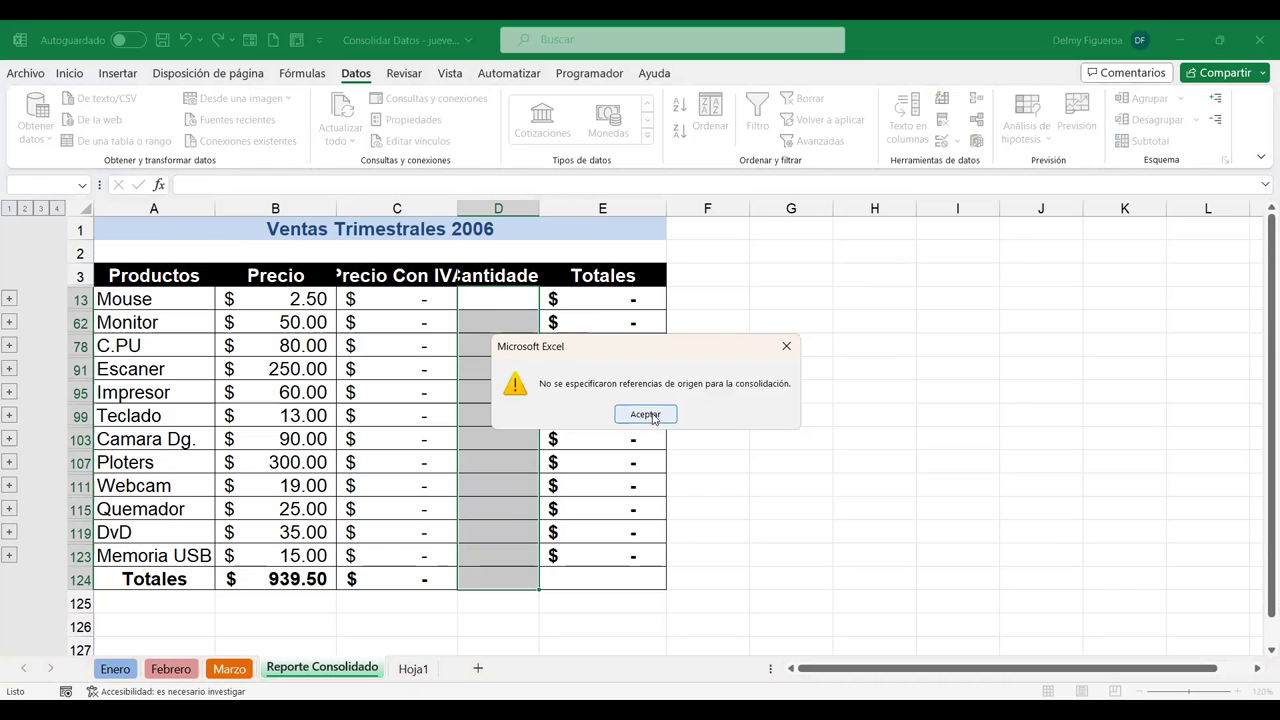
click(655, 416)
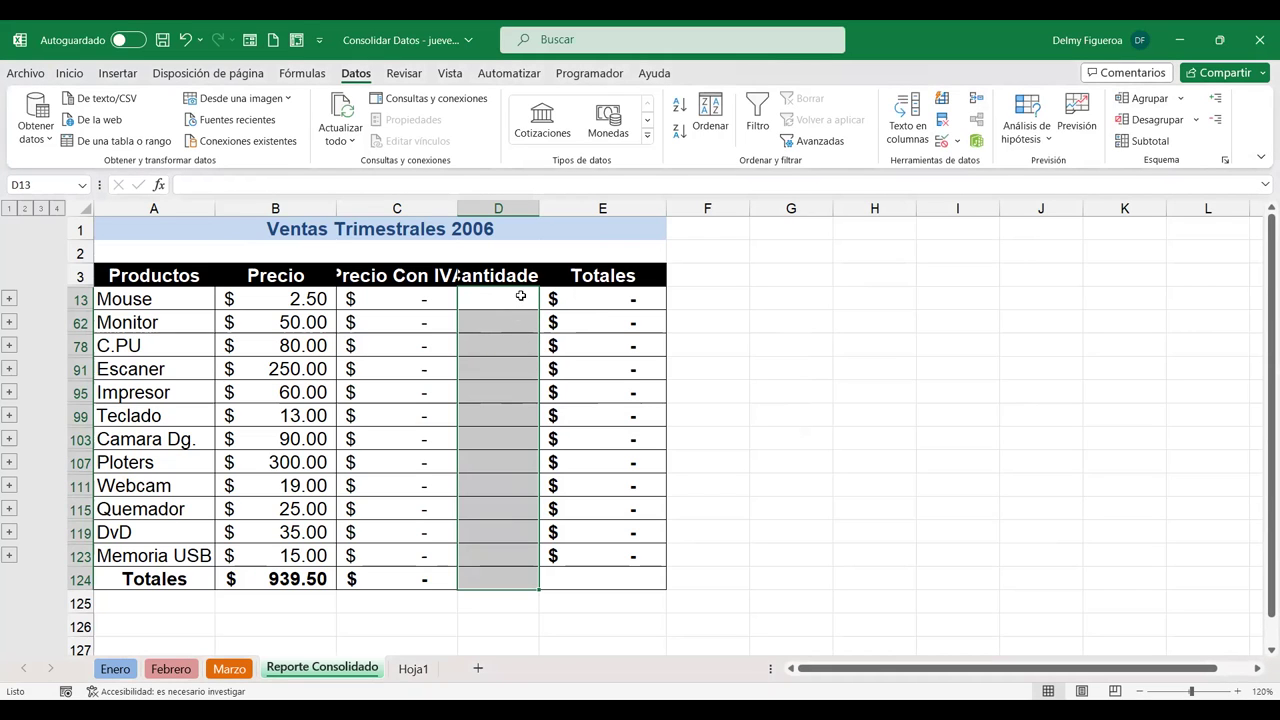
click(8, 299)
click(8, 508)
Reselect Cantidad D13:D123 and reopen Consolidar set to Suma with source linking off
click(980, 104)
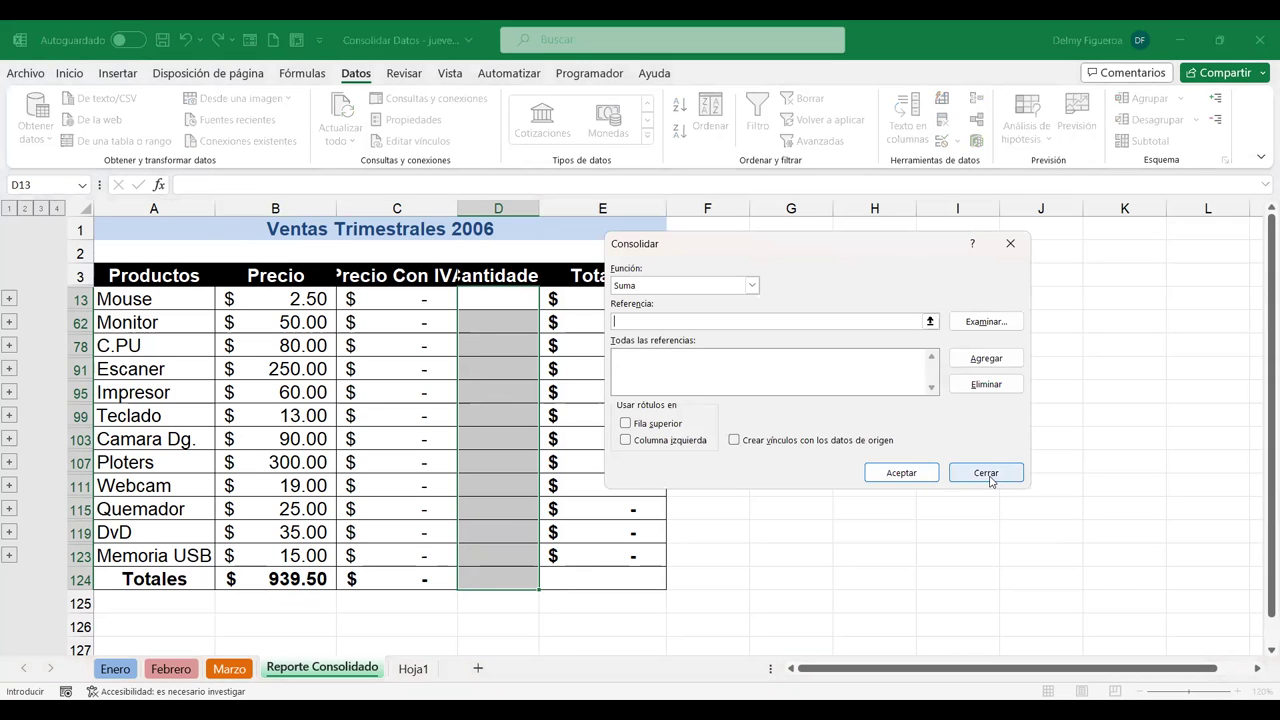
click(987, 475)
drag(498, 296, 490, 550)
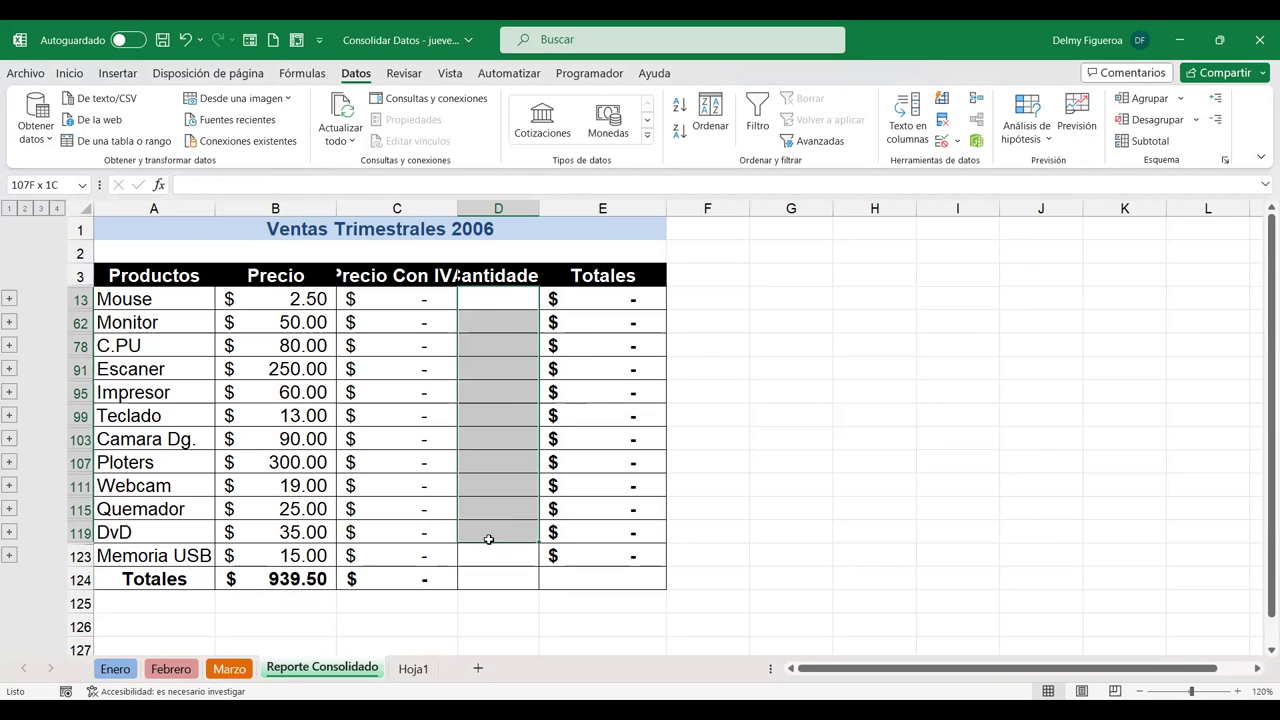
click(977, 103)
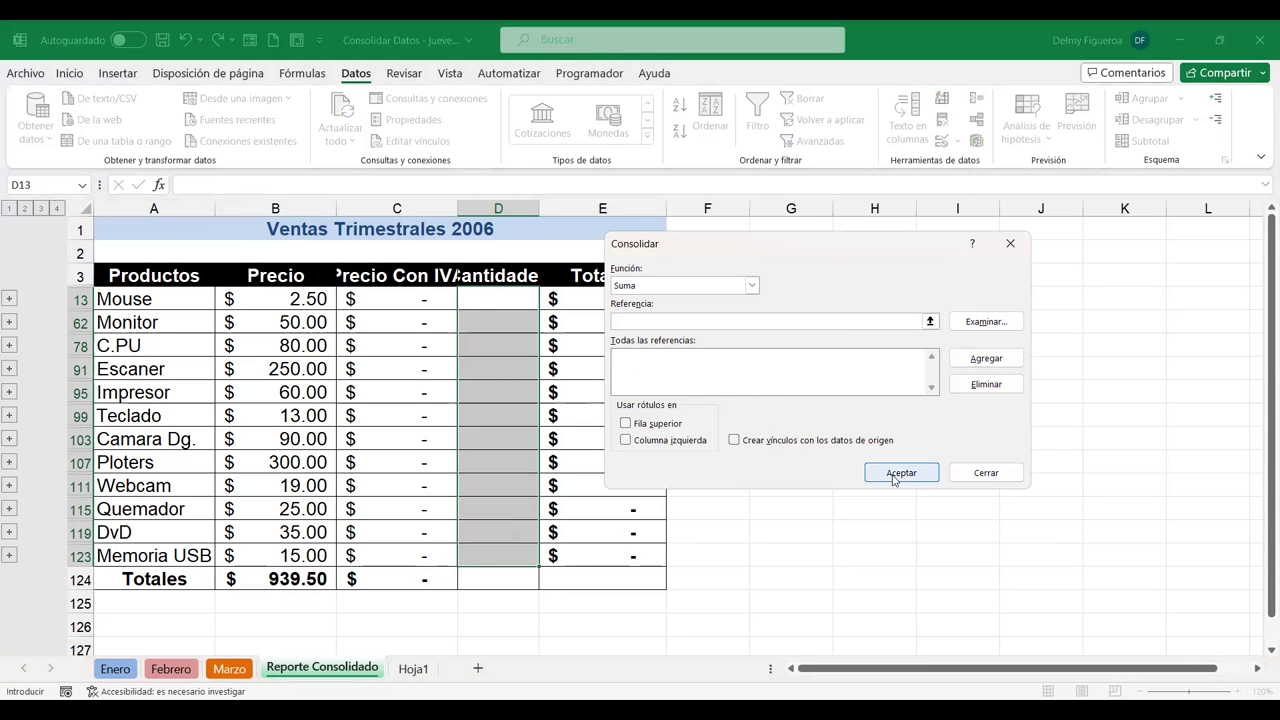
key(Escape)
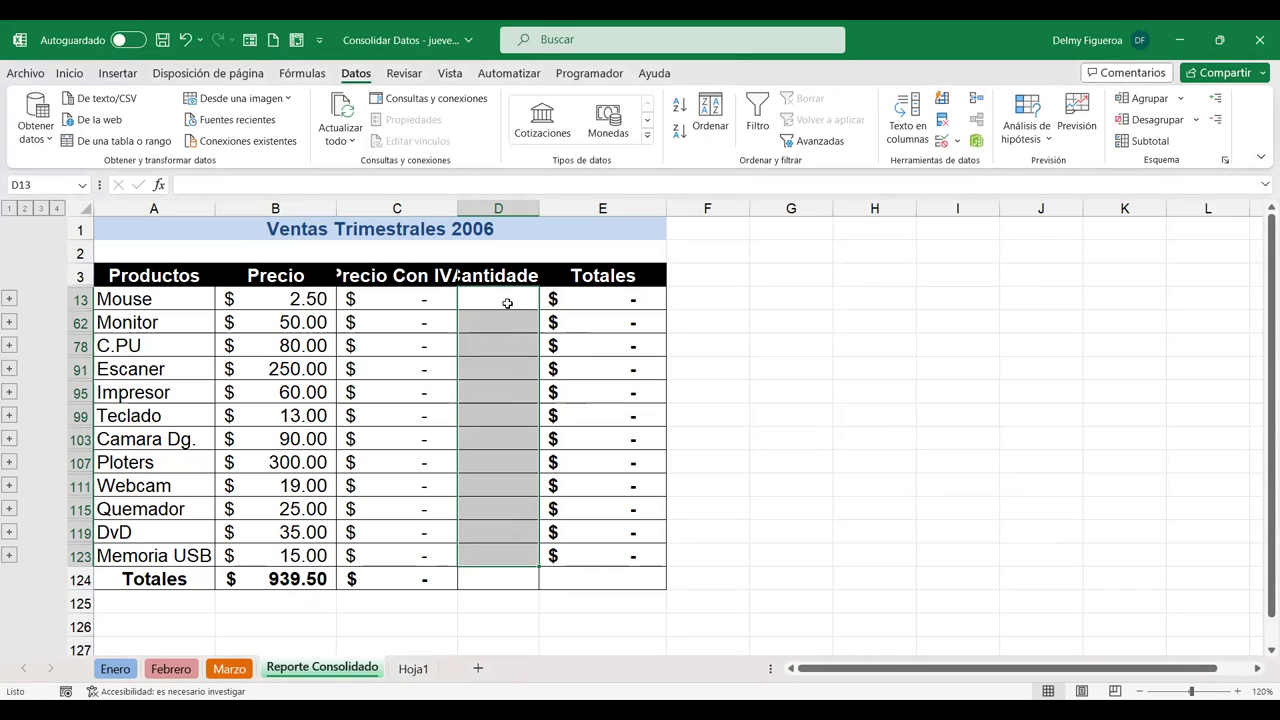
click(977, 106)
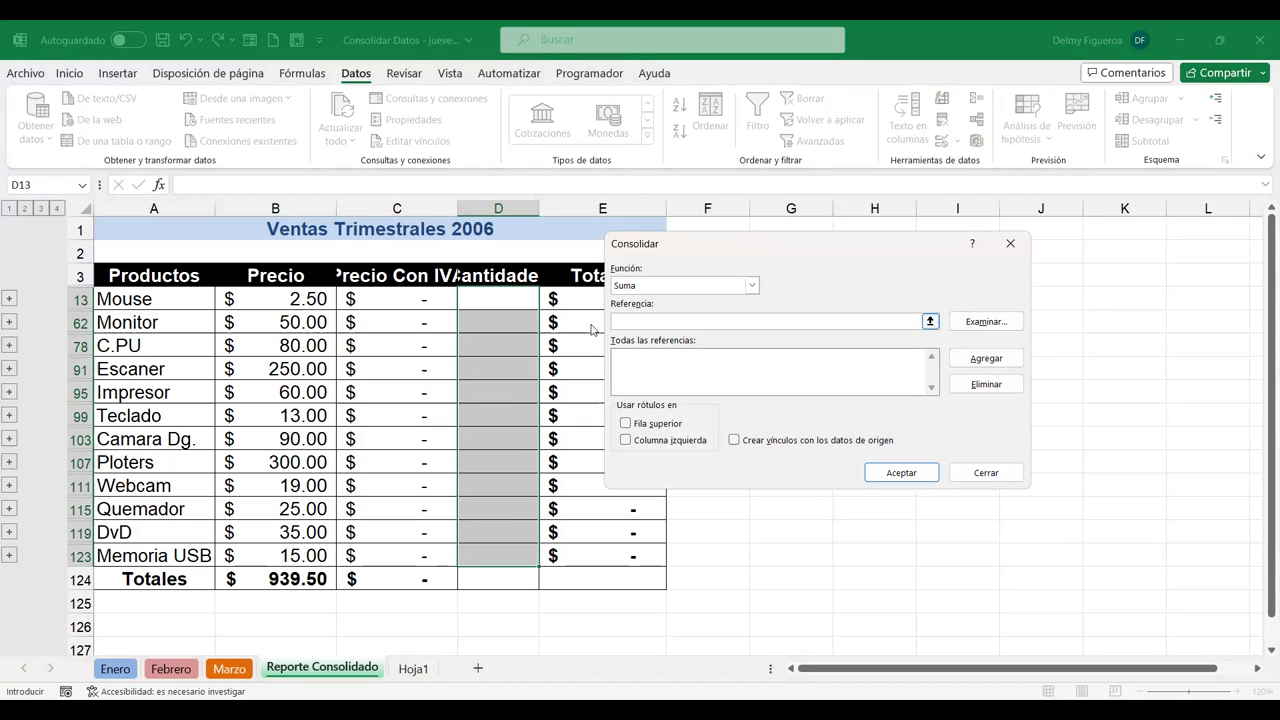
Add Marzo, Febrero and Enero $B$2:$B$13 references and apply the Suma, giving Mouse 119
click(229, 668)
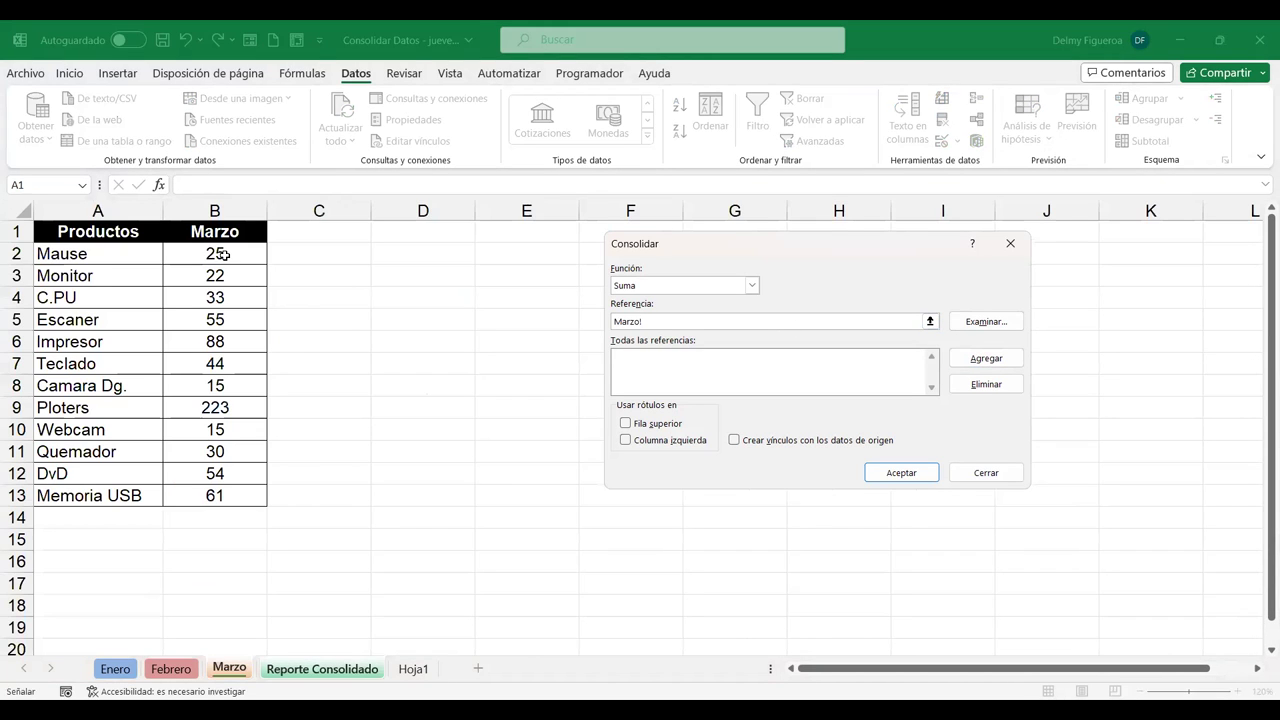
drag(229, 473, 228, 496)
click(987, 359)
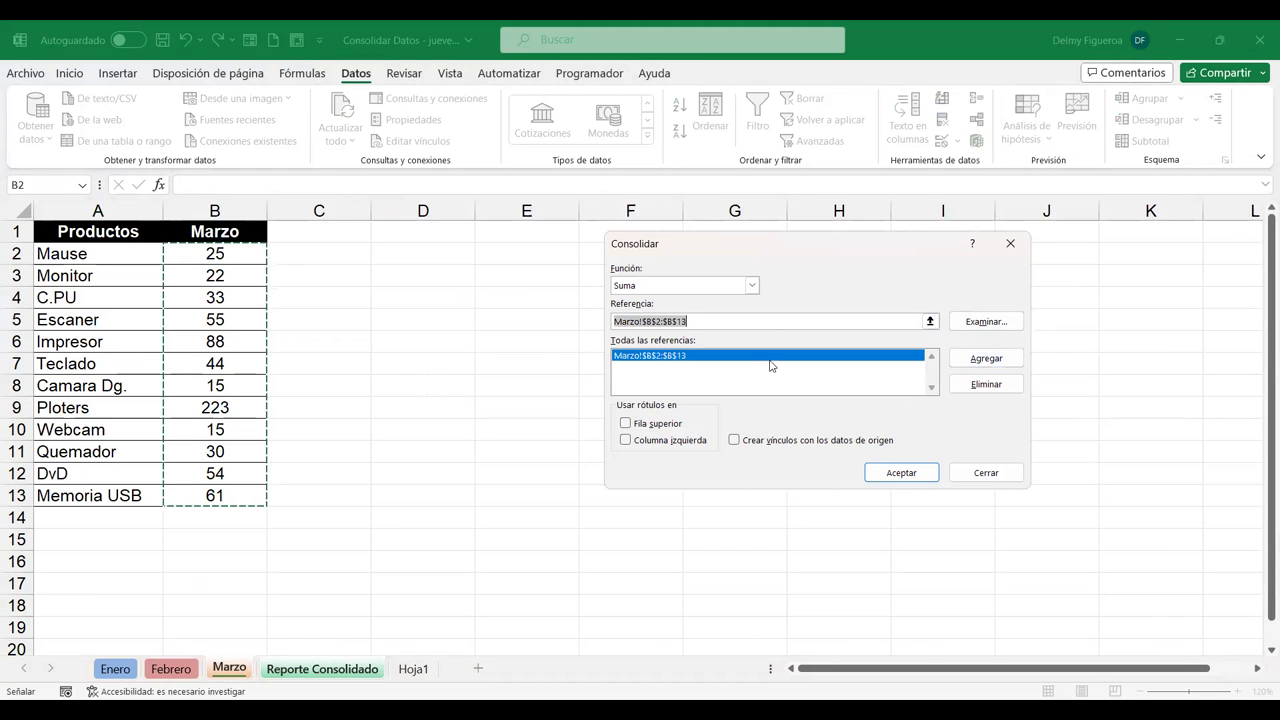
click(173, 669)
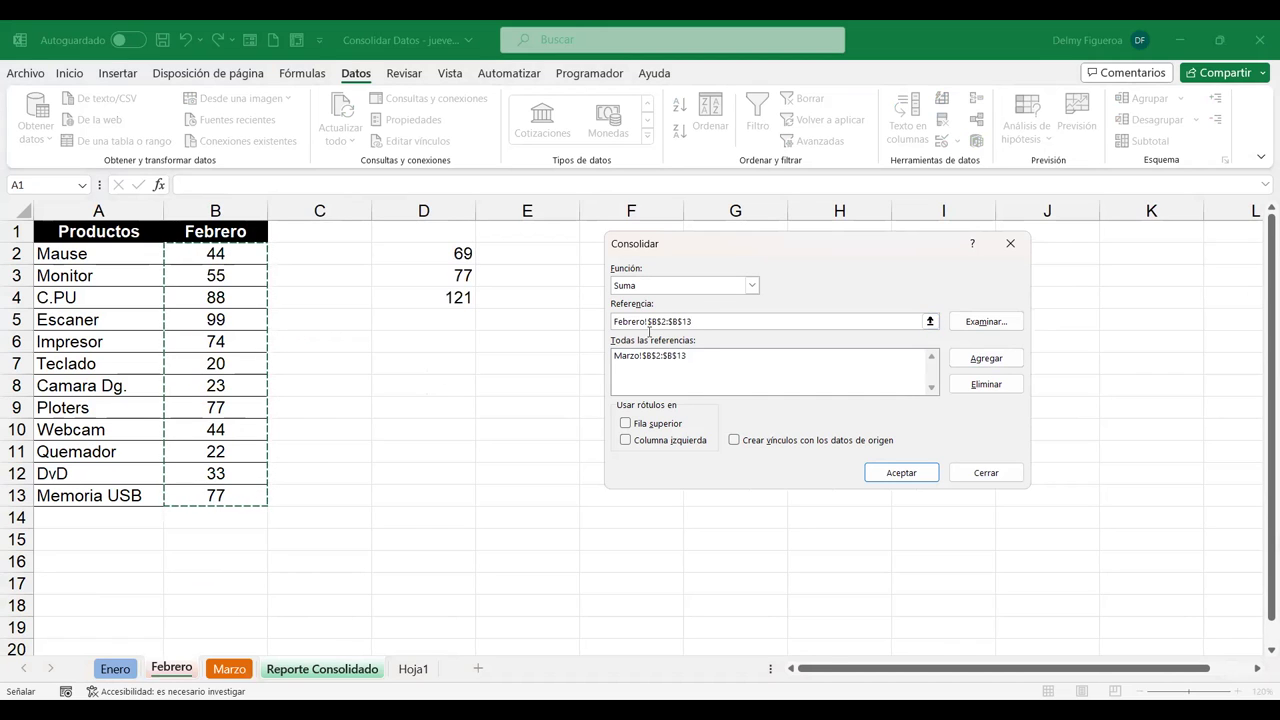
click(986, 358)
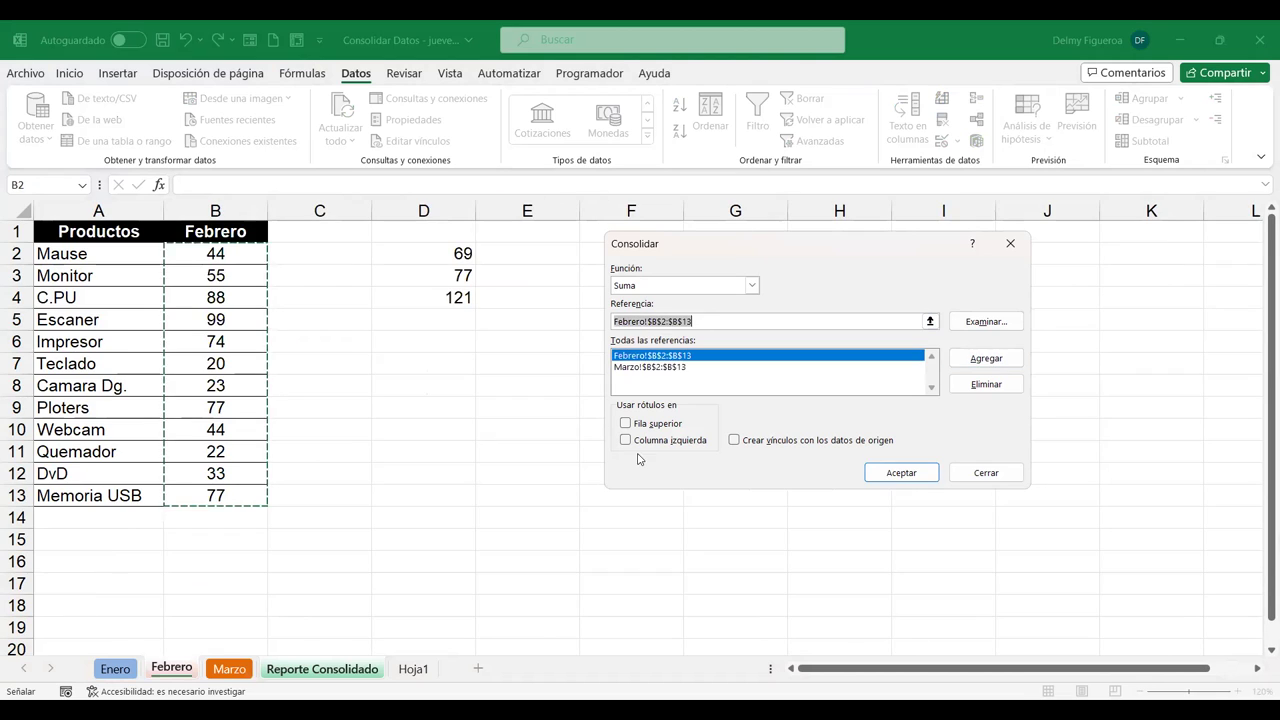
click(115, 669)
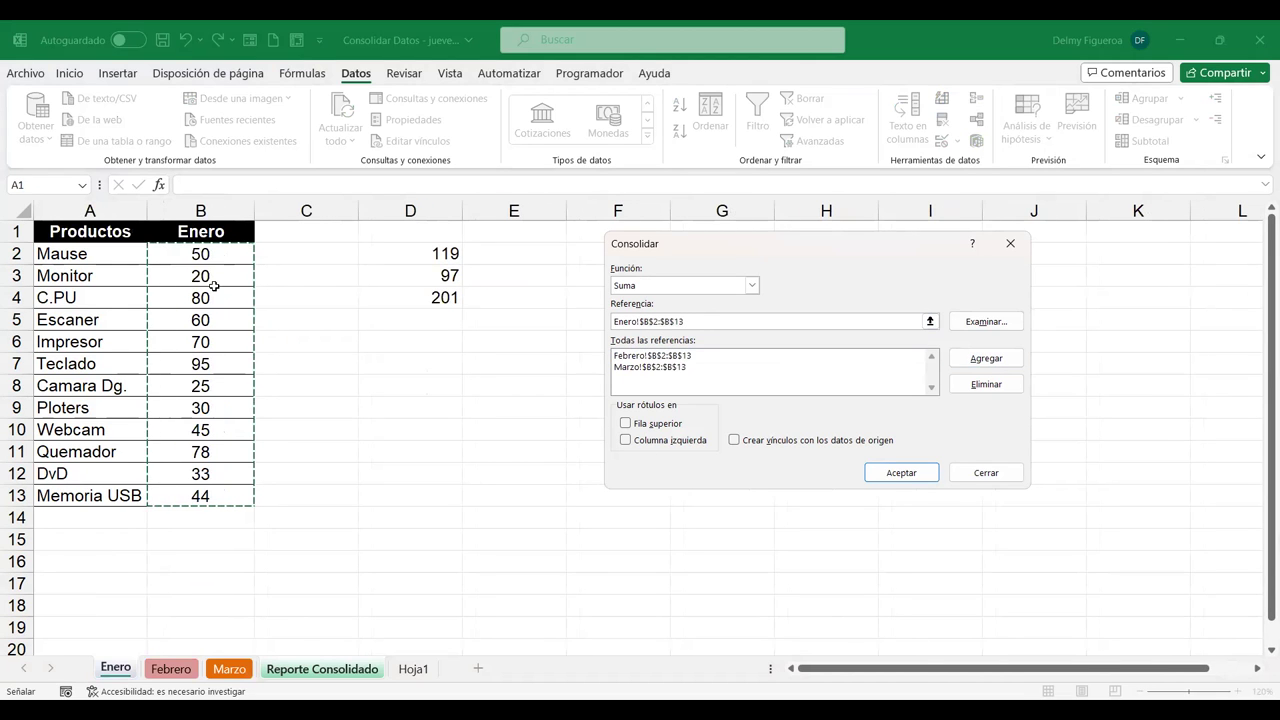
click(1019, 358)
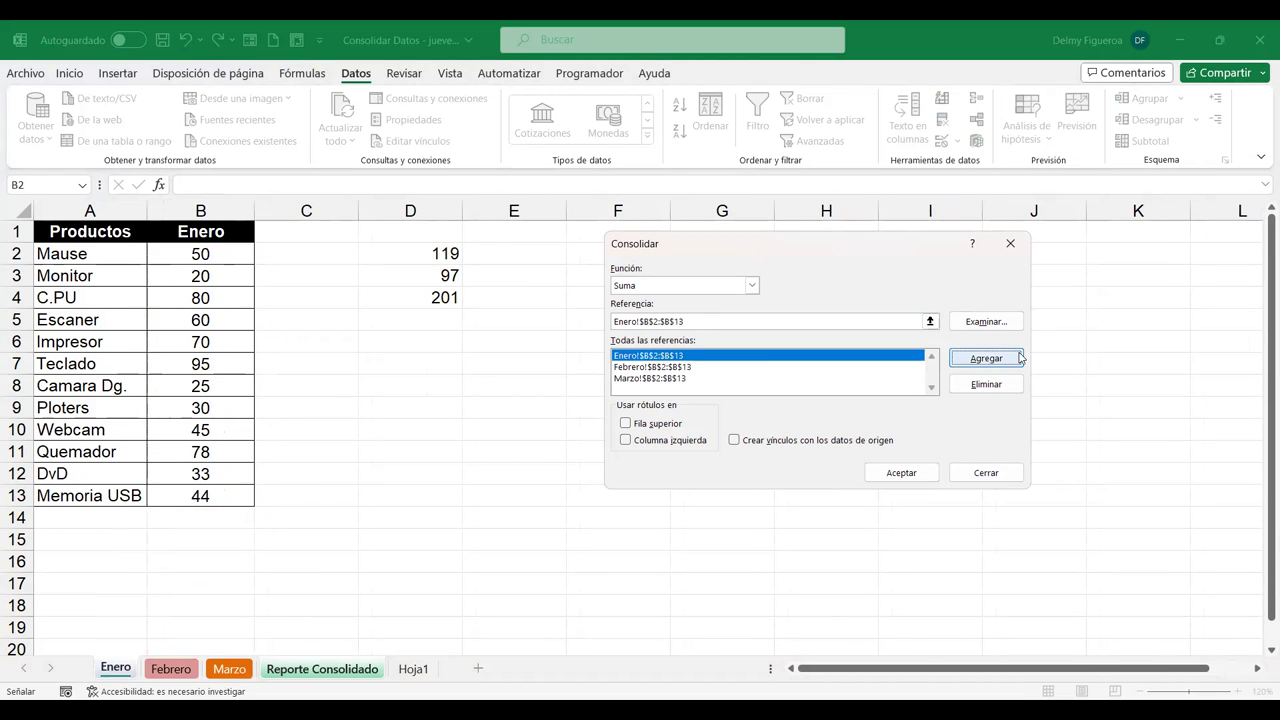
click(915, 474)
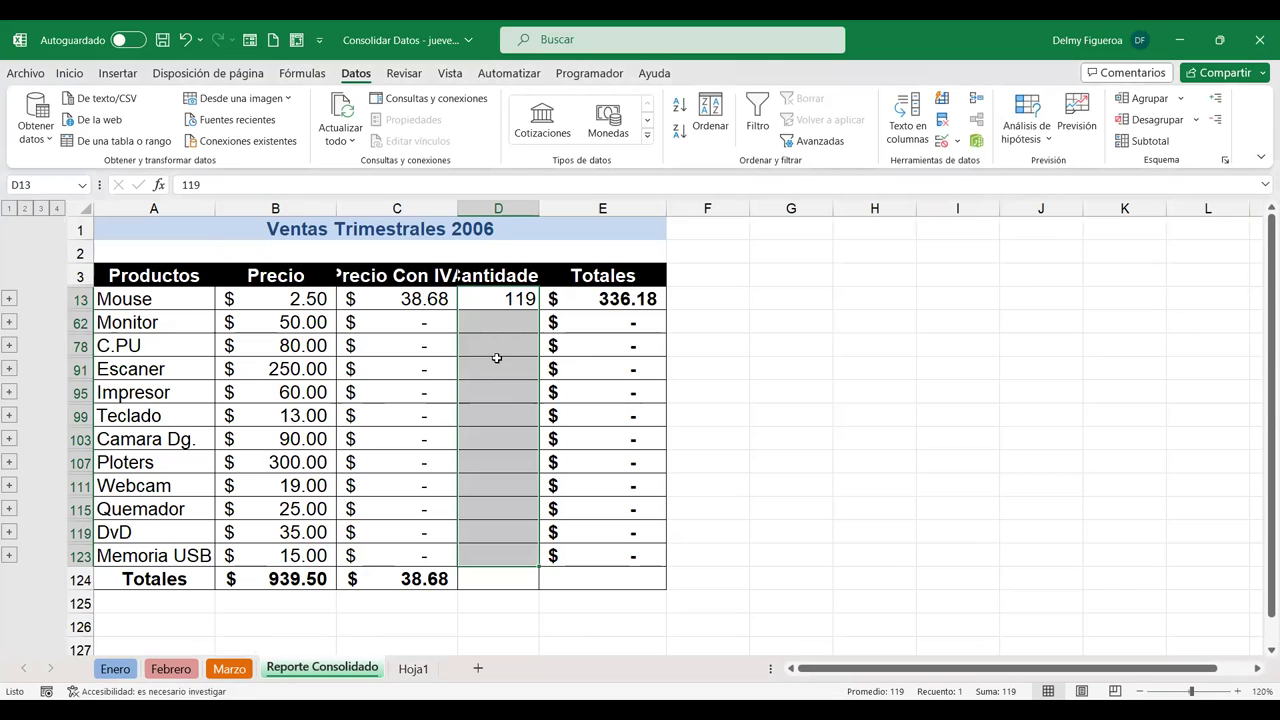
click(8, 300)
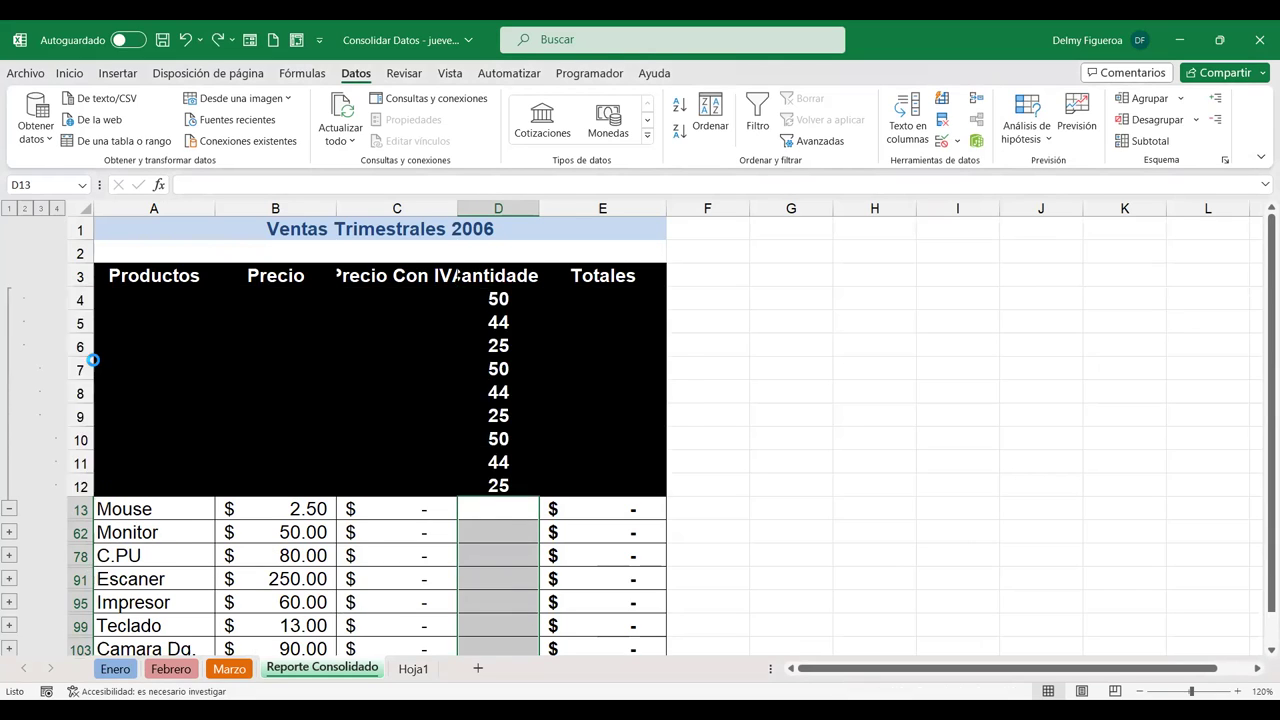
key(ctrl+Page_Down)
key(ctrl+Page_Up)
key(ctrl+Page_Up)
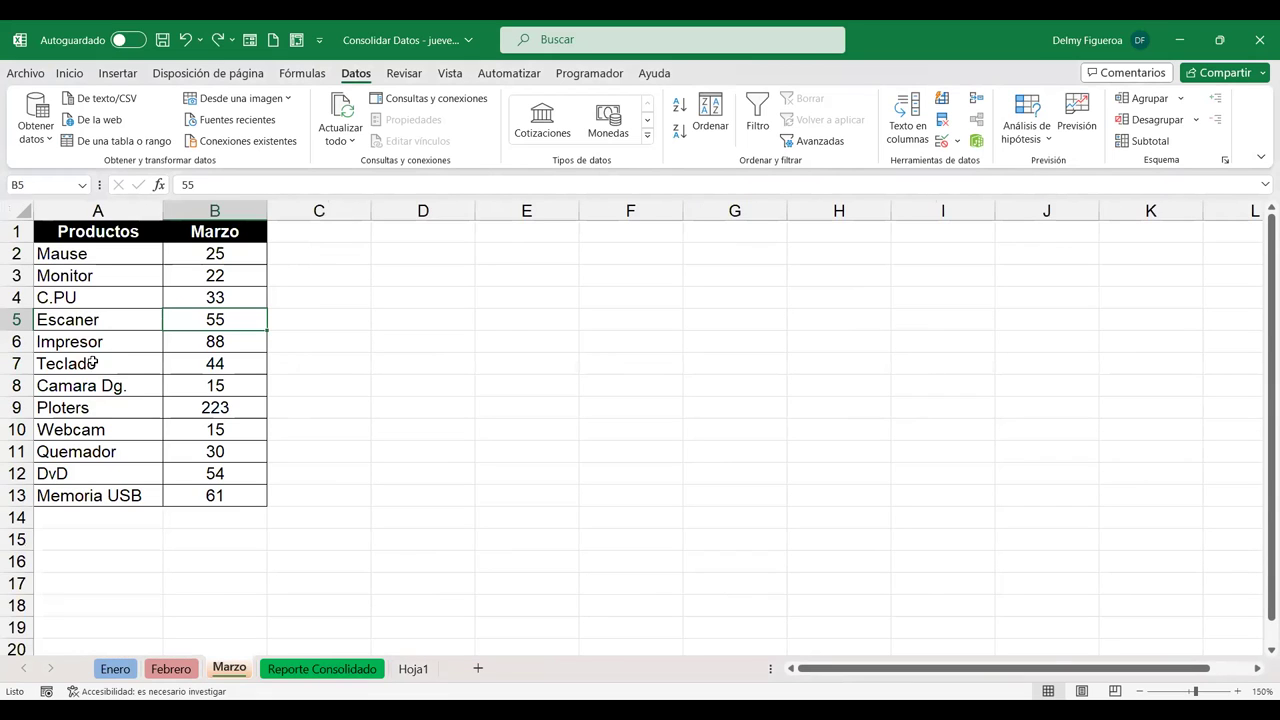
click(330, 668)
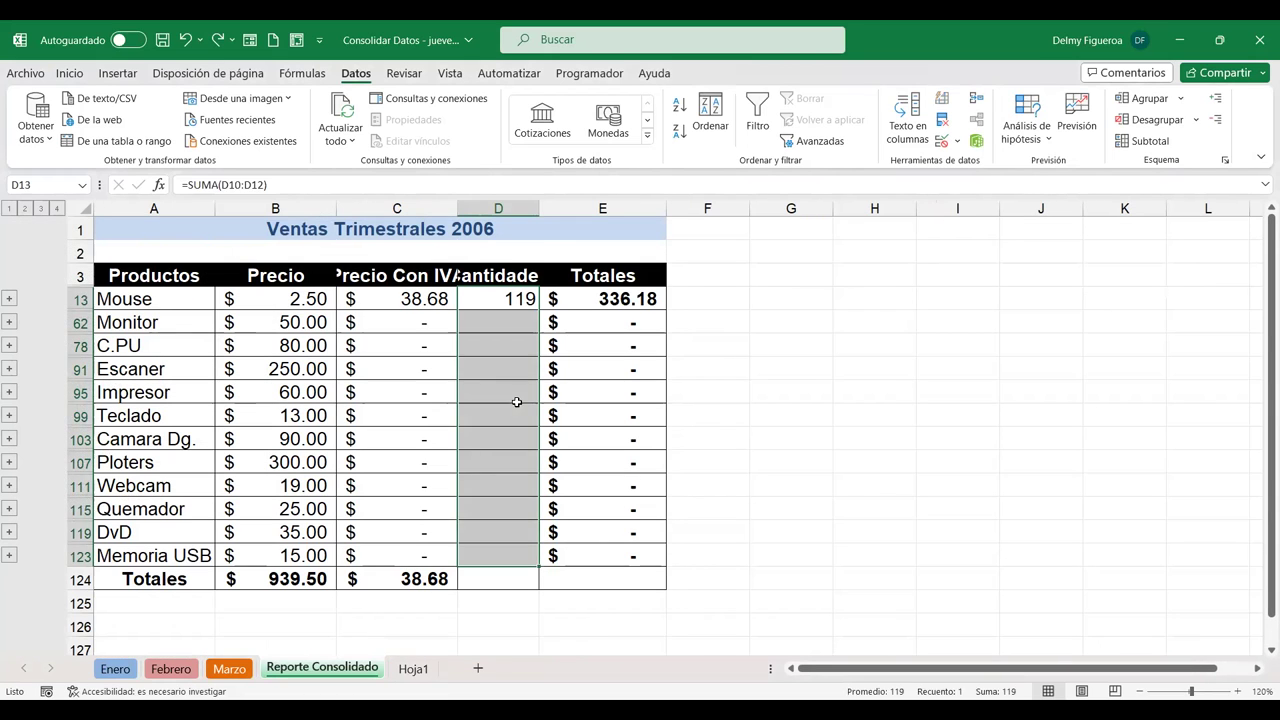
key(ctrl+Page_Up)
key(ctrl+Page_Up)
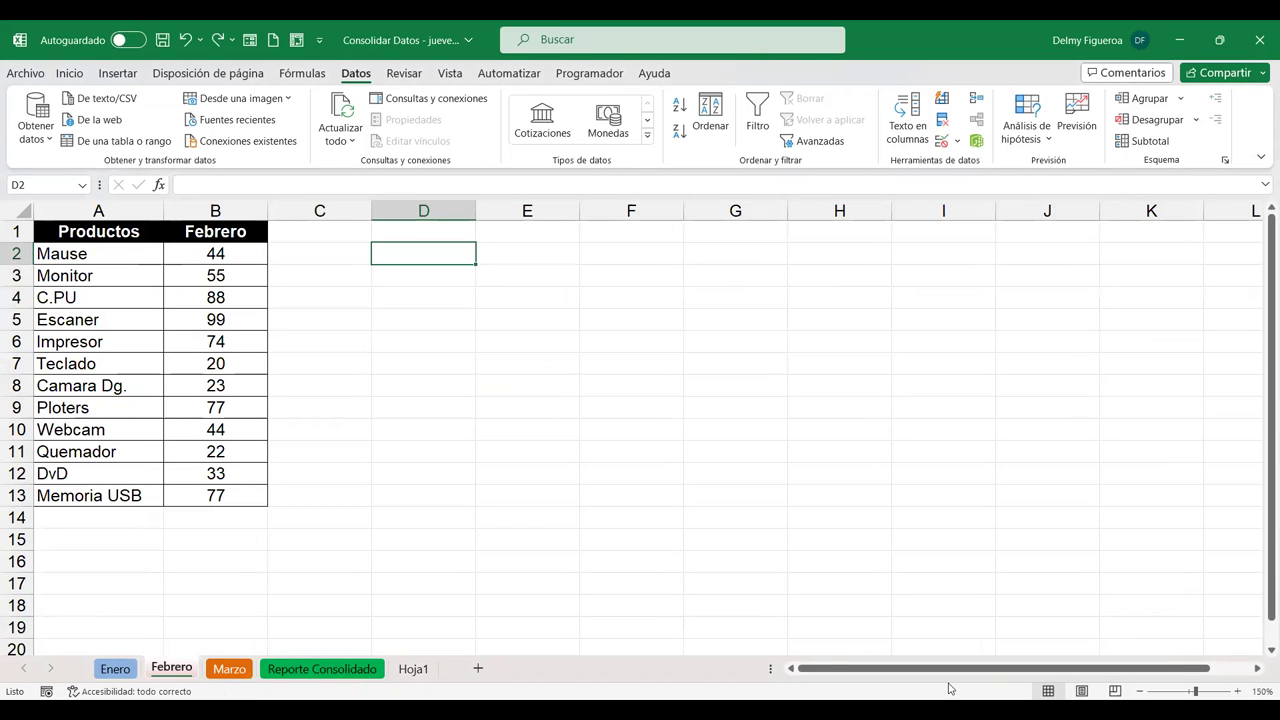
click(385, 497)
click(322, 668)
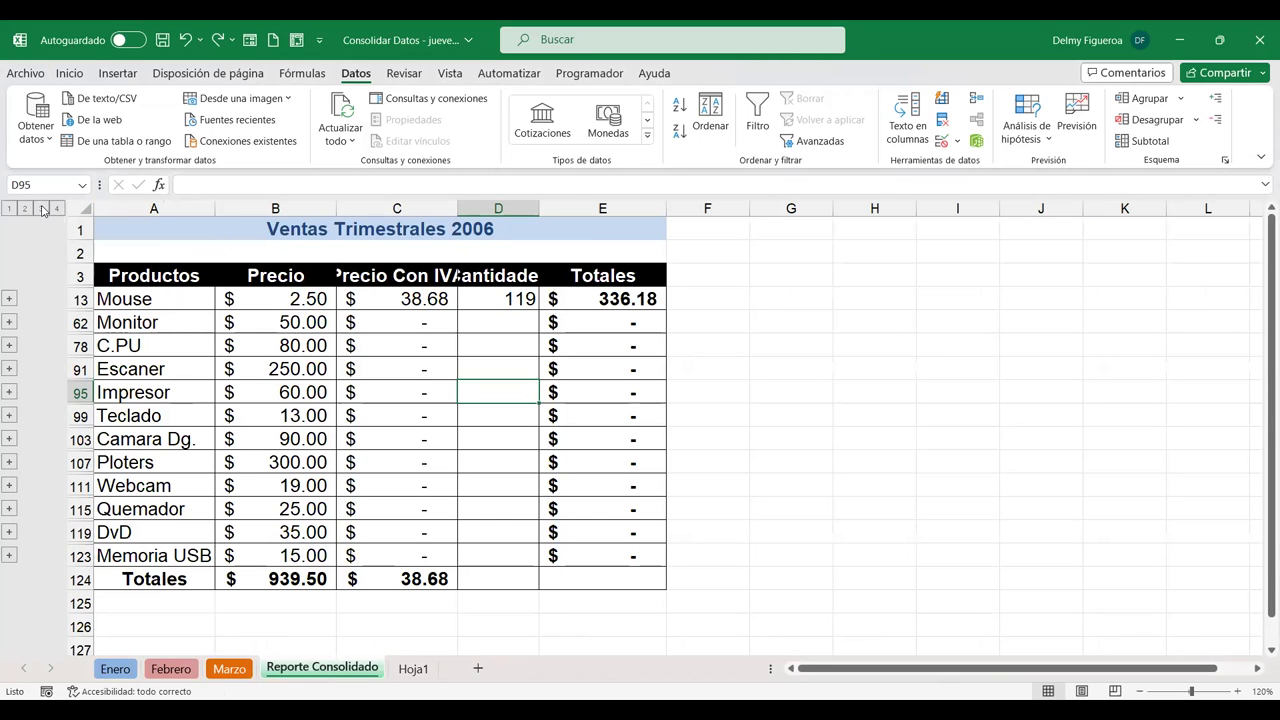
Hide the current workbook window with Vista > Ventana > Ocultar
click(448, 76)
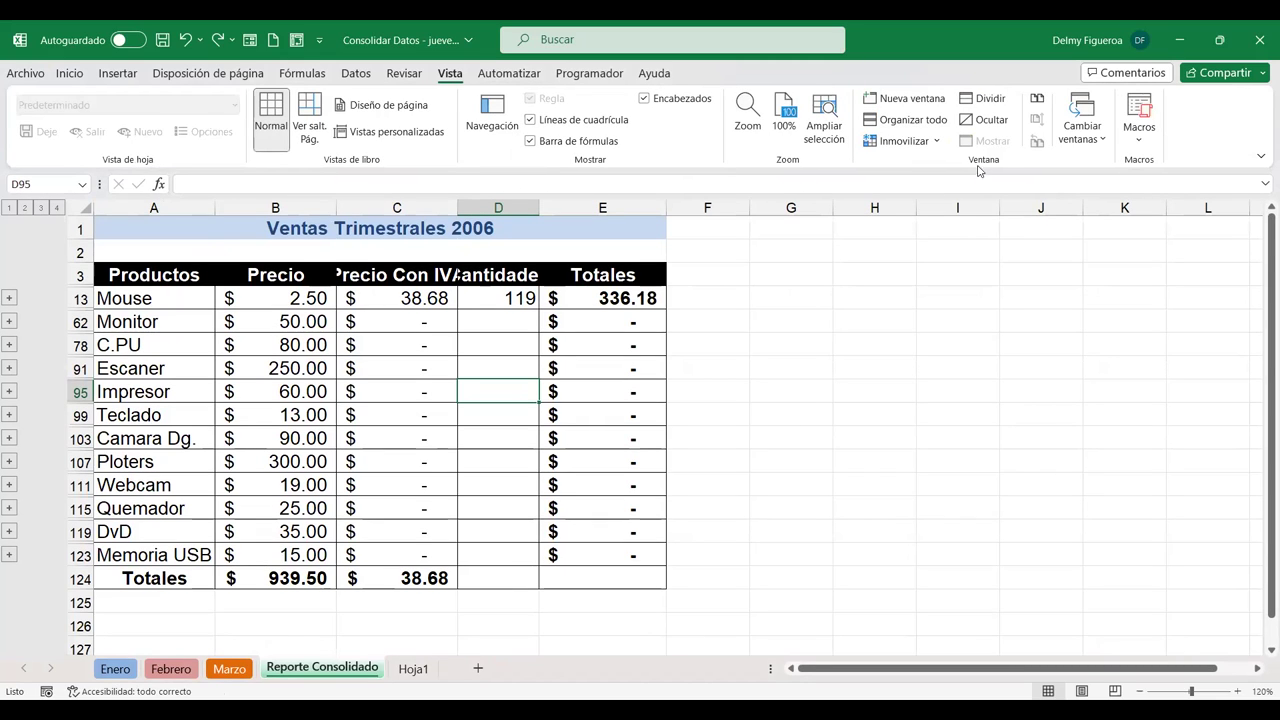
click(999, 121)
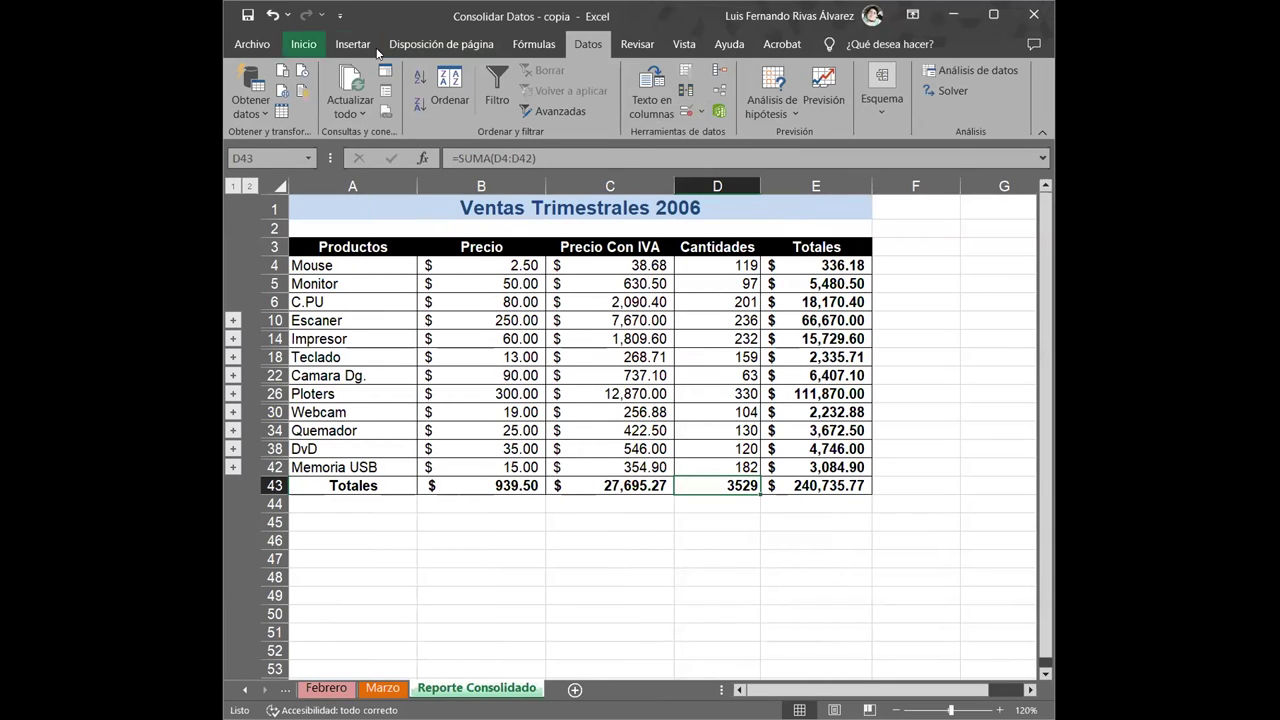
click(719, 72)
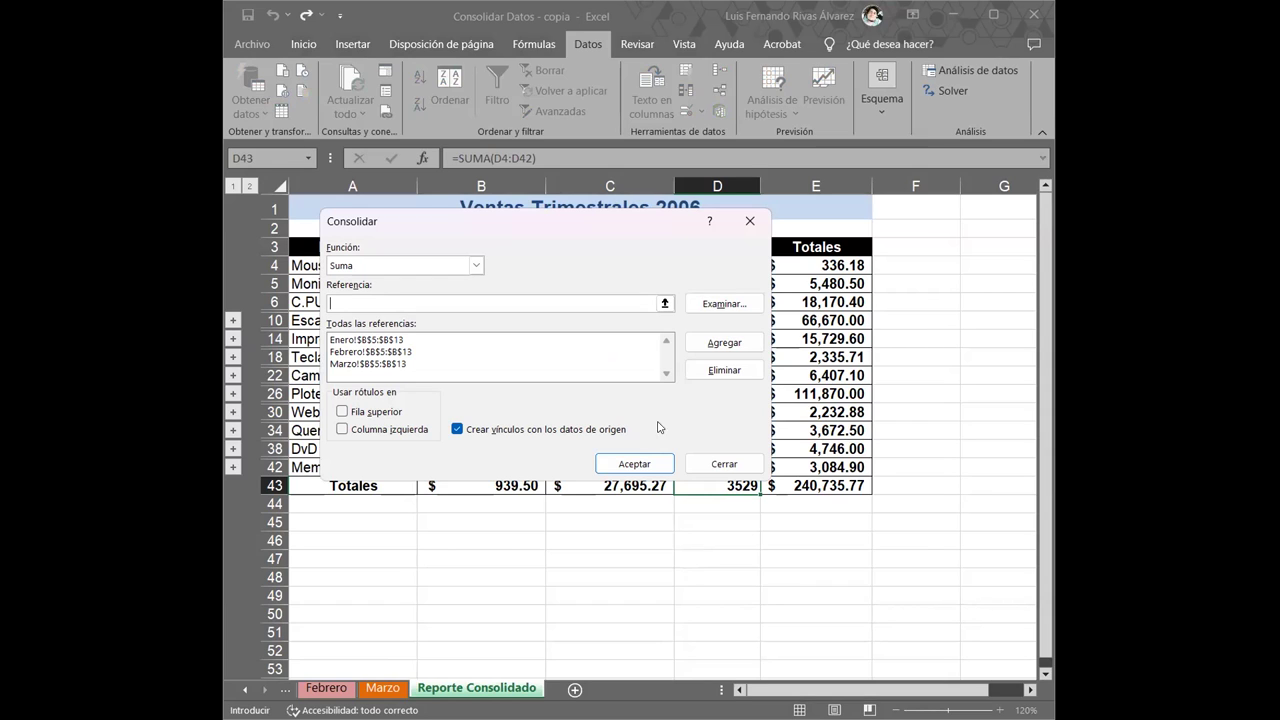
click(749, 220)
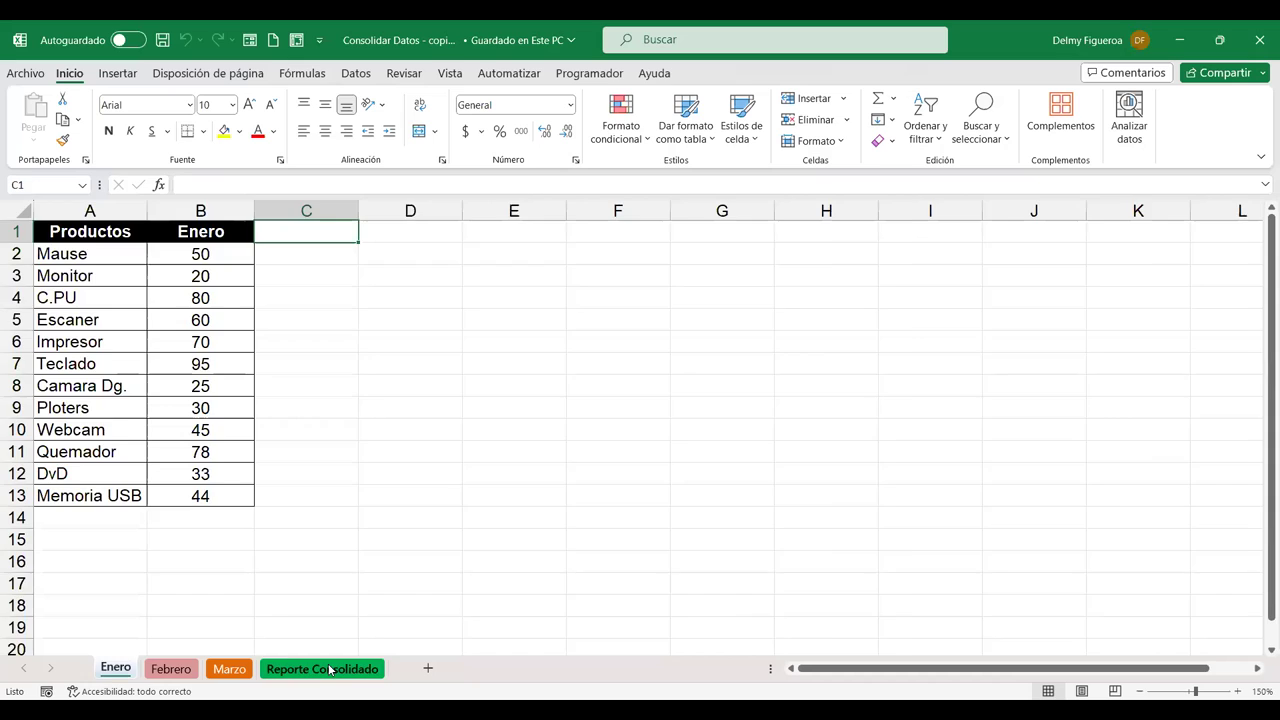
Select Cantidades D4:D15 and apply the existing Suma consolidation, giving Mouse 182
click(330, 669)
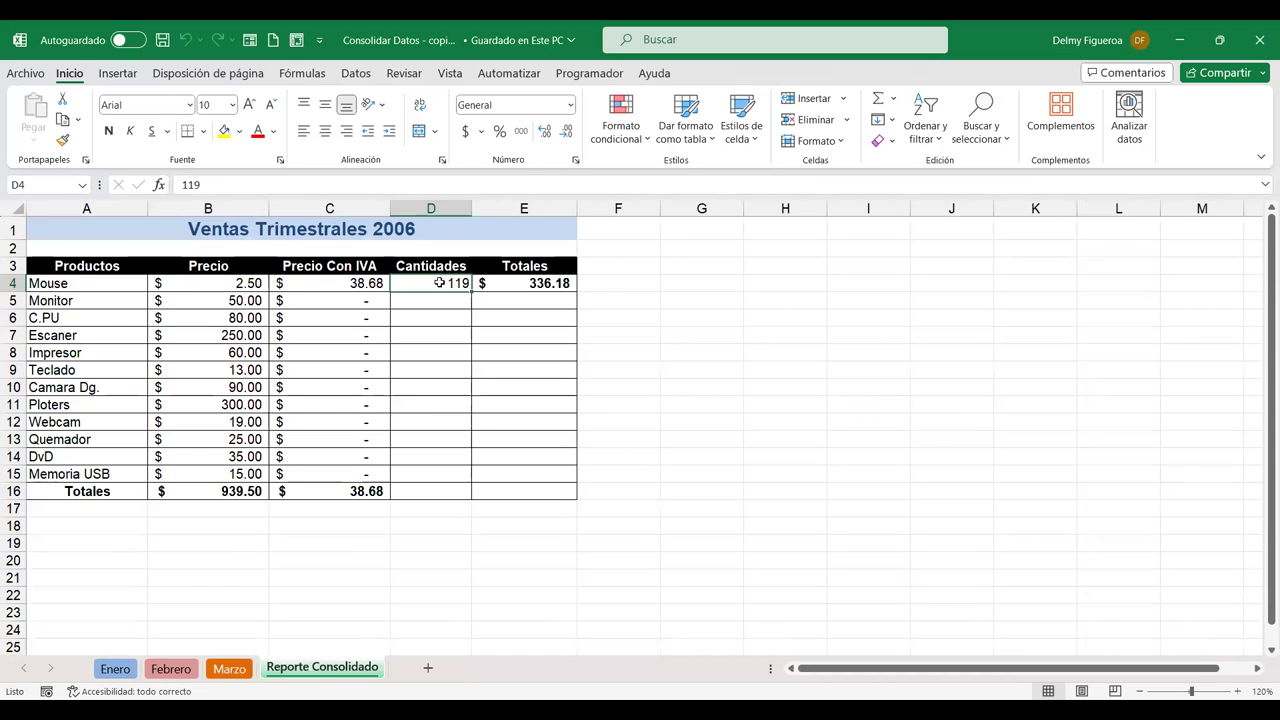
drag(439, 283, 434, 372)
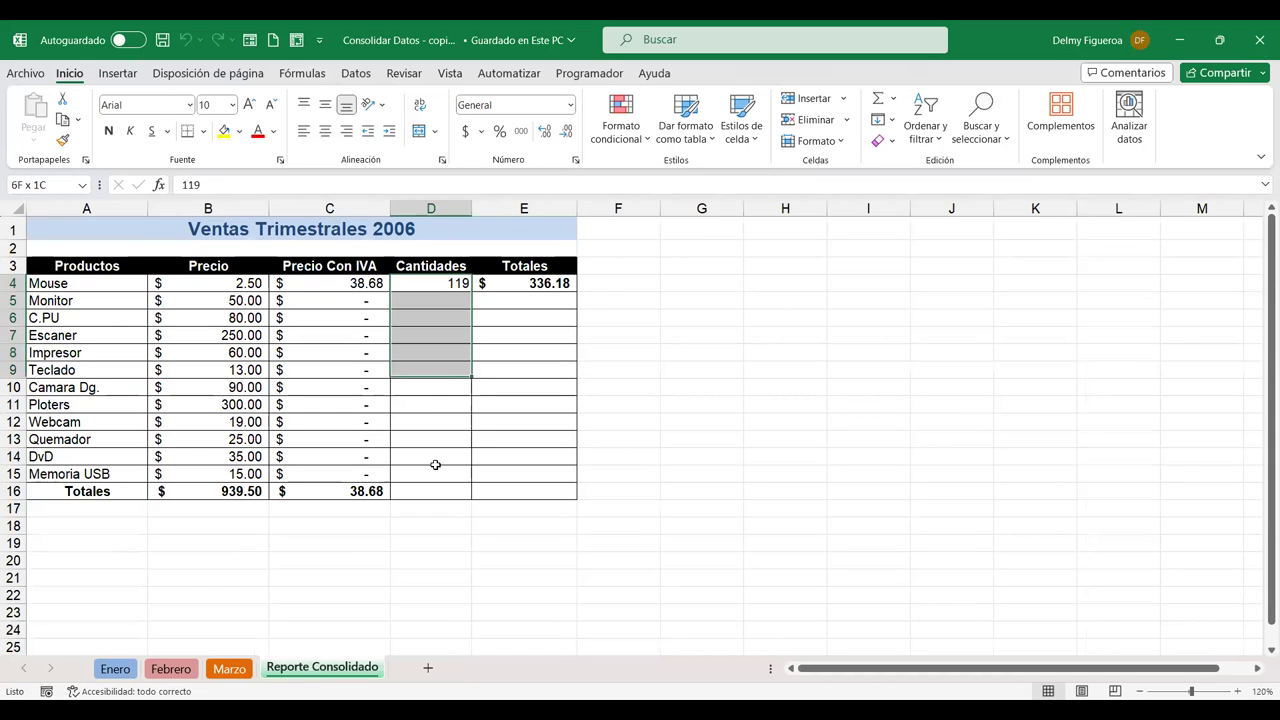
drag(435, 465, 435, 474)
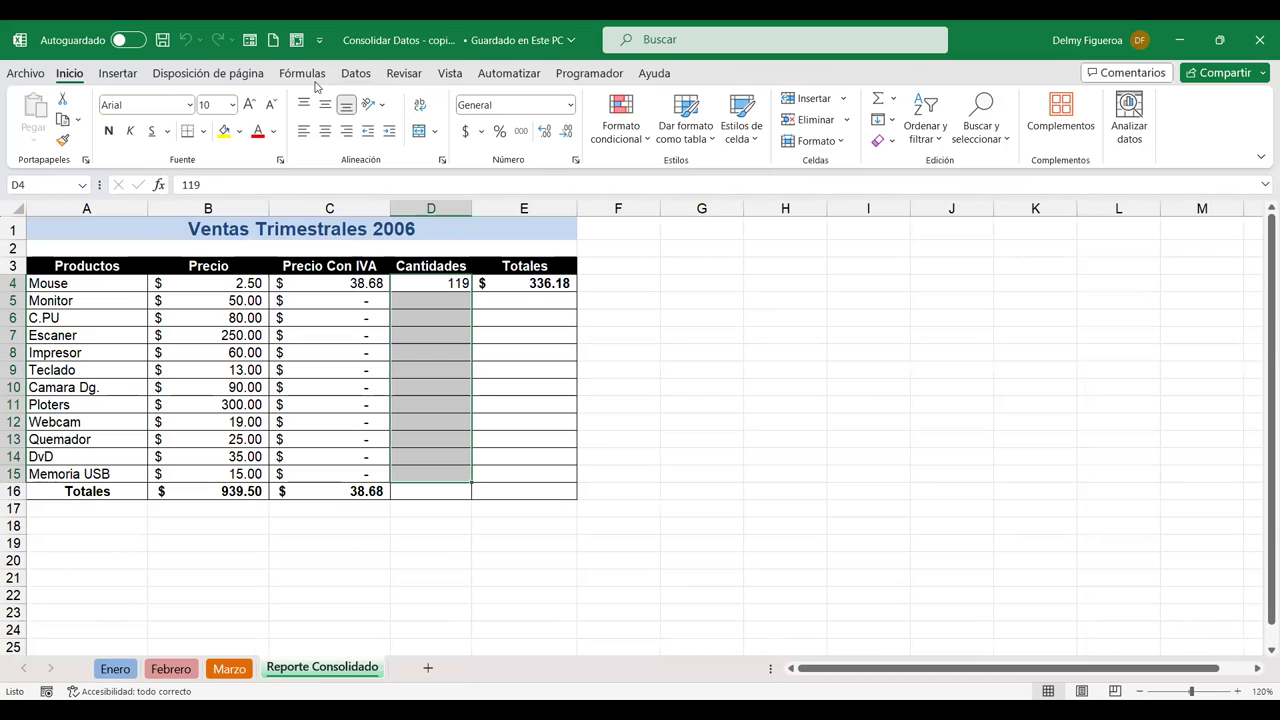
click(356, 73)
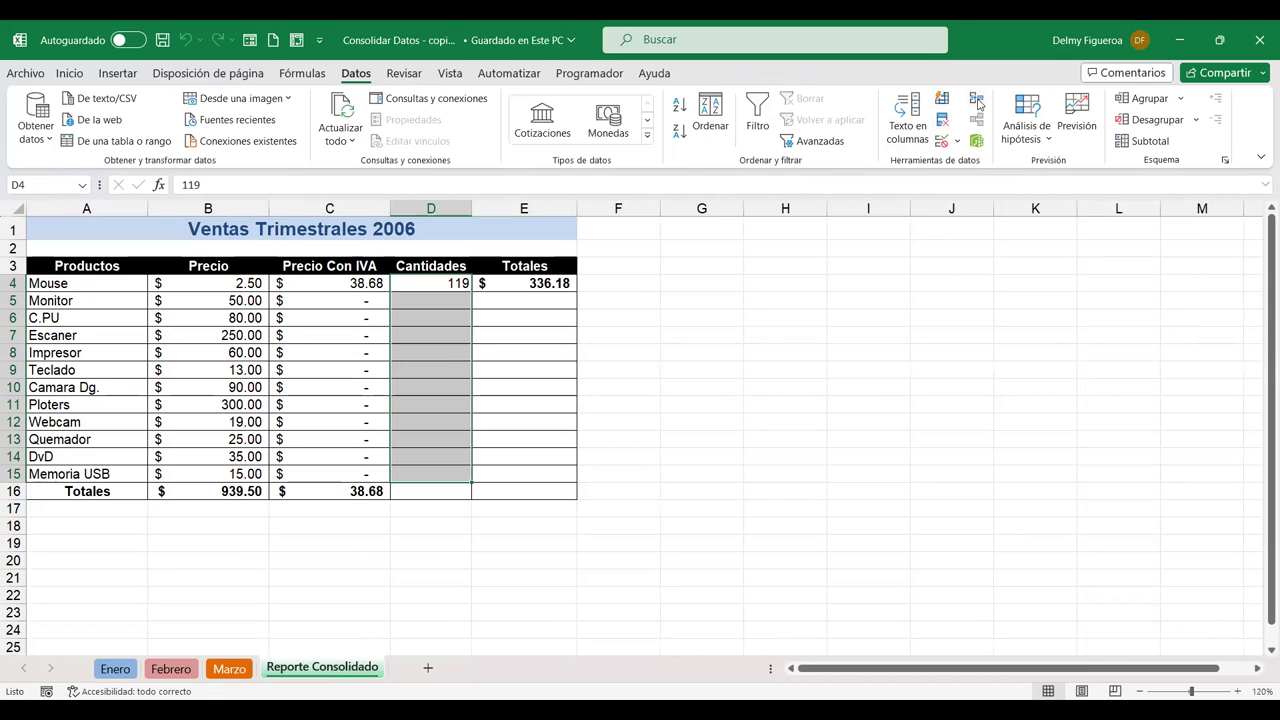
click(977, 103)
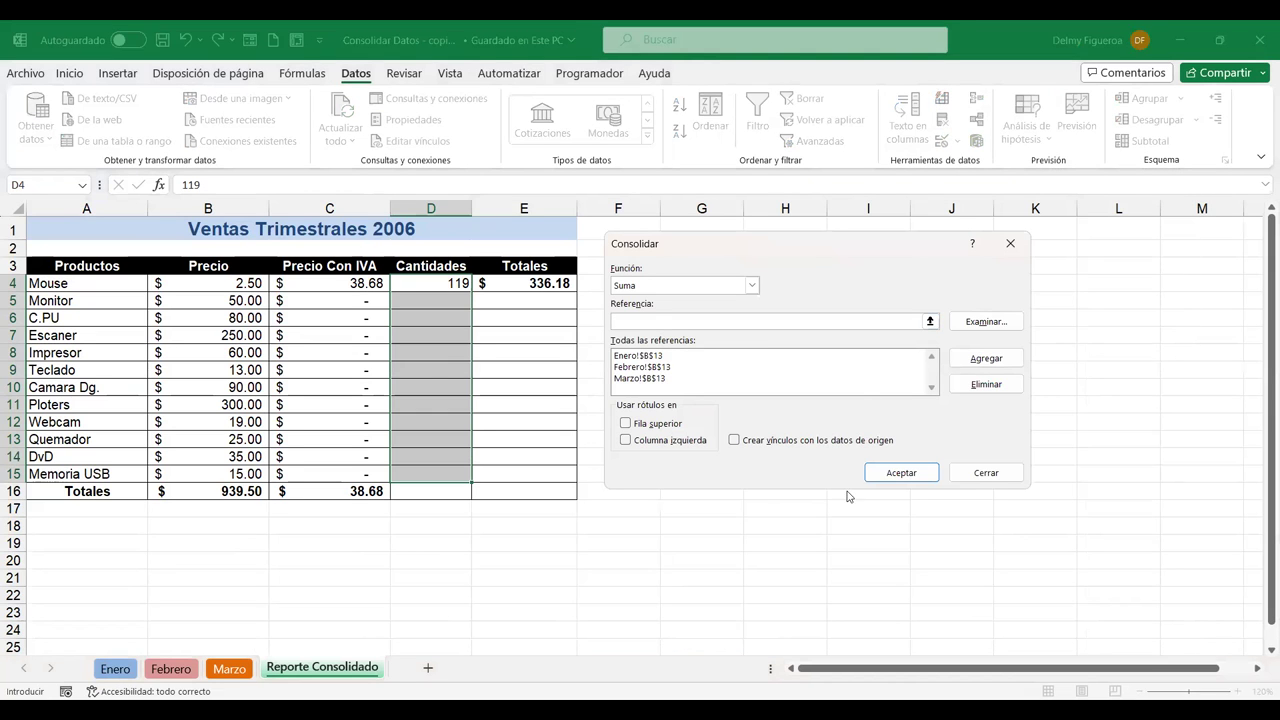
click(896, 472)
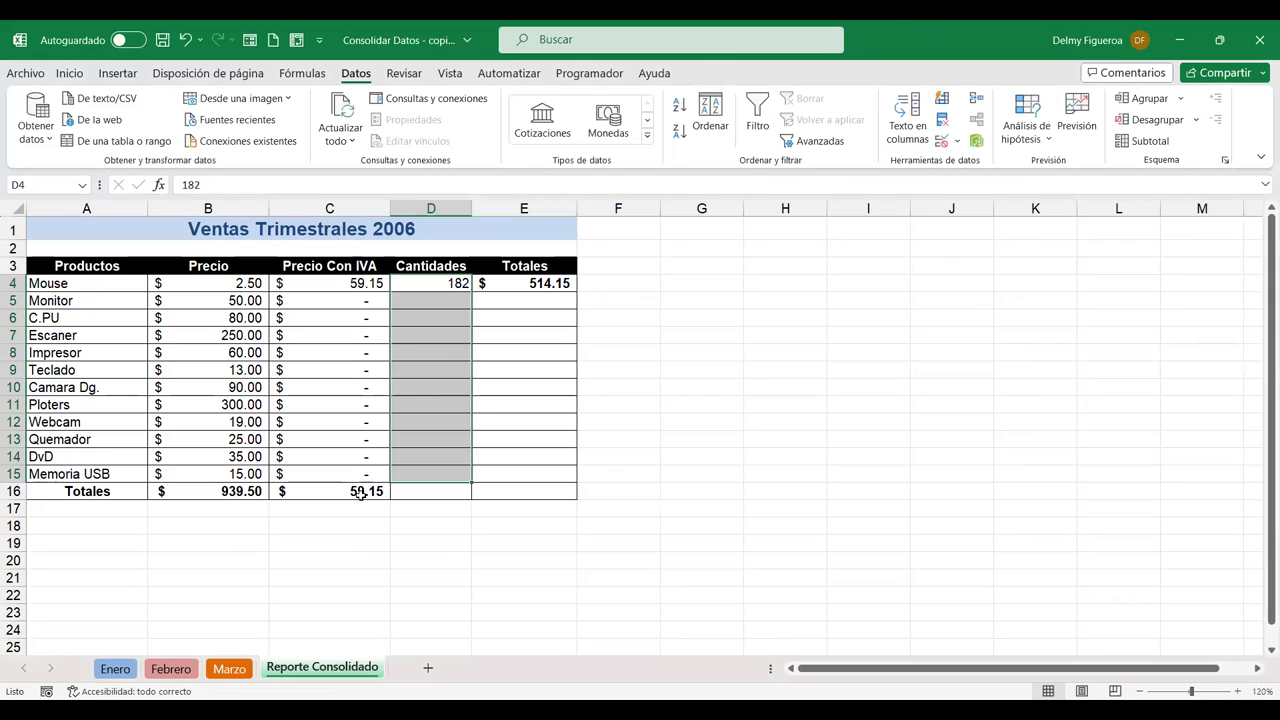
click(455, 288)
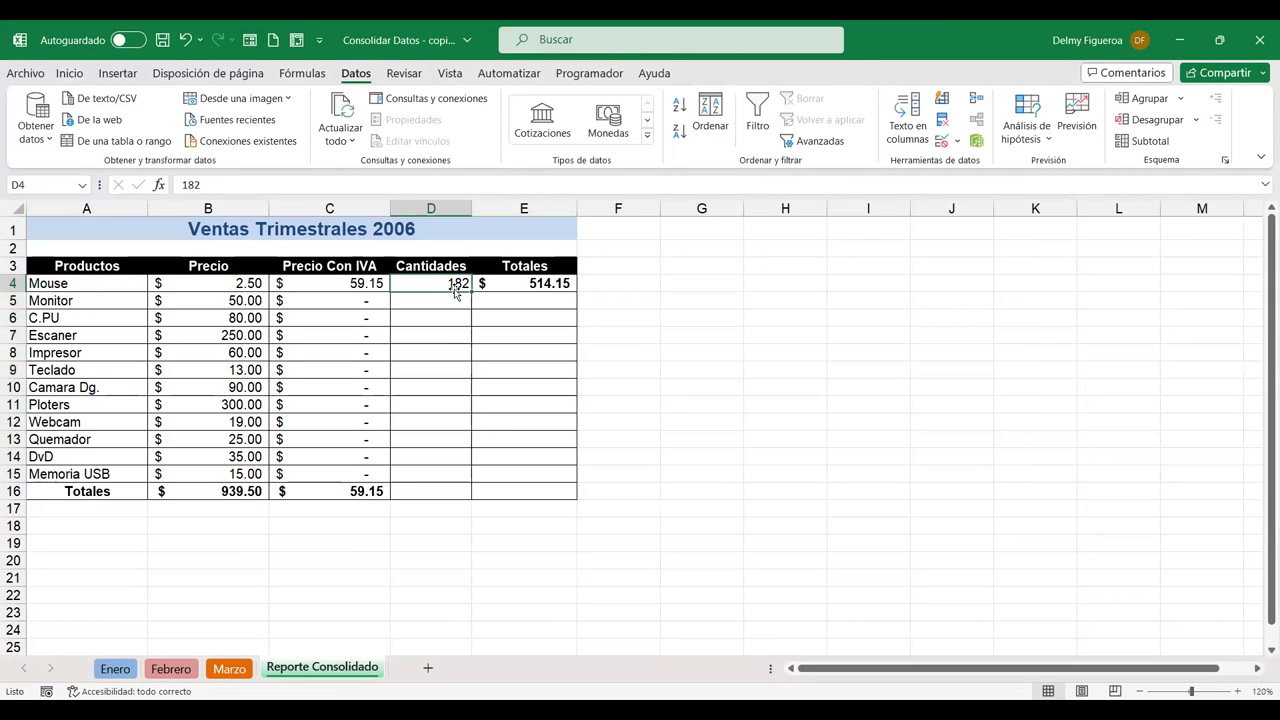
Clear D4's quantity, insert a blank Hoja1 sheet and zoom it to 120%
key(Delete)
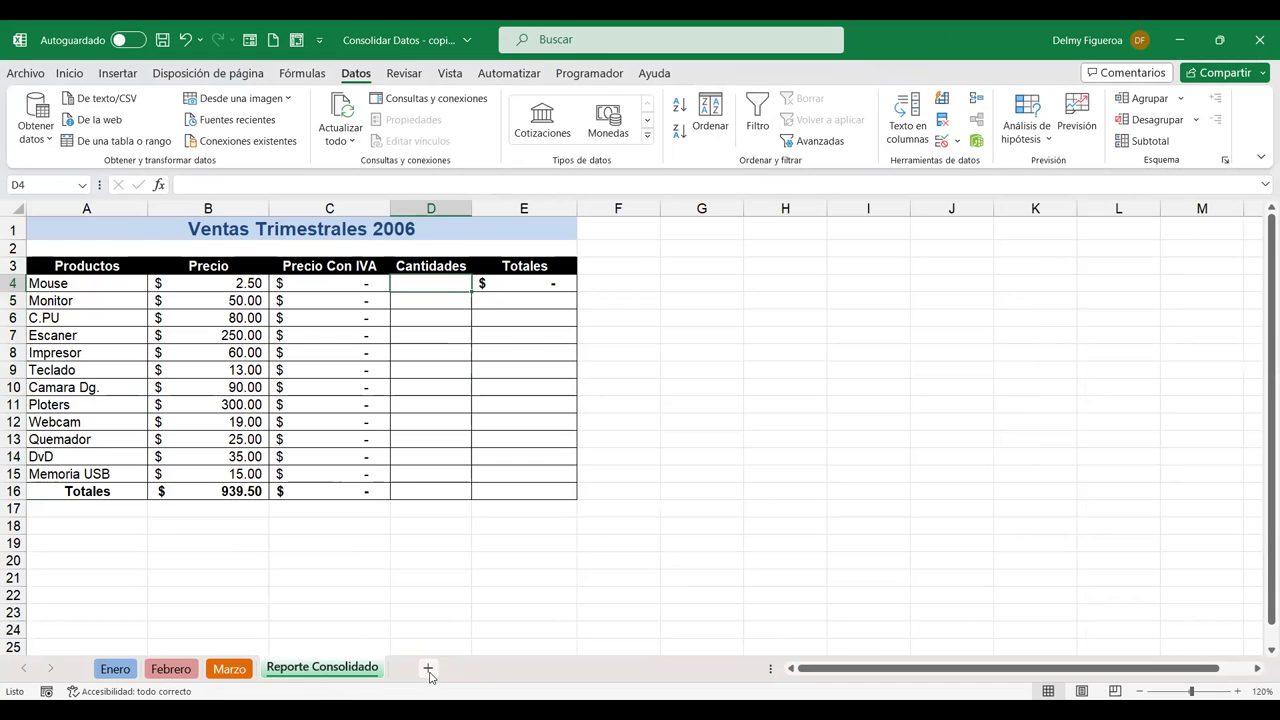
click(428, 668)
click(13, 208)
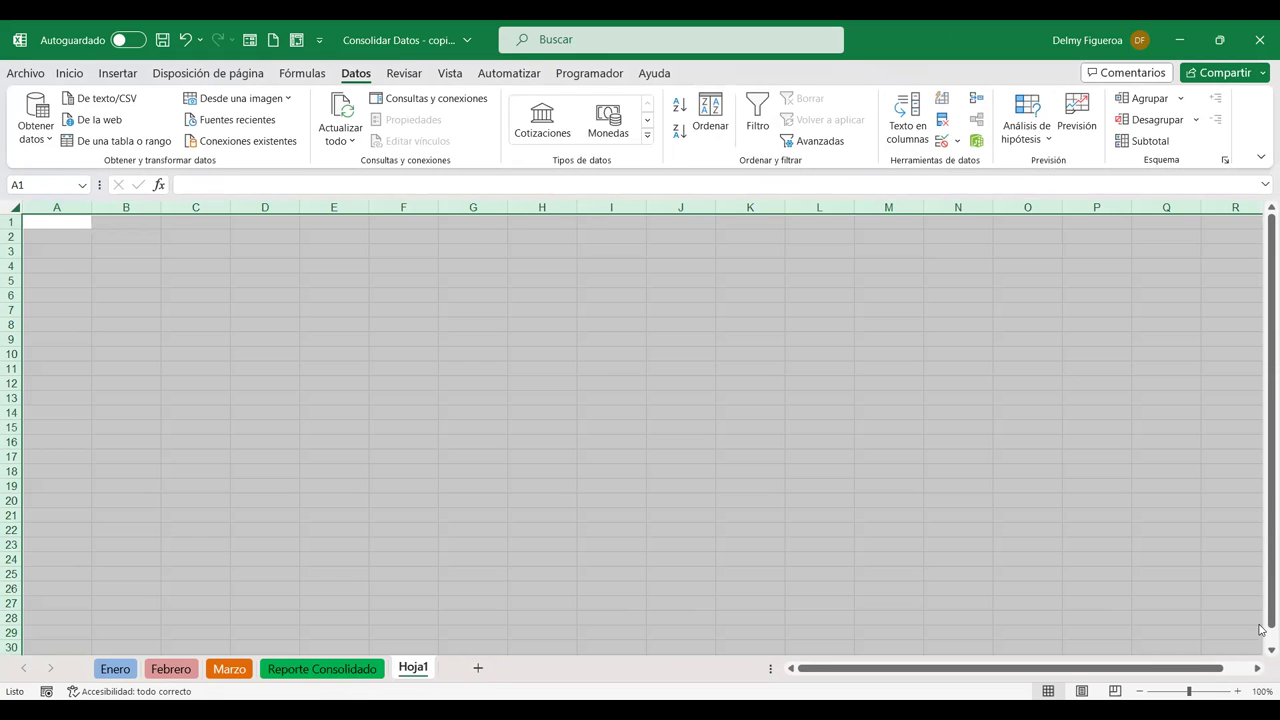
click(1238, 691)
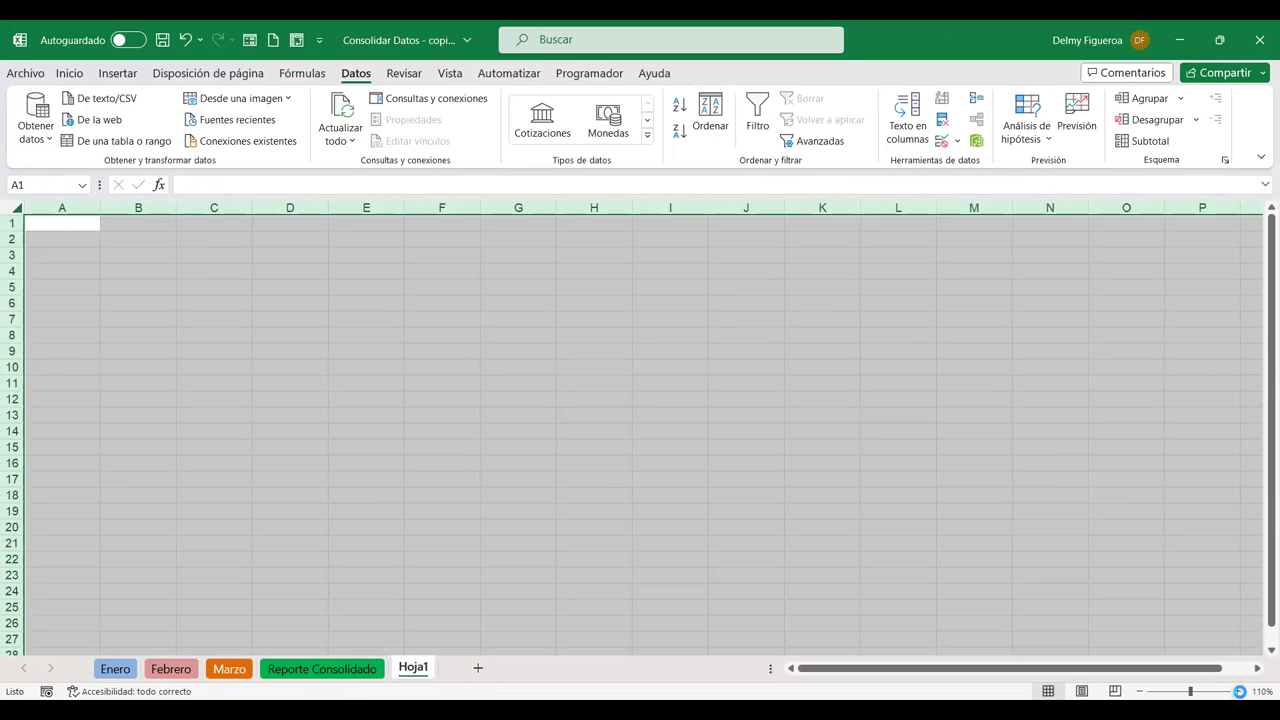
click(1238, 691)
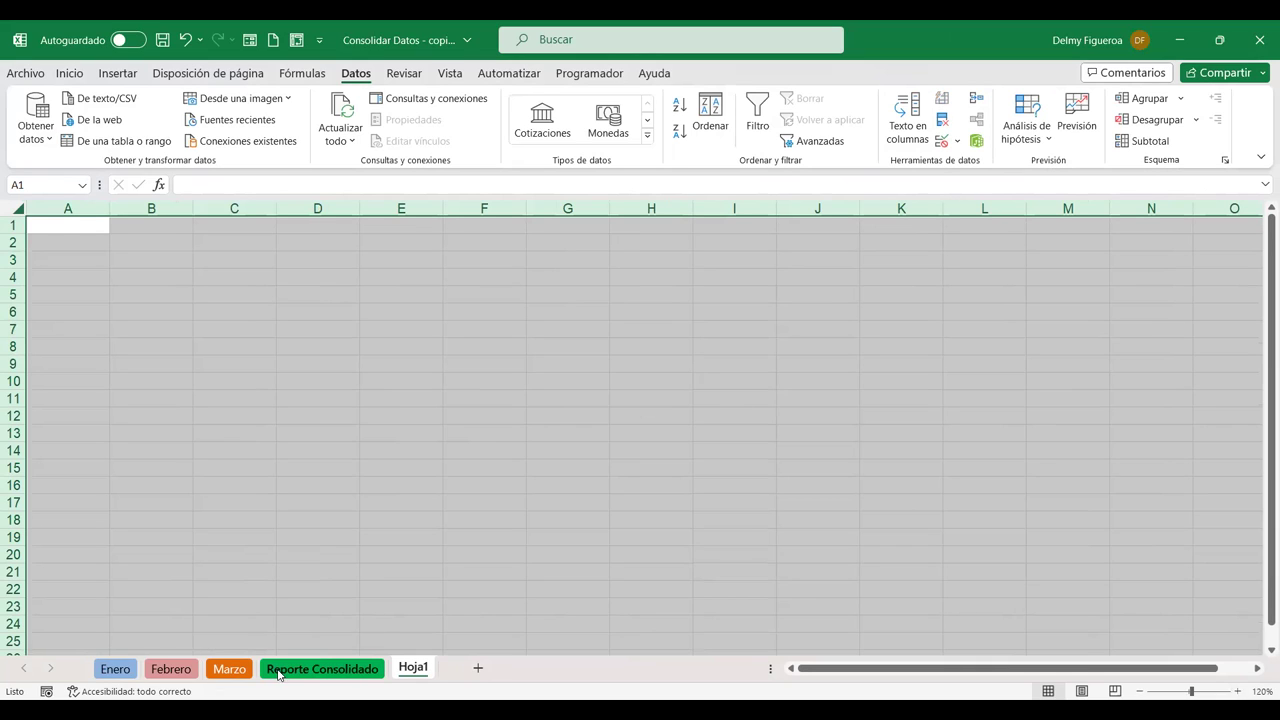
click(62, 220)
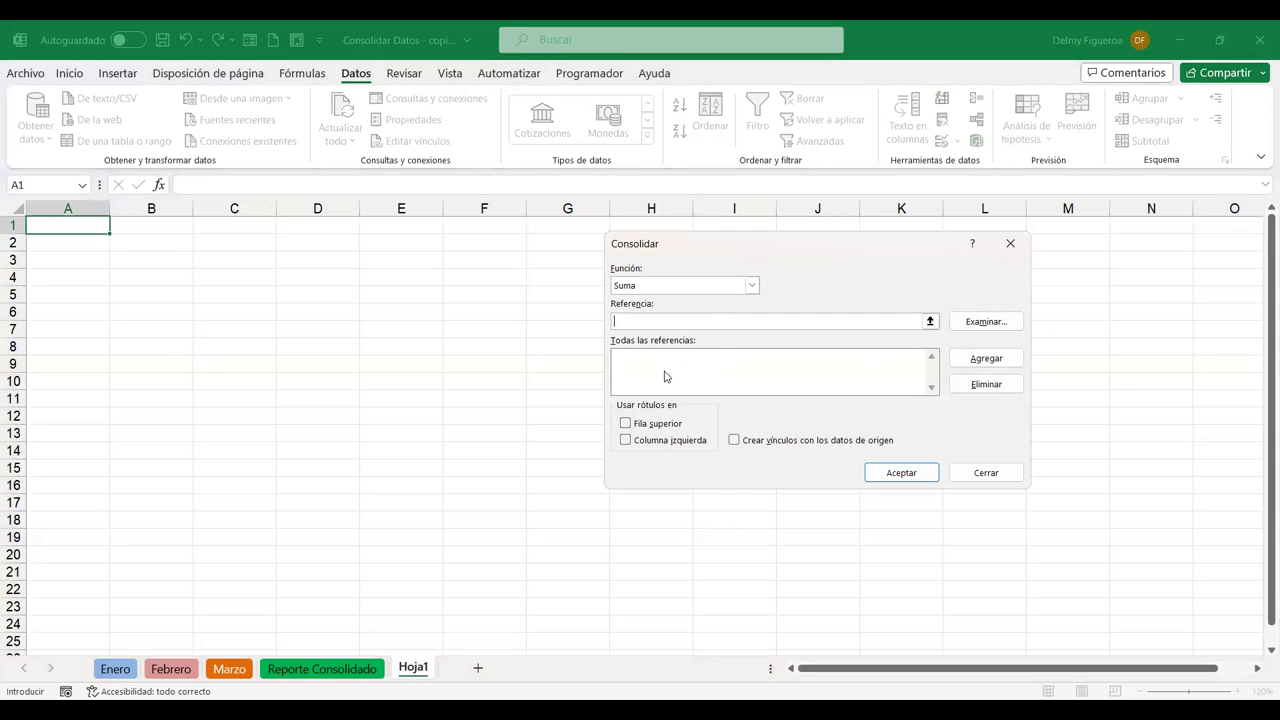
Add the Enero, Febrero and Marzo A1:B13 ranges as consolidation references
click(116, 670)
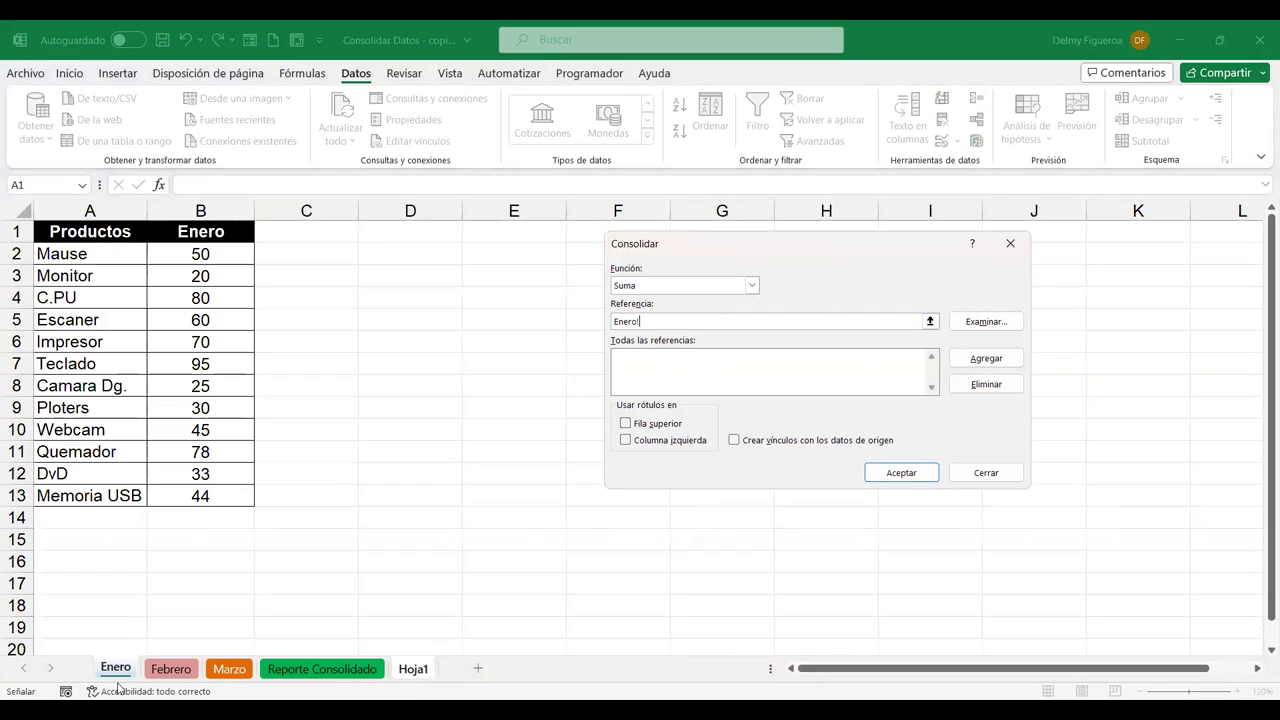
click(80, 228)
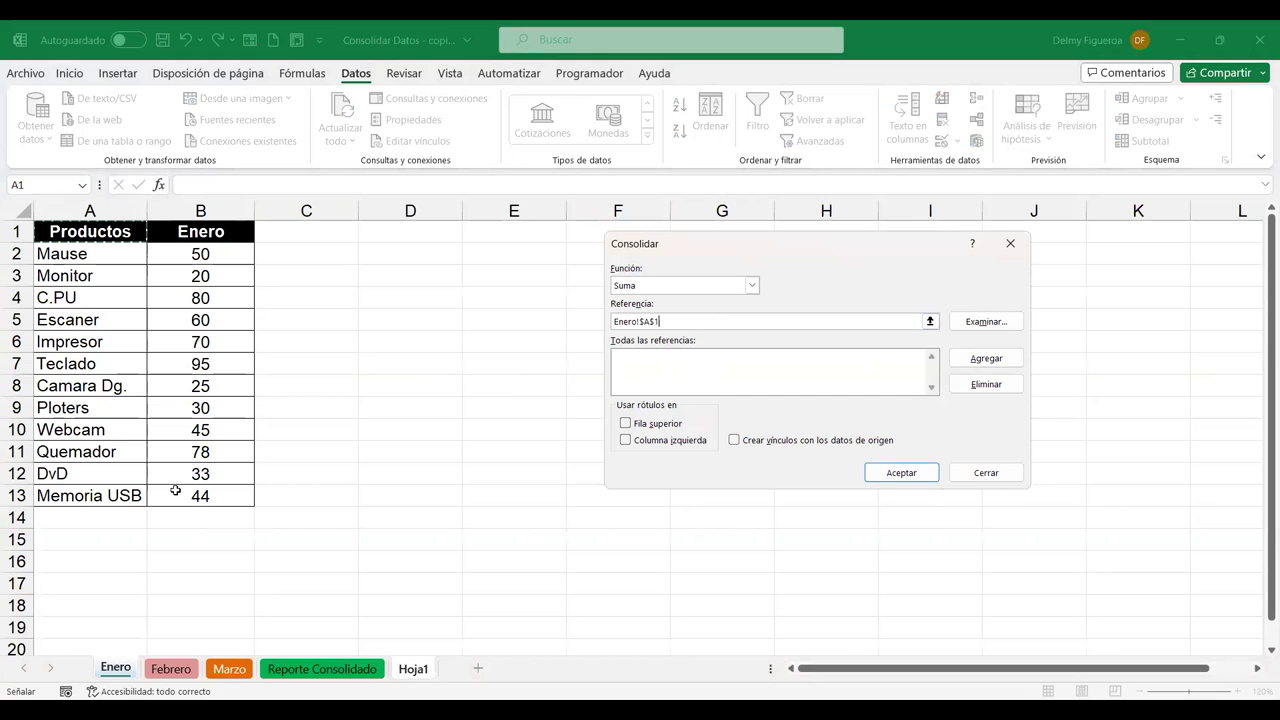
drag(80, 231, 200, 495)
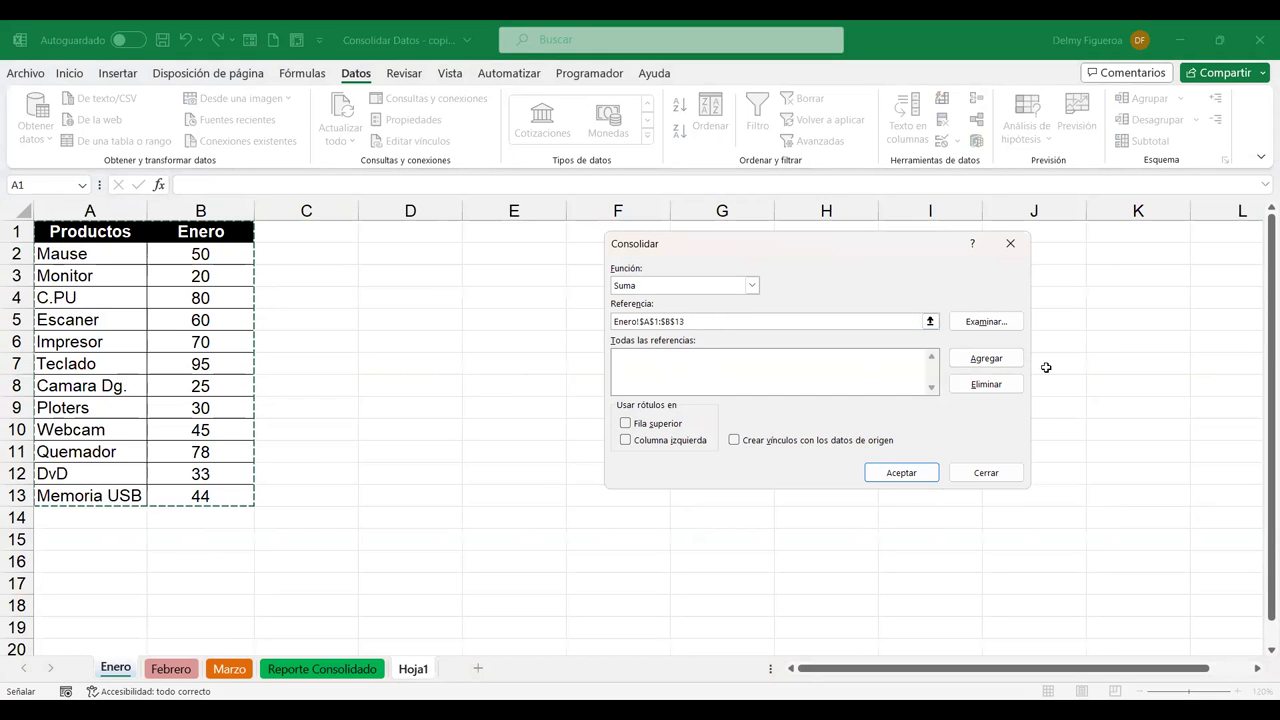
click(1003, 362)
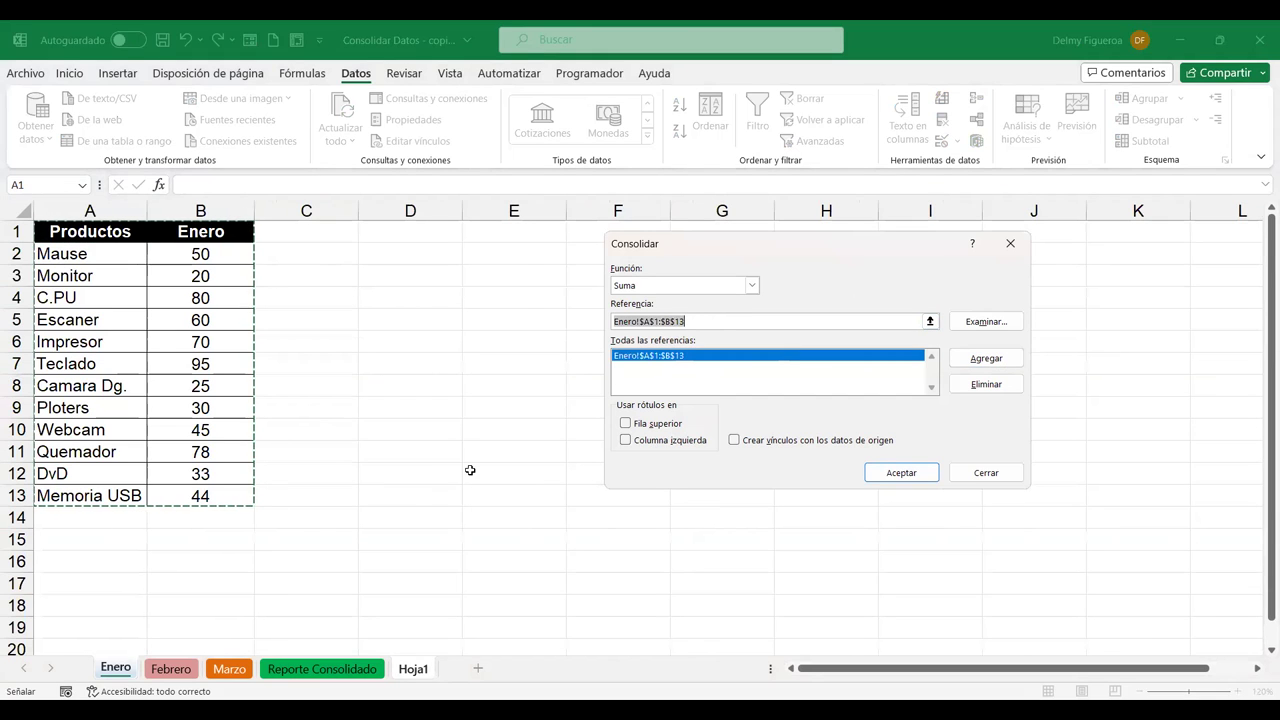
click(171, 668)
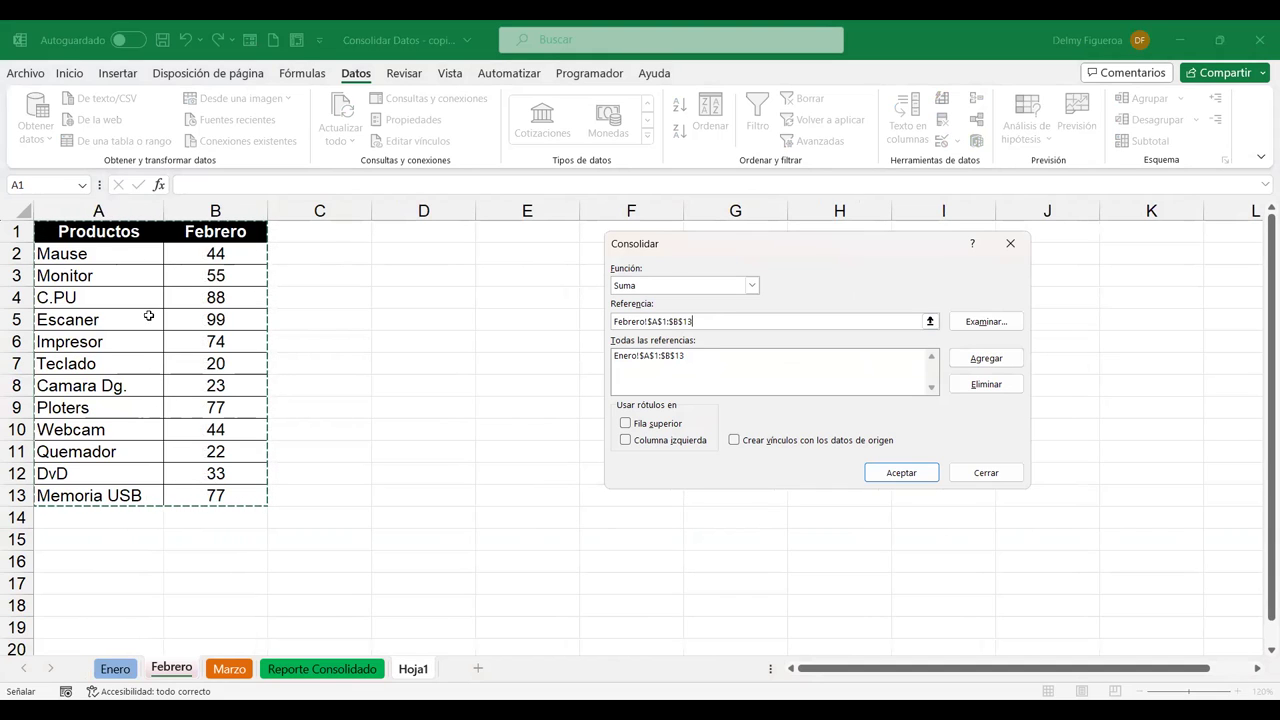
click(986, 358)
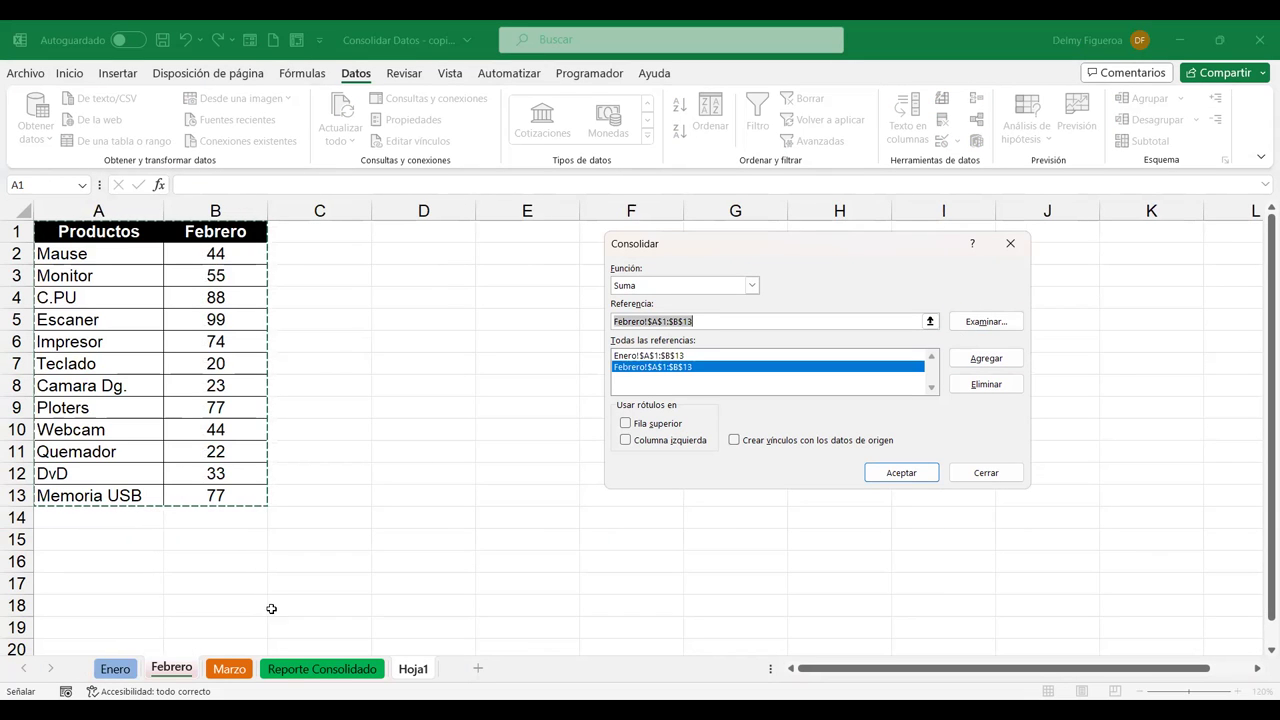
click(229, 668)
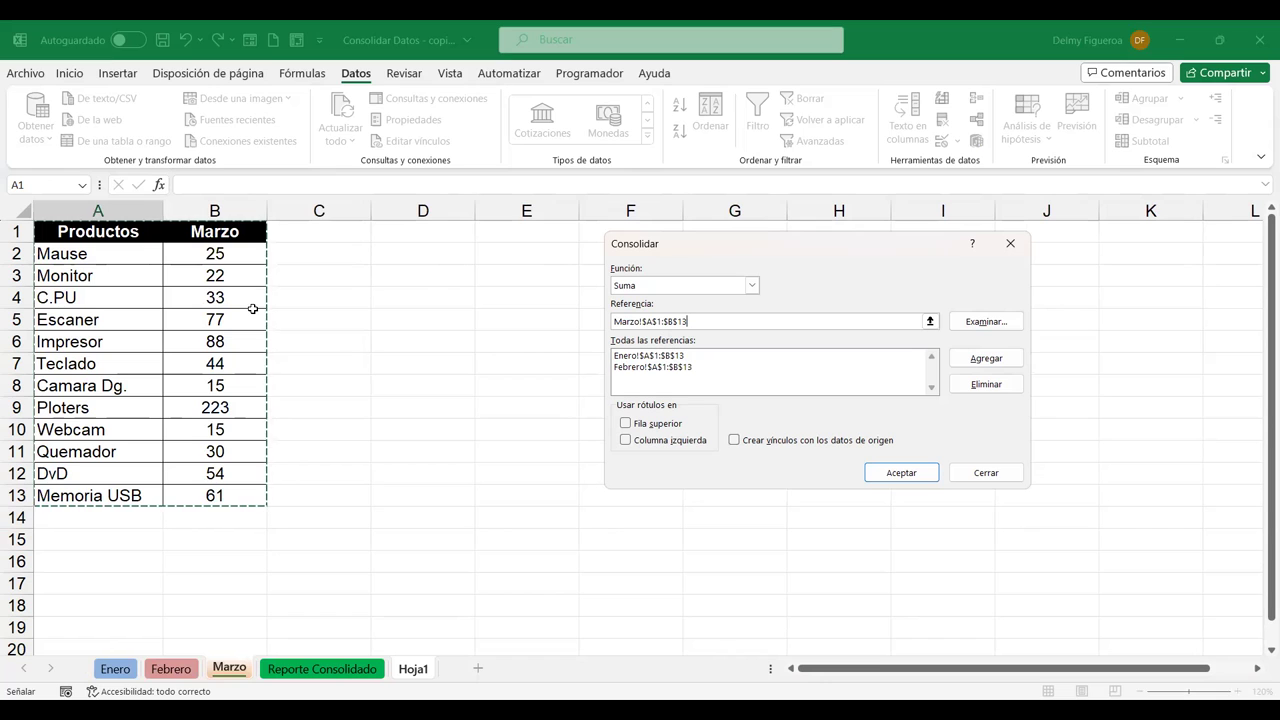
click(990, 360)
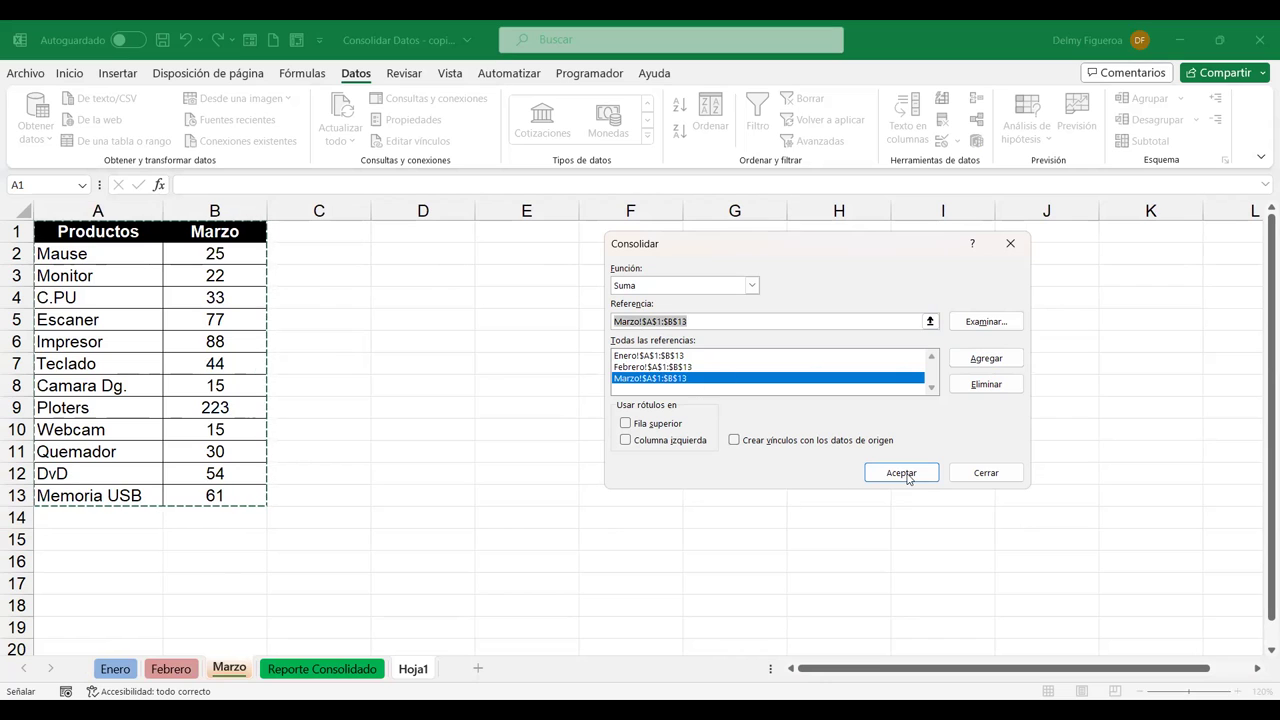
Keep Suma as the function and consolidate, giving totals 119 to 182 (1973 overall)
click(753, 286)
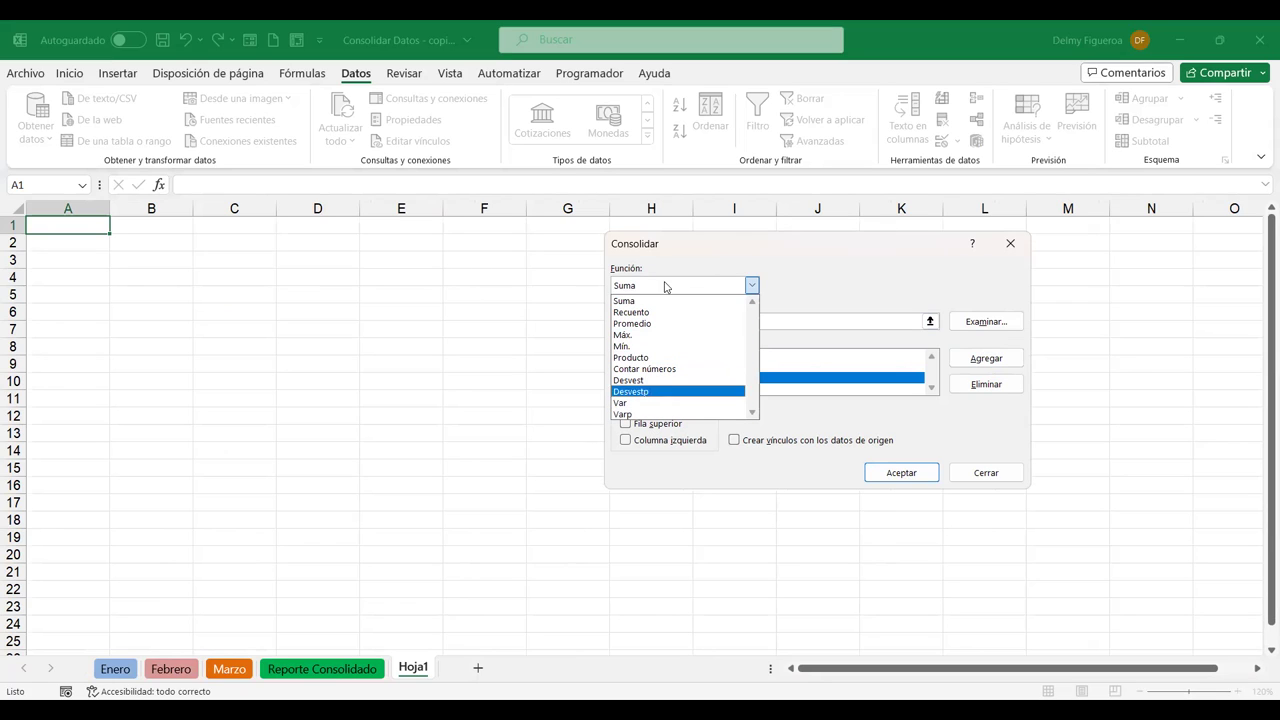
click(642, 287)
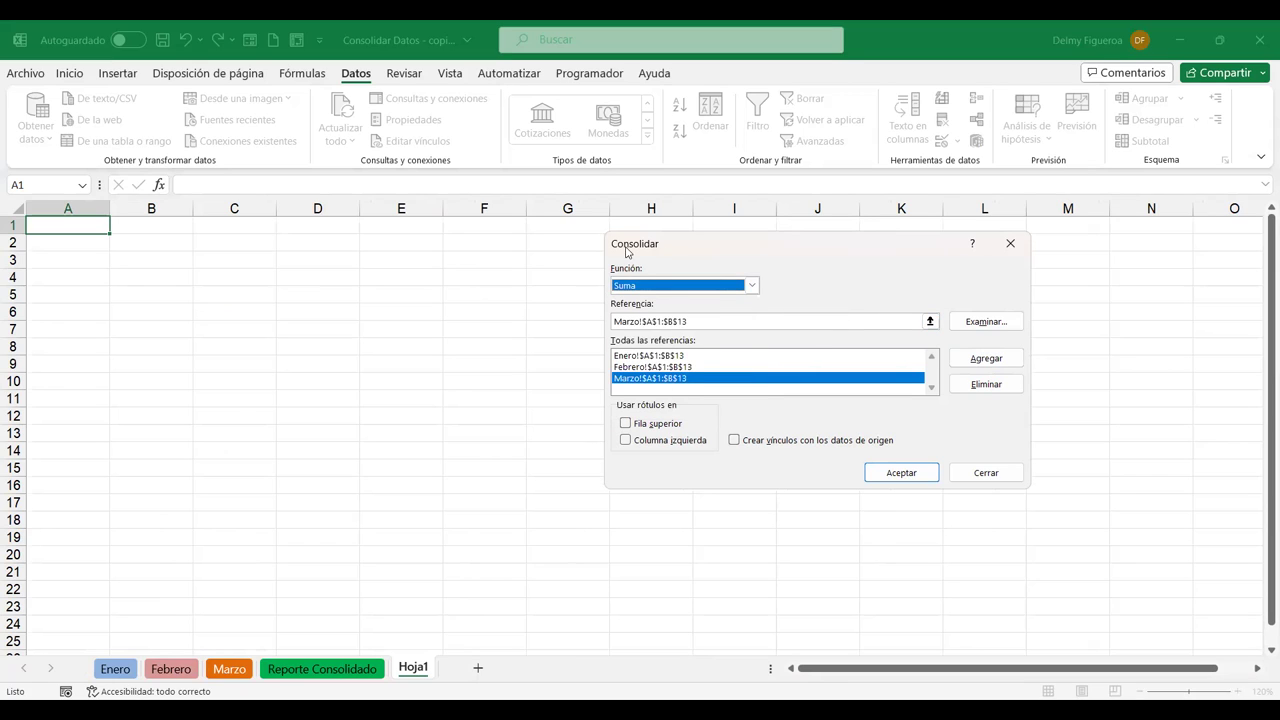
click(902, 475)
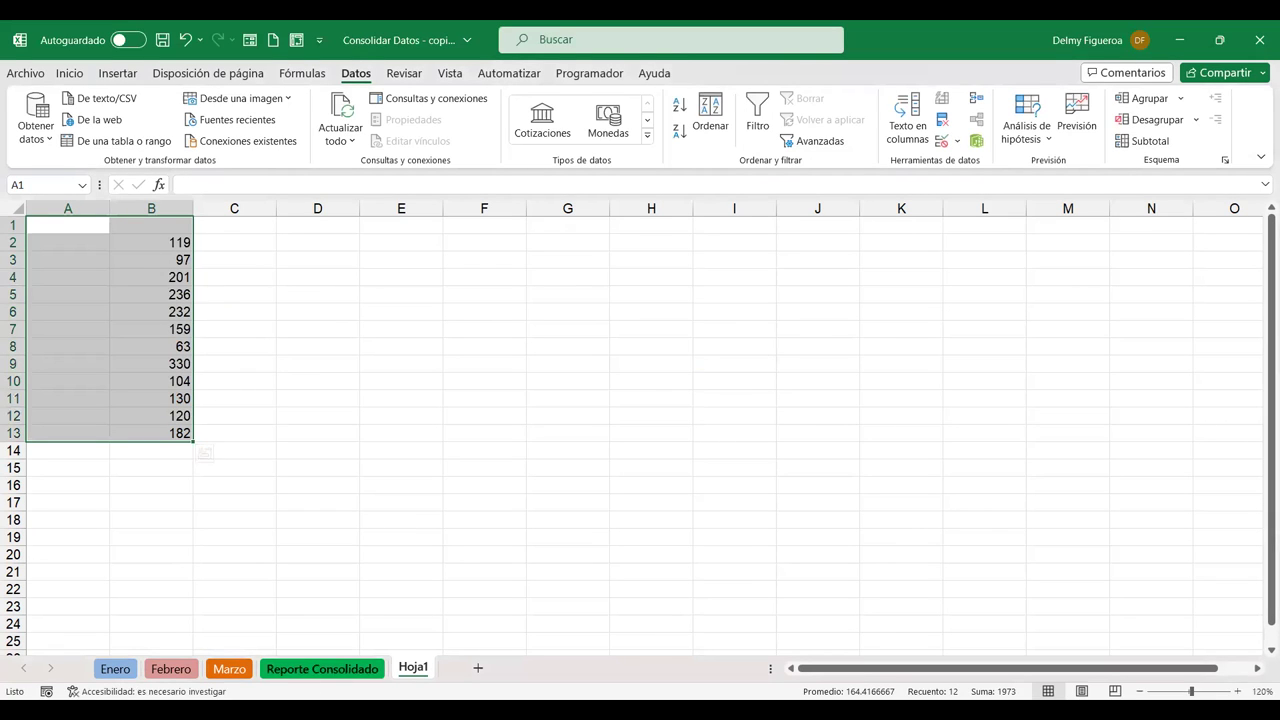
click(229, 669)
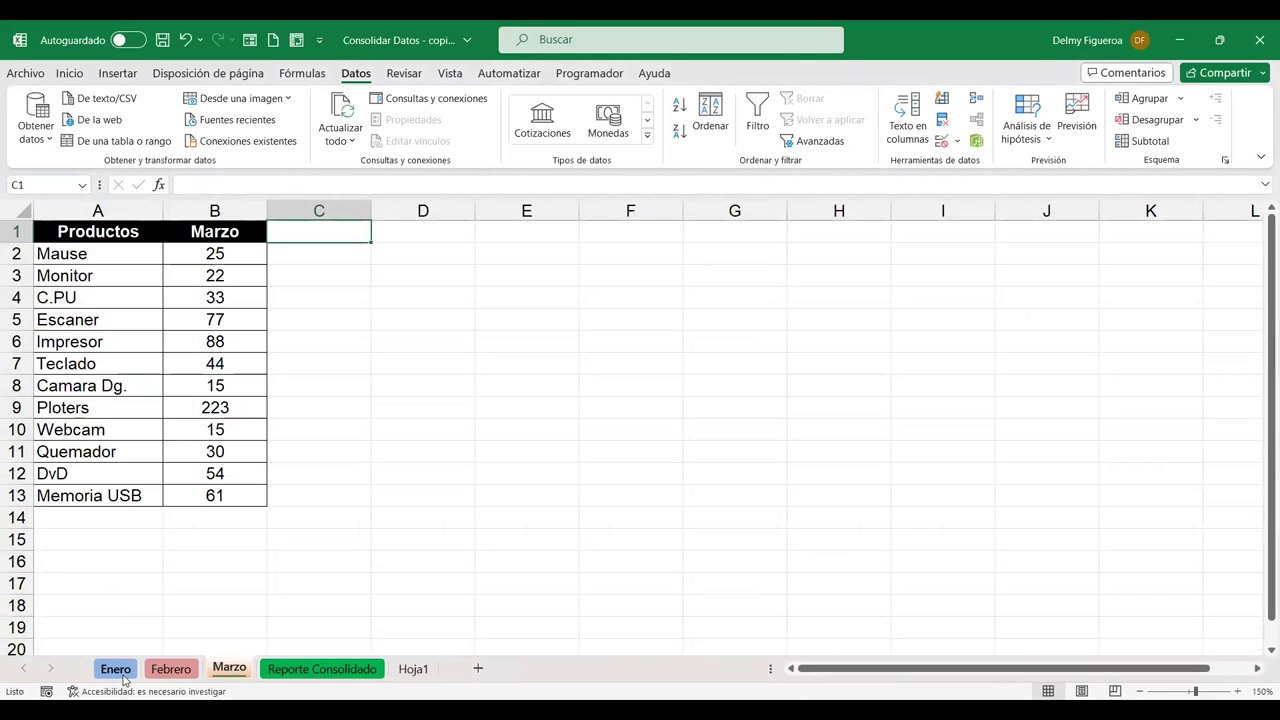
click(168, 669)
click(115, 669)
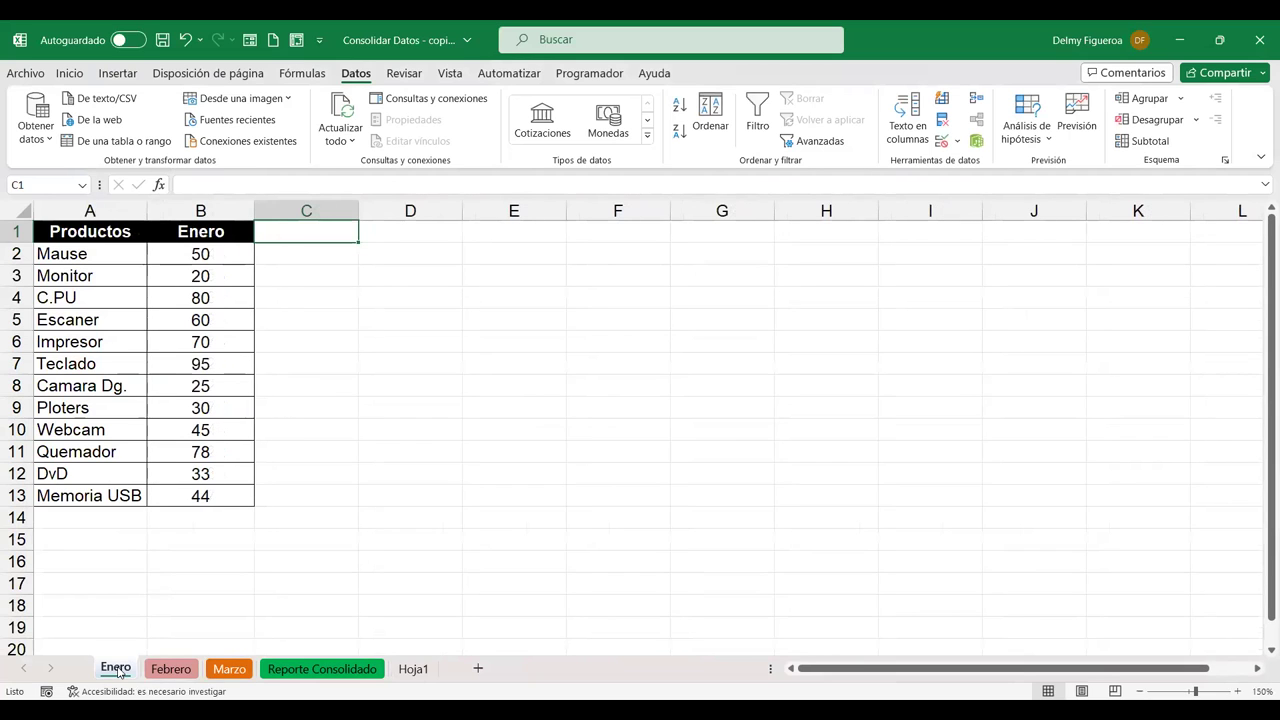
click(172, 669)
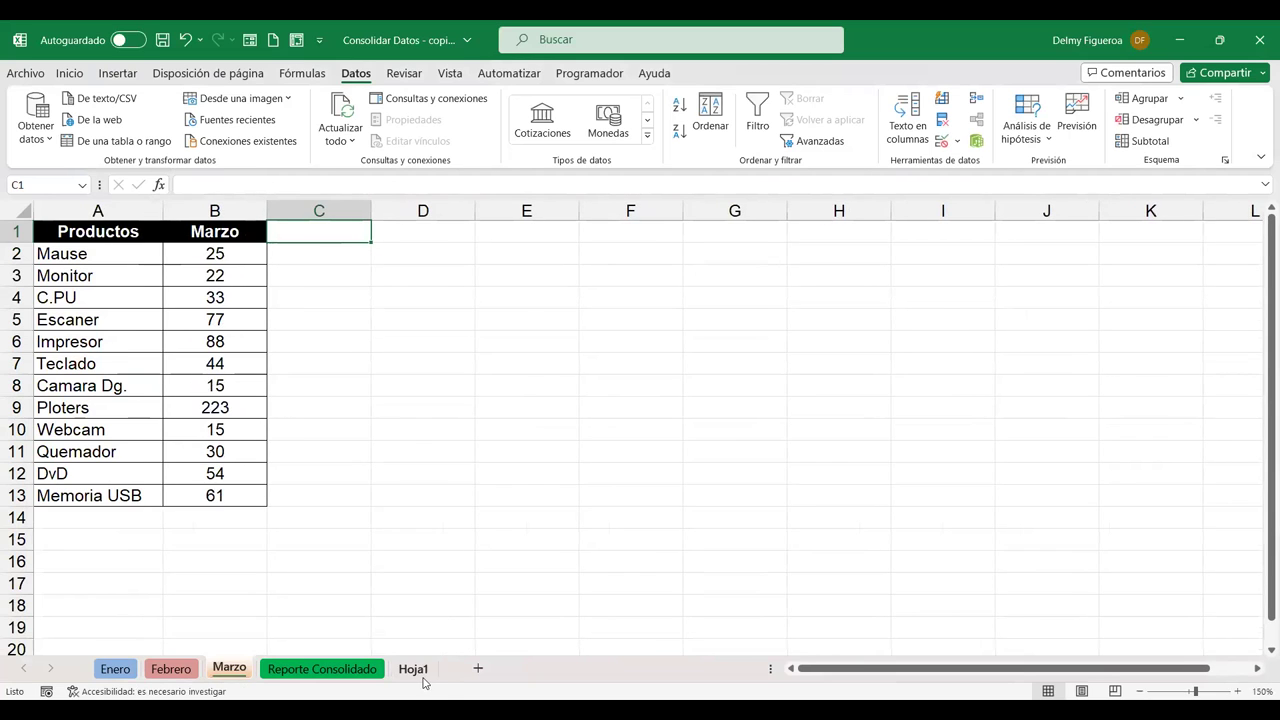
click(413, 668)
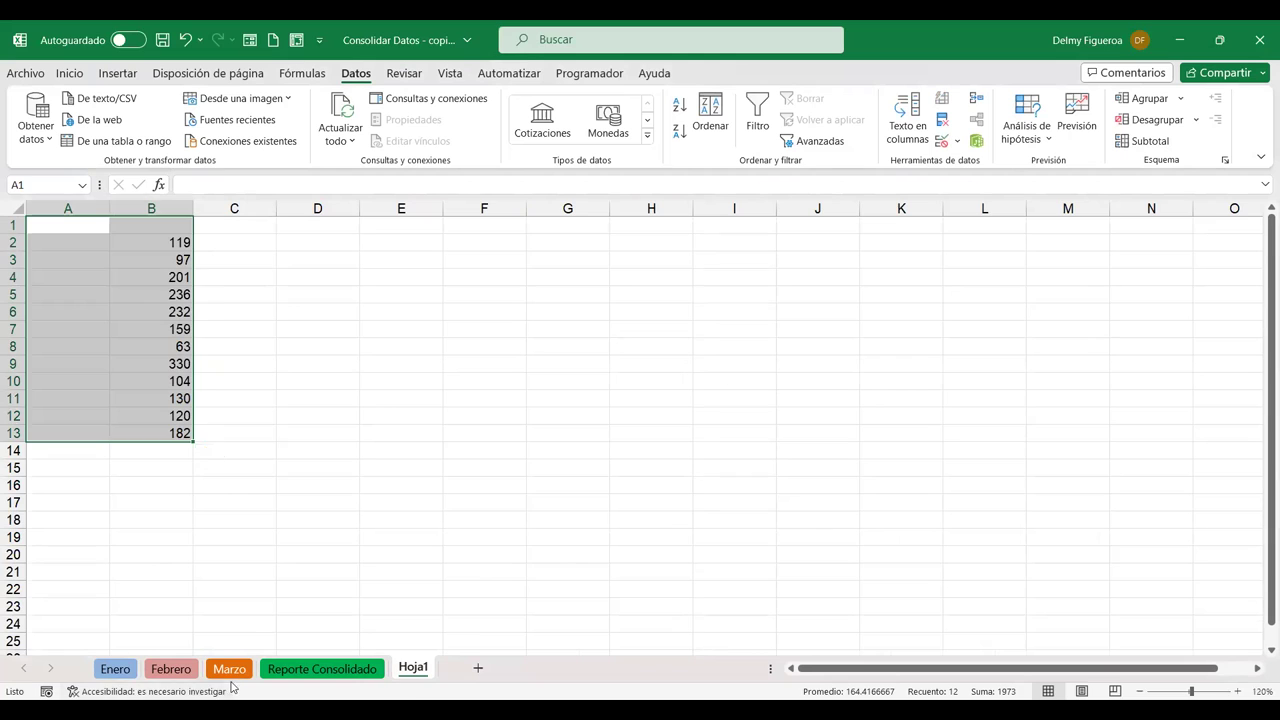
click(231, 669)
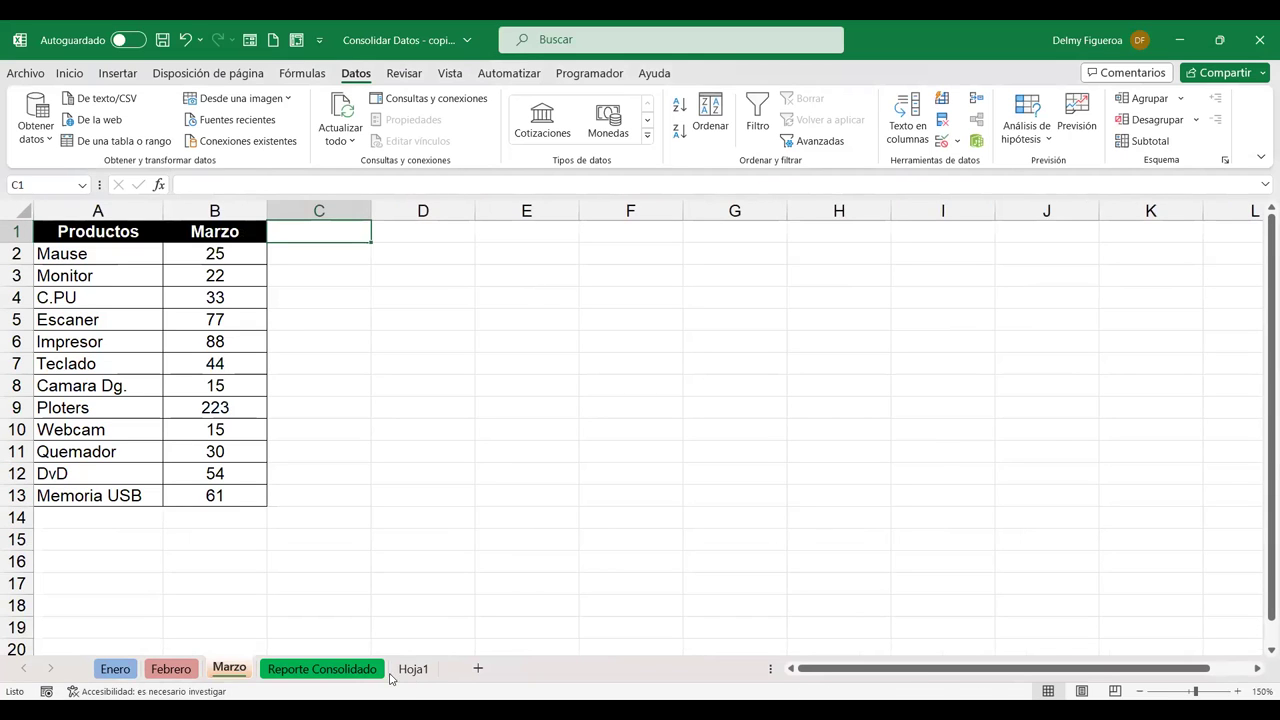
click(414, 670)
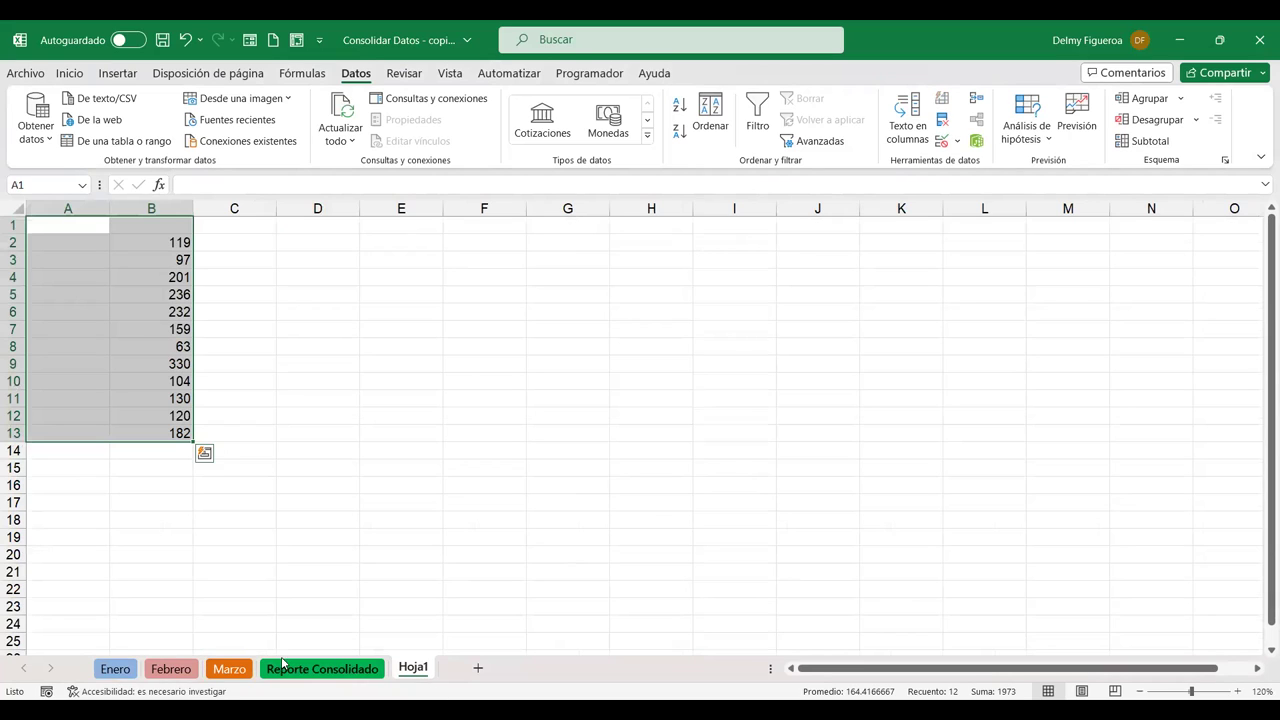
click(362, 439)
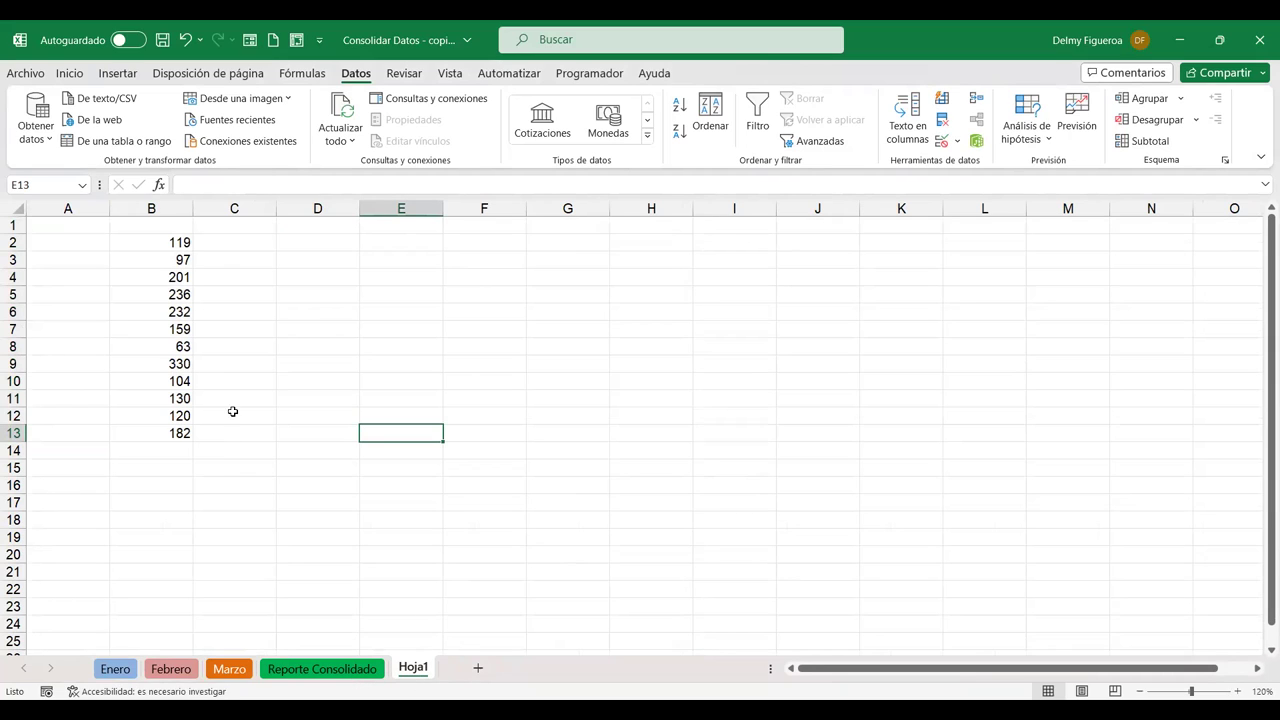
click(16, 207)
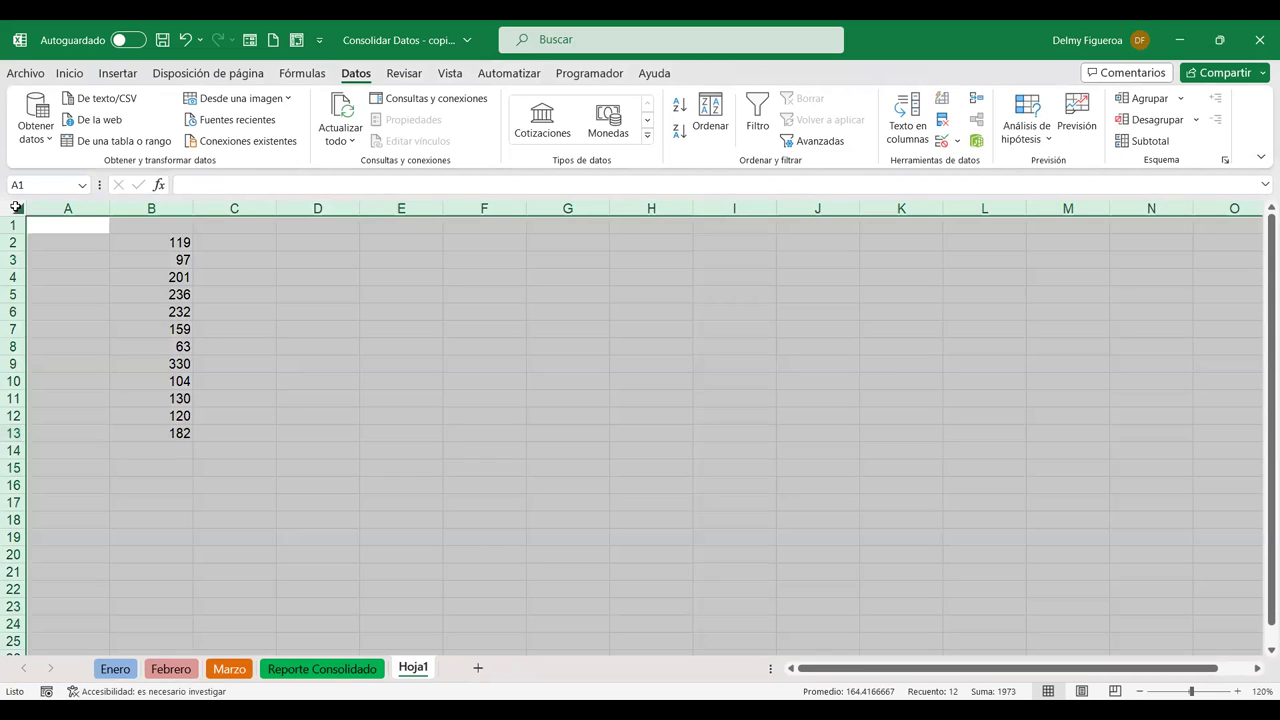
Clear Hoja1 and paste a copy of Marzo's A1:B13 table at A1
key(Delete)
click(226, 668)
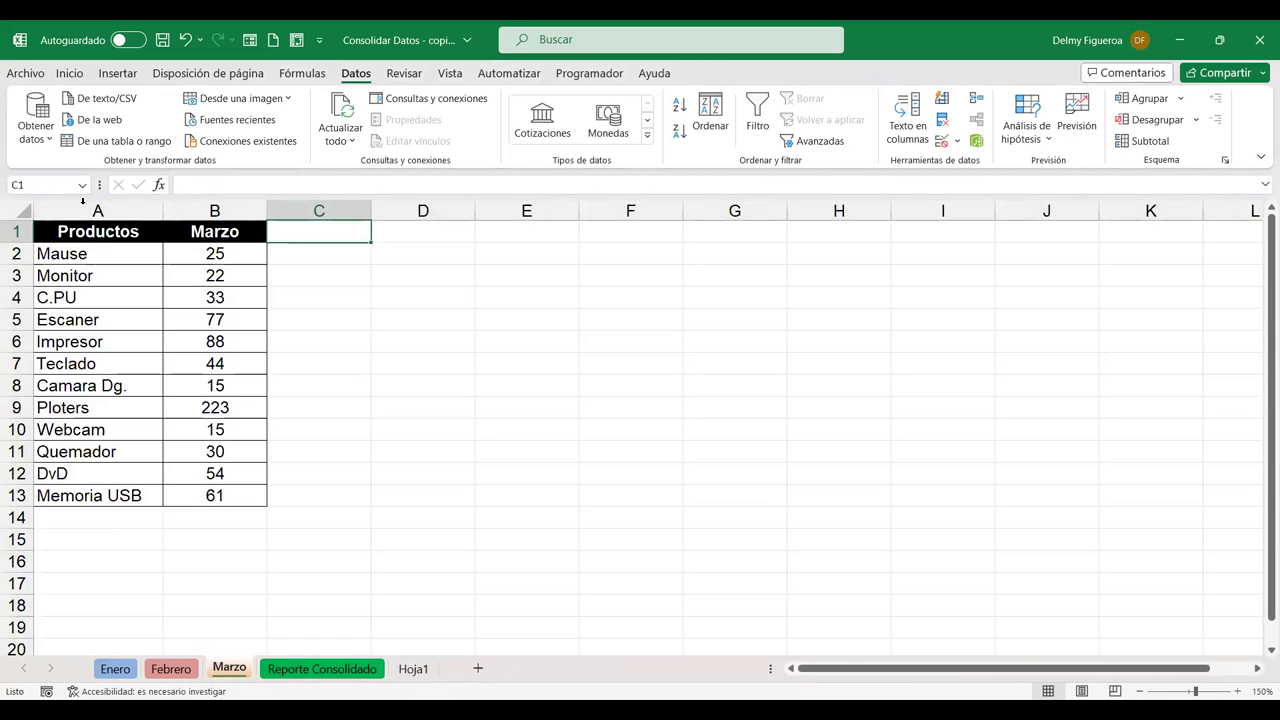
drag(100, 231, 261, 515)
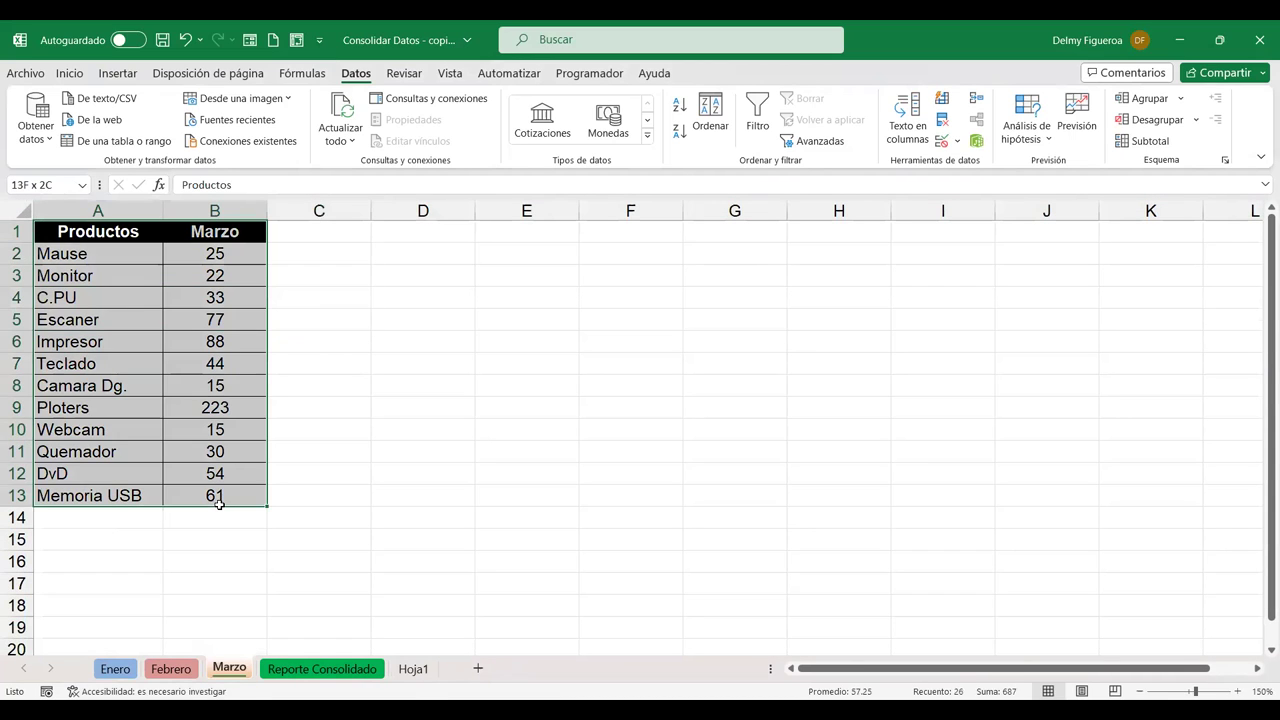
key(ctrl+c)
click(413, 668)
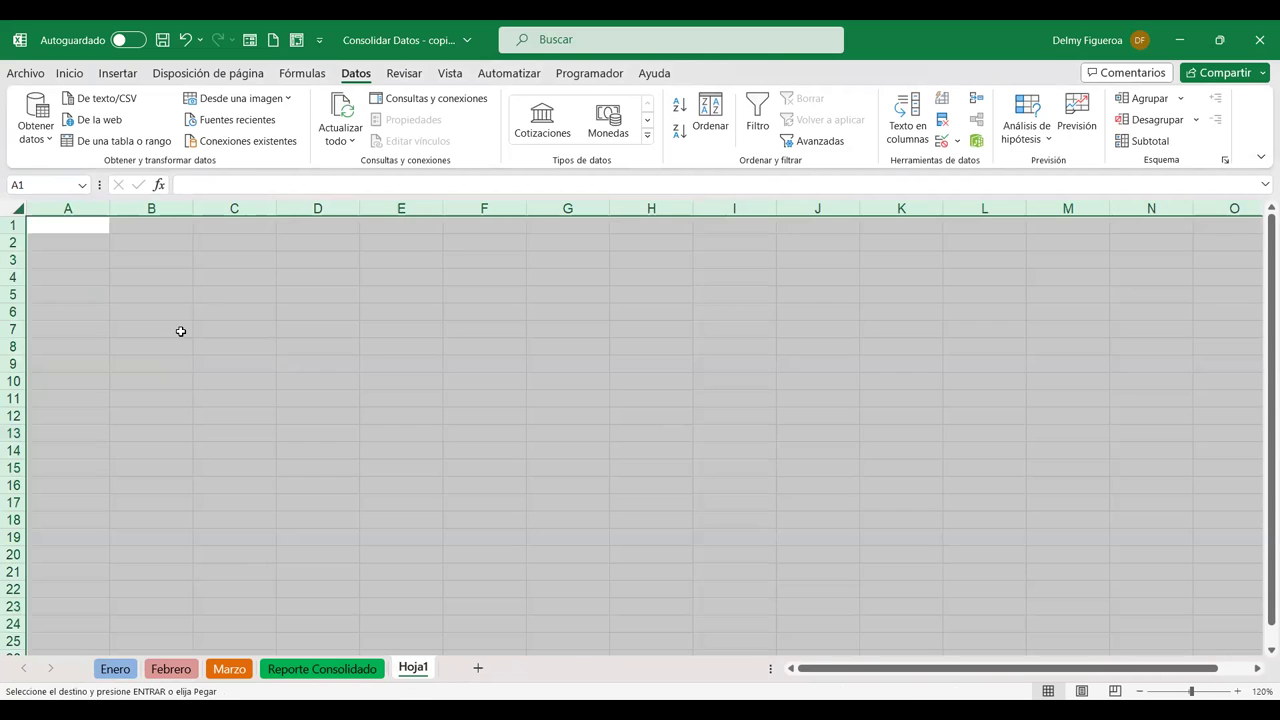
key(ctrl+v)
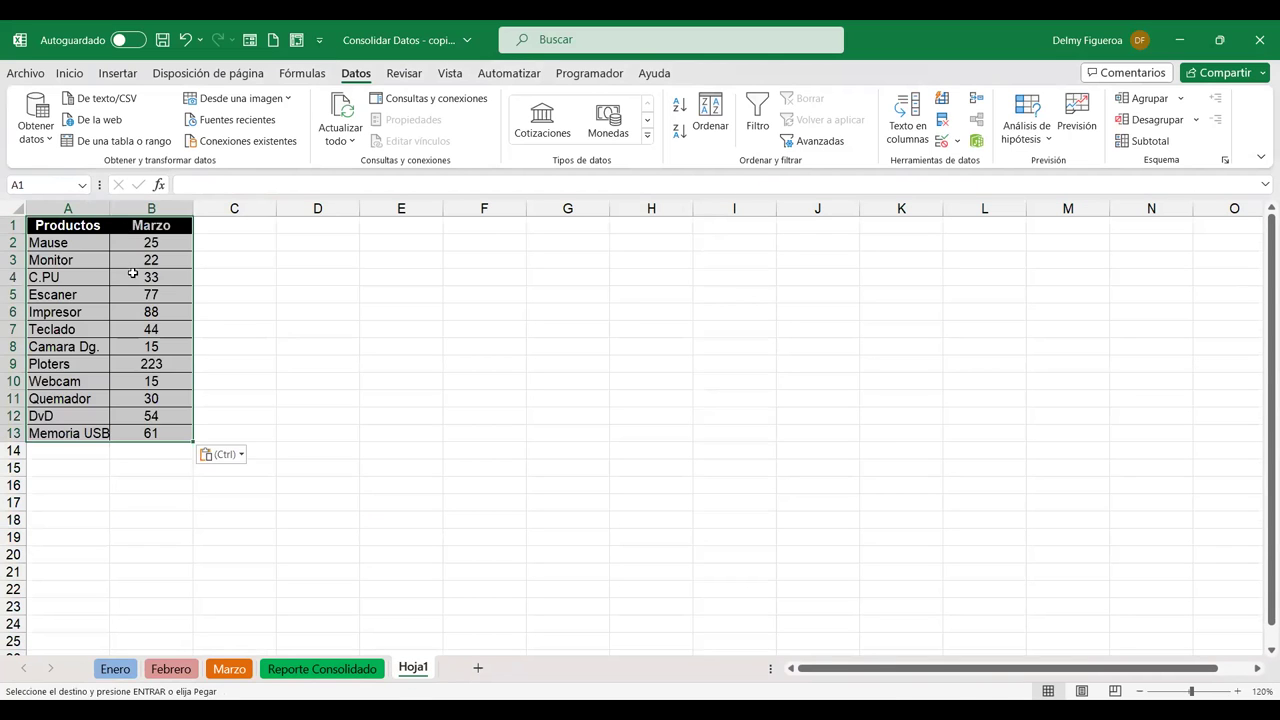
Empty the pasted quantity cells B2:B13
drag(144, 242, 181, 495)
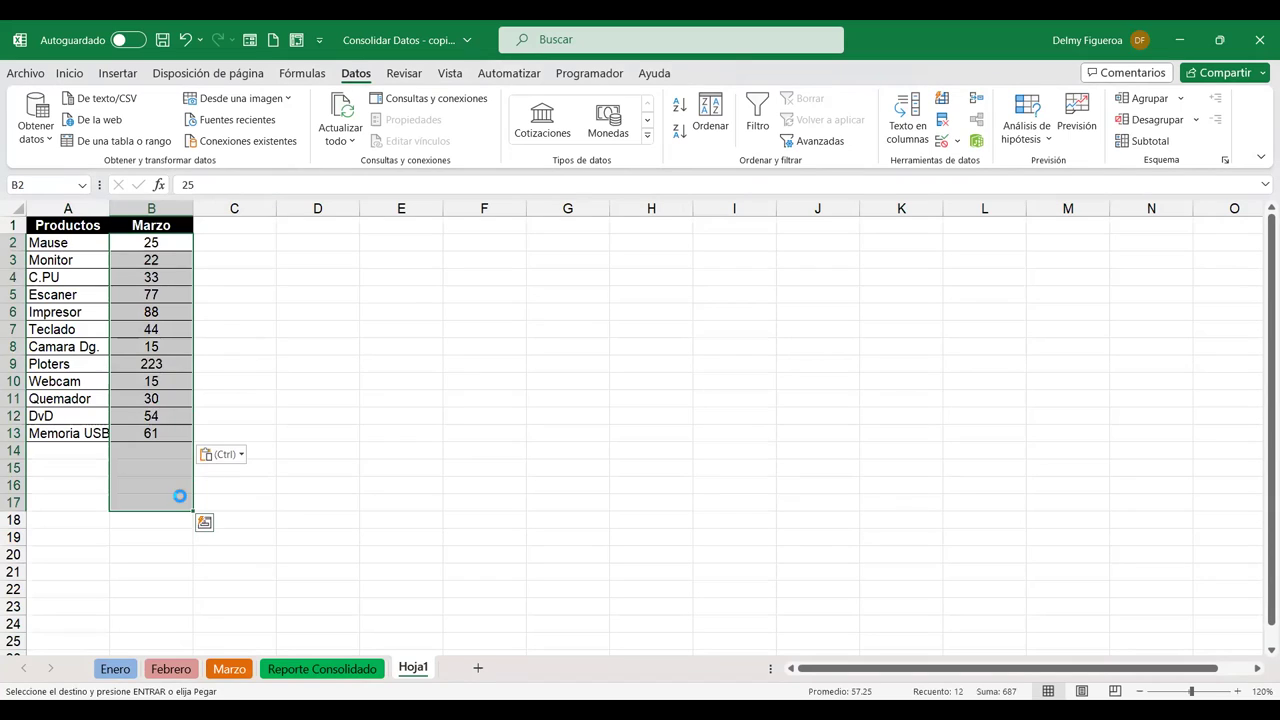
key(Delete)
click(260, 294)
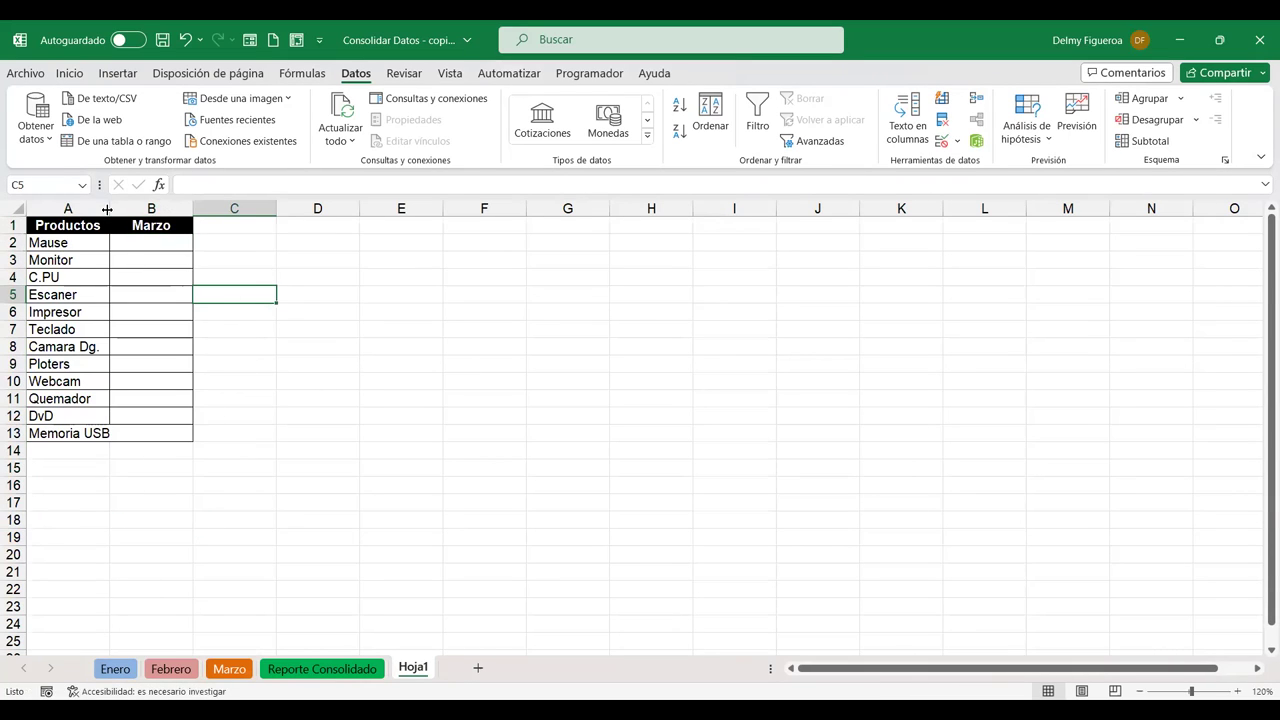
Set the sheet's font size to 12 and widen columns A and B to fit
double_click(107, 209)
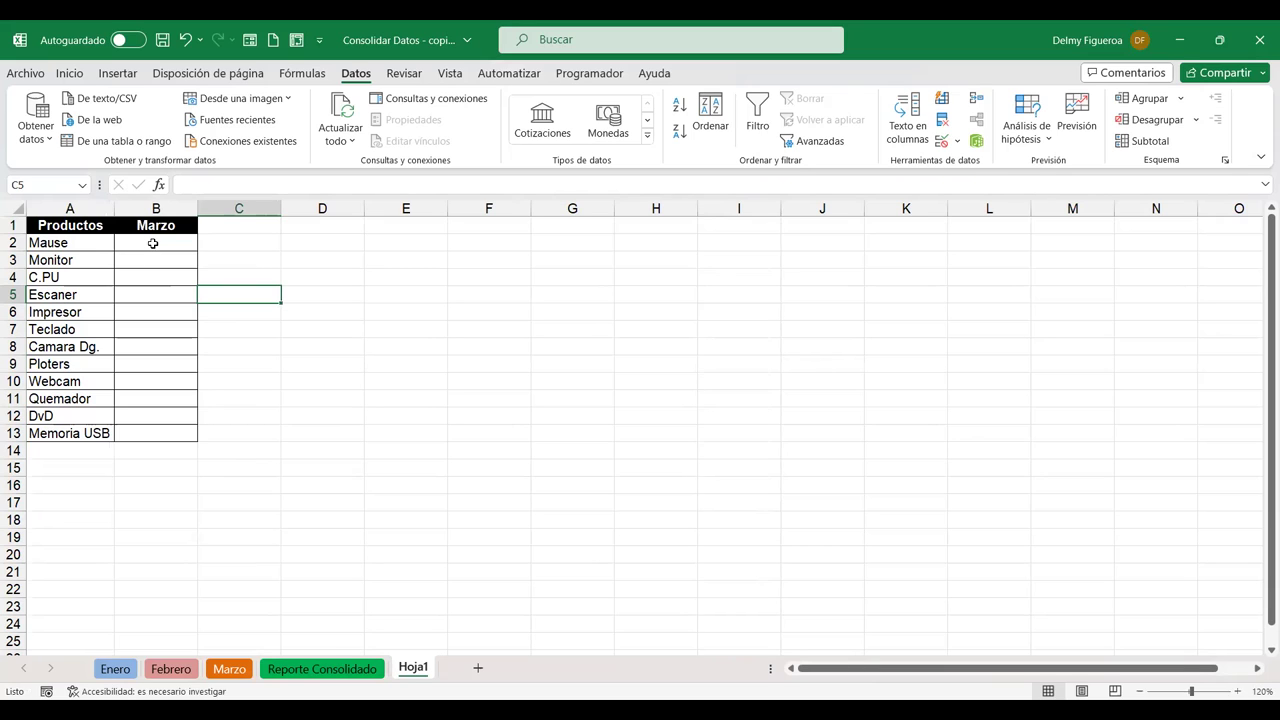
click(17, 207)
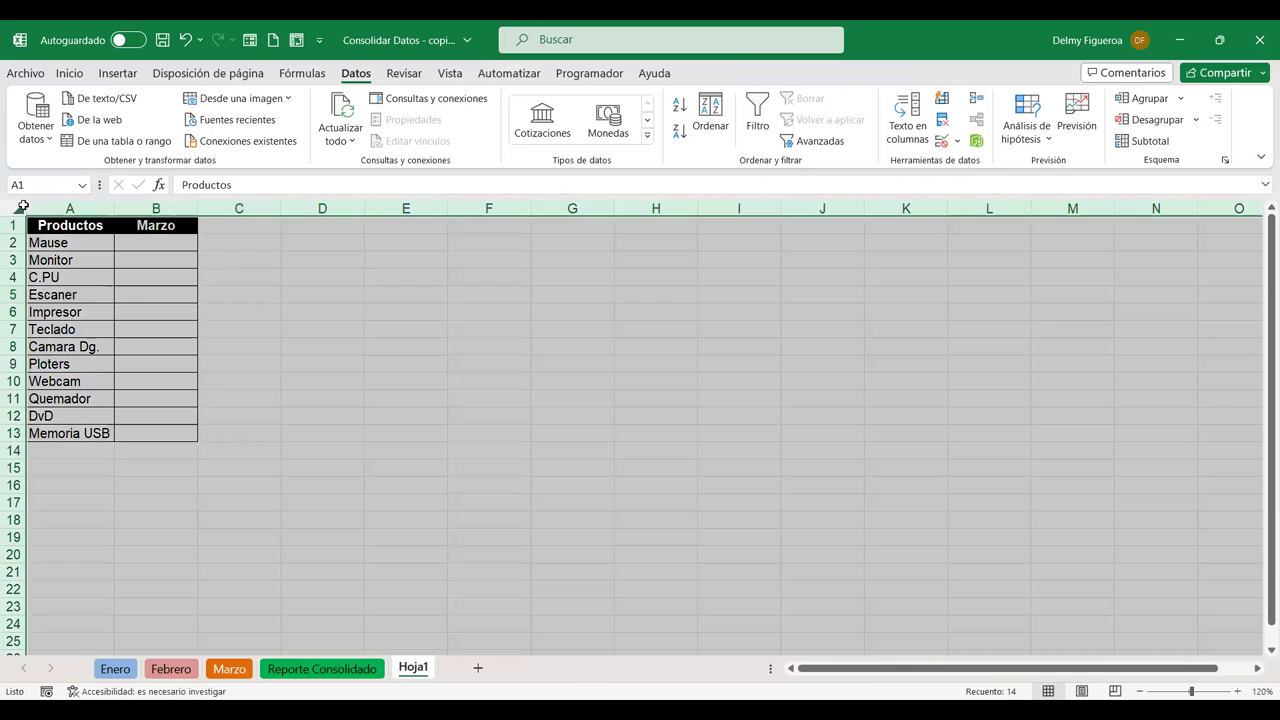
scroll(235, 113, up, 4)
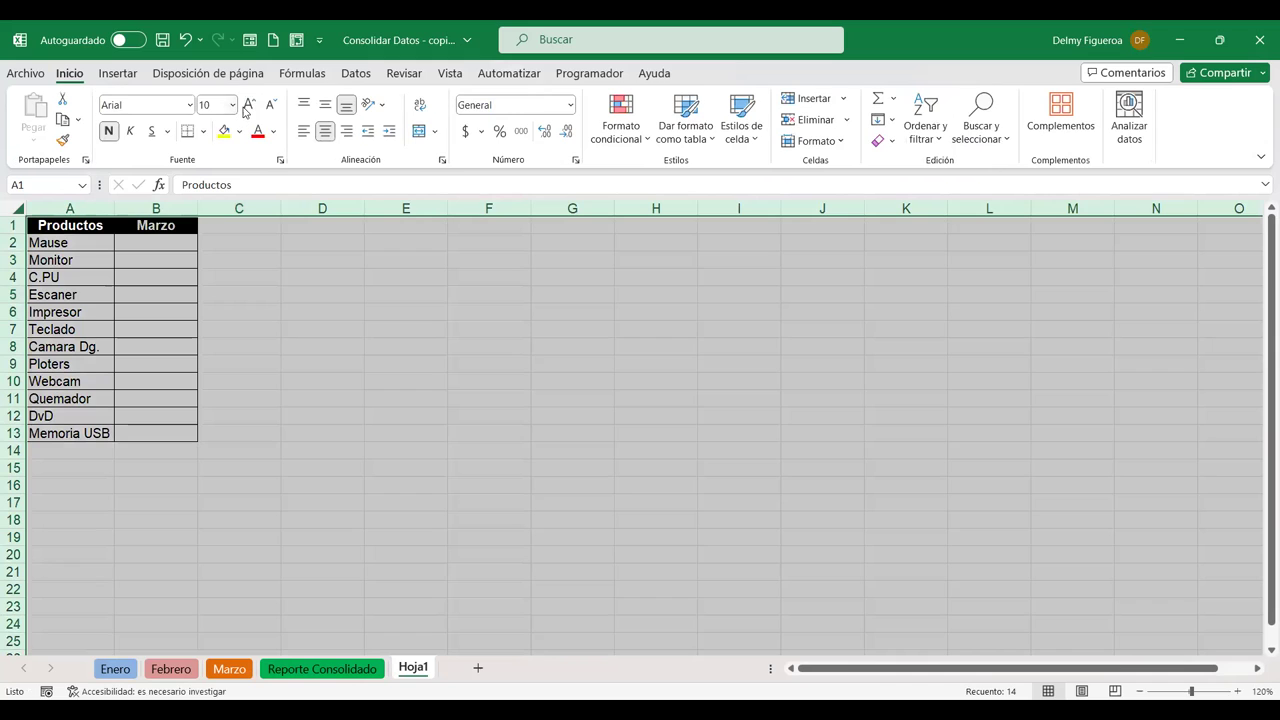
click(248, 106)
click(248, 106)
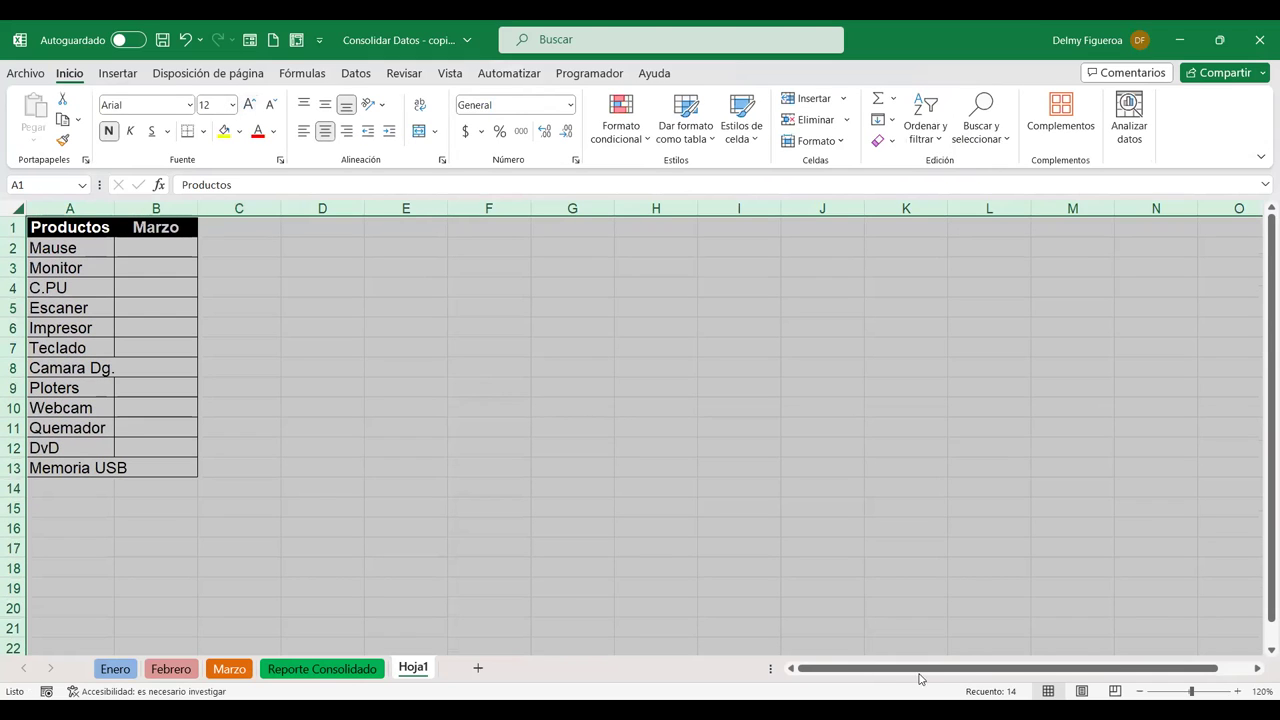
double_click(115, 205)
click(443, 346)
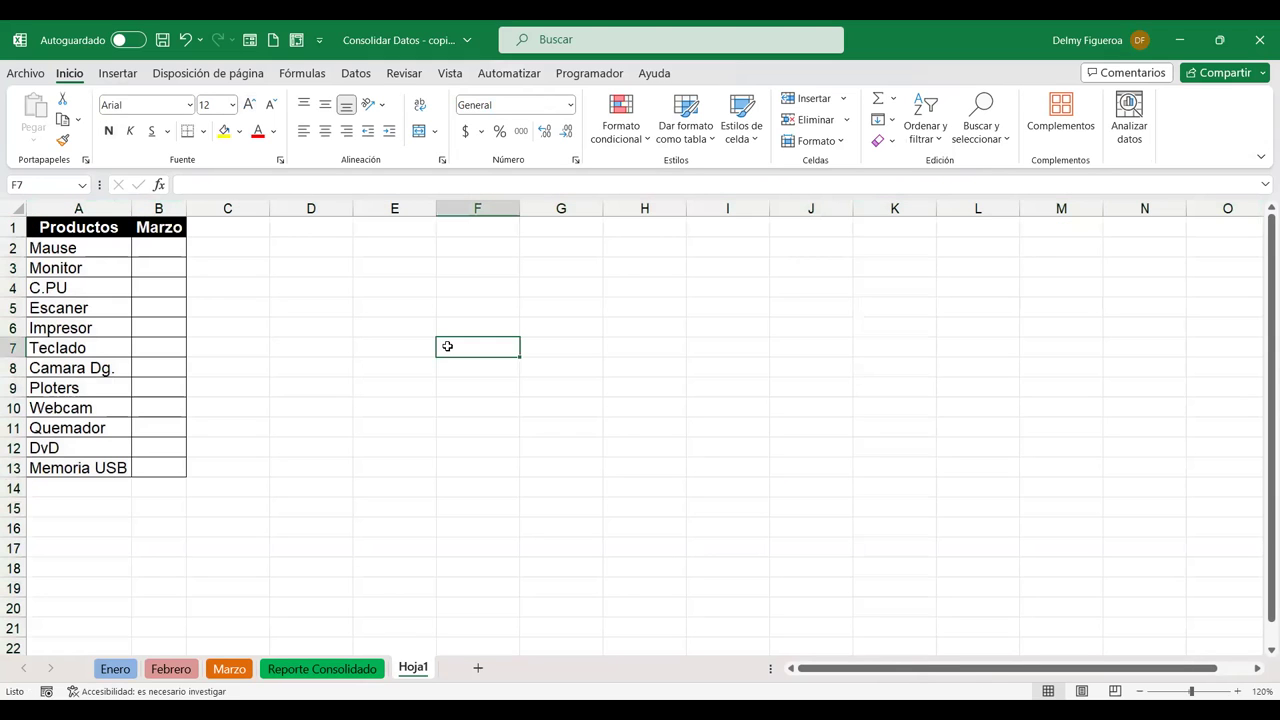
drag(184, 207, 190, 210)
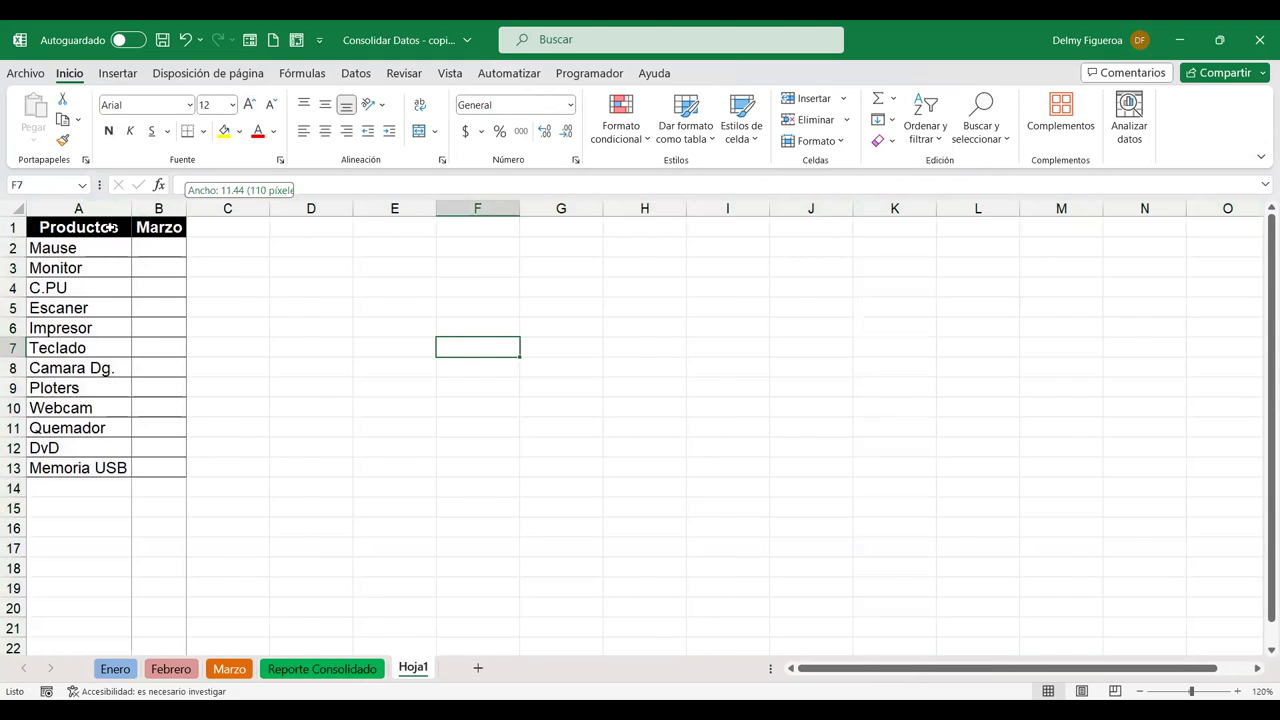
drag(112, 227, 183, 467)
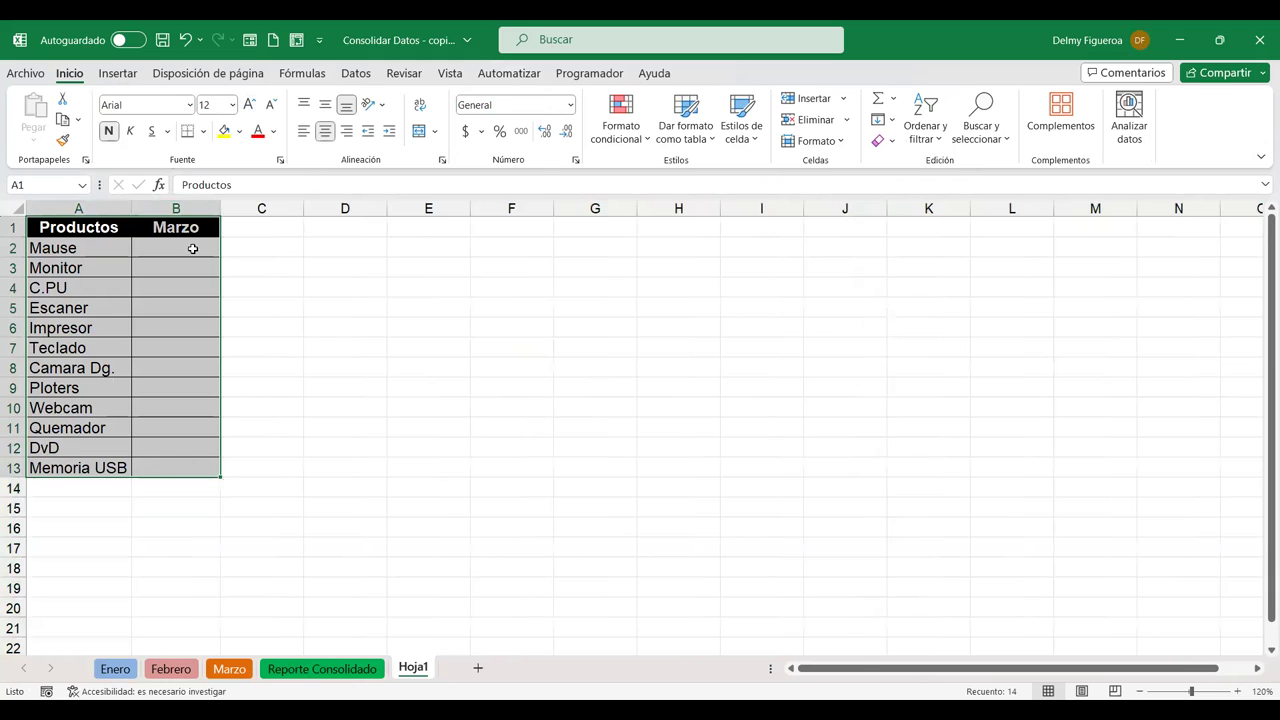
Rerun the Suma consolidation of the three monthly ranges from Datos > Consolidar
click(358, 75)
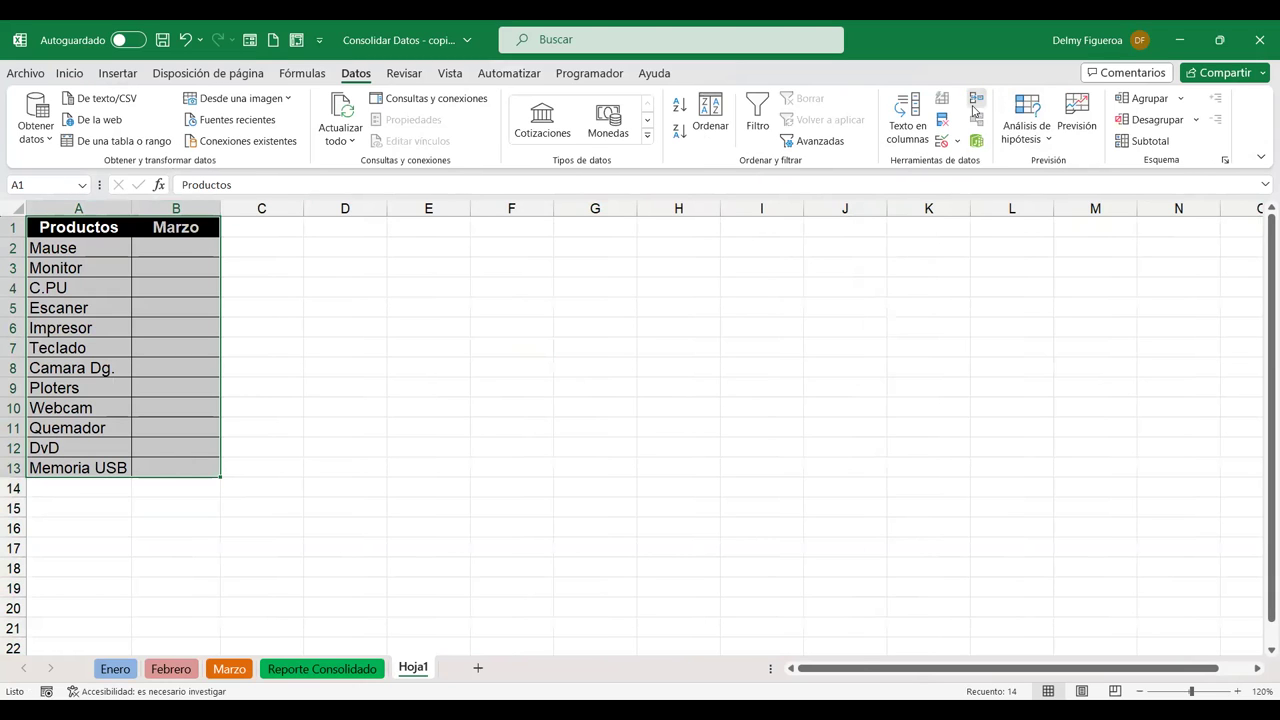
click(975, 108)
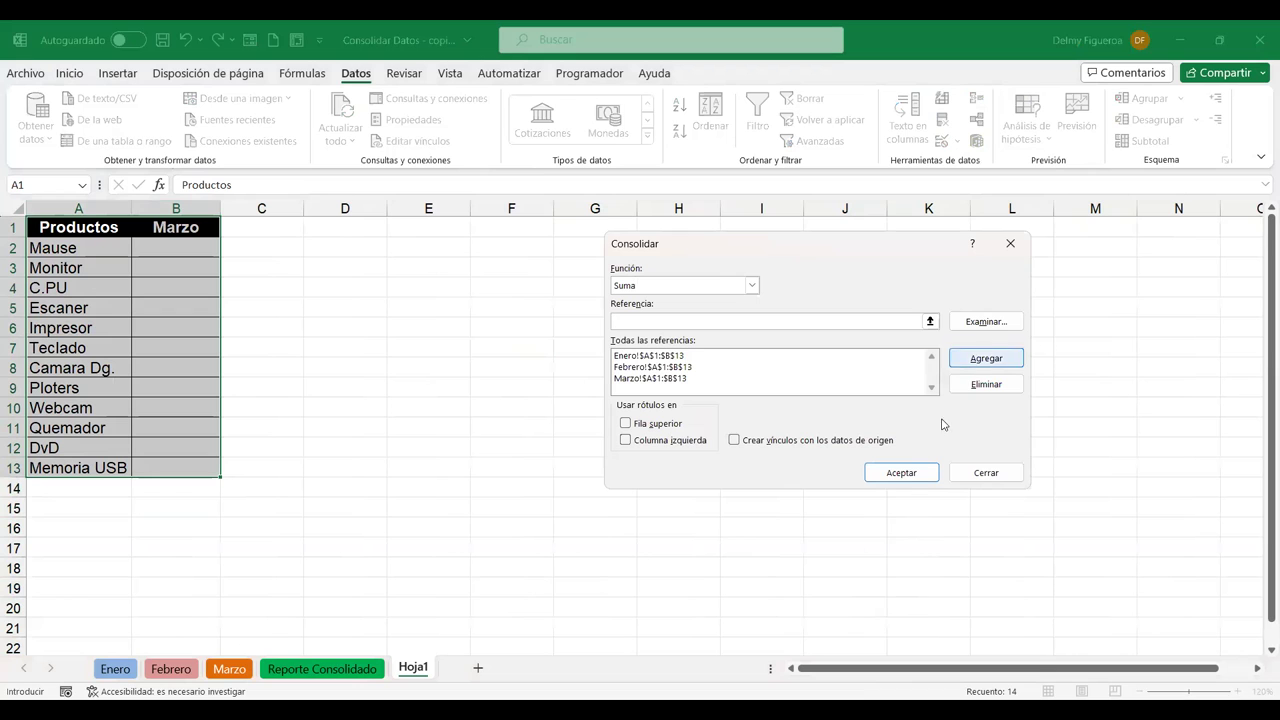
click(904, 473)
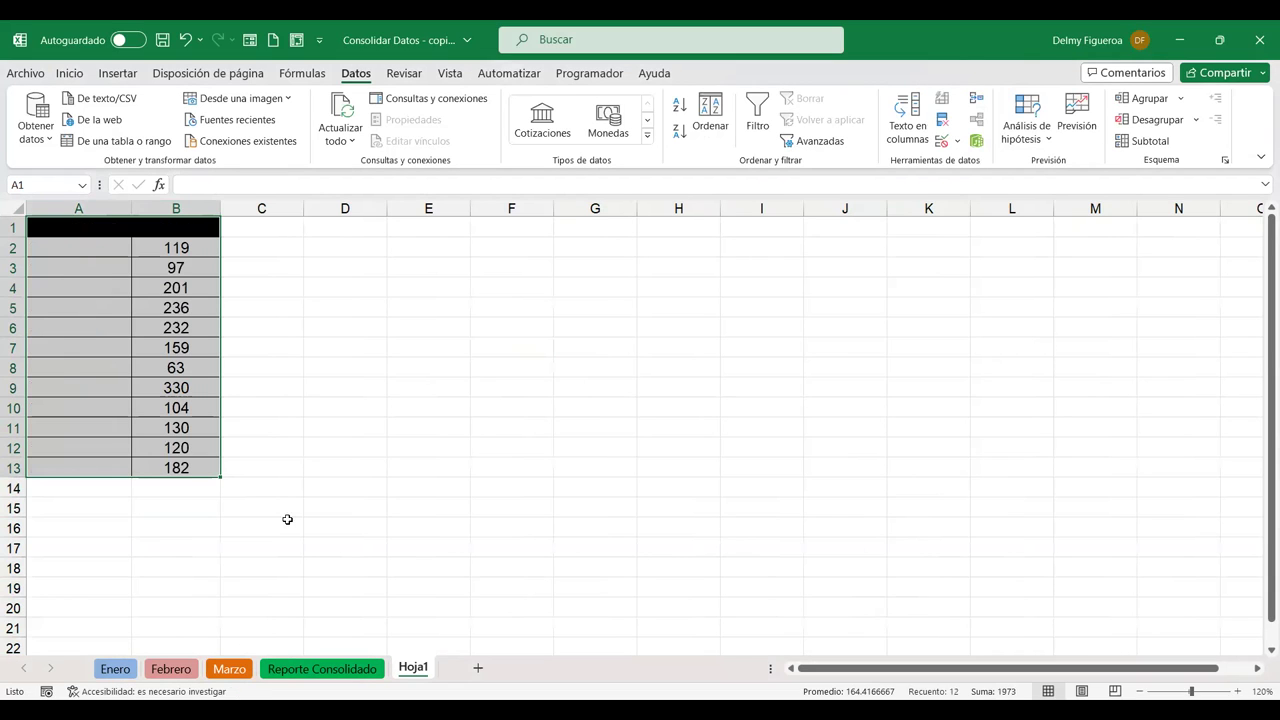
Compare the Marzo, Febrero and Enero tables with the consolidated totals on Hoja1
click(220, 669)
click(180, 670)
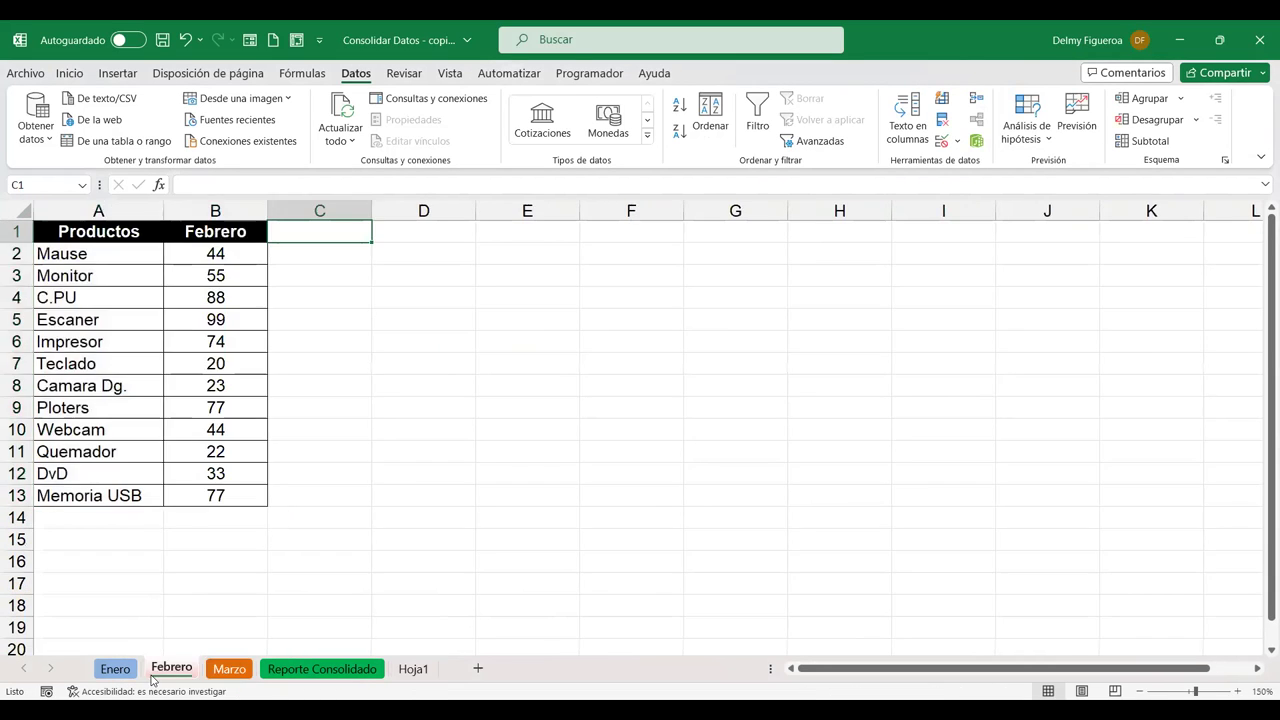
click(125, 671)
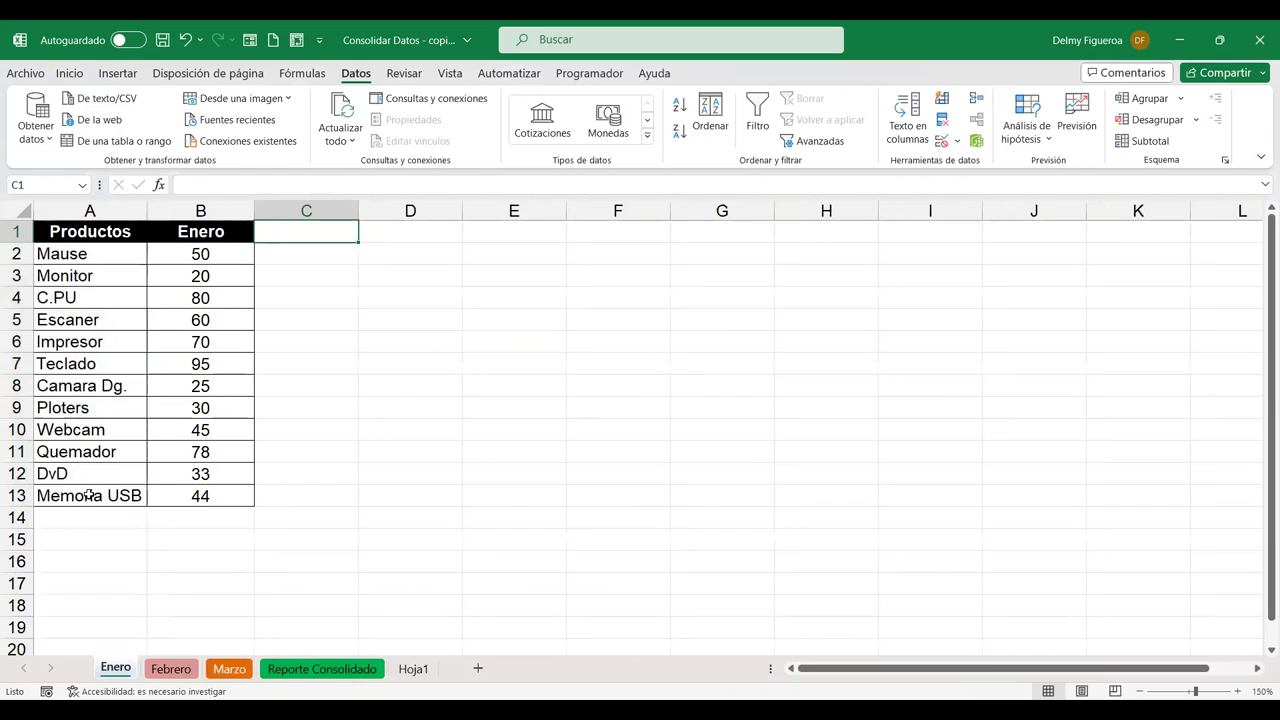
click(87, 231)
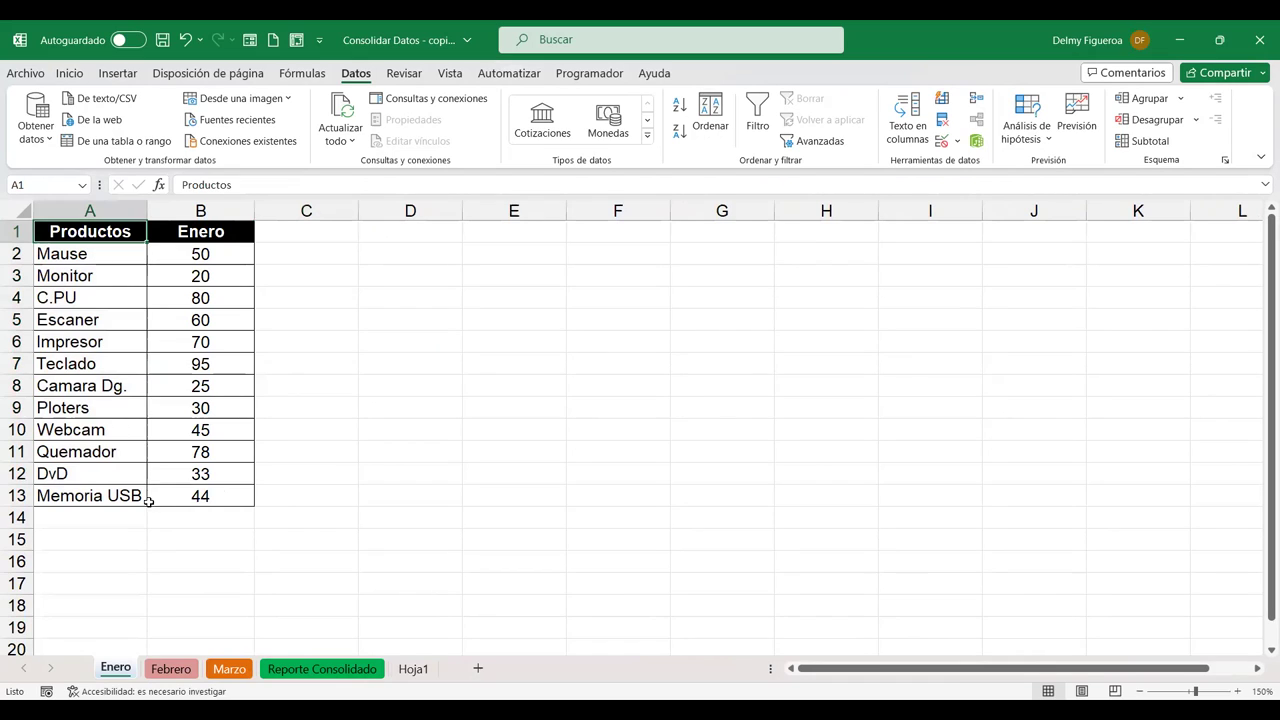
click(172, 669)
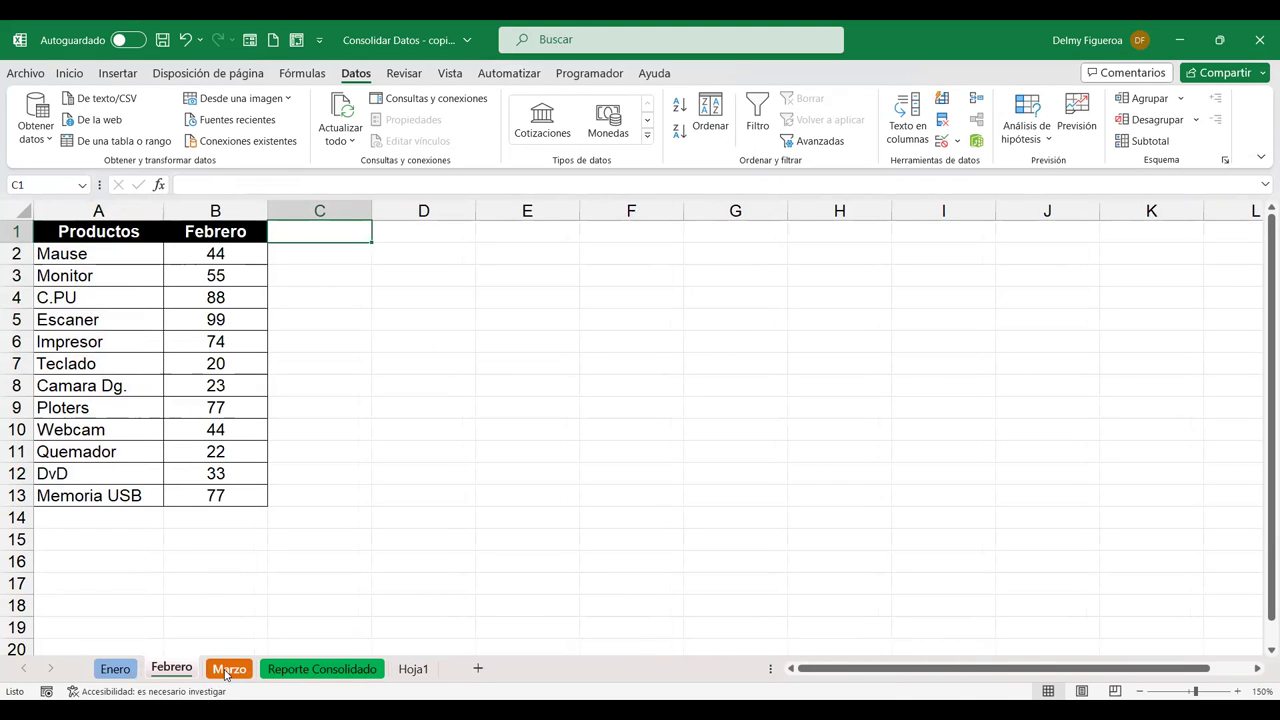
click(228, 670)
click(322, 269)
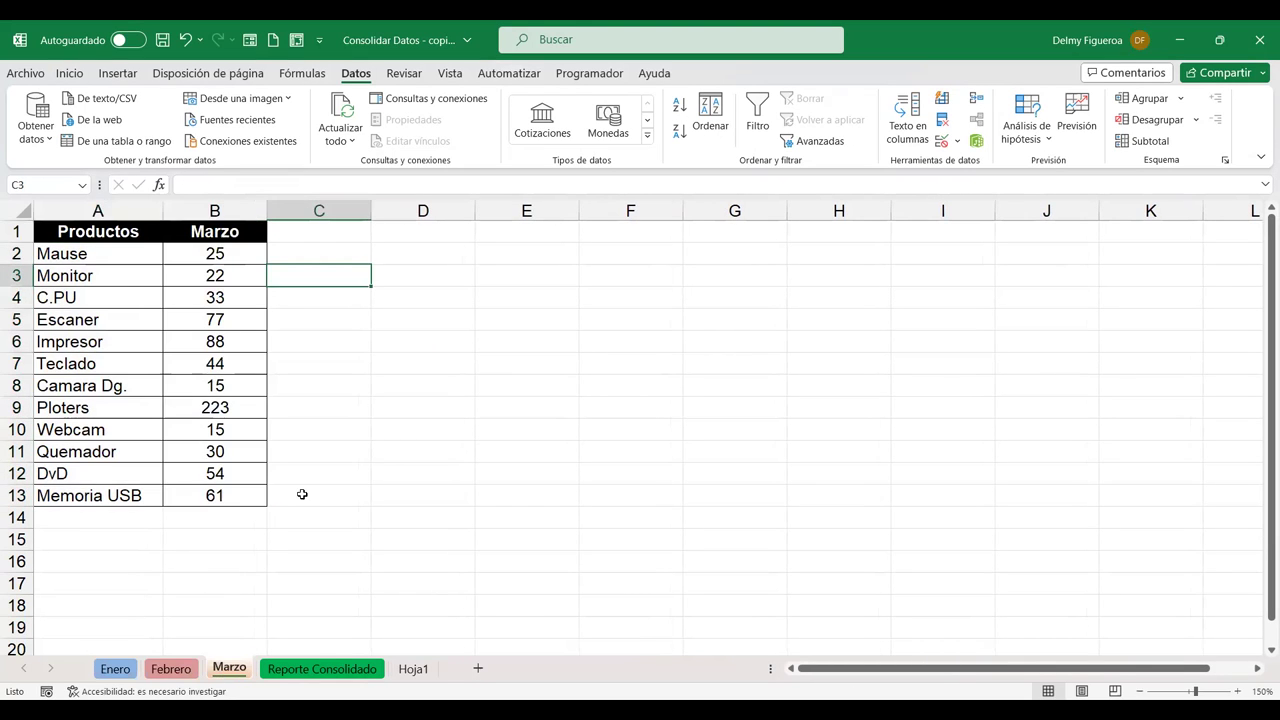
click(413, 670)
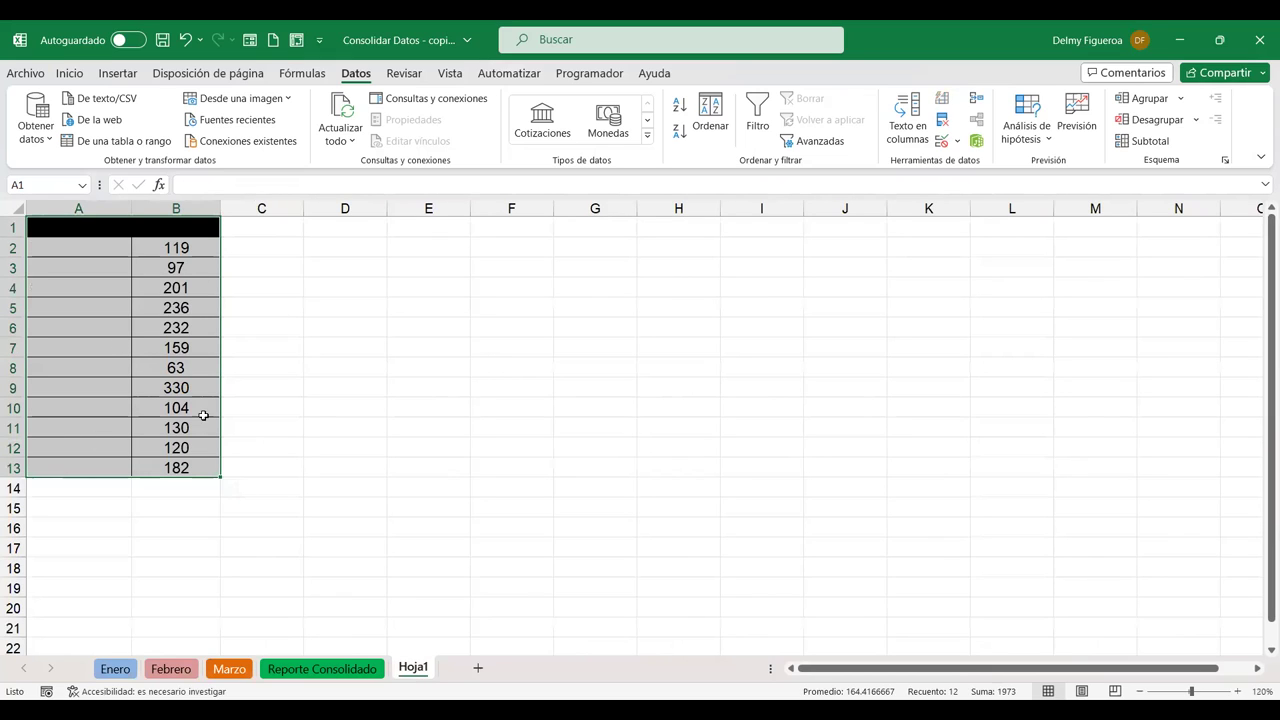
click(180, 325)
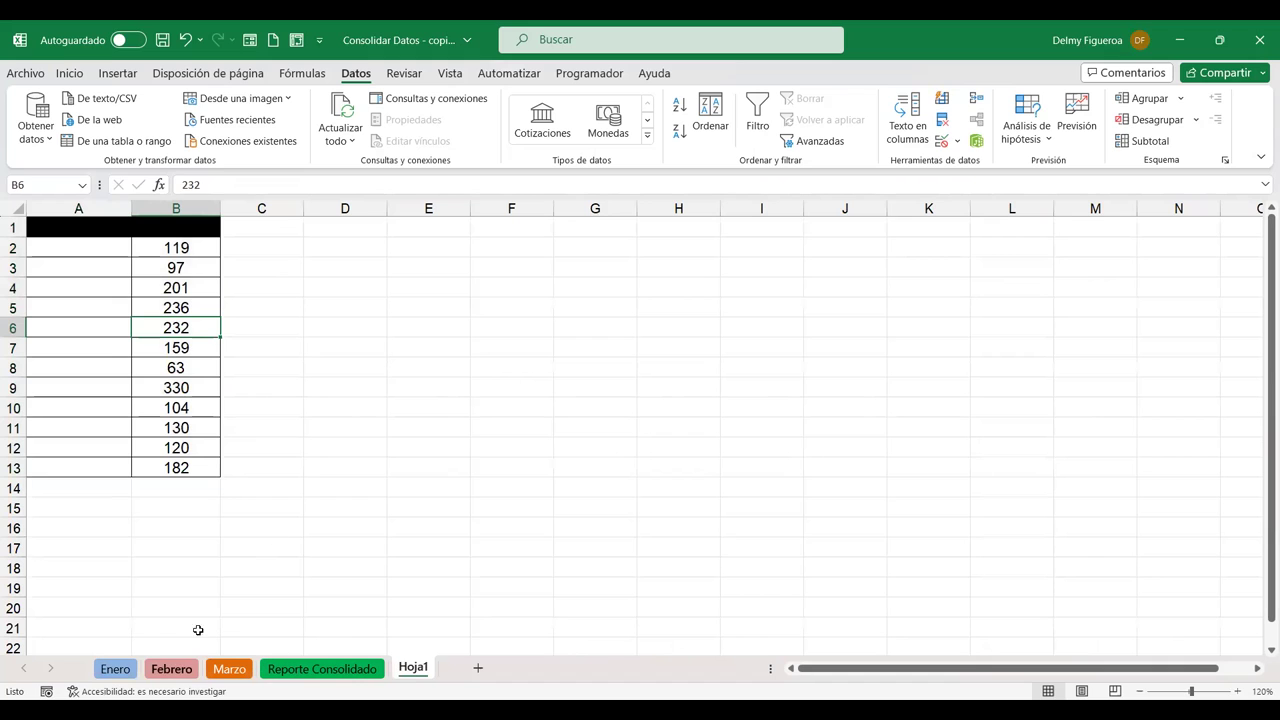
Inspect cells A1 and C1 of Hoja1's consolidated table
click(345, 670)
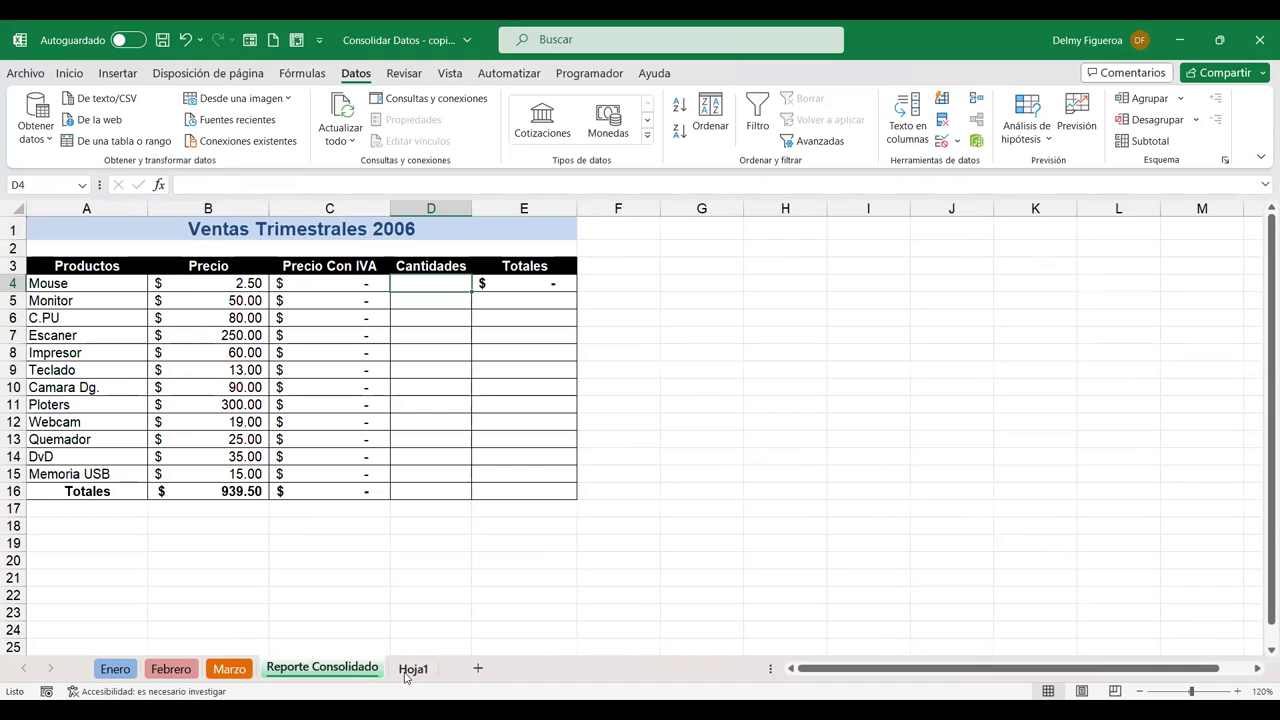
click(412, 669)
click(76, 224)
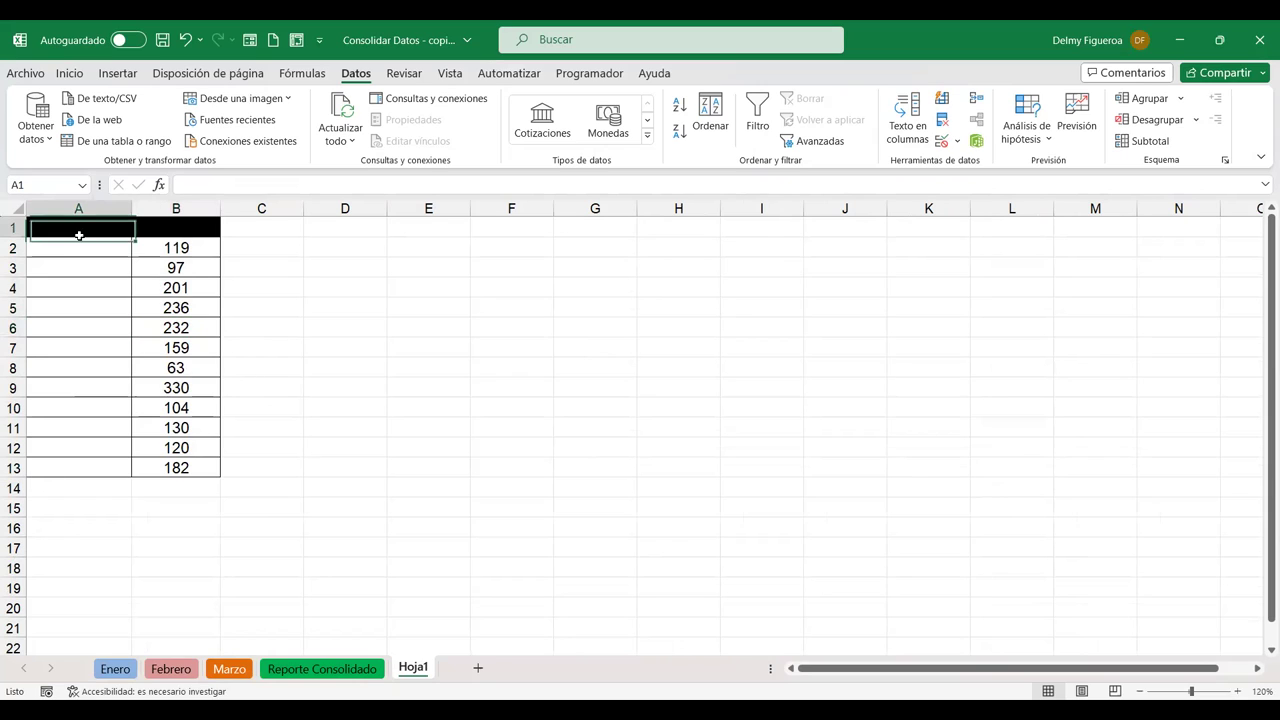
click(258, 224)
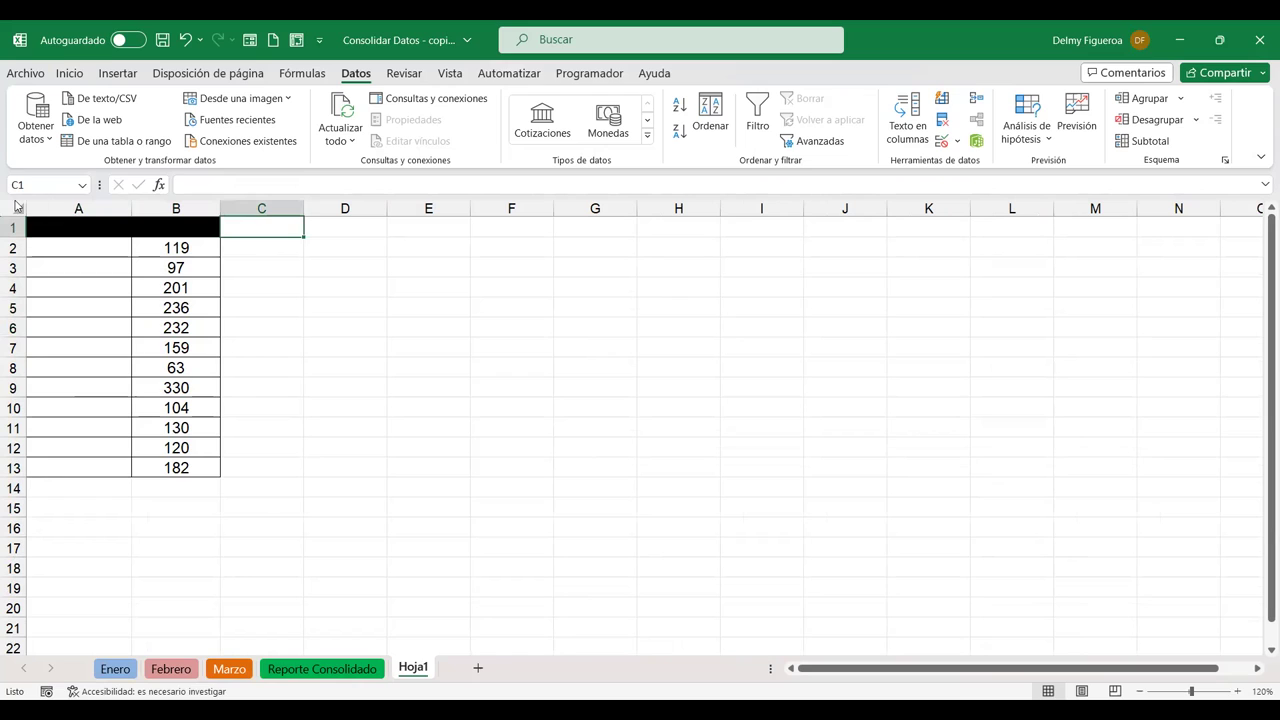
click(78, 226)
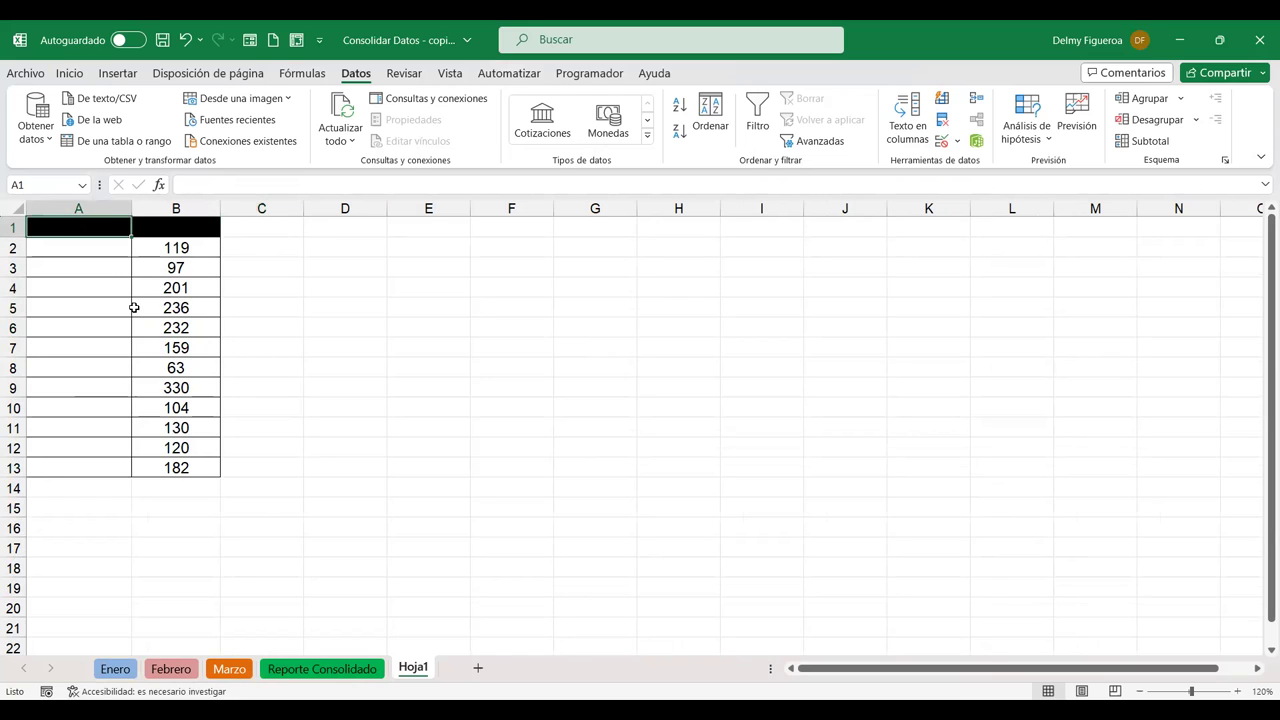
Cross-check the monthly sheets against Hoja1, selecting cells C2 and A4
click(229, 668)
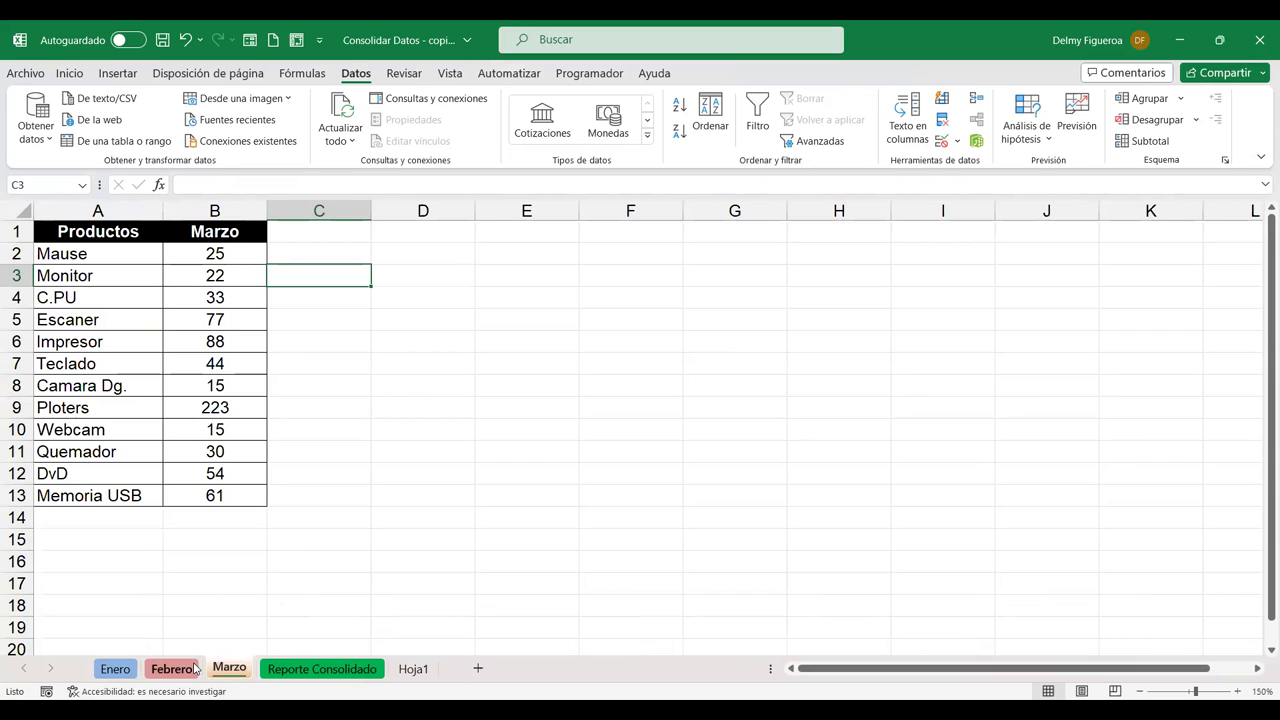
click(190, 668)
click(115, 668)
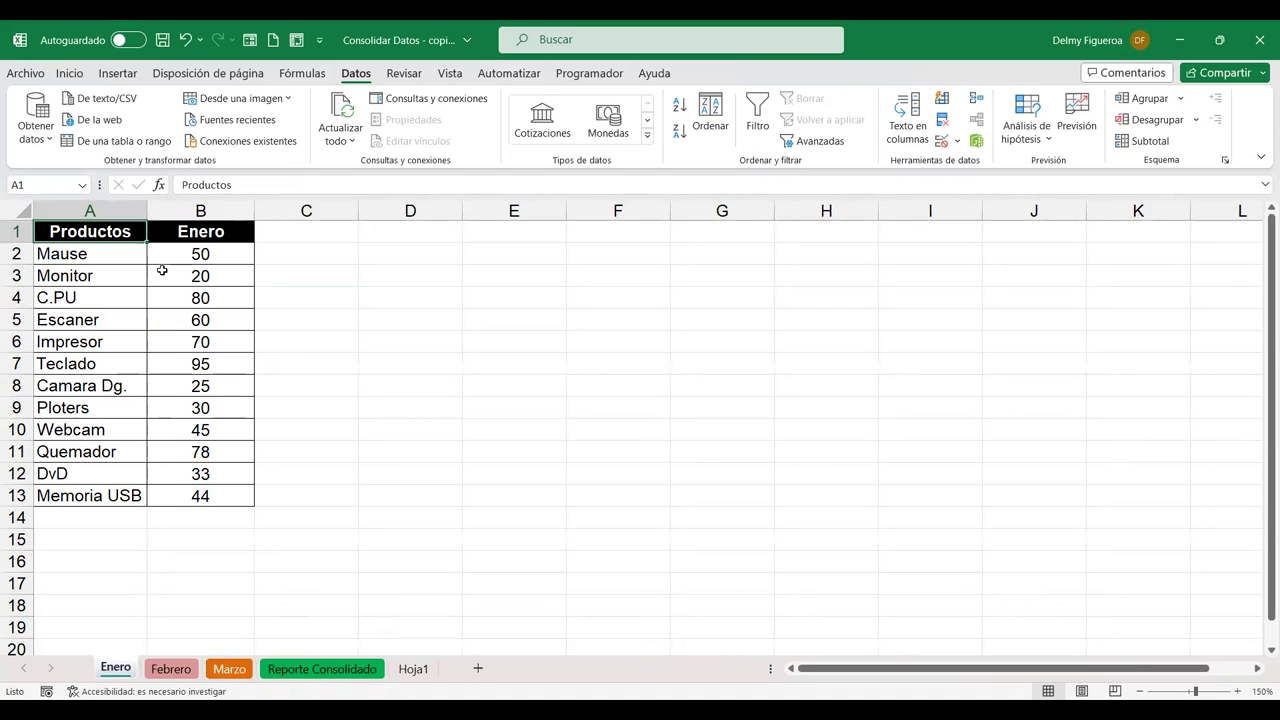
click(425, 675)
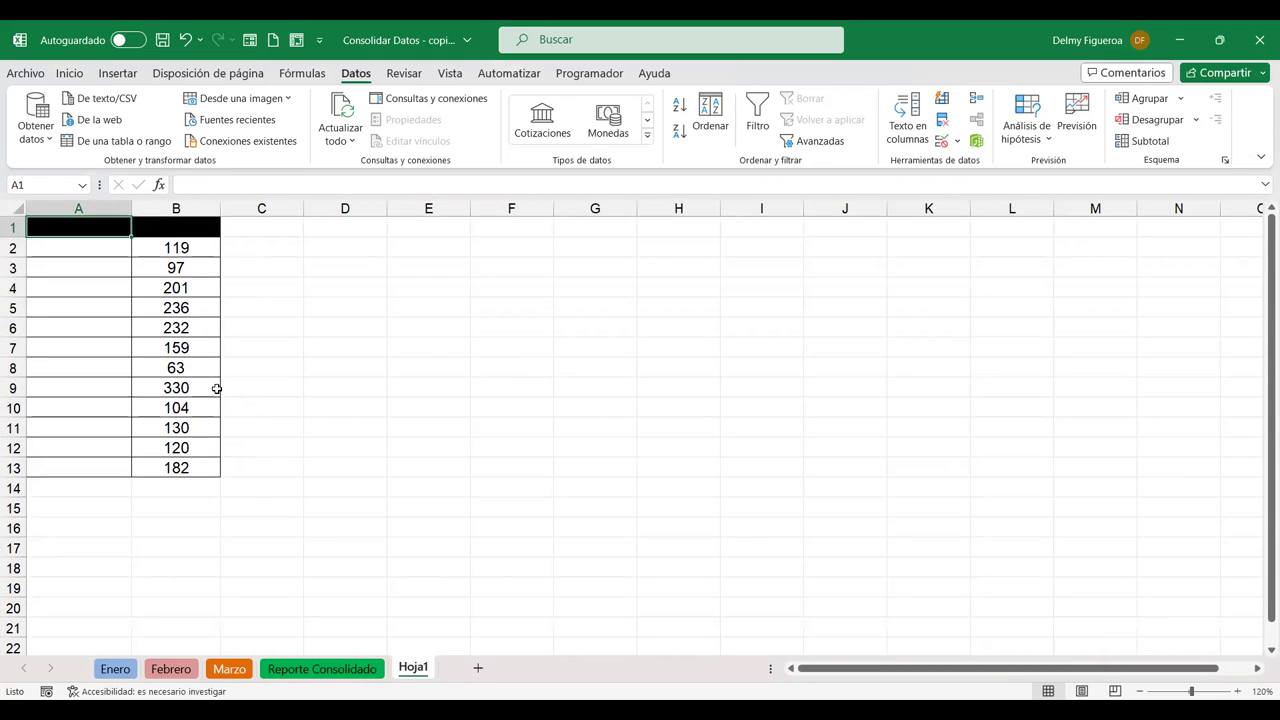
click(233, 668)
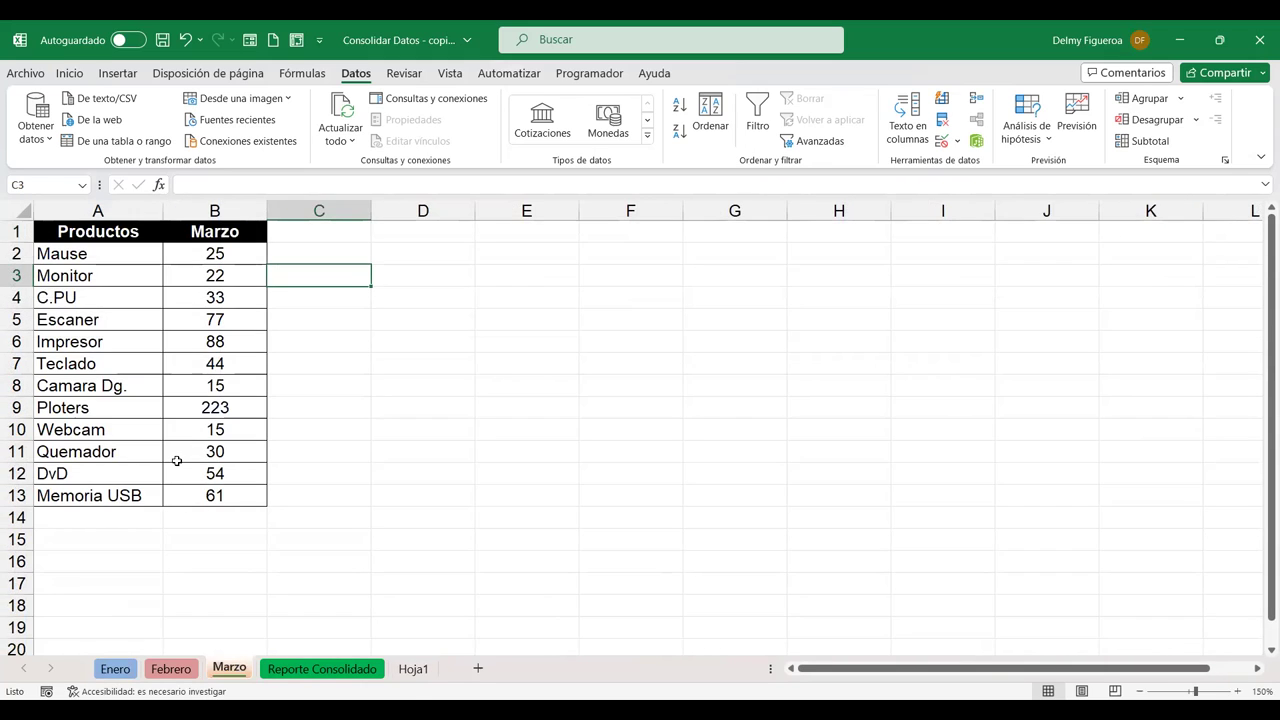
click(413, 672)
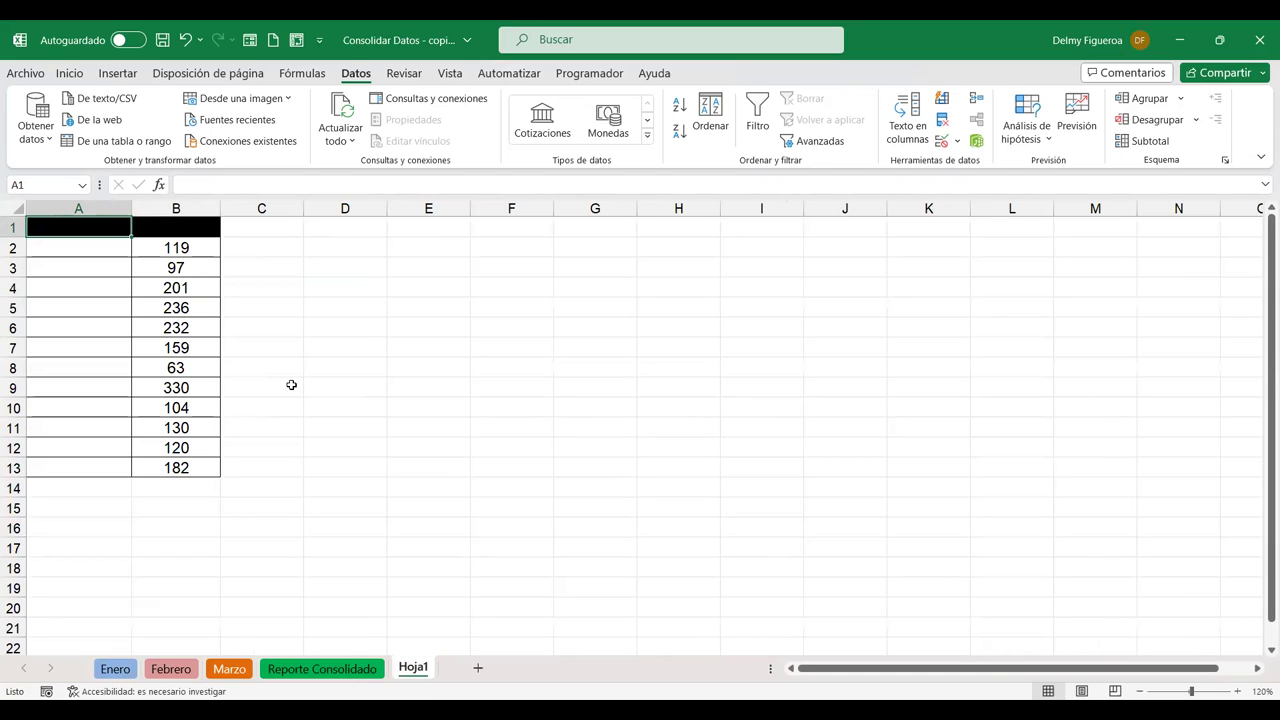
click(239, 251)
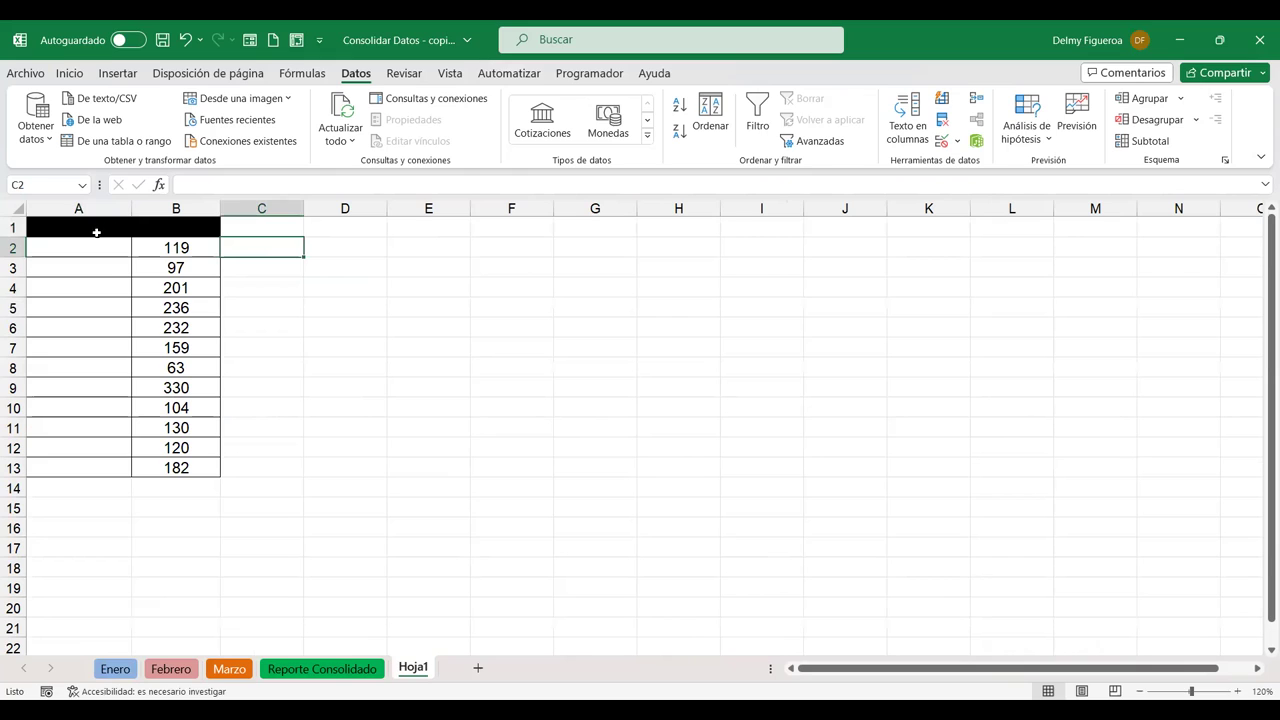
click(106, 285)
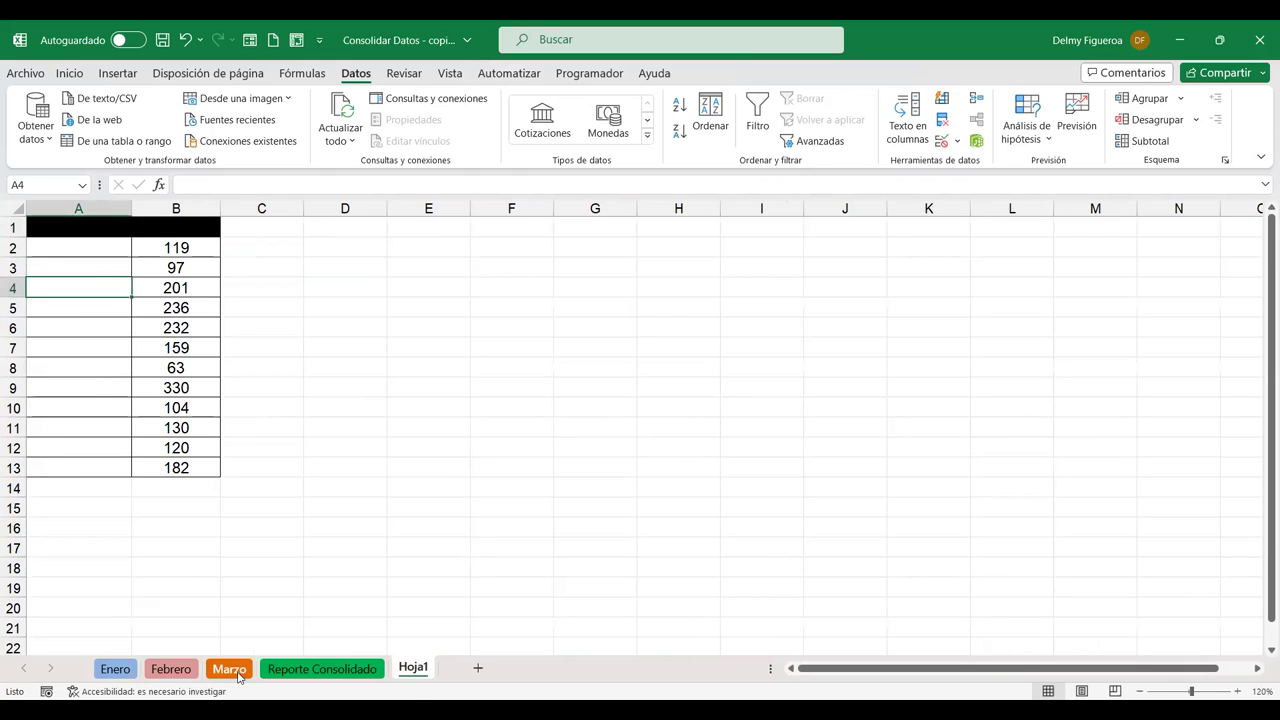
Review the Marzo, Febrero, Enero and Reporte Consolidado sheets in turn
click(239, 670)
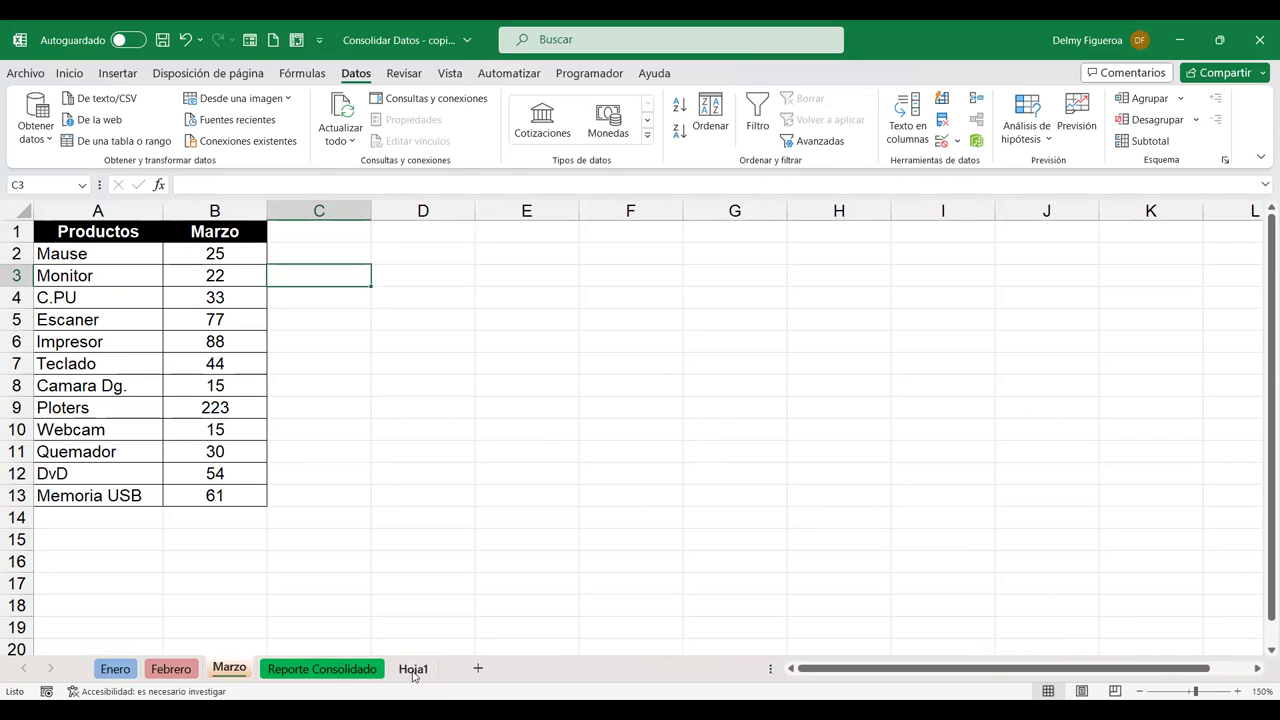
click(413, 670)
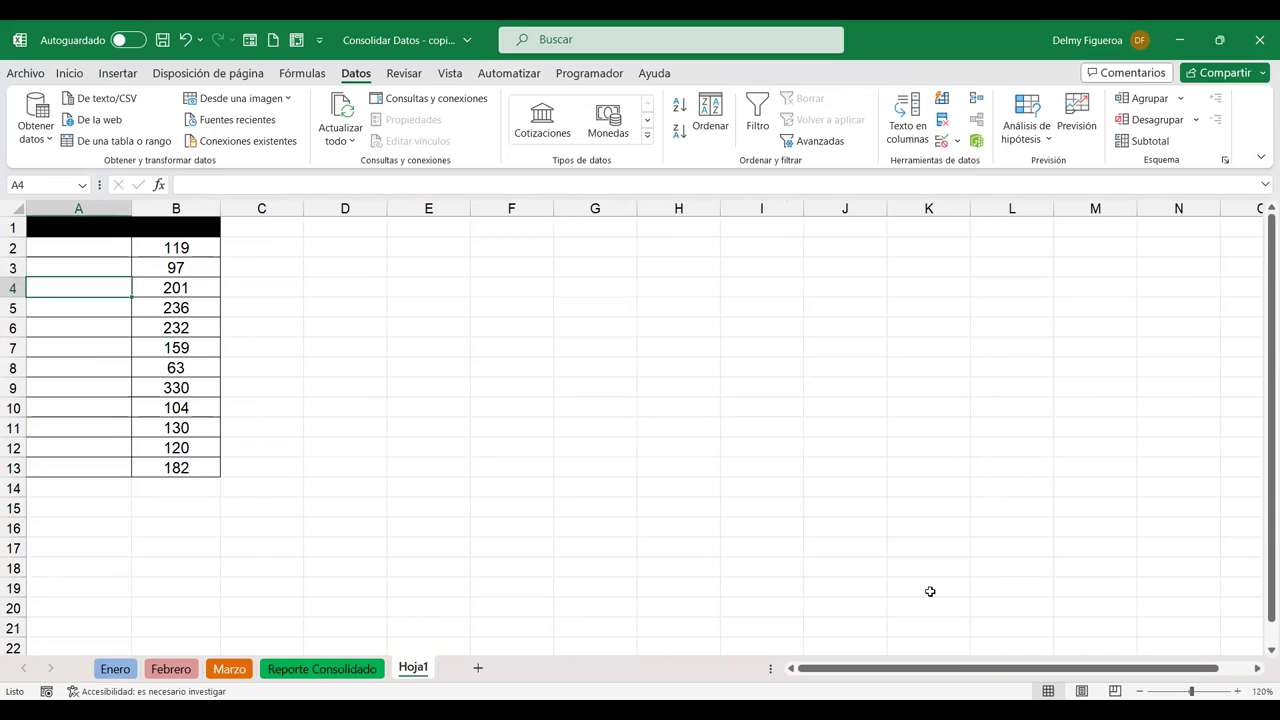
click(234, 675)
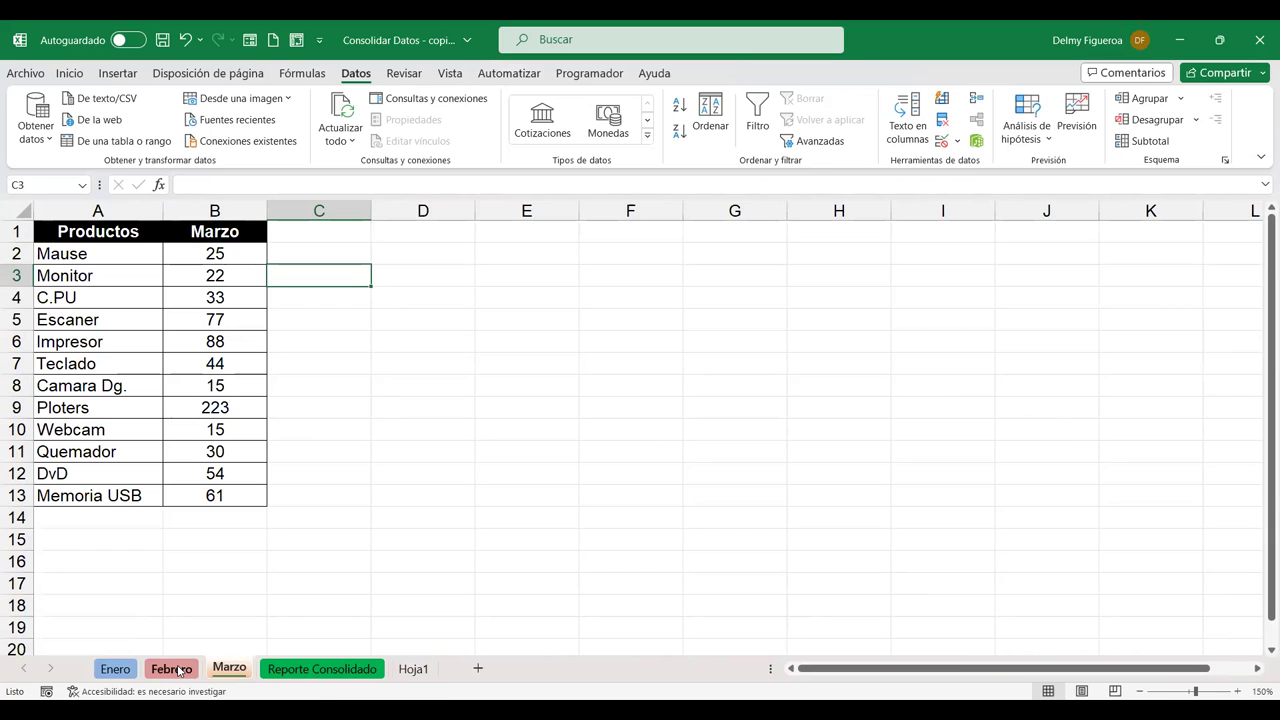
click(178, 671)
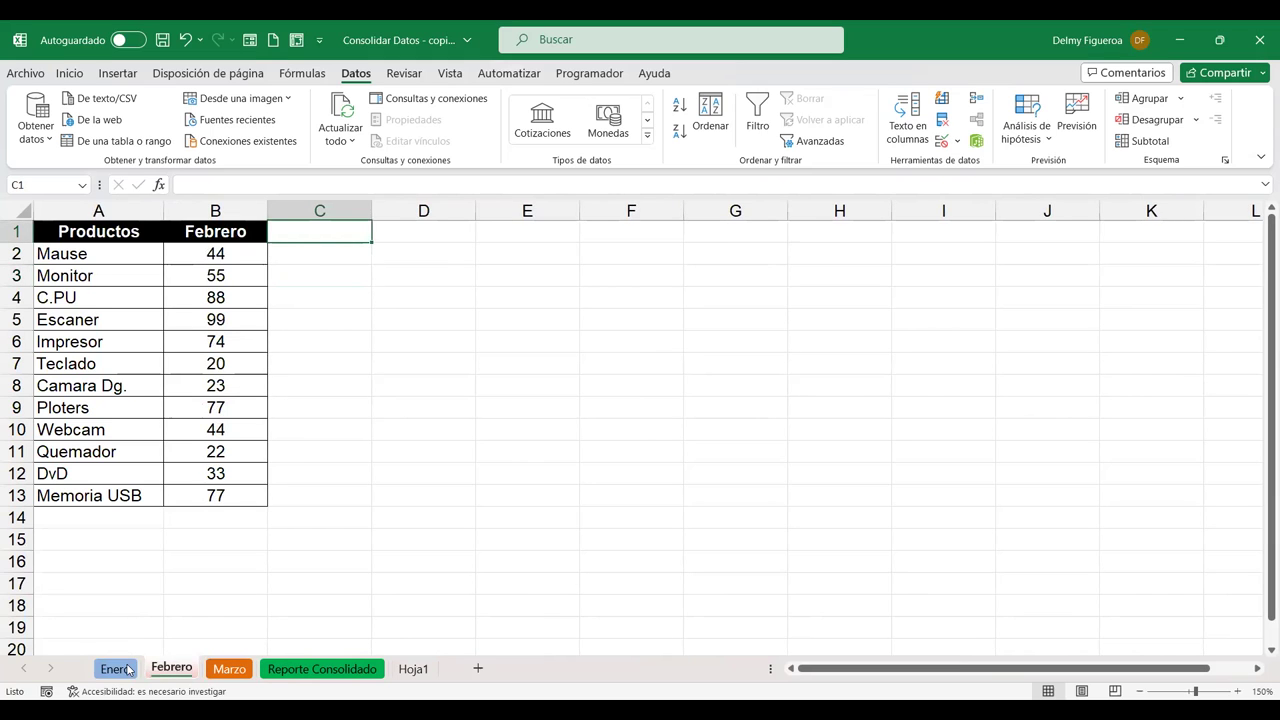
click(127, 669)
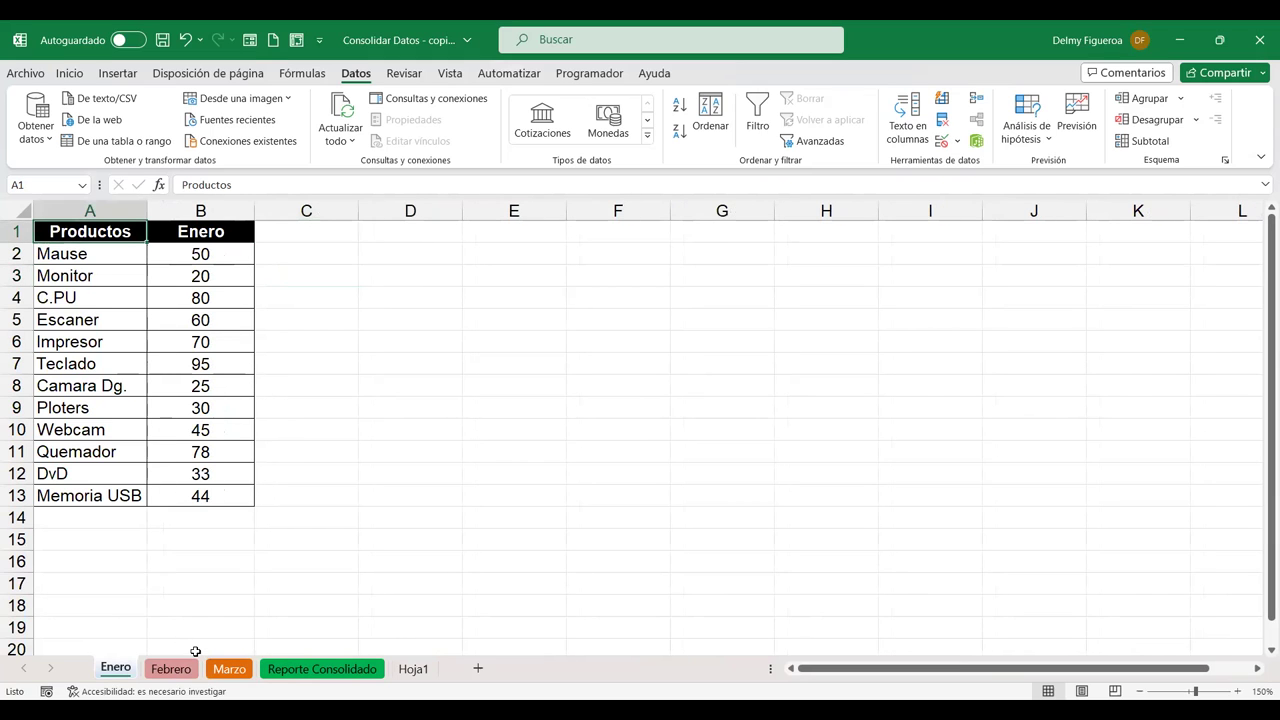
click(286, 670)
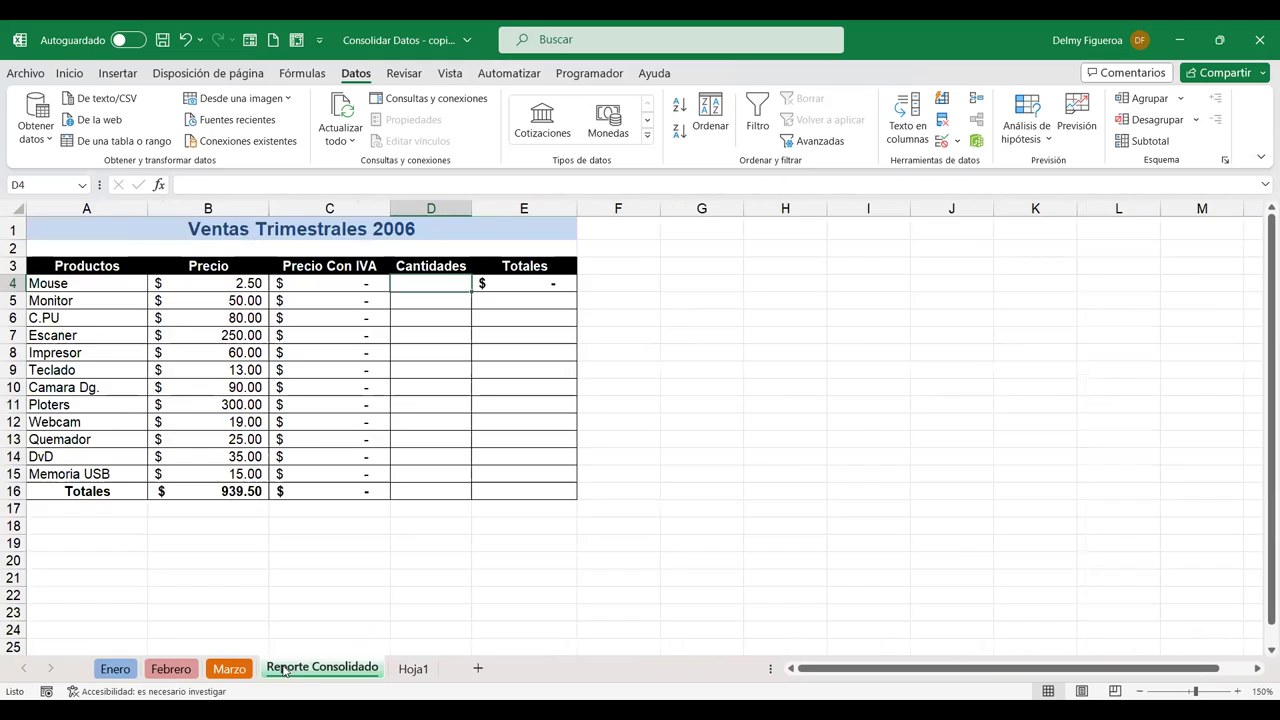
click(115, 670)
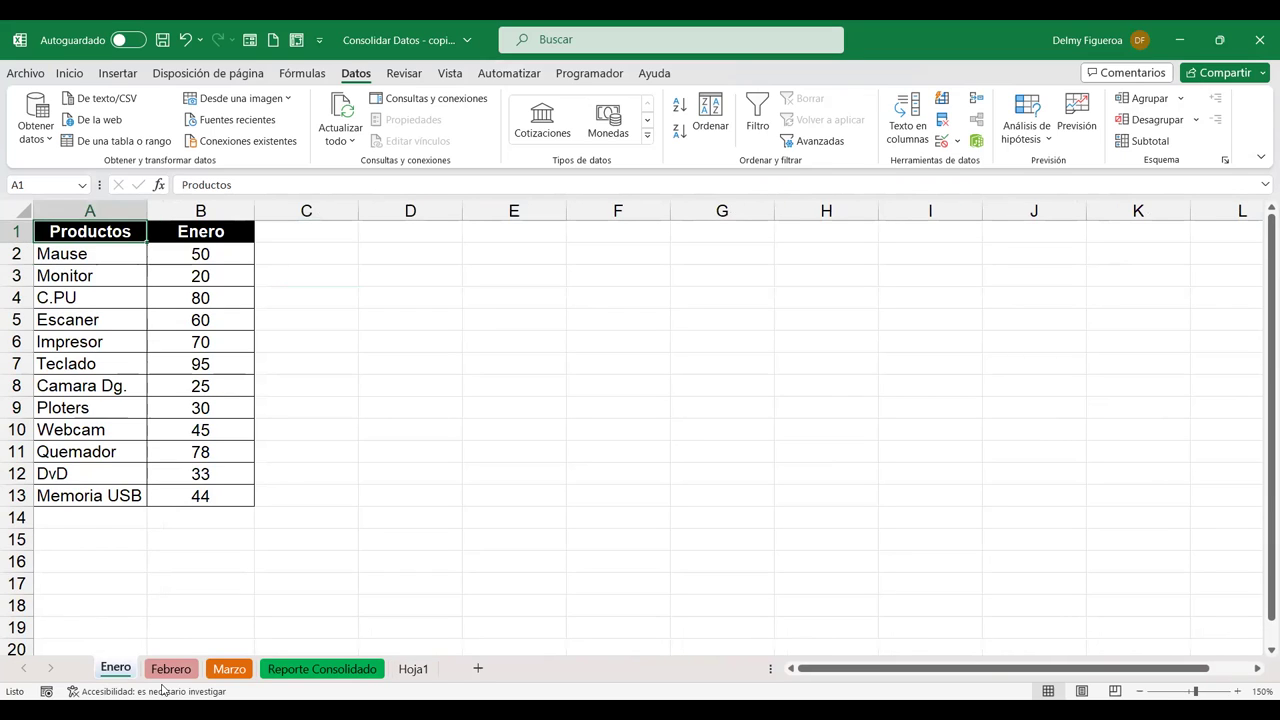
Compare Enero's Mause entry with the report's Mouse, picking D4 under Cantidades
click(80, 256)
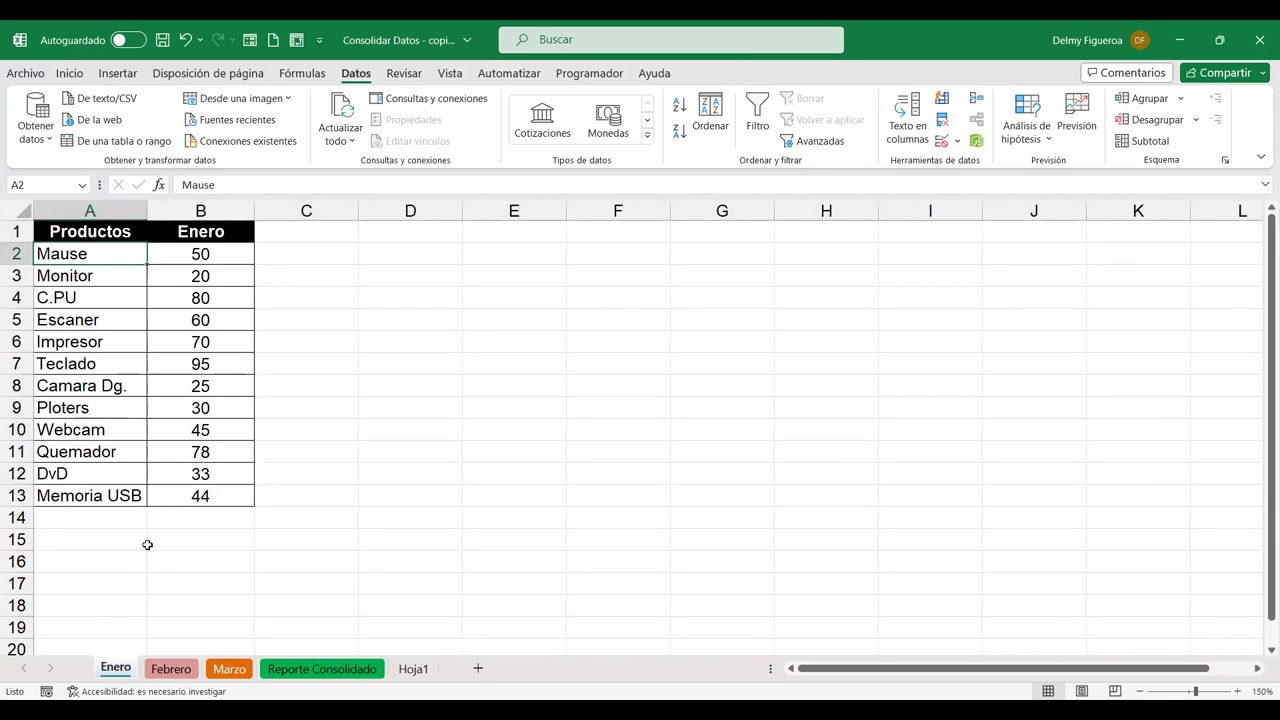
click(176, 670)
click(230, 670)
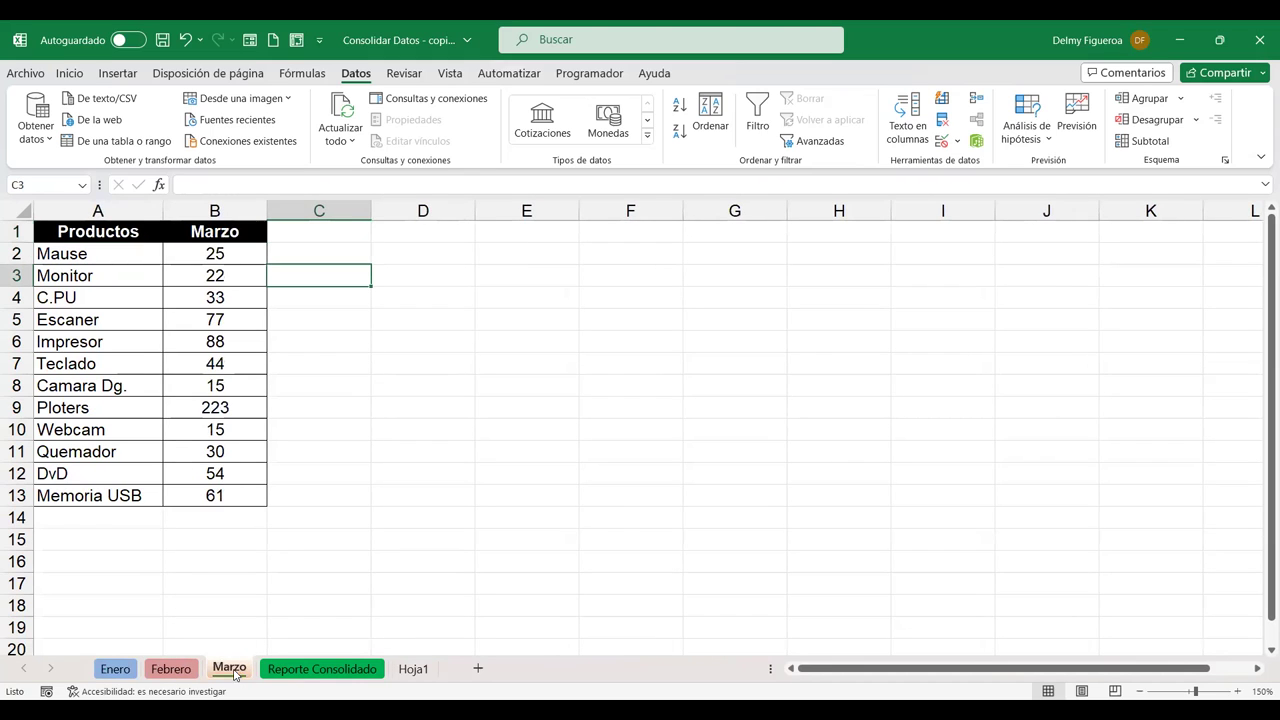
click(300, 668)
click(93, 281)
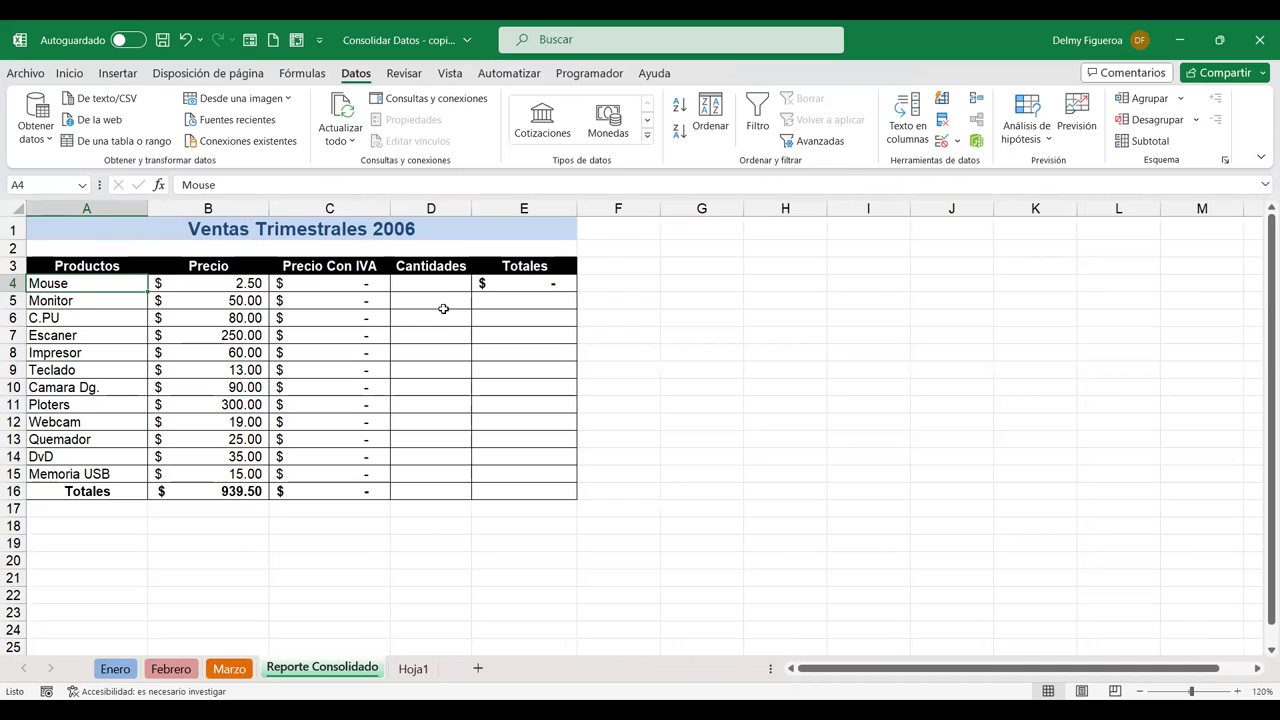
click(442, 282)
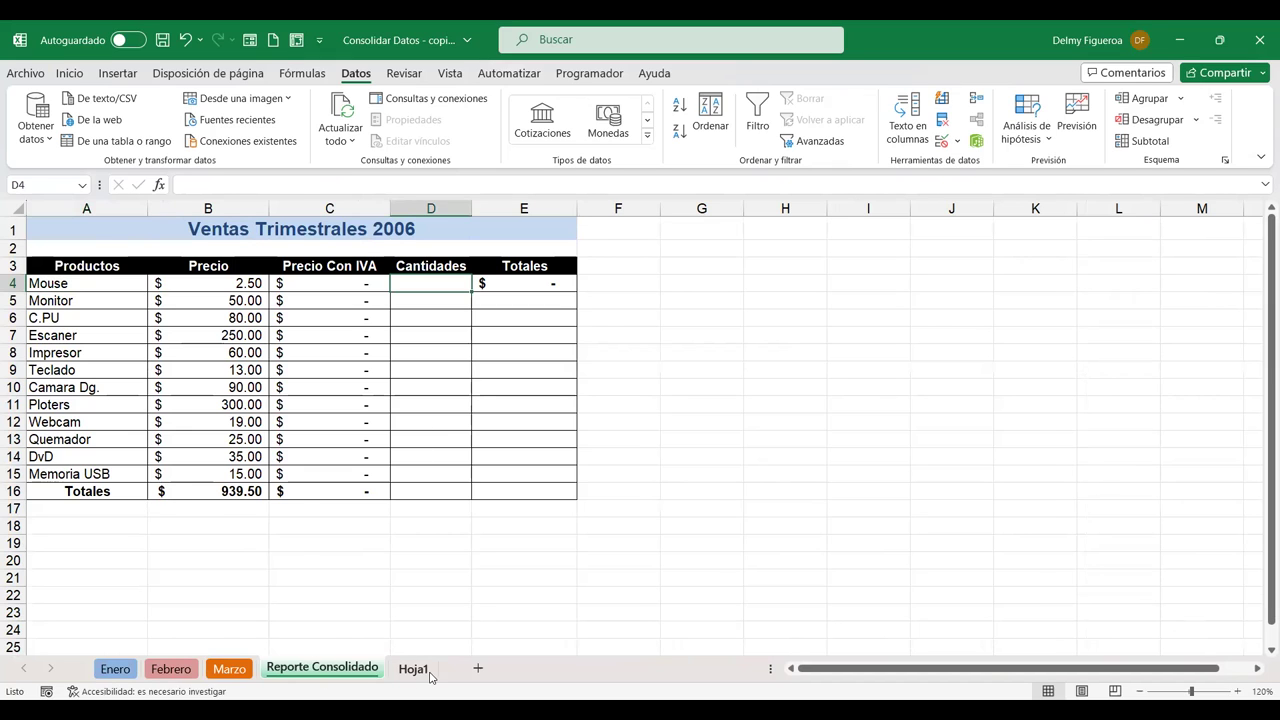
click(413, 668)
Delete the consolidated numbers from all of Hoja1
click(16, 202)
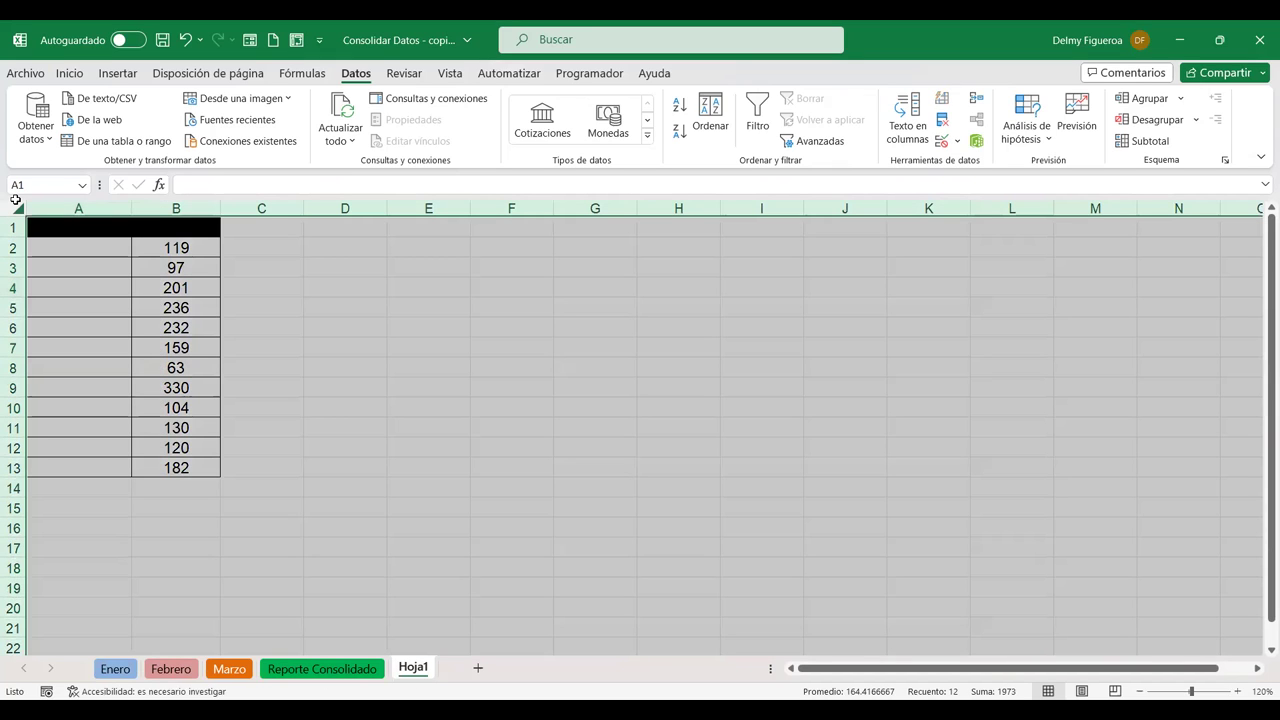
key(Delete)
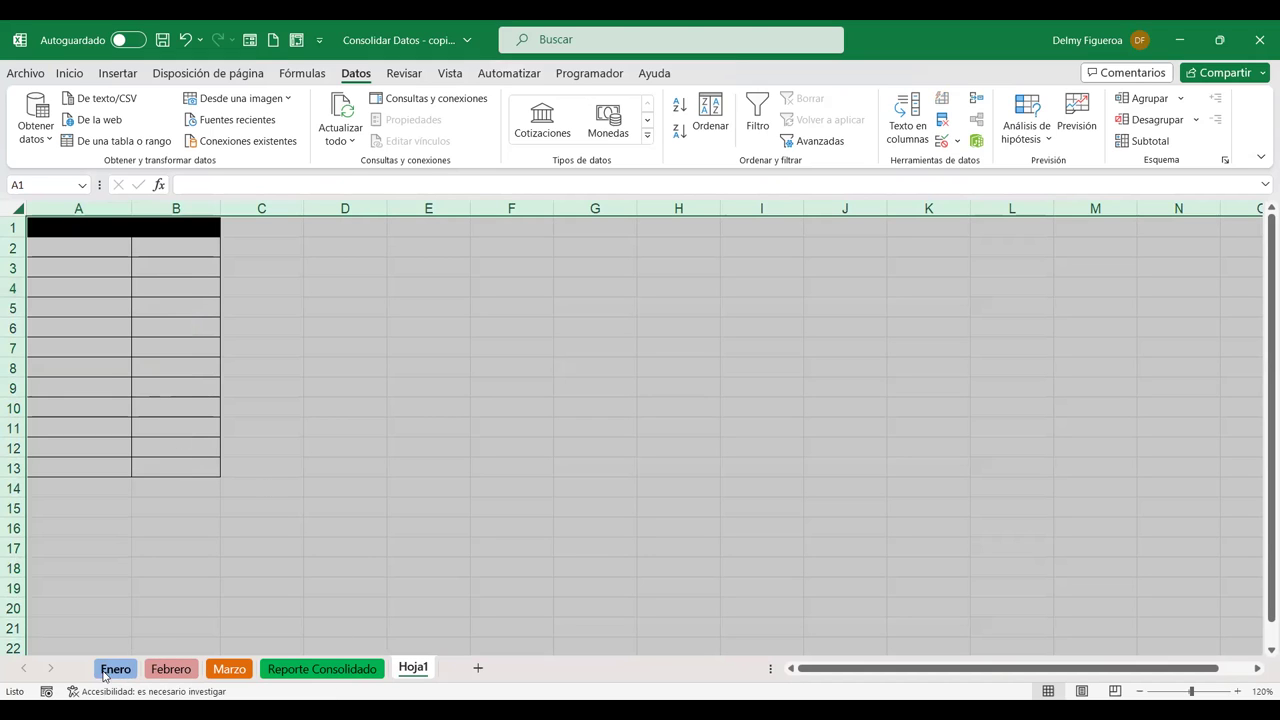
click(130, 673)
Correct Enero's product name in A2 from Mause to Mouse
click(130, 673)
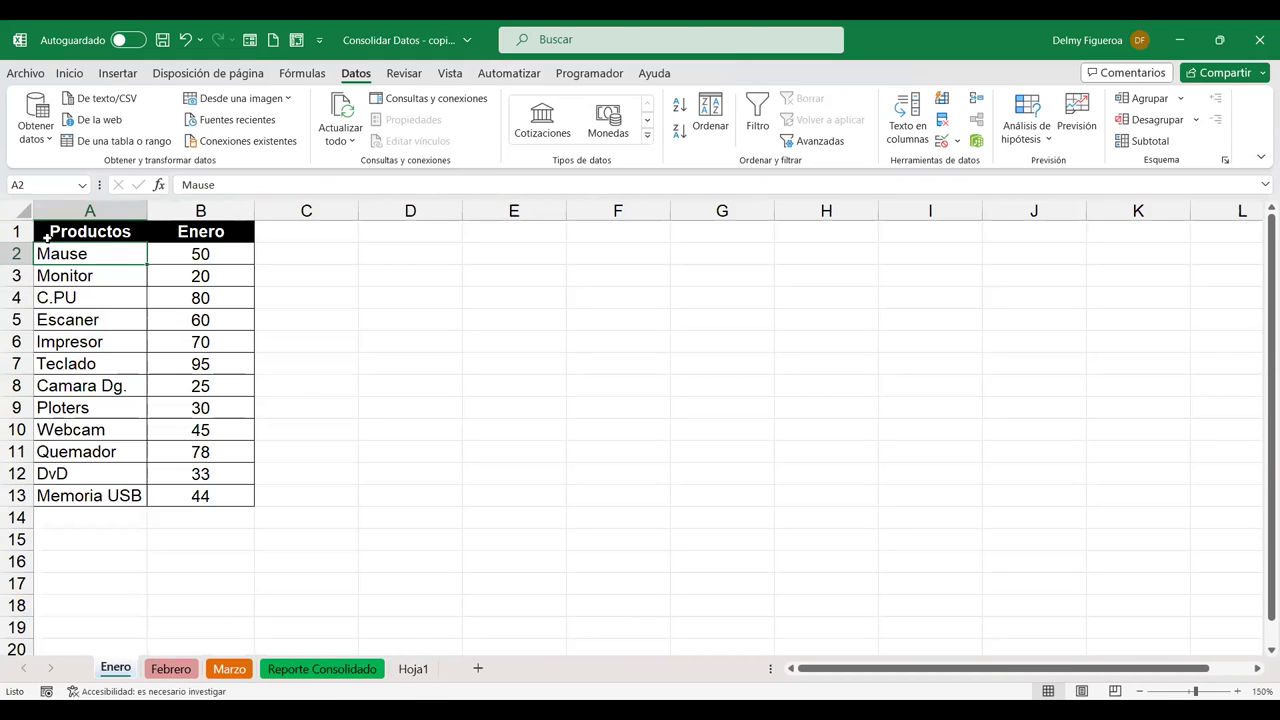
double_click(94, 254)
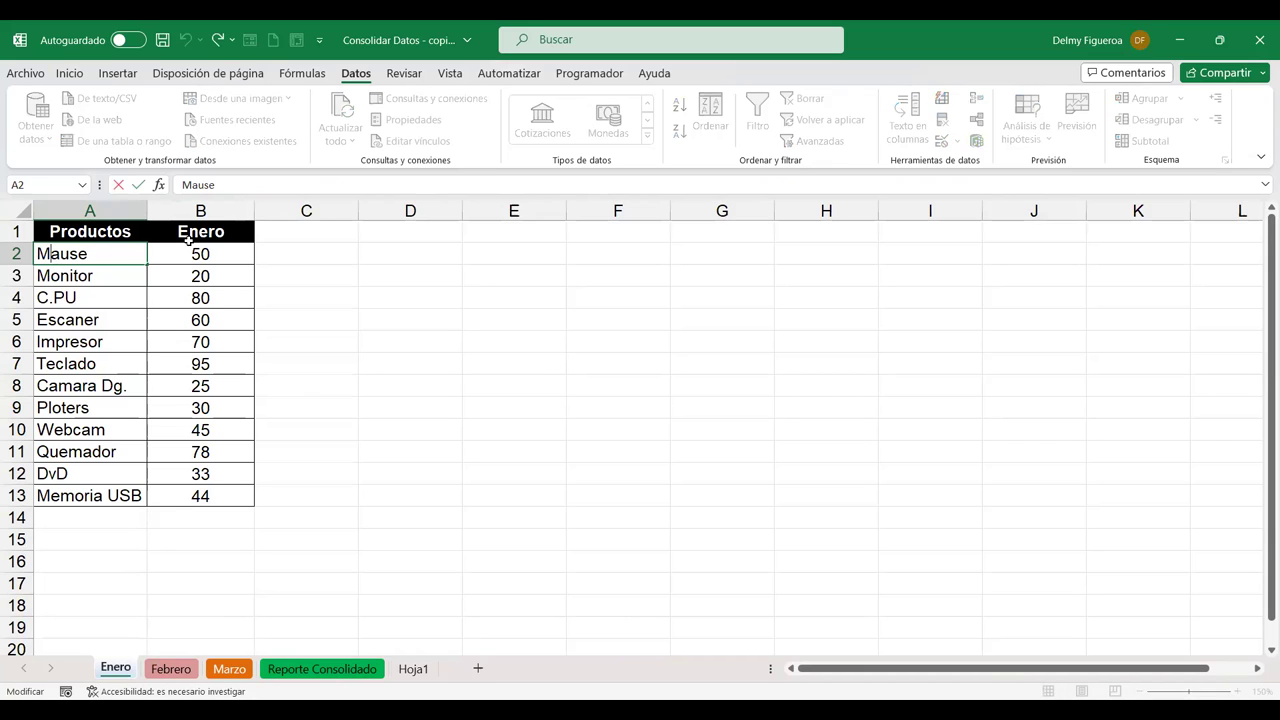
key(BackSpace)
text(o)
key(Return)
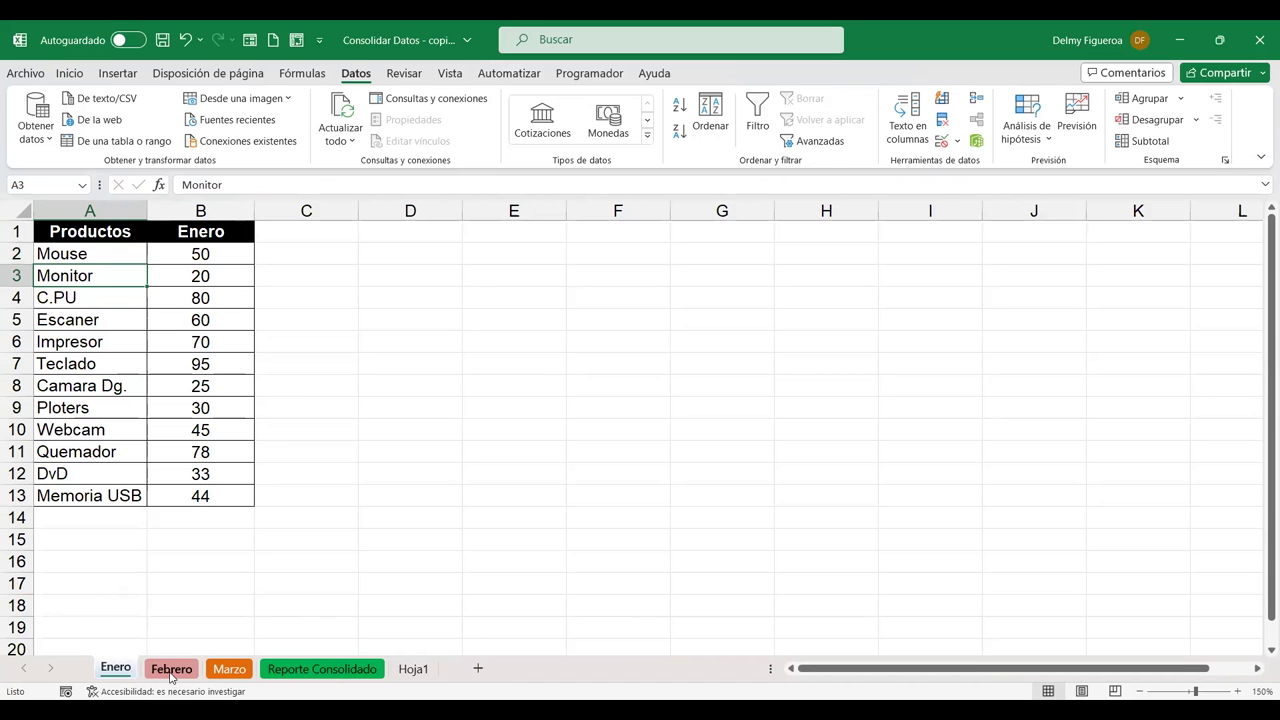
Check the Febrero and Marzo sheets, then return to Hoja1 at cell A1
click(171, 669)
click(229, 669)
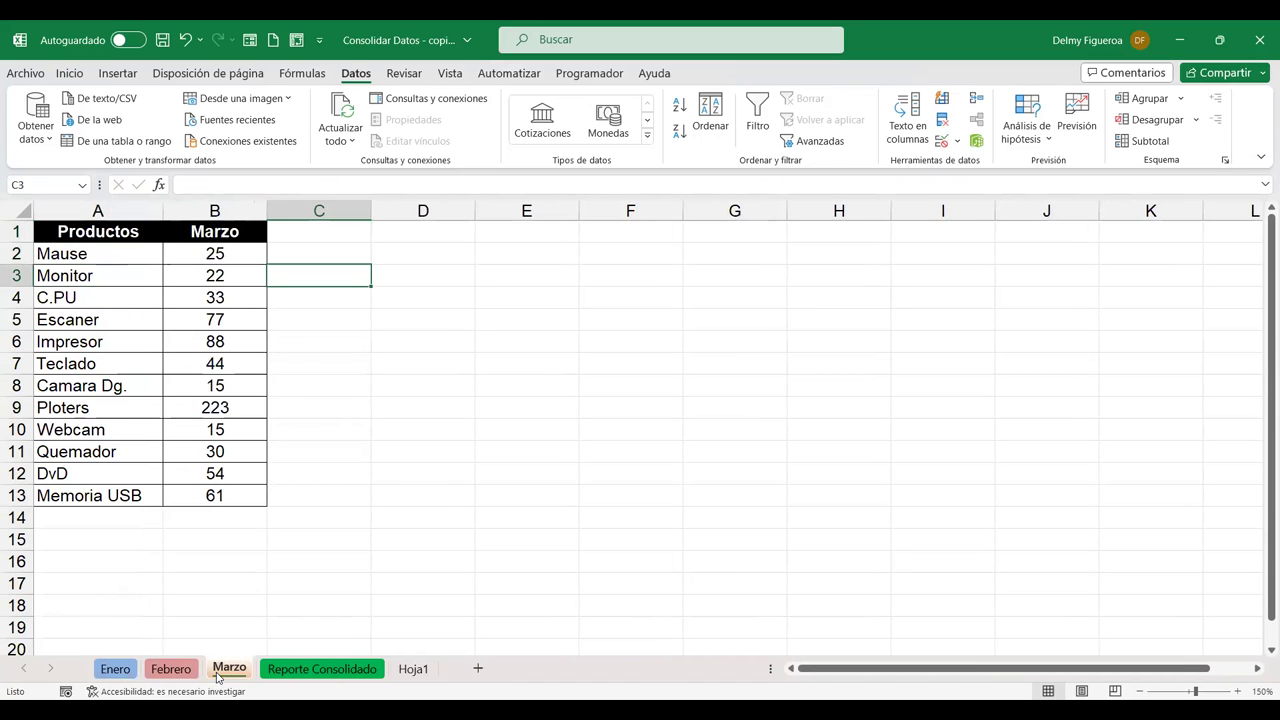
click(115, 669)
click(414, 669)
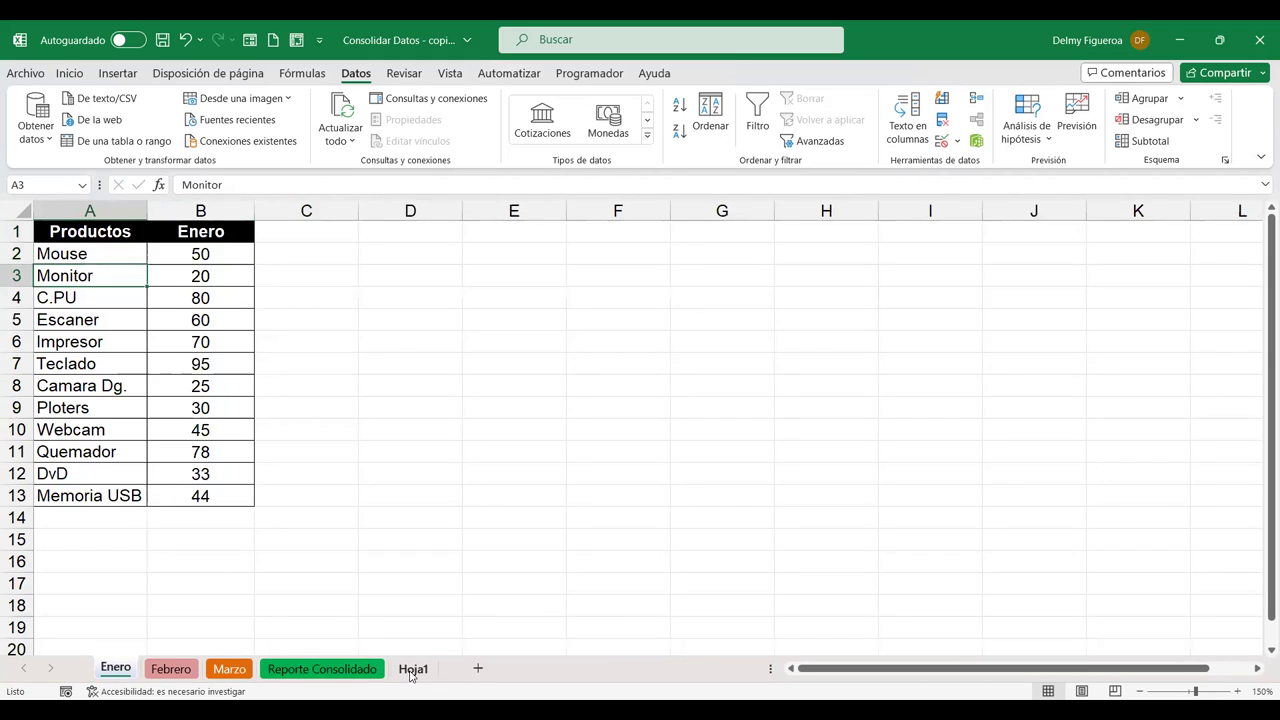
click(51, 221)
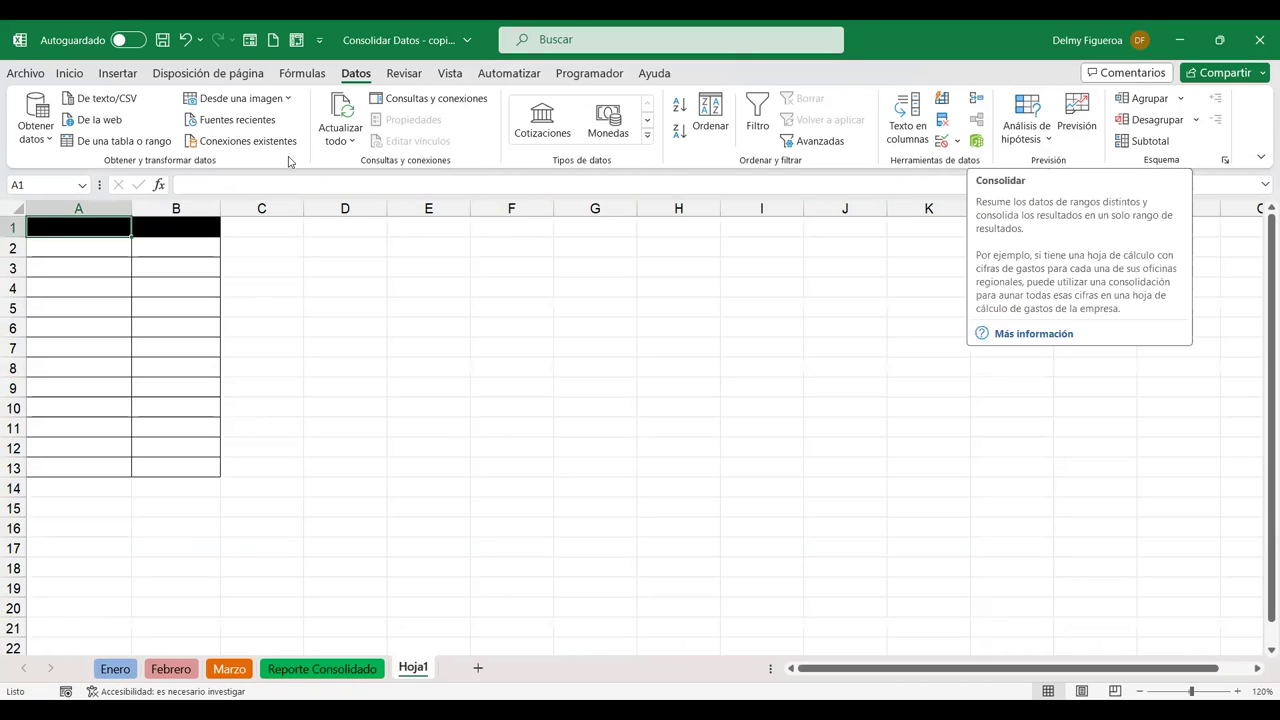
Consolidate the three months' quantities by sum into Hoja1's A1:B13
mouse_move(90, 219)
mouse_down()
mouse_move(211, 397)
mouse_move(160, 474)
mouse_up()
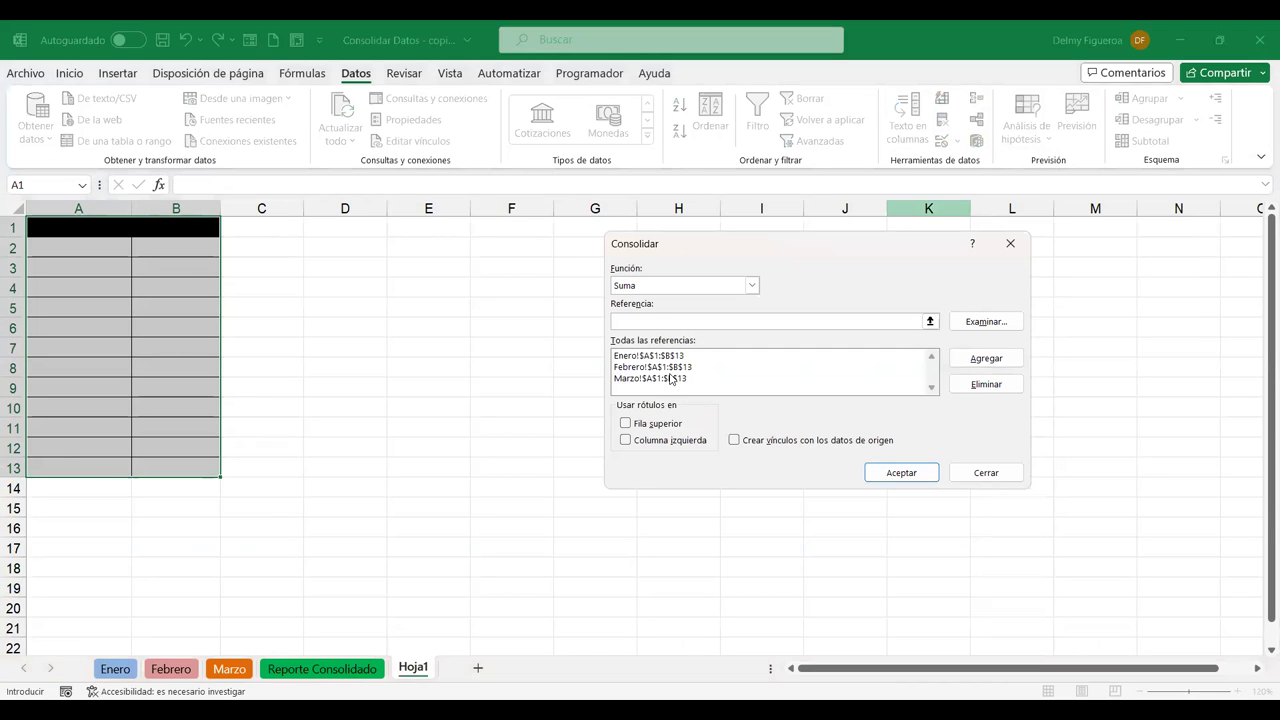
click(912, 473)
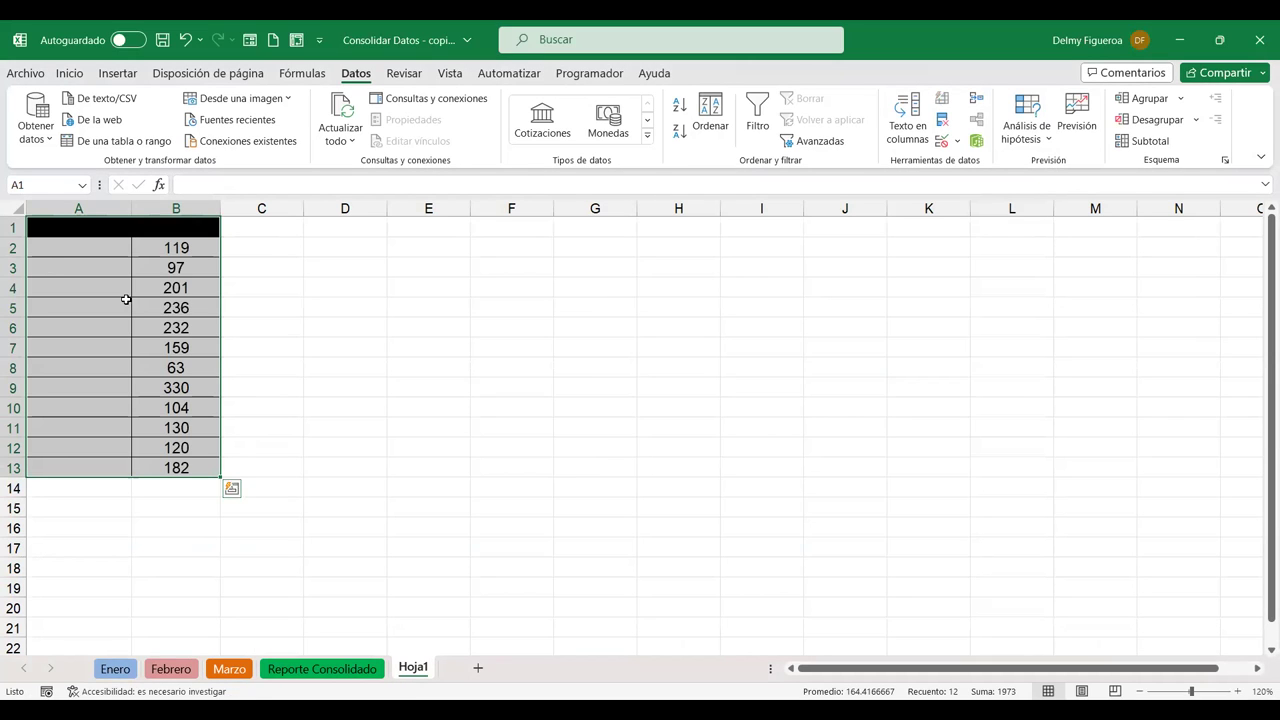
click(117, 670)
click(352, 510)
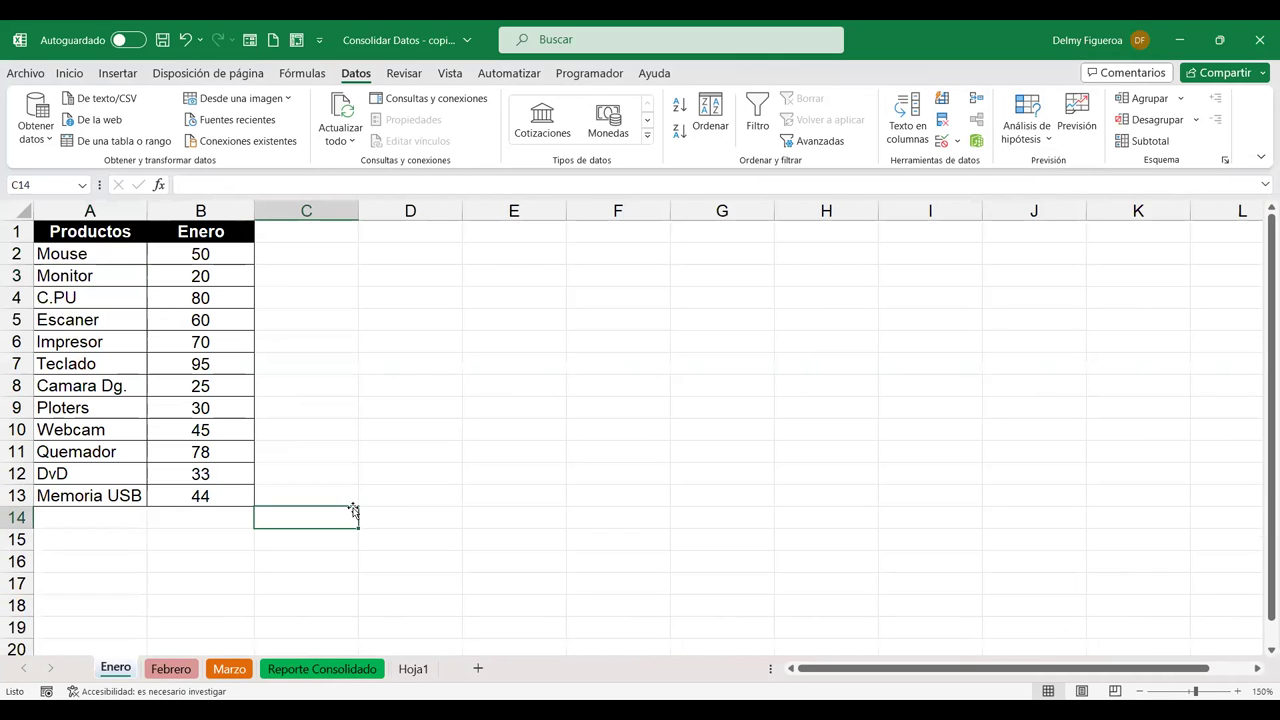
click(410, 669)
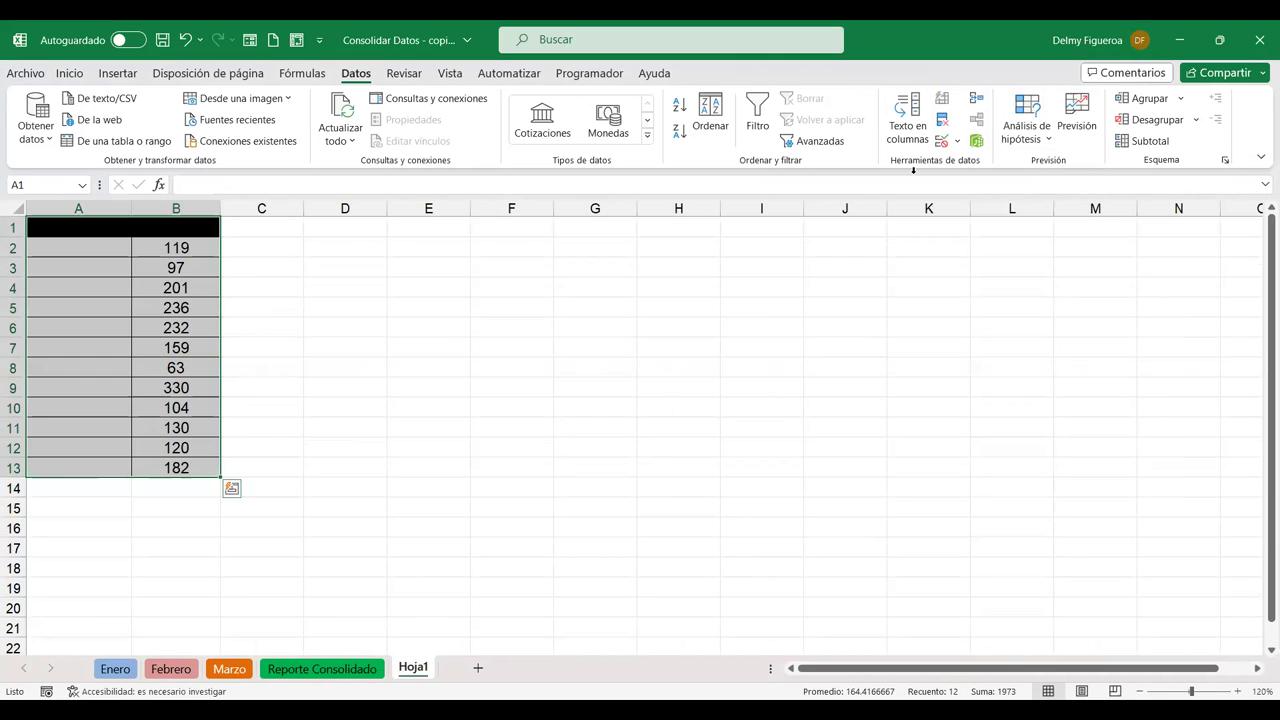
Remove the Enero, Febrero and Marzo references from the Consolidar list
click(976, 98)
click(645, 356)
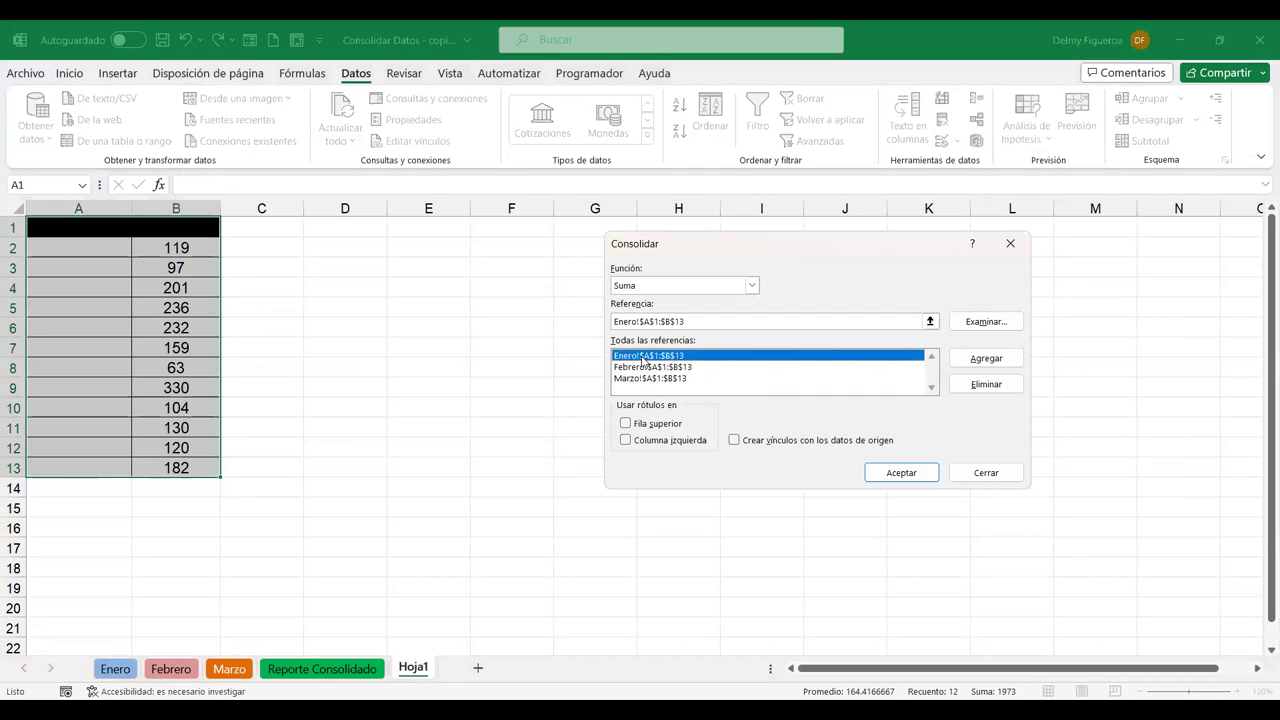
click(990, 386)
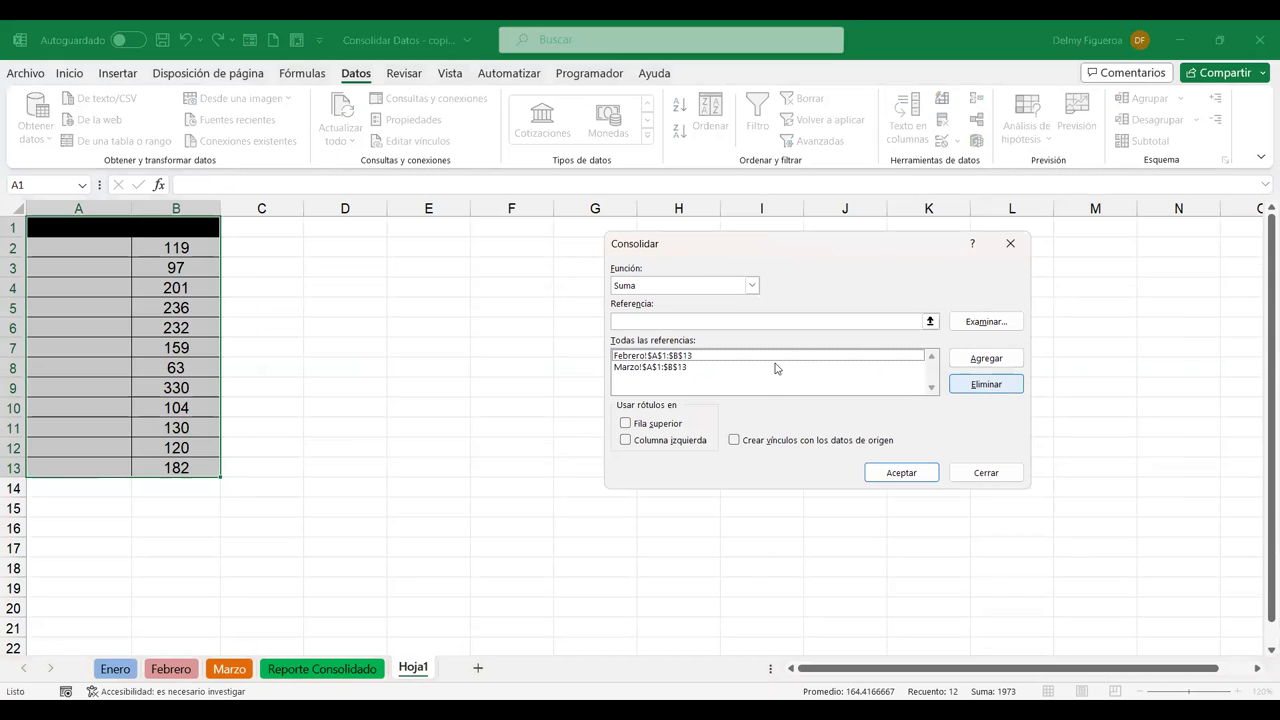
click(647, 356)
click(985, 385)
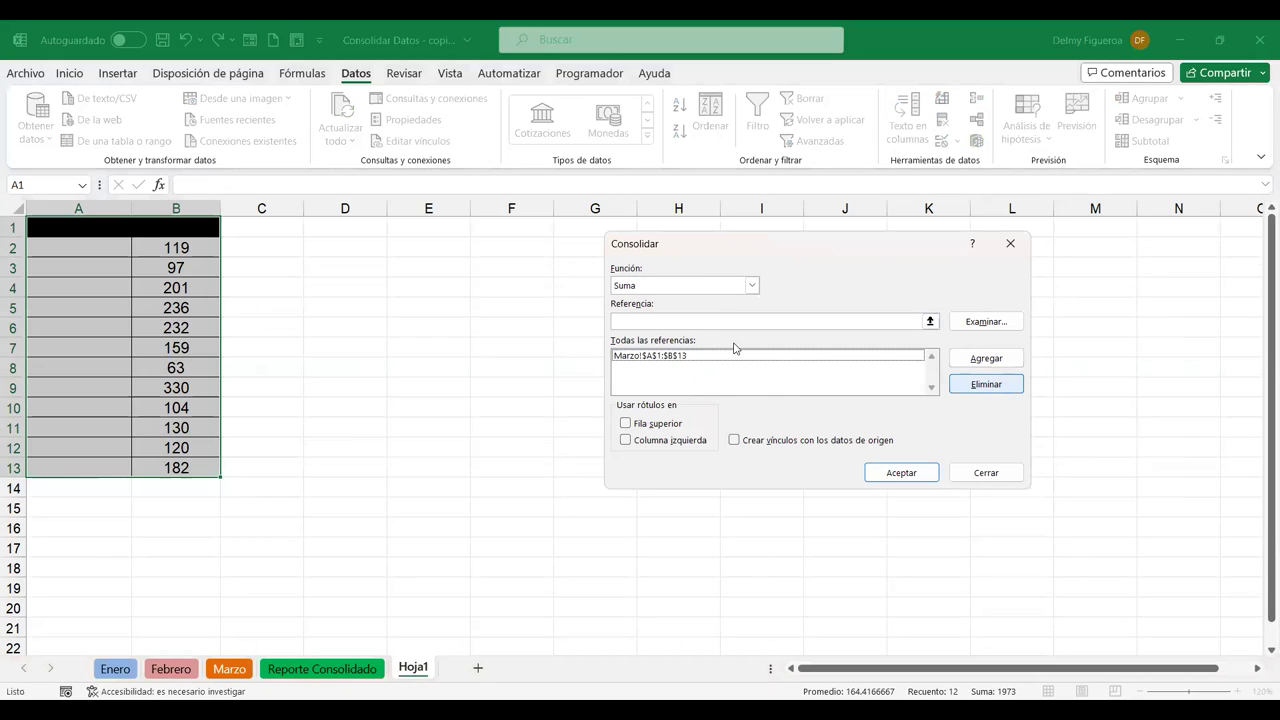
click(668, 356)
click(978, 390)
Close Consolidar past the missing-references warning and clear the totals in B2:B13
click(909, 478)
click(627, 416)
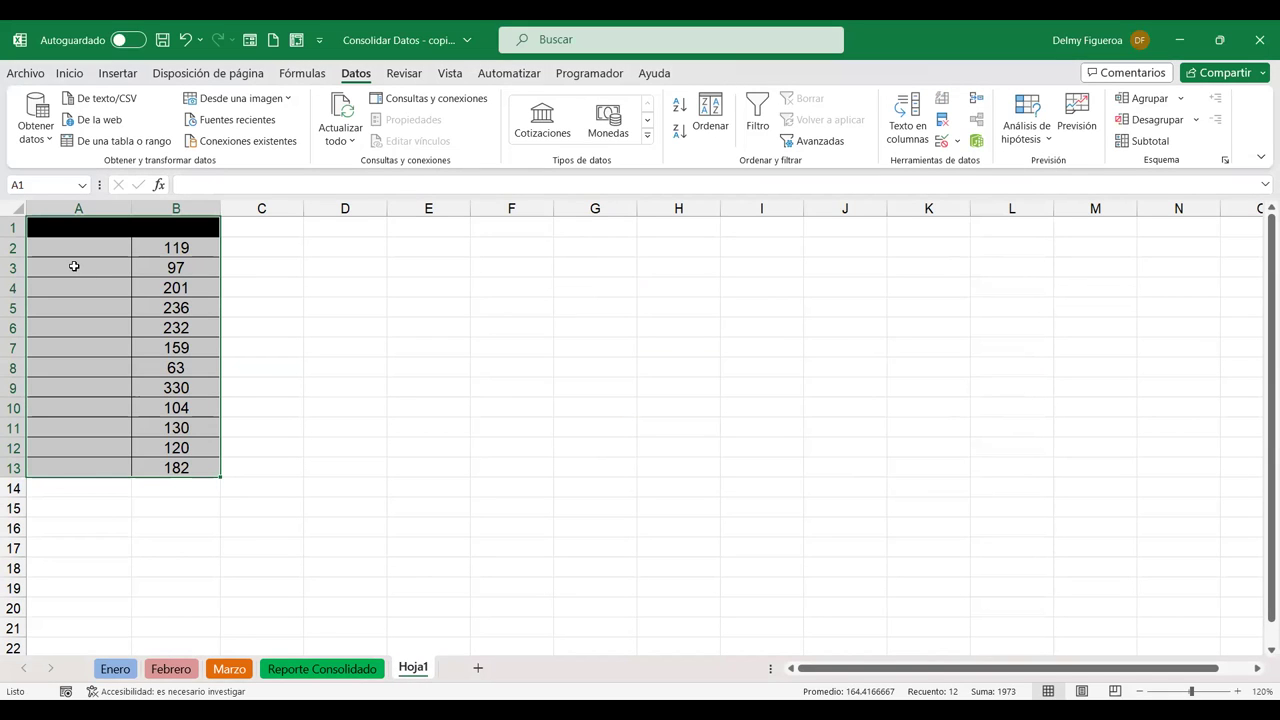
key(Delete)
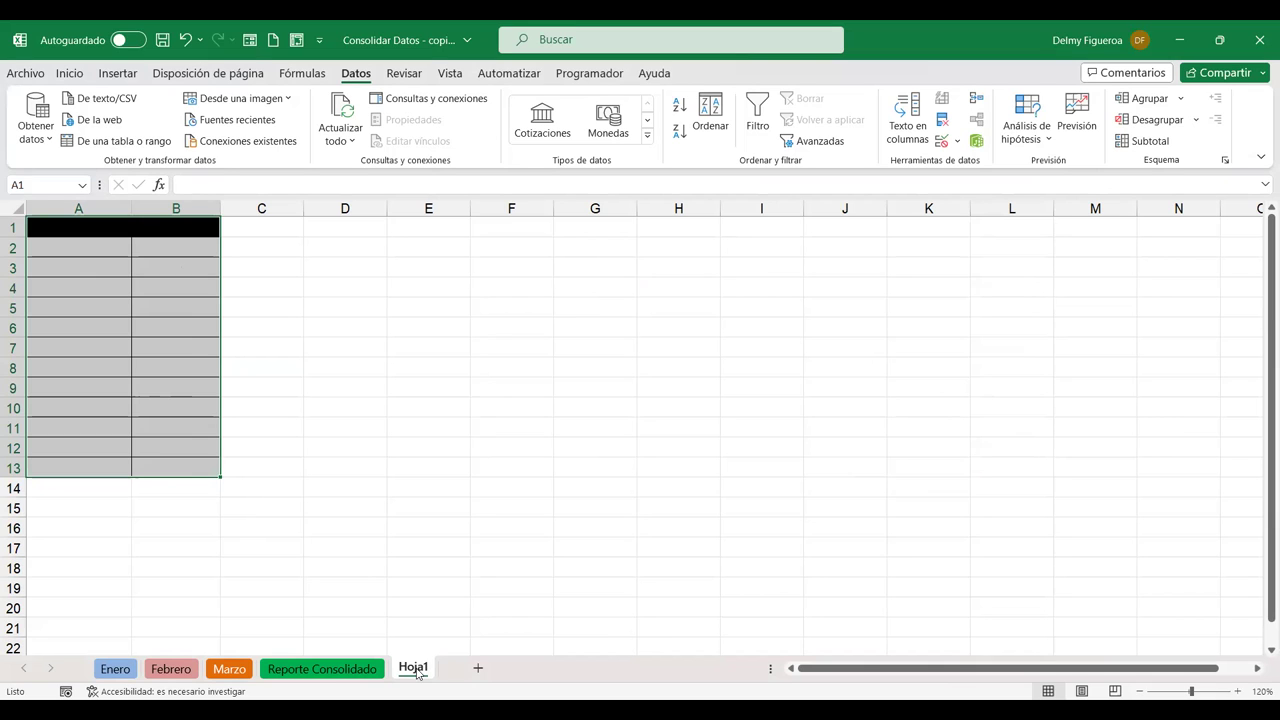
Go to the Reporte Consolidado sheet and open Consolidar to fill its Cantidades column
click(335, 678)
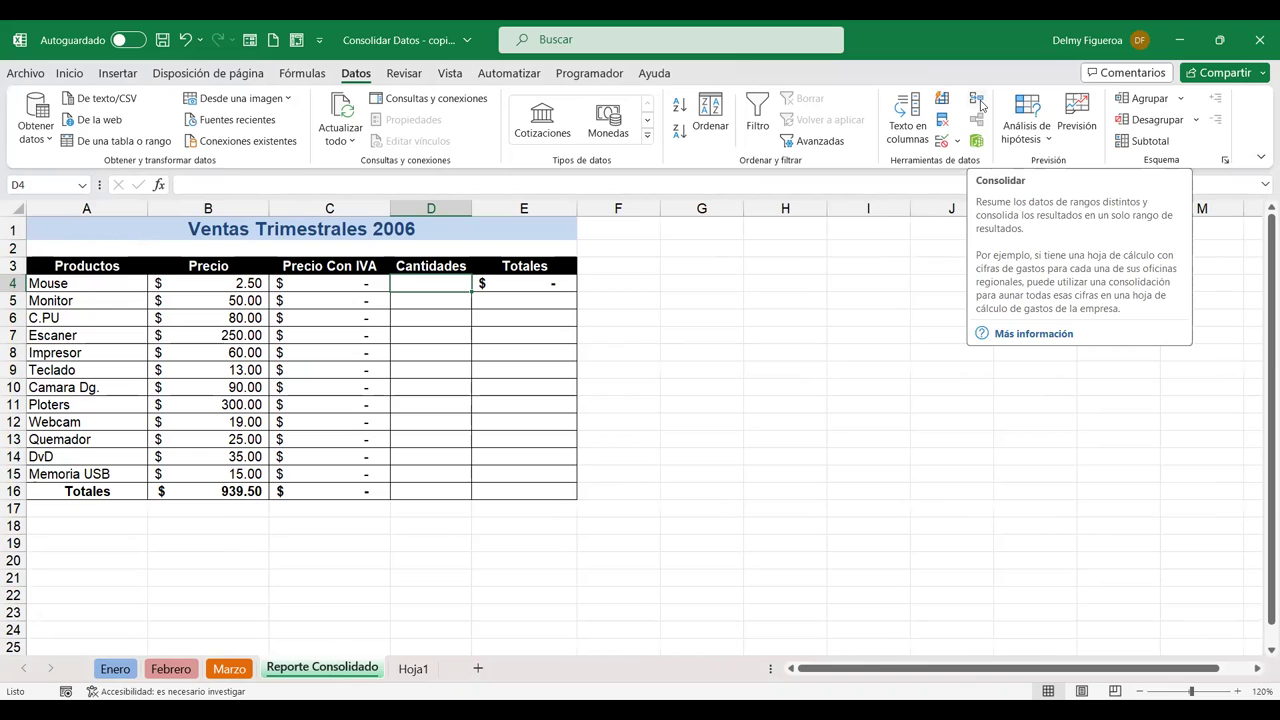
click(980, 104)
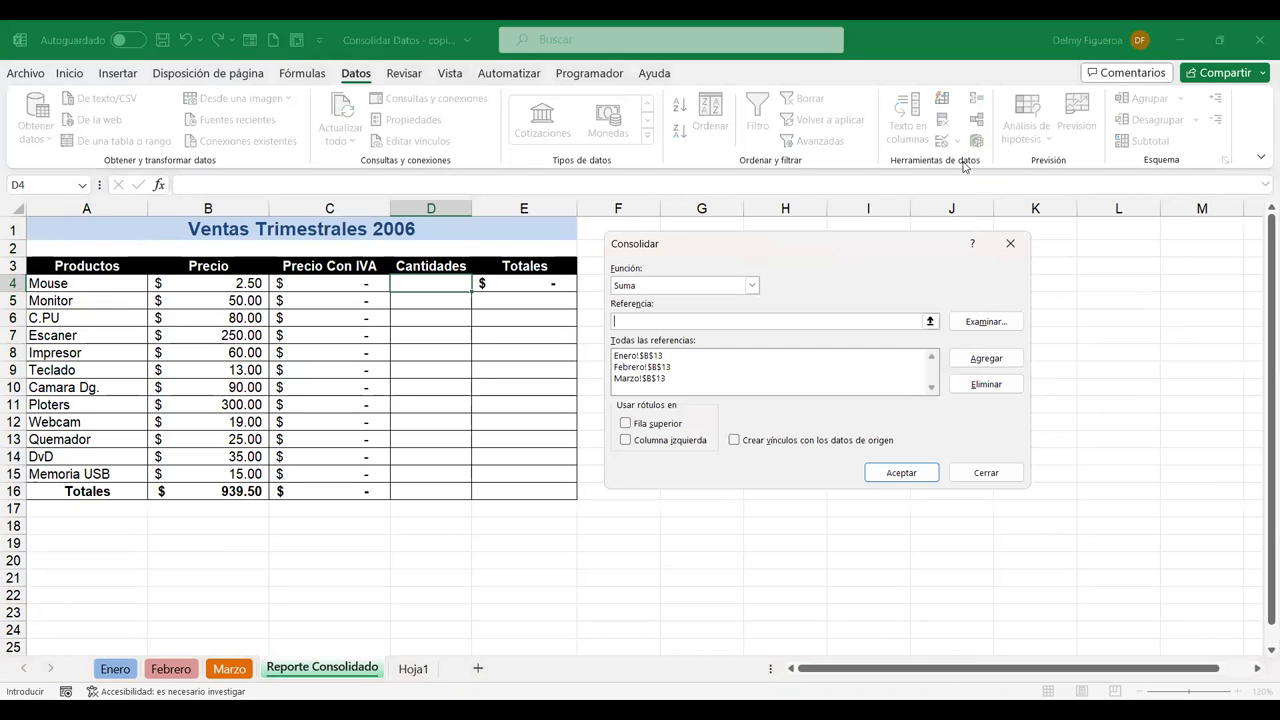
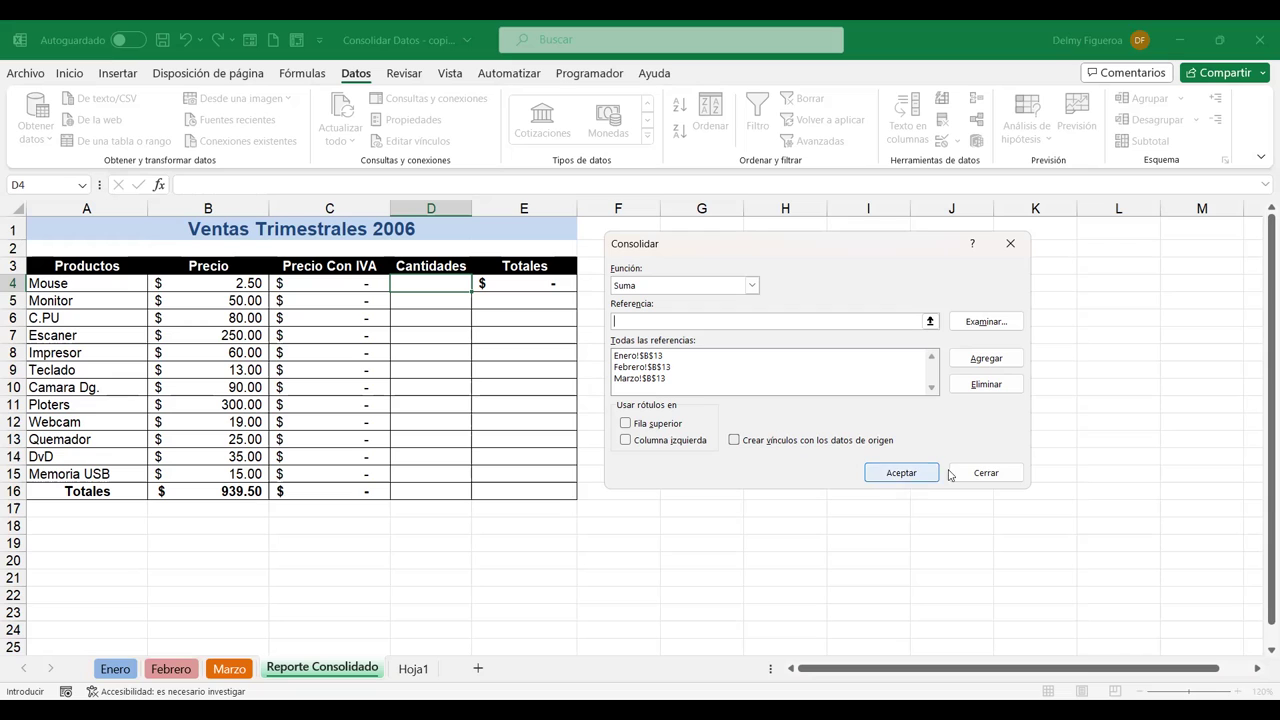
Close the Consolidar dialog unapplied and glance at the Marzo sheet before returning to Reporte Consolidado
click(986, 474)
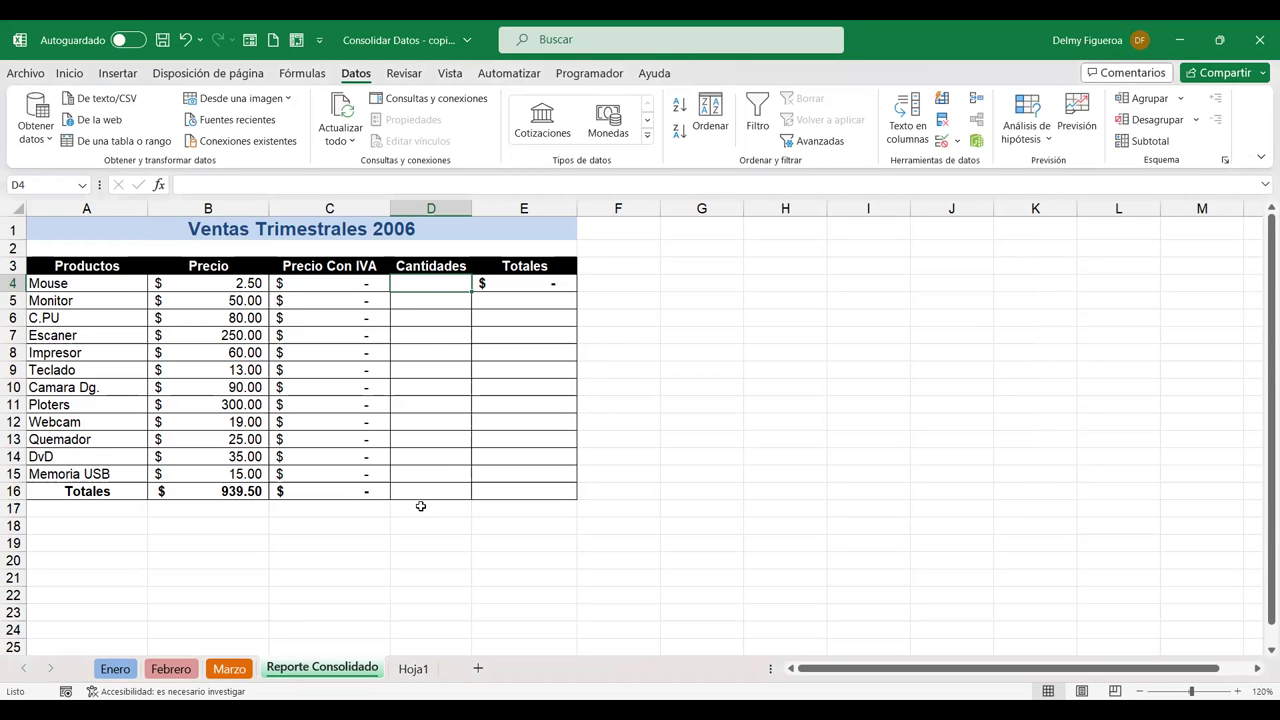
click(229, 670)
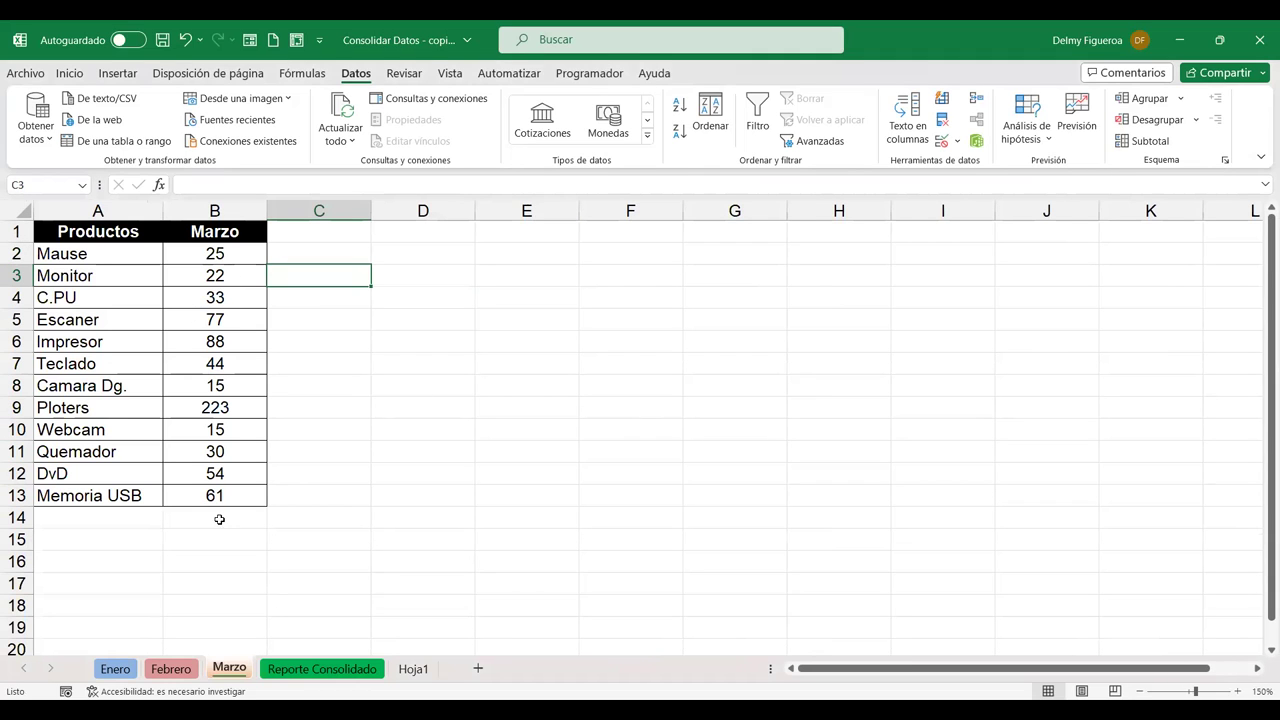
click(302, 670)
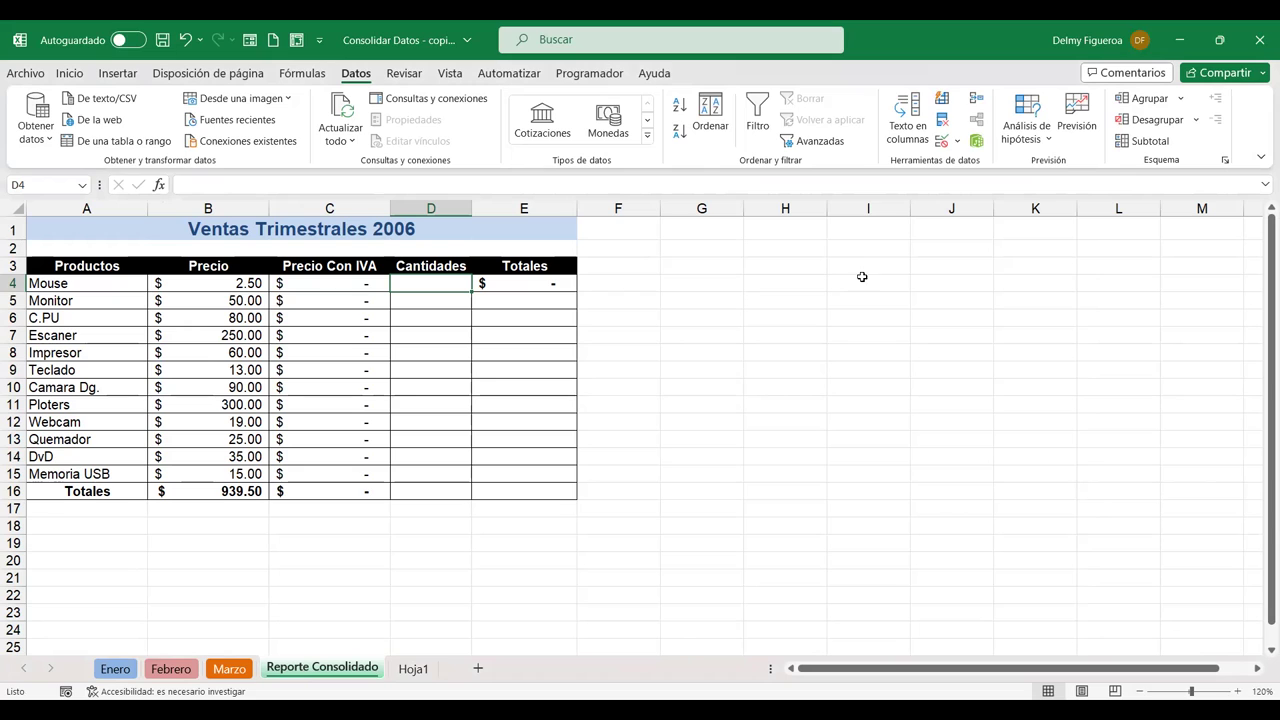
Reopen the Consolidar dialog, close it unchanged, and move to the Hoja1 sheet
click(979, 99)
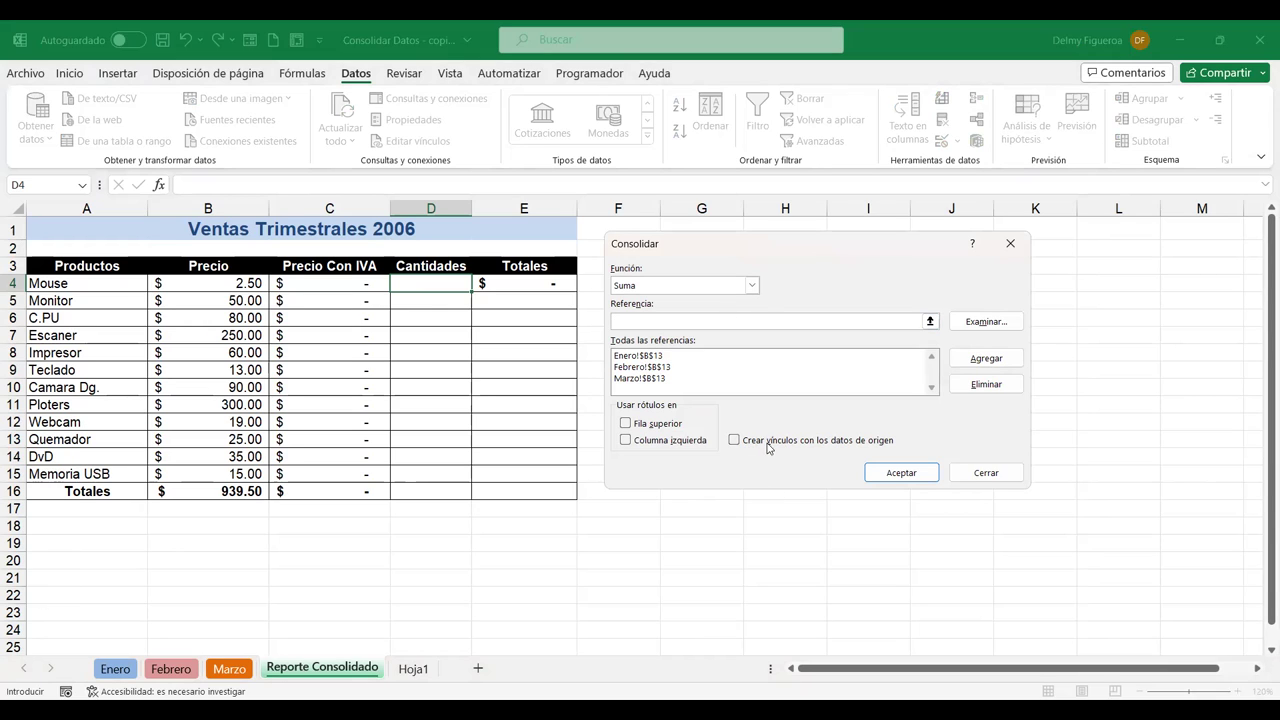
click(981, 467)
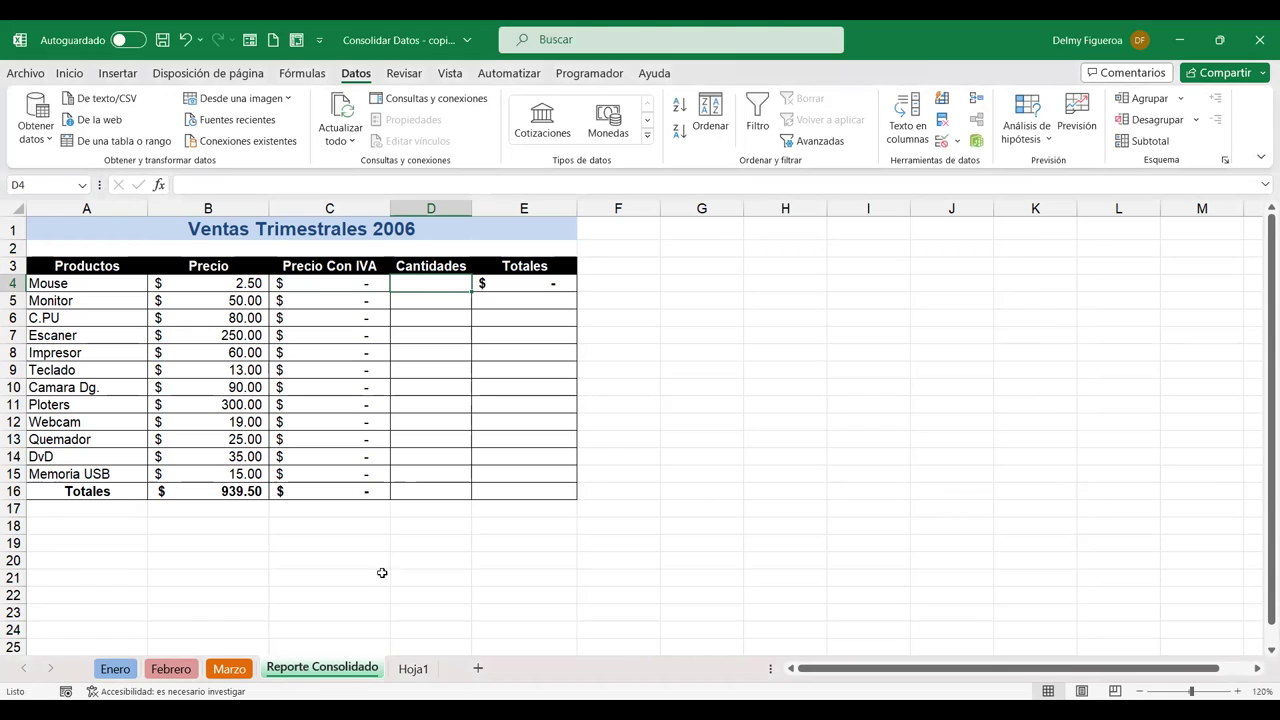
click(406, 669)
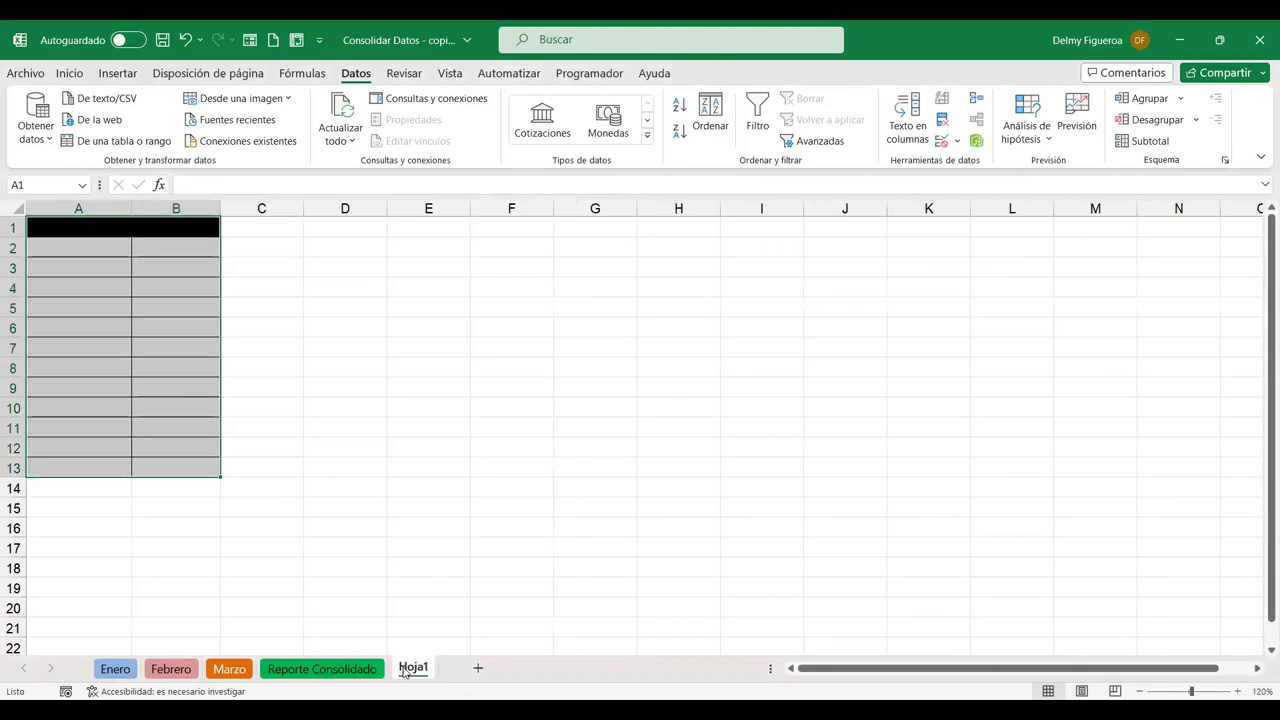
Delete the Hoja1 sheet and insert a new blank sheet, Hoja2
right_click(405, 669)
click(470, 430)
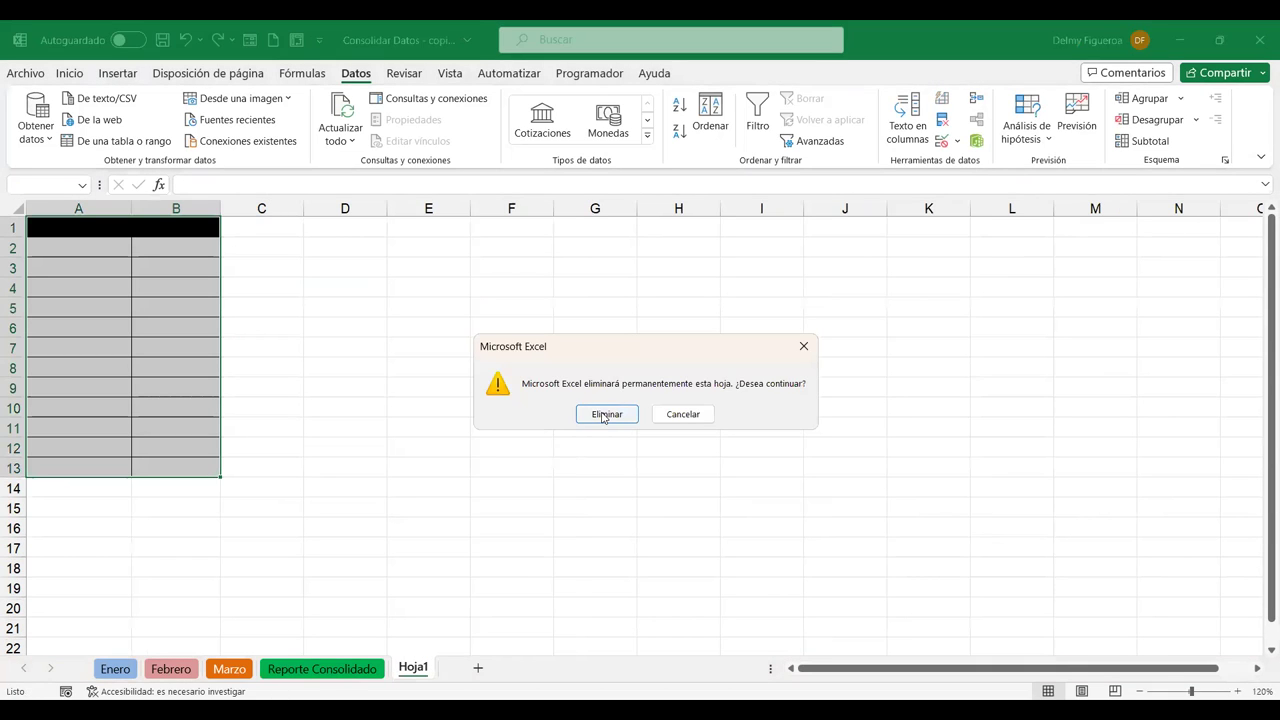
click(606, 414)
click(478, 668)
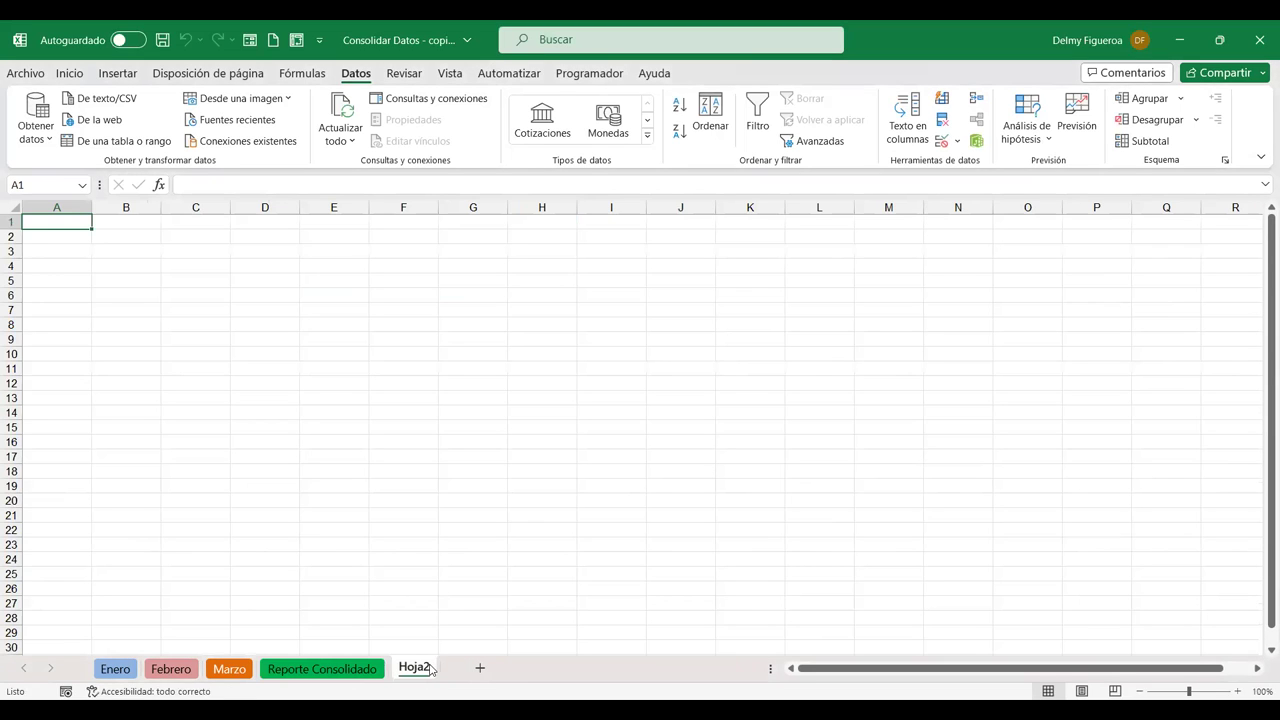
Add the A1:B13 ranges of Enero, Febrero and Marzo as consolidation references
click(975, 104)
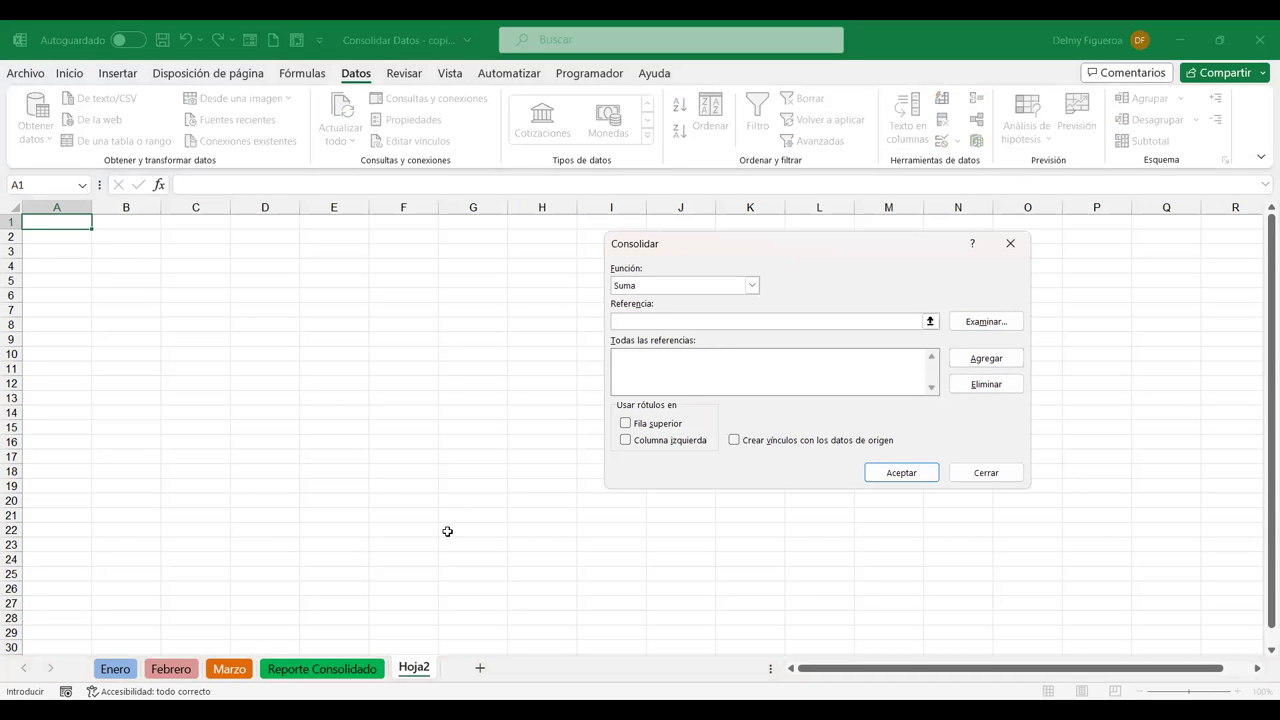
click(115, 668)
drag(105, 232, 176, 246)
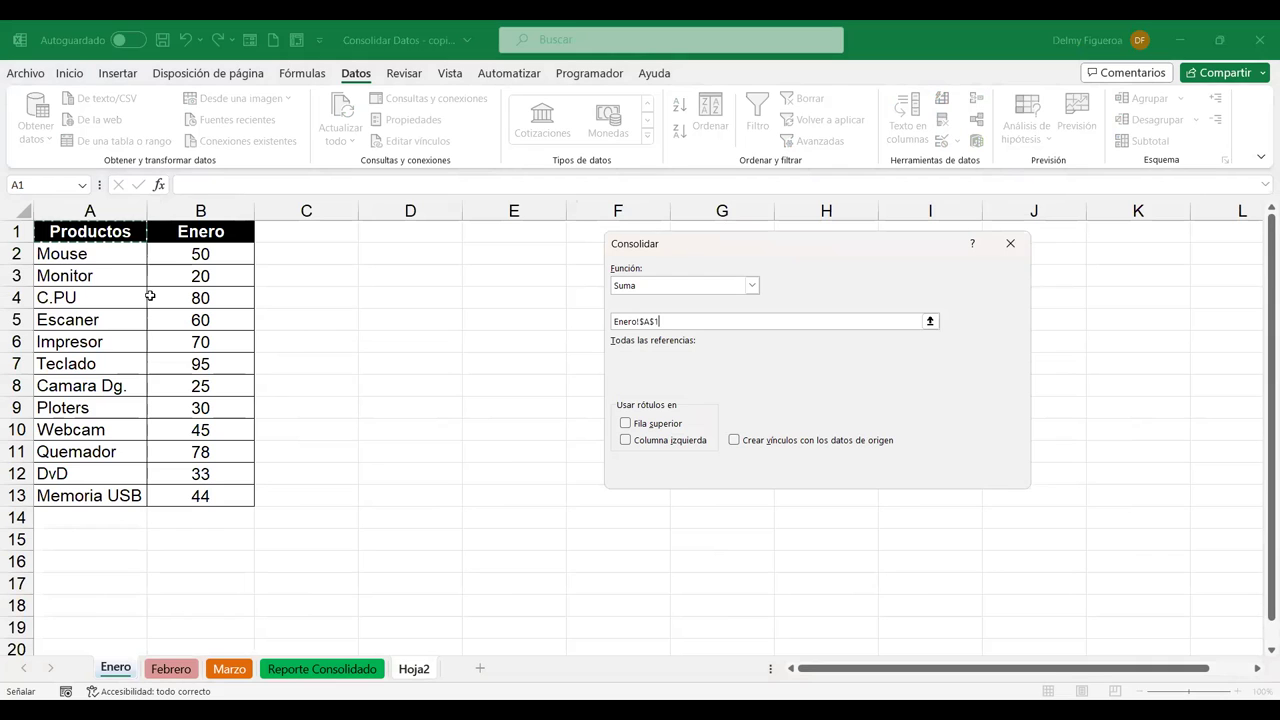
drag(150, 296, 200, 495)
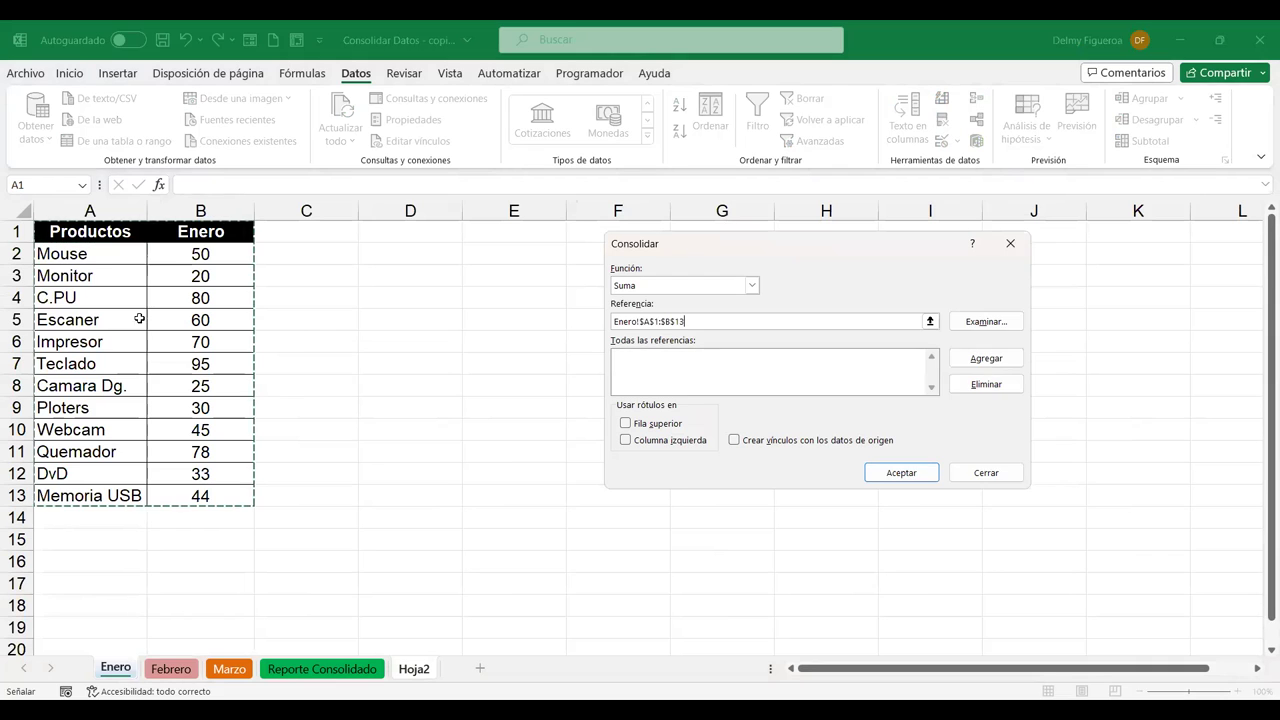
click(987, 359)
click(168, 668)
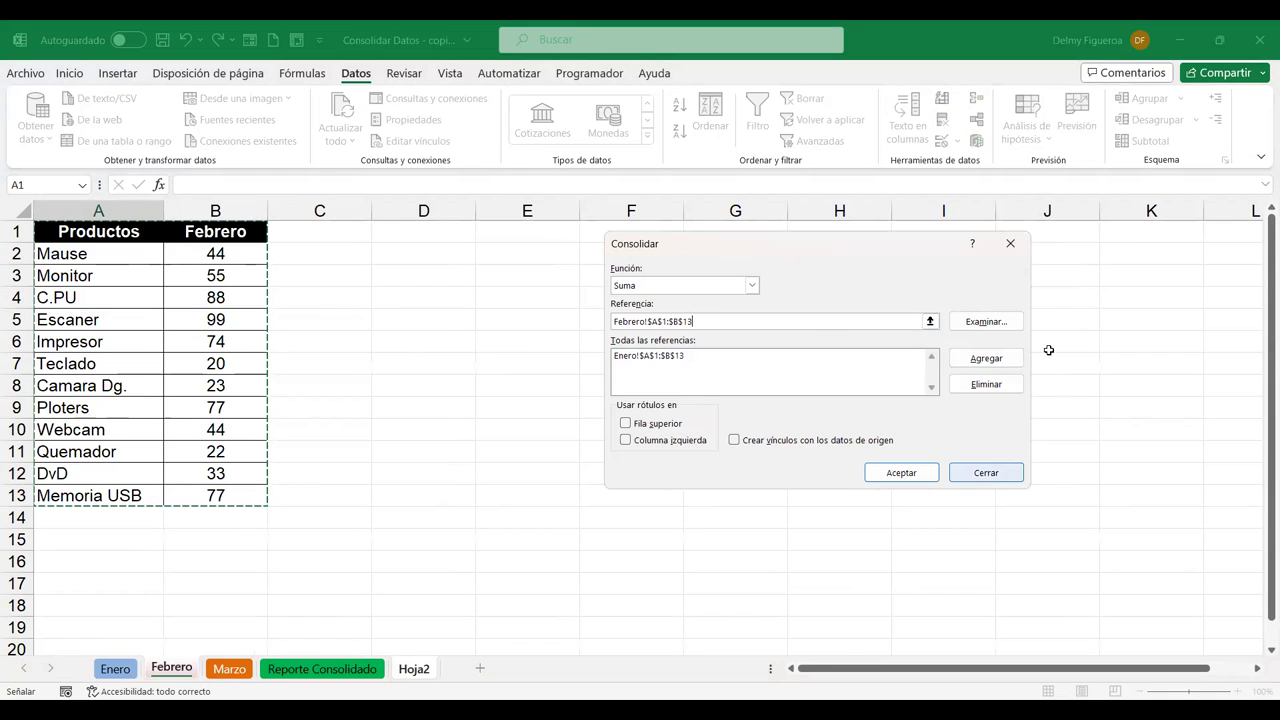
click(985, 358)
click(211, 669)
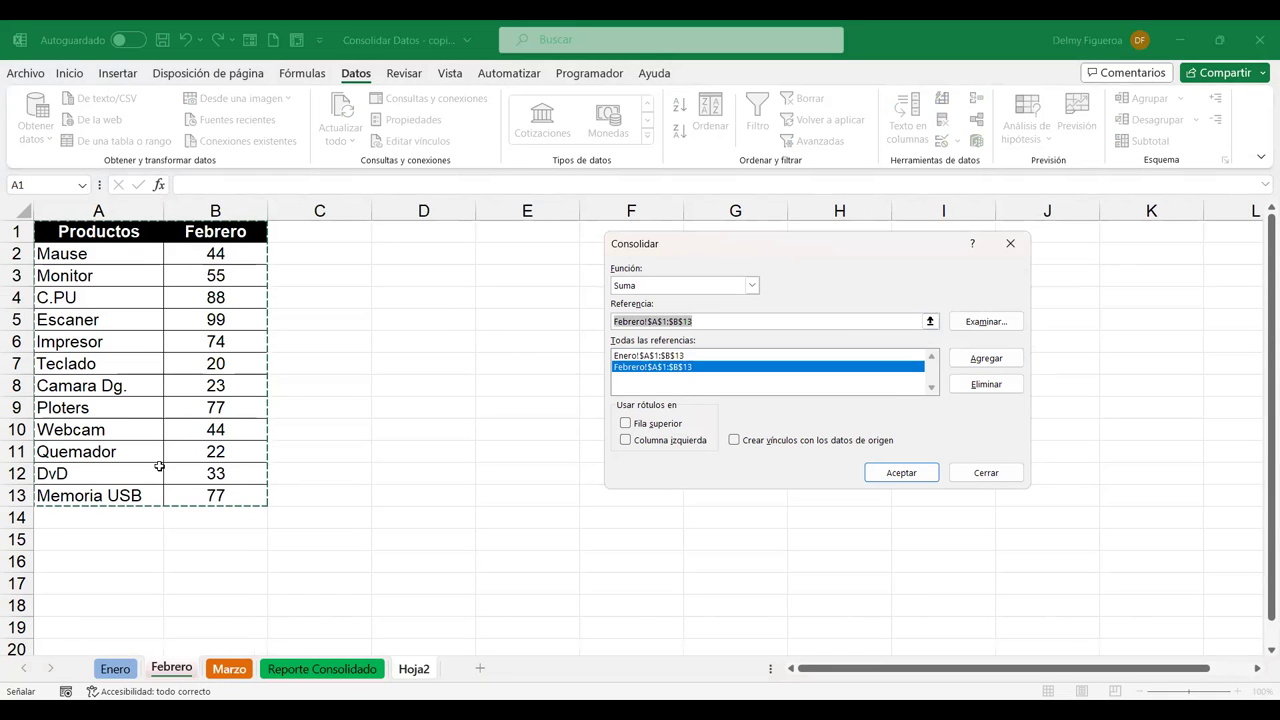
click(1006, 366)
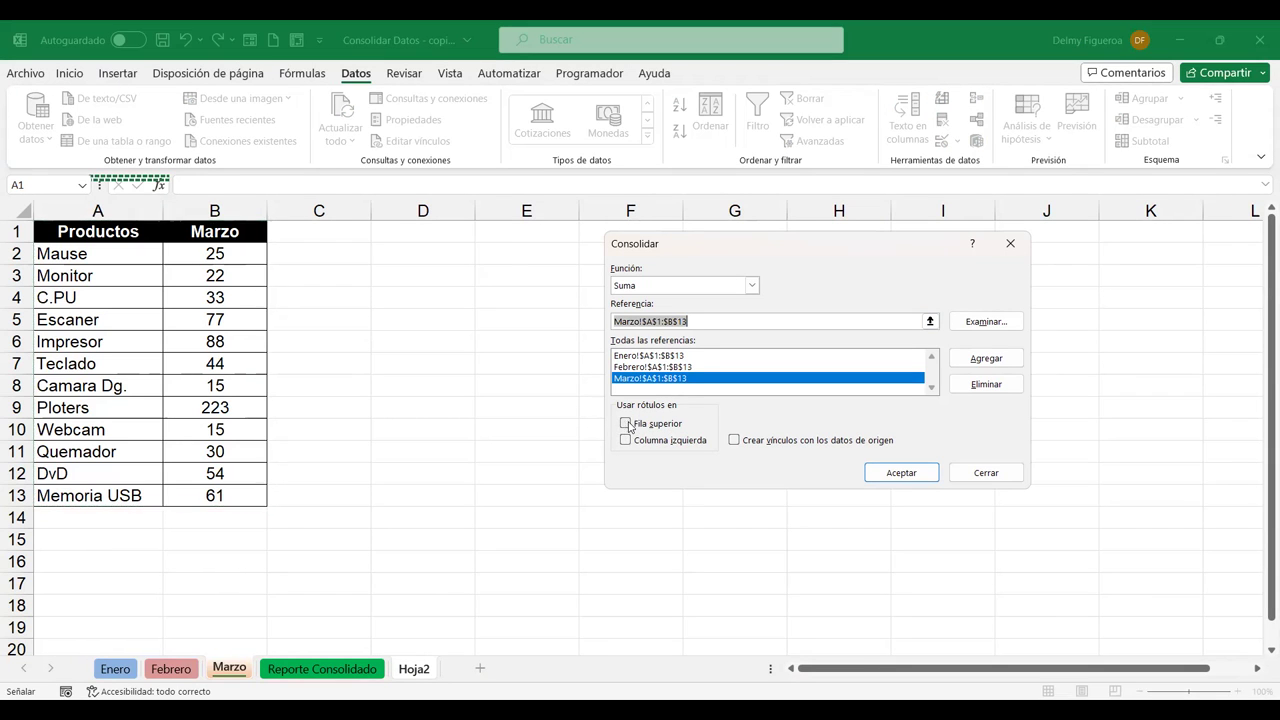
Use top-row and left-column labels, link to the source data, and apply the consolidation
click(626, 424)
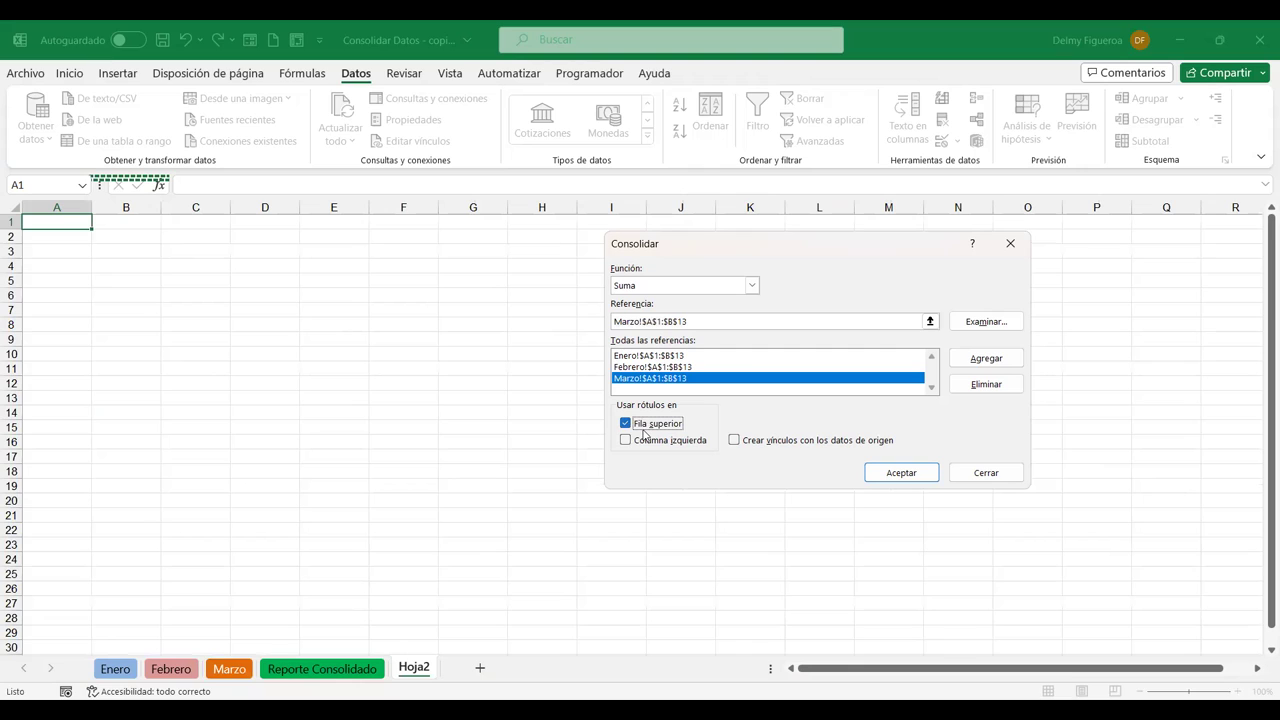
click(626, 442)
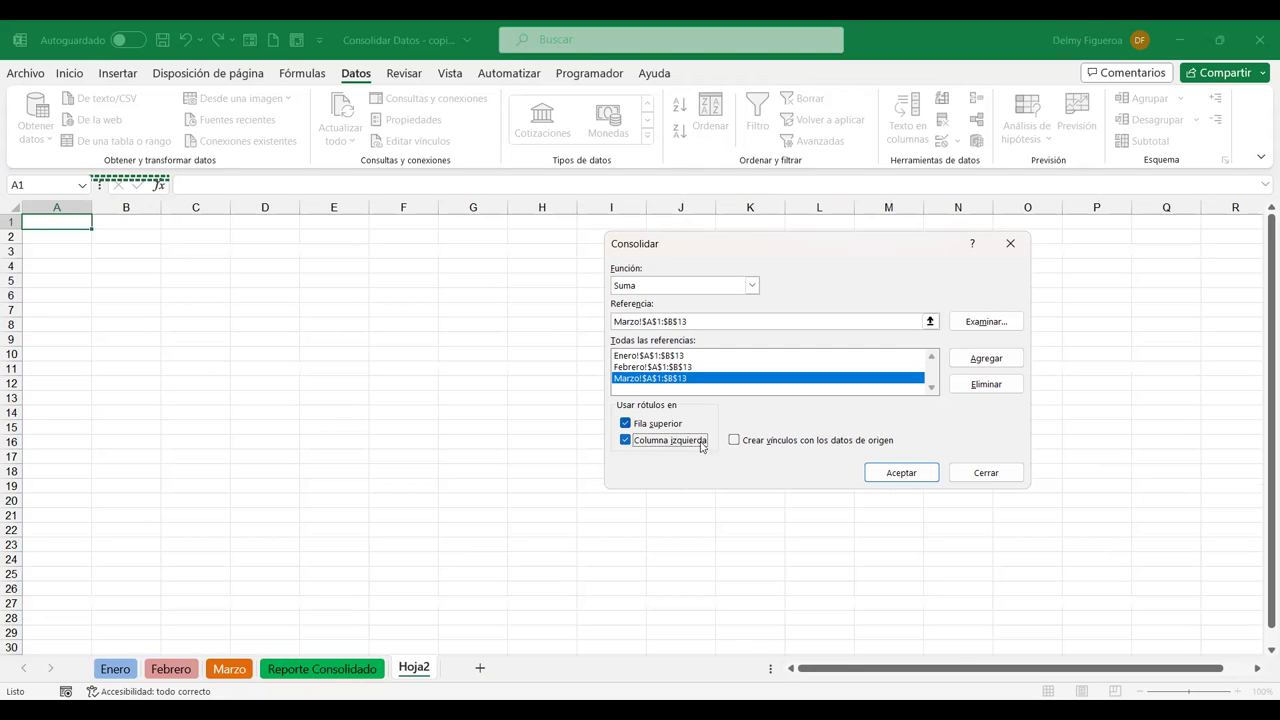
click(735, 441)
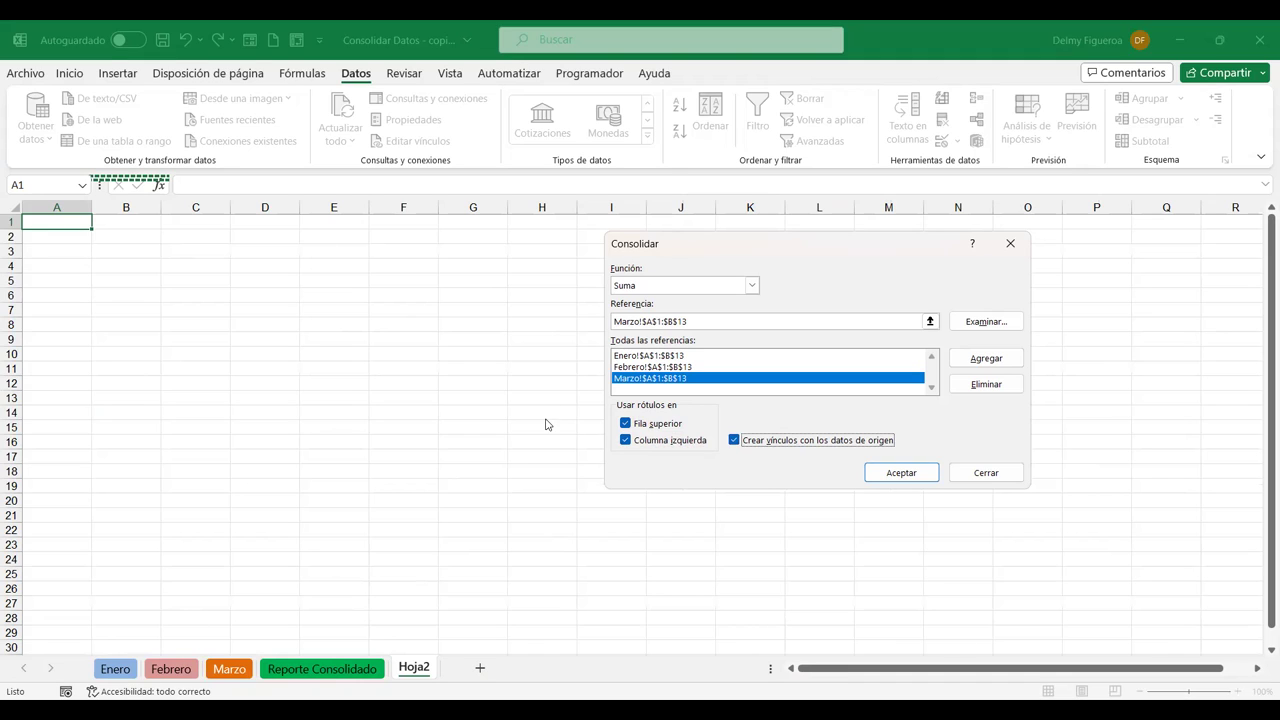
click(914, 474)
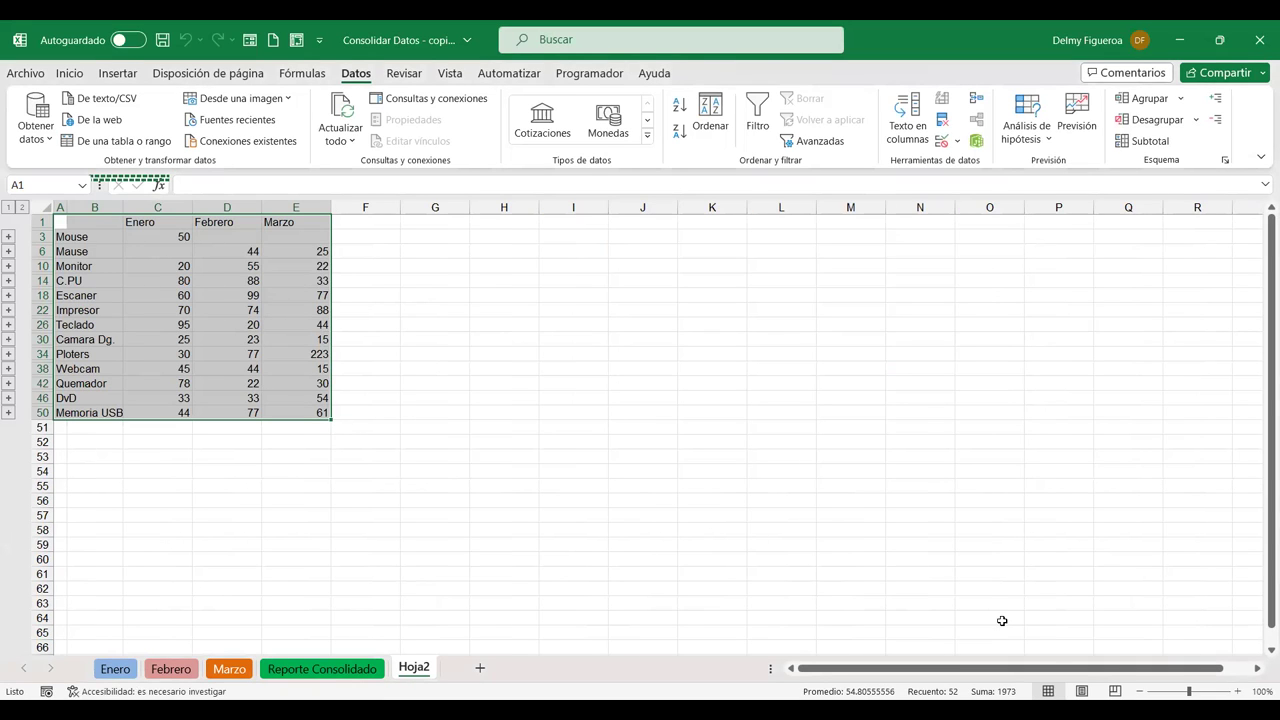
Zoom Hoja2 to 120% and return to cell A1
click(1258, 668)
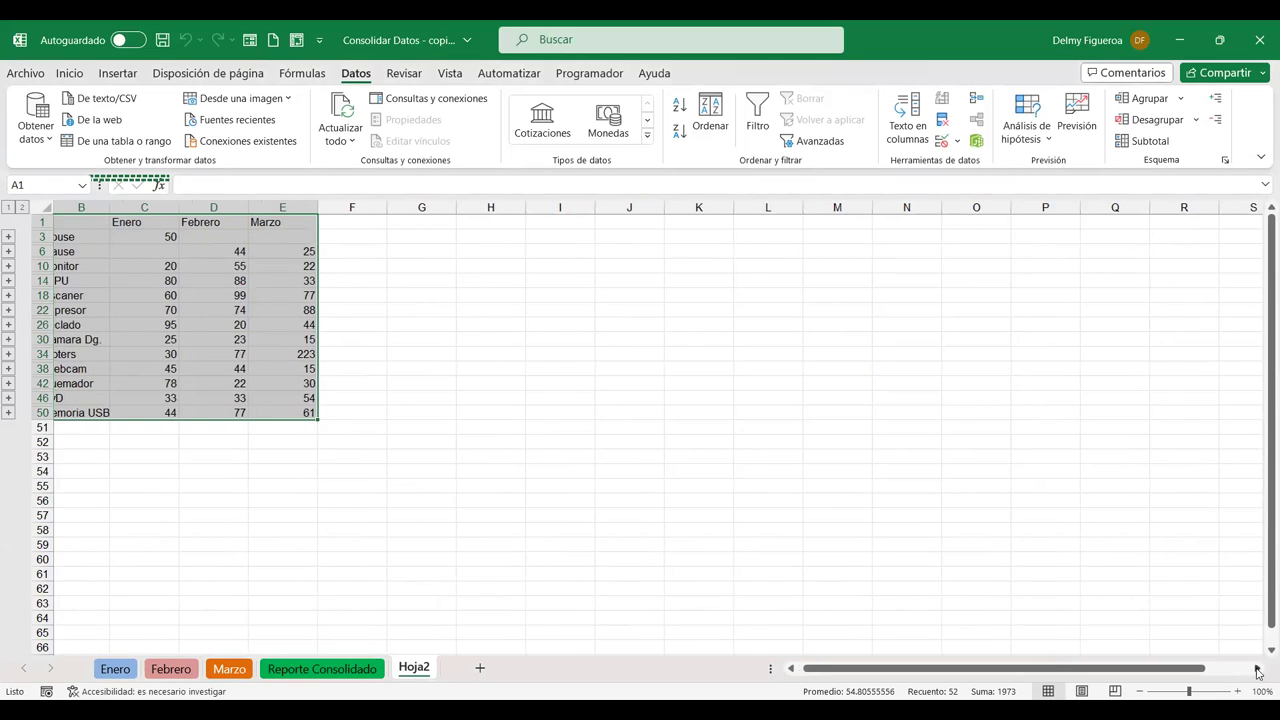
click(1258, 668)
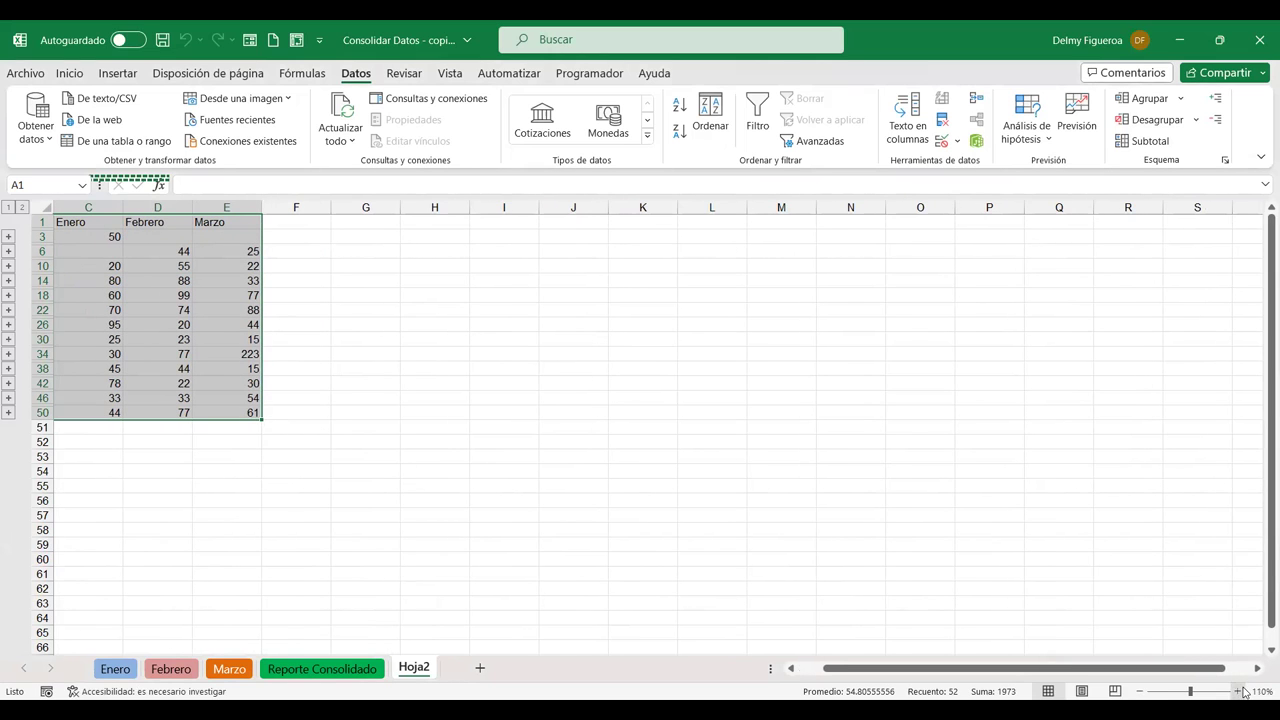
click(1237, 691)
click(1237, 691)
click(644, 535)
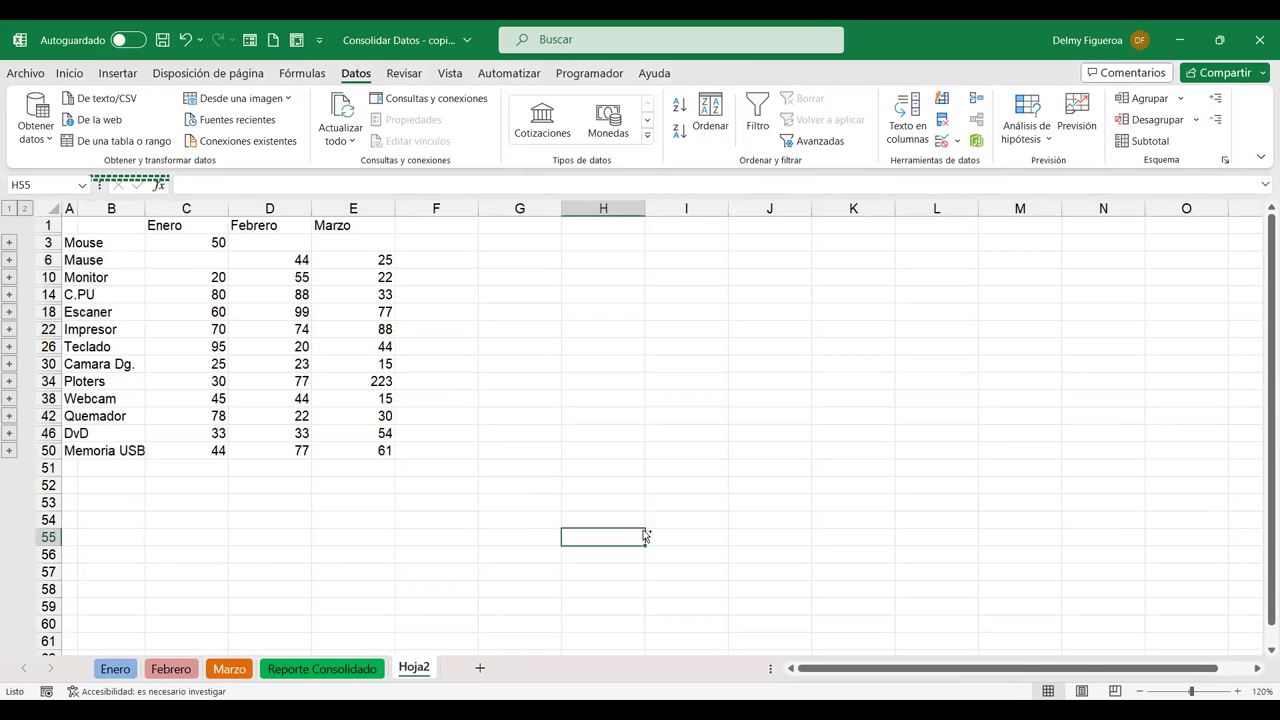
key(ctrl+Home)
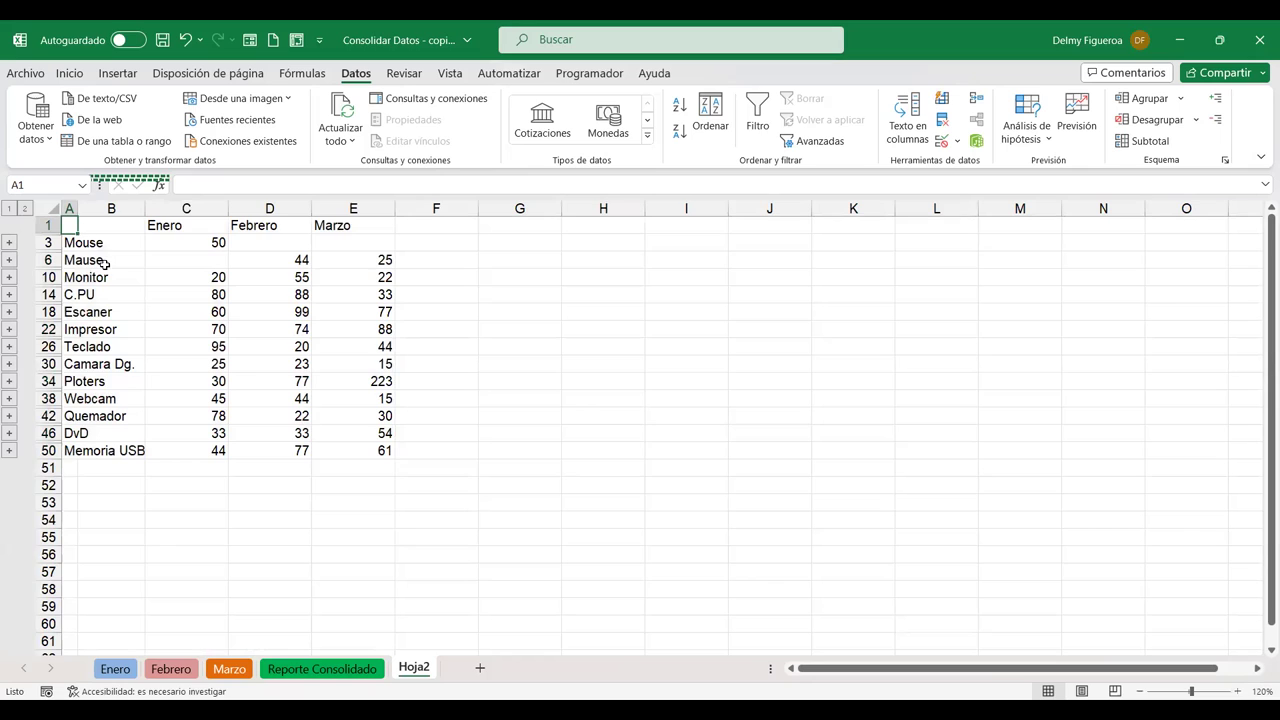
Select the consolidated product labels and the Enero–Marzo headings to inspect them
drag(108, 242, 97, 403)
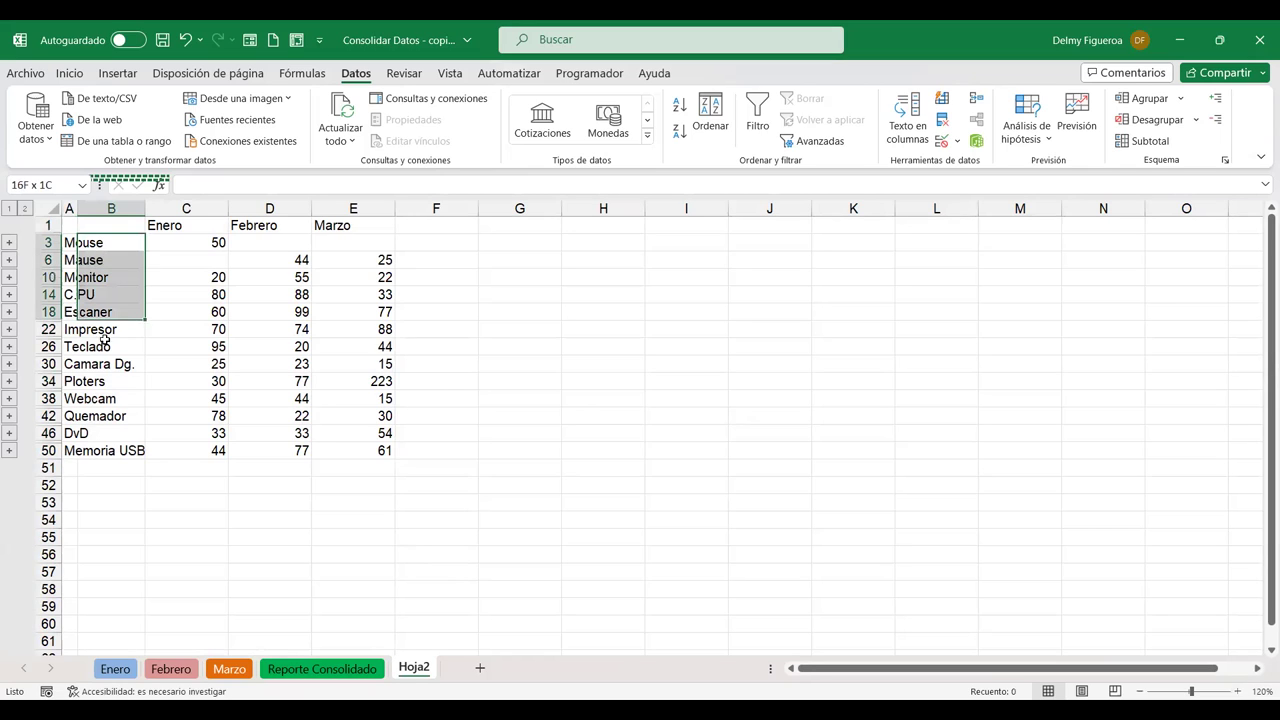
drag(67, 242, 70, 450)
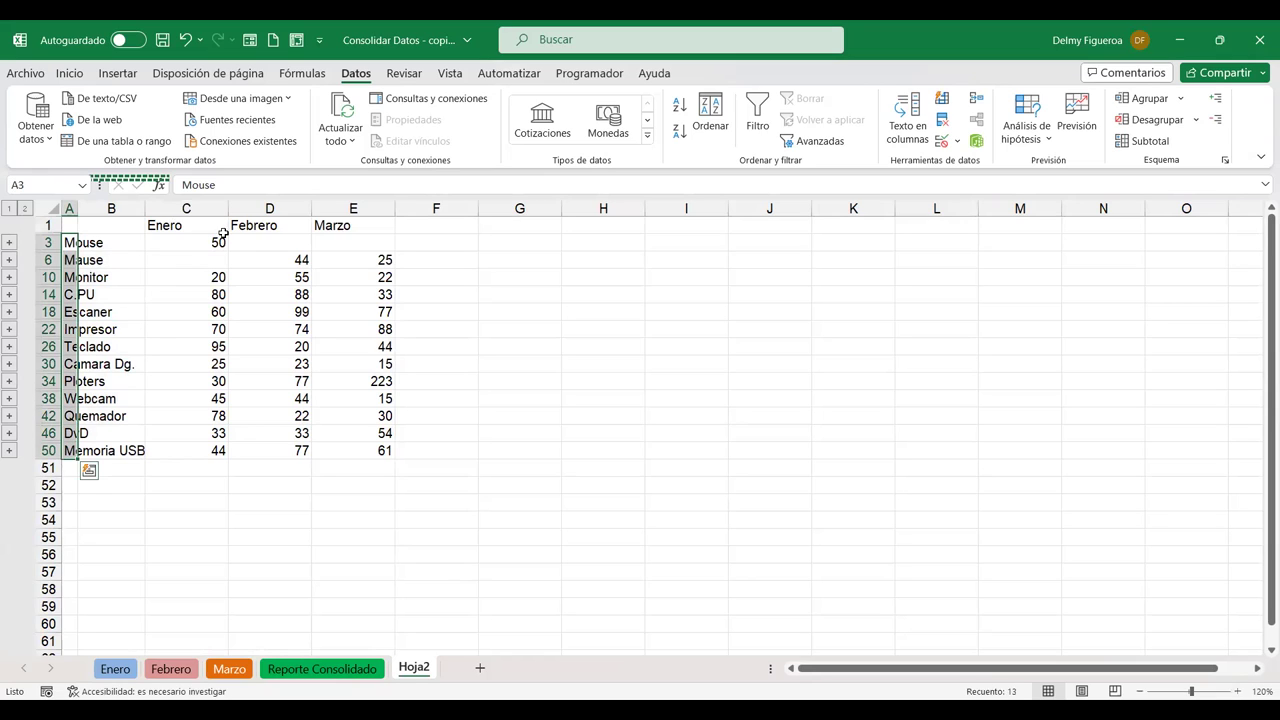
drag(220, 230, 330, 228)
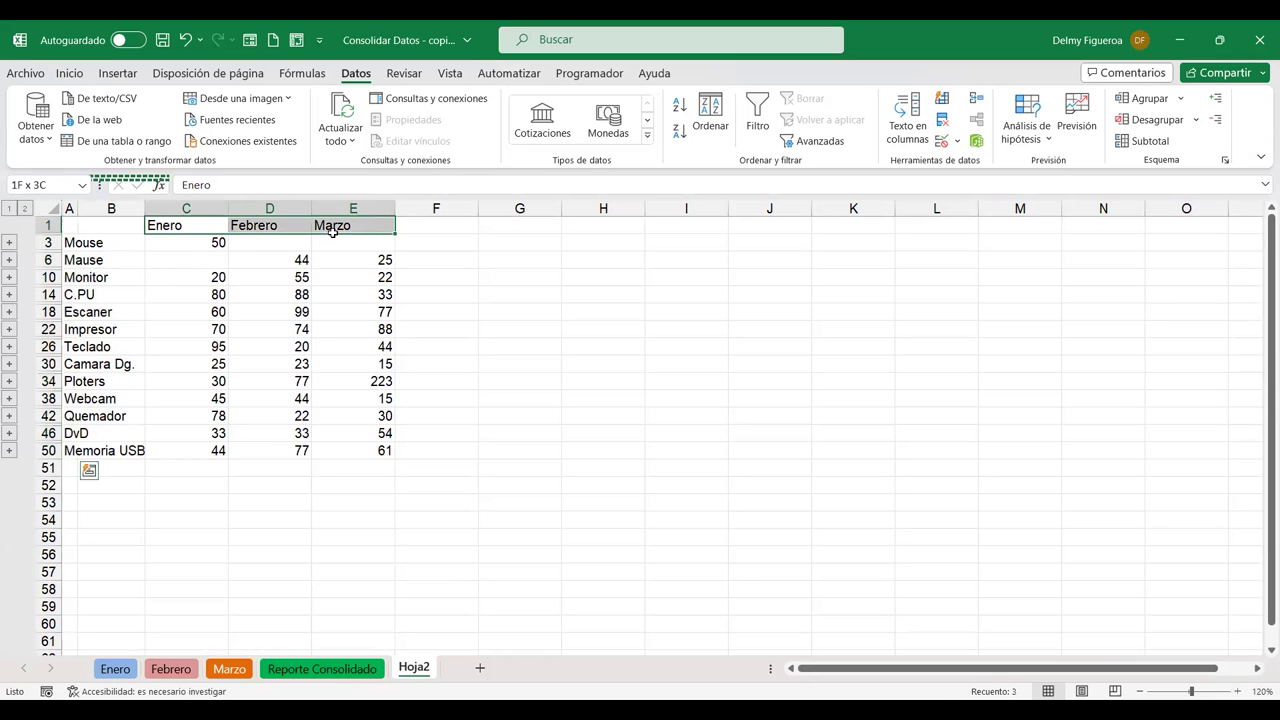
click(118, 242)
click(70, 242)
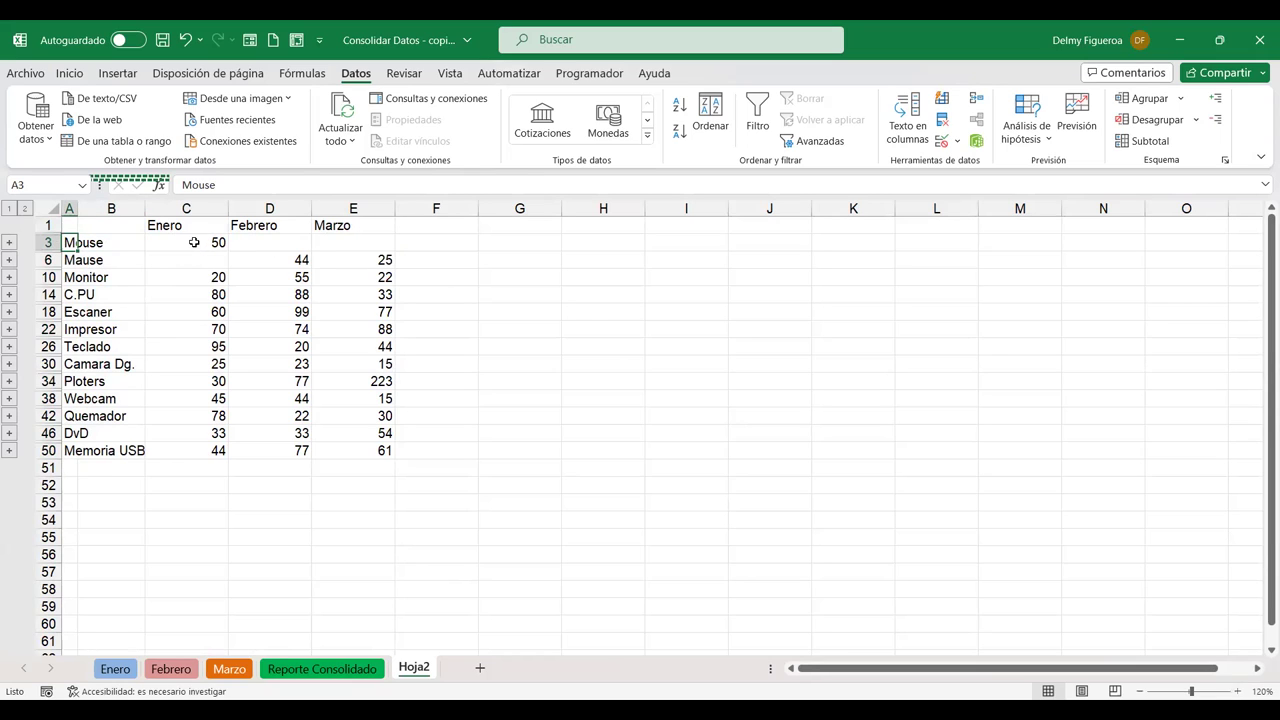
Check the empty month cells for Mouse and Mause, then return to Reporte Consolidado
click(194, 242)
click(189, 258)
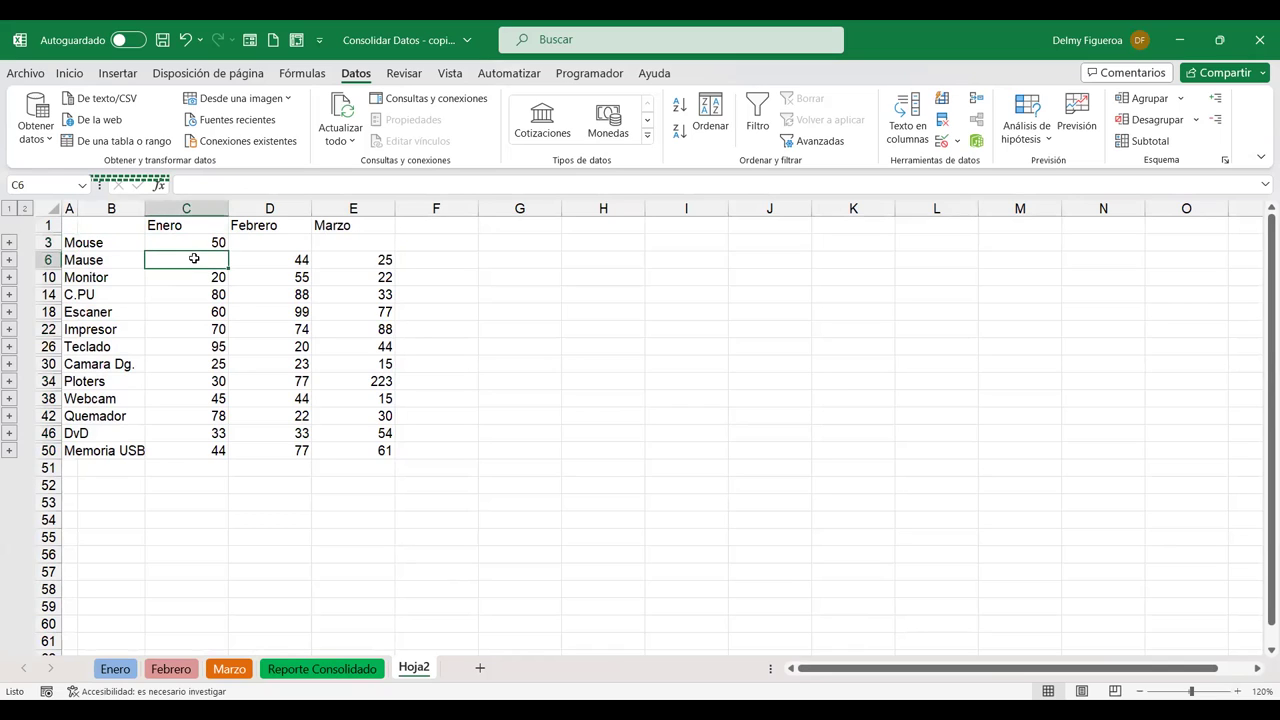
click(90, 242)
click(297, 242)
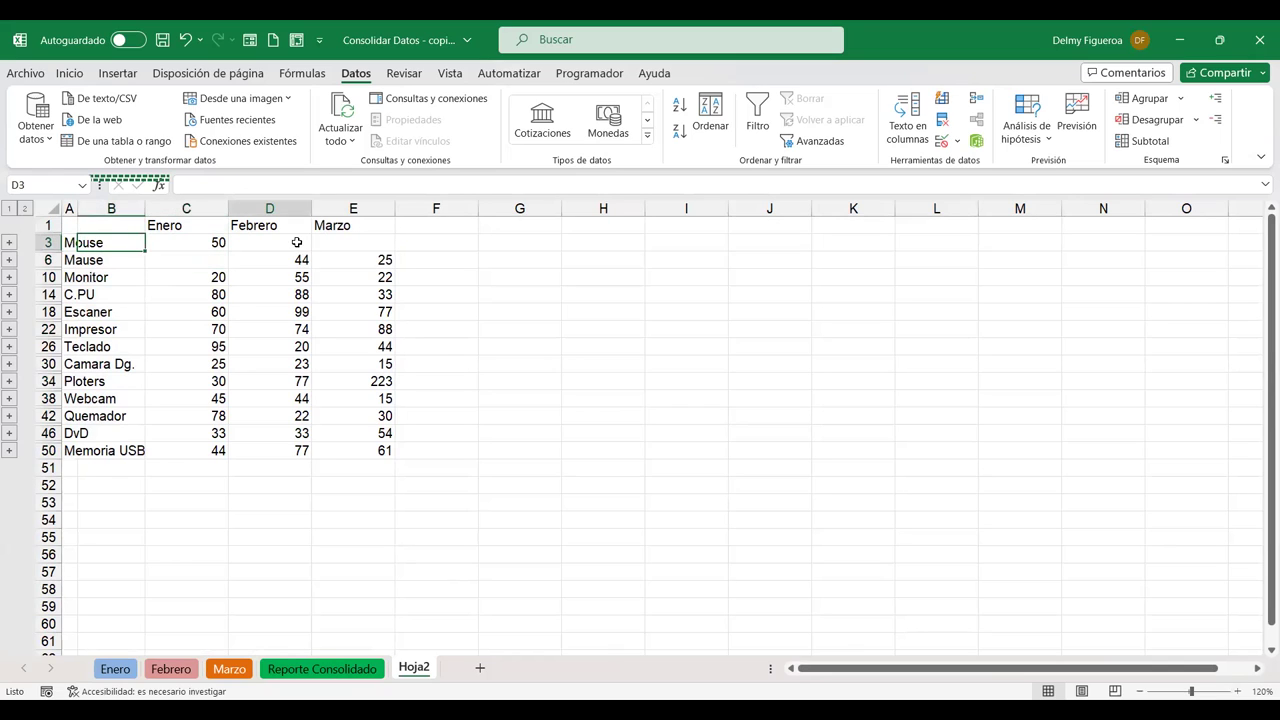
drag(297, 242, 350, 240)
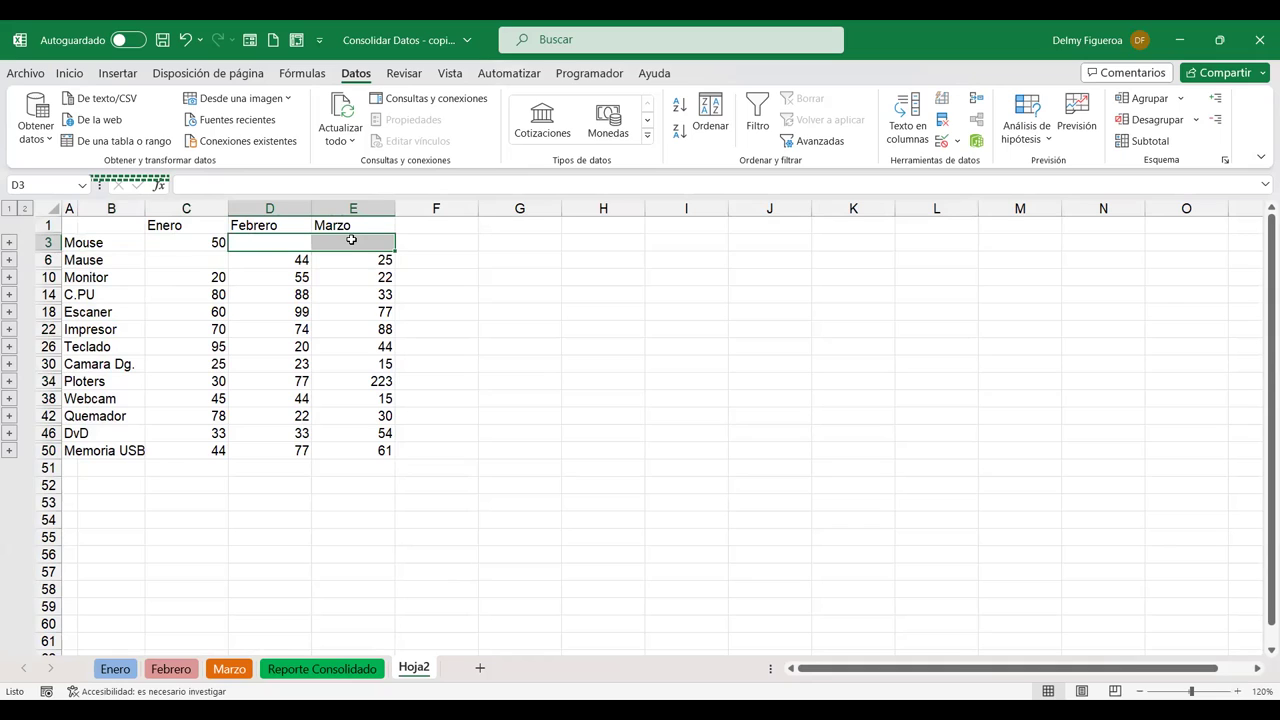
click(97, 260)
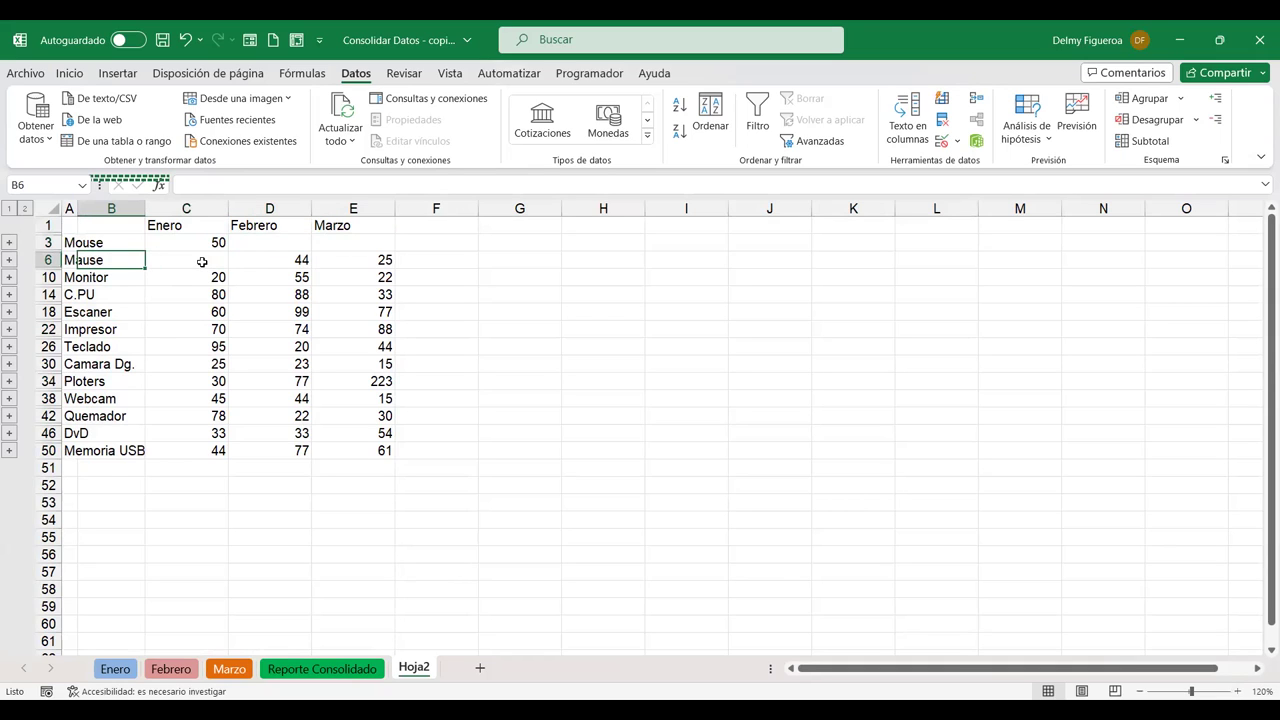
click(202, 260)
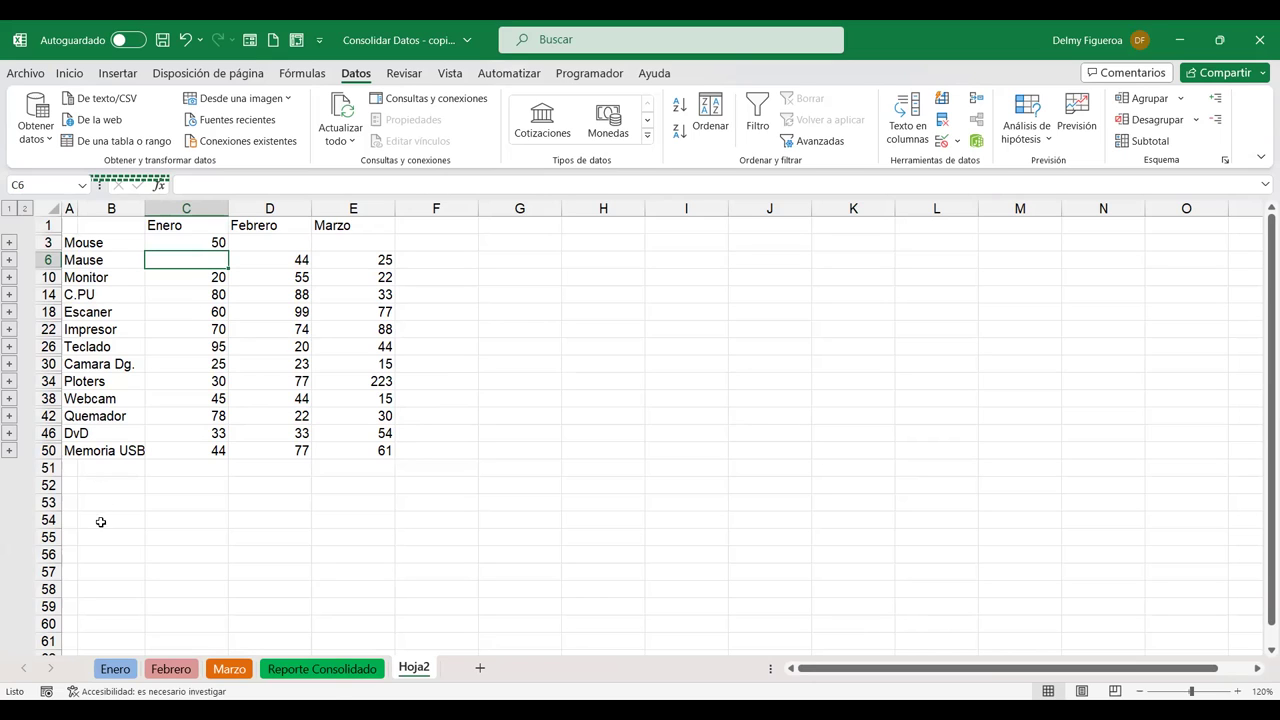
click(322, 668)
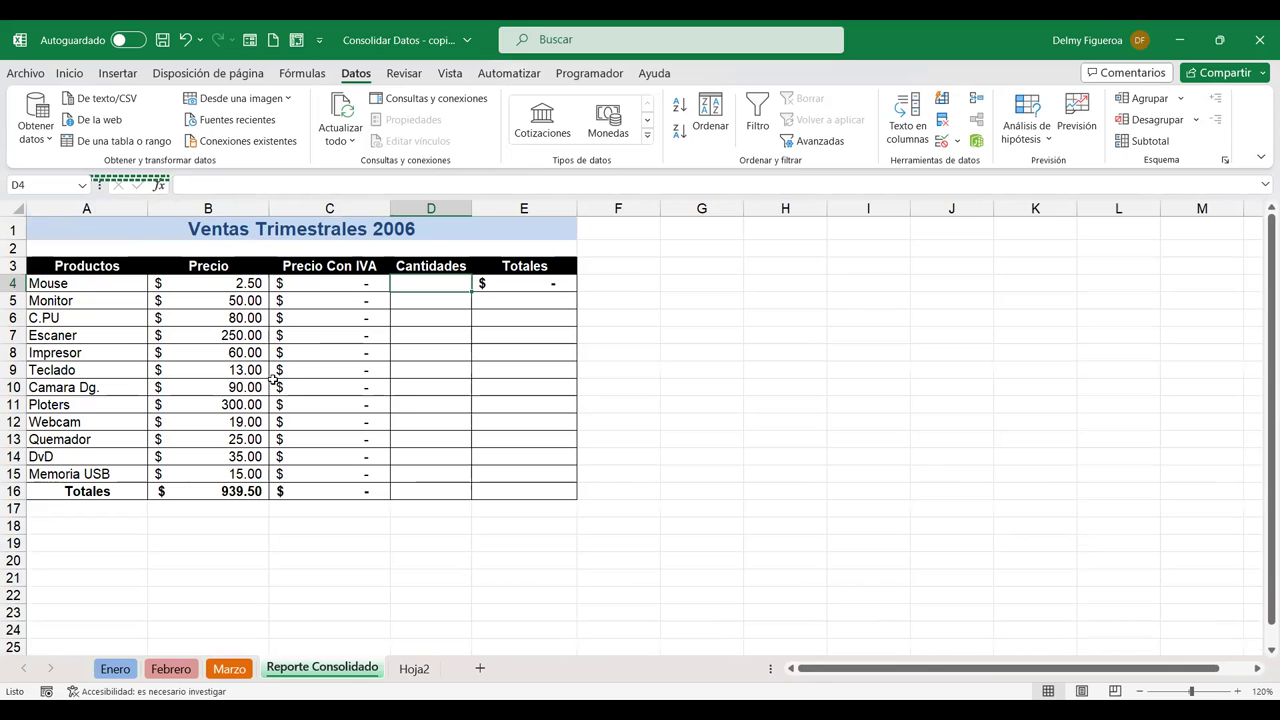
On Hoja2, inspect the Camara Dg. subtotal and autofit product column A
click(416, 670)
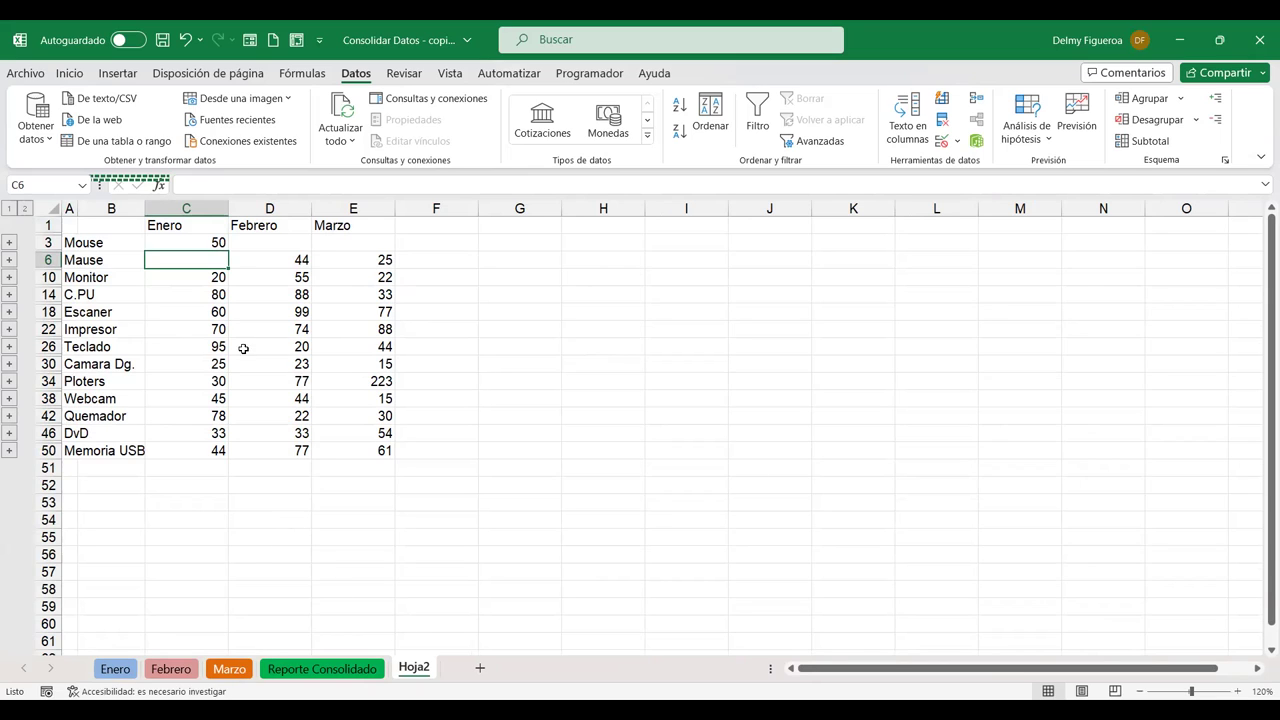
click(196, 362)
click(117, 362)
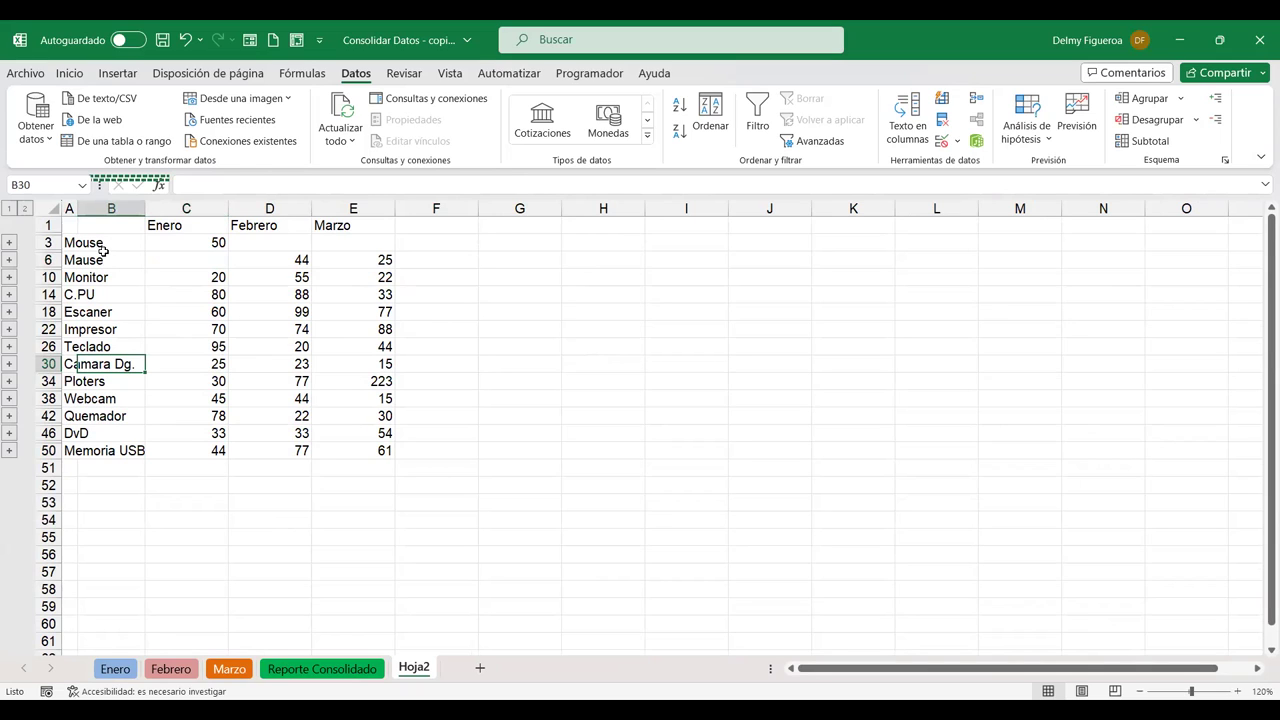
click(201, 360)
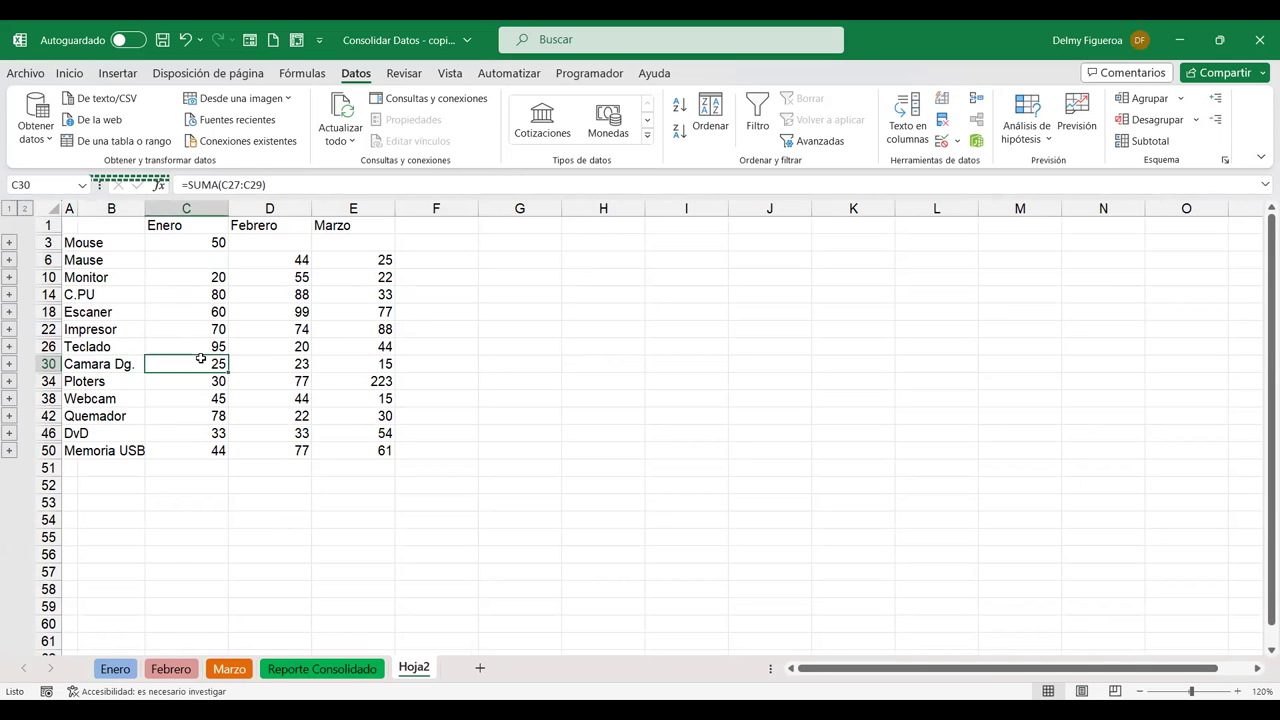
click(100, 244)
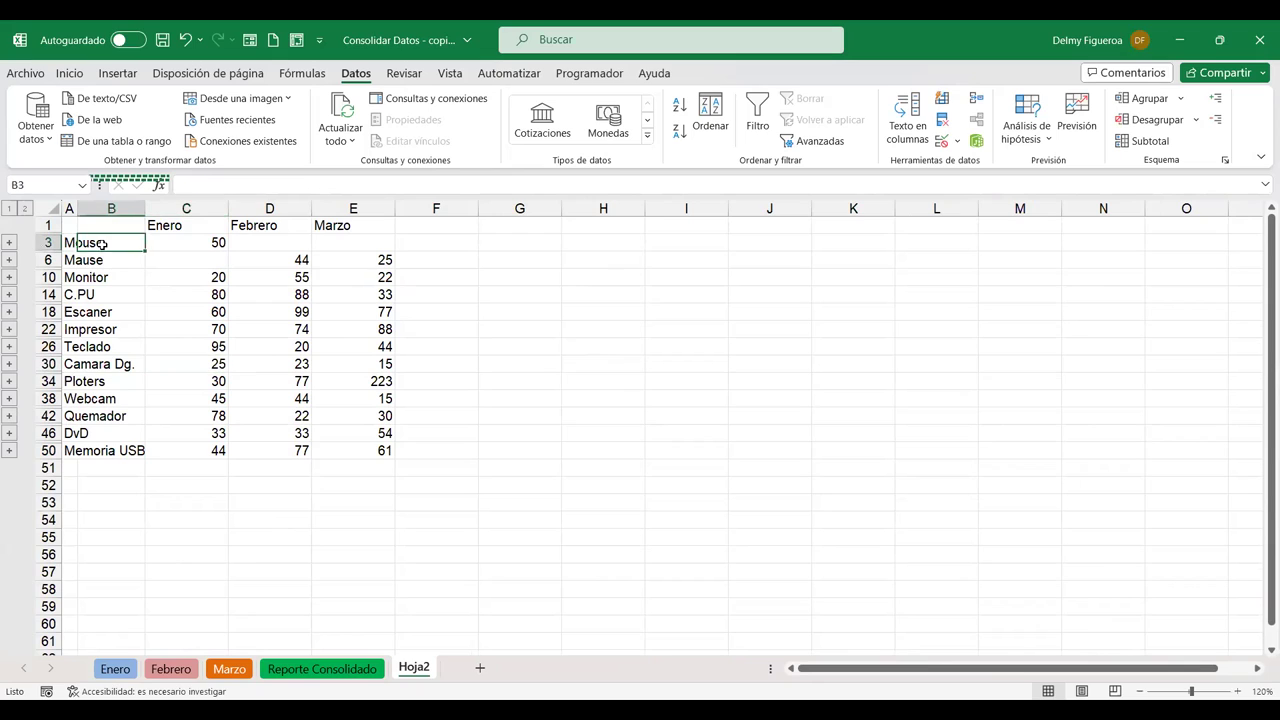
click(74, 243)
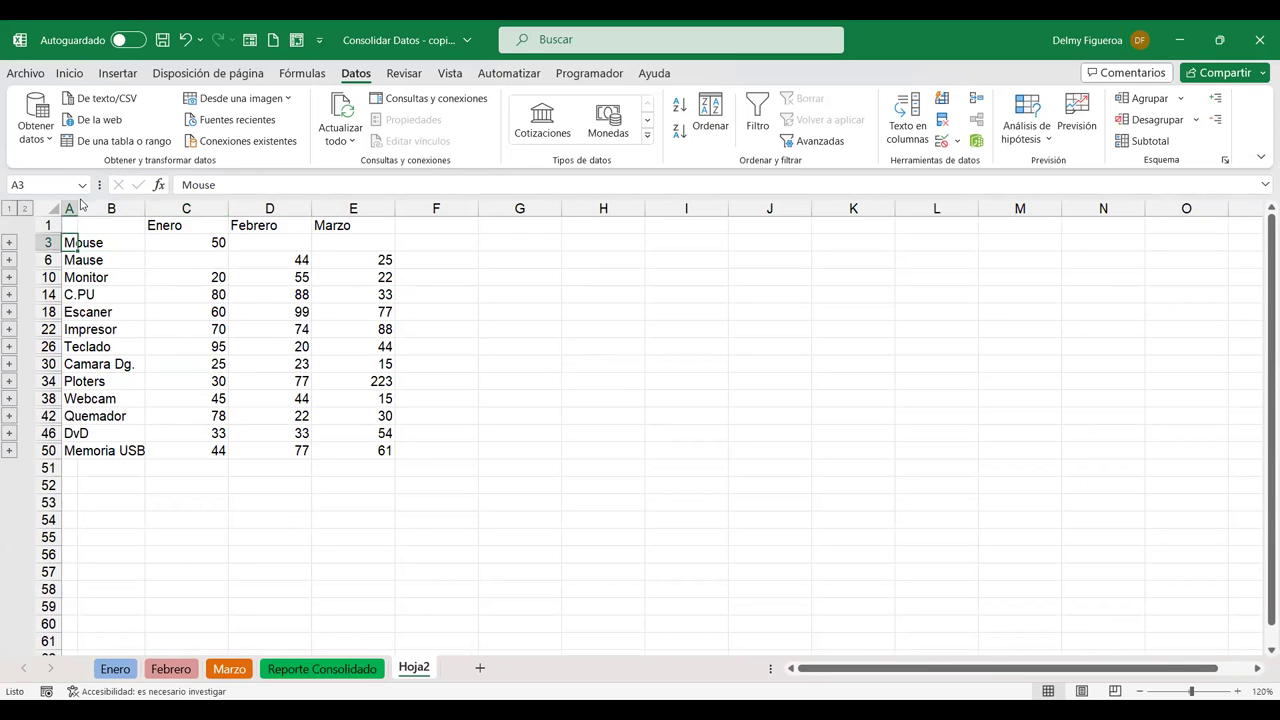
double_click(76, 205)
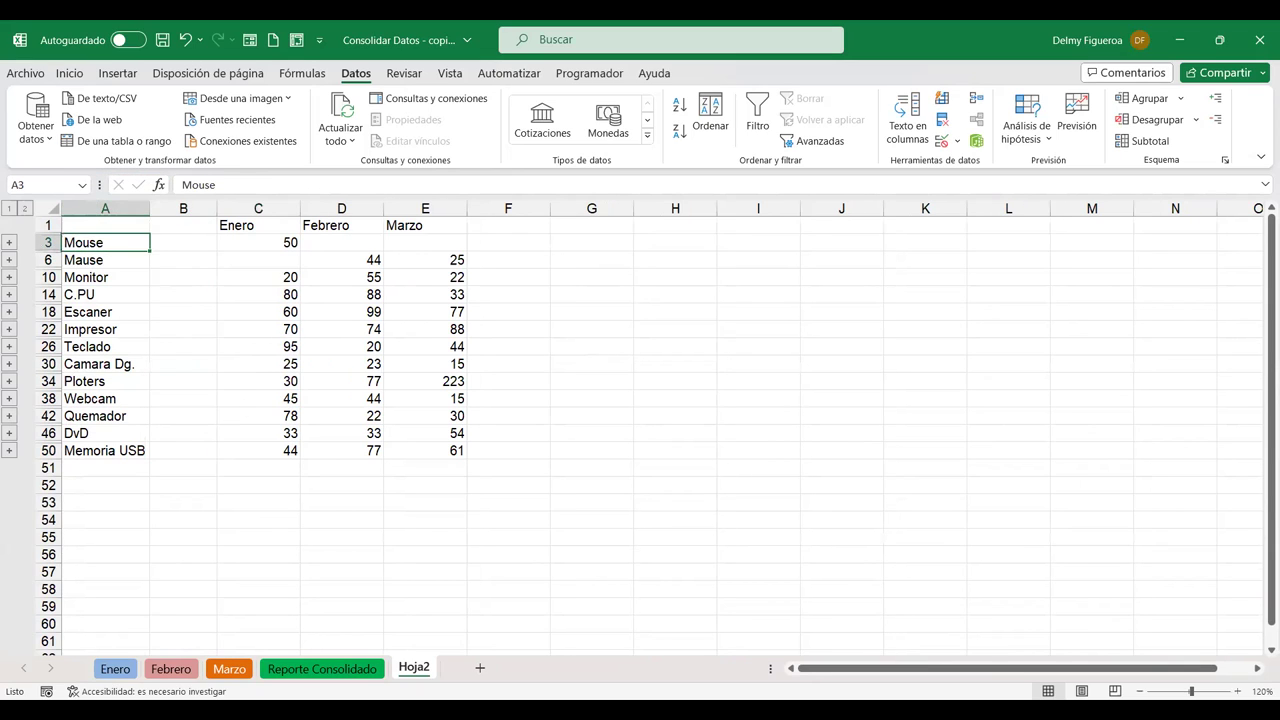
Compare the month sheets, then delete the empty column B on Hoja2
click(233, 669)
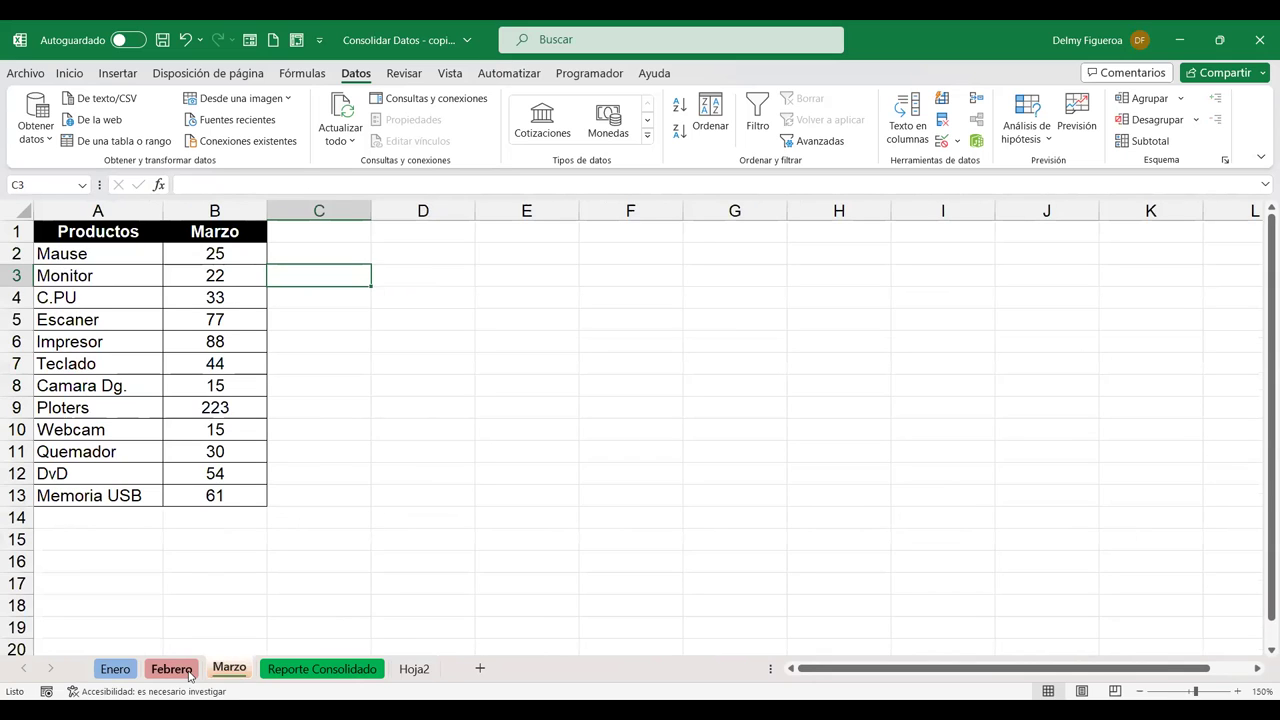
click(188, 674)
click(114, 670)
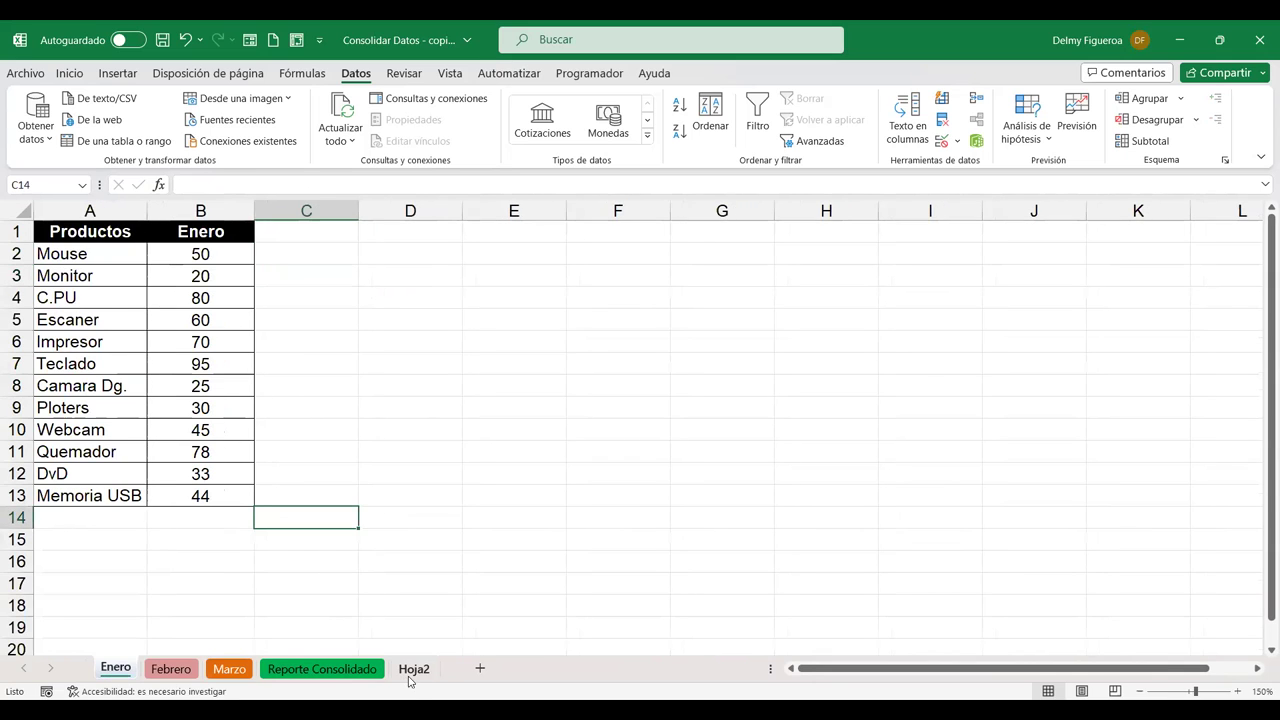
click(409, 678)
click(178, 208)
right_click(178, 210)
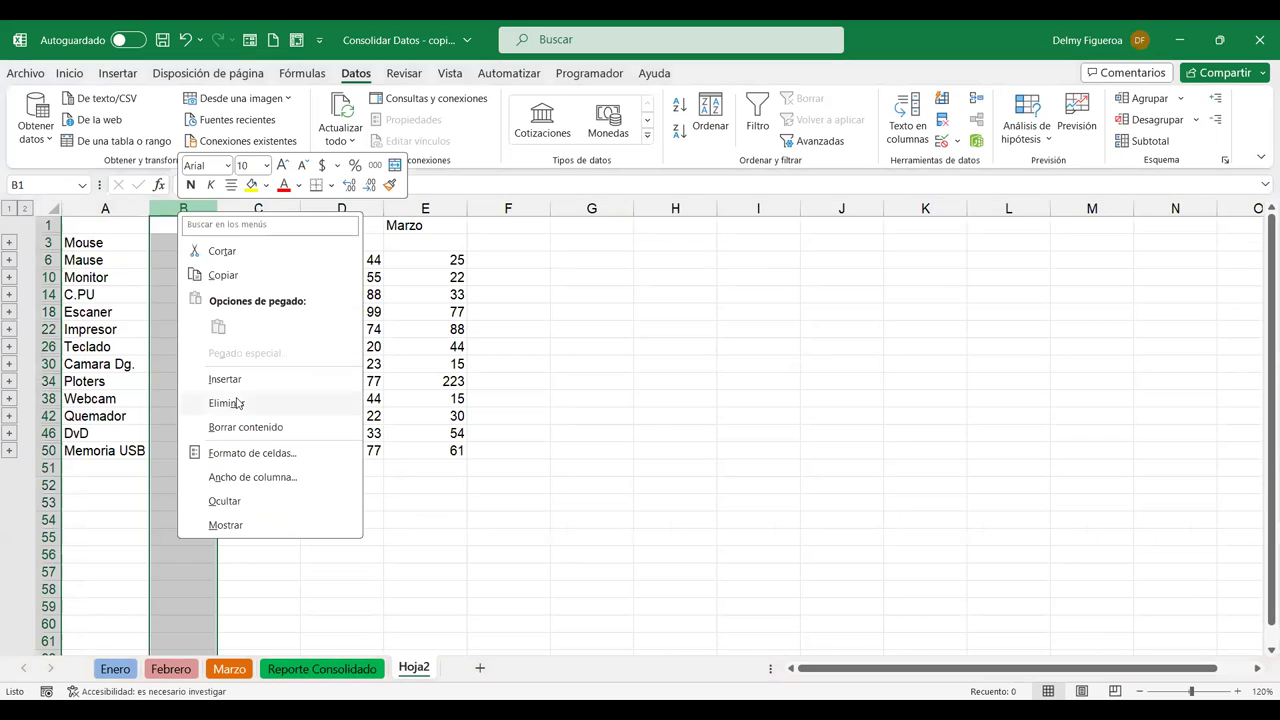
click(242, 403)
click(262, 259)
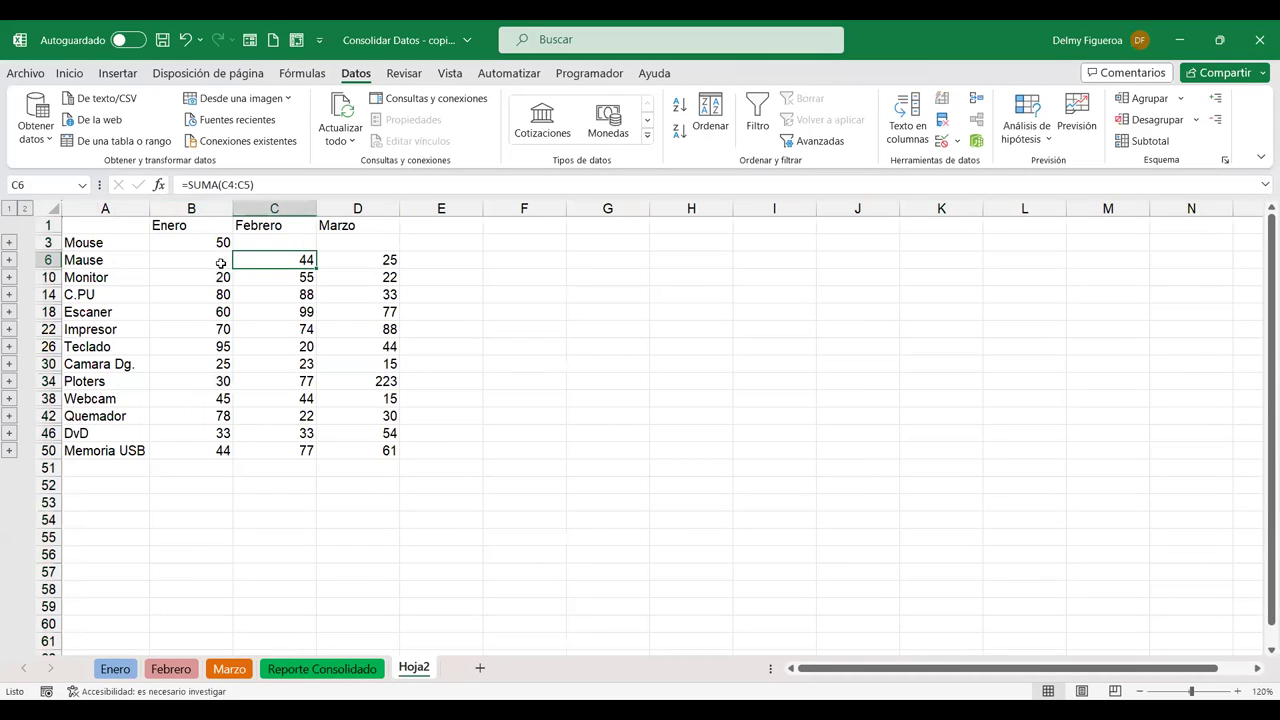
click(120, 248)
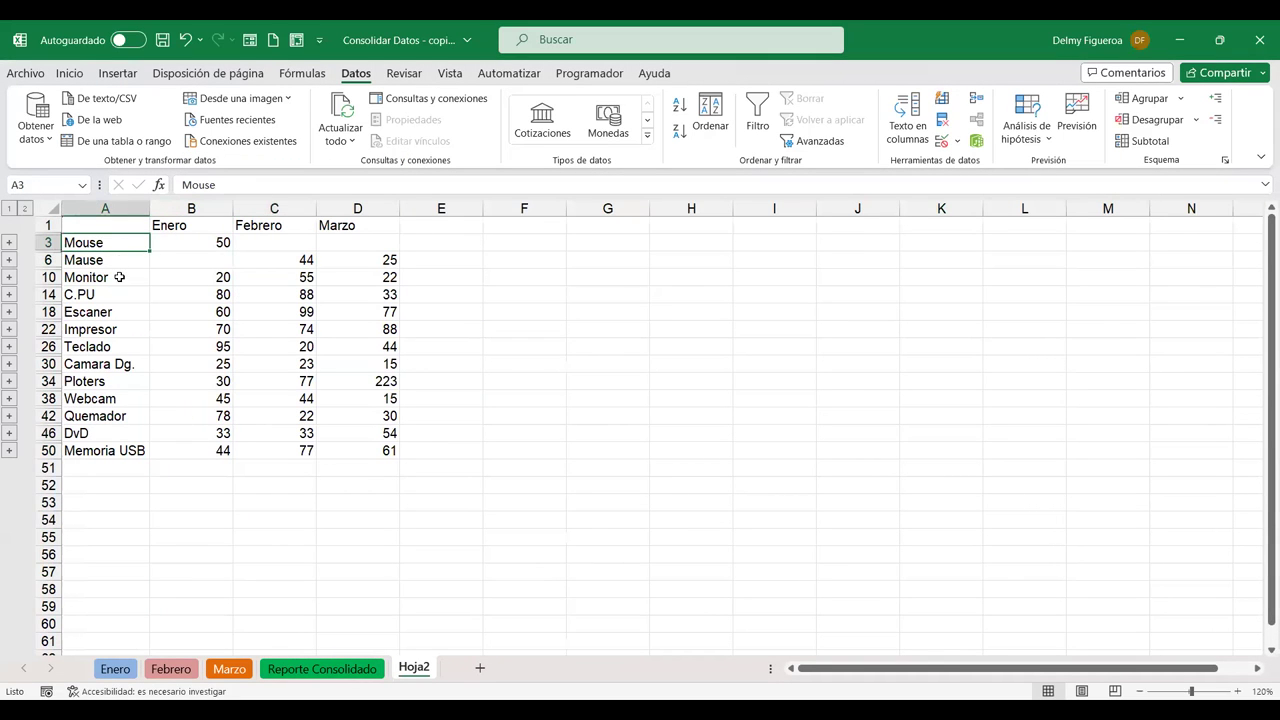
Change Marzo's Mause quantity to 5, verify Hoja2's linked total shows 5, then go to Enero
click(226, 670)
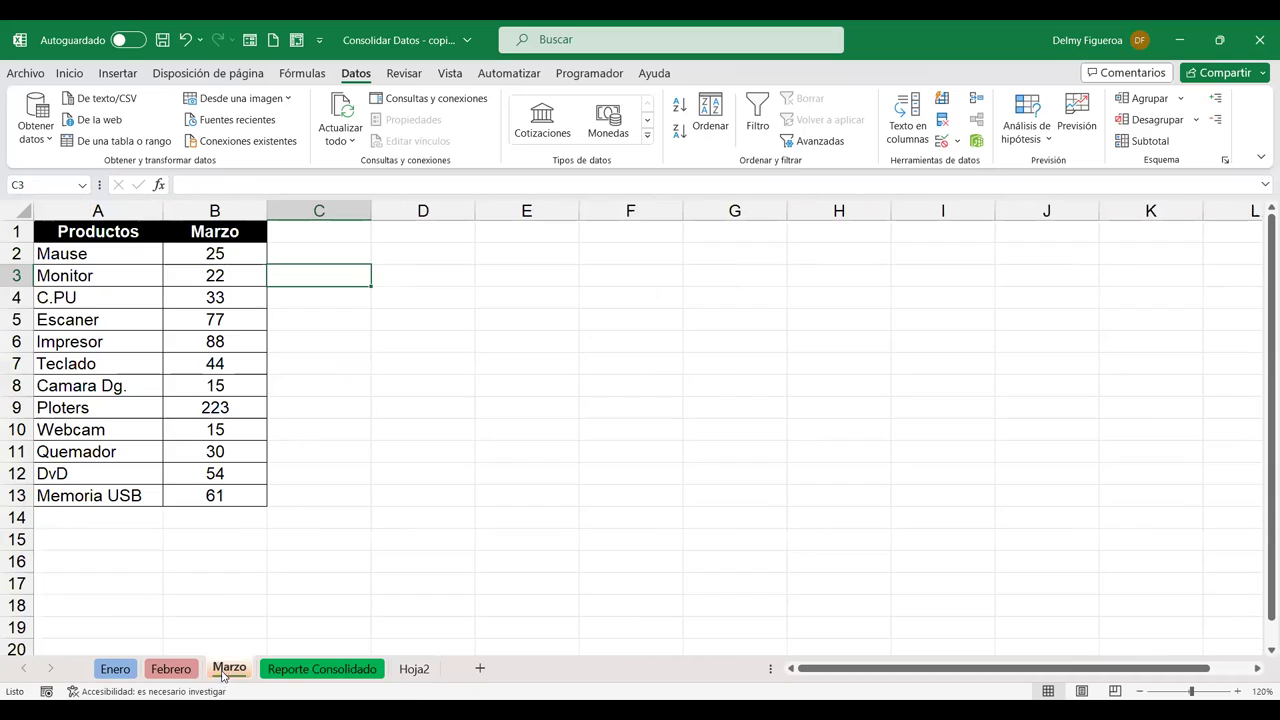
click(220, 252)
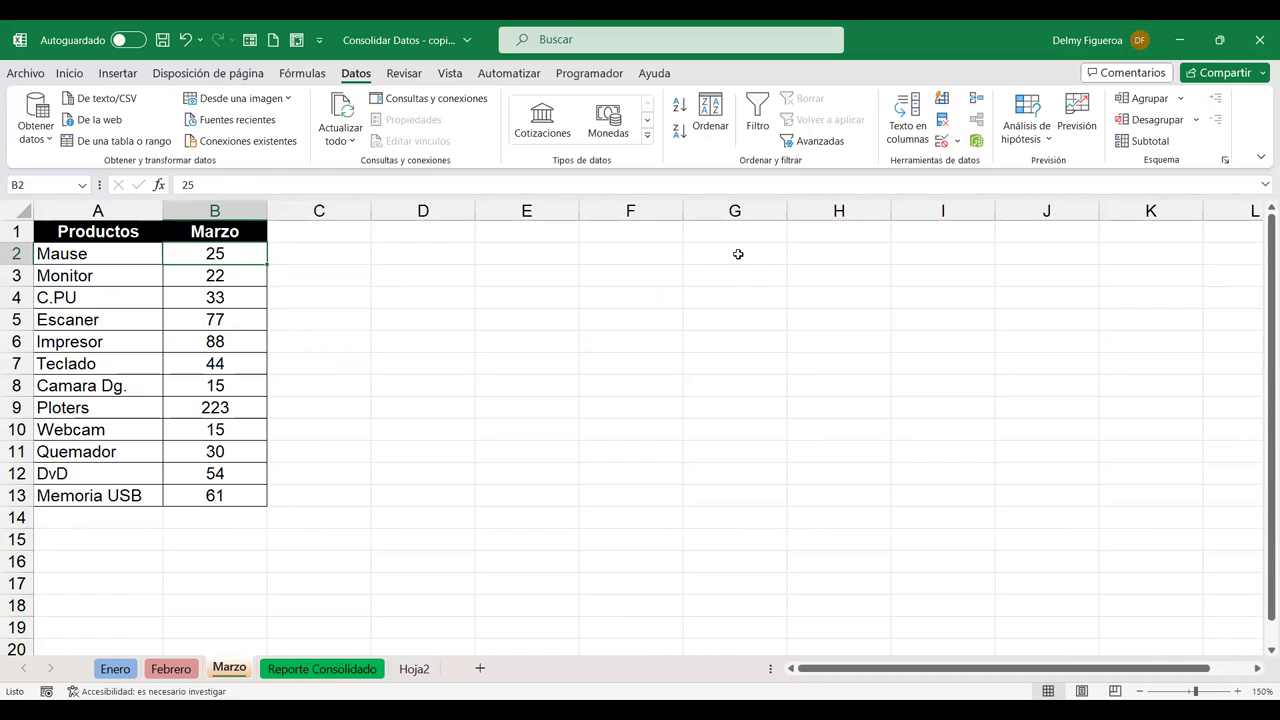
text(5)
key(Tab)
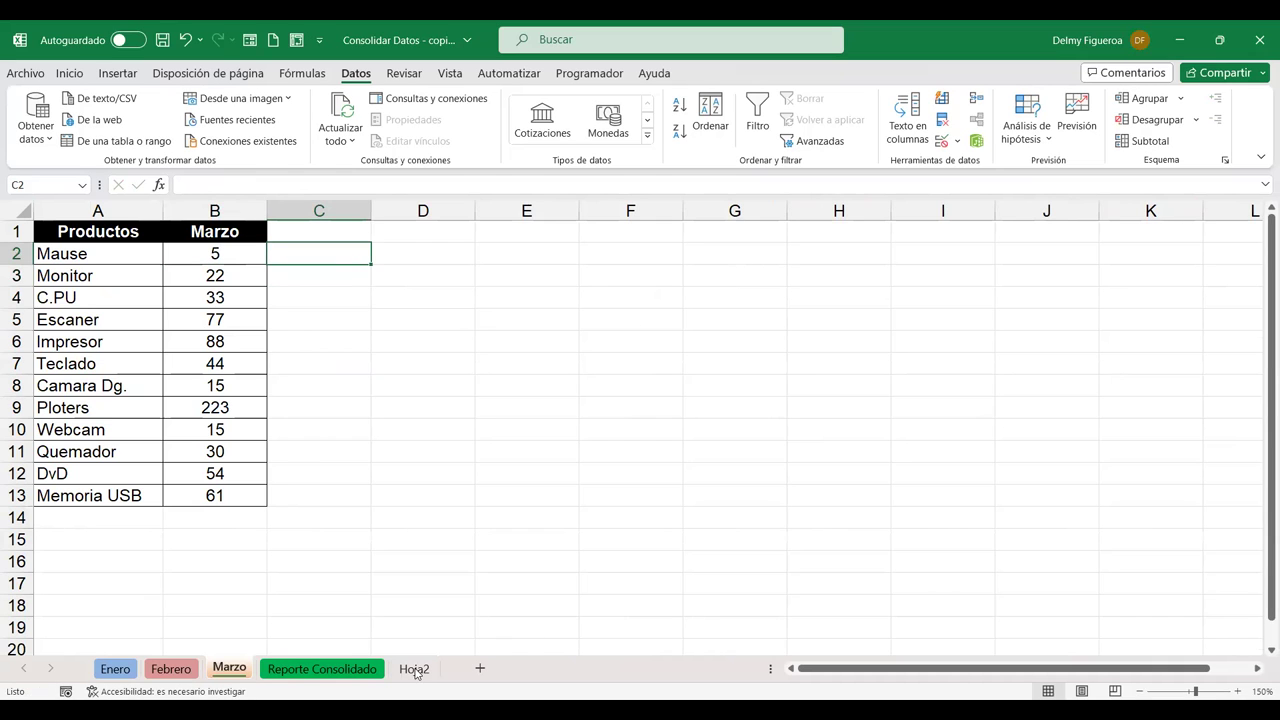
click(416, 670)
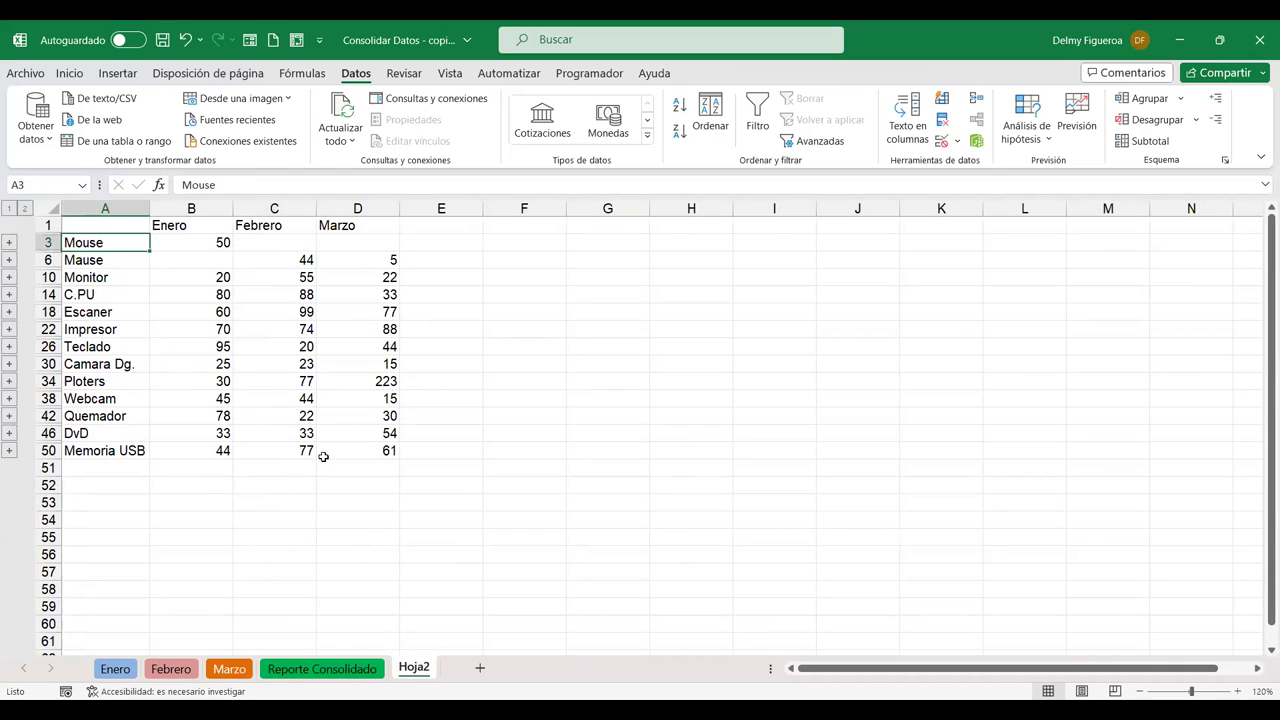
click(387, 261)
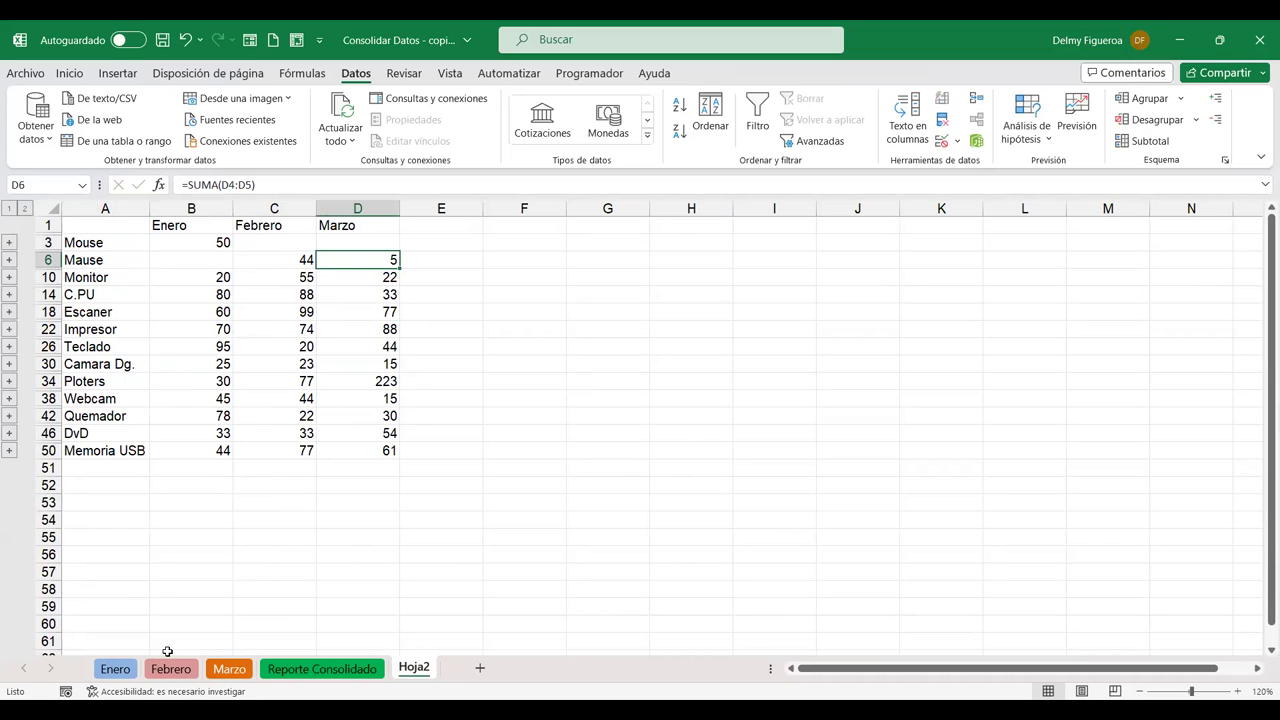
click(116, 669)
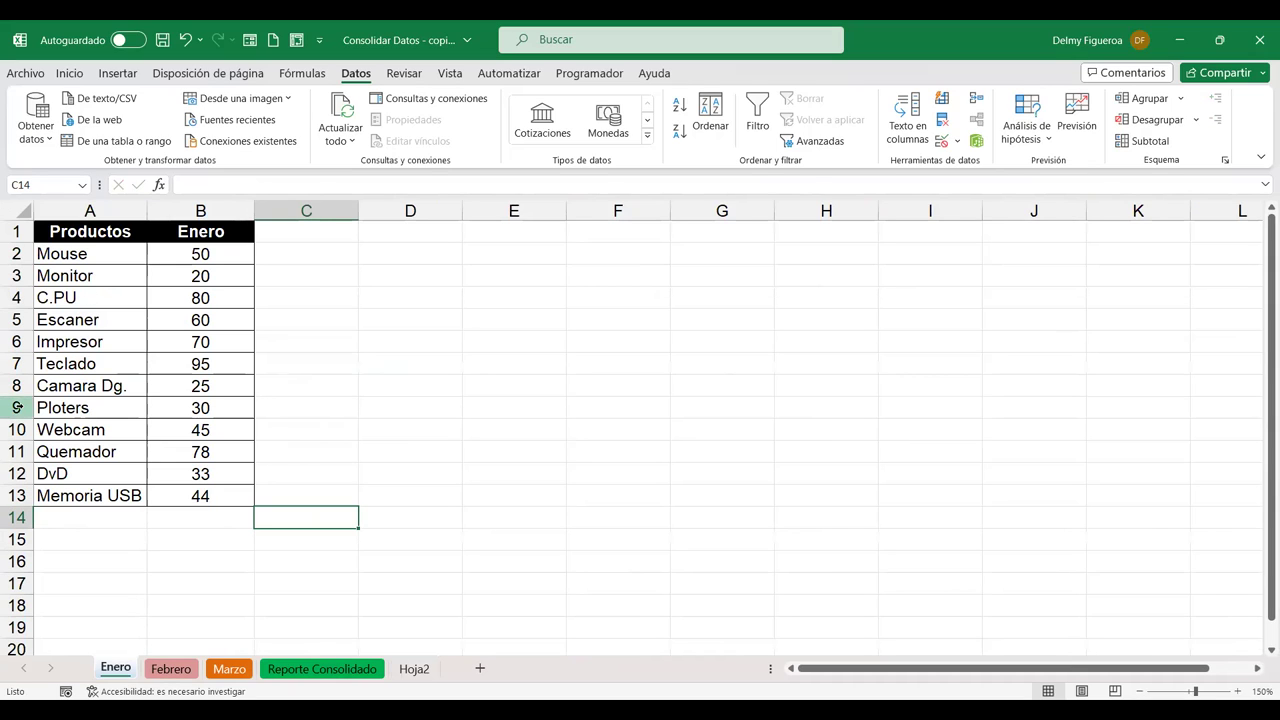
Insert a row above Ploters on Enero and enter Laptop with quantity 10
click(17, 407)
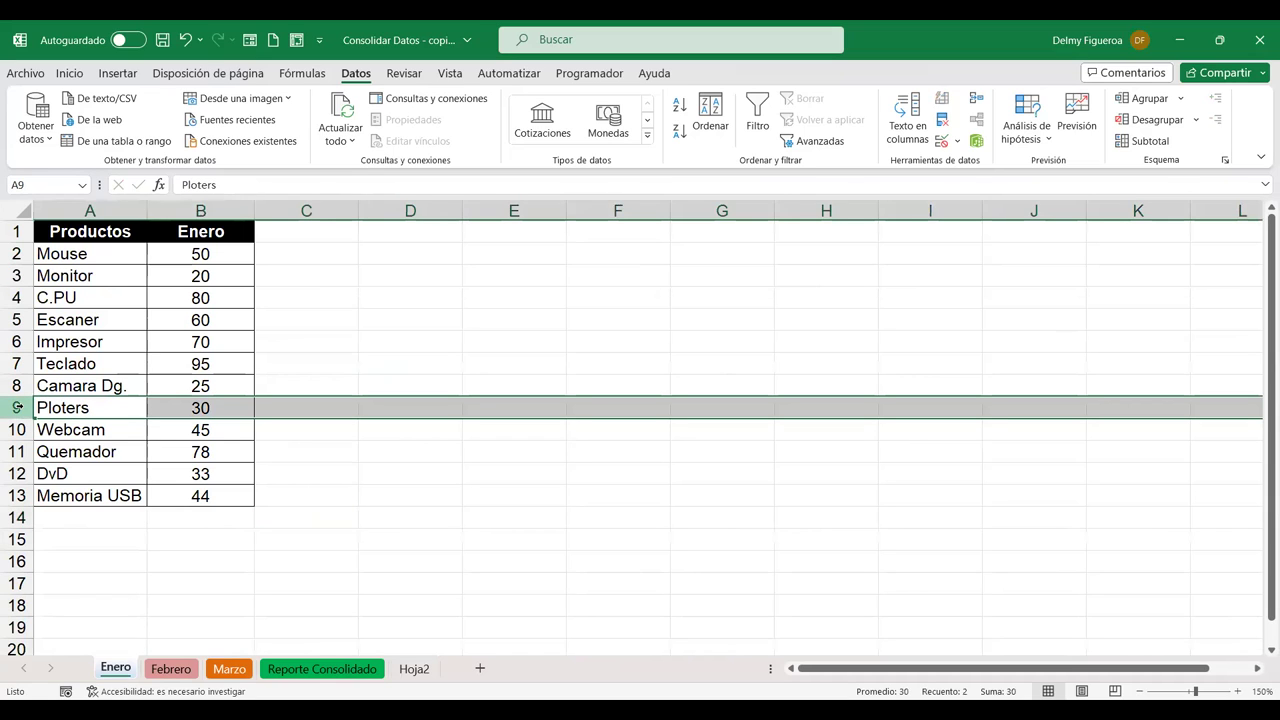
right_click(17, 407)
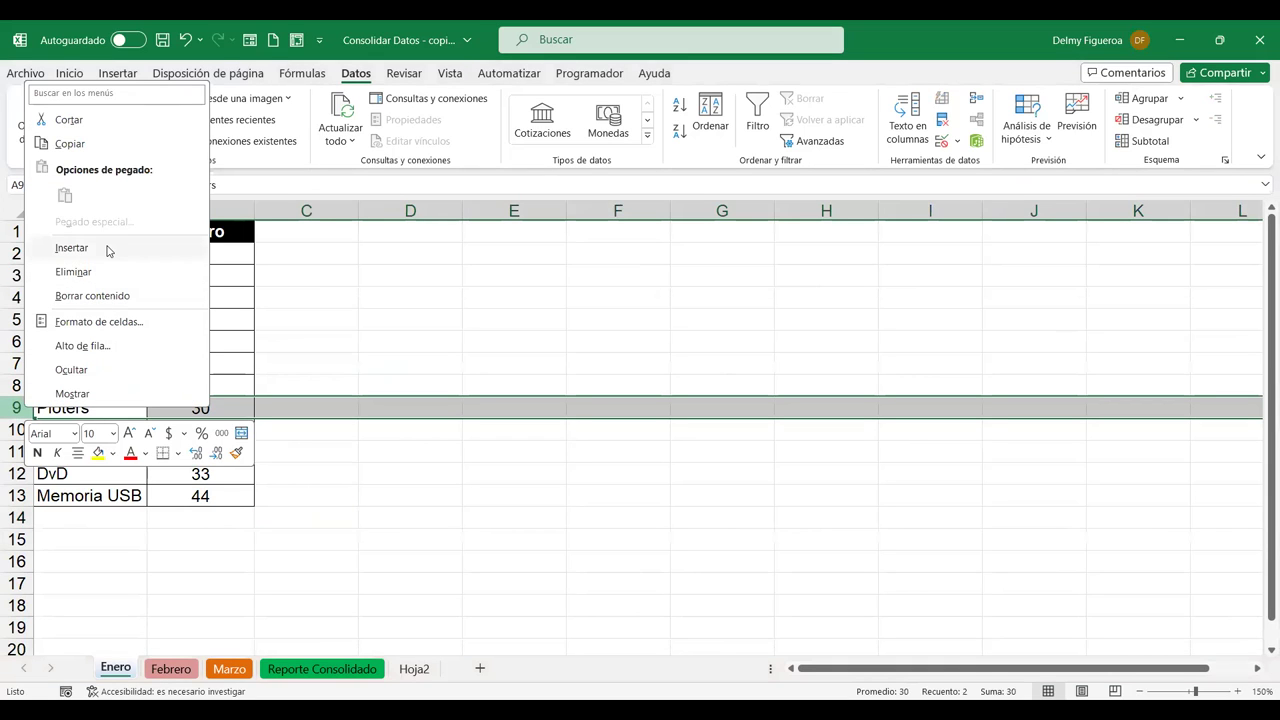
click(109, 251)
click(92, 413)
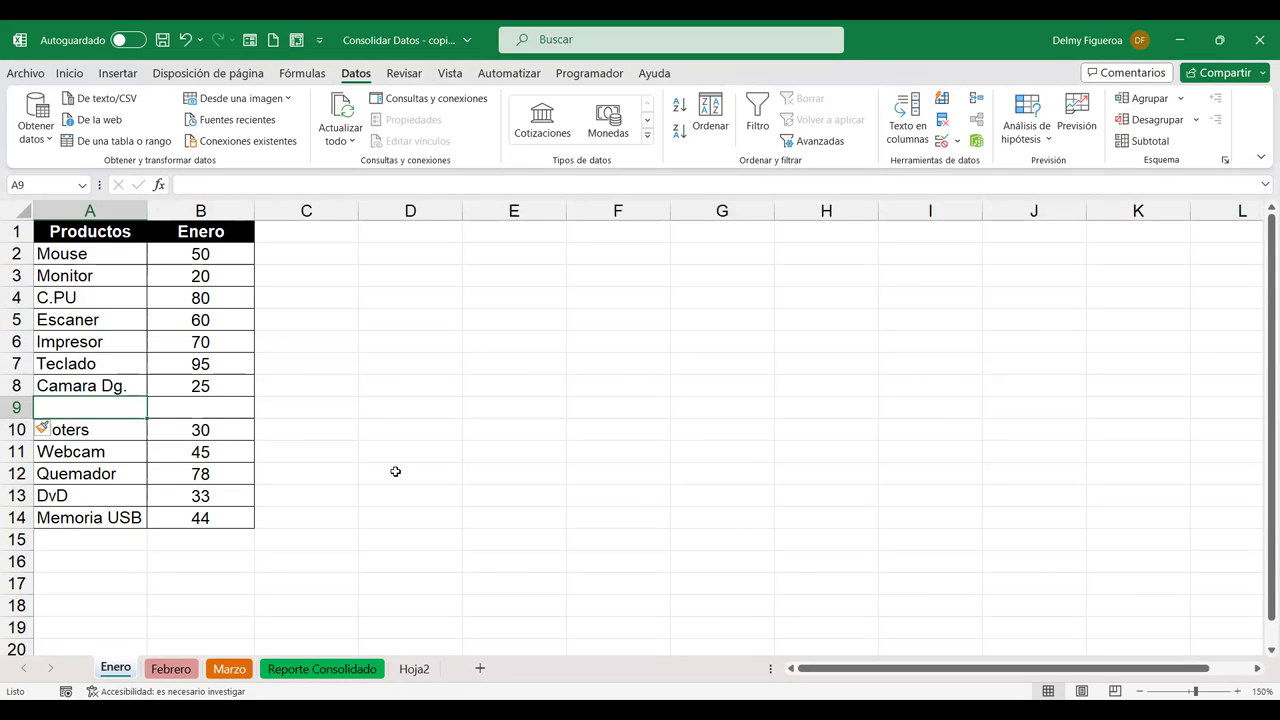
text(Laptop)
key(Tab)
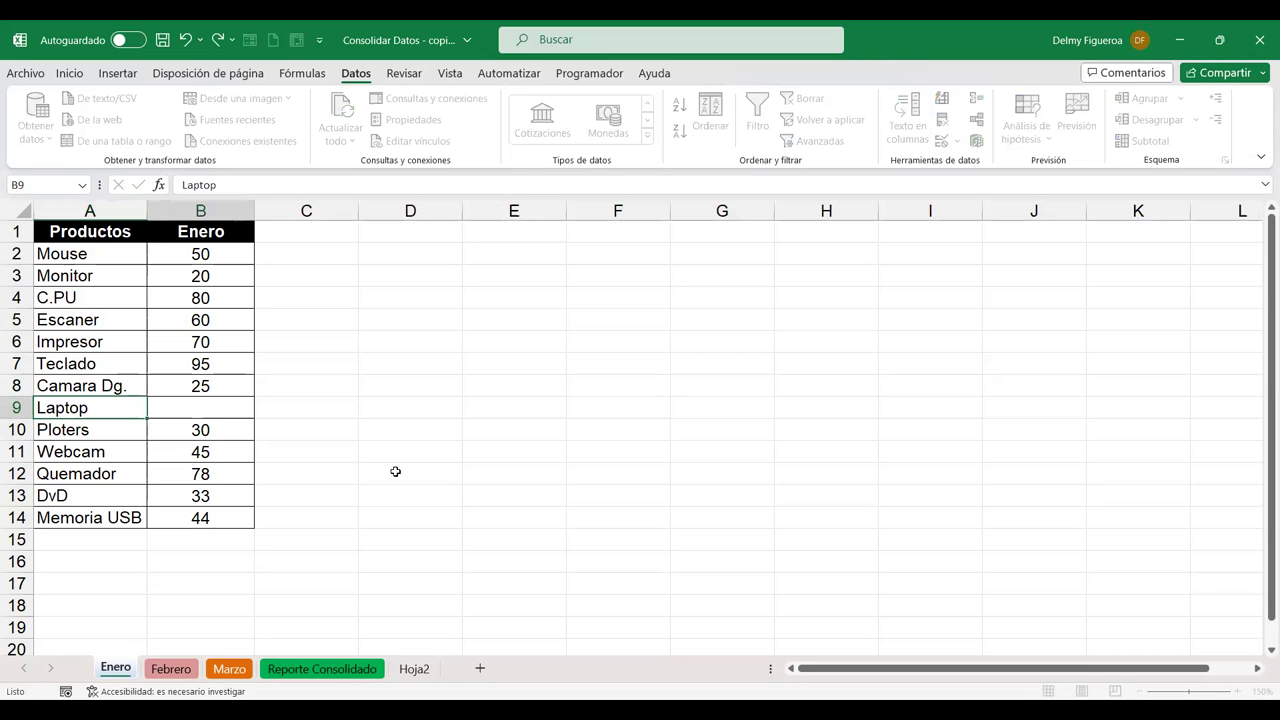
text(10)
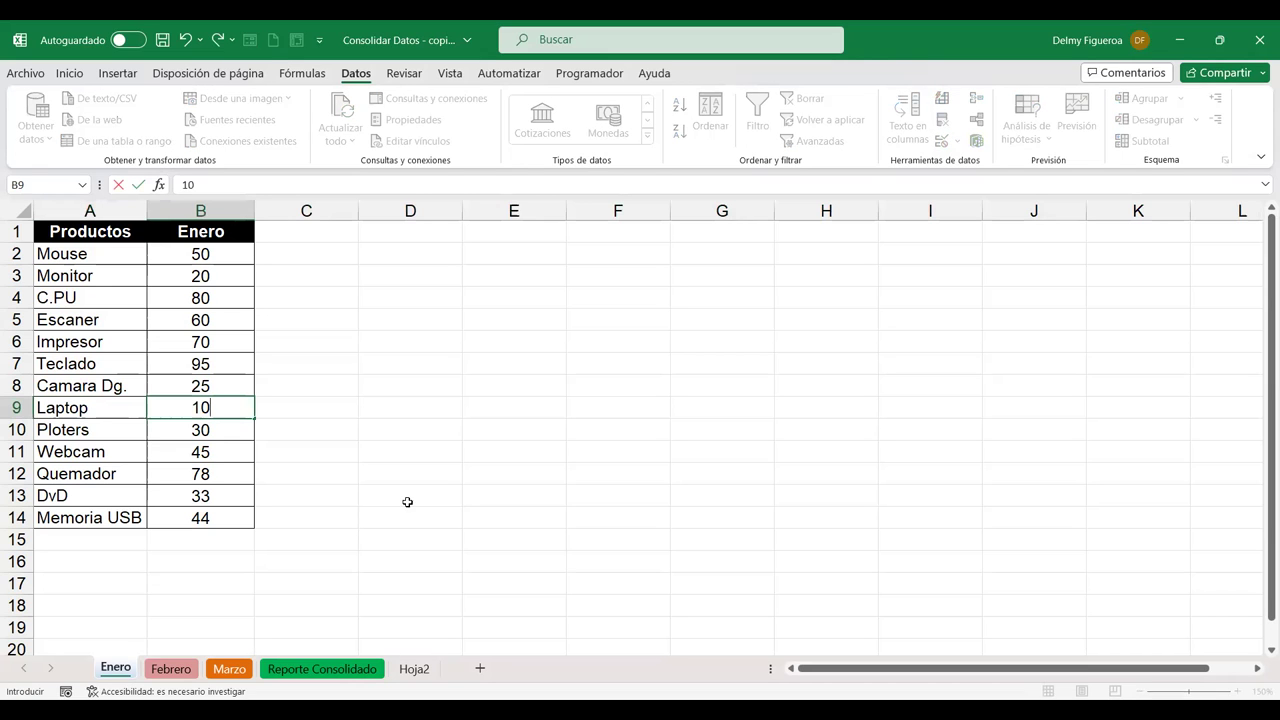
key(Tab)
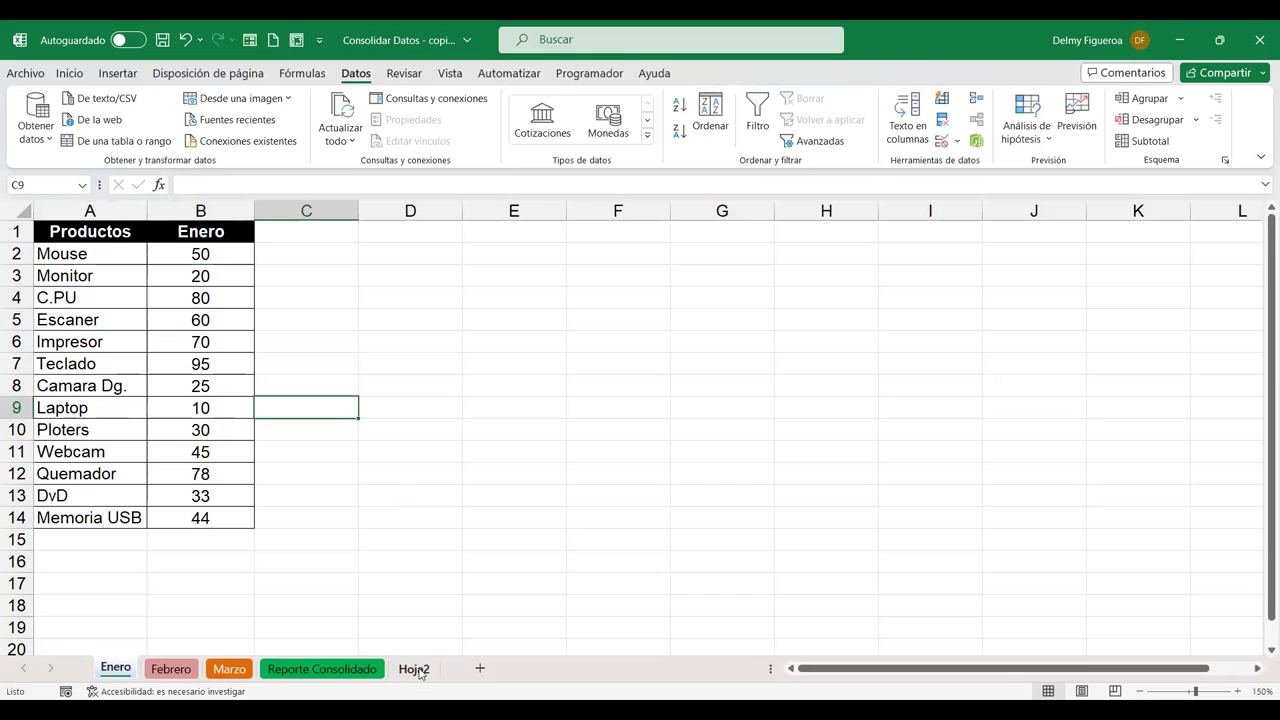
Compare the Hoja2 summary against the Marzo, Febrero and Enero sheets
click(418, 670)
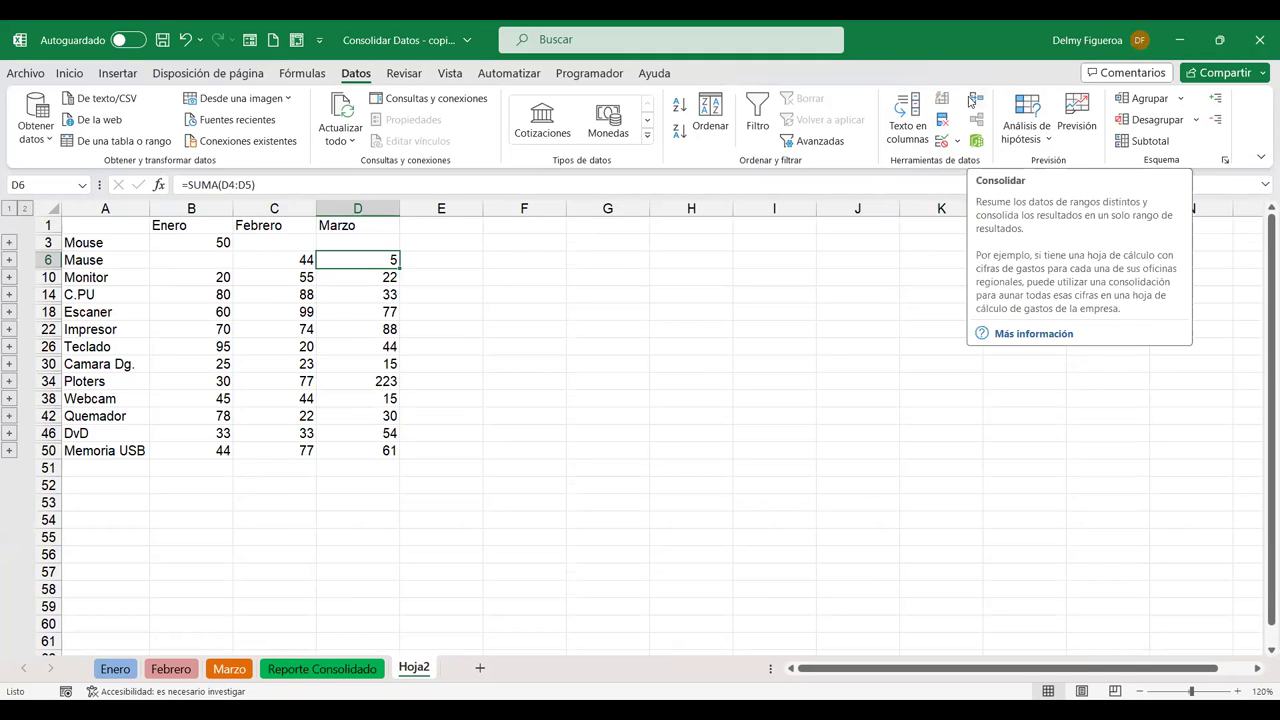
click(119, 451)
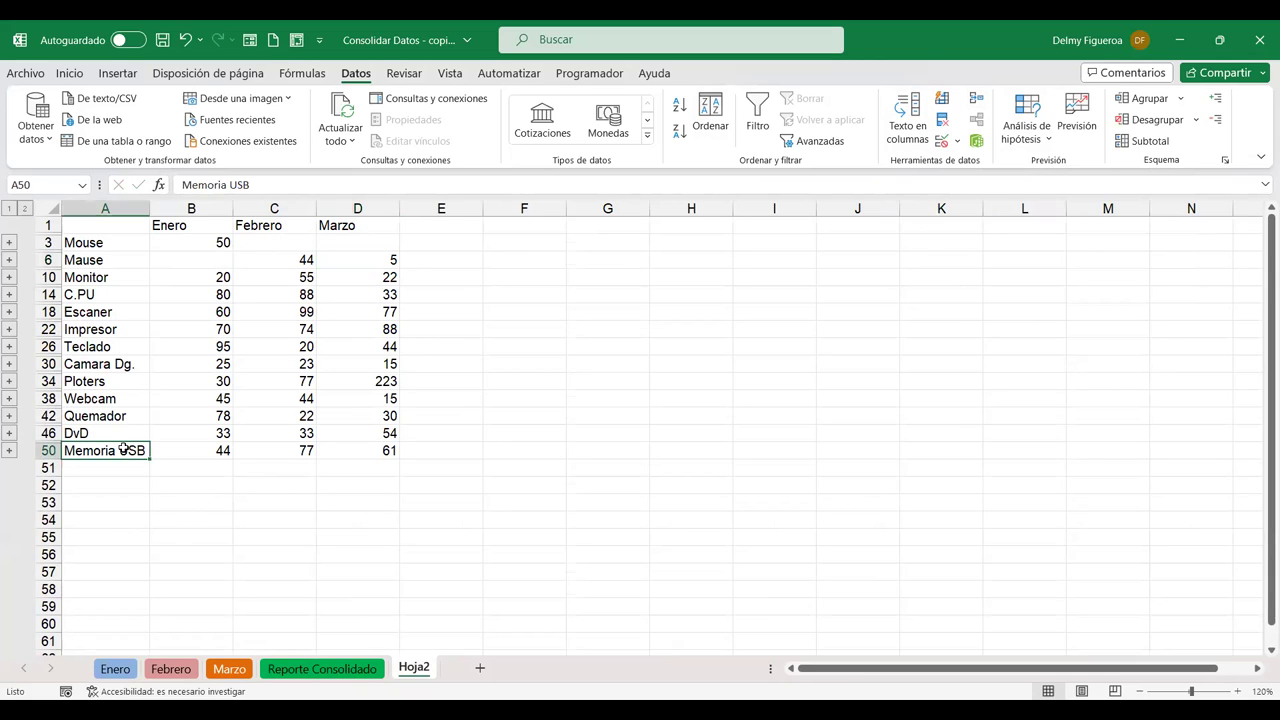
click(229, 668)
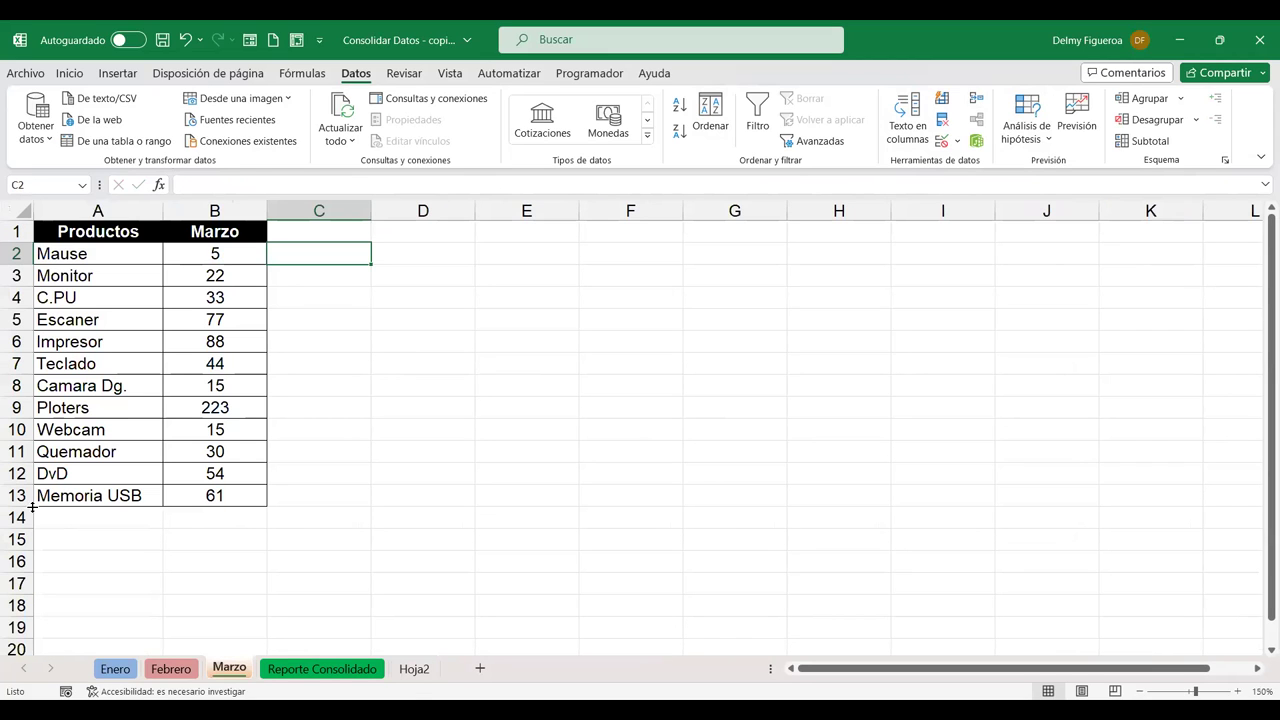
click(171, 668)
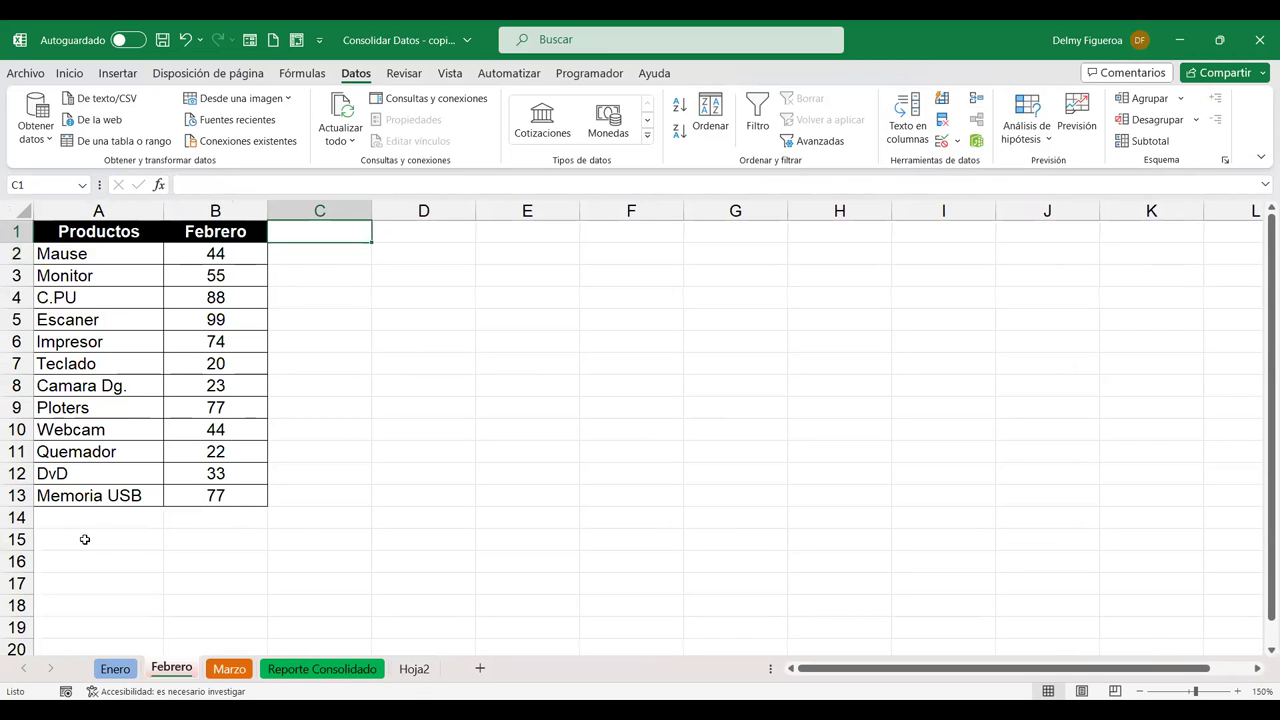
click(120, 670)
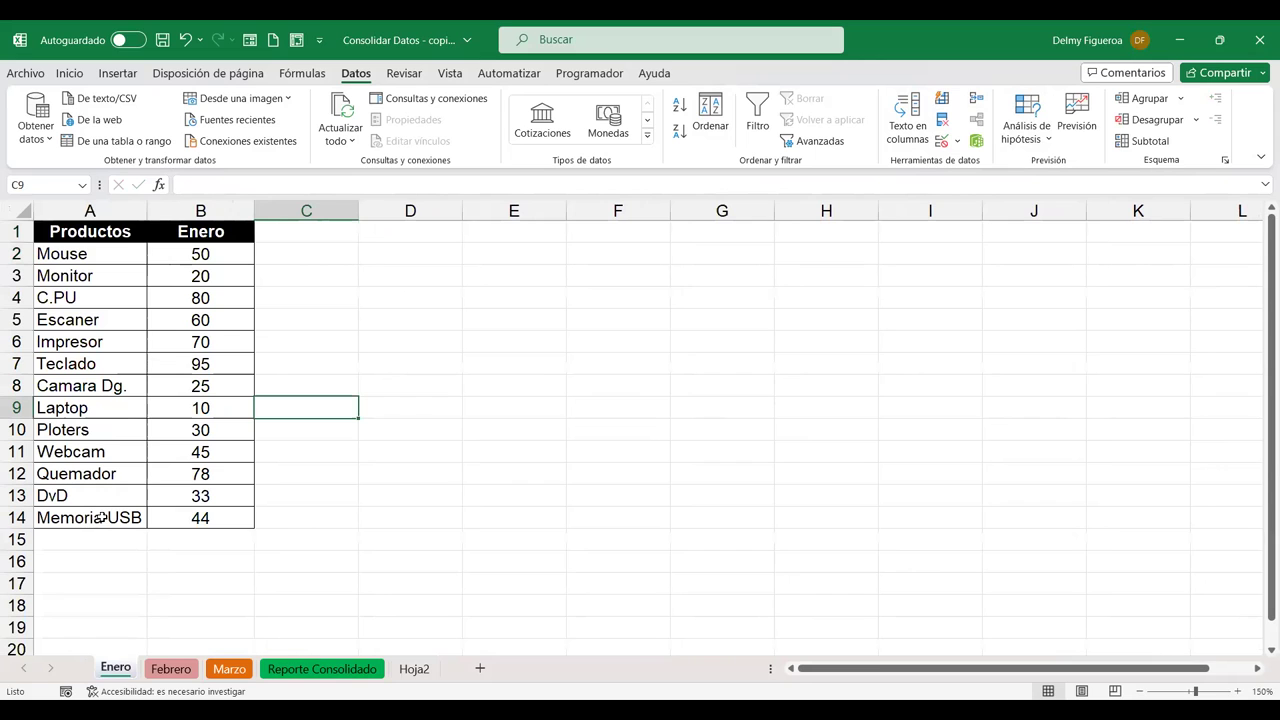
click(418, 669)
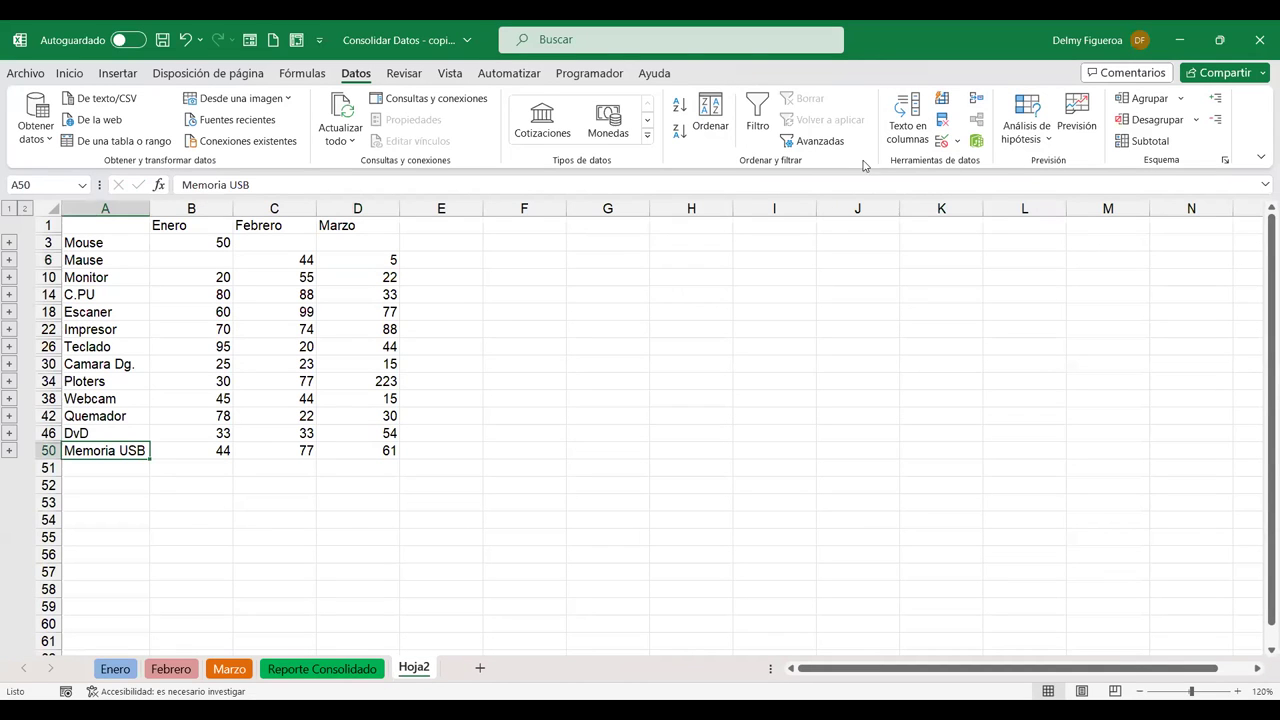
Open the Consolidar settings and remove the old Enero source range
click(975, 101)
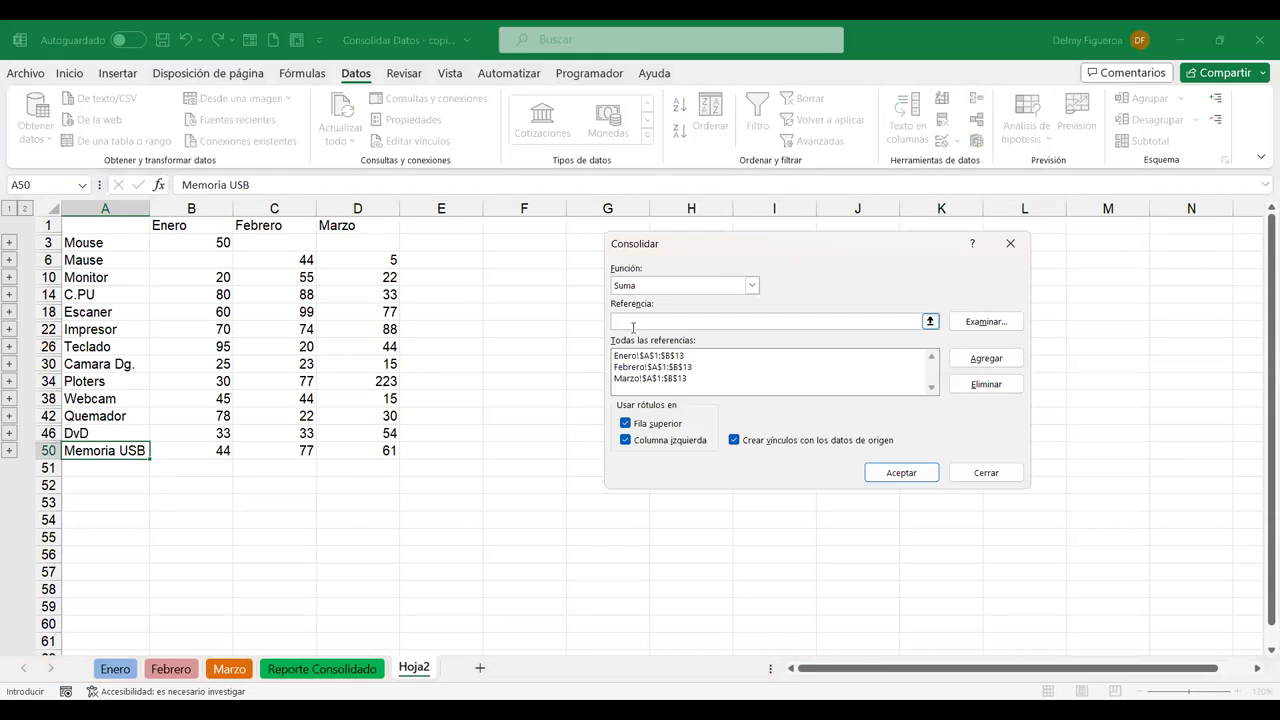
click(656, 356)
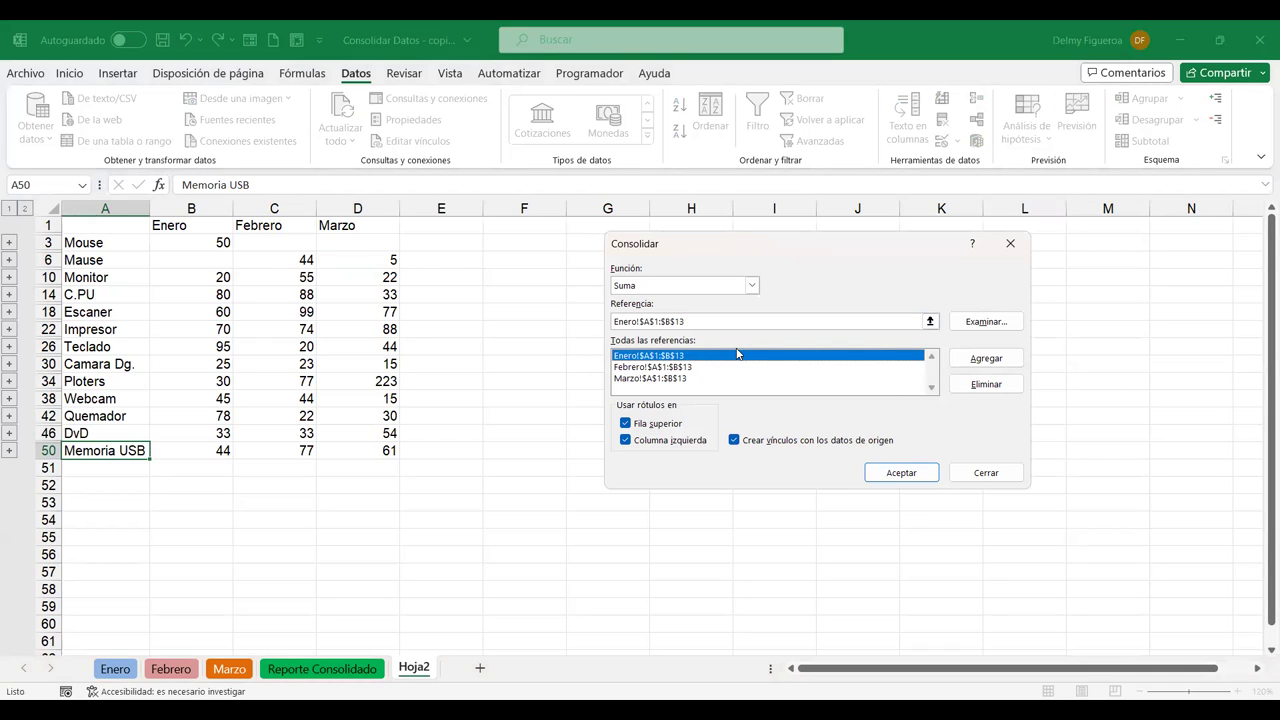
click(986, 384)
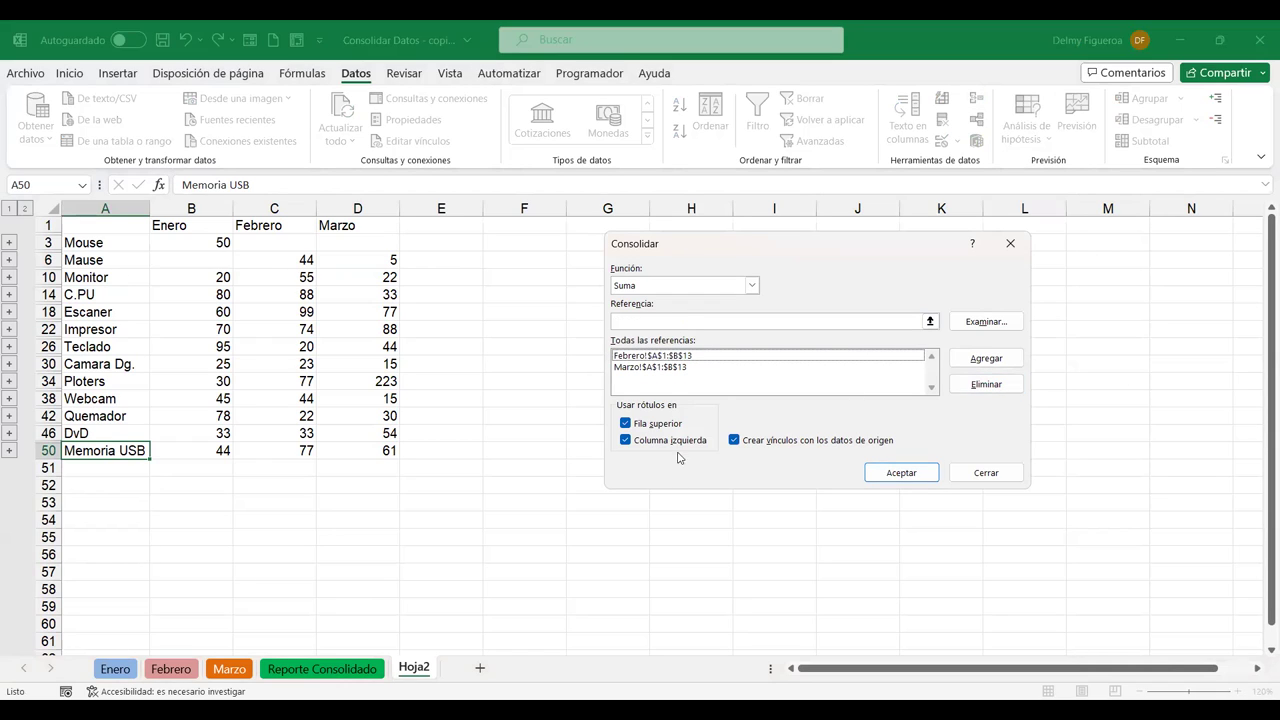
Add Enero A1:B14 as a source and run the consolidation
click(918, 321)
click(115, 669)
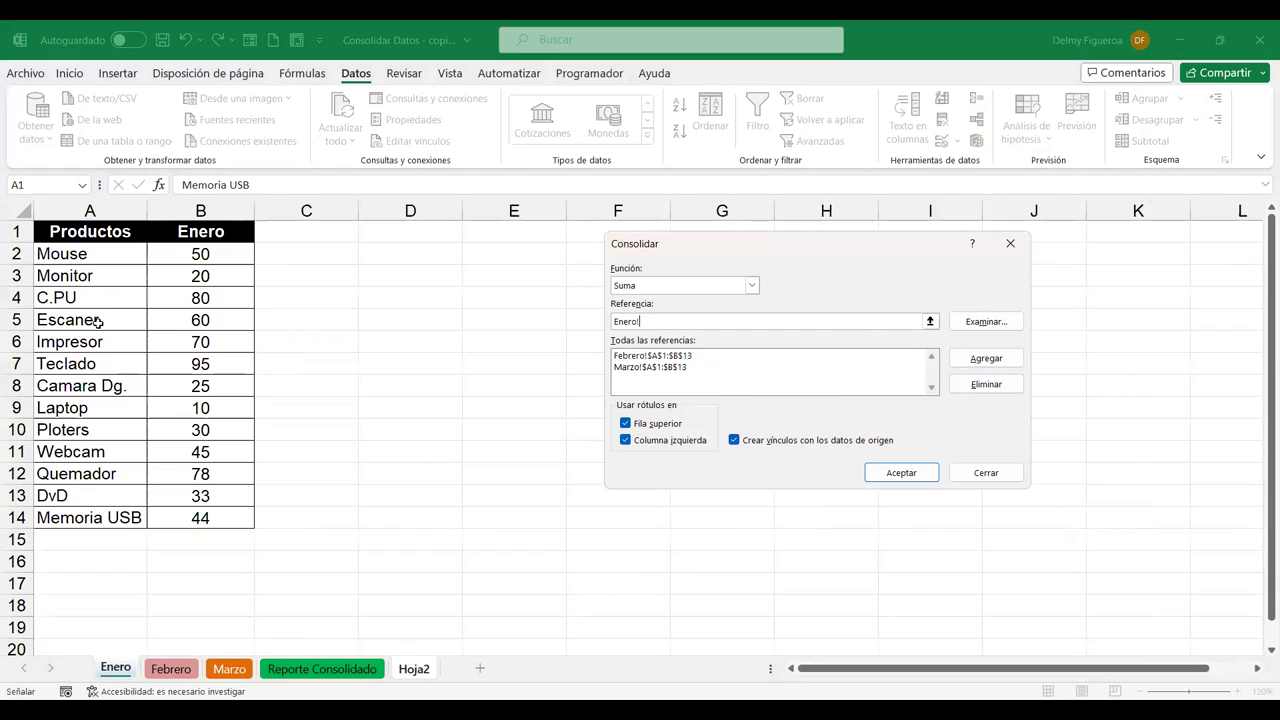
click(82, 230)
drag(211, 433, 200, 517)
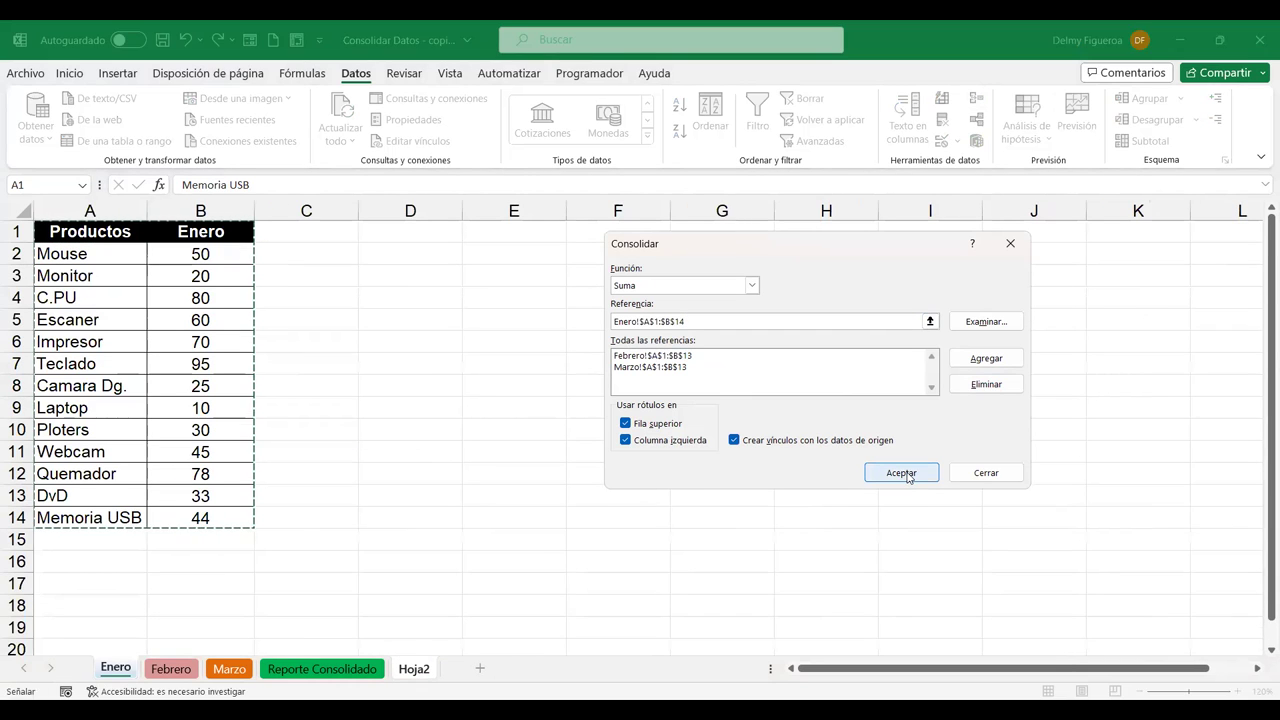
click(986, 360)
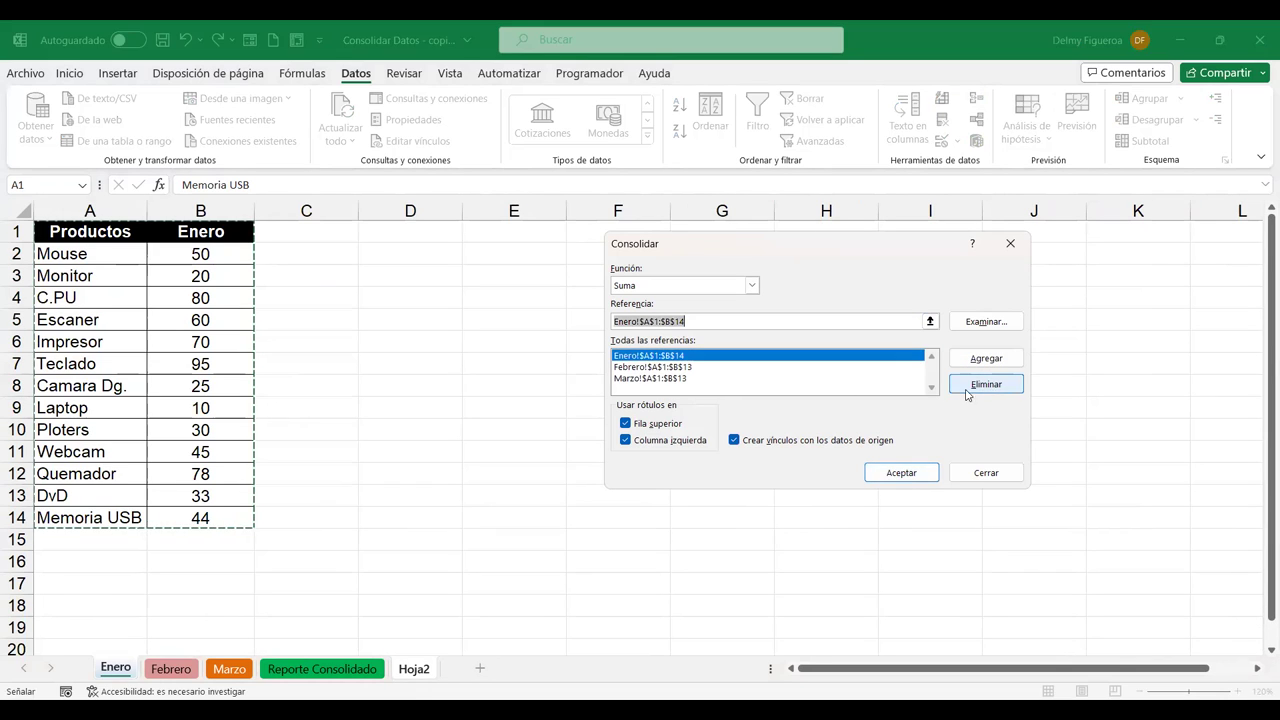
click(905, 475)
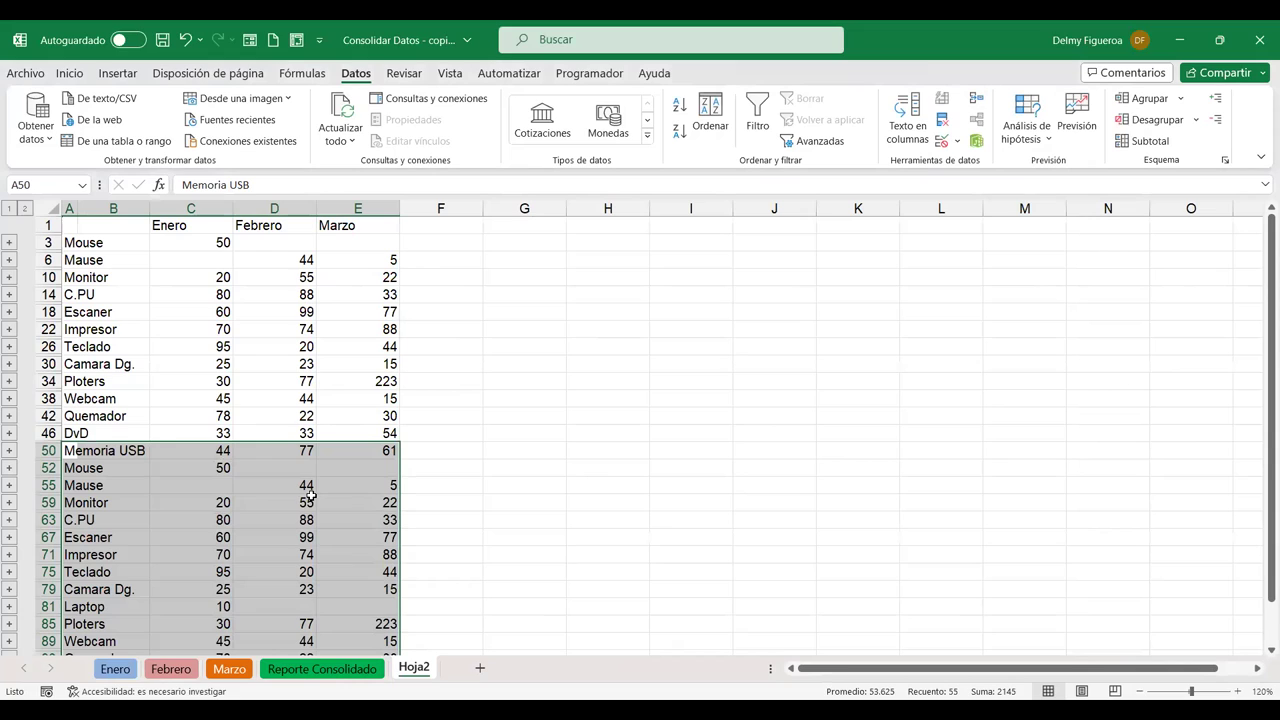
Scroll through Hoja2 to review the new consolidated block in rows 52–101
scroll(291, 455, down, 1)
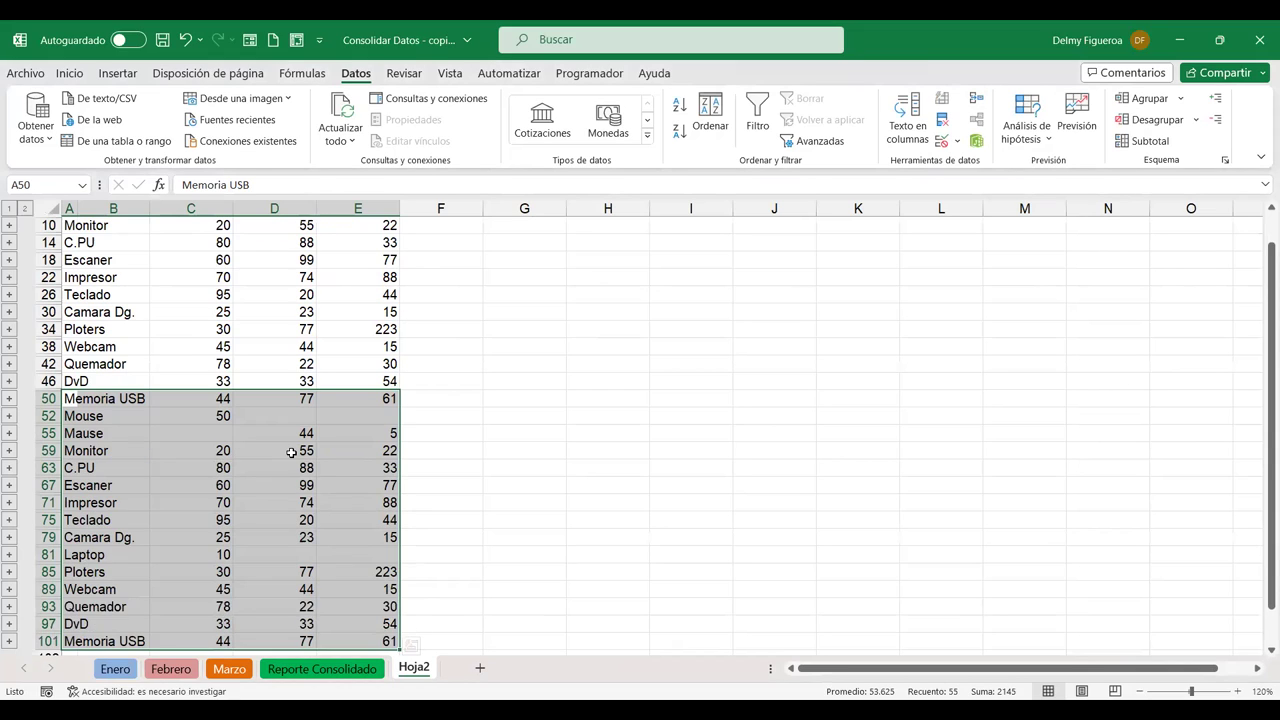
scroll(291, 455, down, 1)
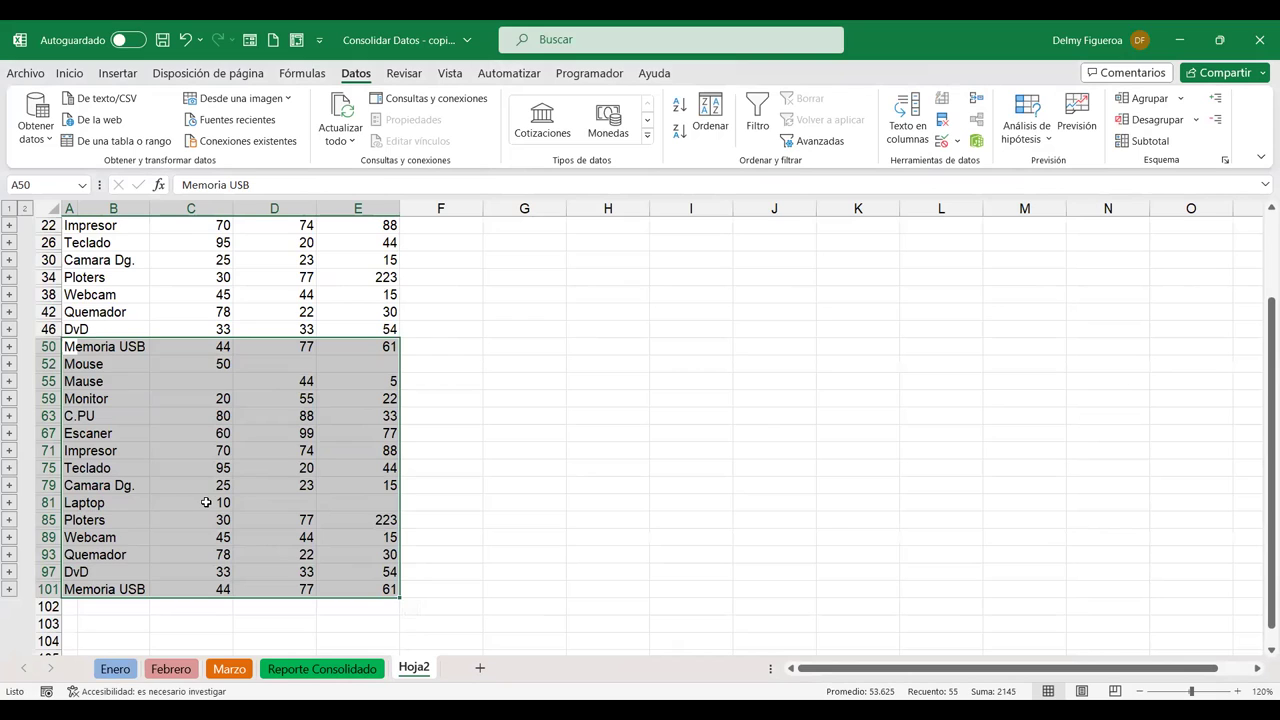
scroll(206, 502, up, 2)
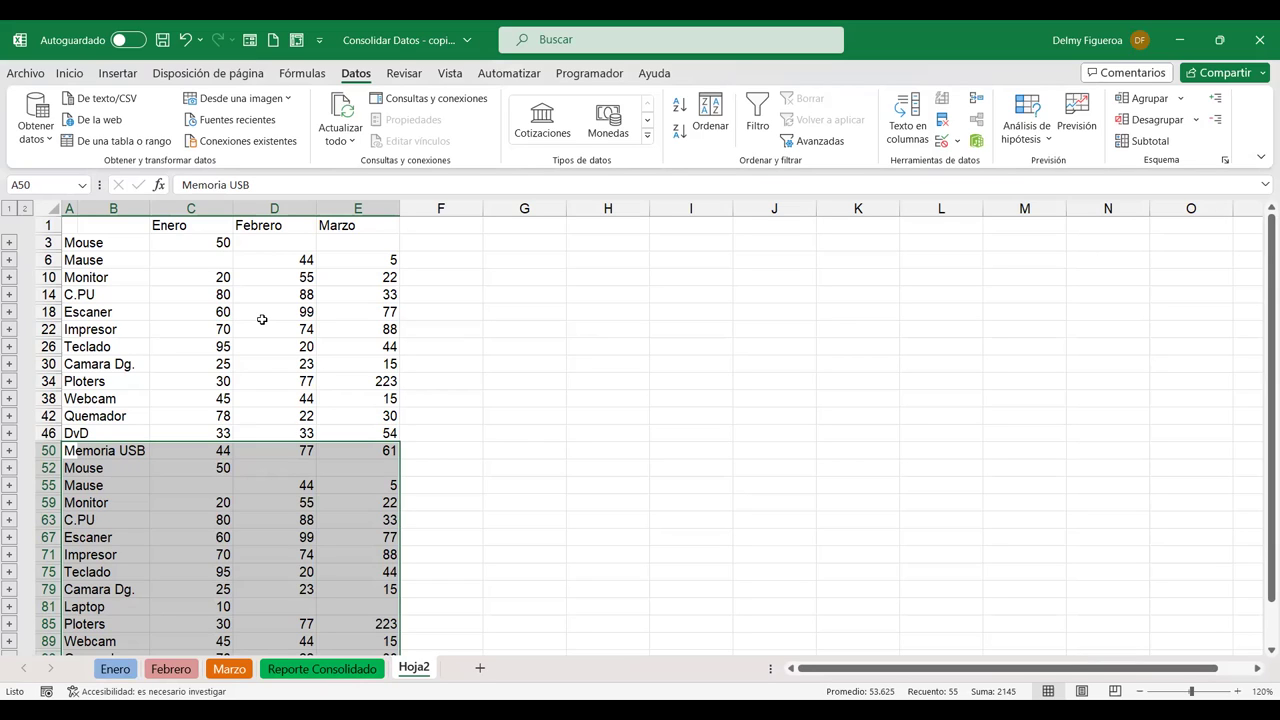
scroll(258, 372, down, 1)
scroll(211, 458, down, 1)
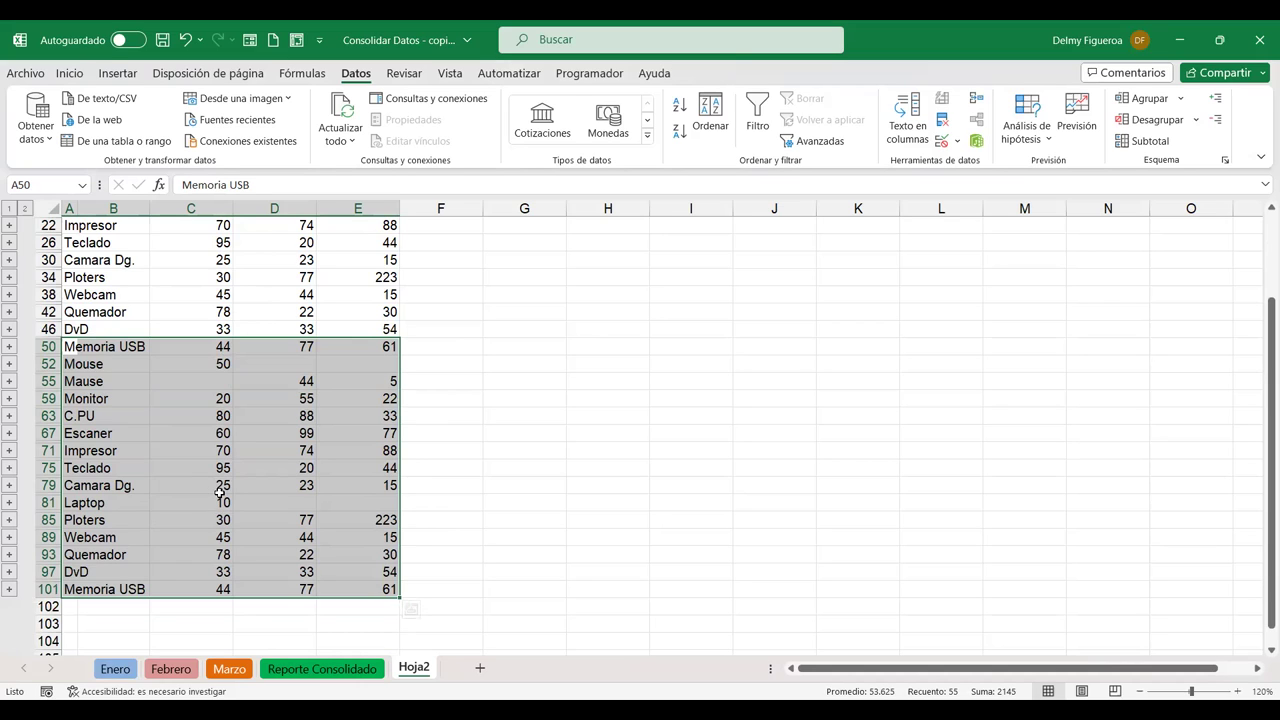
scroll(221, 493, up, 2)
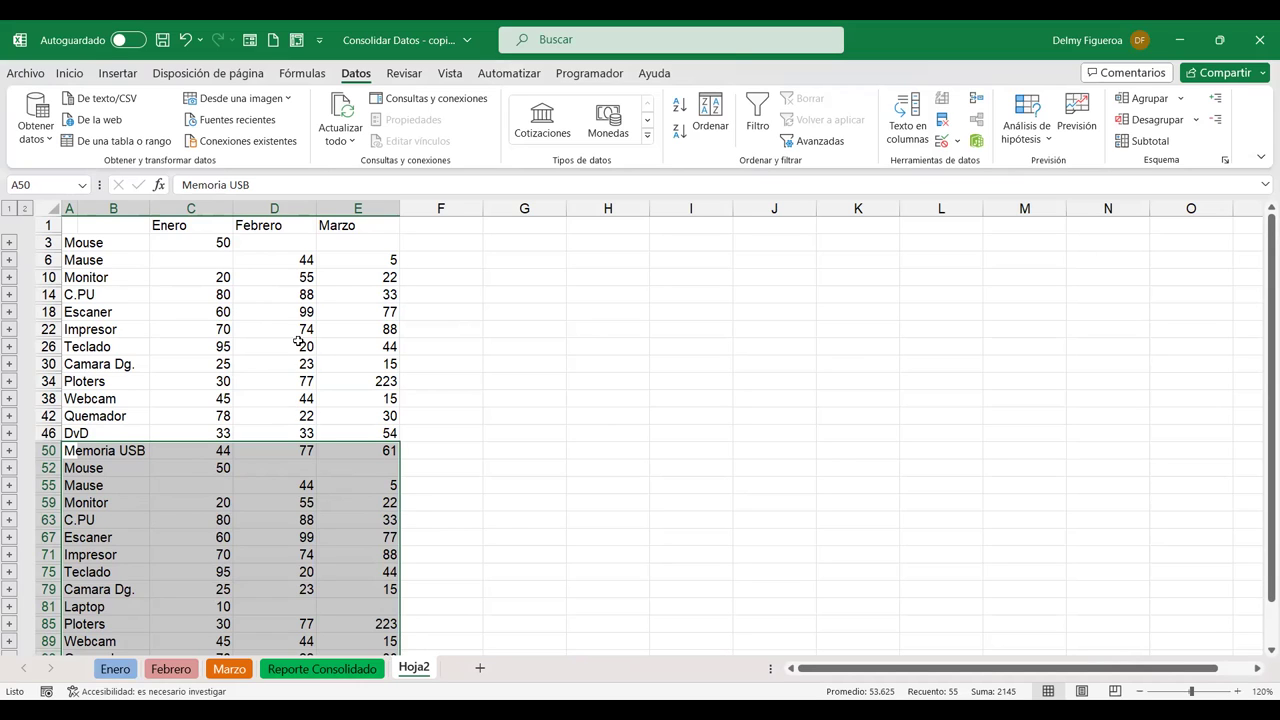
scroll(350, 480, down, 1)
scroll(346, 477, down, 1)
scroll(346, 477, down, 1)
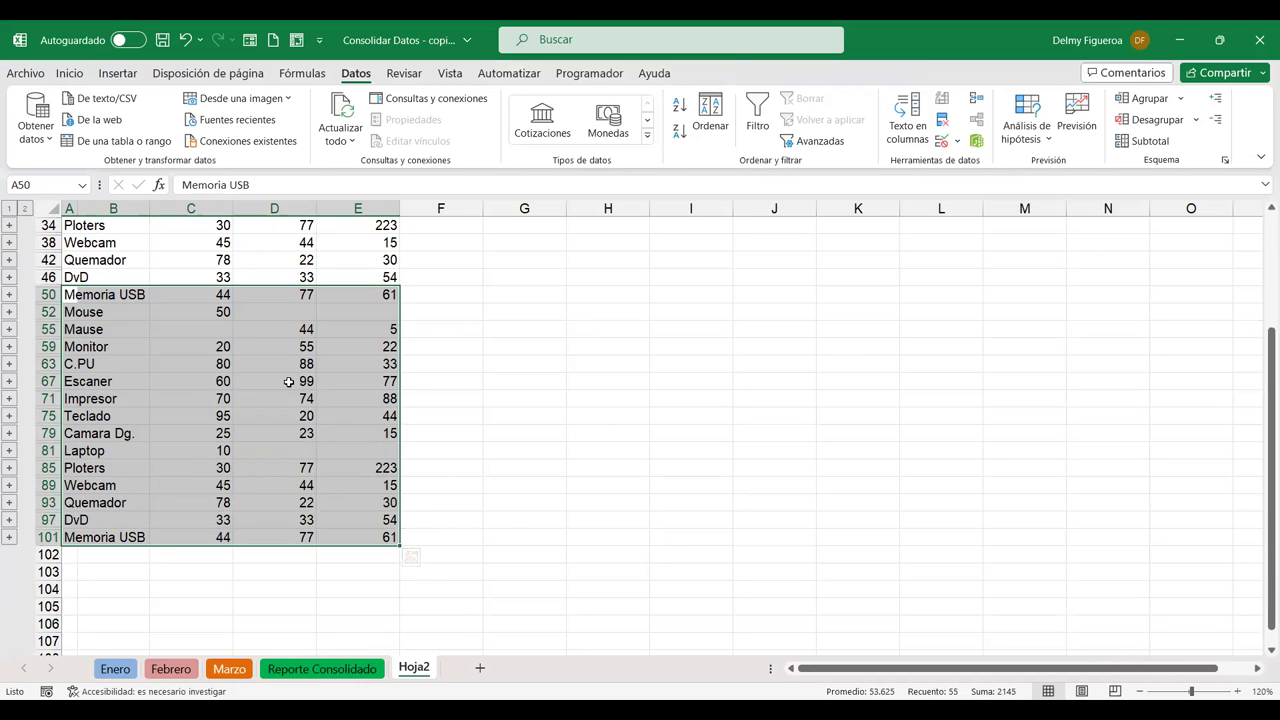
scroll(283, 387, up, 3)
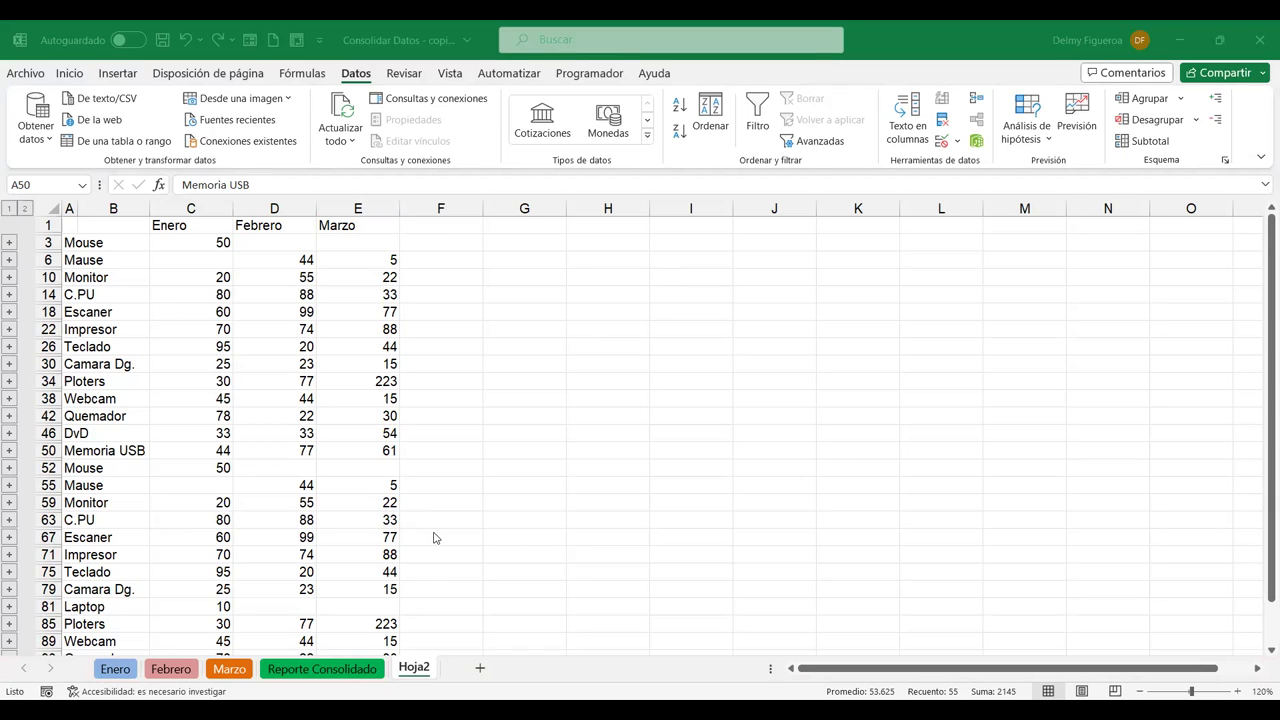
Add a blank Hoja3 sheet and delete the Impresor row (row 6) from Febrero
click(480, 677)
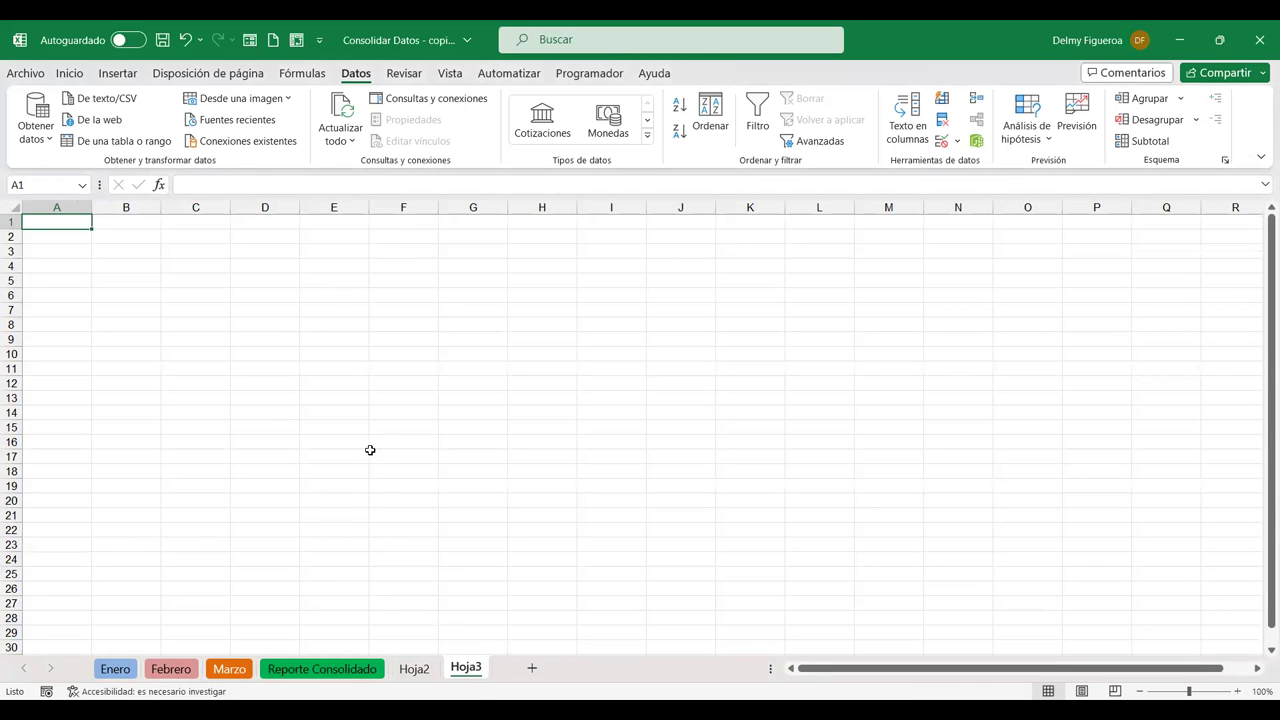
click(172, 669)
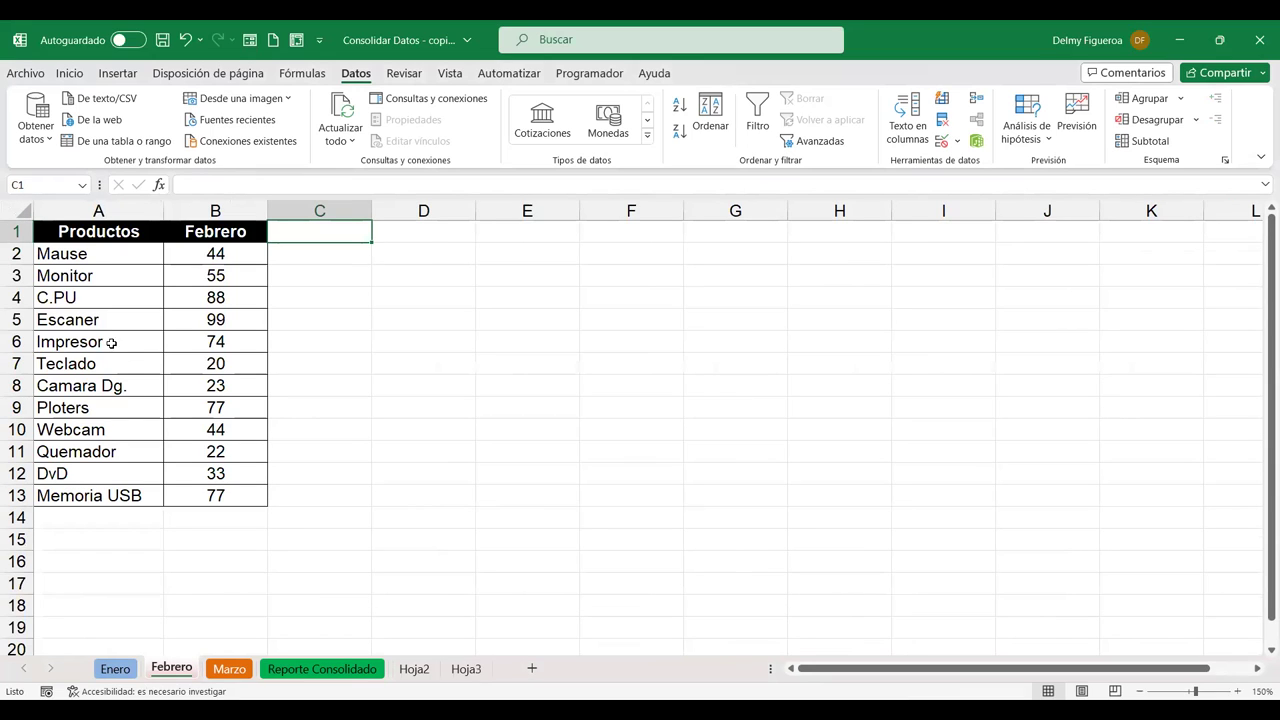
click(16, 341)
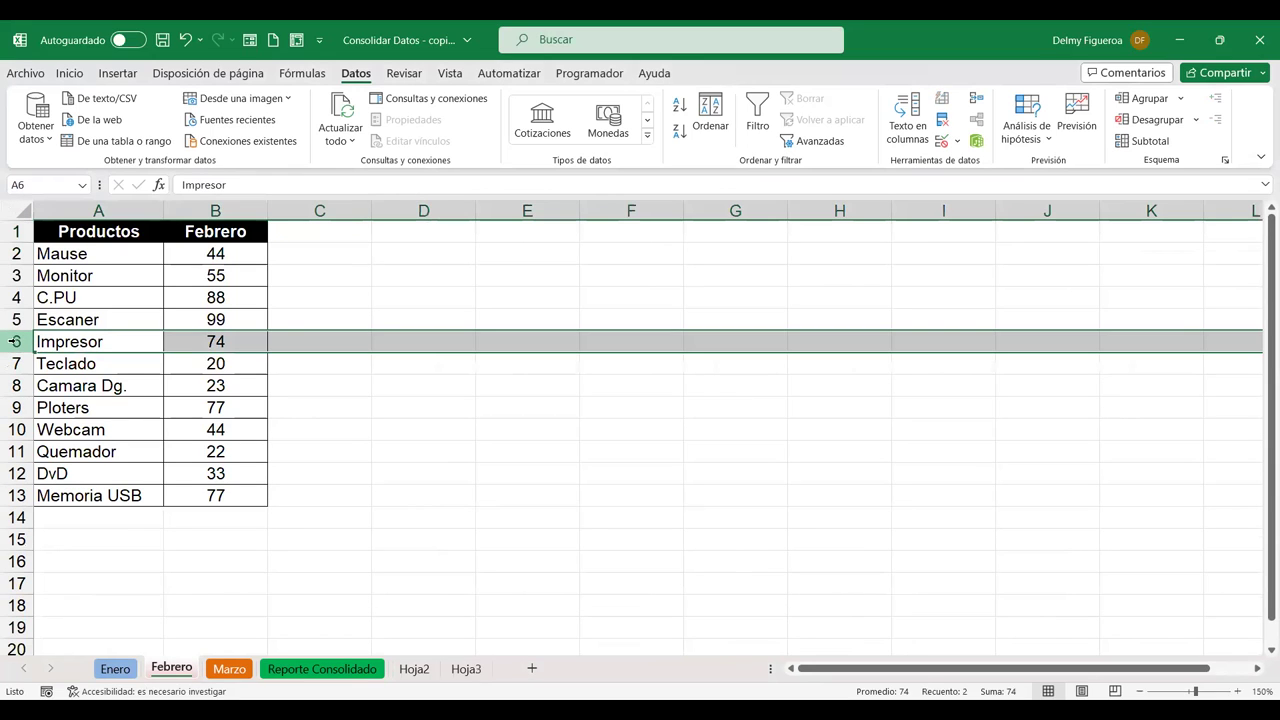
right_click(16, 341)
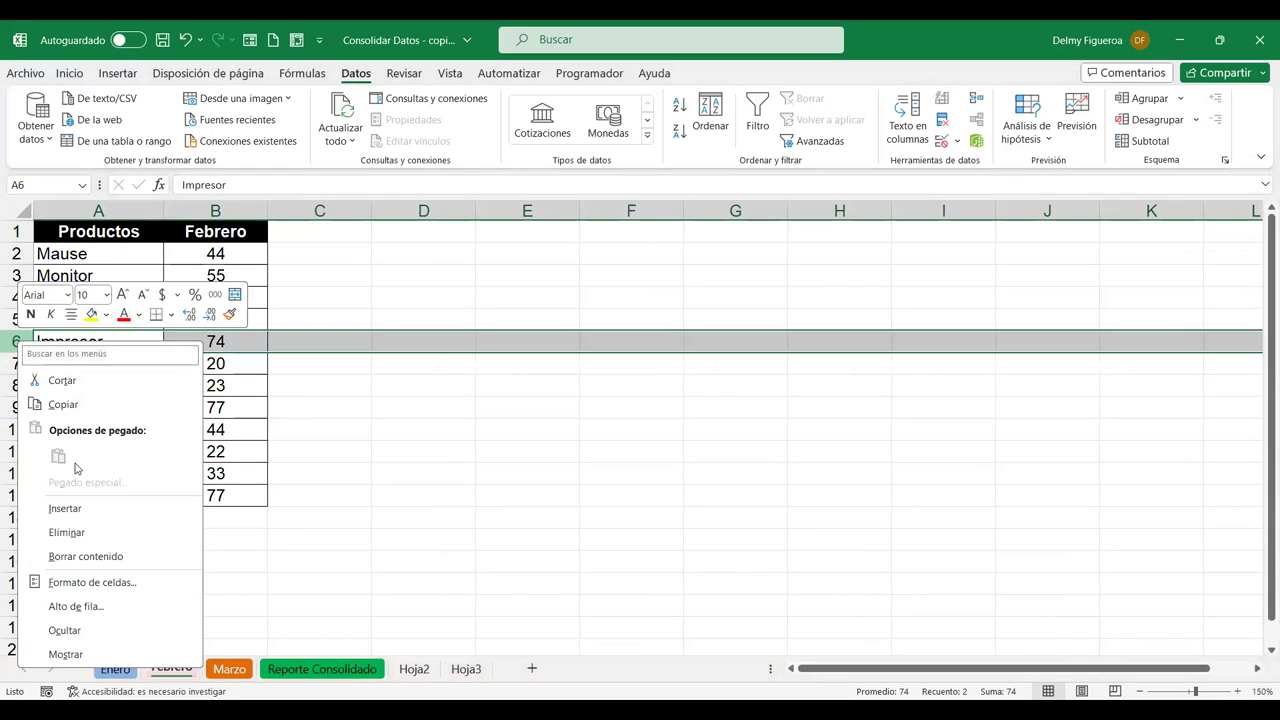
click(66, 532)
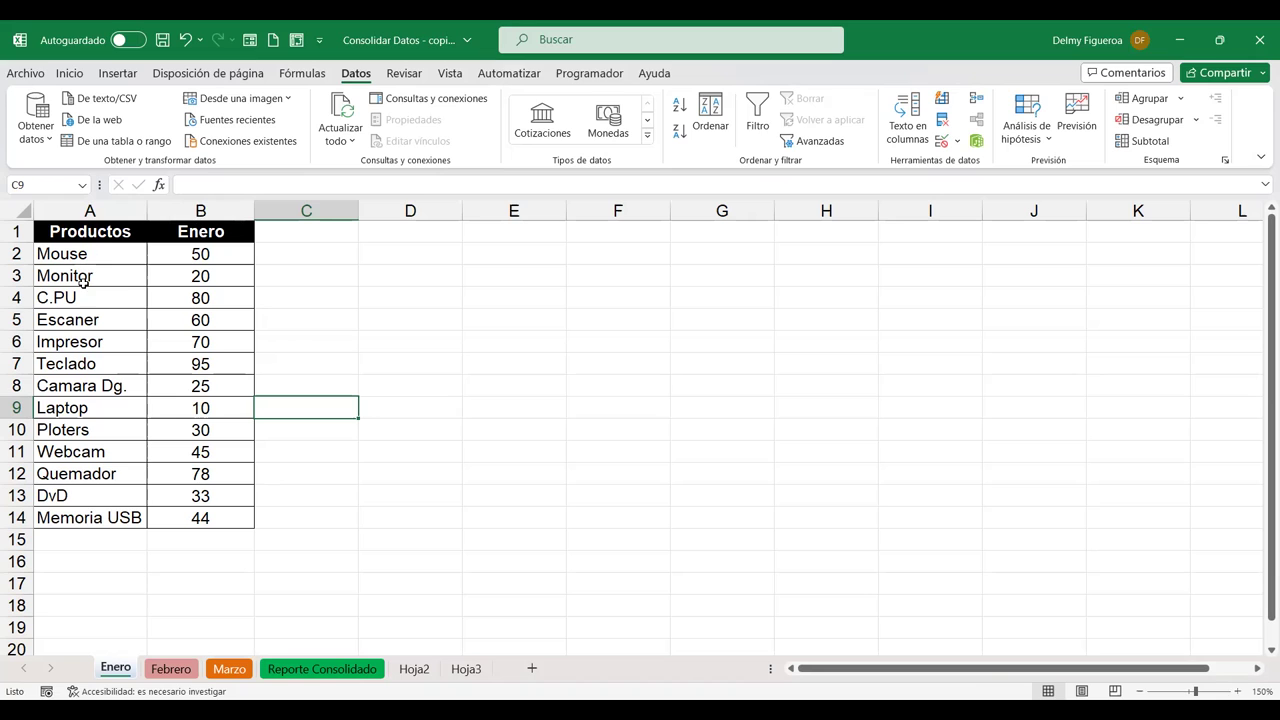
Review the Enero, Febrero and Marzo tables, ending on the empty Hoja3
drag(86, 256, 92, 516)
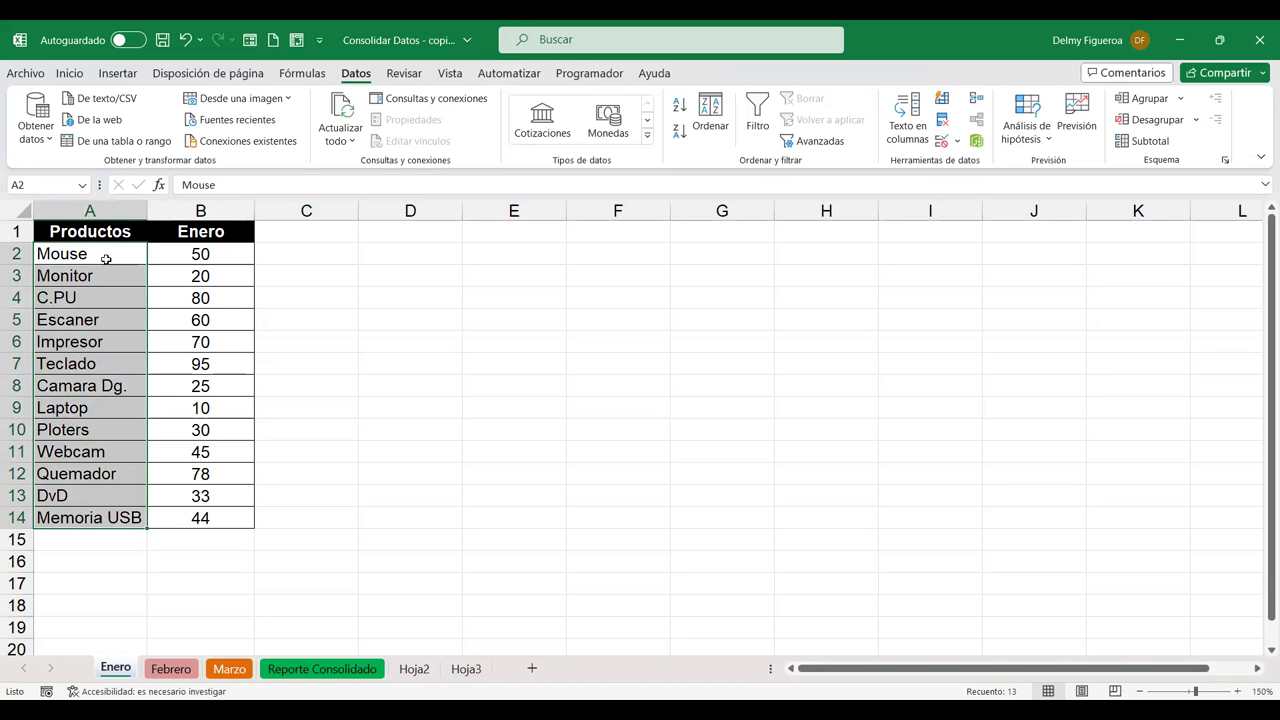
drag(112, 230, 205, 232)
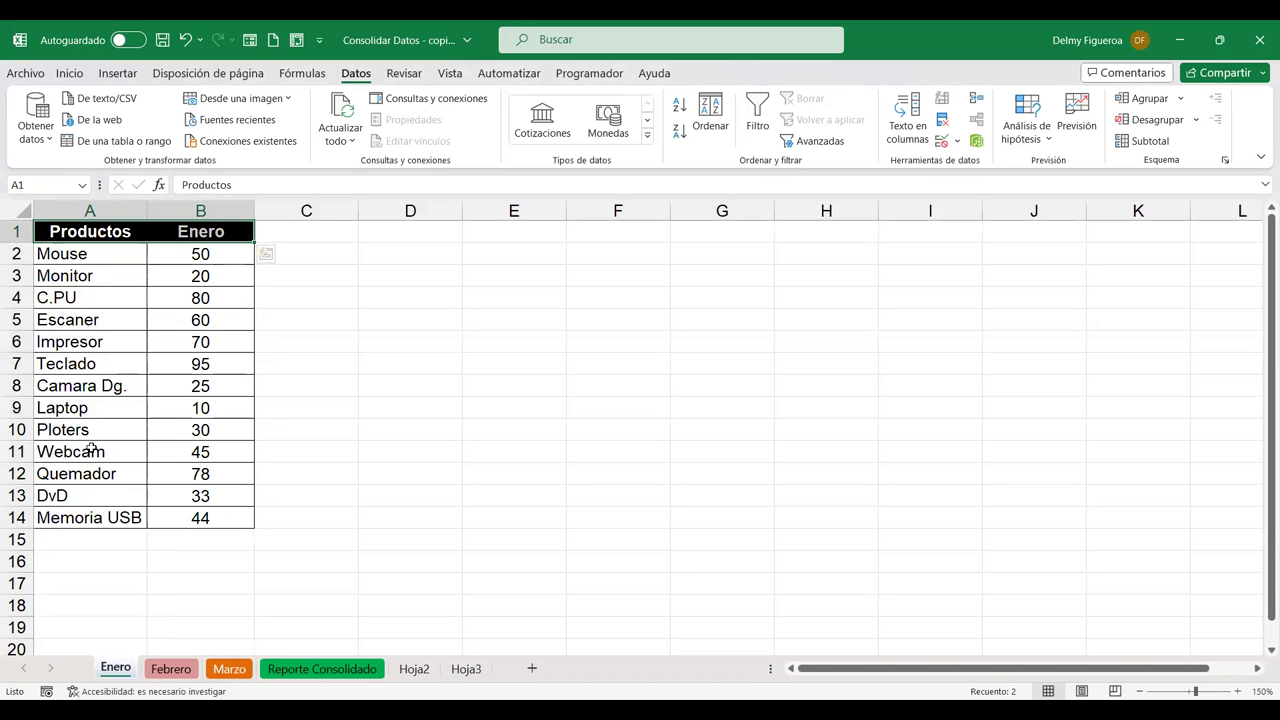
click(91, 519)
click(177, 667)
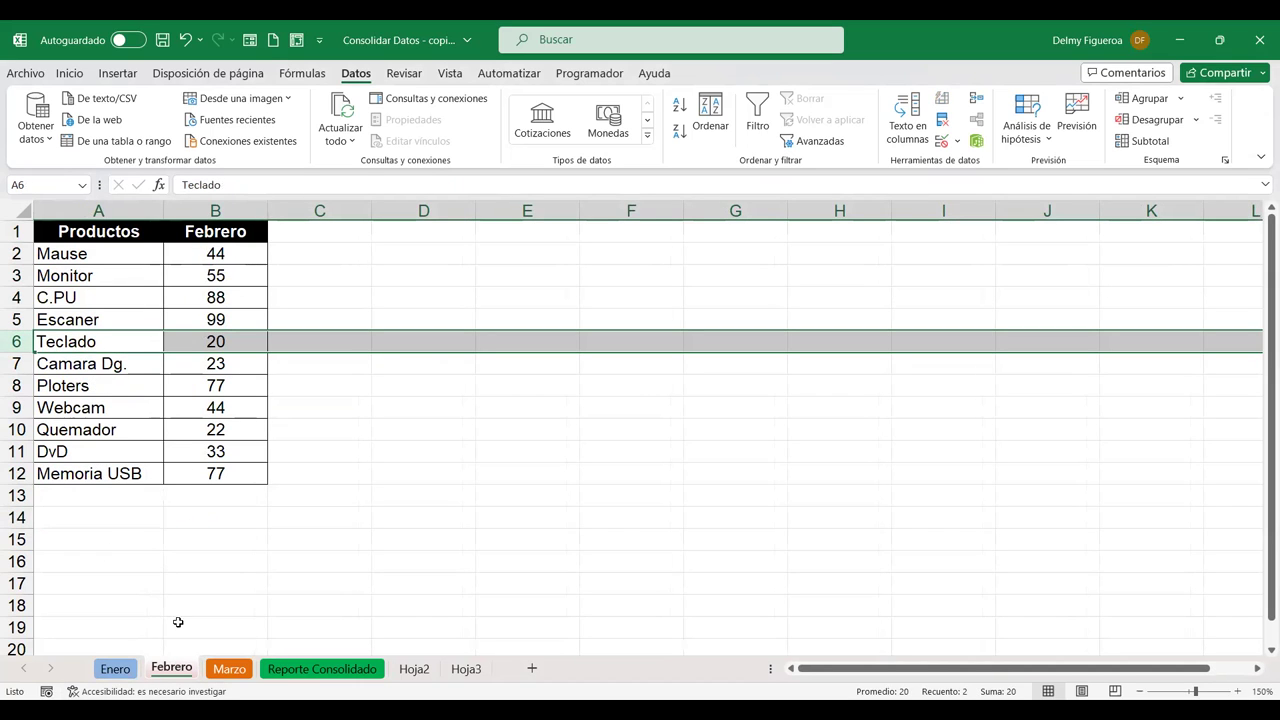
click(230, 669)
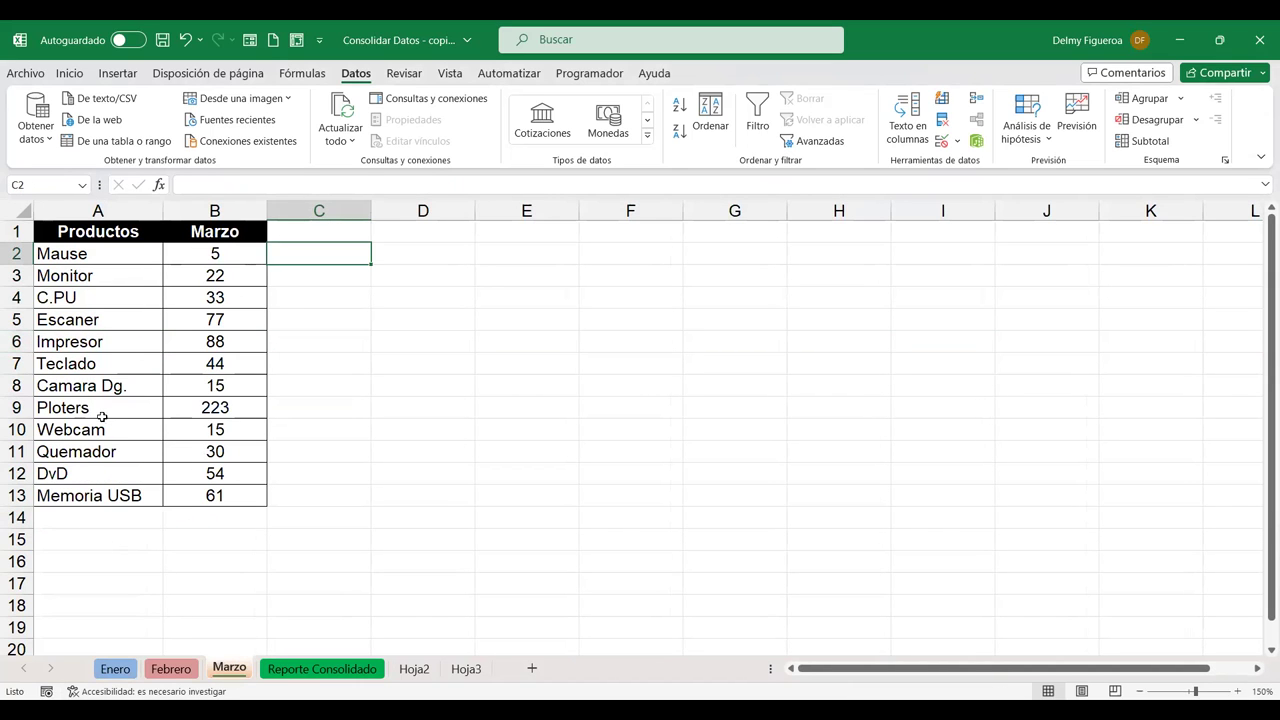
click(467, 669)
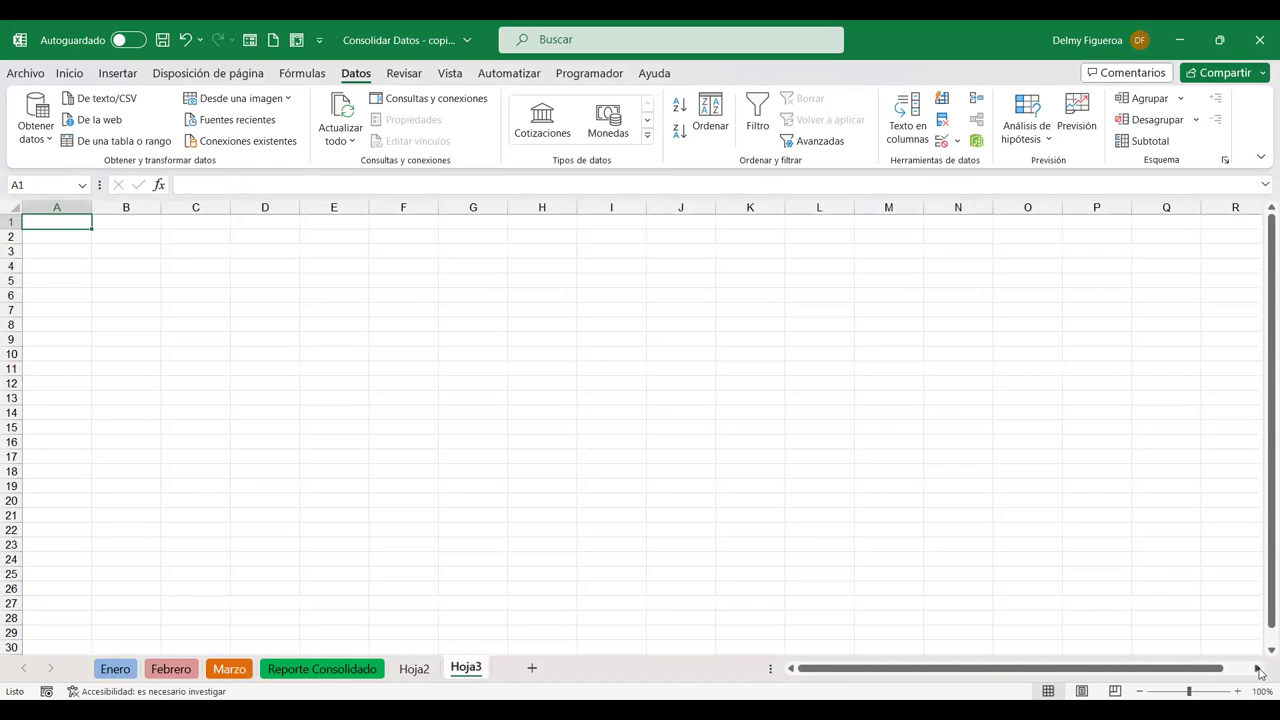
Zoom Hoja3 to 120% and add Enero A1:B14 as the first Consolidar reference
click(1238, 691)
click(1238, 691)
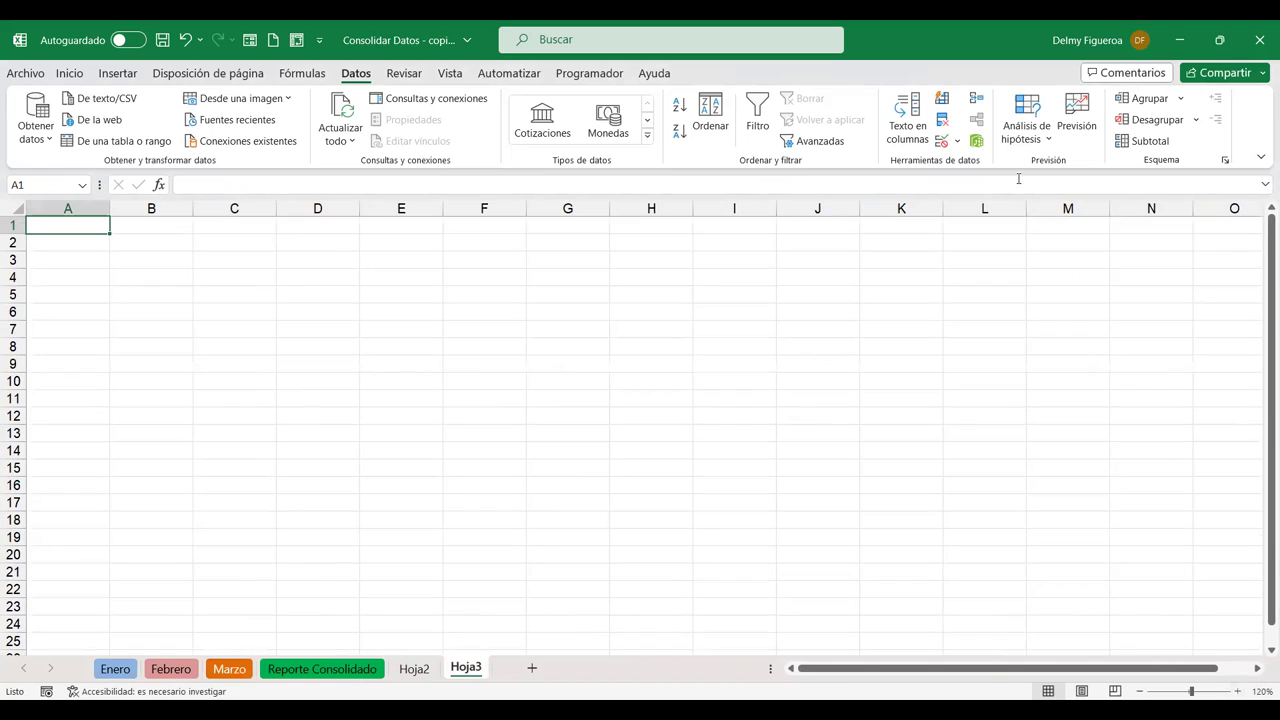
click(975, 103)
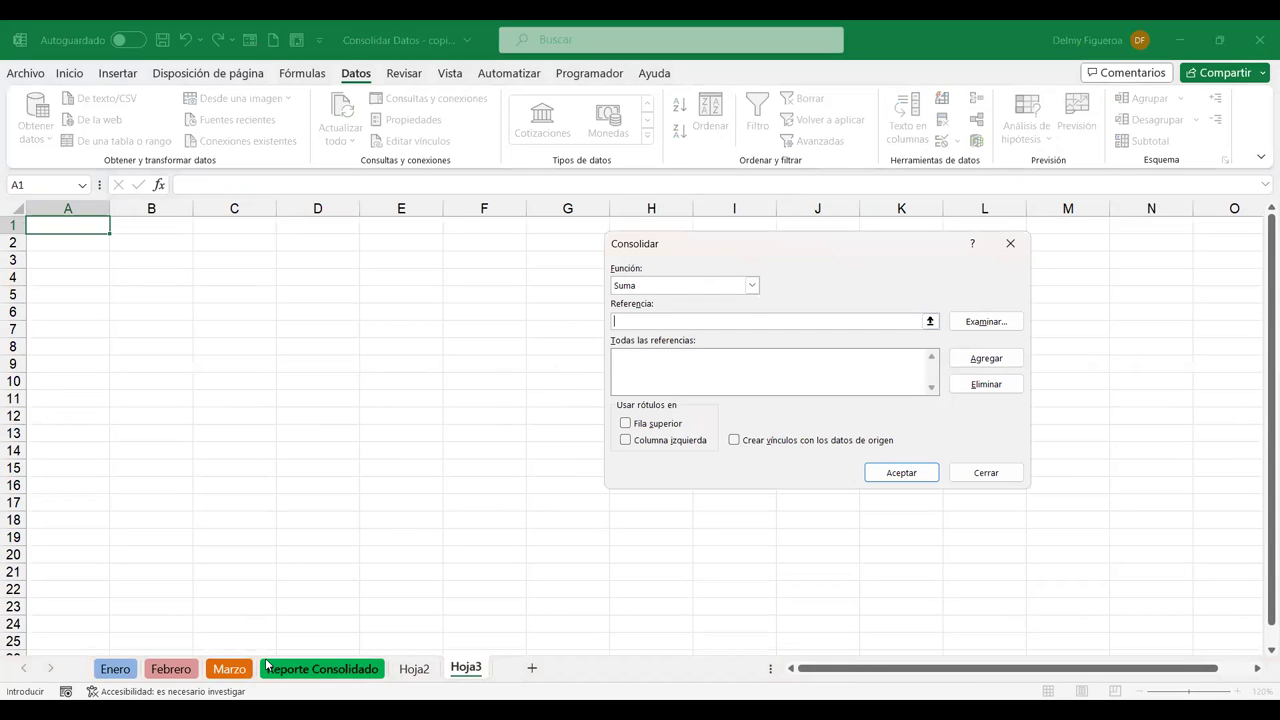
click(115, 668)
click(100, 233)
shift+click(200, 514)
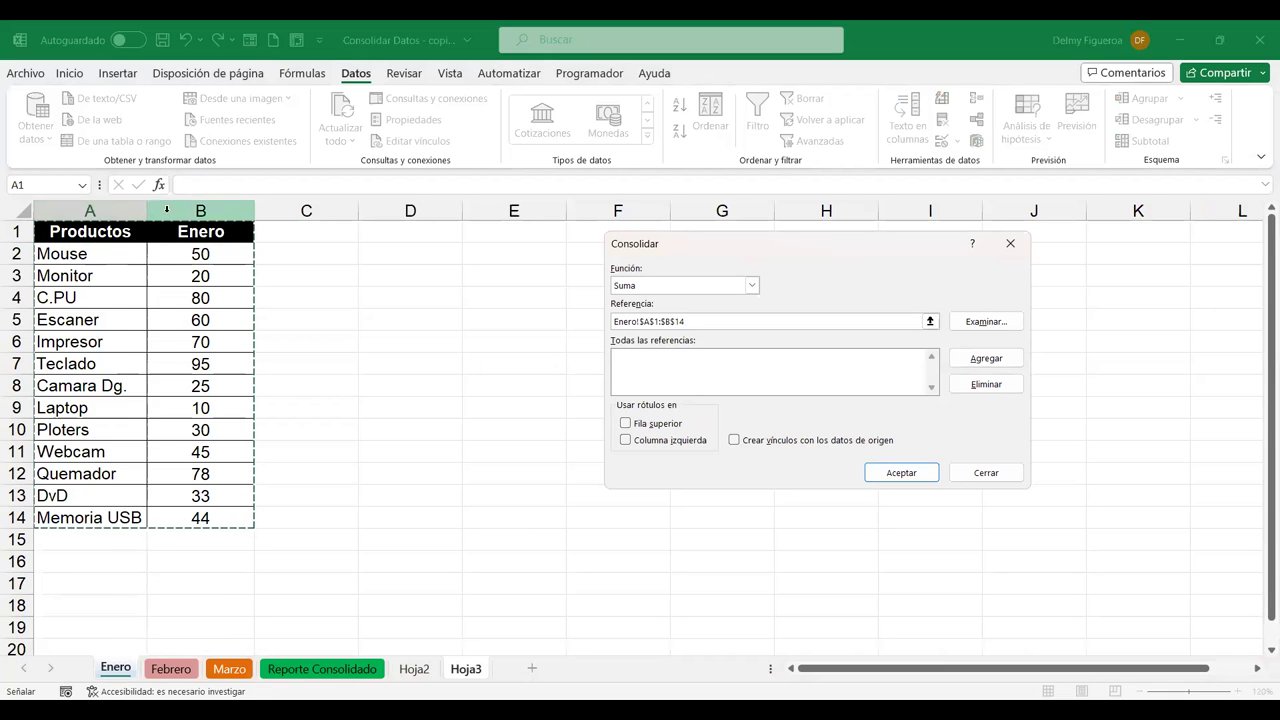
click(986, 362)
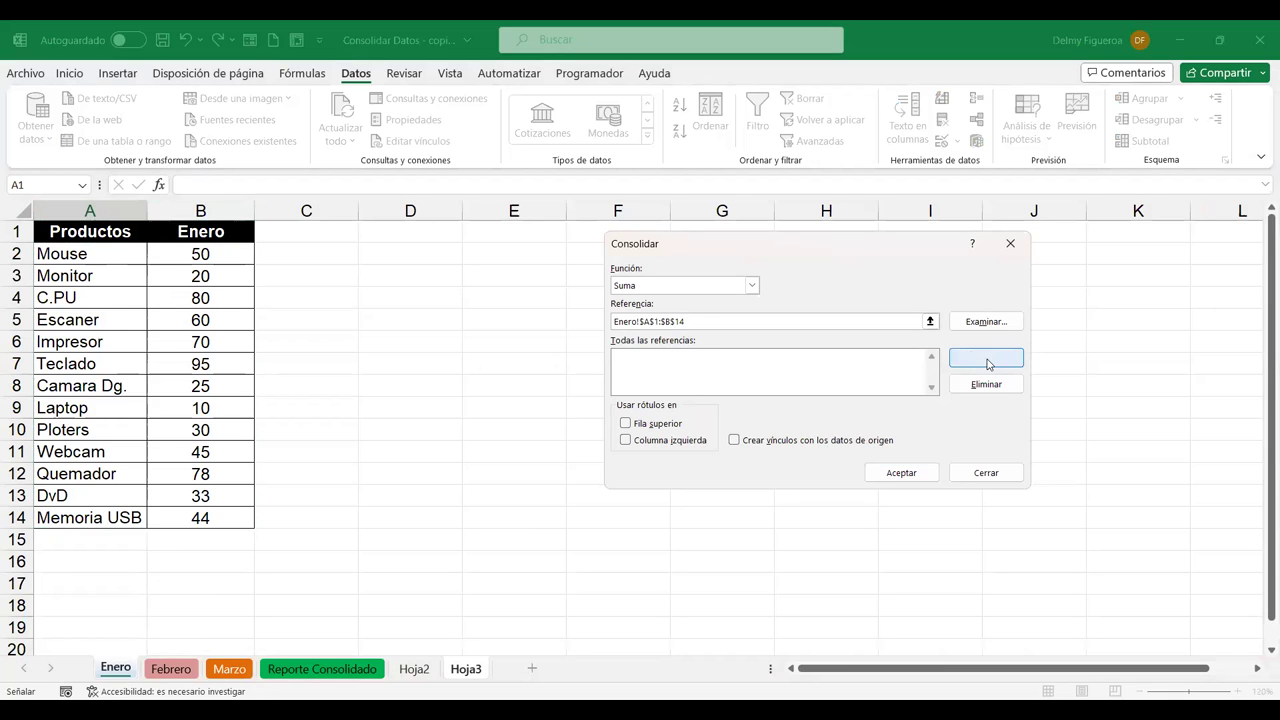
Add Febrero A1:B12 and Marzo A1:B13, using top-row and left-column labels
click(171, 668)
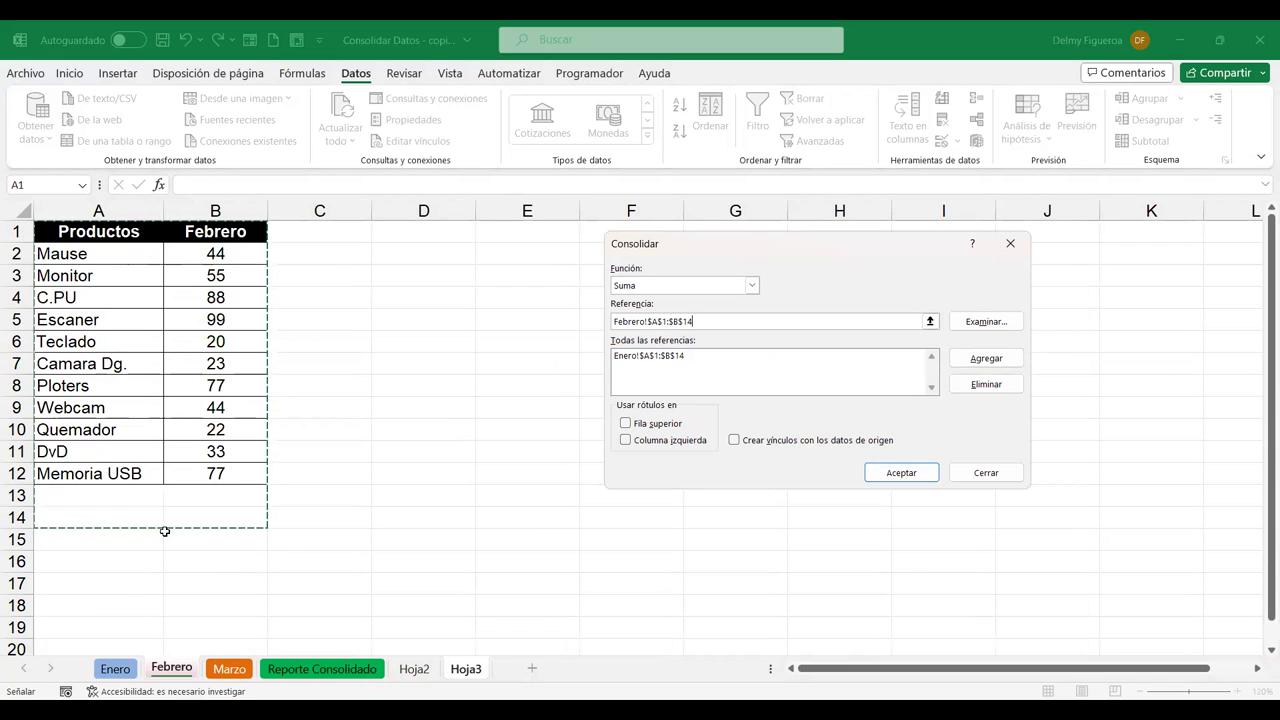
click(133, 231)
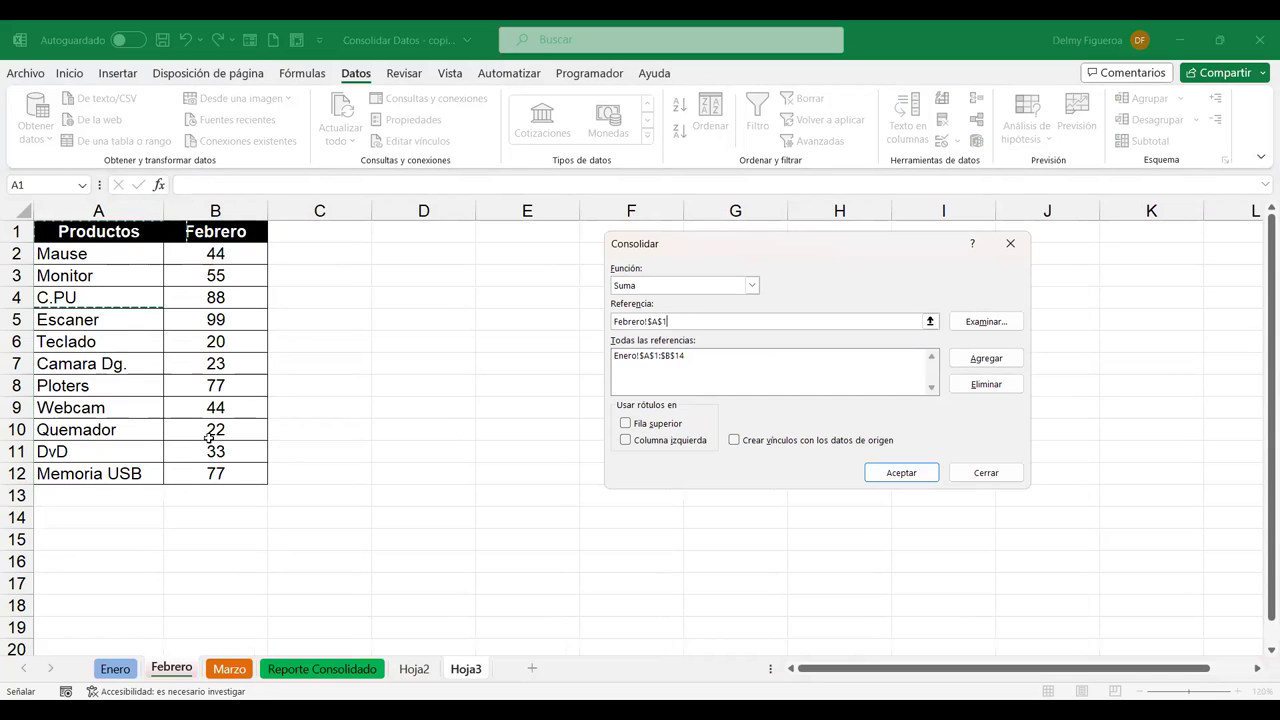
drag(213, 474, 213, 474)
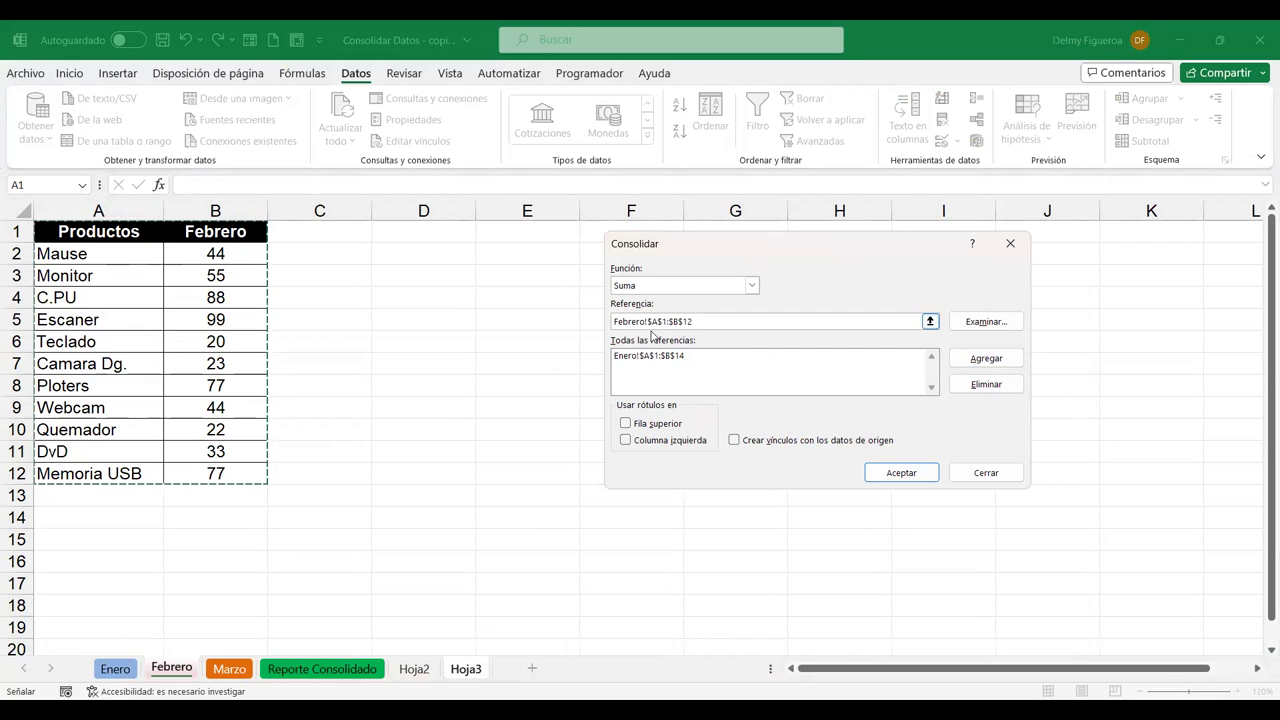
click(985, 359)
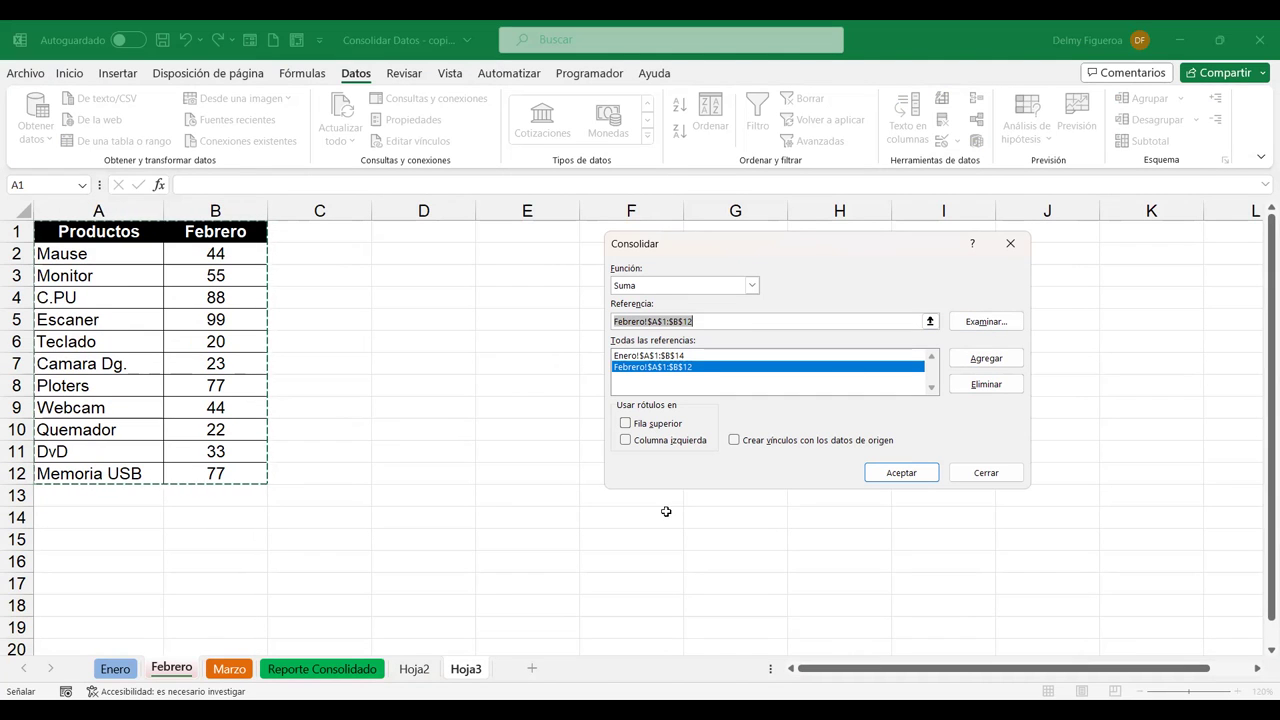
click(224, 669)
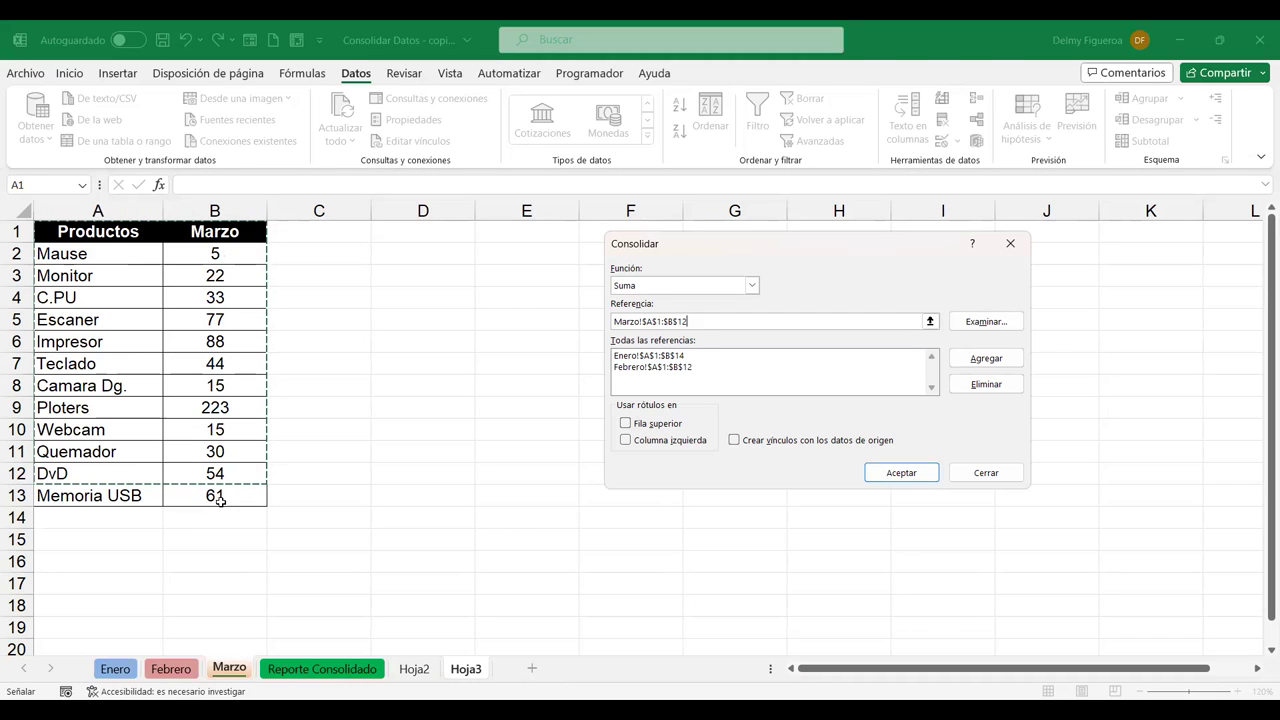
drag(215, 512, 215, 505)
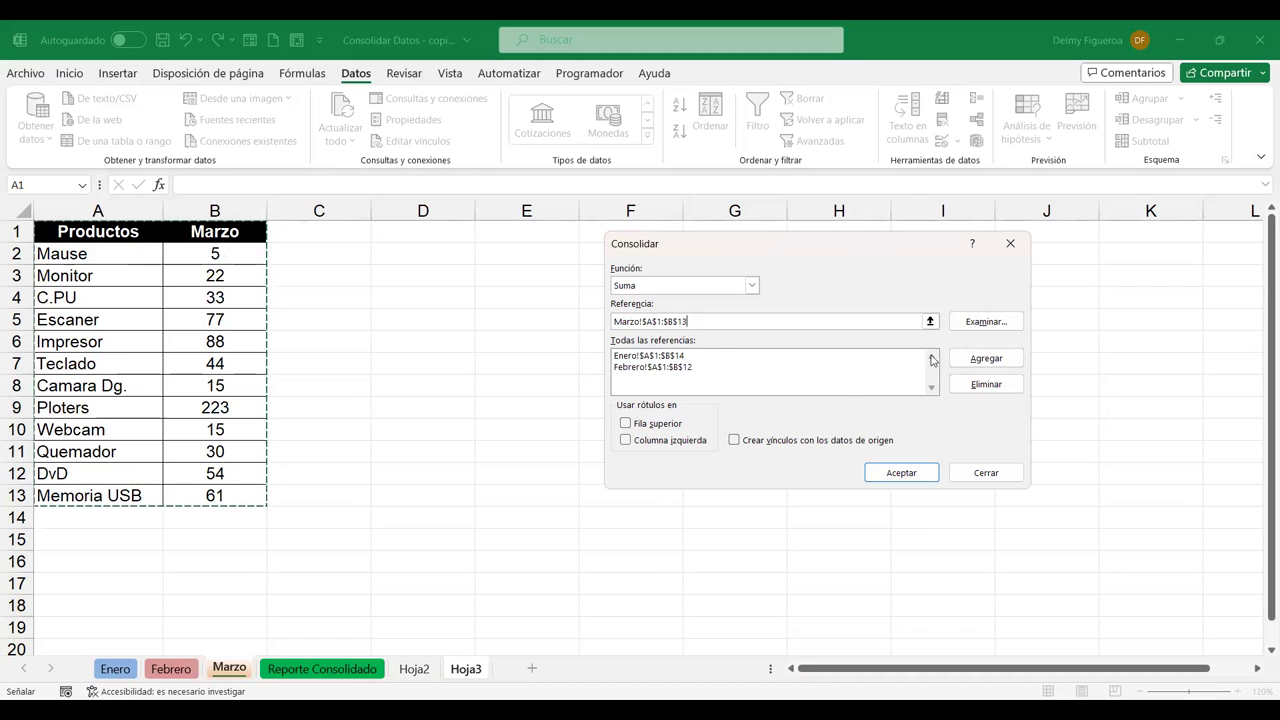
click(1008, 367)
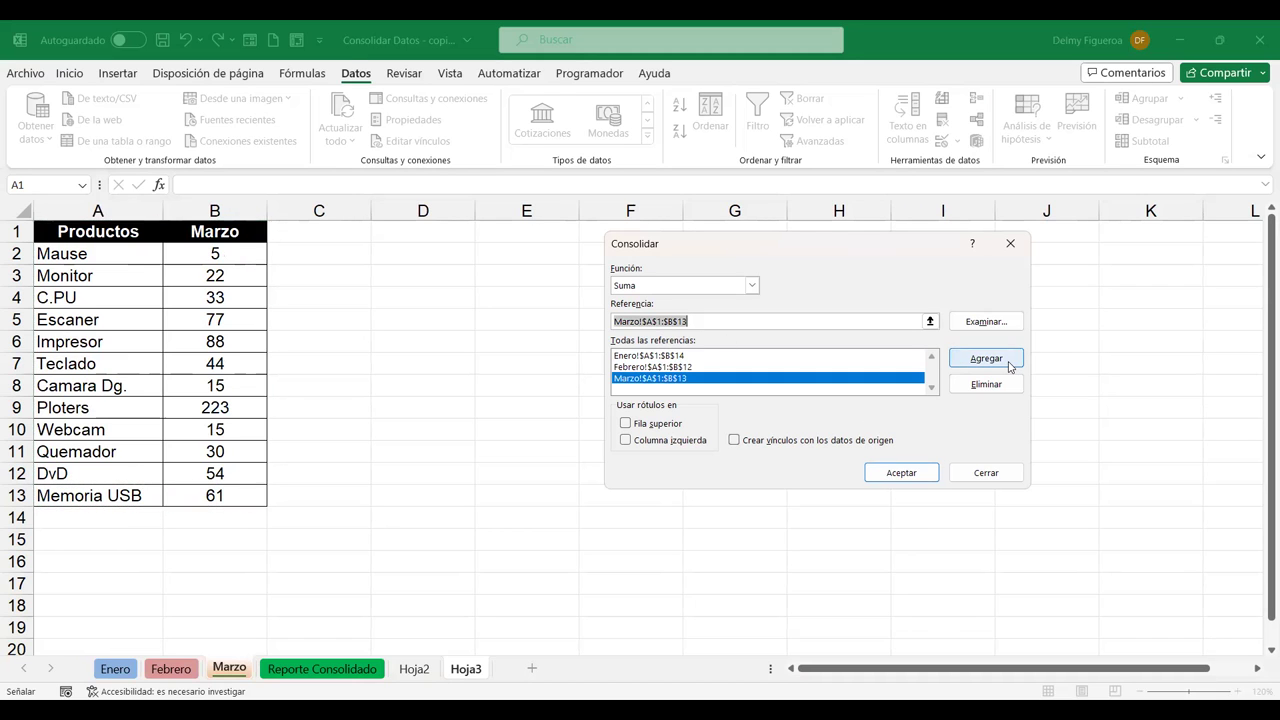
click(626, 423)
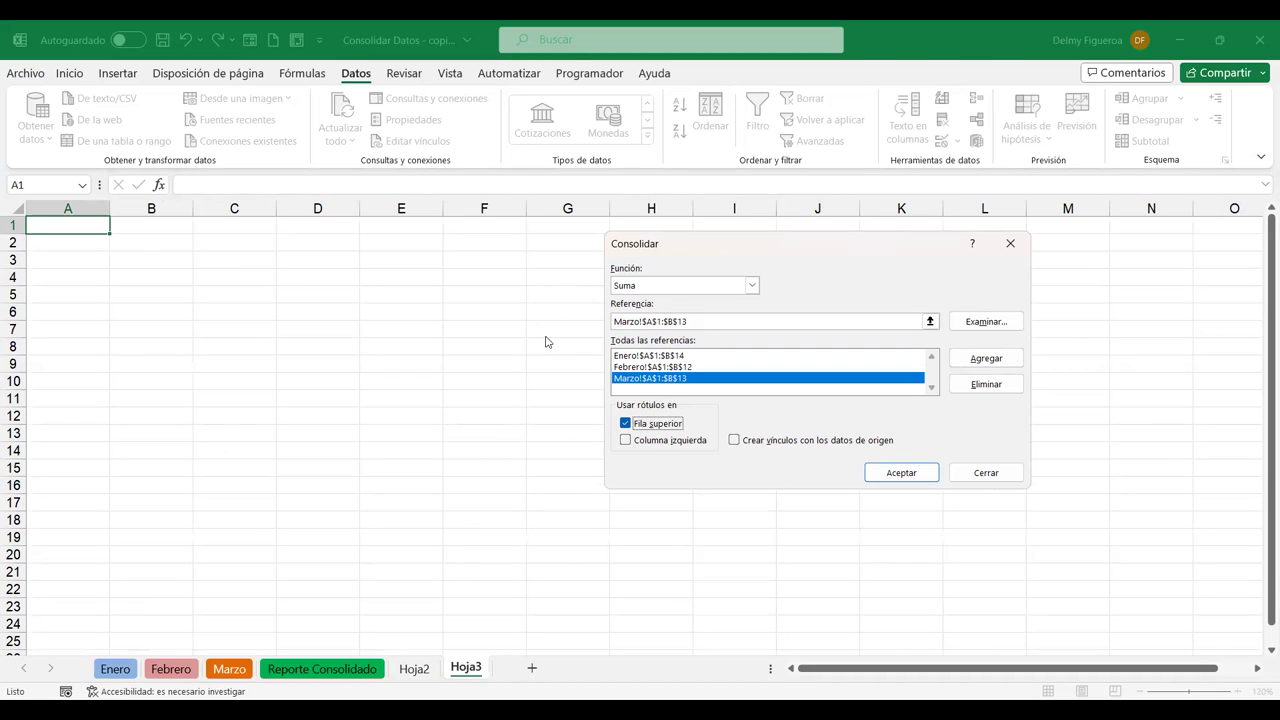
click(625, 440)
Run the consolidation linked to source data, then check the Mouse and Mause rows
click(735, 441)
click(900, 472)
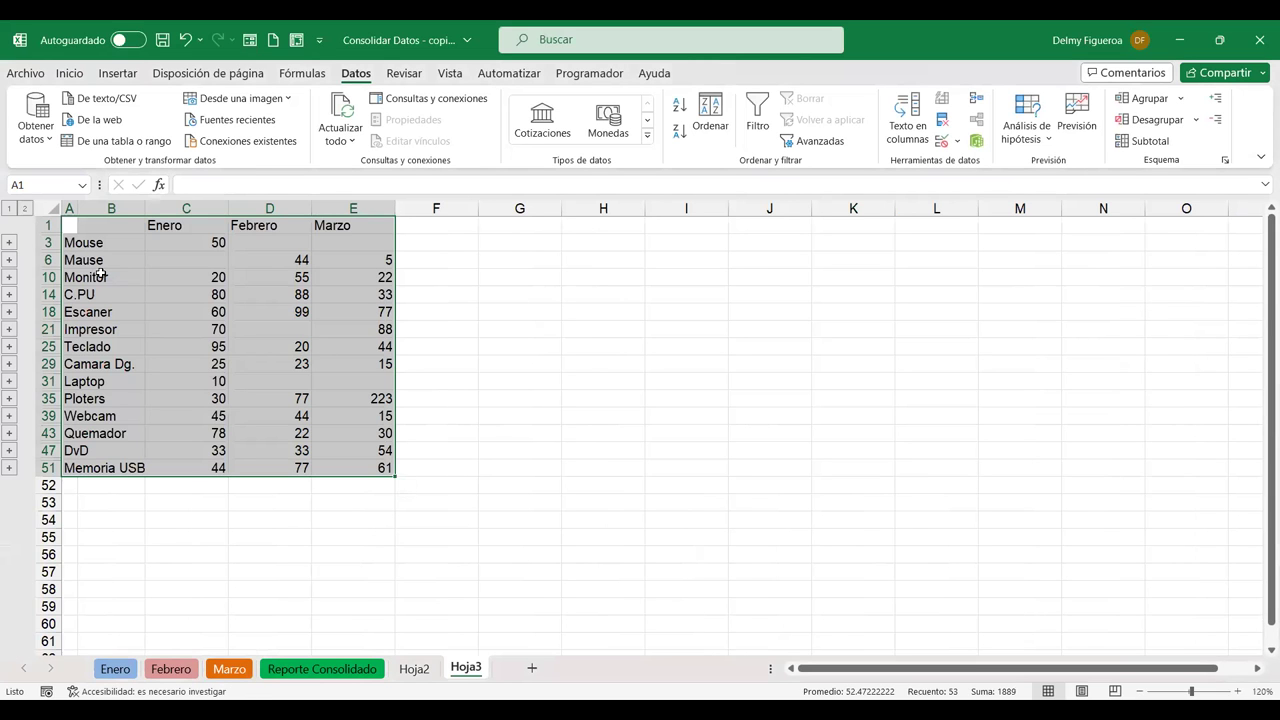
click(104, 242)
click(100, 260)
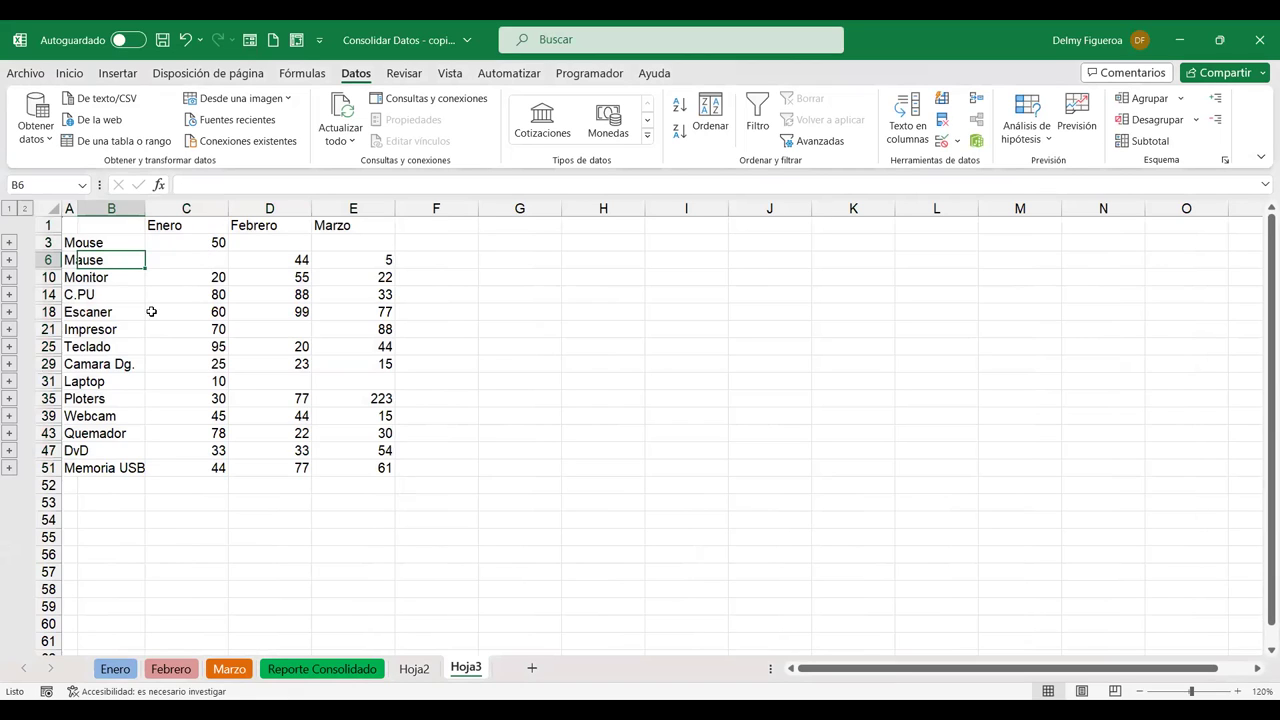
Inspect Impresor's blank Febrero value and the formula behind Laptop's Enero total
click(110, 329)
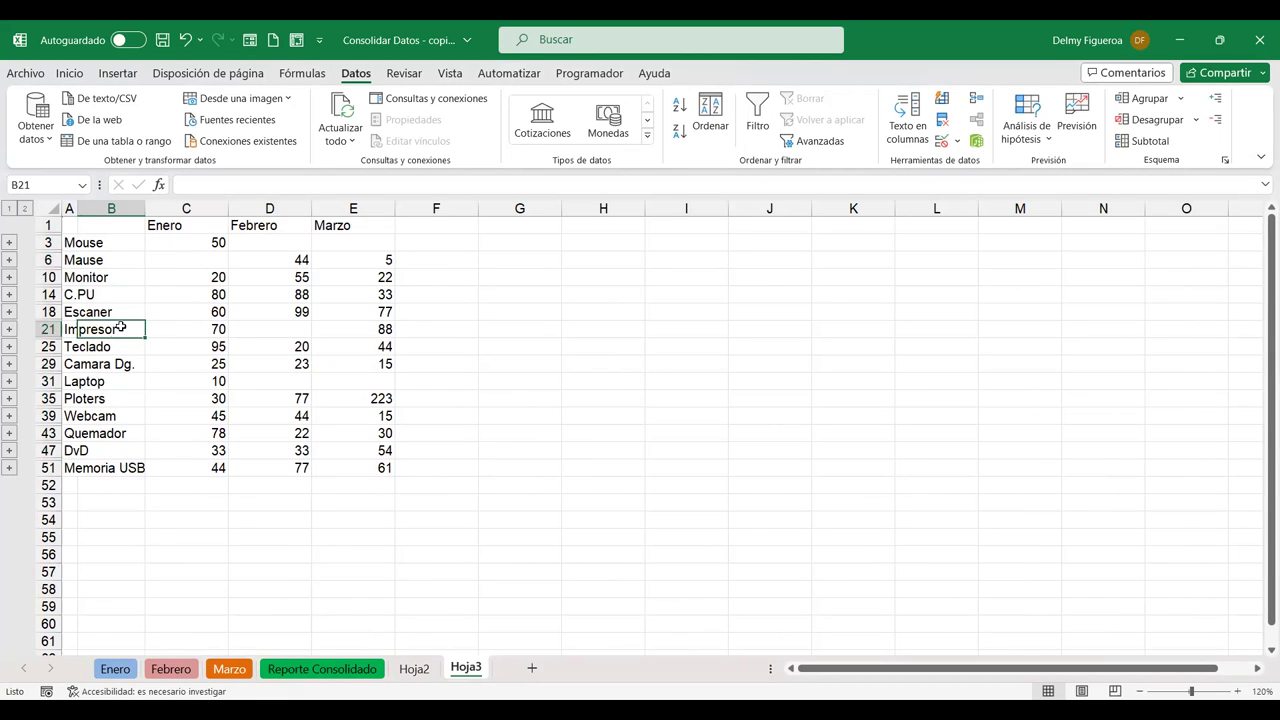
click(290, 331)
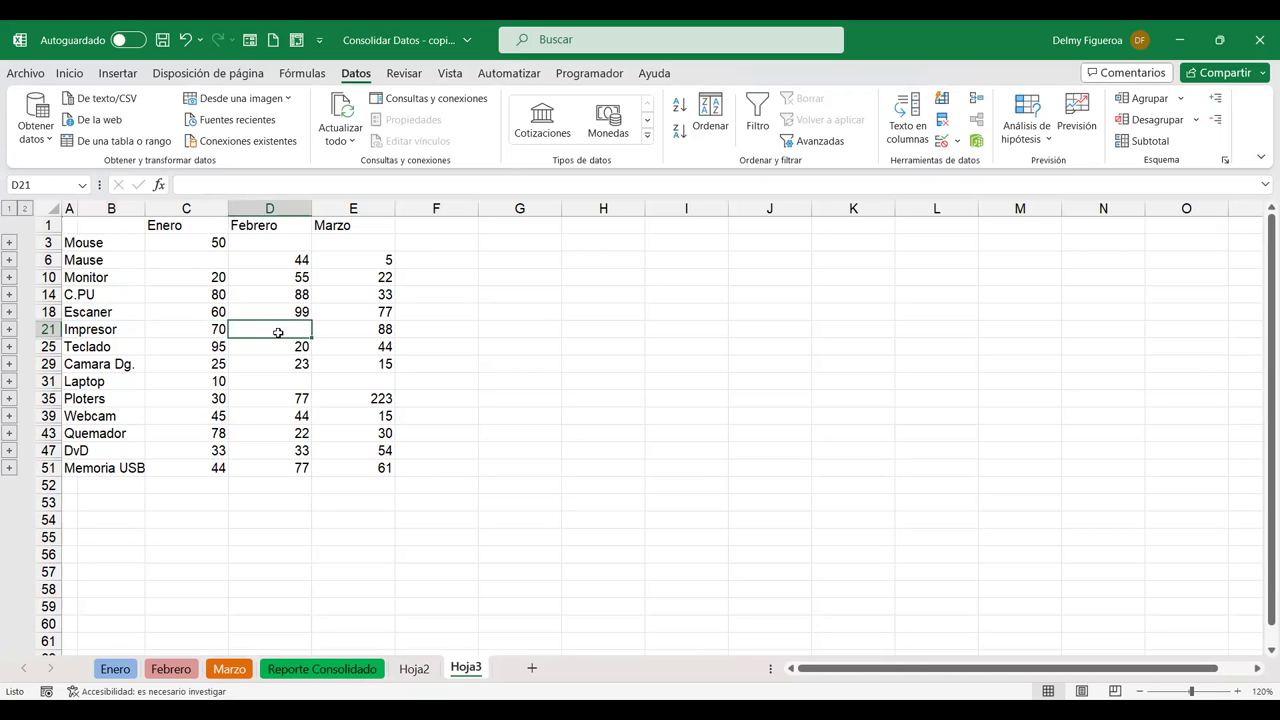
click(86, 382)
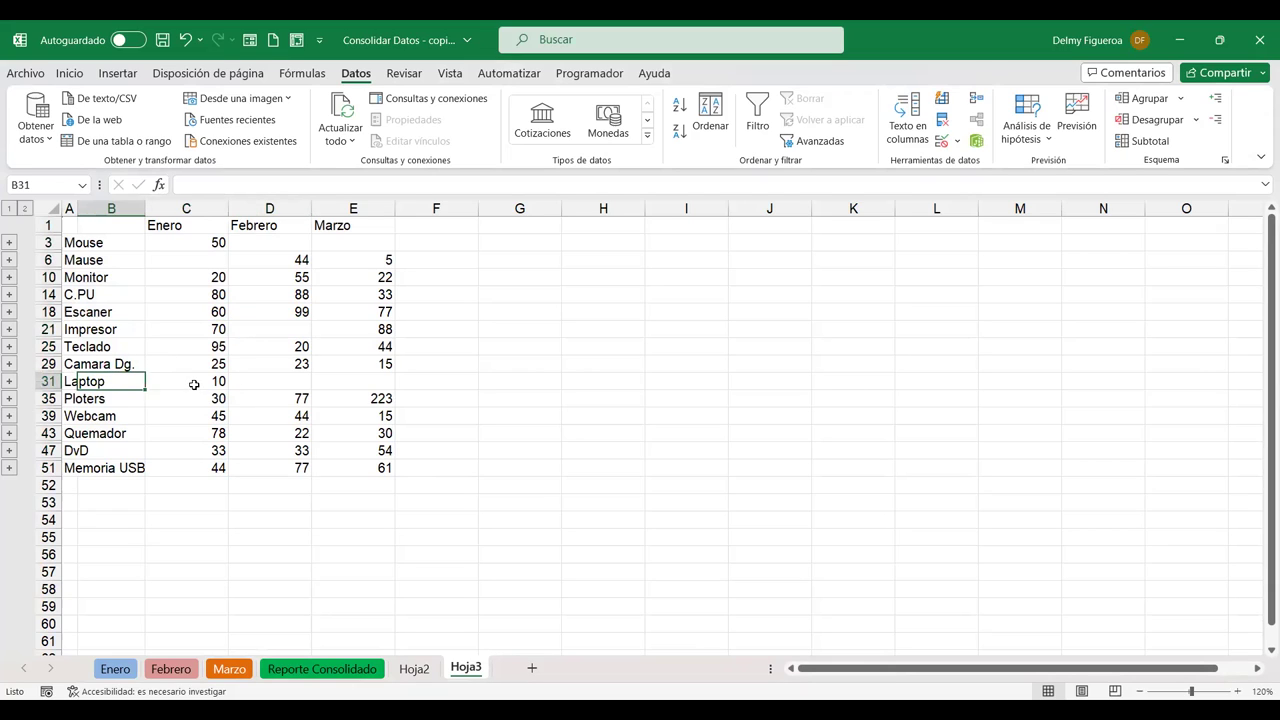
click(194, 384)
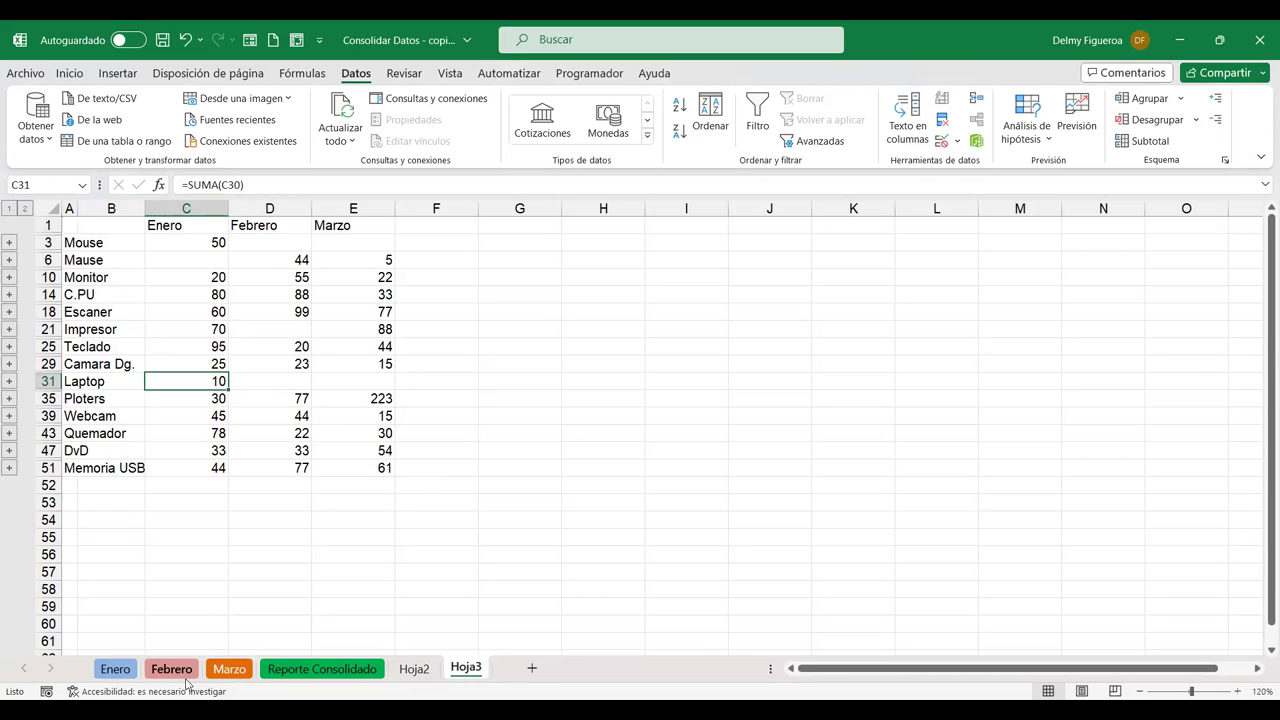
Create Hoja4 at the end of the sheets and paste the Enero table A1:B14 into it
click(116, 669)
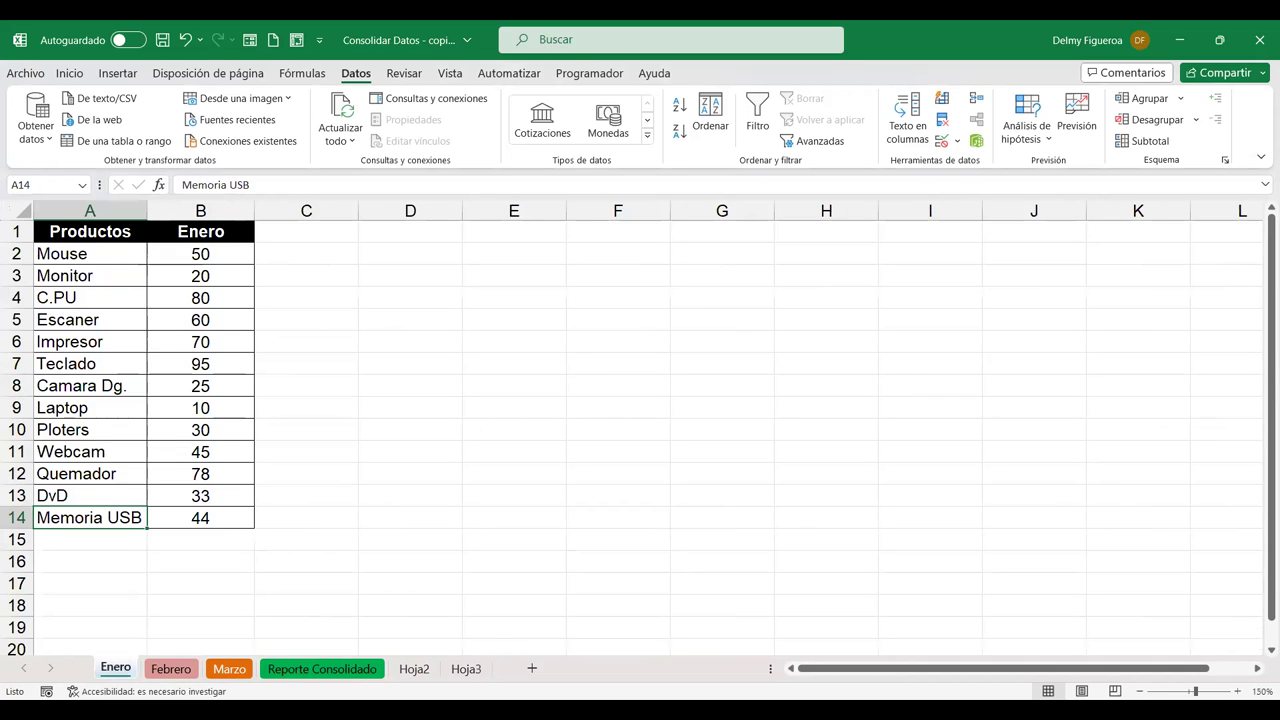
click(531, 669)
click(116, 669)
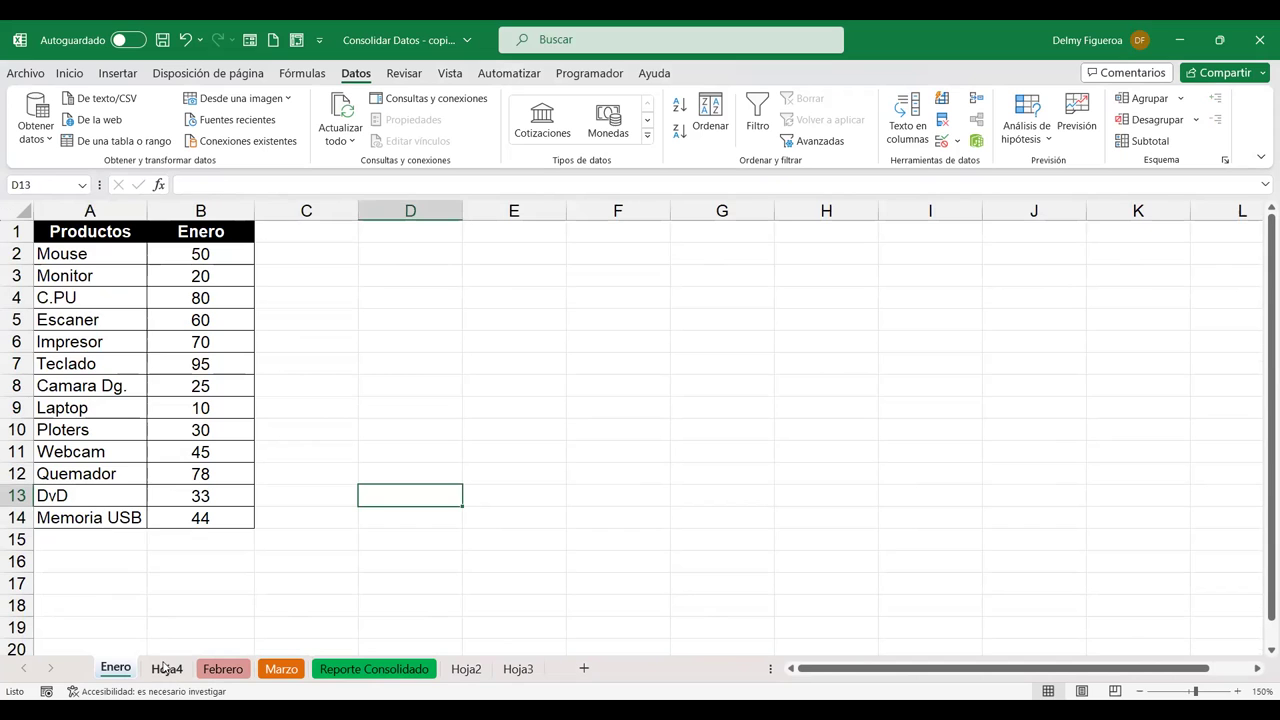
drag(167, 669, 525, 678)
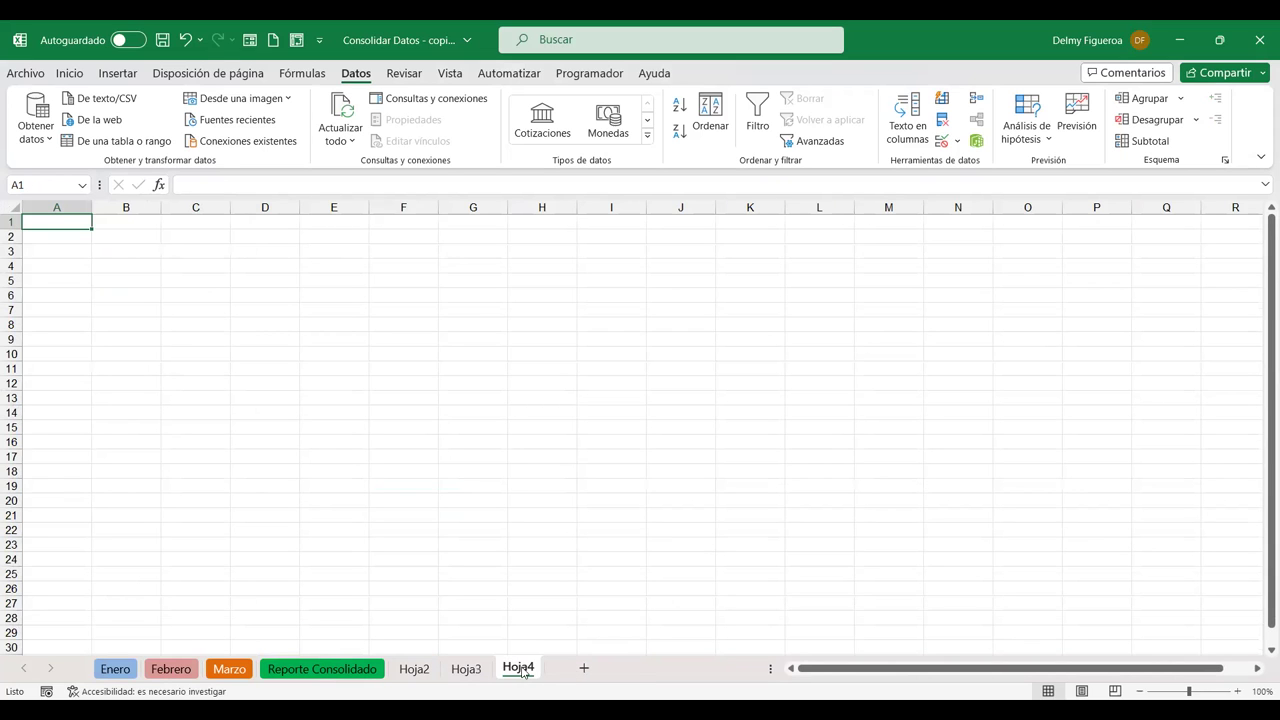
click(116, 669)
mouse_move(71, 232)
mouse_down()
mouse_move(194, 321)
mouse_move(214, 517)
mouse_up()
key(ctrl+c)
click(524, 670)
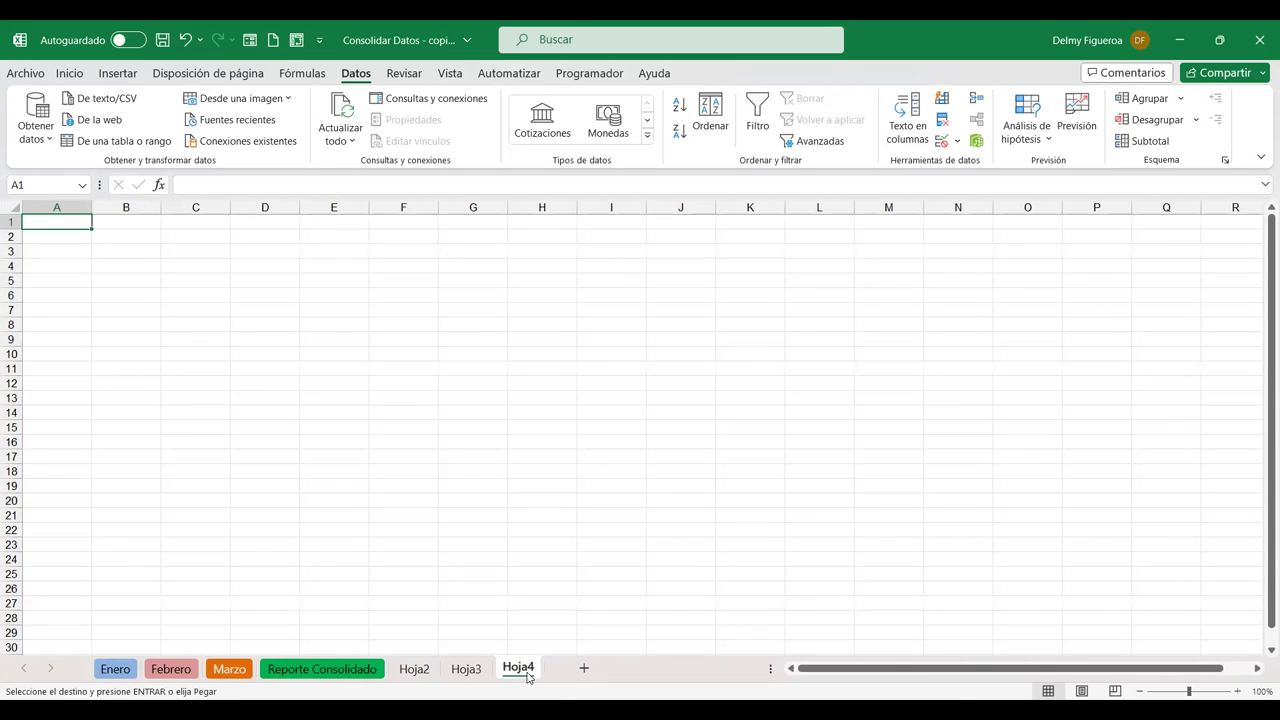
key(ctrl+v)
Paste Febrero's header and first four values into Hoja4 starting at C1
click(171, 669)
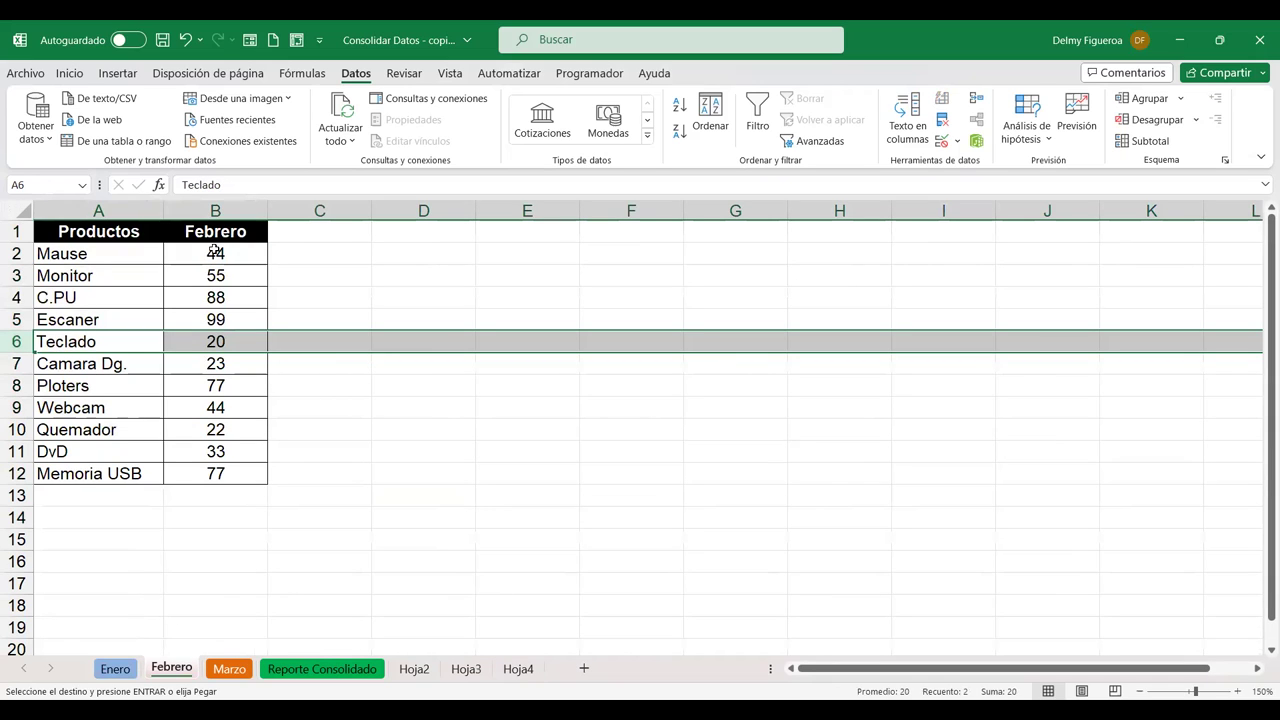
drag(215, 252, 215, 363)
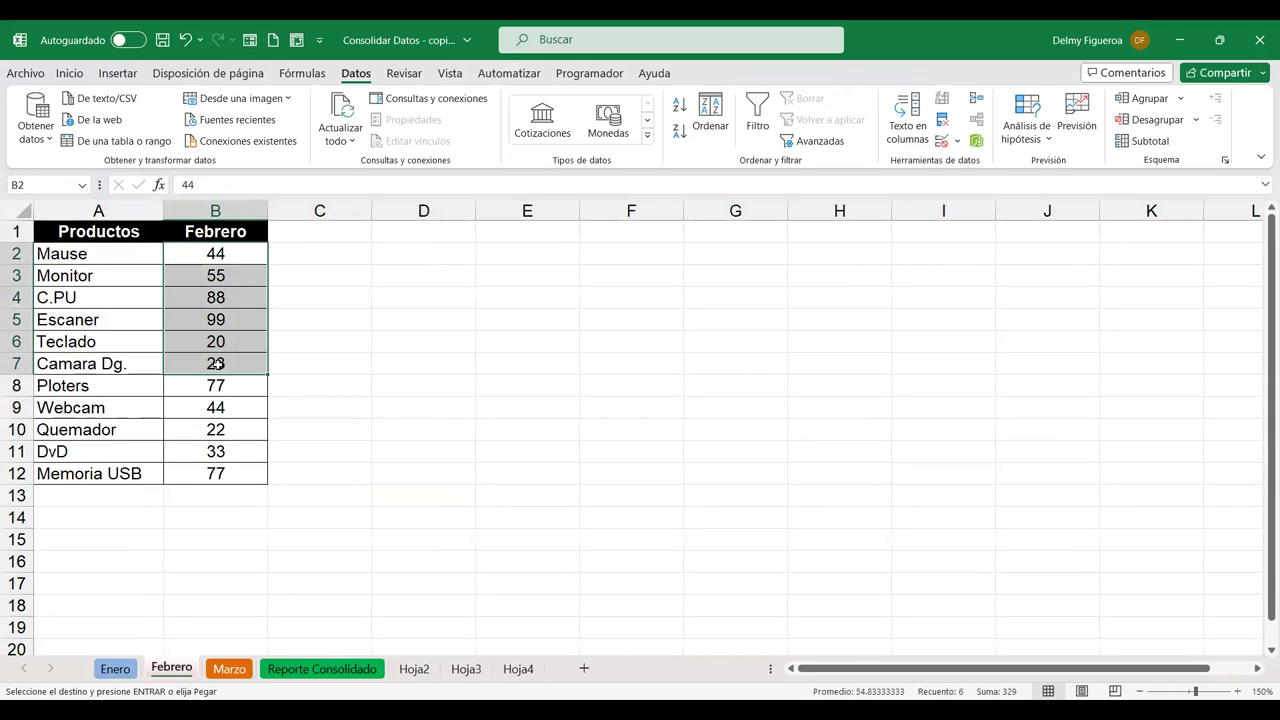
click(533, 671)
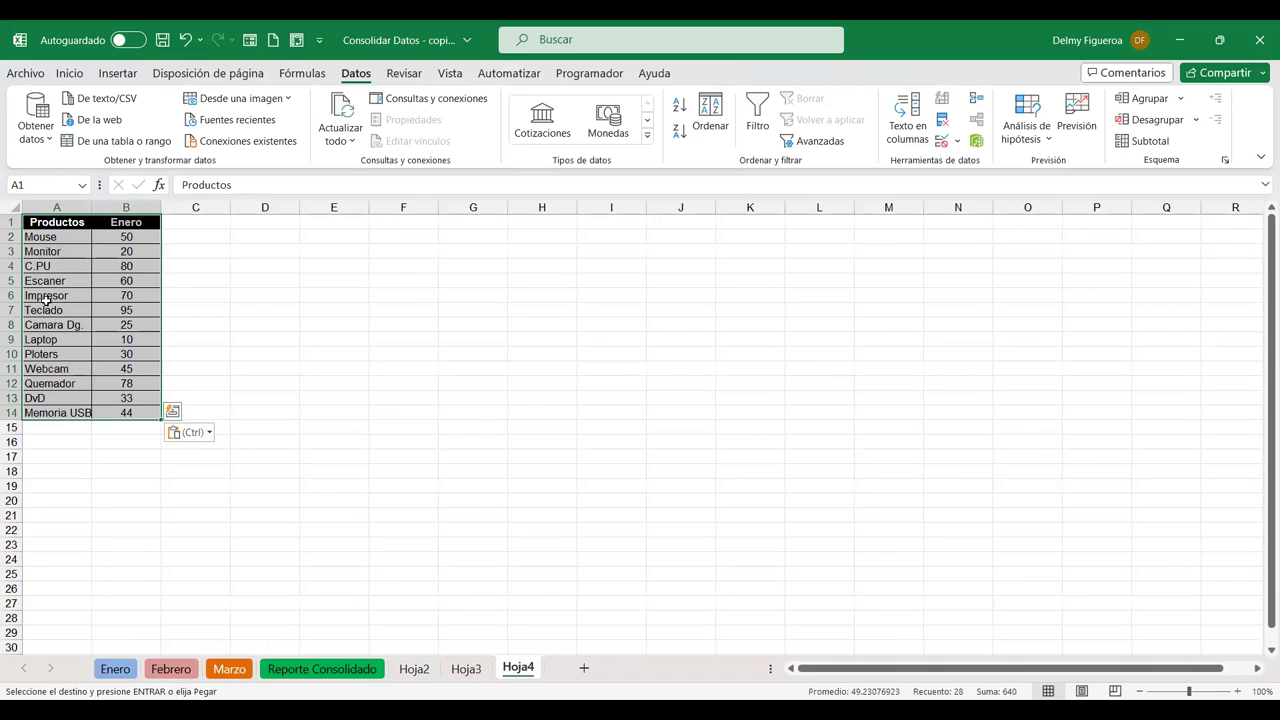
click(171, 669)
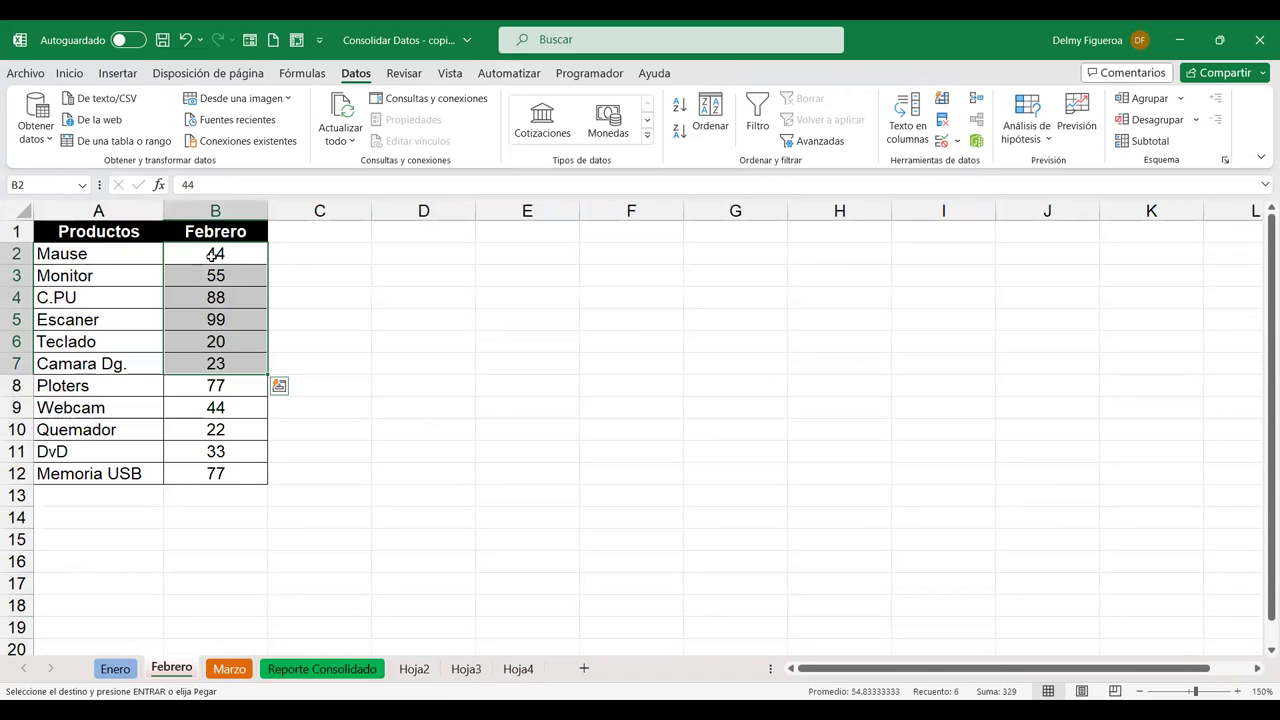
drag(215, 253, 217, 319)
key(ctrl+c)
drag(205, 226, 216, 318)
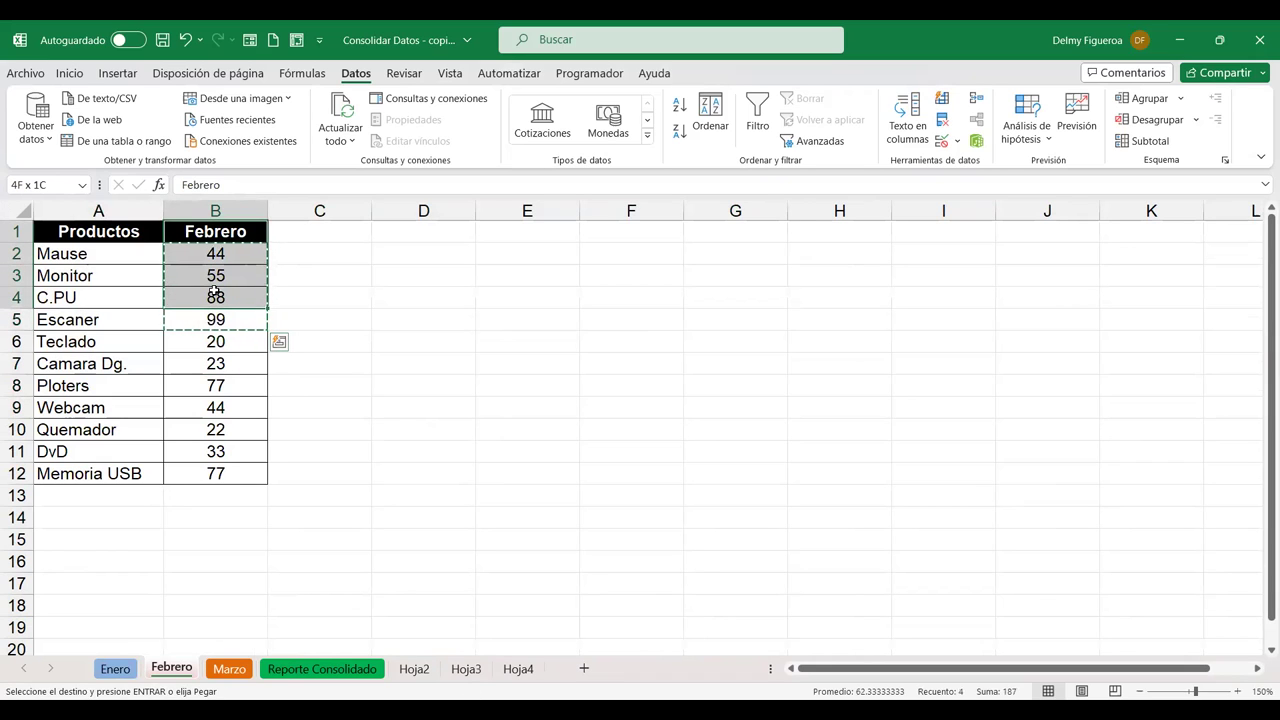
drag(215, 315, 216, 316)
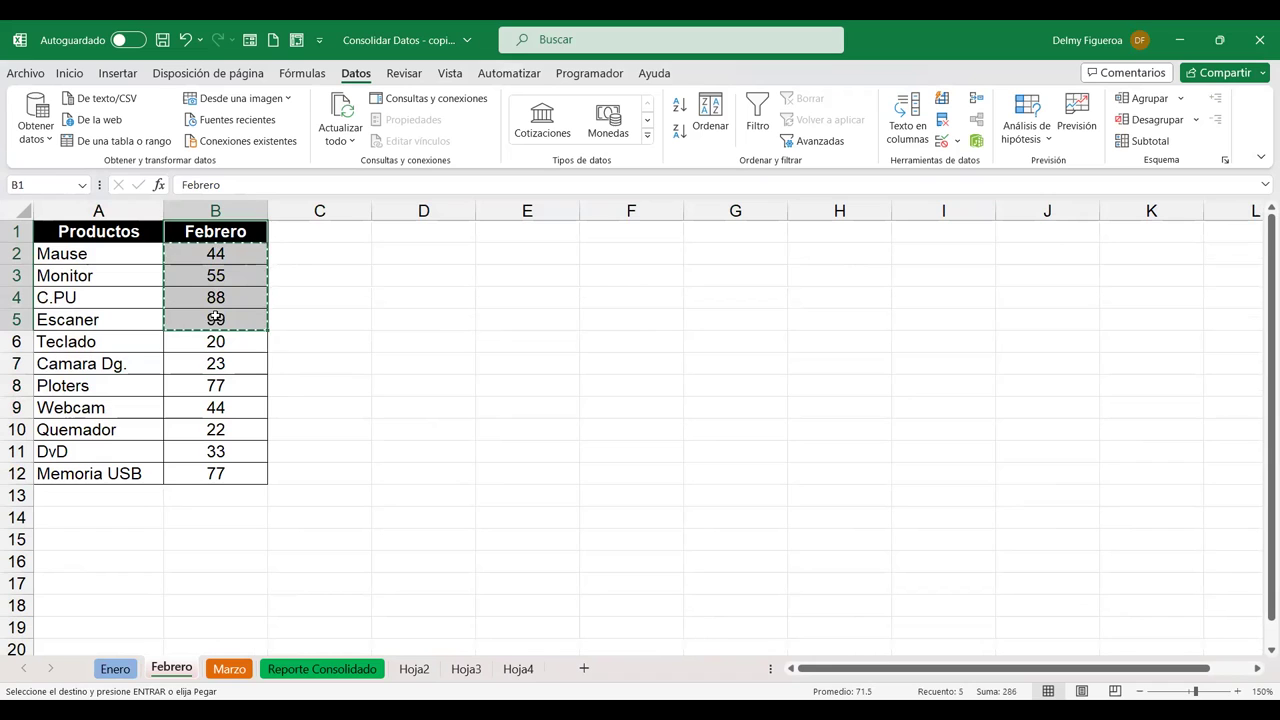
click(516, 668)
click(191, 219)
key(ctrl+v)
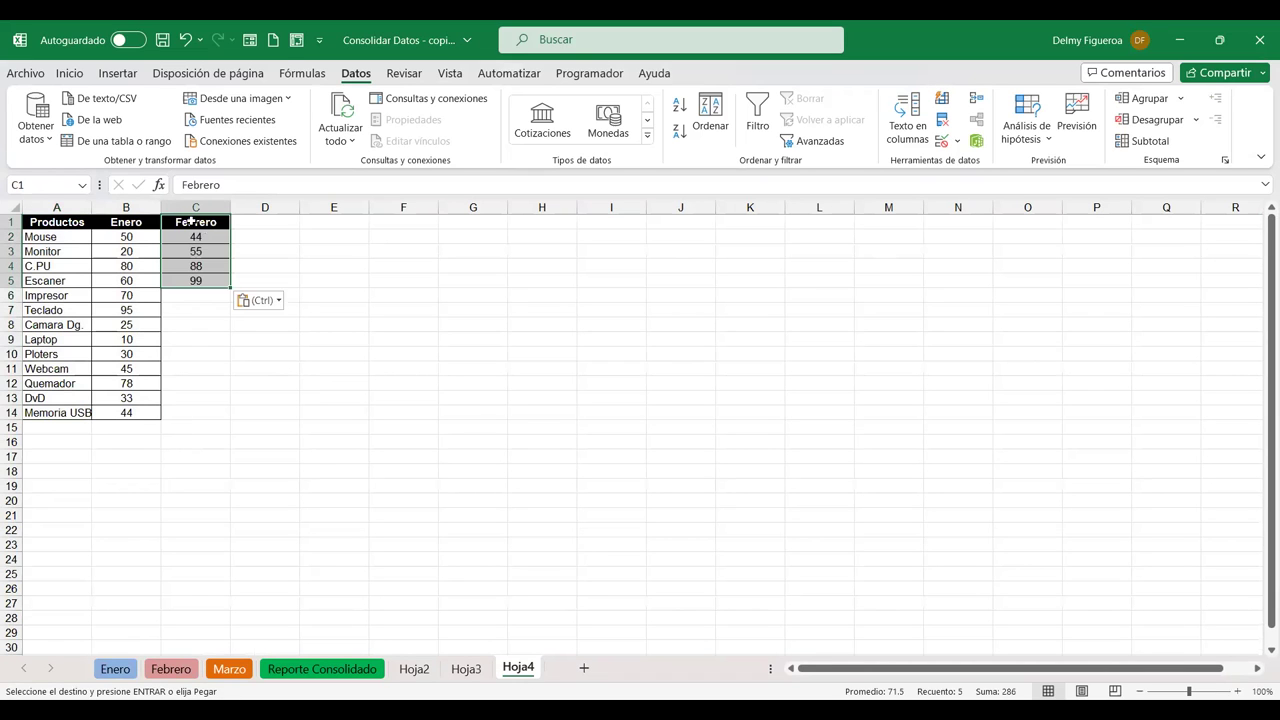
Paste the remaining Febrero values B6:B12 into Hoja4 C7:C13, beside Teclado
click(190, 310)
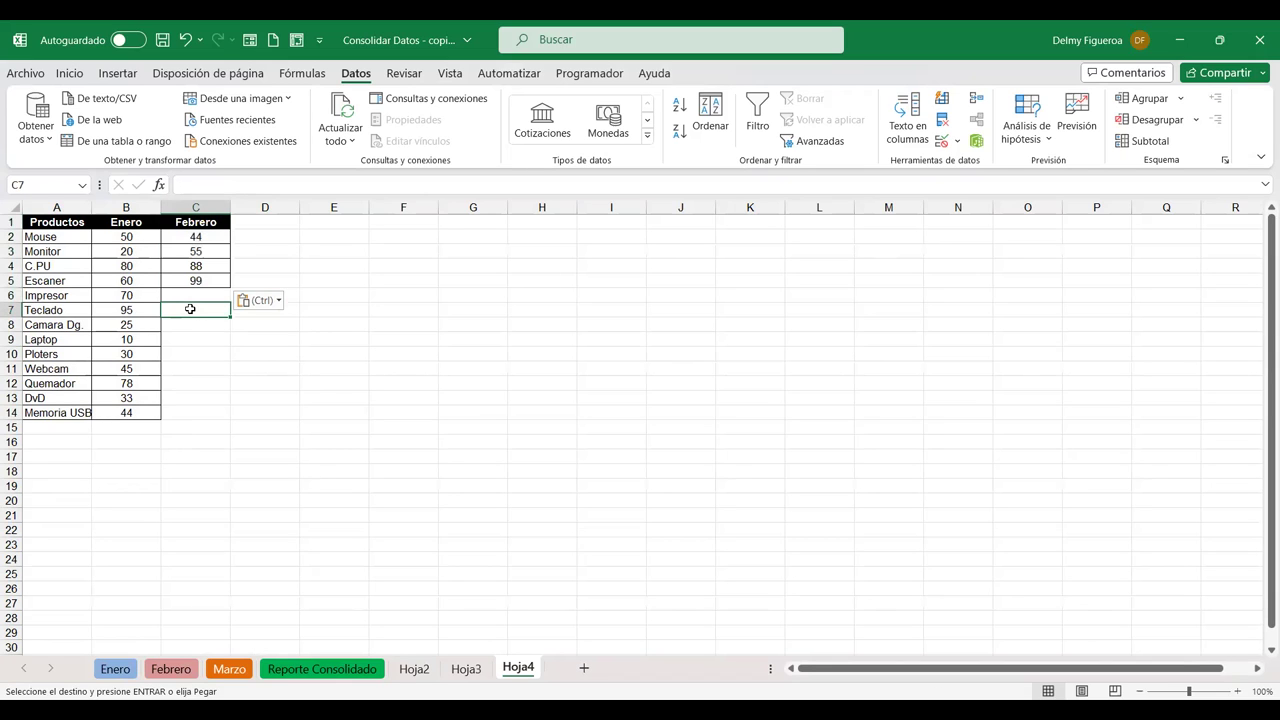
click(116, 669)
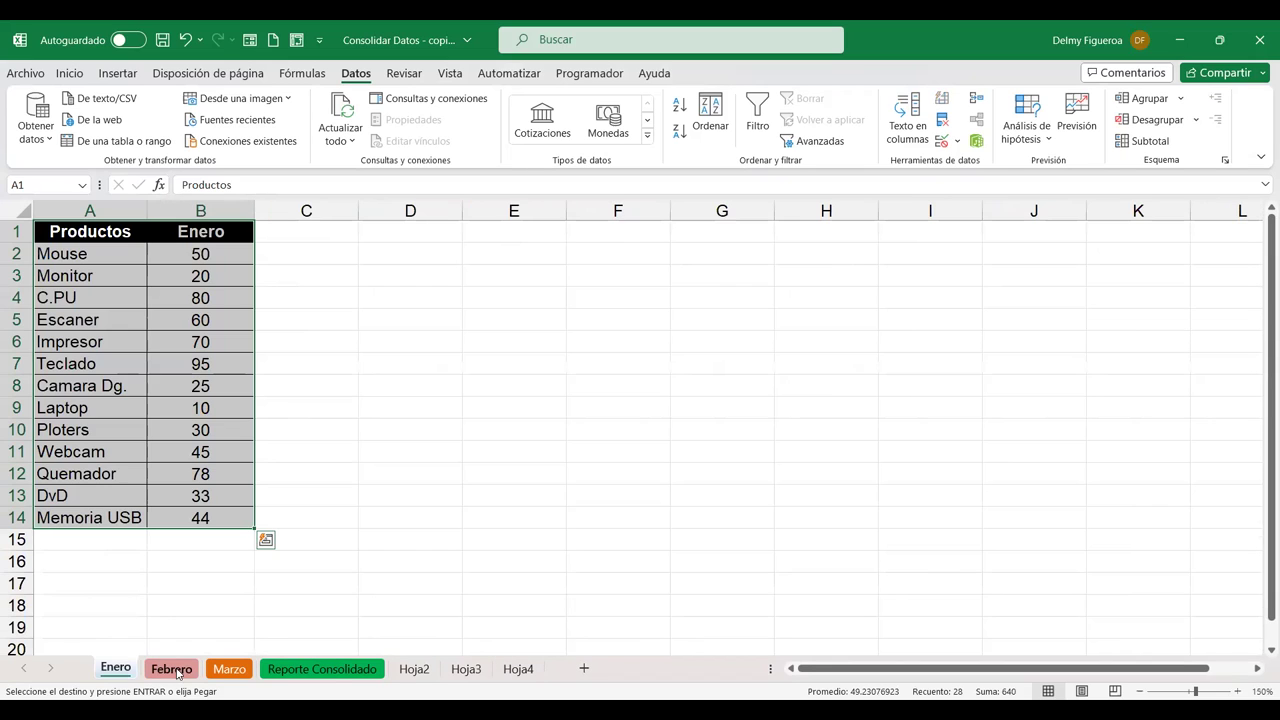
click(172, 669)
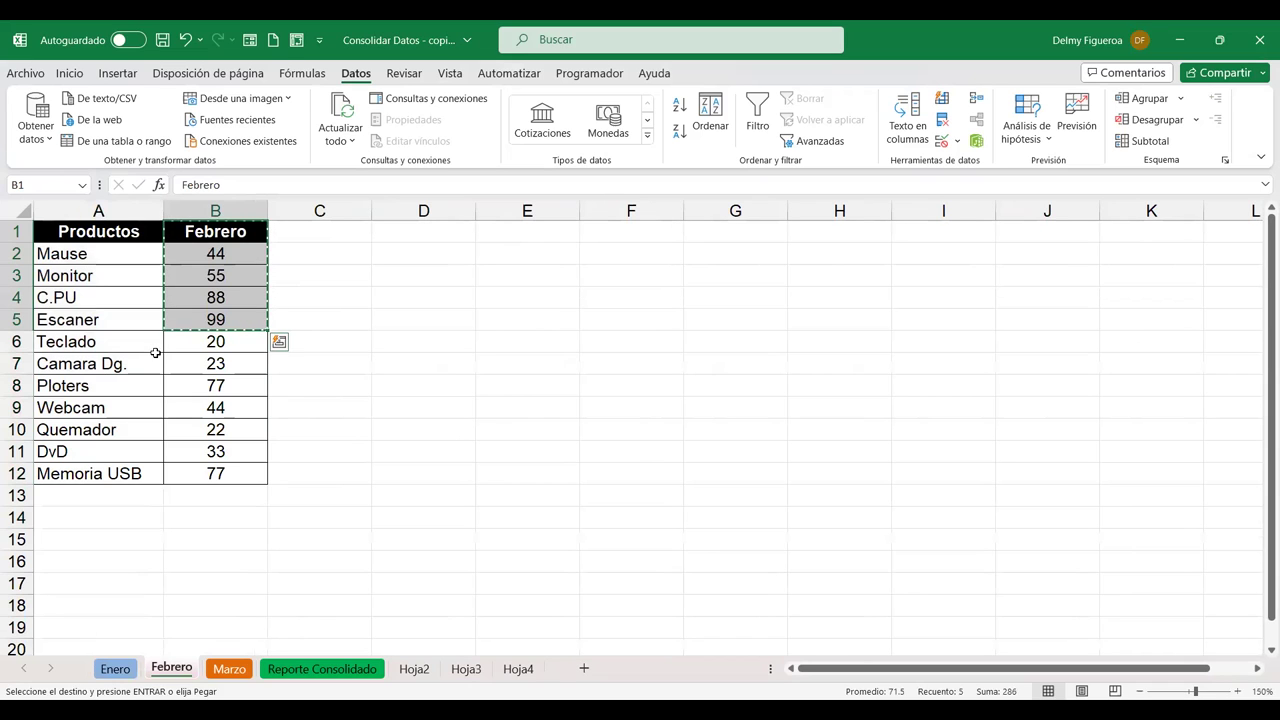
drag(196, 344, 208, 466)
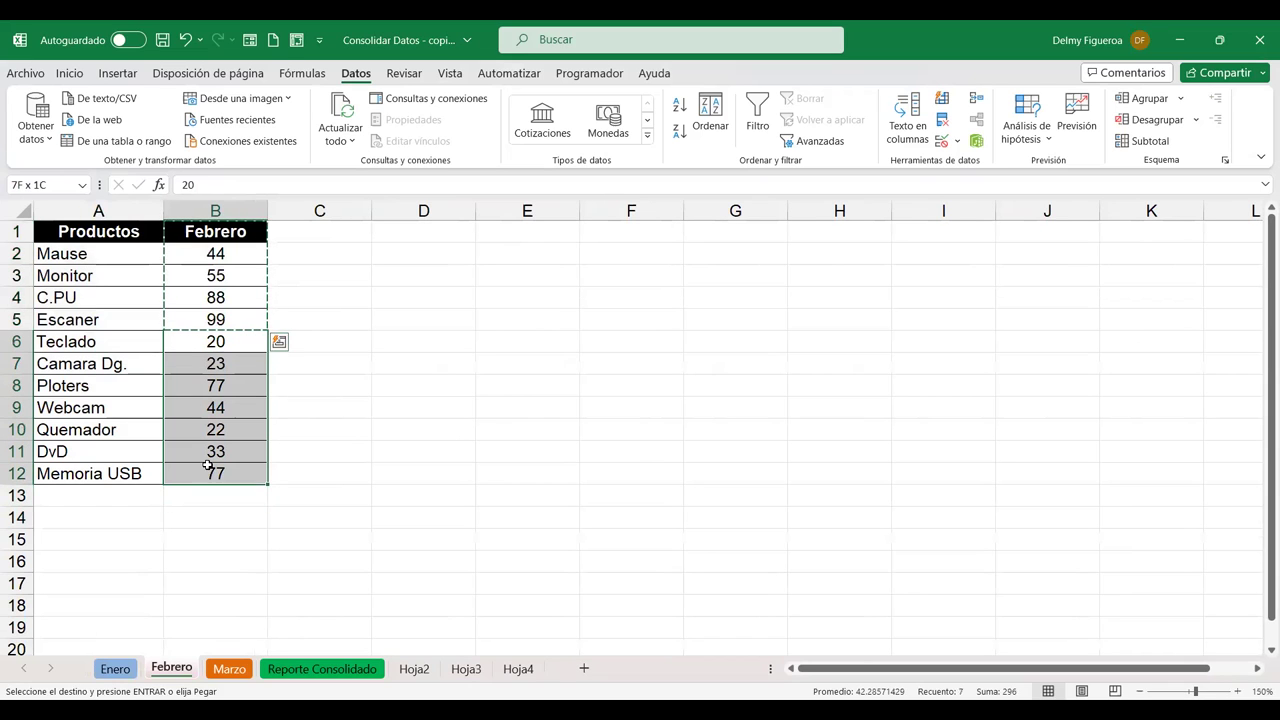
click(517, 669)
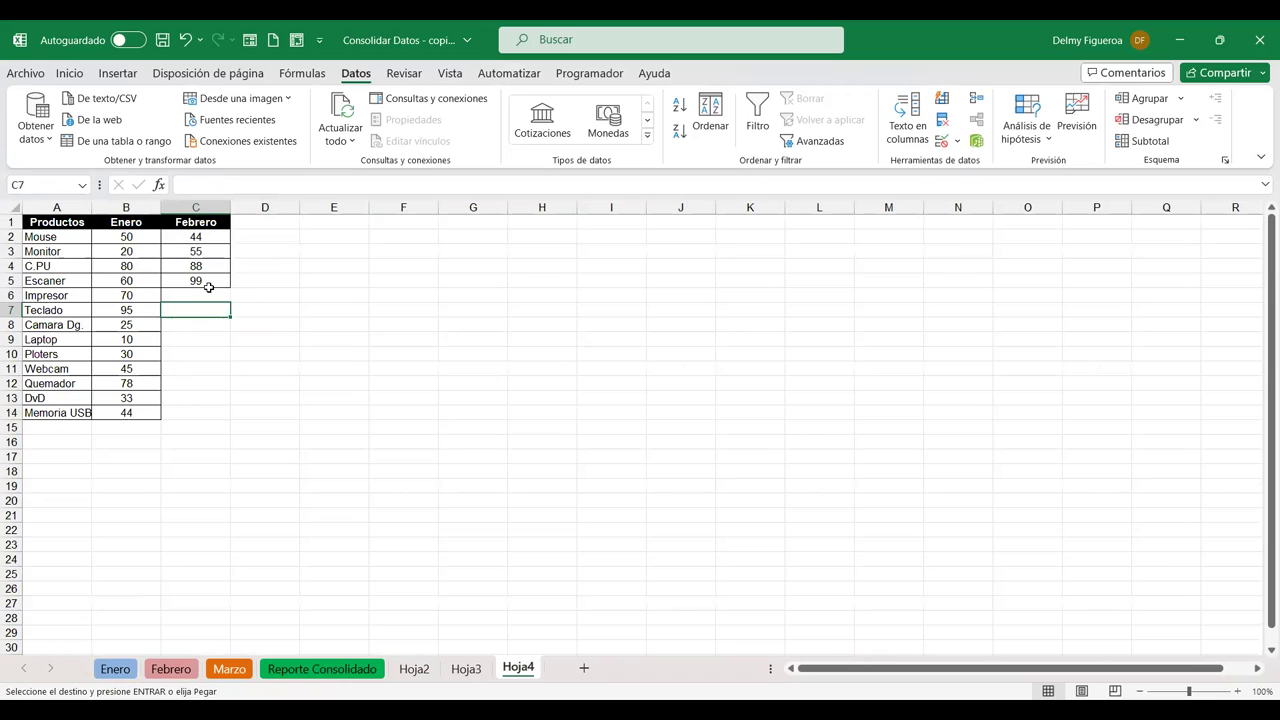
key(ctrl+v)
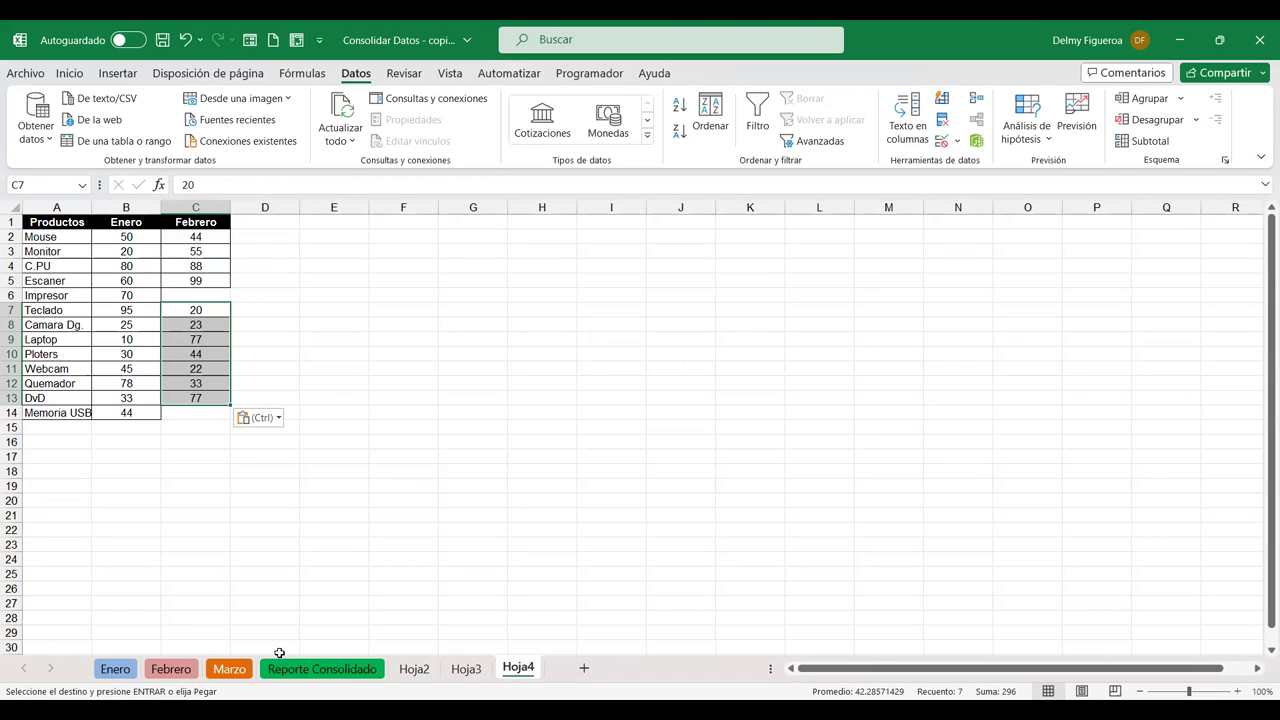
Enter 33 as Memoria USB's Febrero quantity in C14
click(101, 676)
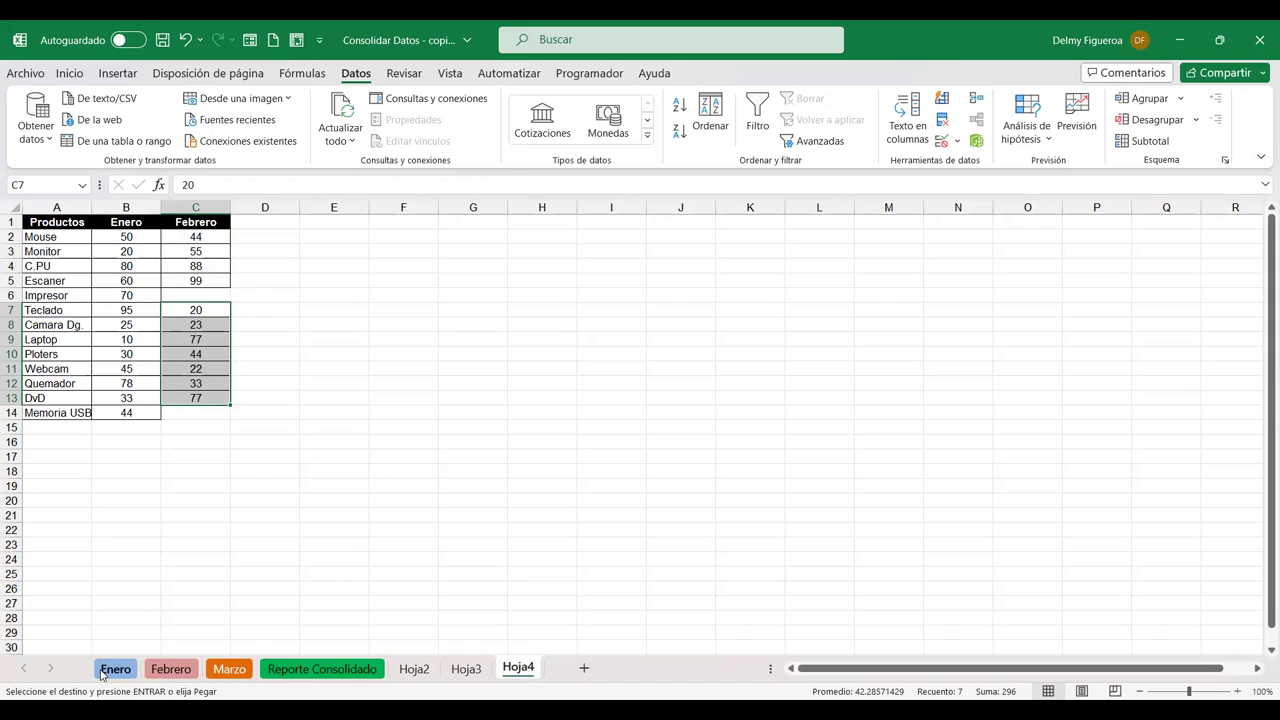
click(101, 676)
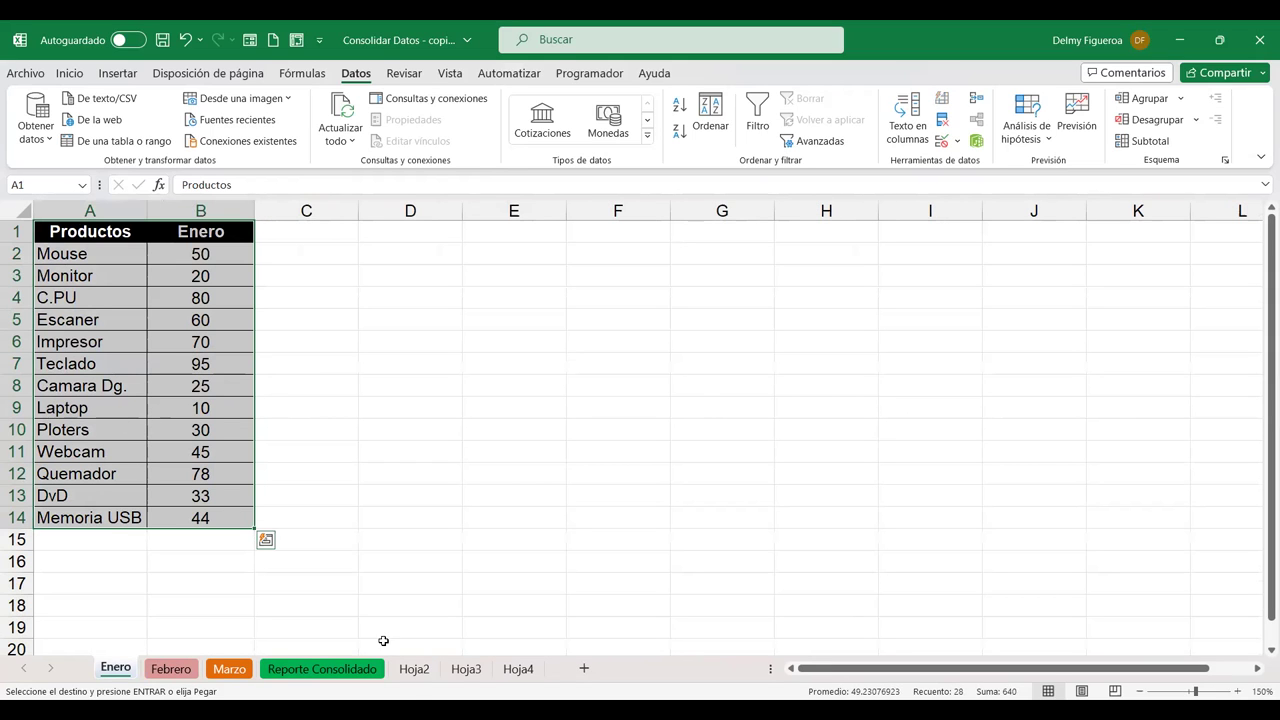
click(518, 669)
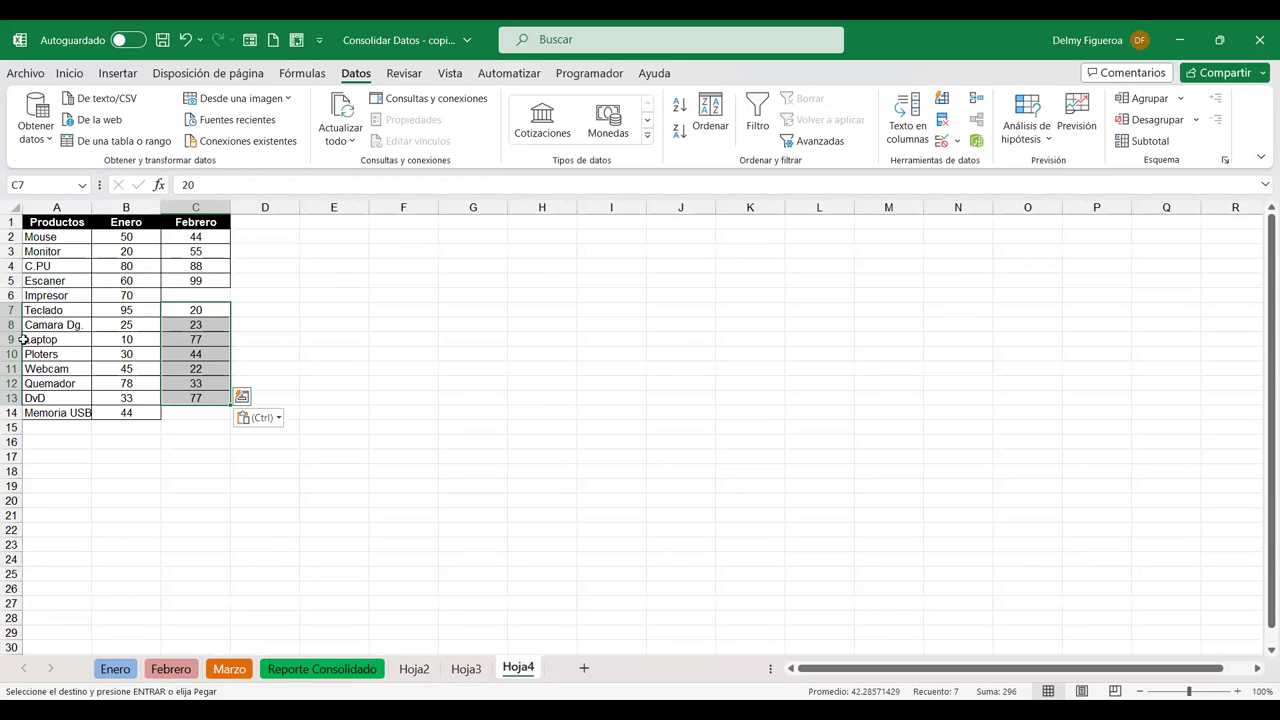
click(190, 413)
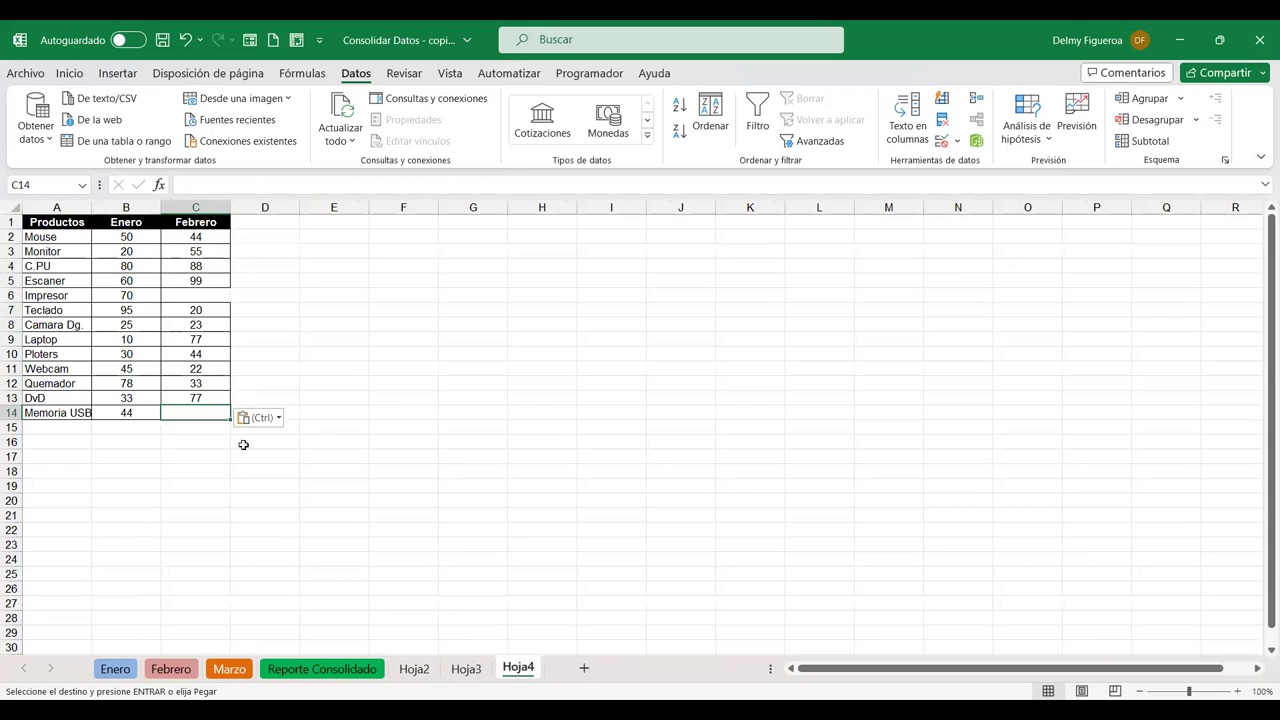
click(116, 668)
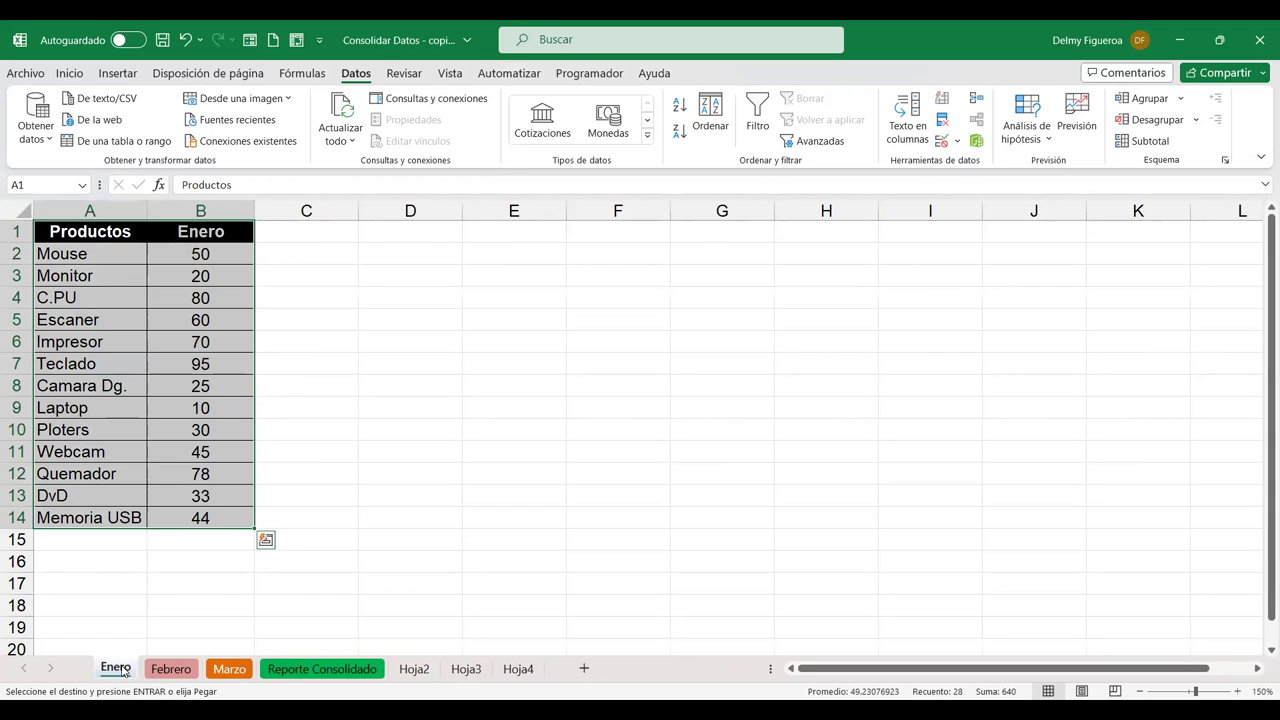
click(520, 670)
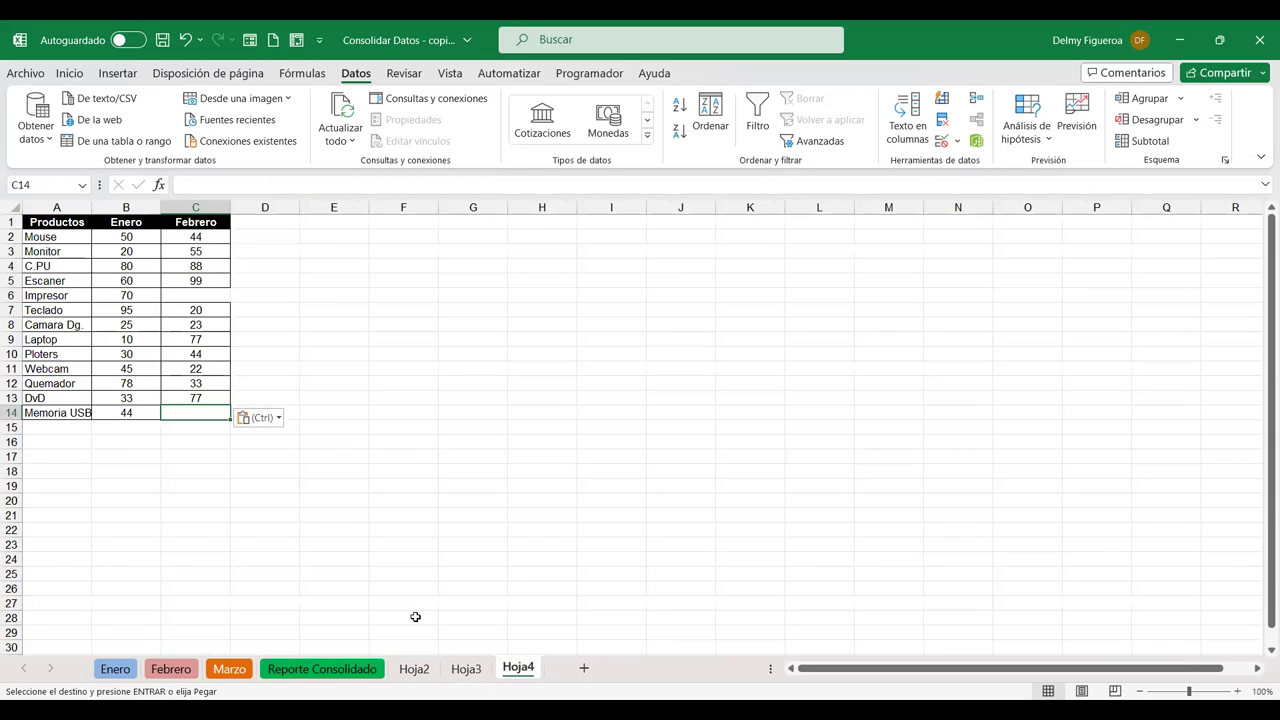
click(175, 676)
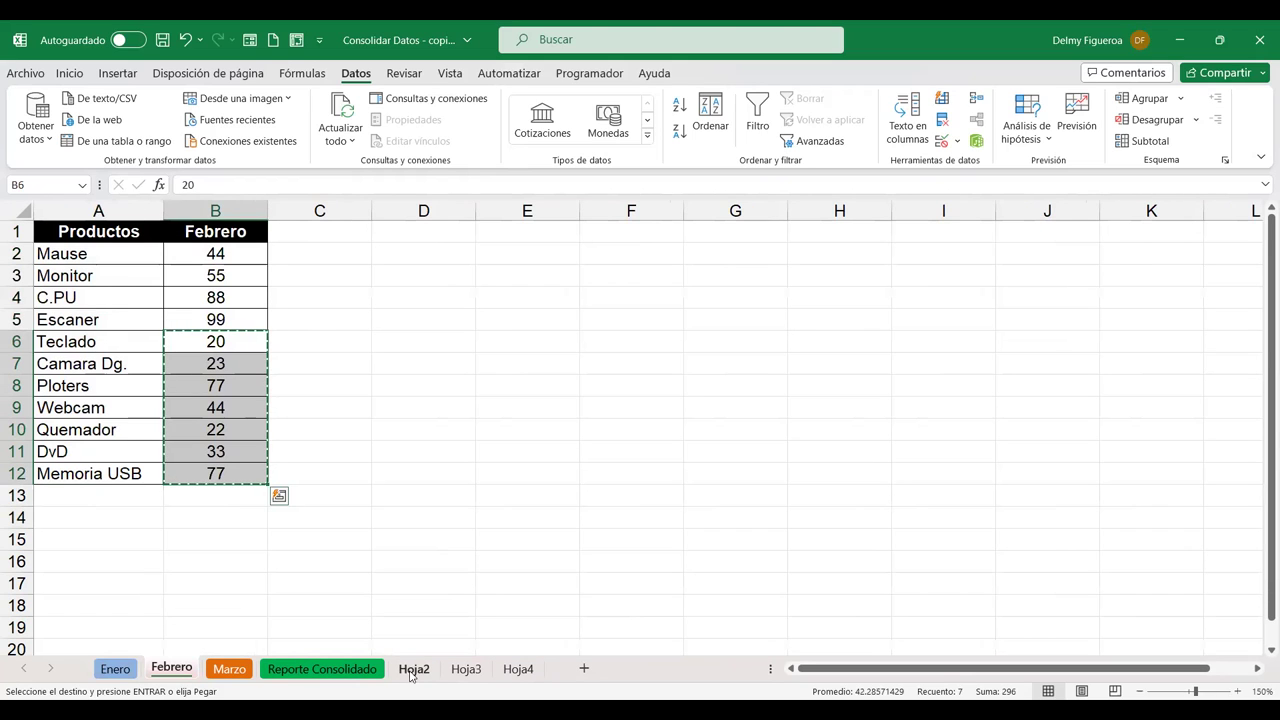
click(518, 669)
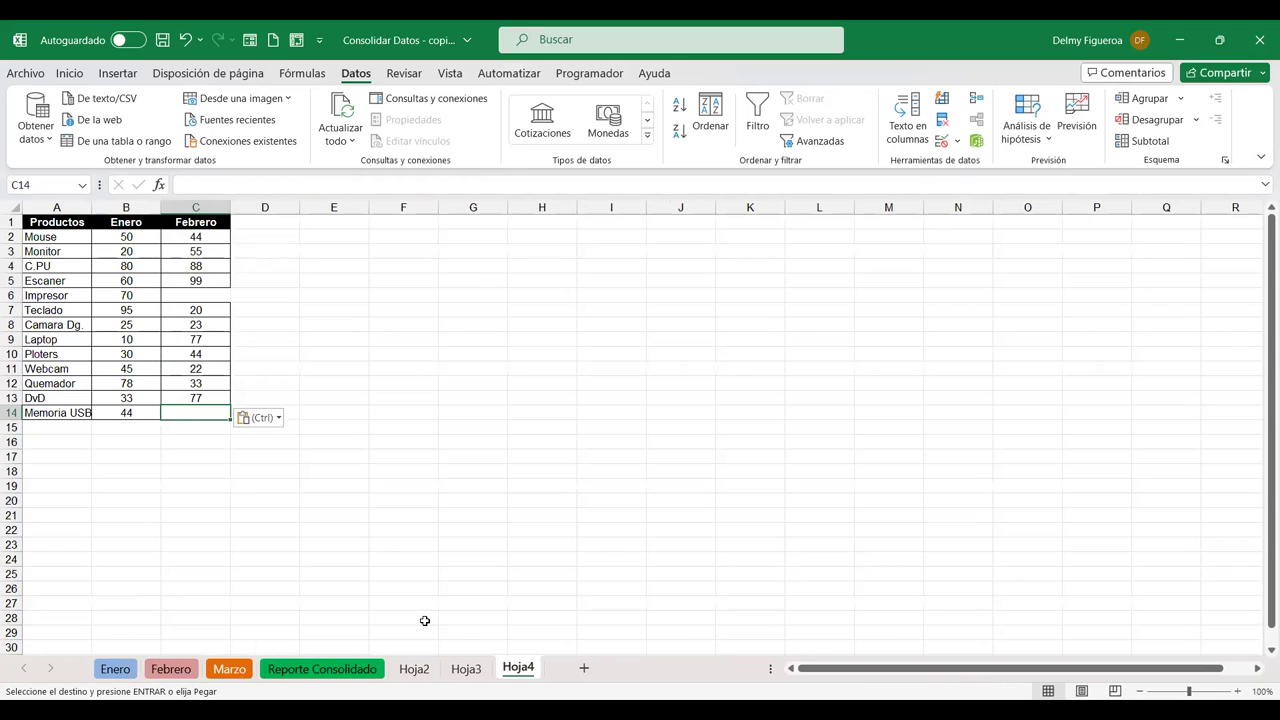
text(33)
key(Tab)
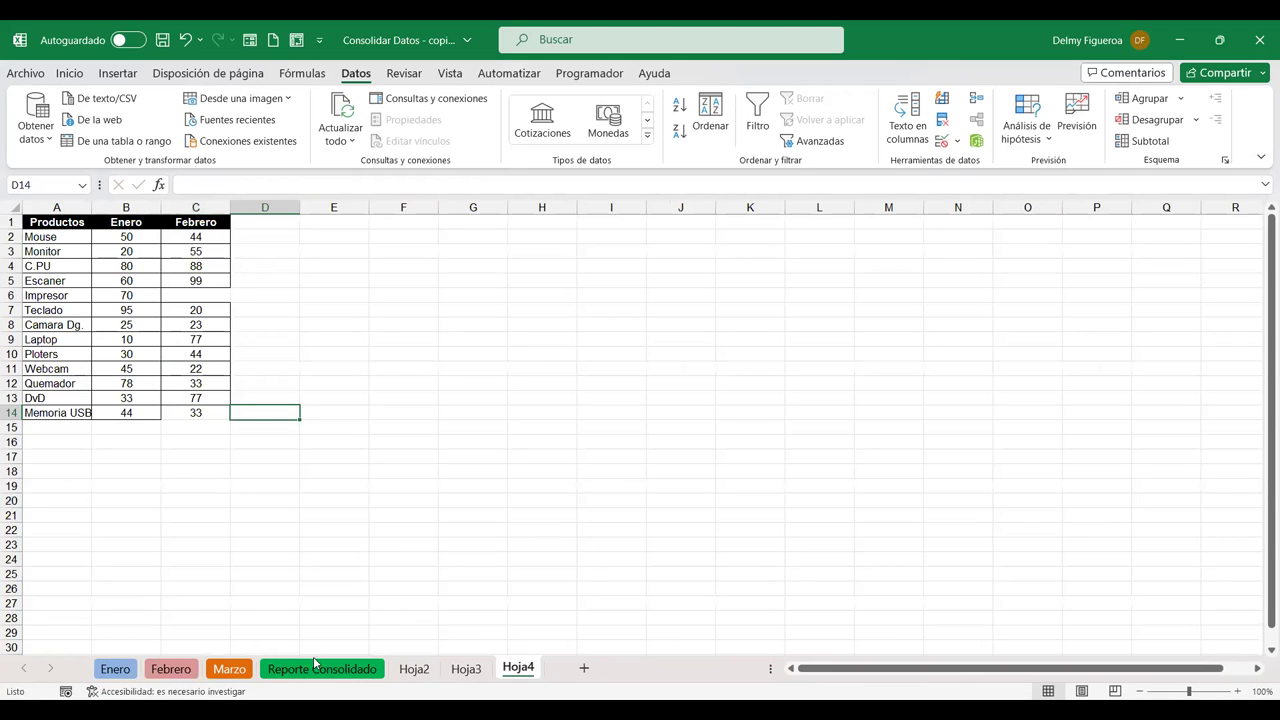
Paste Marzo's B1:B13 at Hoja4 D1 and enter 77 for Memoria USB in D14
click(236, 669)
drag(220, 231, 222, 495)
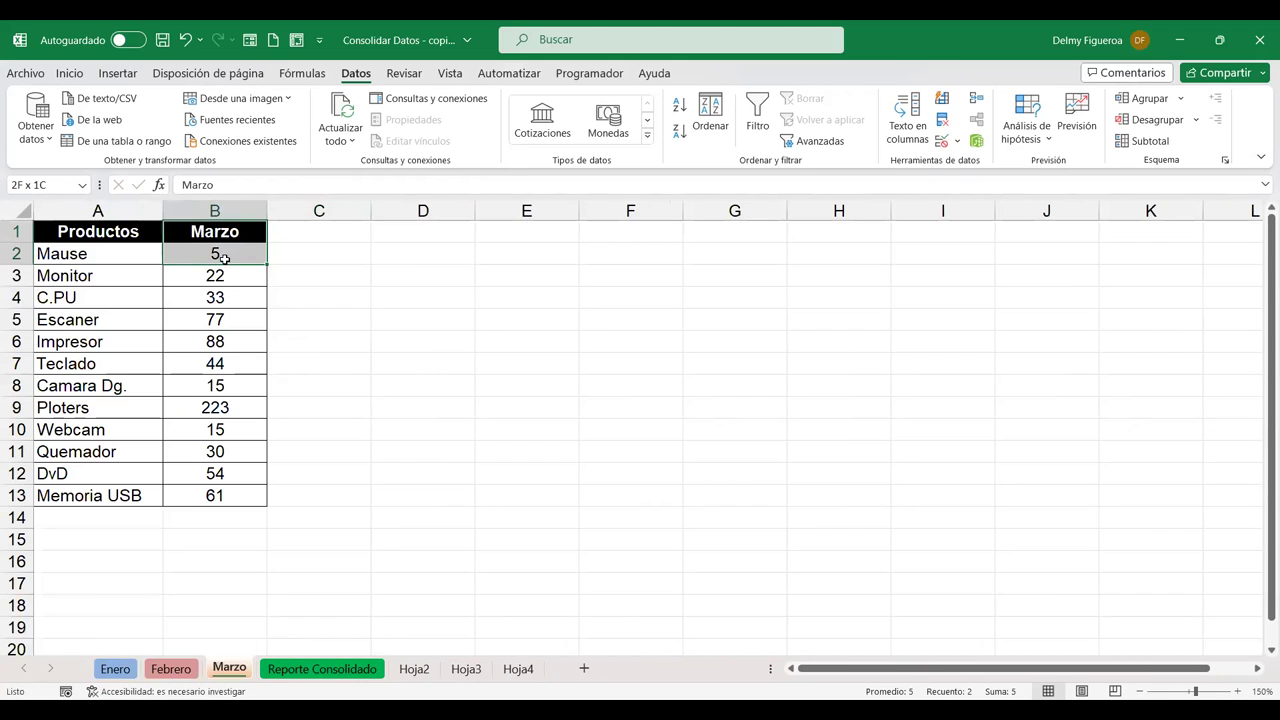
key(ctrl+c)
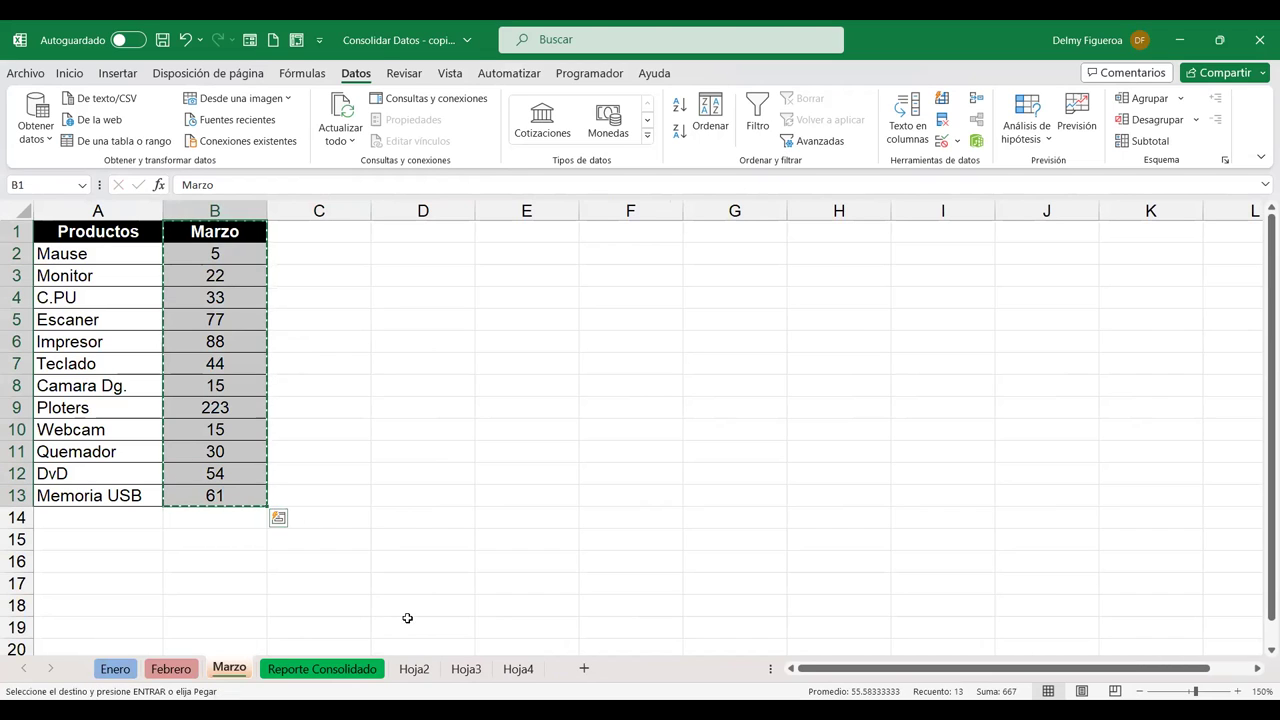
click(525, 669)
click(261, 208)
click(258, 220)
key(ctrl+v)
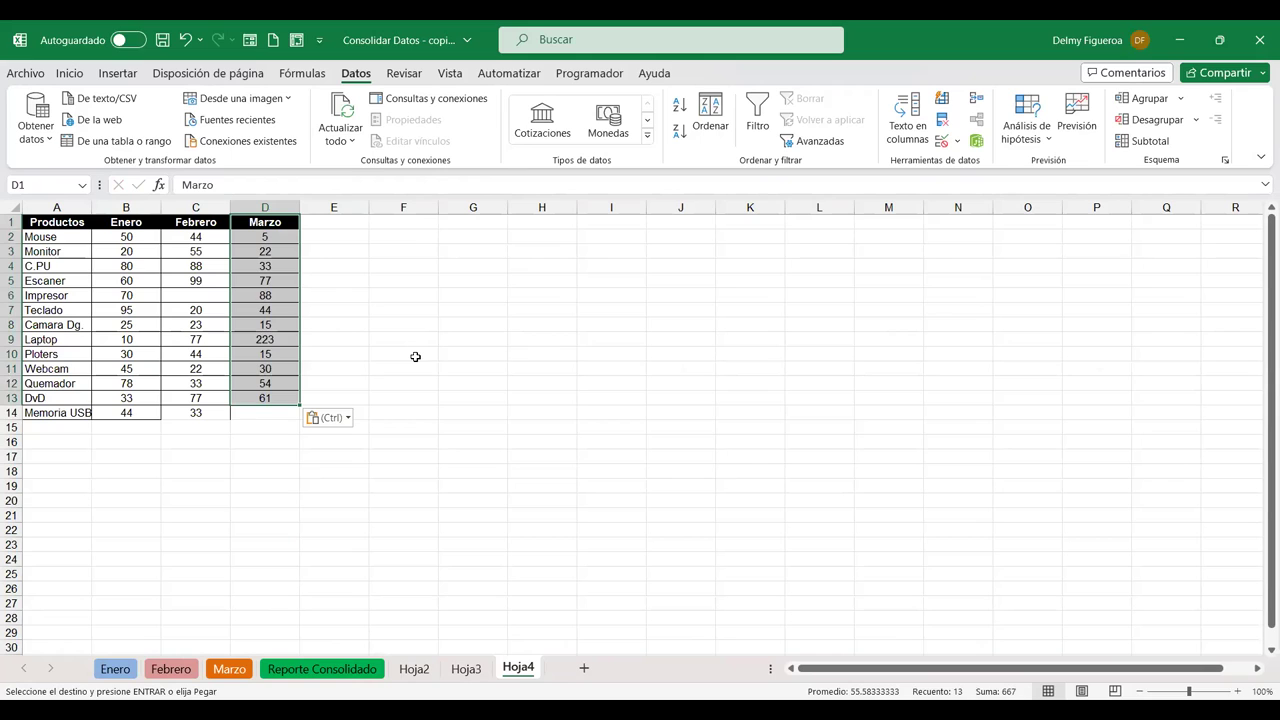
click(278, 415)
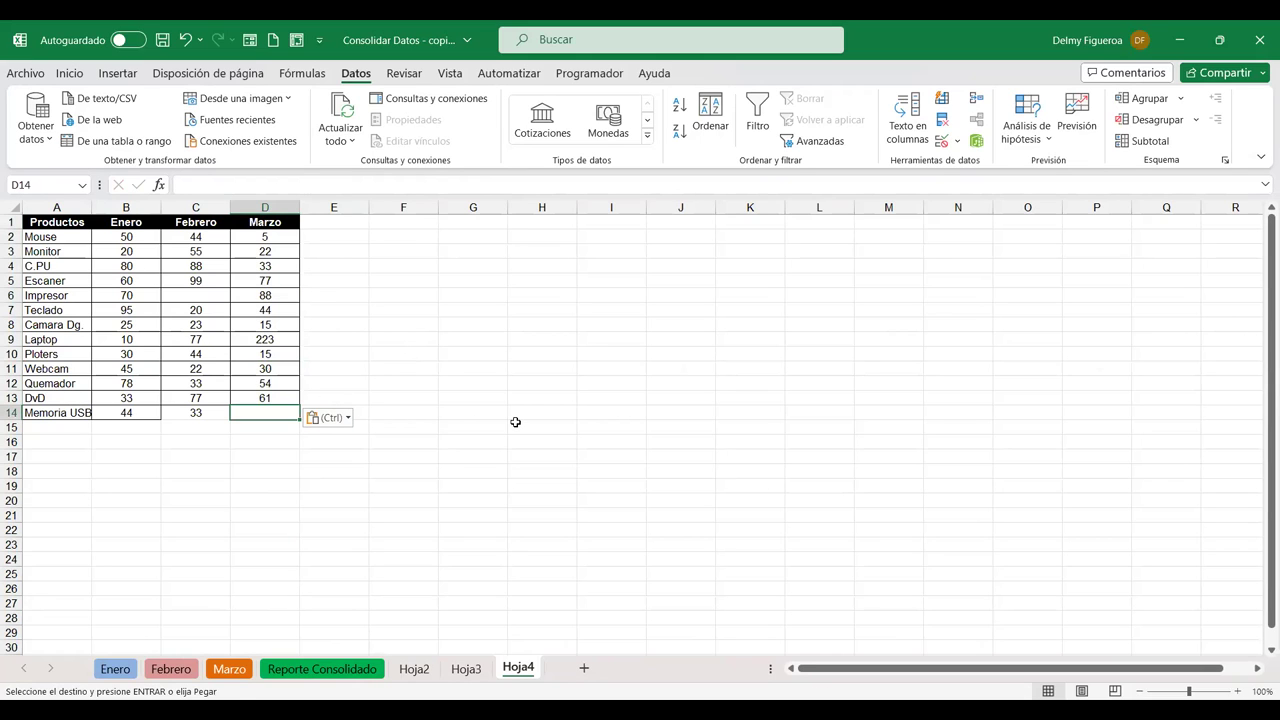
text(77)
key(Tab)
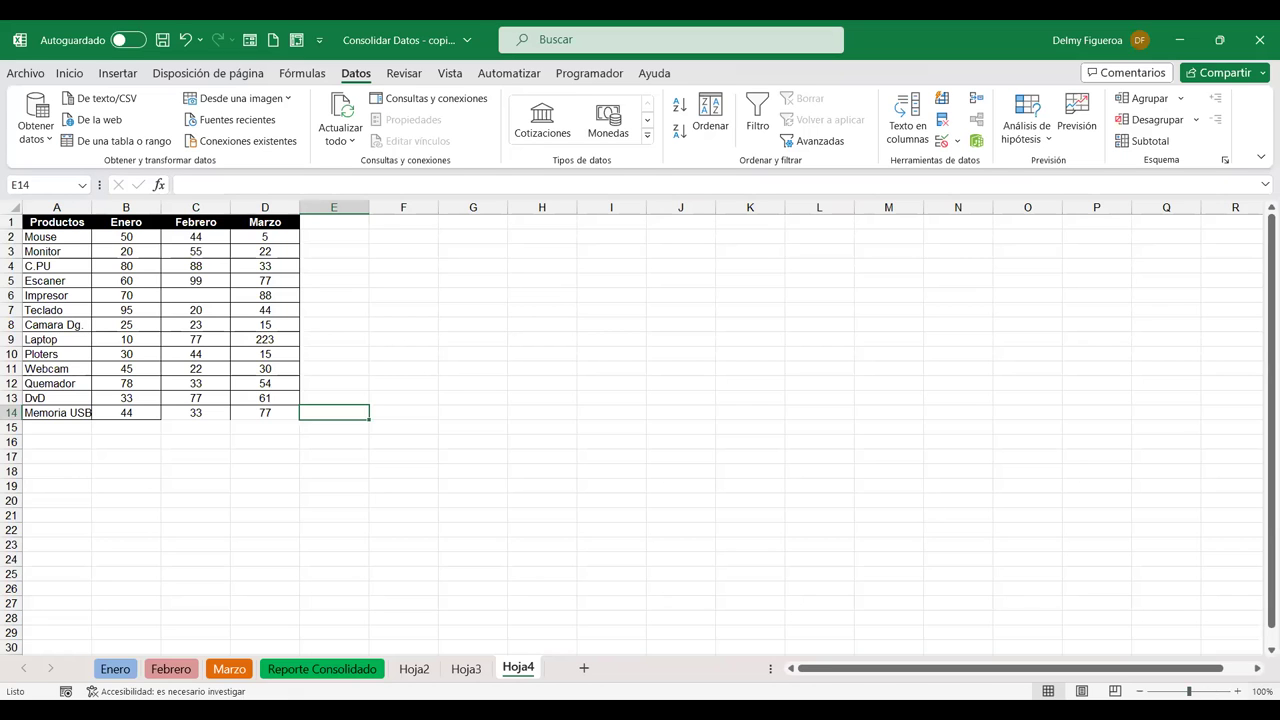
Zoom to 120% and autofit column A to the product names
click(1238, 691)
click(1238, 691)
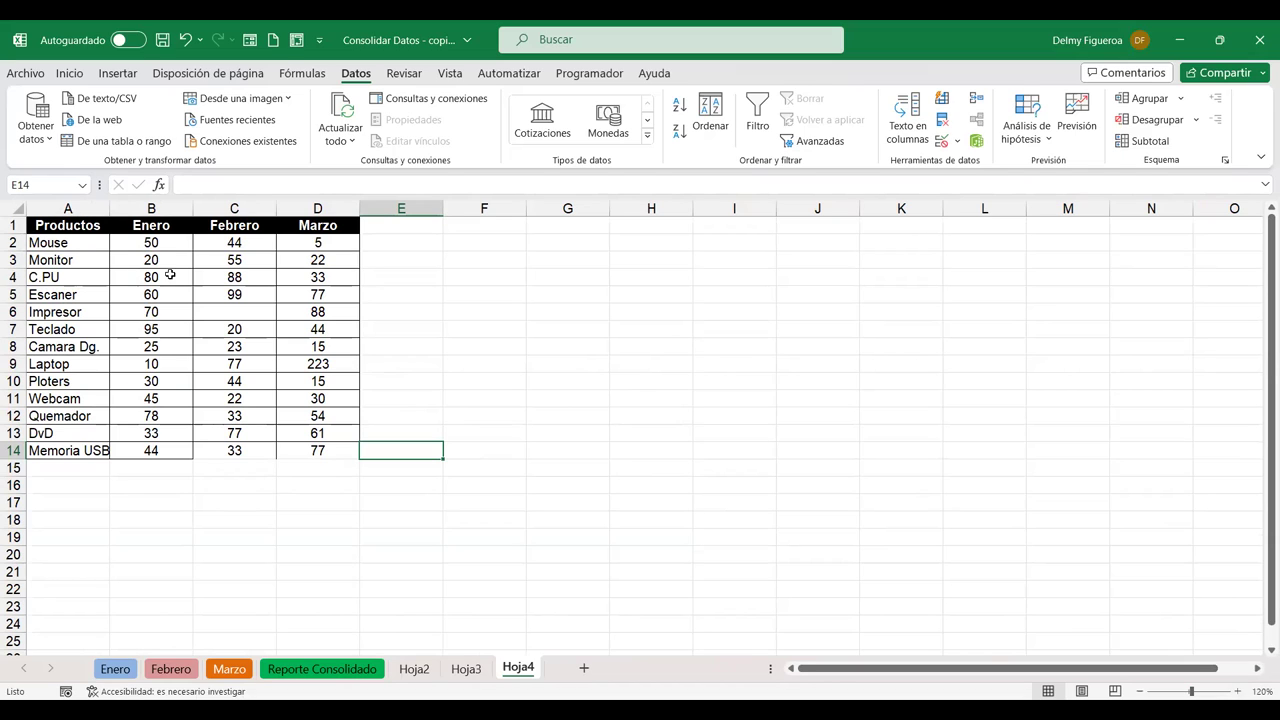
double_click(109, 210)
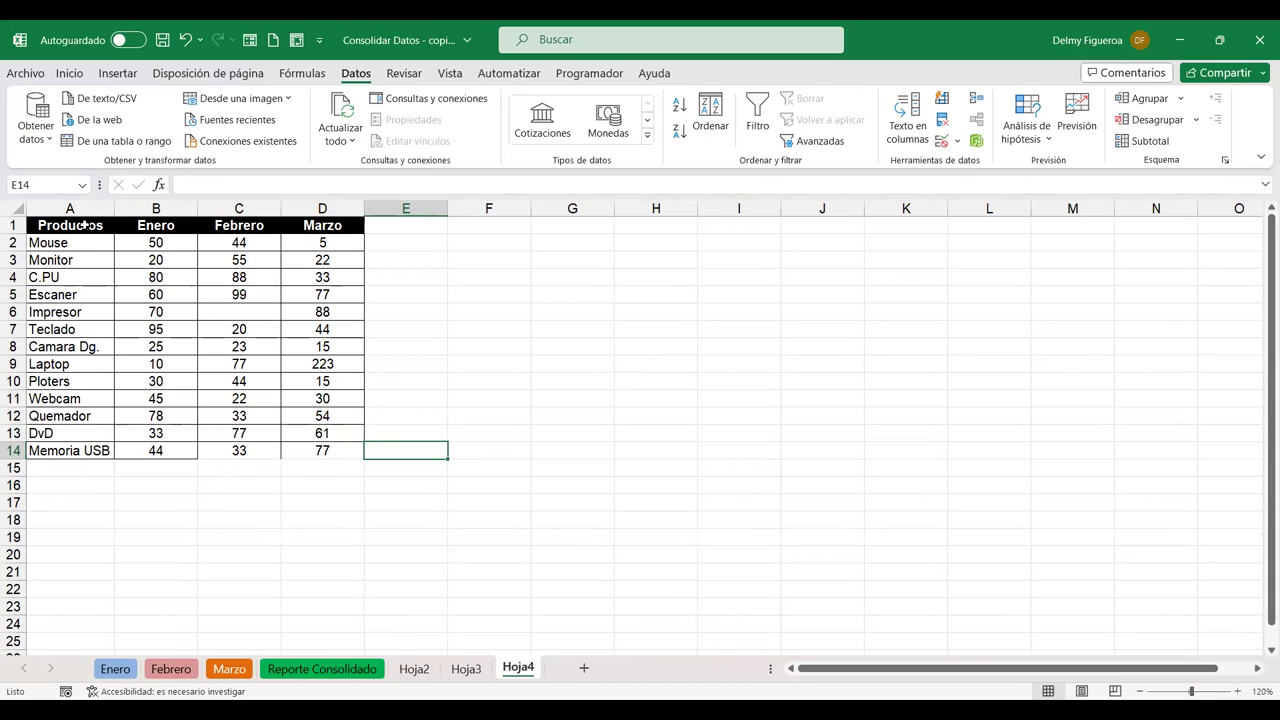
Copy the Productos table A1:D14 and paste a duplicate at F1
drag(73, 226, 343, 450)
key(ctrl+c)
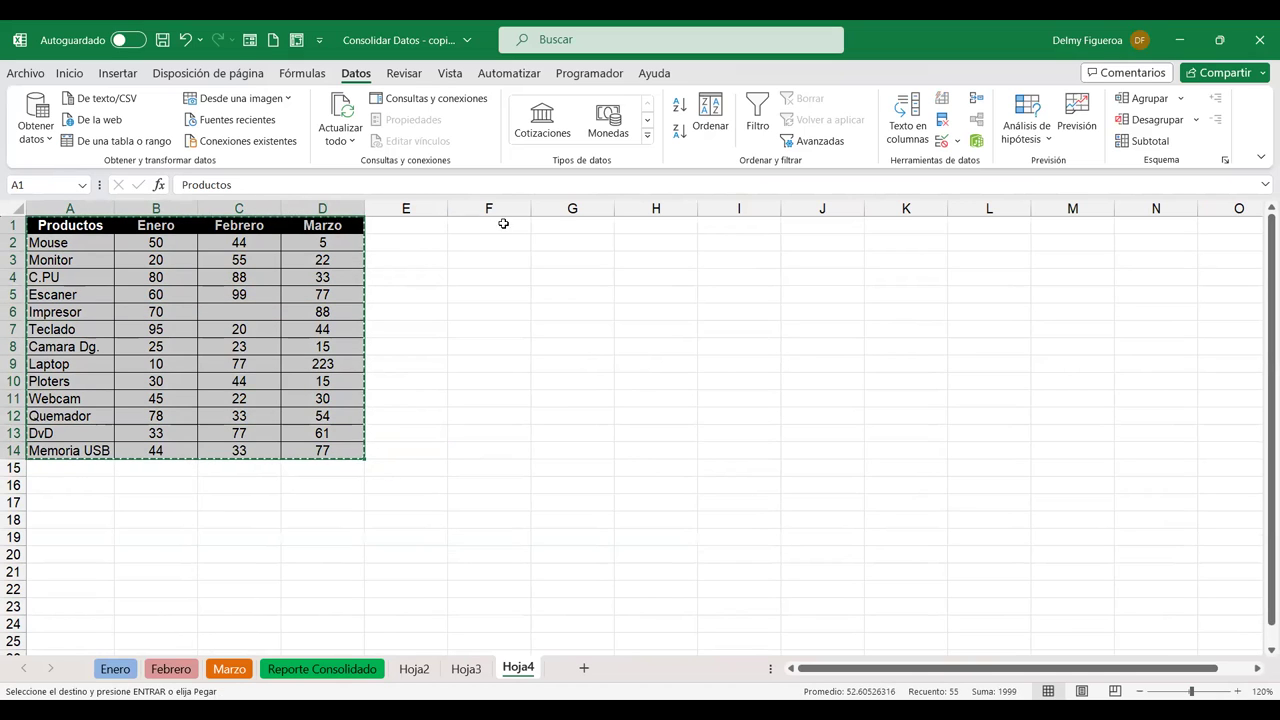
click(505, 225)
key(ctrl+v)
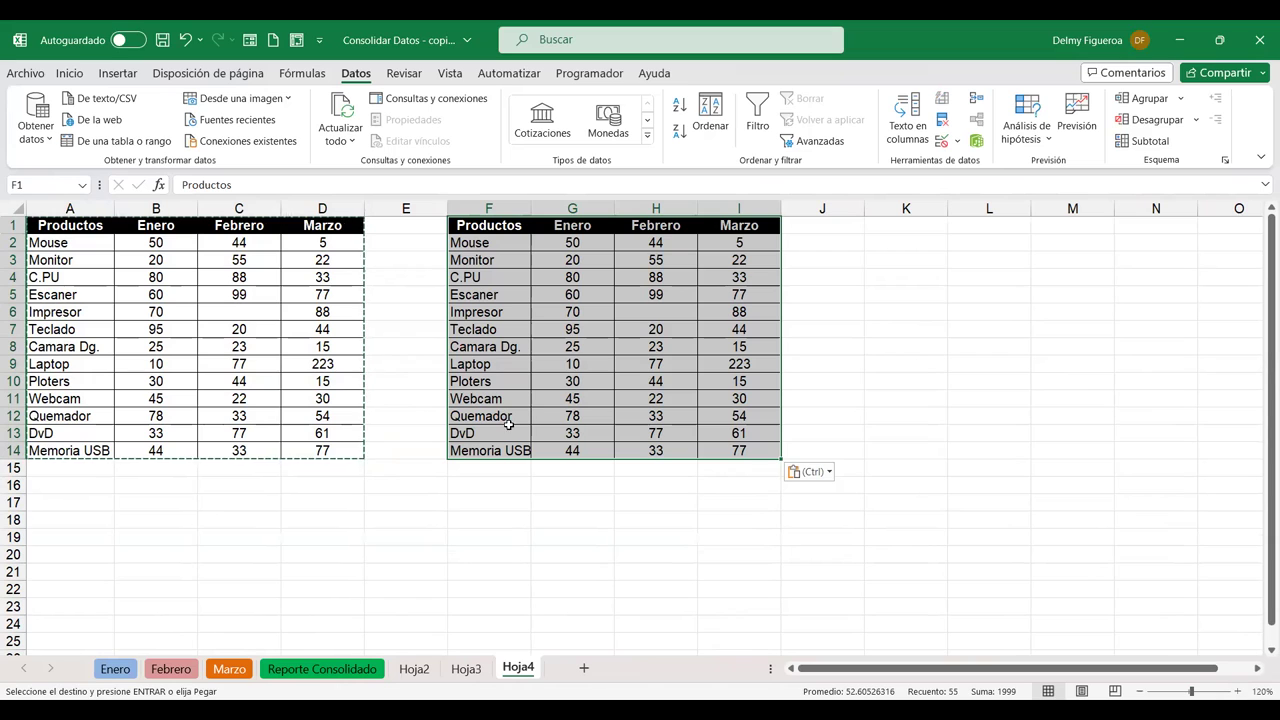
key(F2)
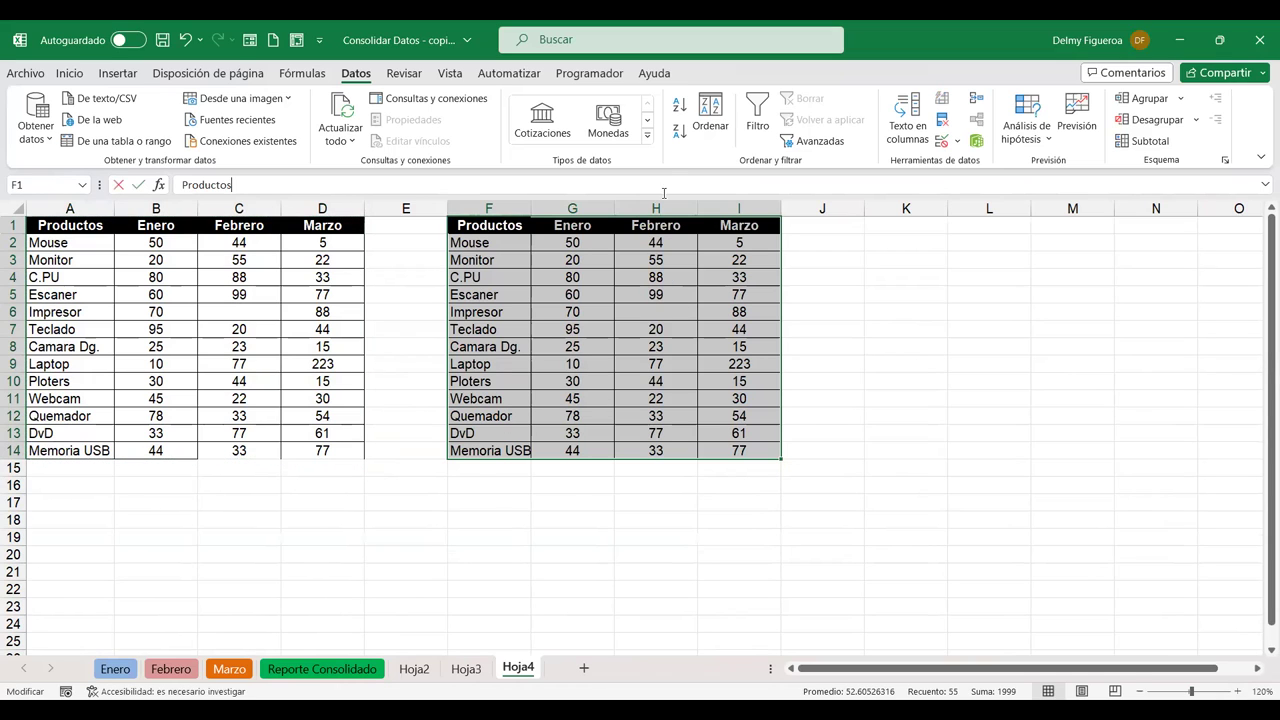
Move the copy's Febrero column after Marzo, delete empty column H, and add Hoja5
click(654, 203)
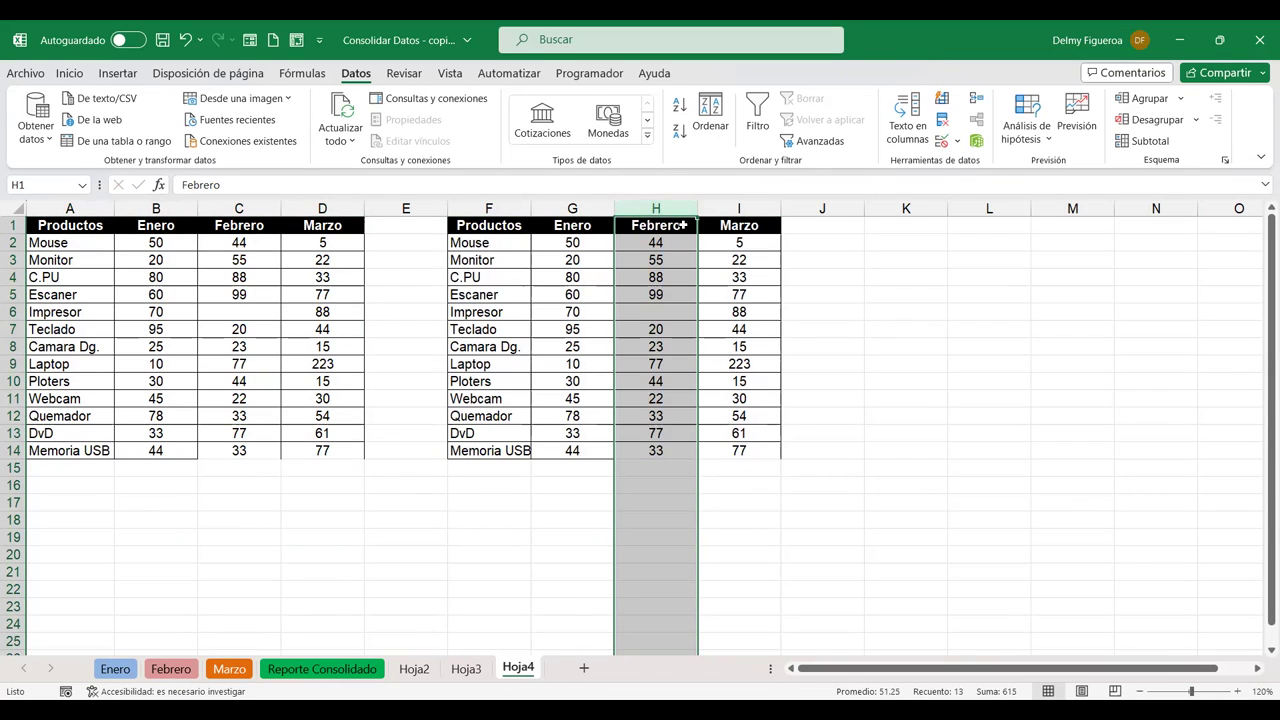
drag(697, 236, 771, 243)
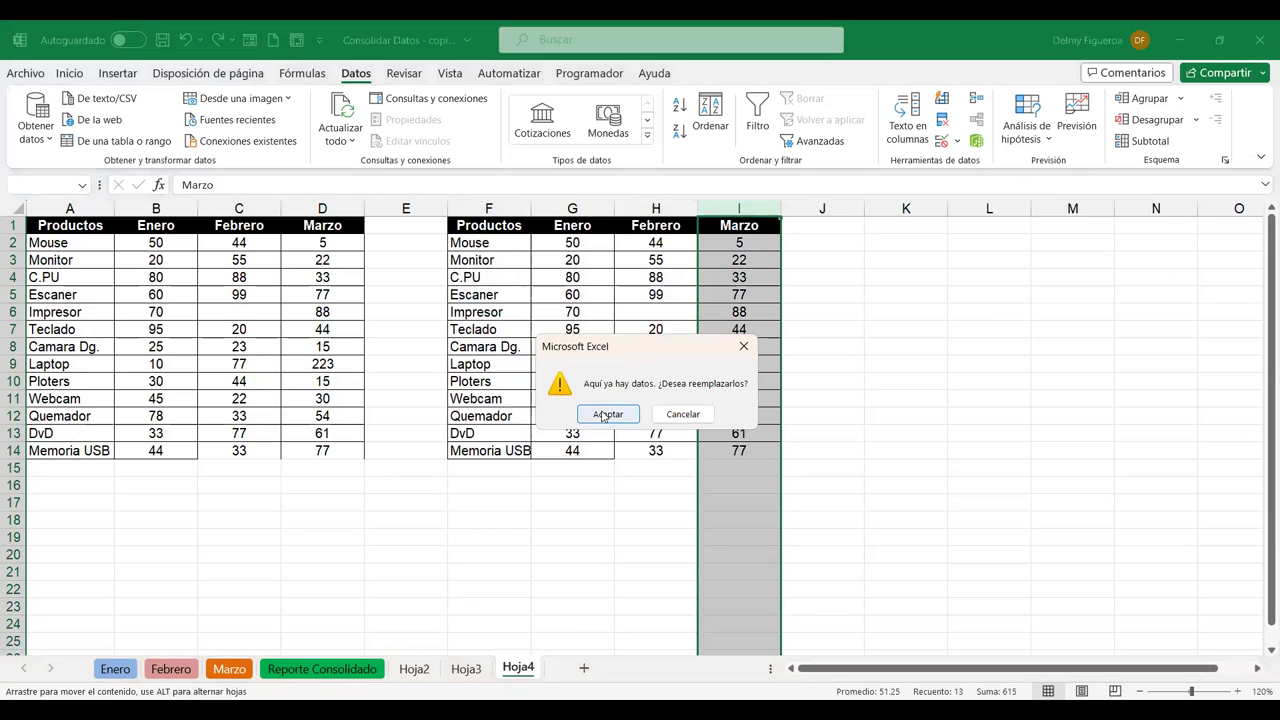
click(600, 416)
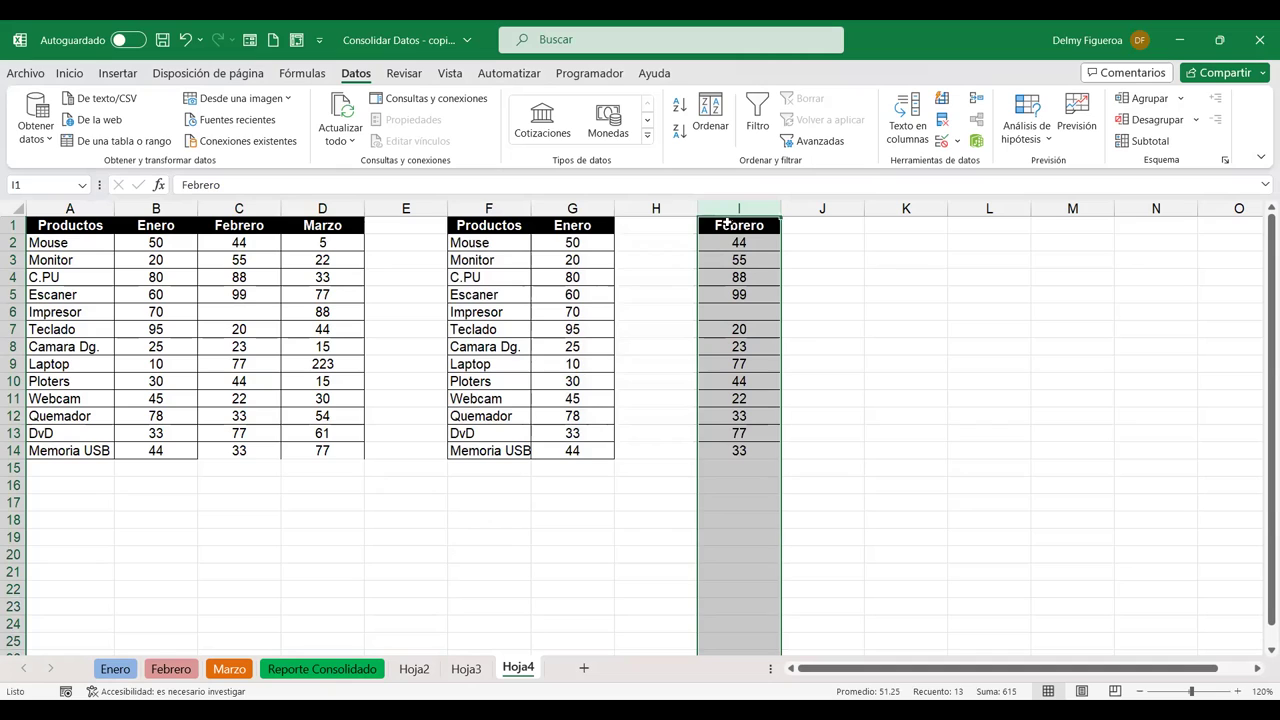
key(ctrl+z)
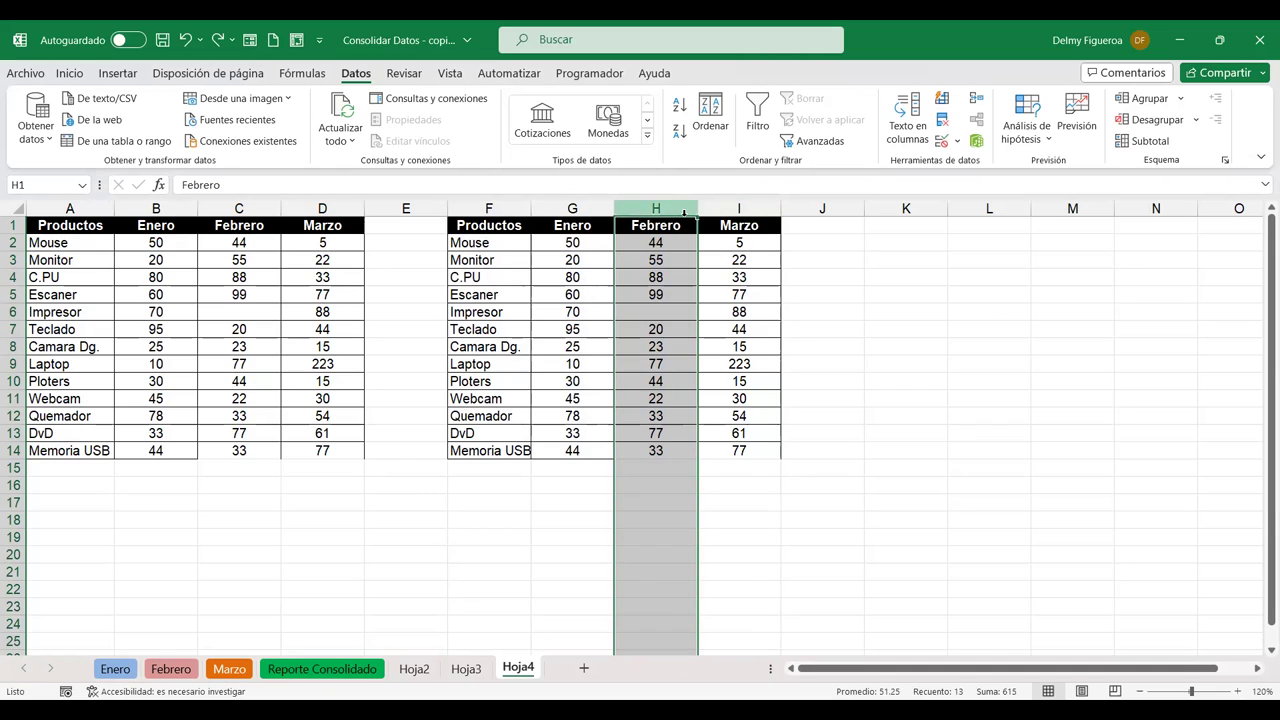
mouse_move(680, 218)
mouse_down()
mouse_move(764, 217)
mouse_move(760, 232)
mouse_up()
click(656, 243)
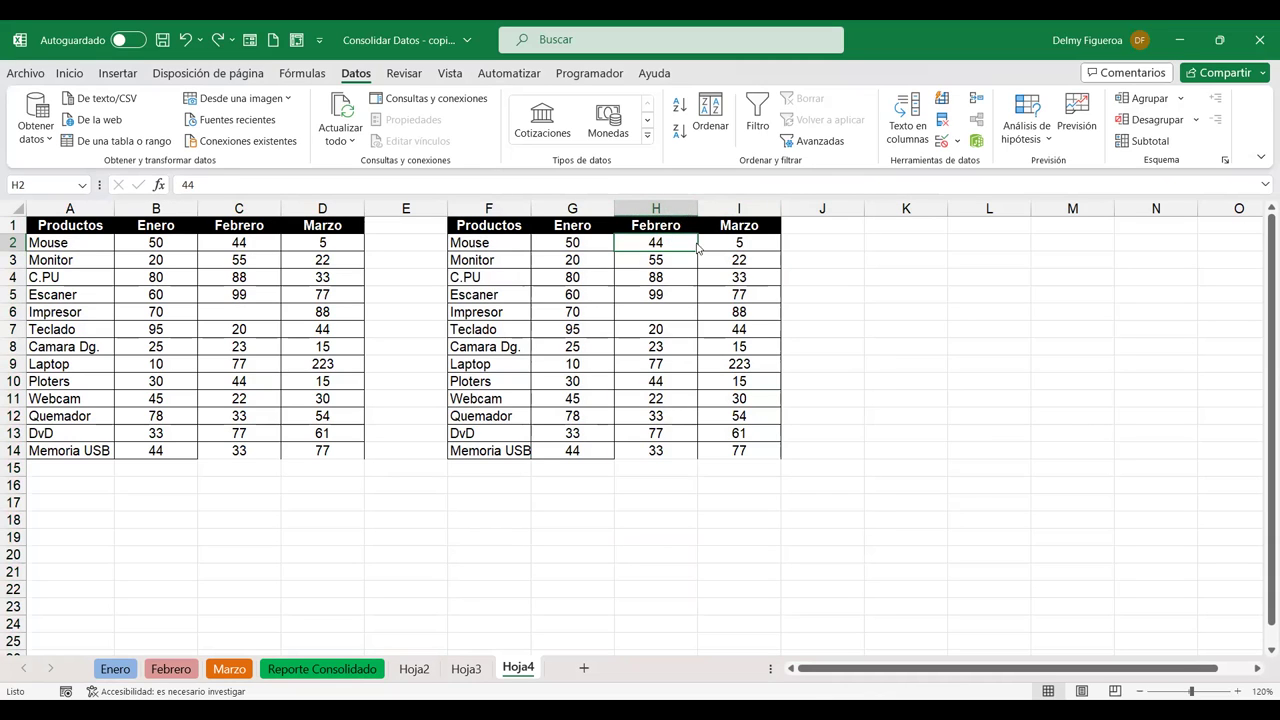
click(680, 208)
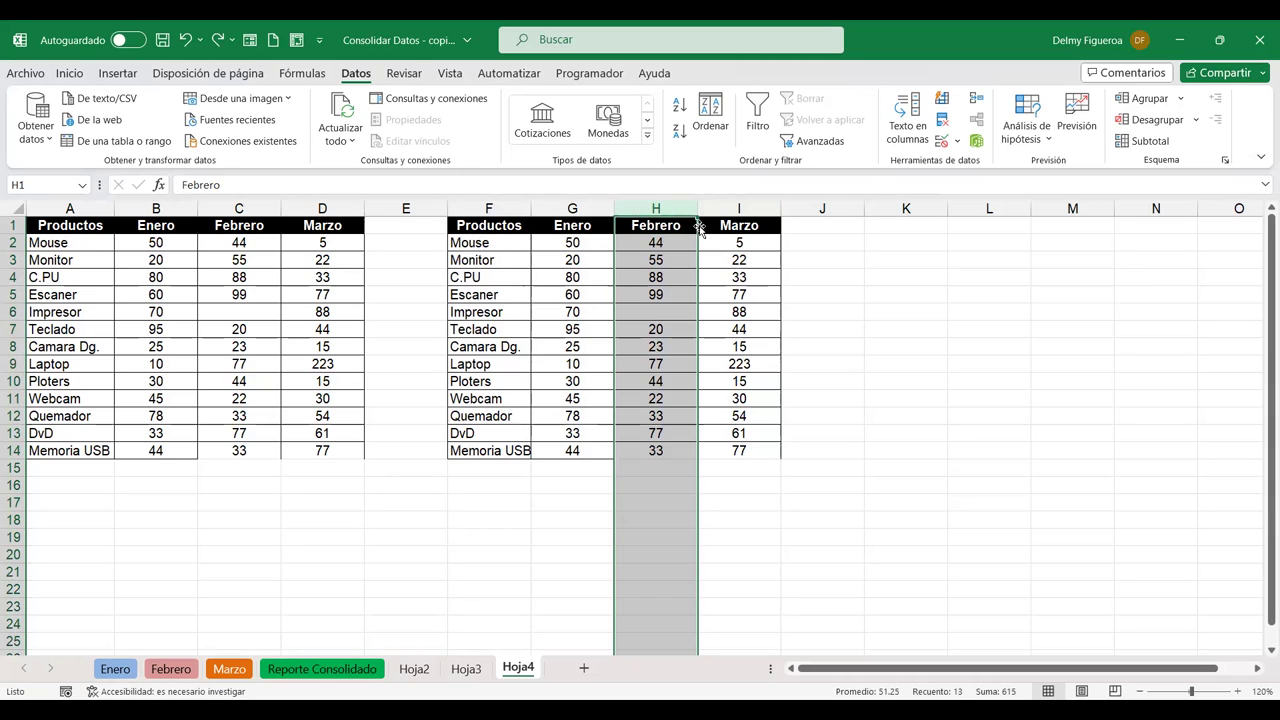
drag(697, 230, 872, 226)
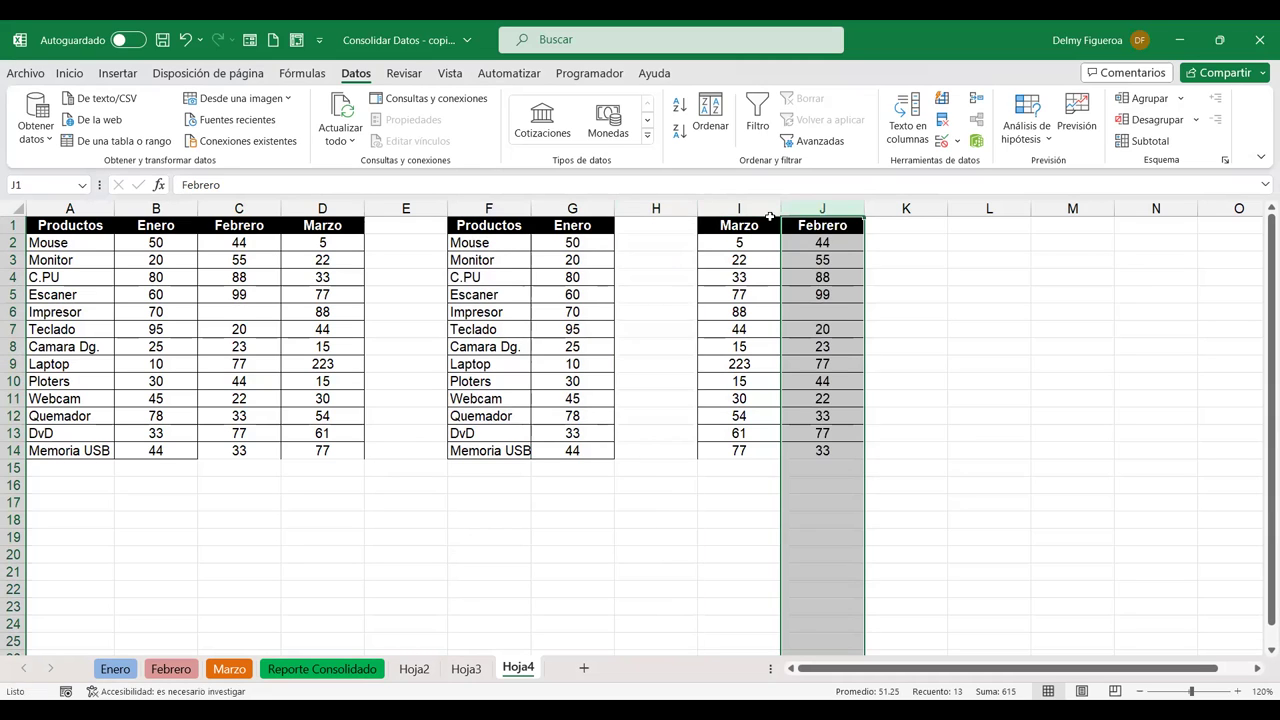
right_click(677, 405)
click(710, 397)
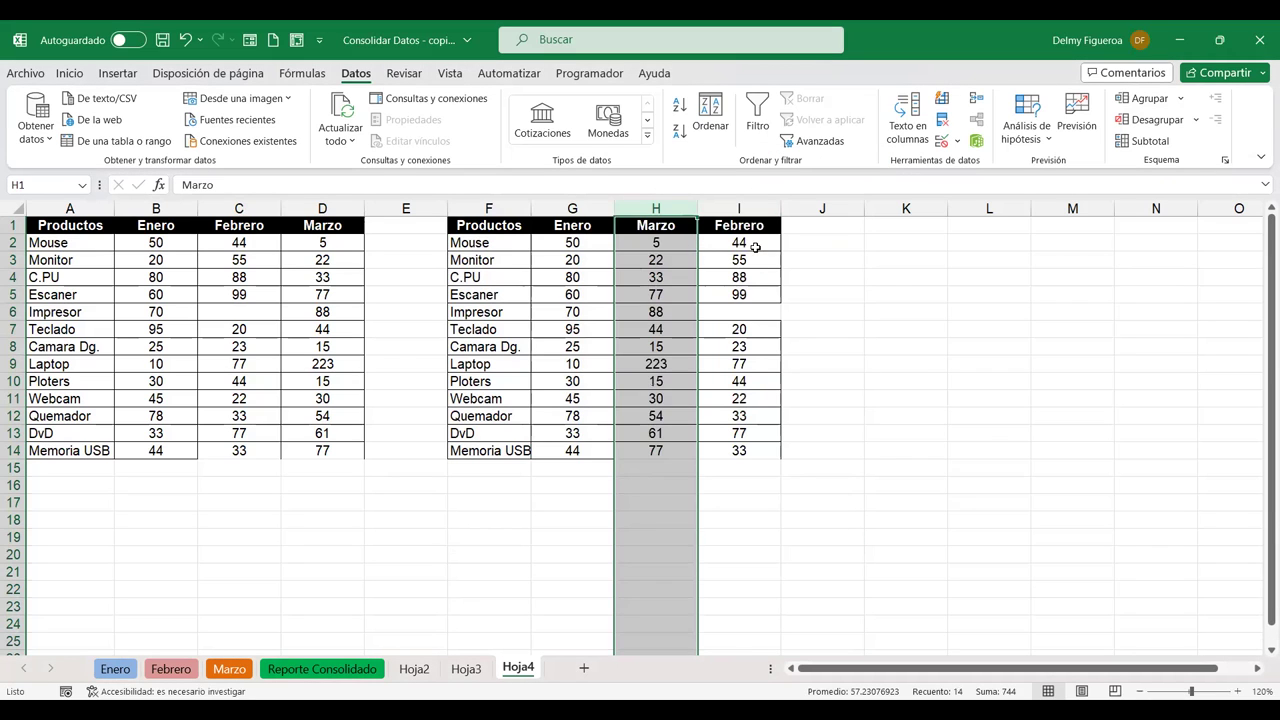
click(752, 250)
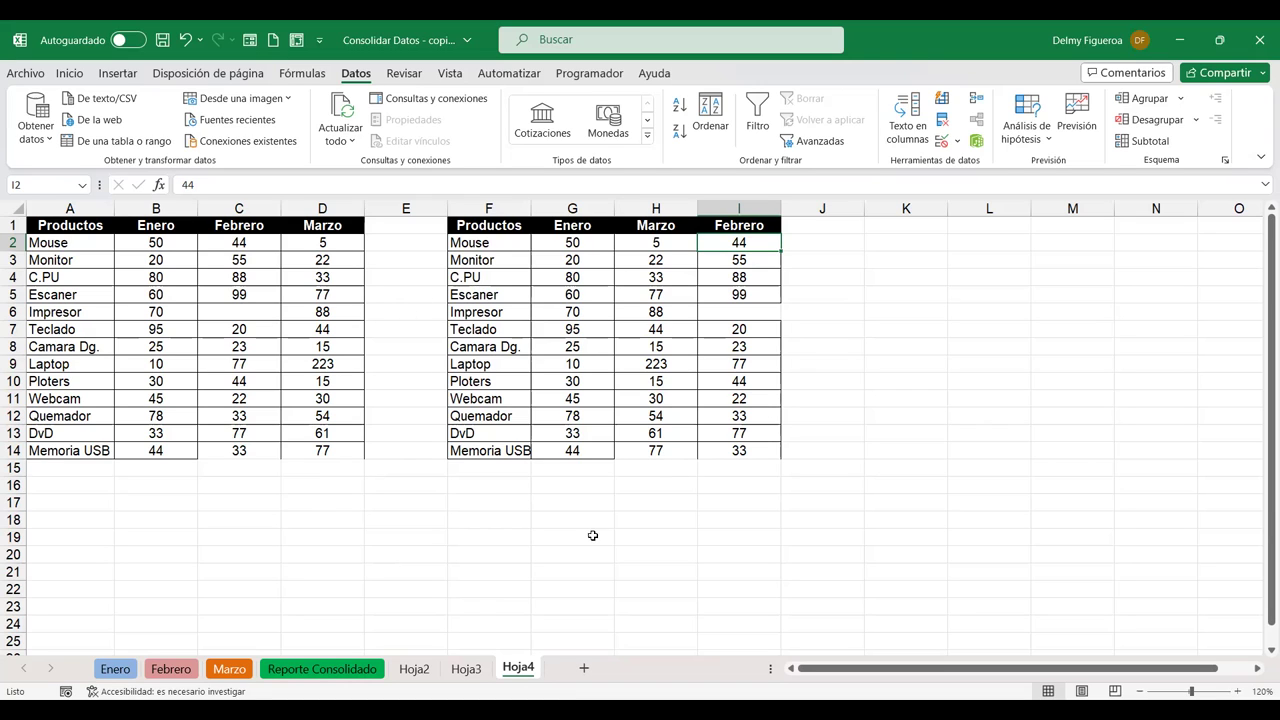
click(585, 668)
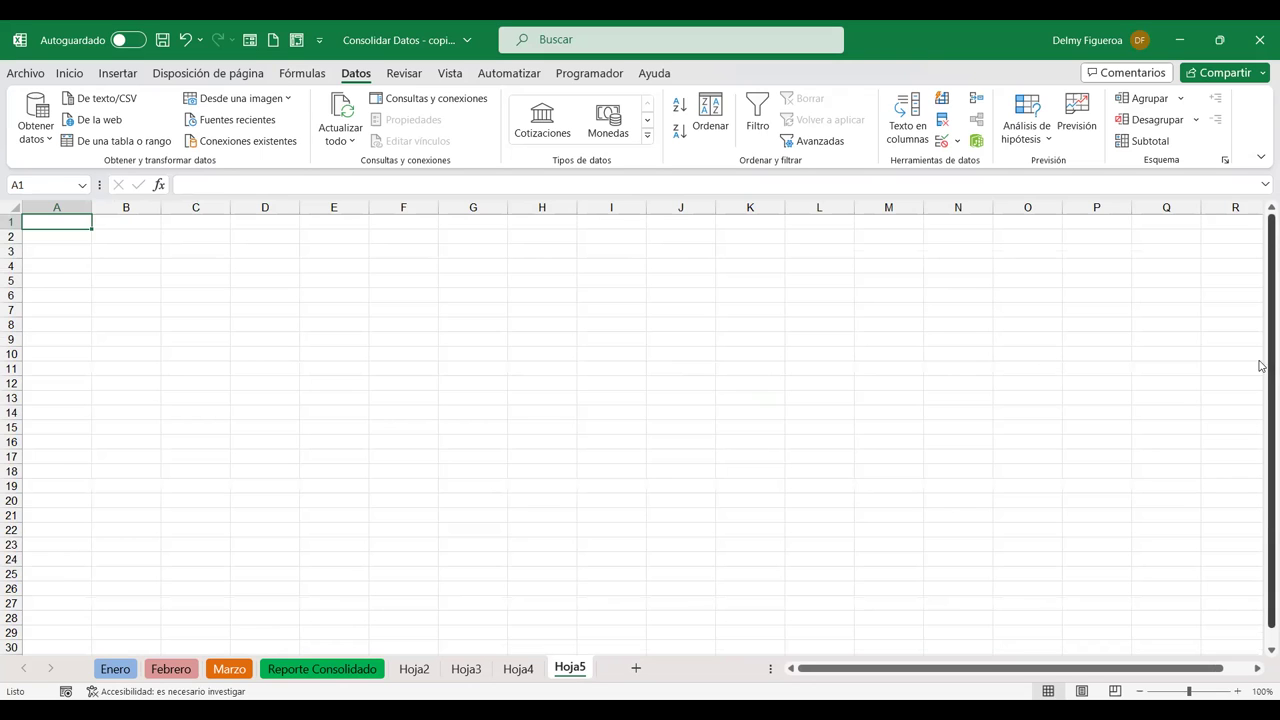
Start a Consolidar on Hoja5 with Hoja4 A1:D14 as the first reference
click(1237, 691)
click(1237, 691)
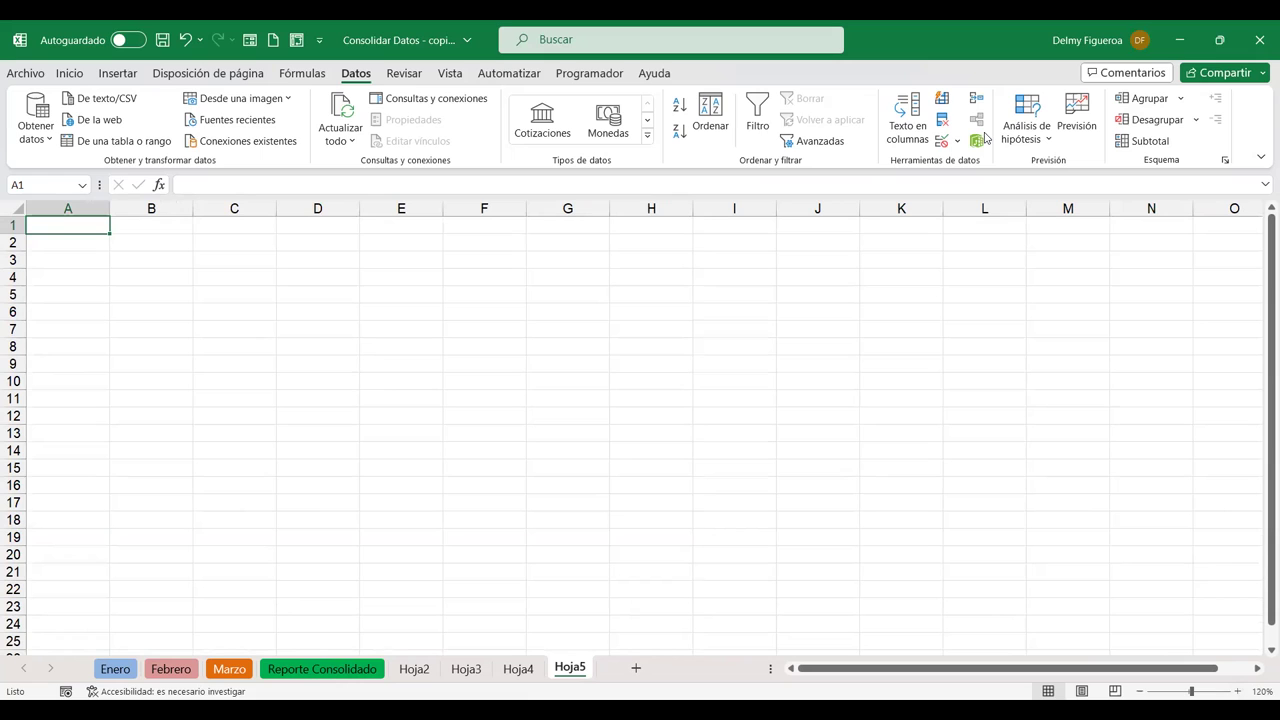
click(522, 672)
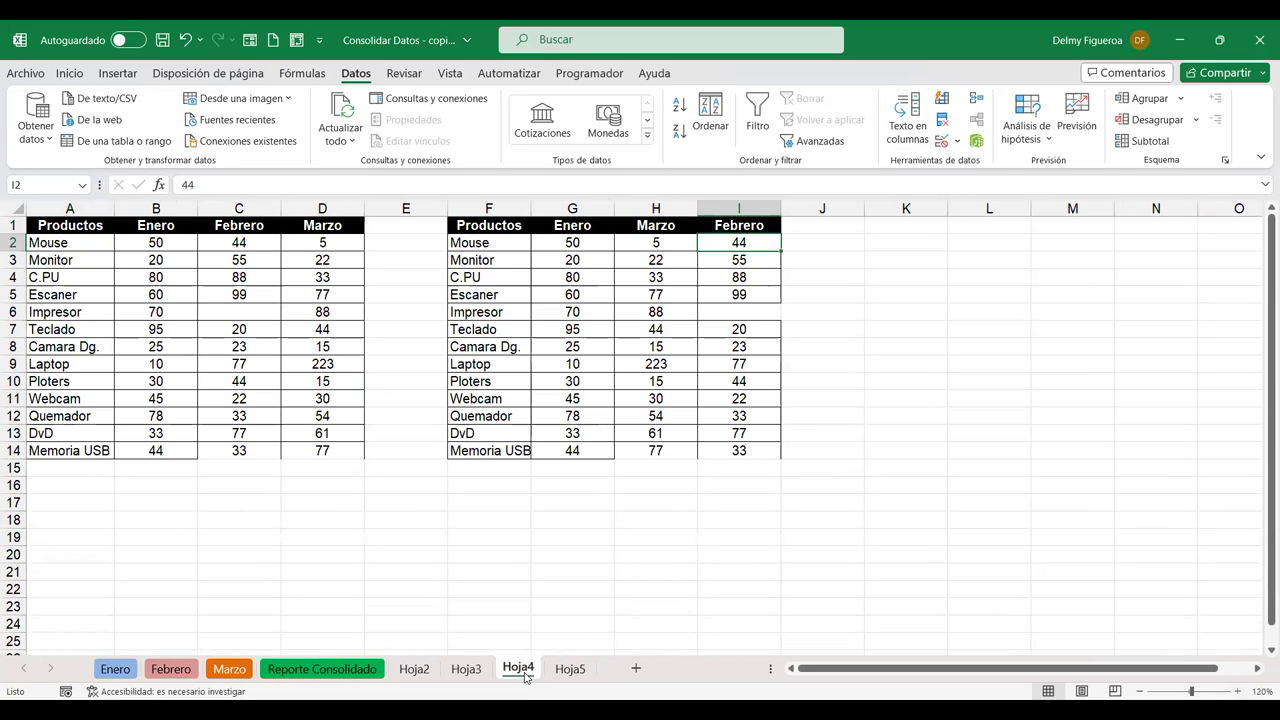
click(571, 670)
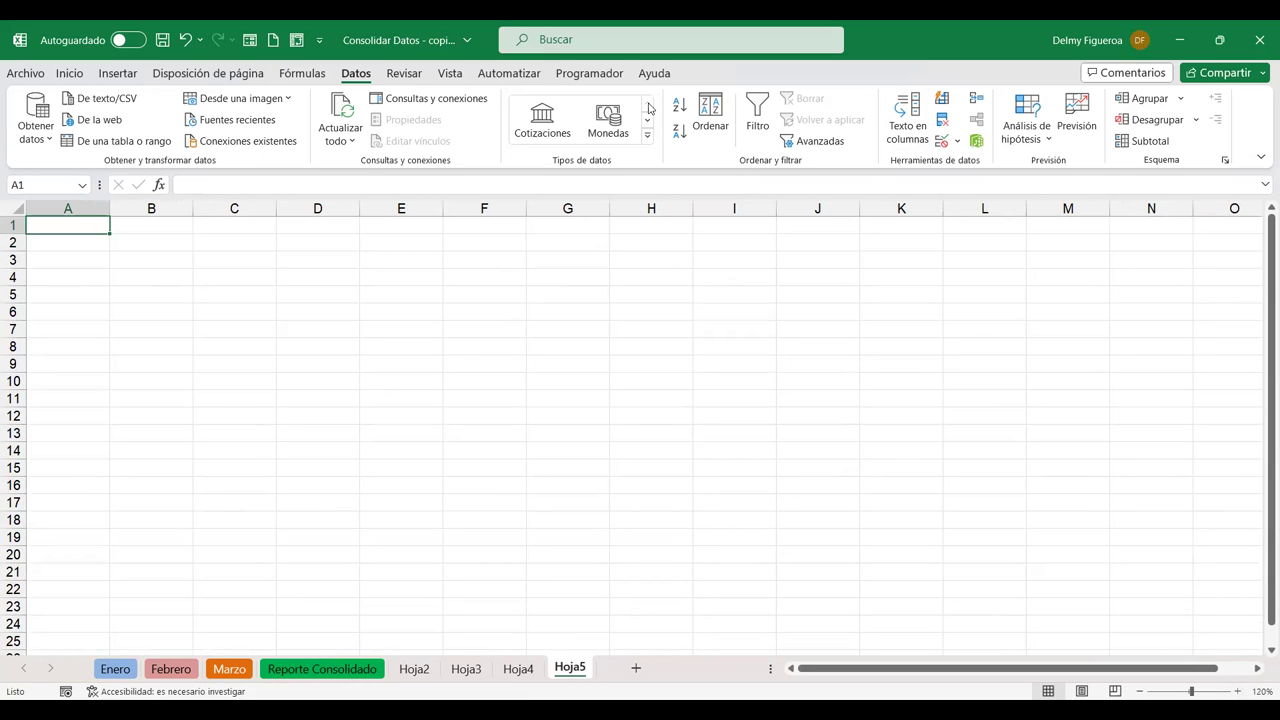
click(976, 102)
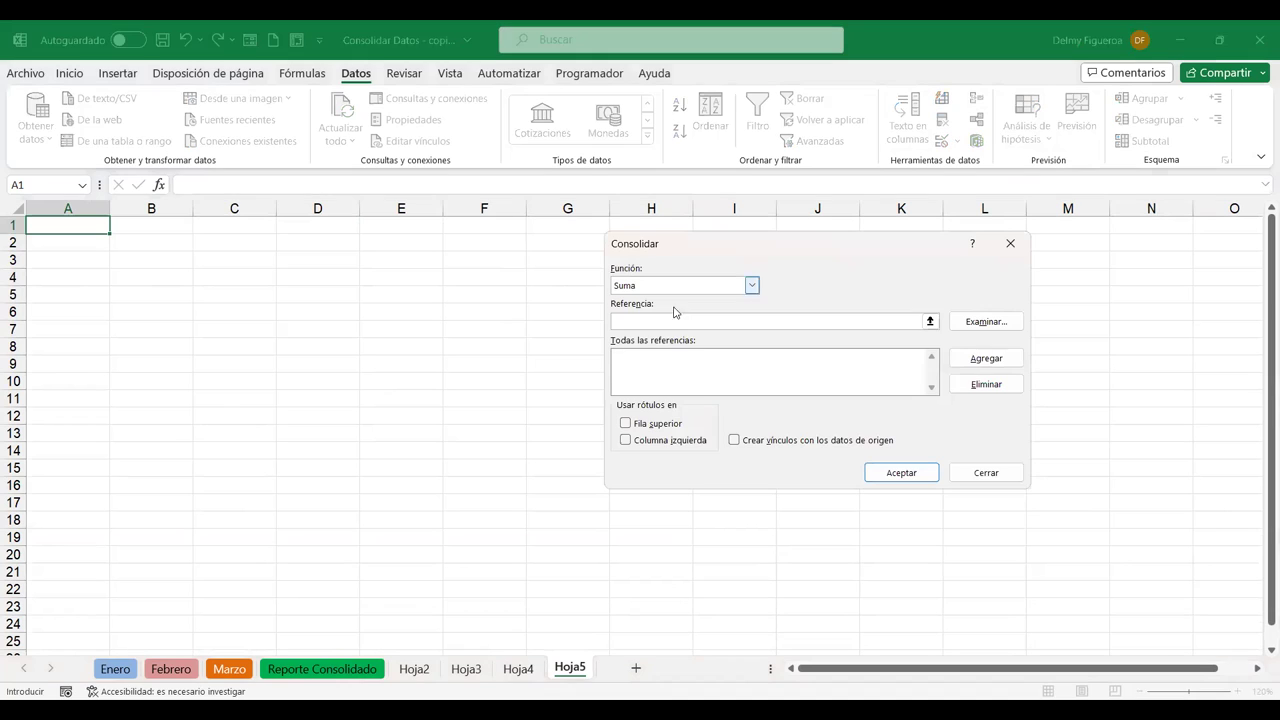
click(518, 668)
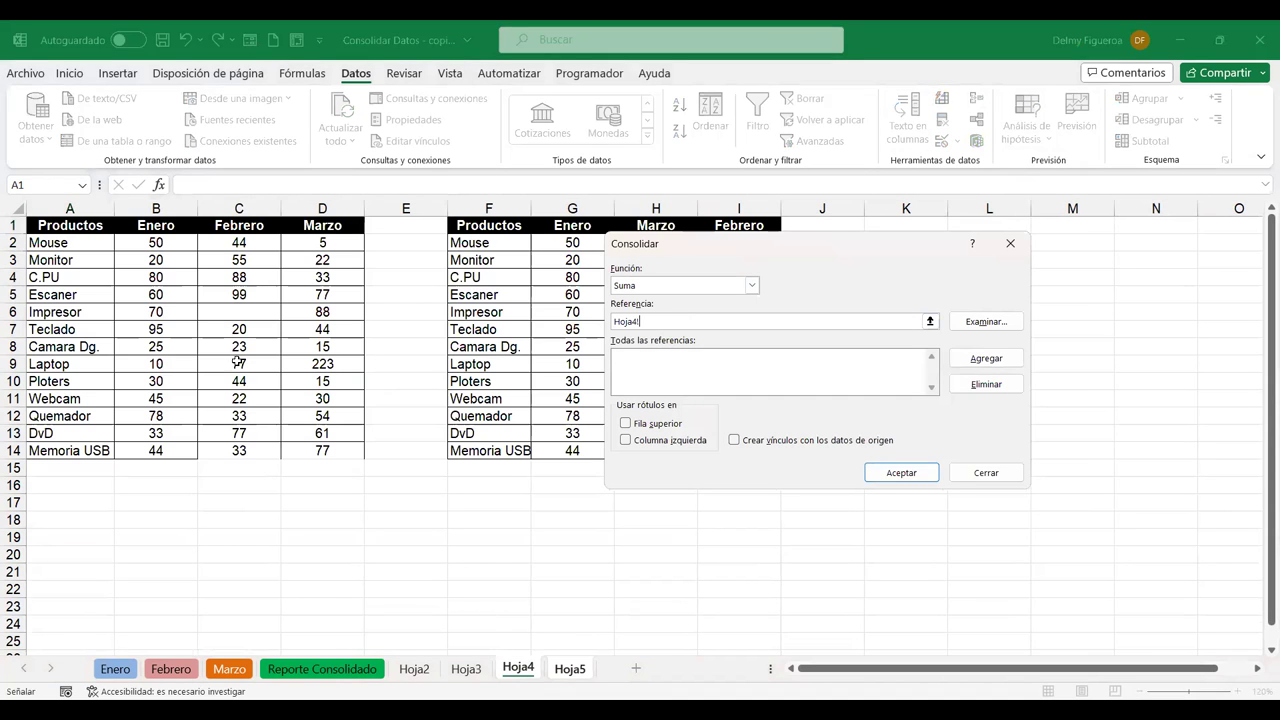
click(52, 226)
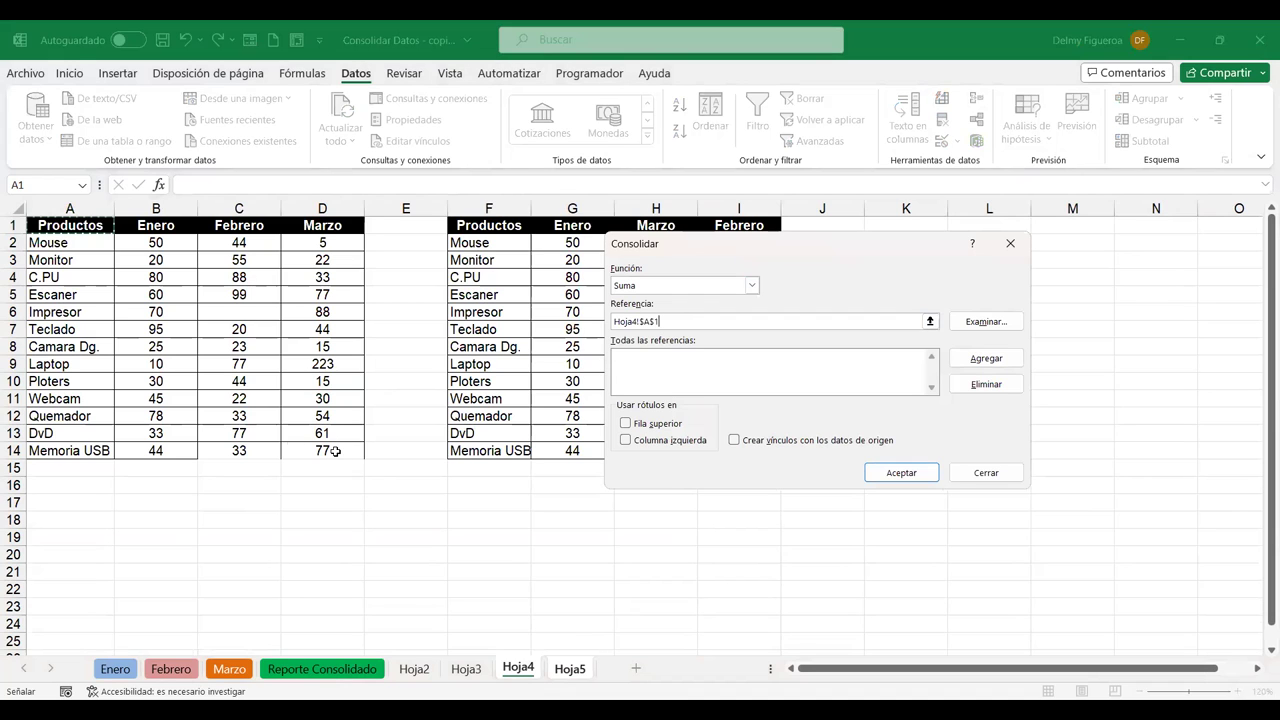
shift+click(293, 443)
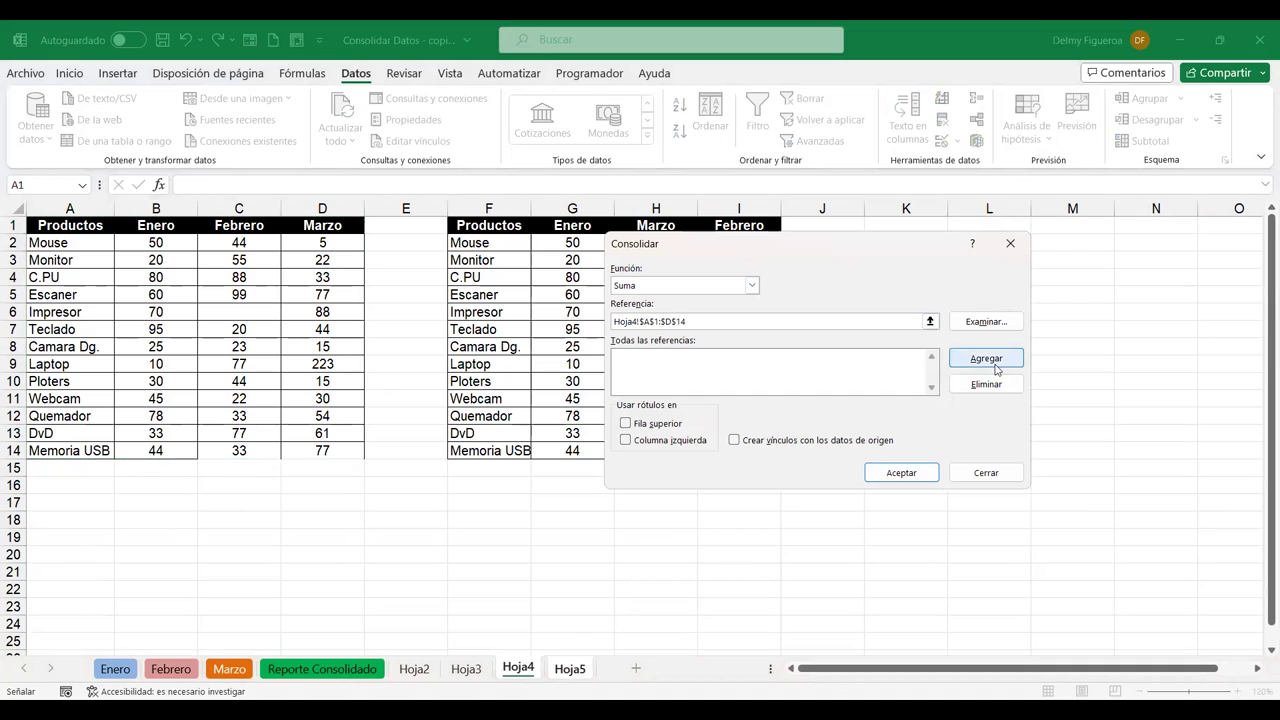
click(985, 360)
Add F1:I14, use top-row and left-column labels with source links, and consolidate
click(518, 229)
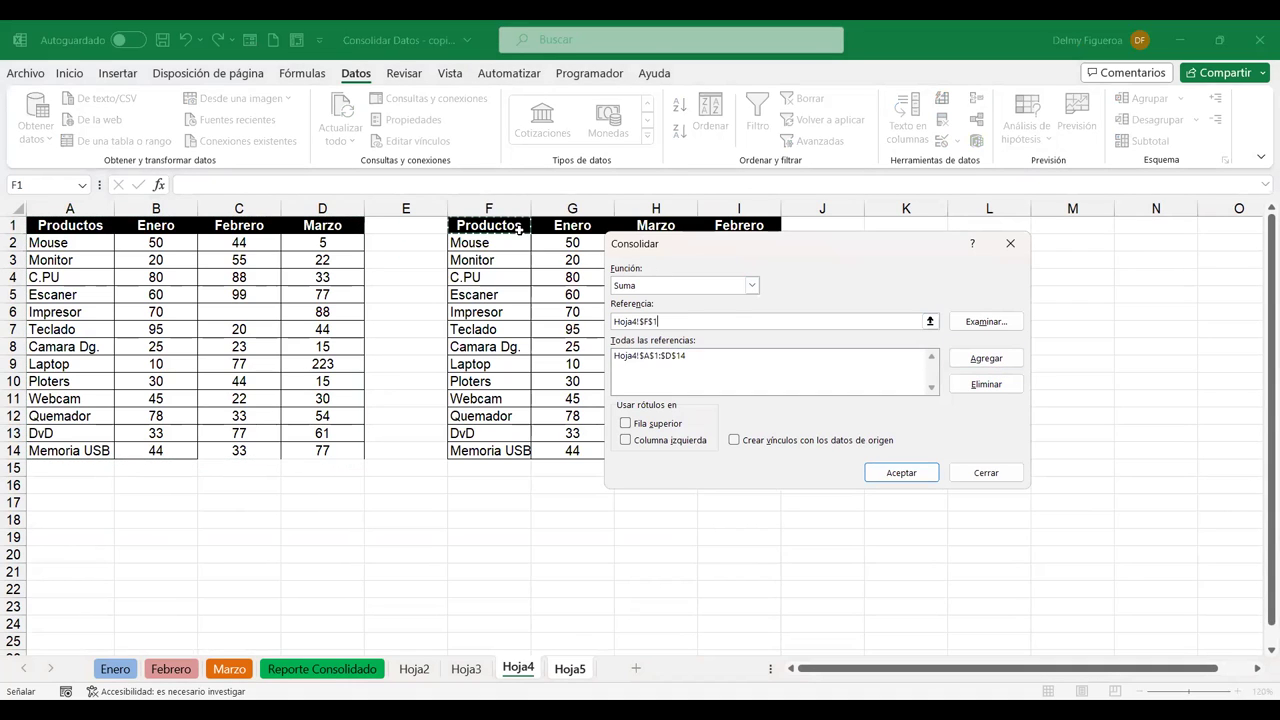
key(ctrl+shift+End)
click(1003, 358)
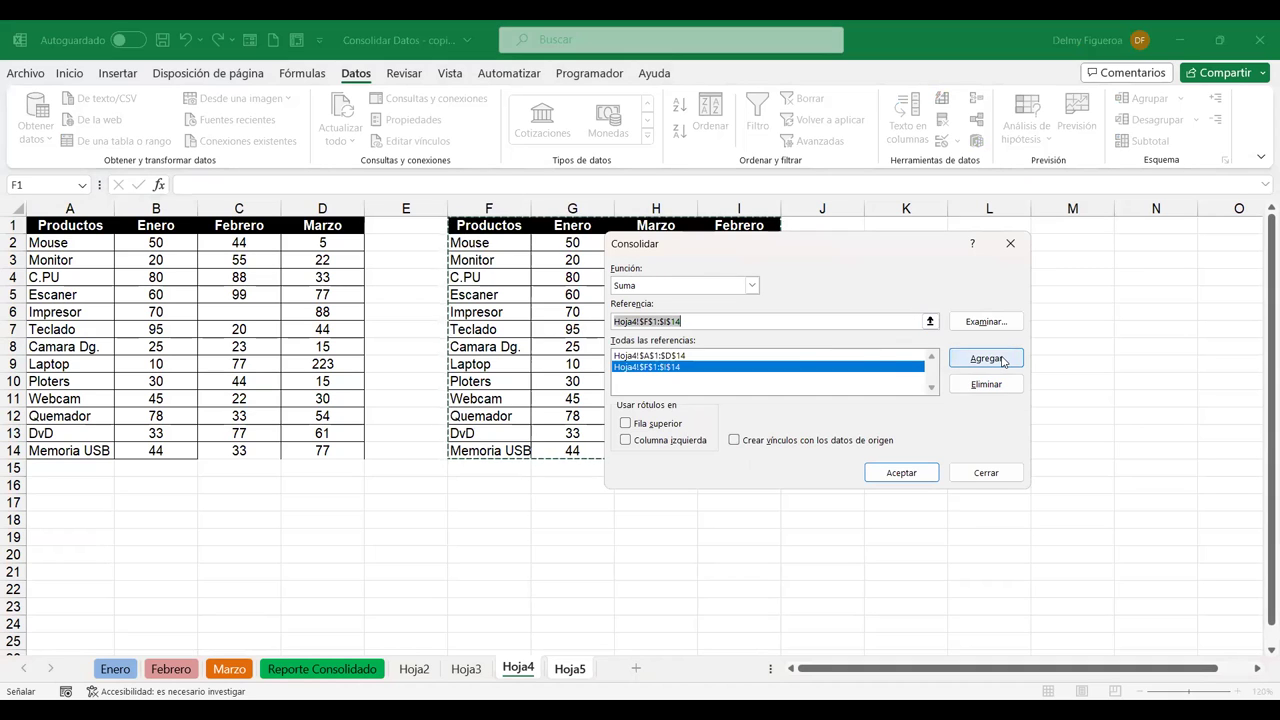
click(625, 423)
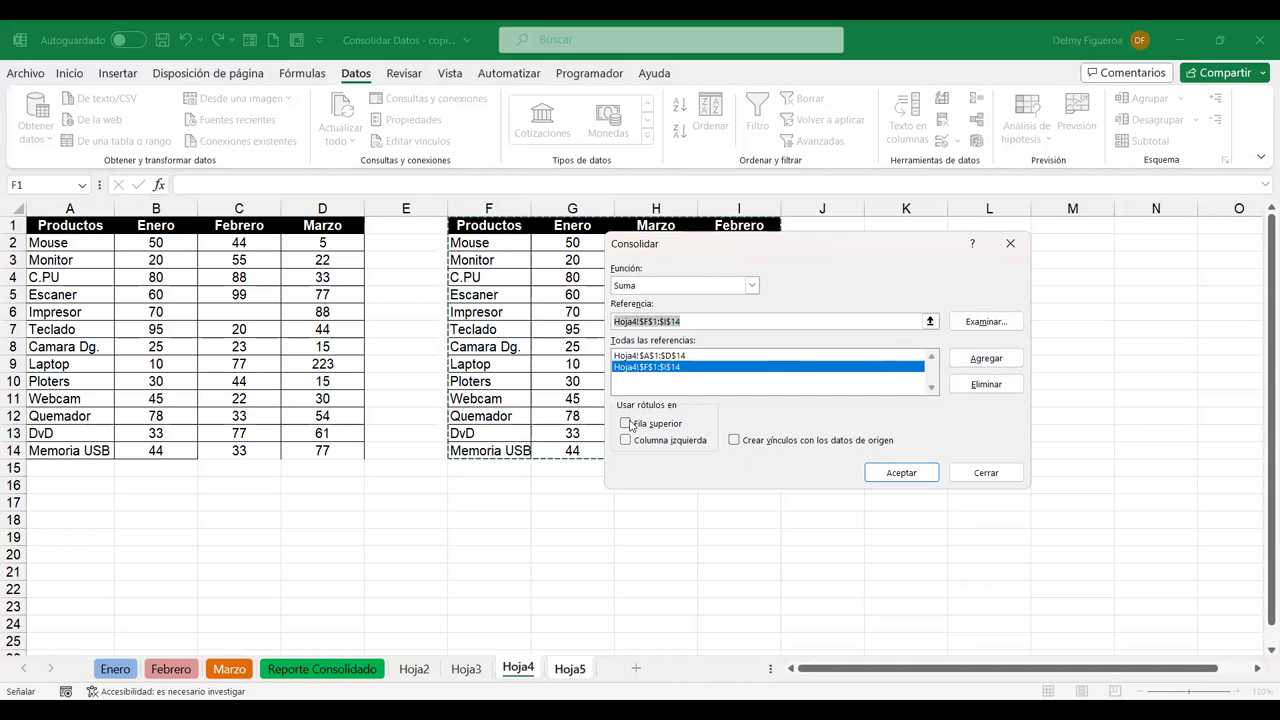
click(625, 440)
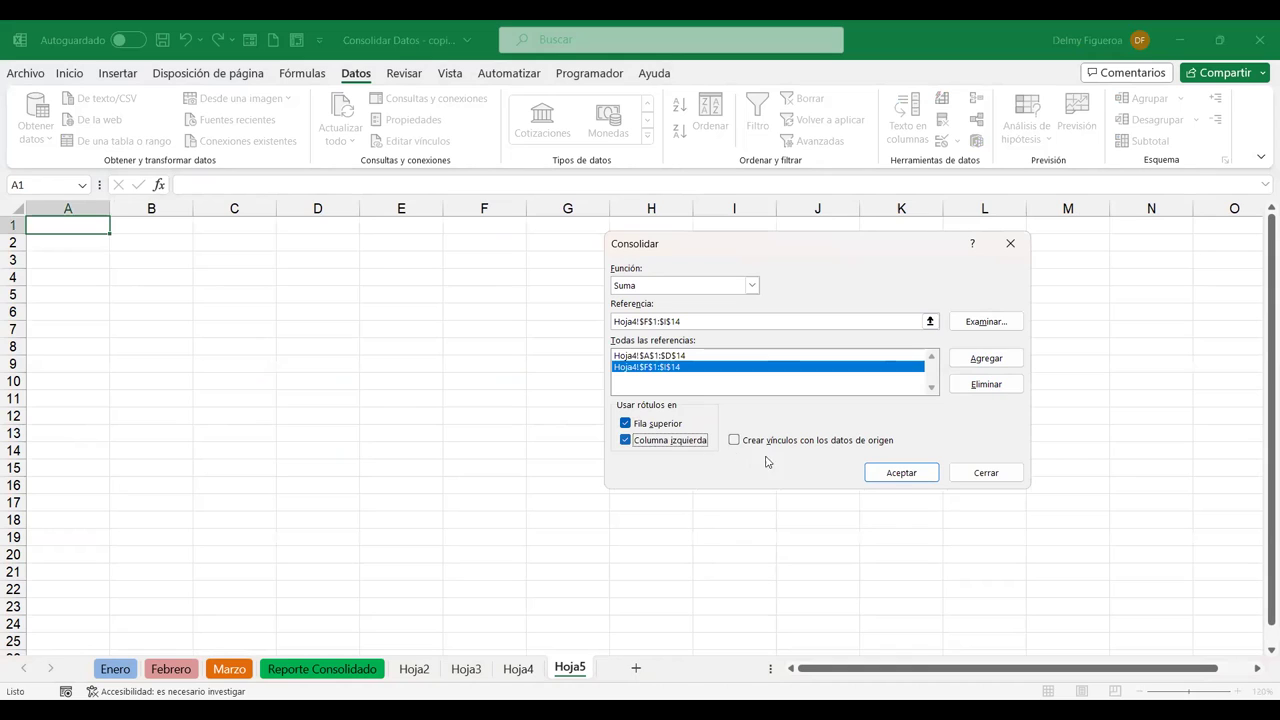
click(734, 440)
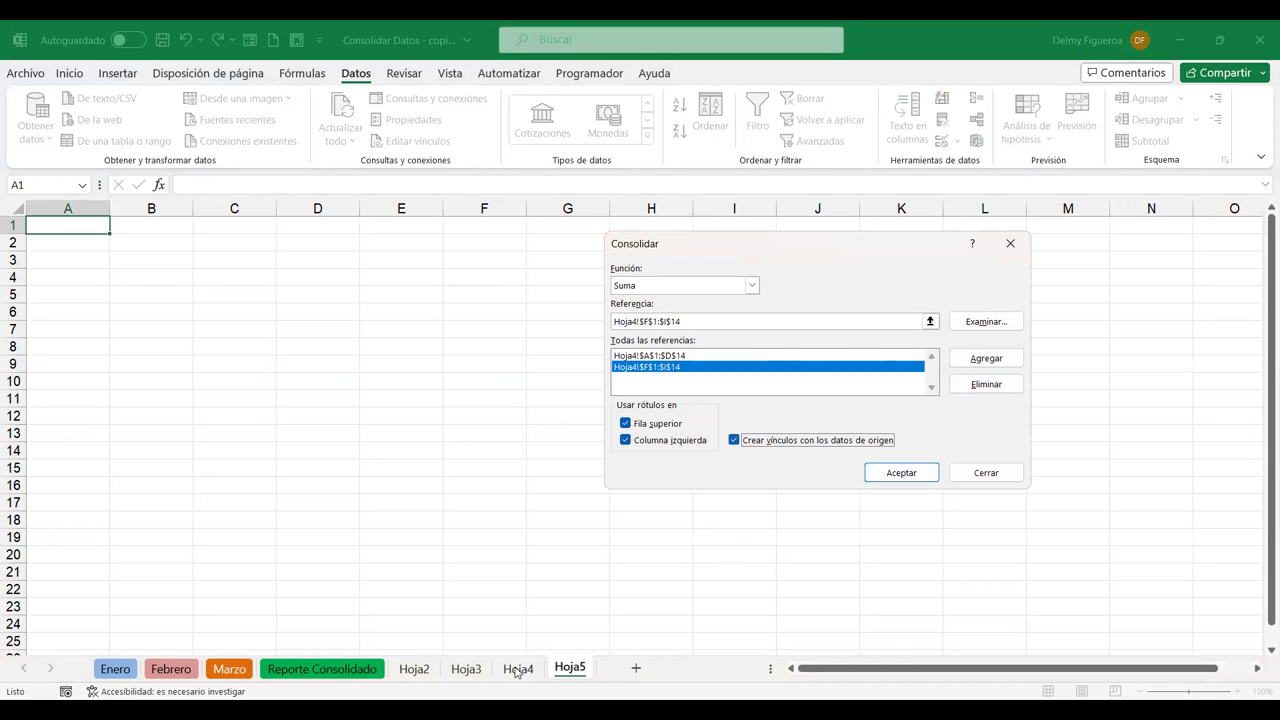
click(898, 480)
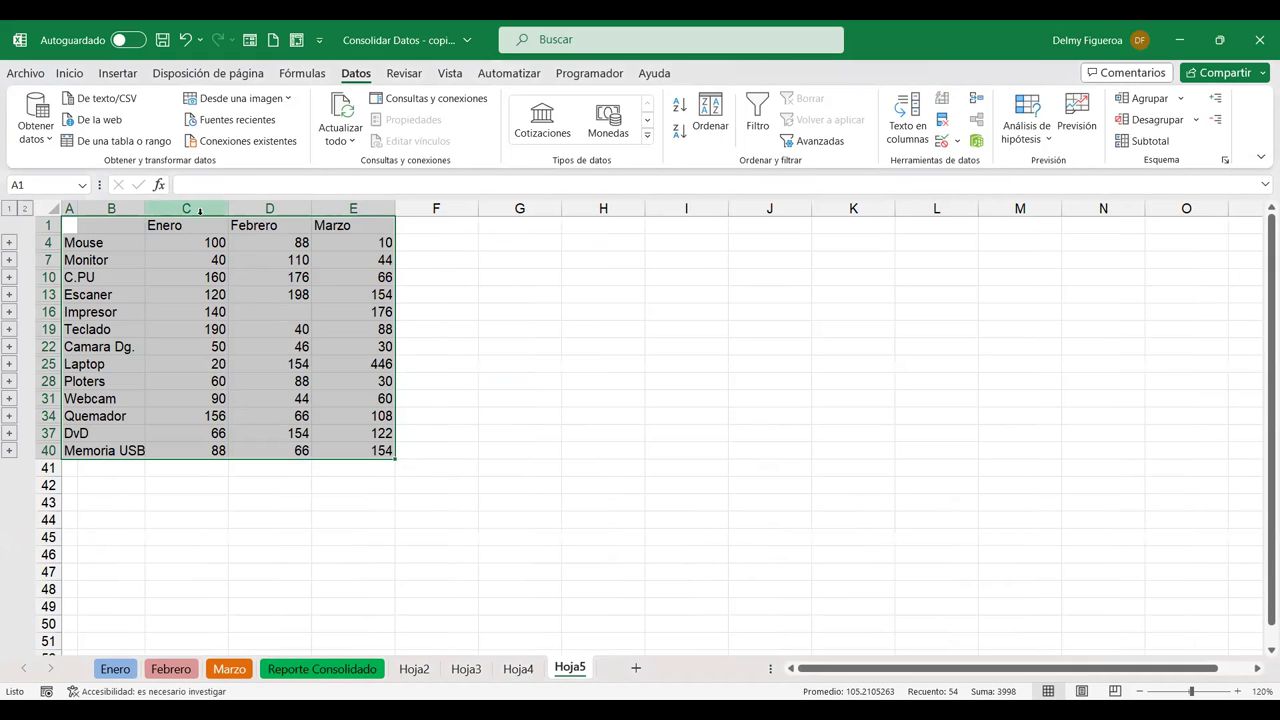
Compare Hoja5's Mouse Enero, Febrero and Marzo totals against both Hoja4 tables
click(187, 242)
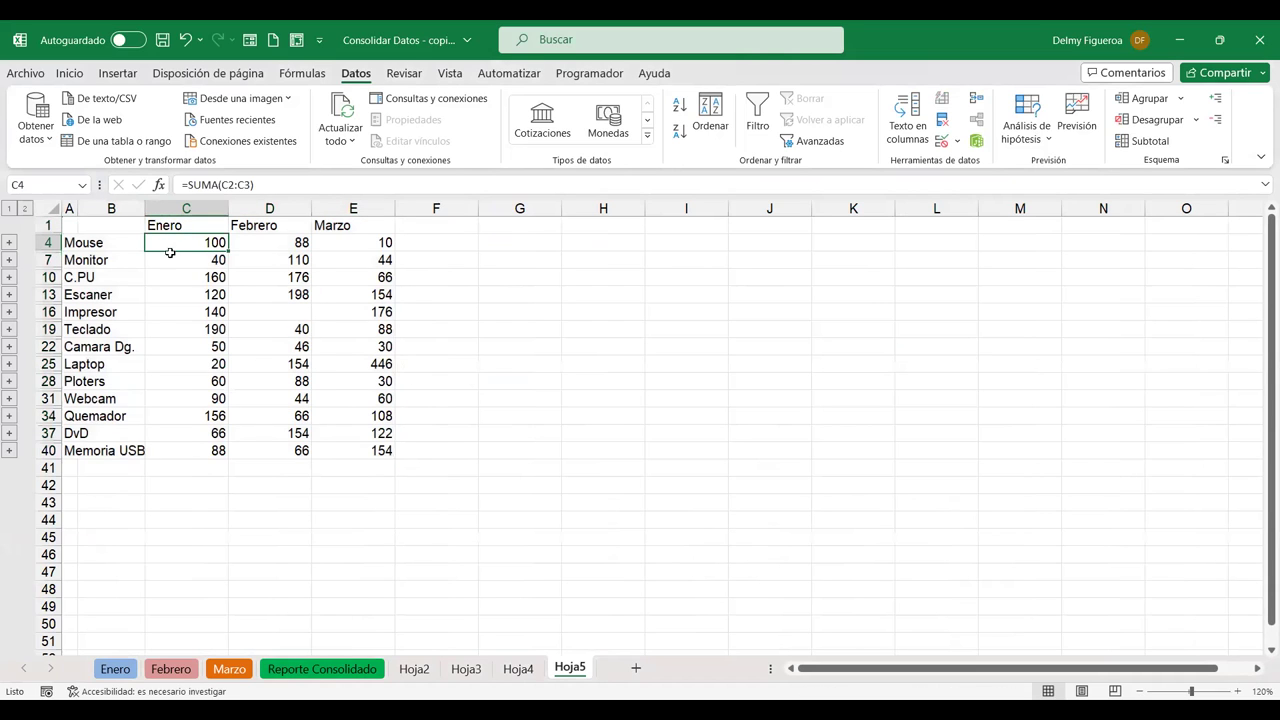
click(520, 672)
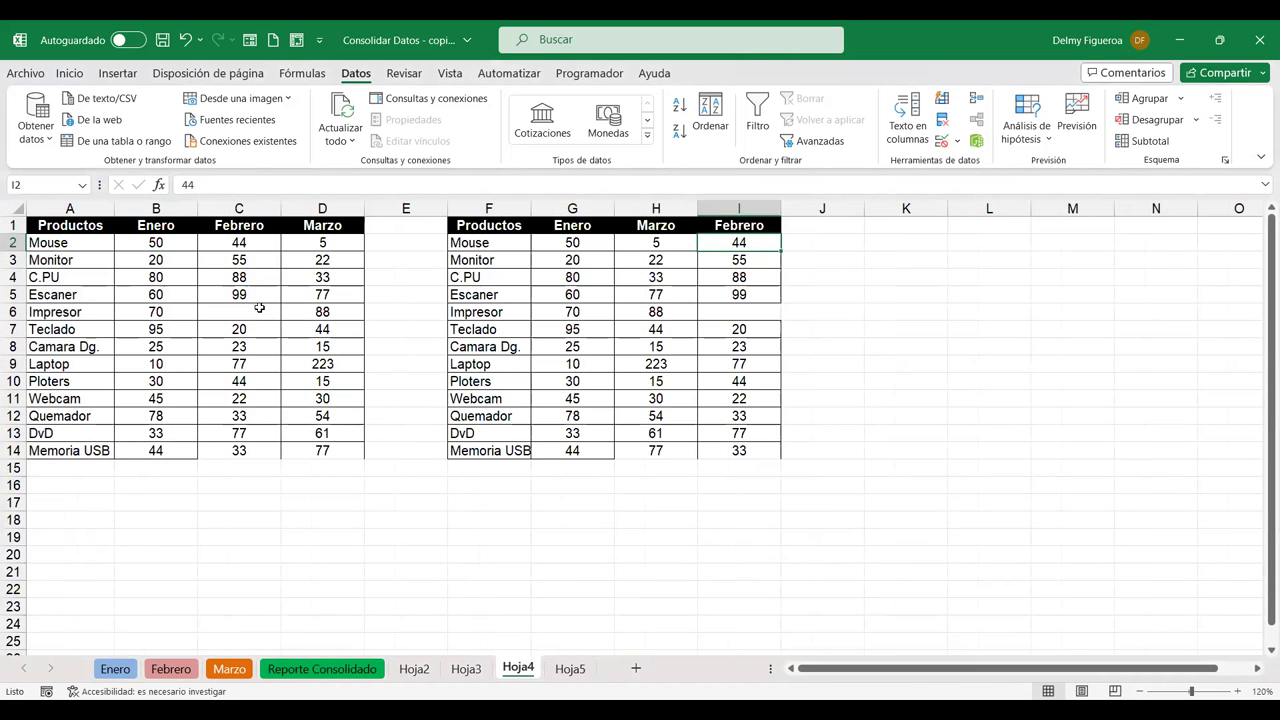
click(190, 242)
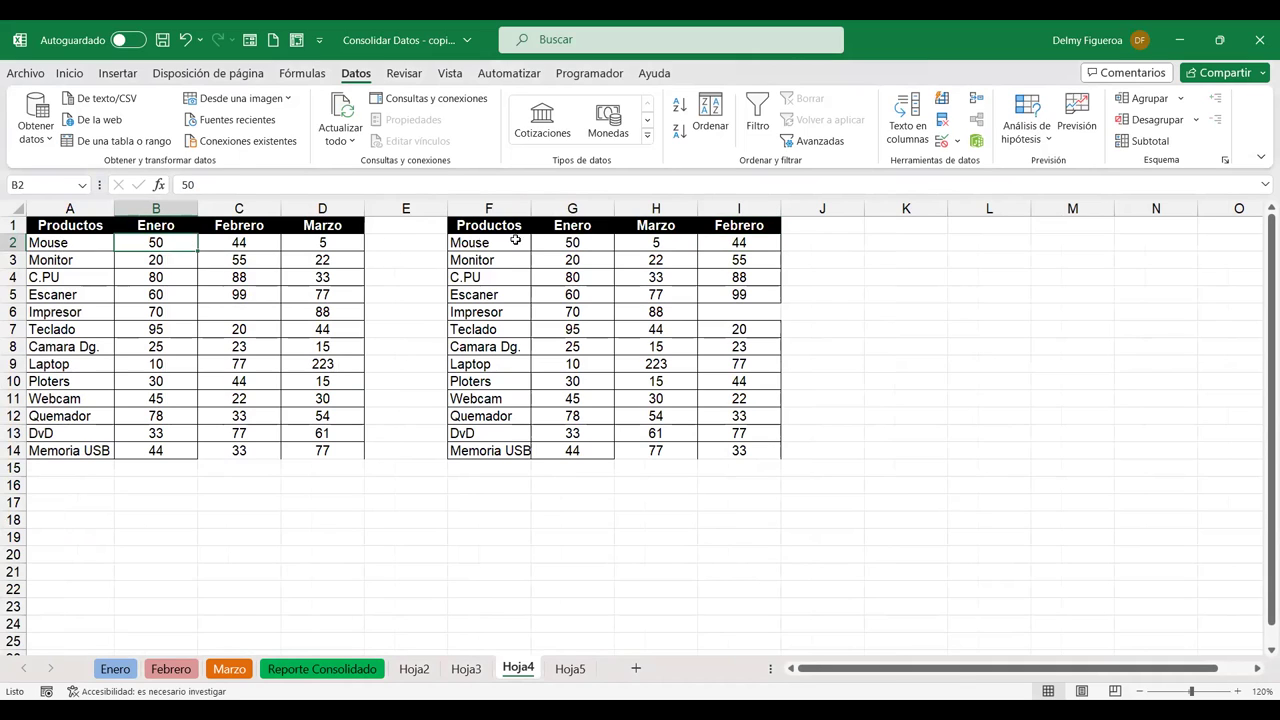
click(567, 241)
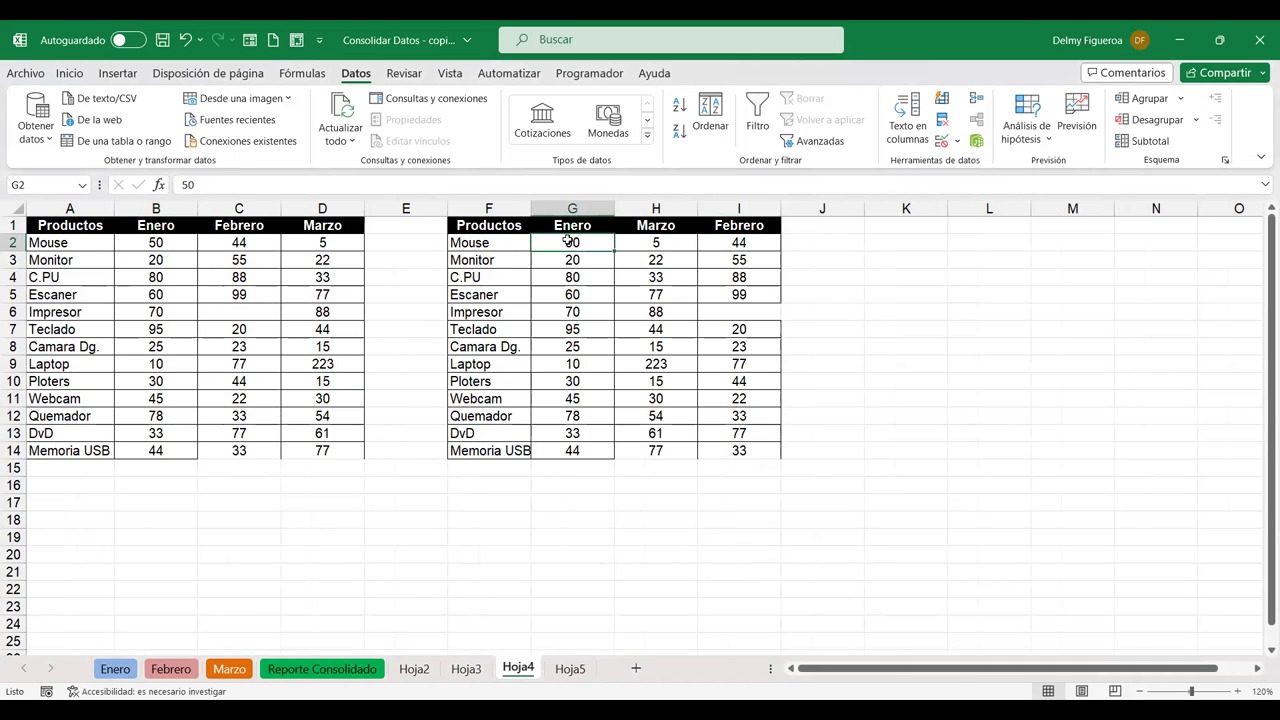
click(246, 242)
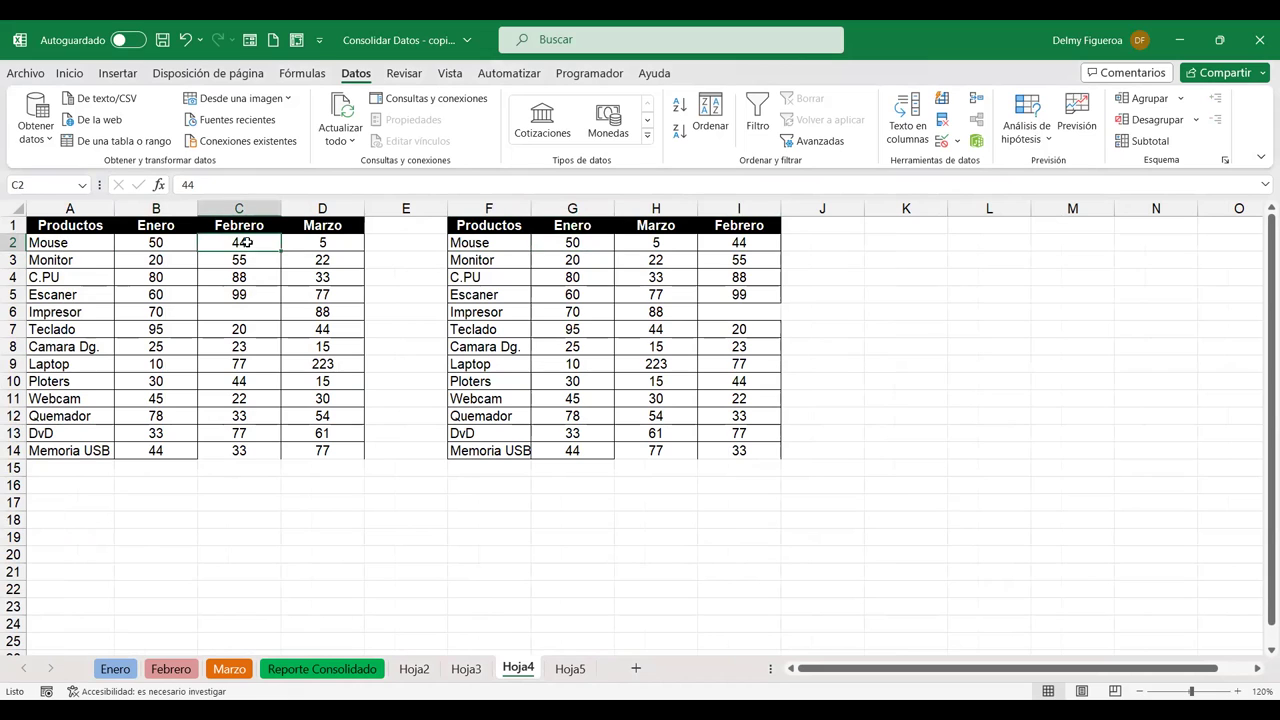
click(764, 243)
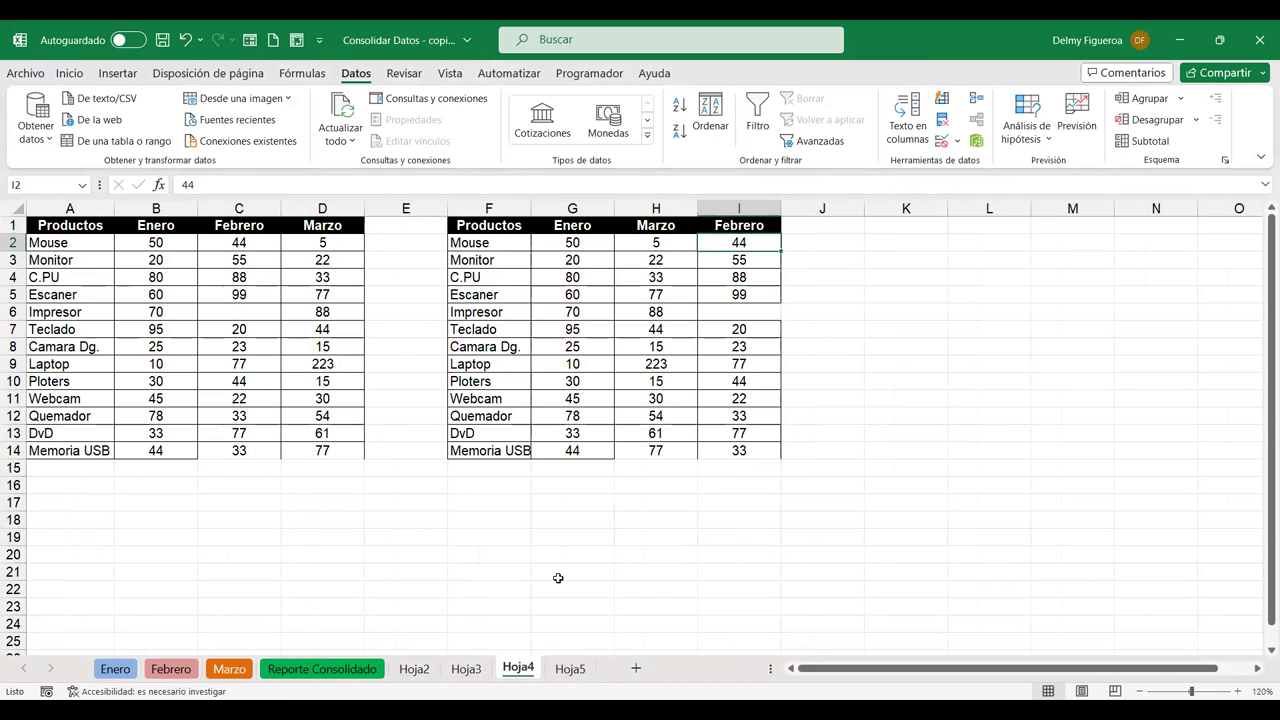
click(570, 668)
click(283, 241)
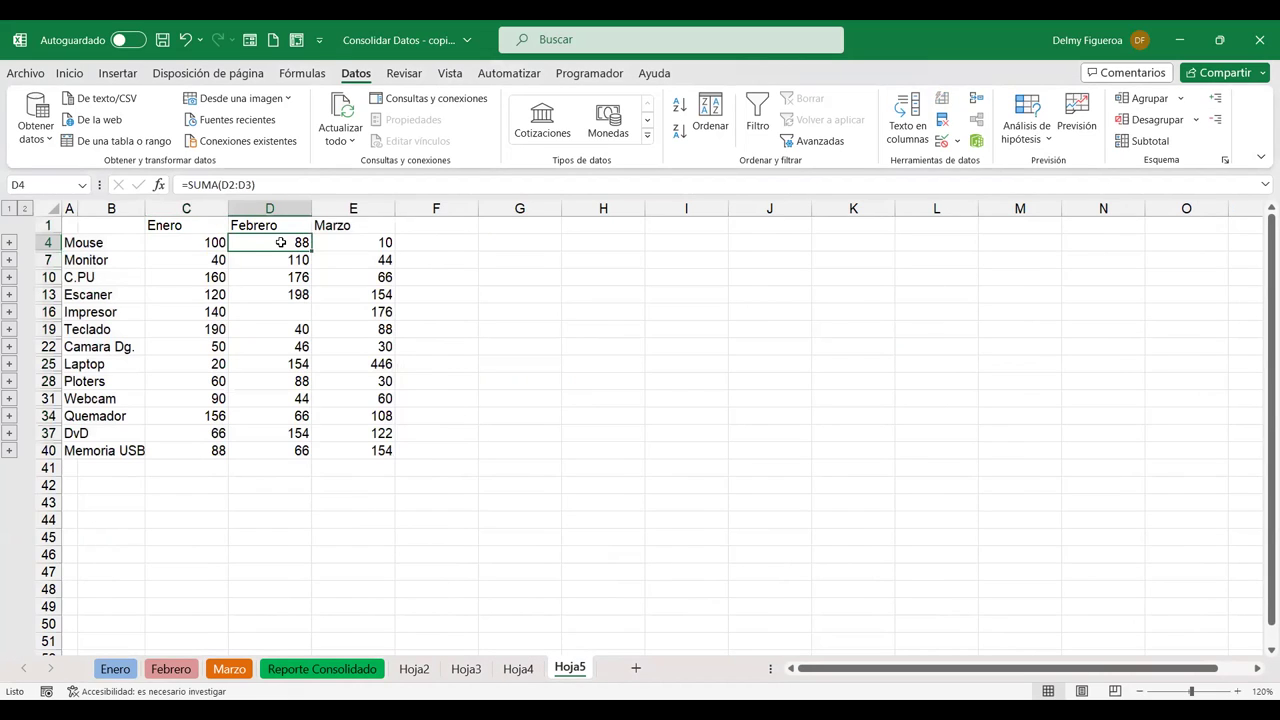
click(356, 237)
click(518, 668)
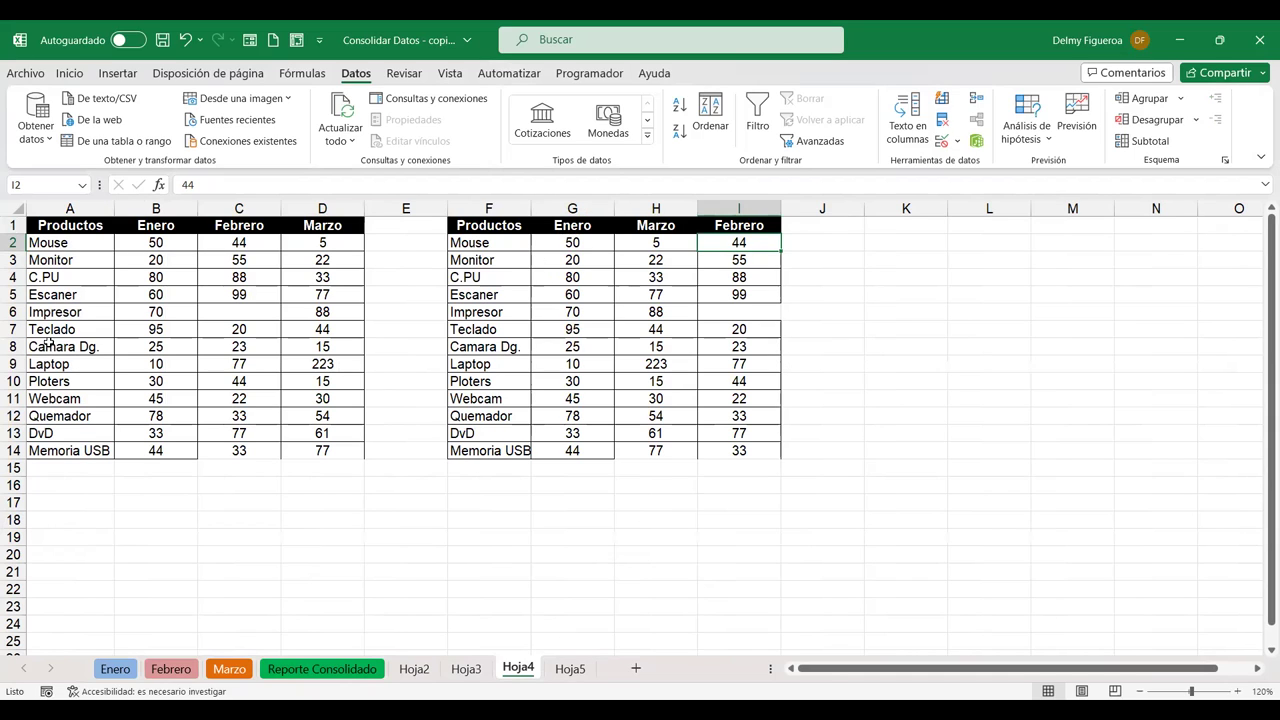
Copy the Laptop label from F9 over the DvD label in F13
click(485, 364)
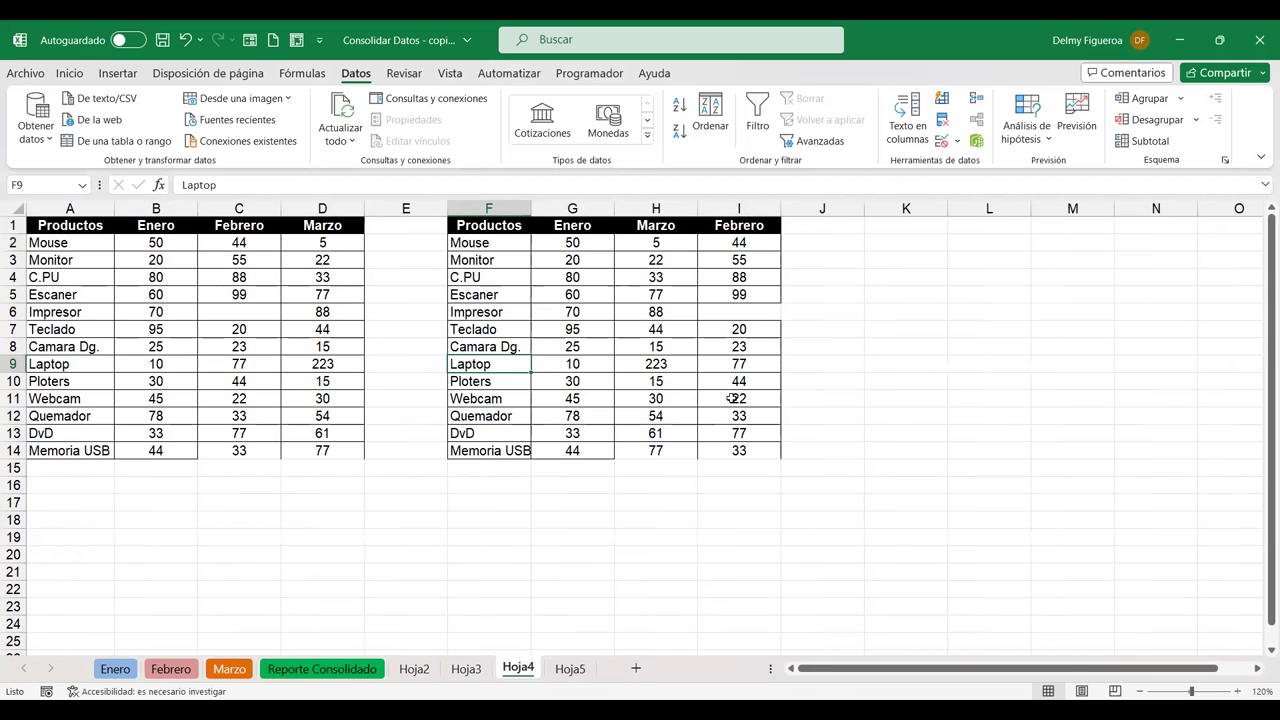
key(ctrl+c)
key(Down)
key(Down)
key(Down)
key(Down)
key(Return)
key(Up)
key(Up)
key(Up)
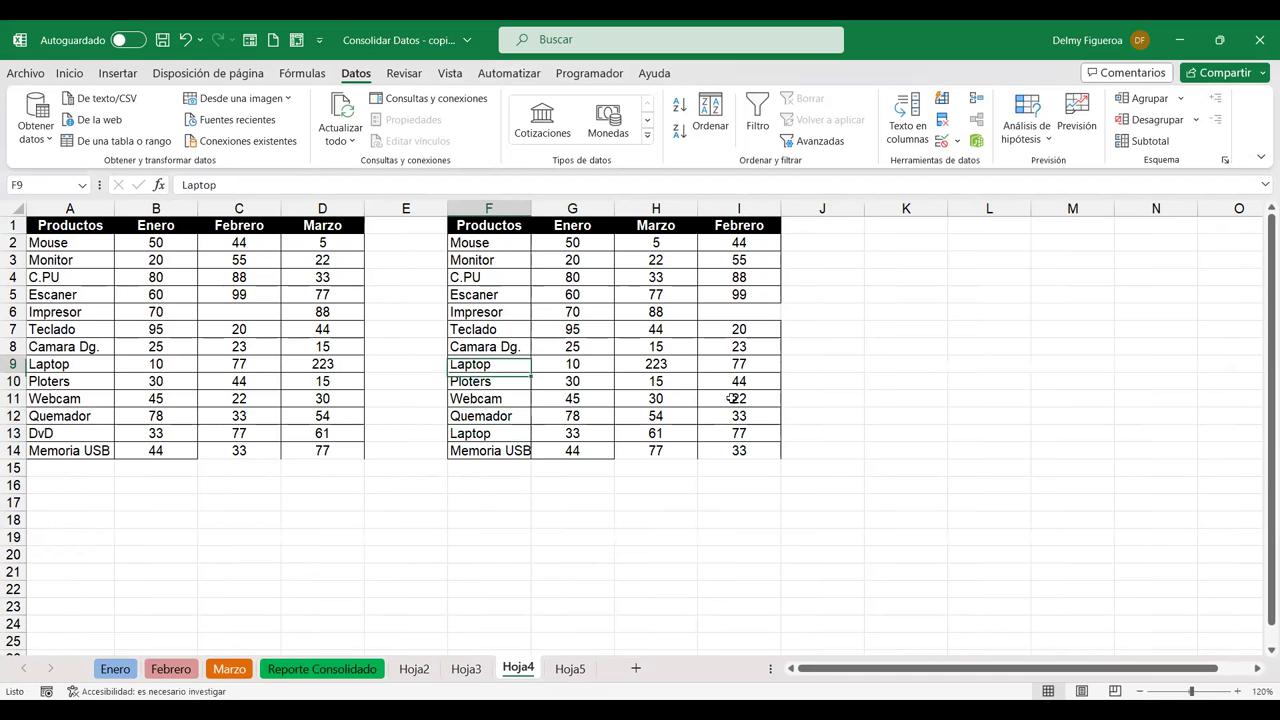
Relabel F9 as DVD and add a new blank sheet Hoja6
text(DVD)
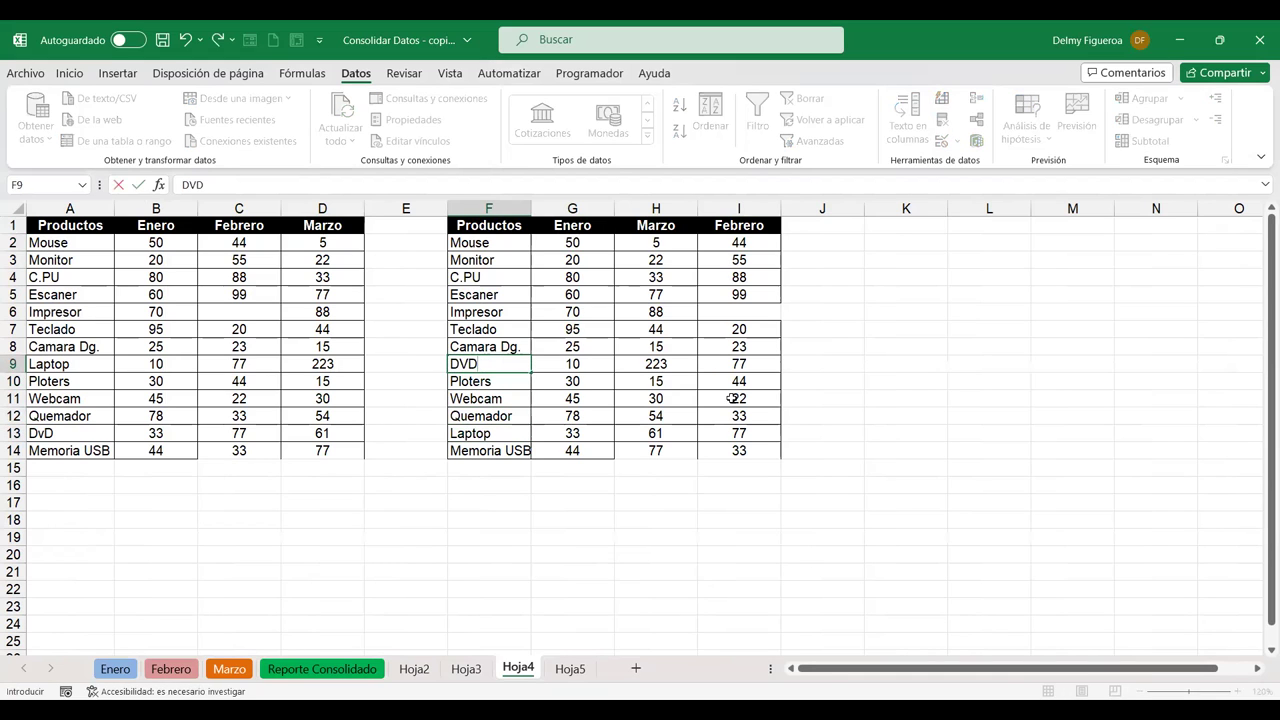
key(Return)
key(Up)
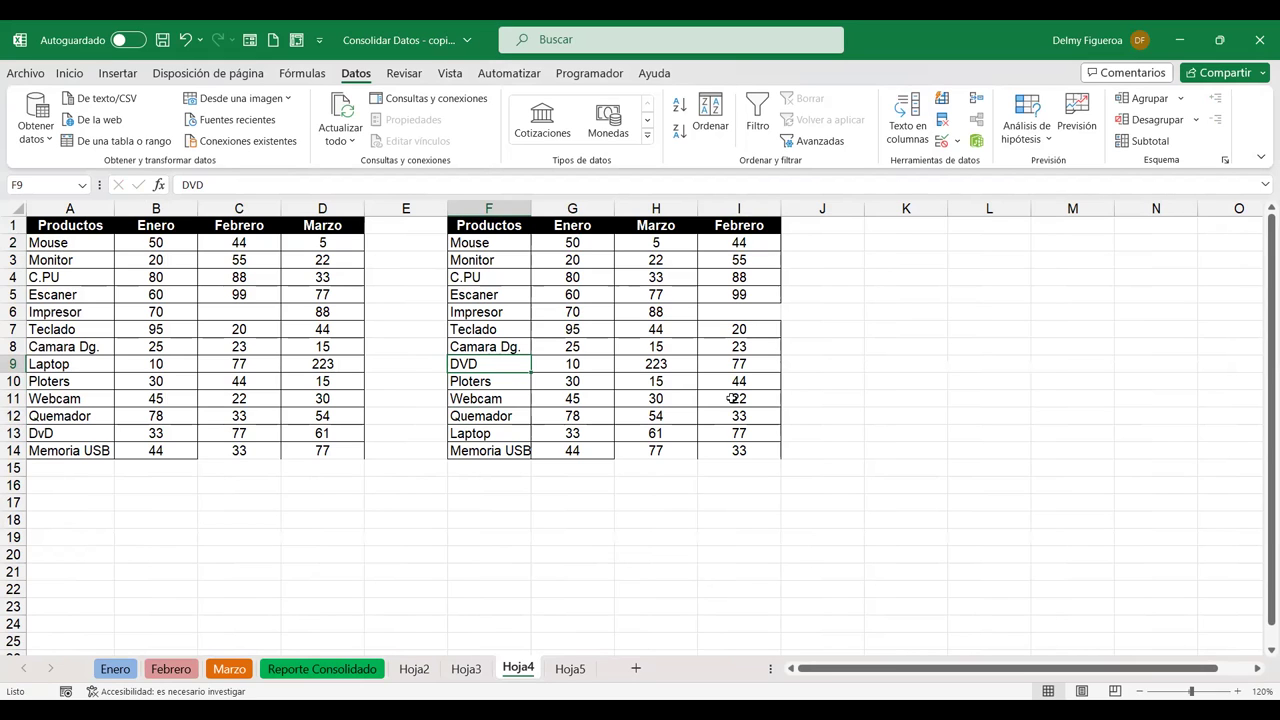
click(578, 668)
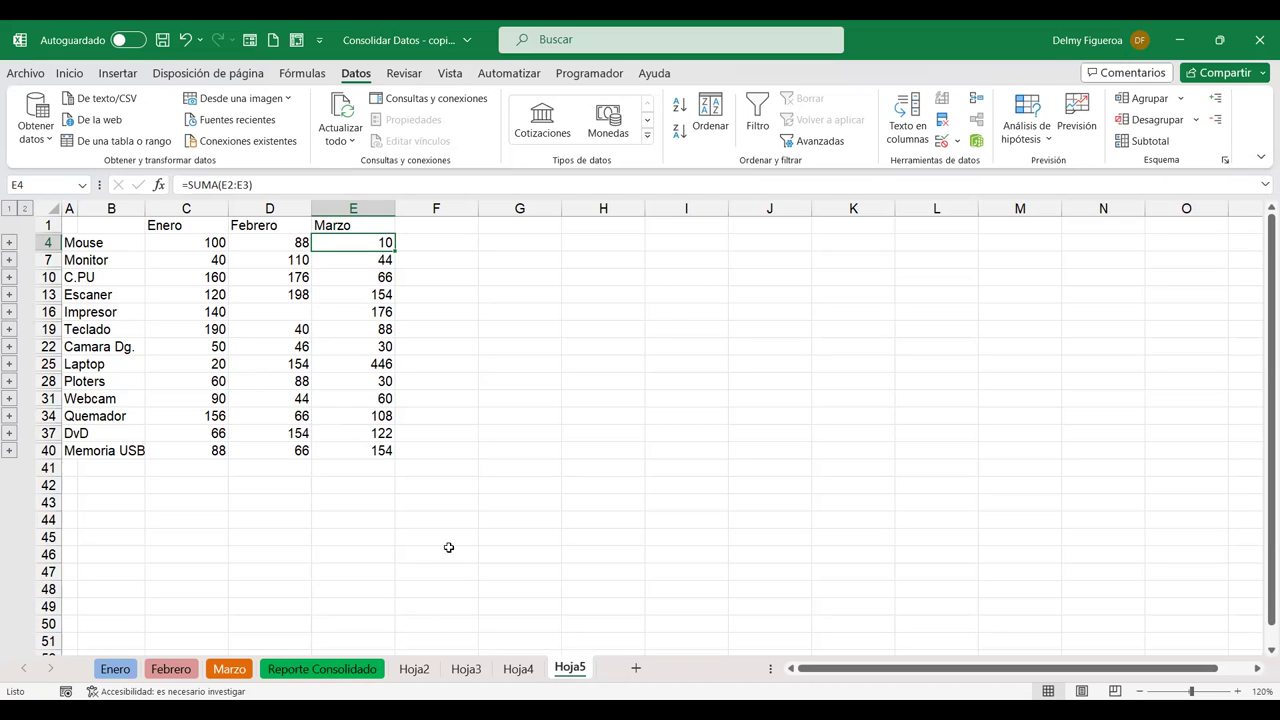
click(635, 667)
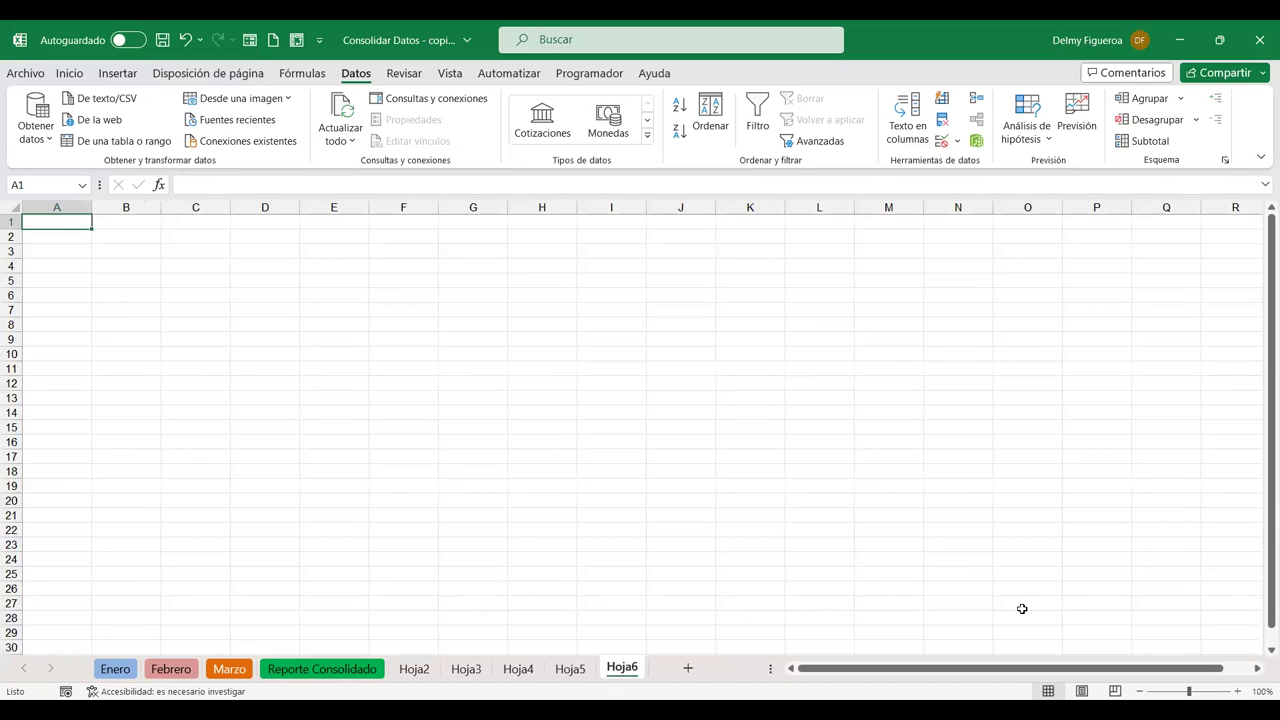
click(1238, 691)
click(1238, 691)
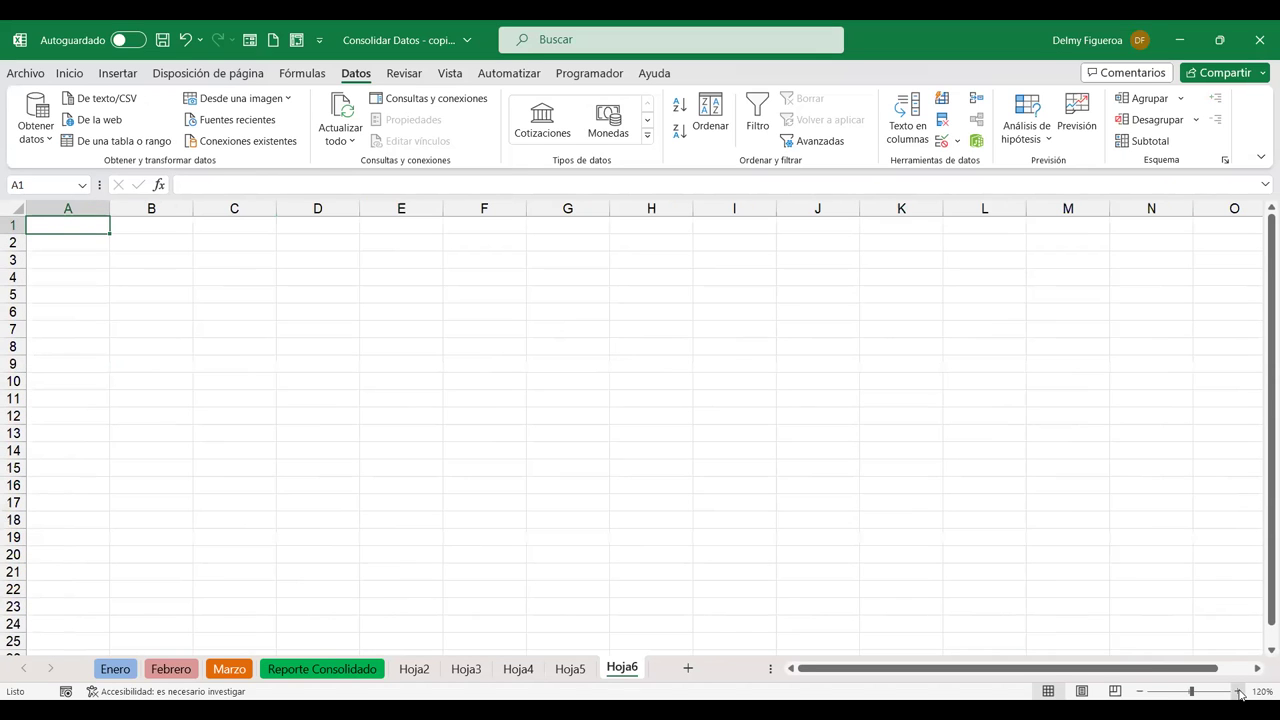
click(578, 670)
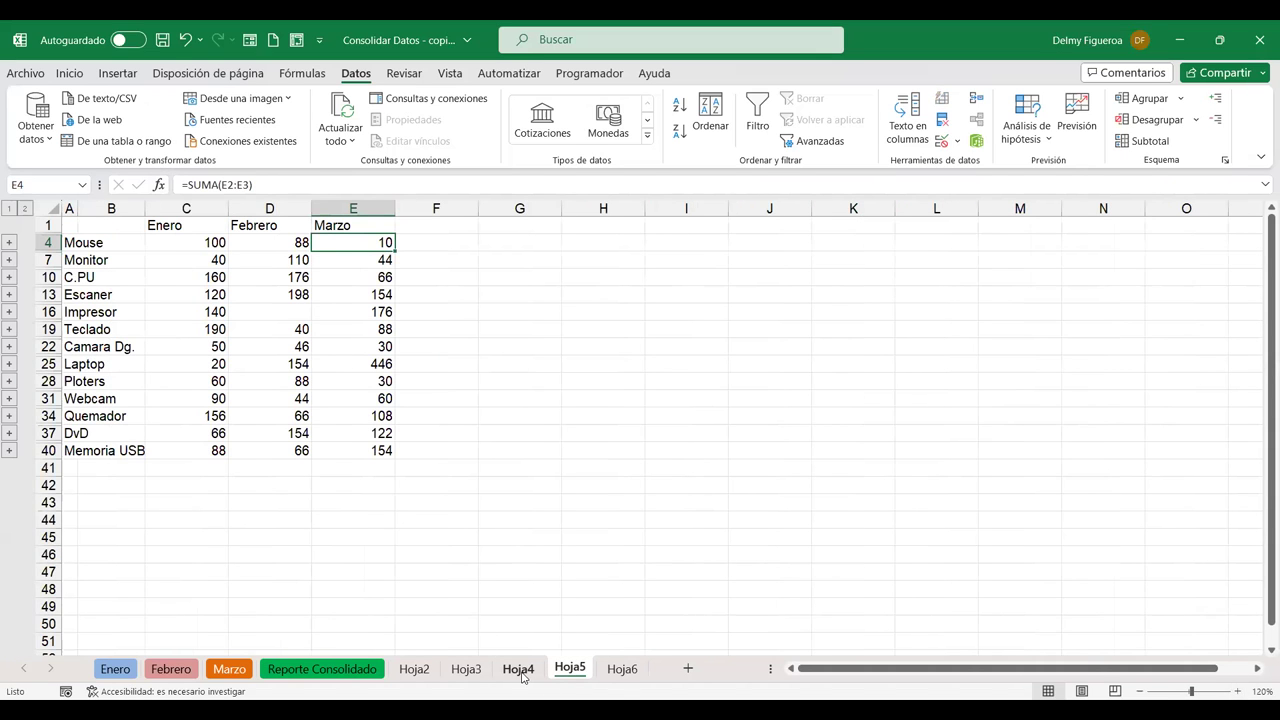
click(519, 670)
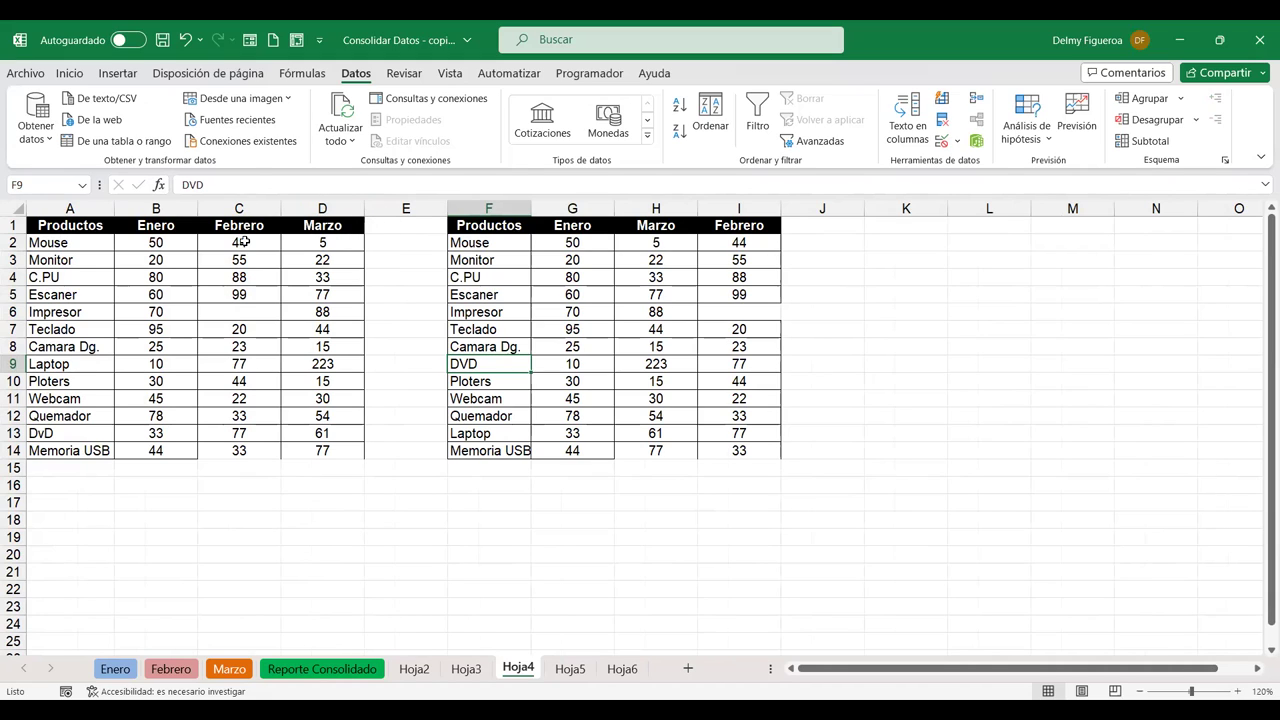
click(242, 242)
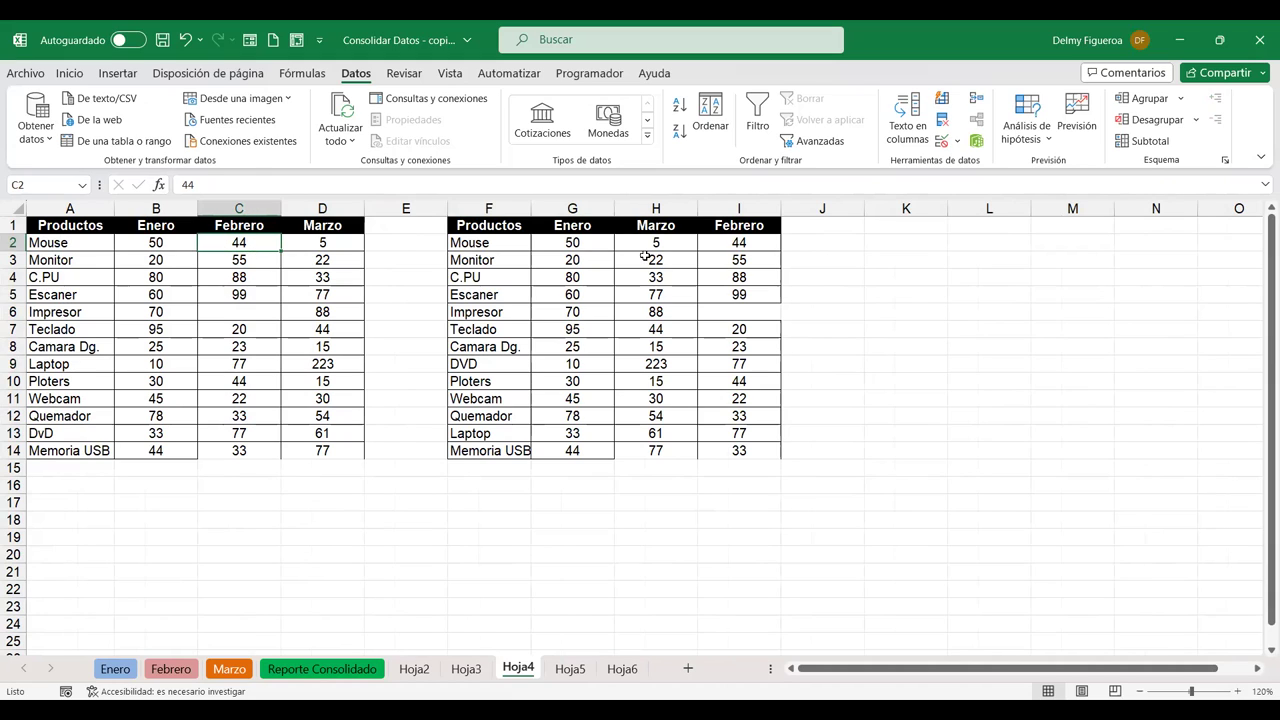
click(750, 242)
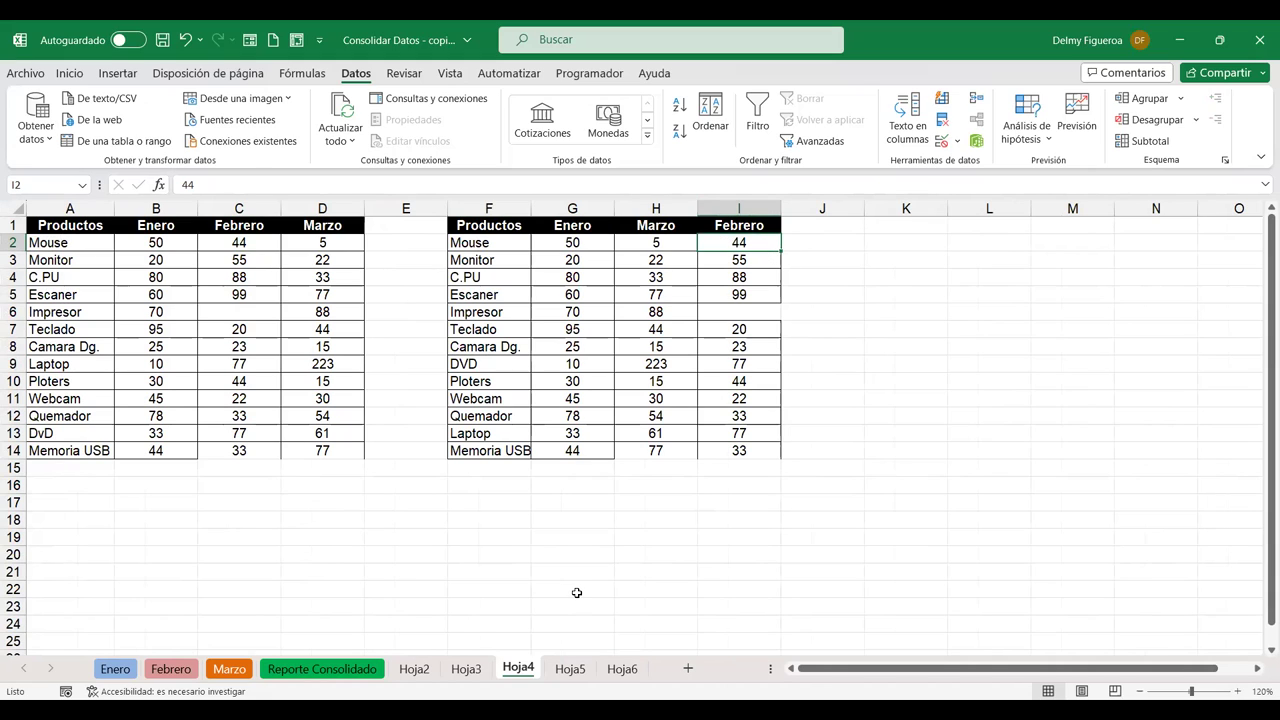
click(517, 241)
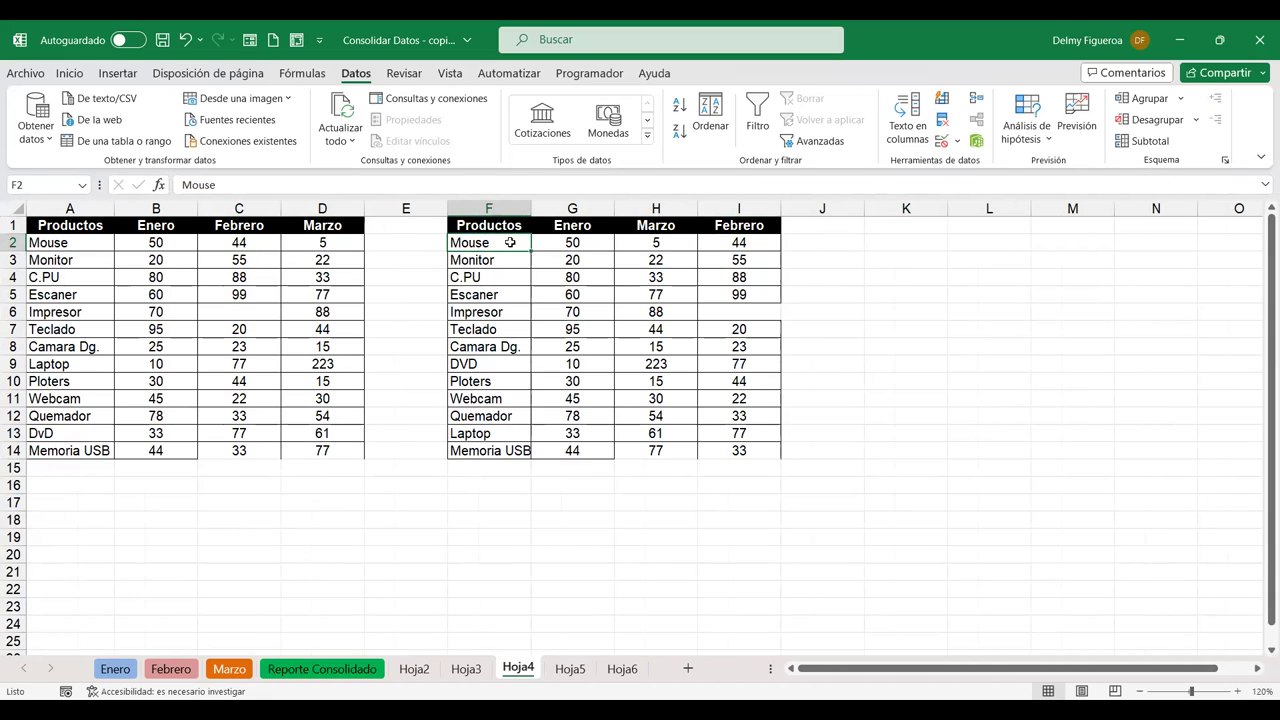
click(483, 260)
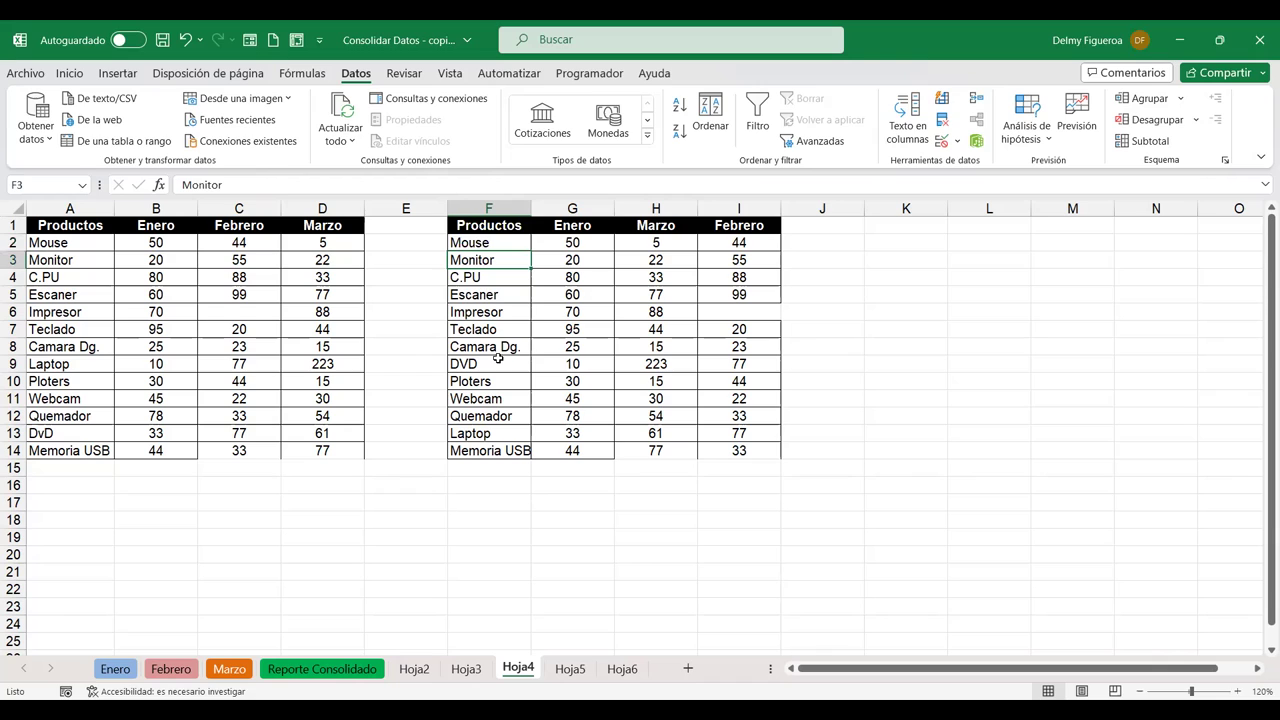
click(508, 346)
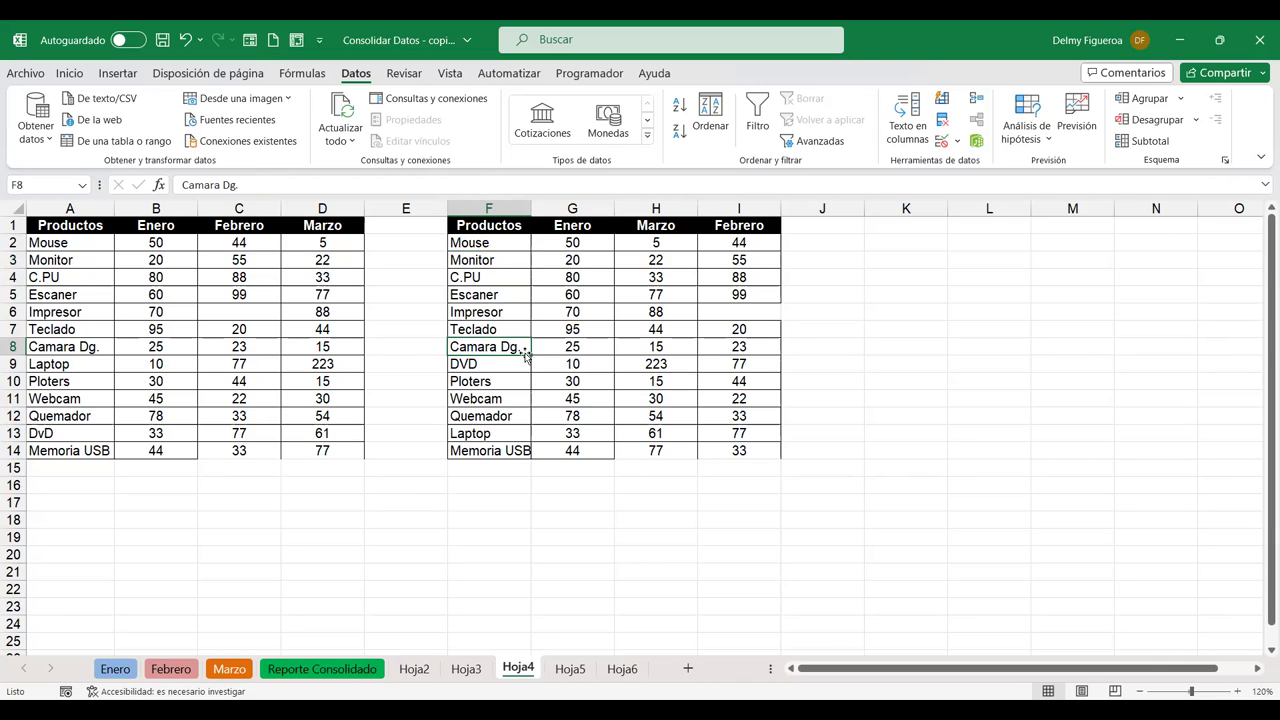
click(493, 400)
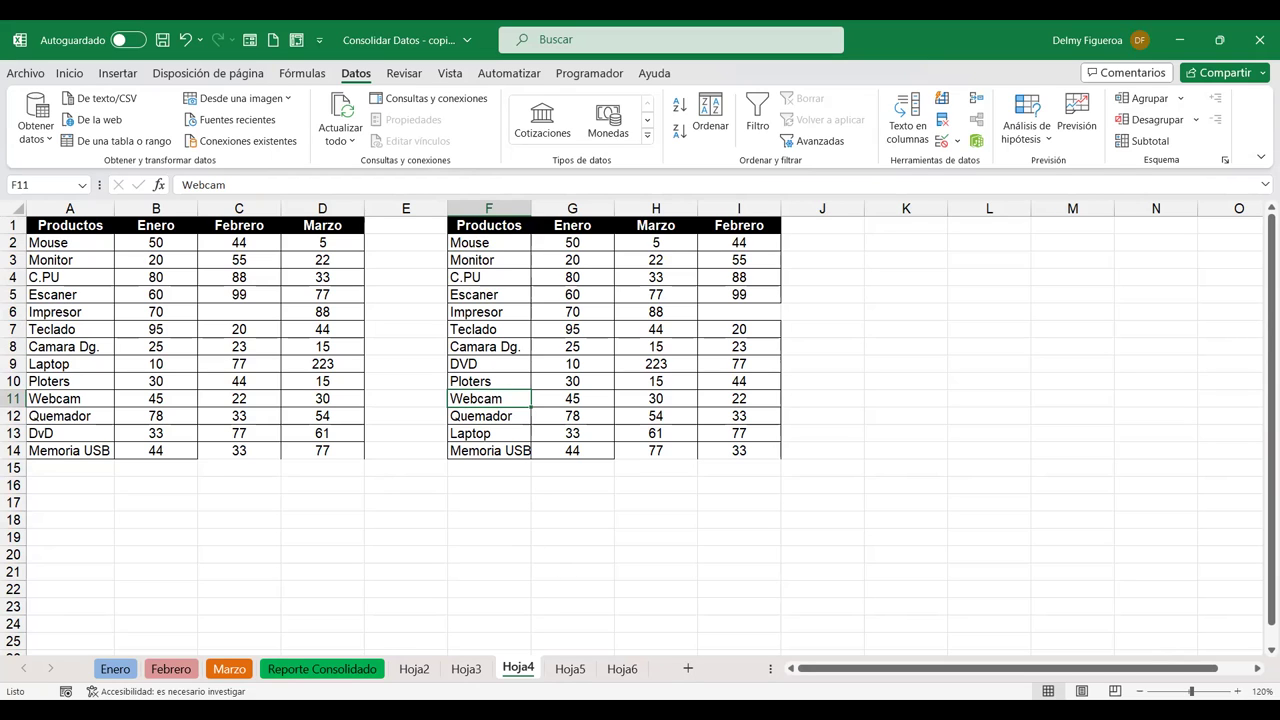
click(622, 668)
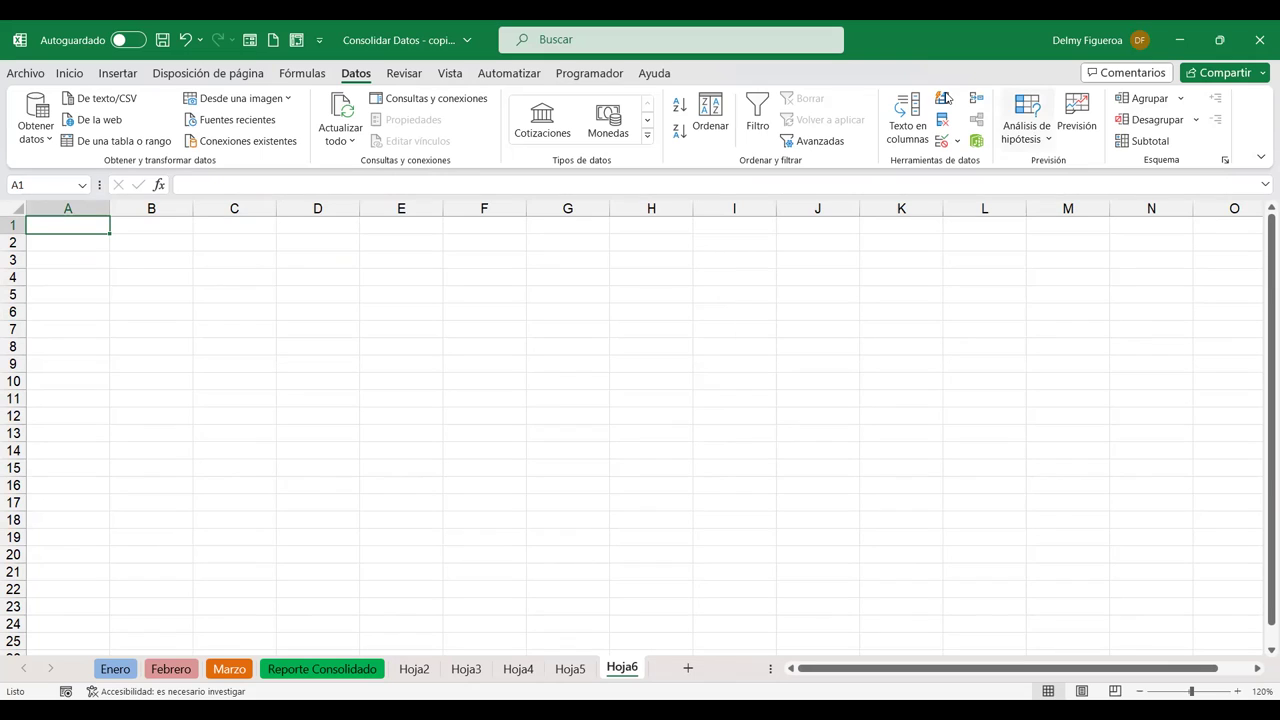
Add Hoja4 ranges A1:D14 and F1:I14 as consolidation sources for Hoja6
click(976, 104)
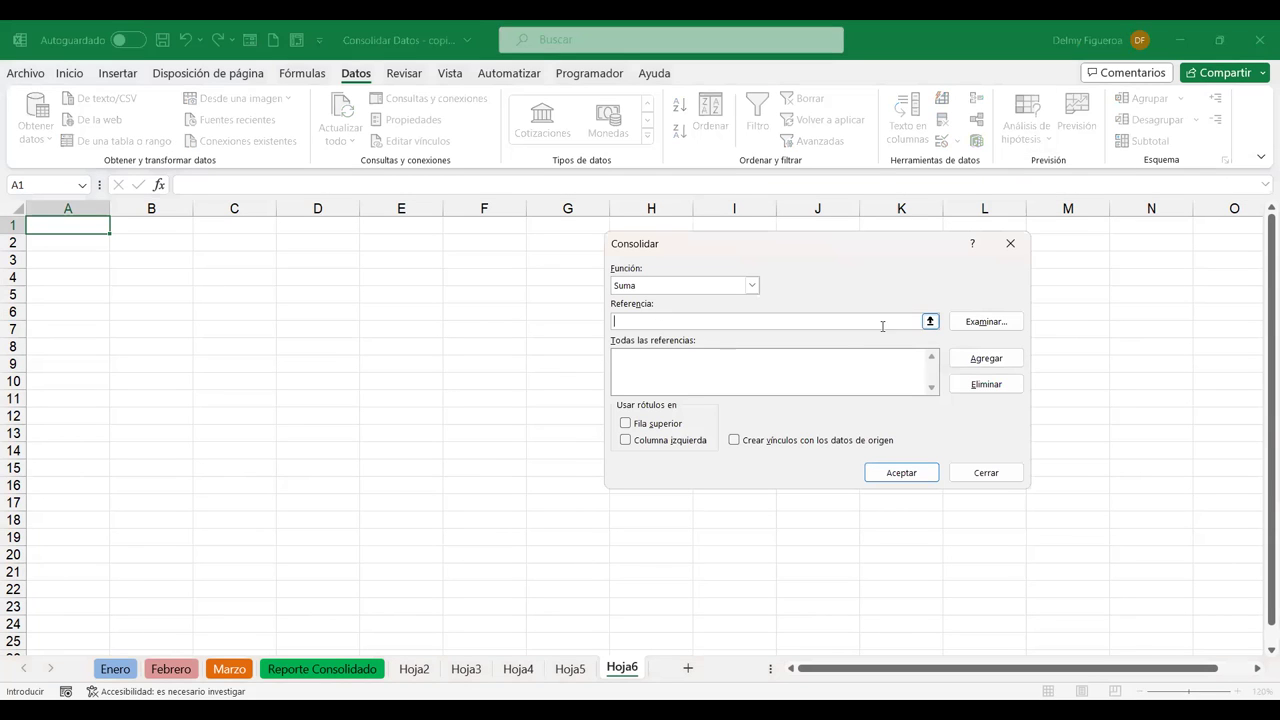
click(995, 362)
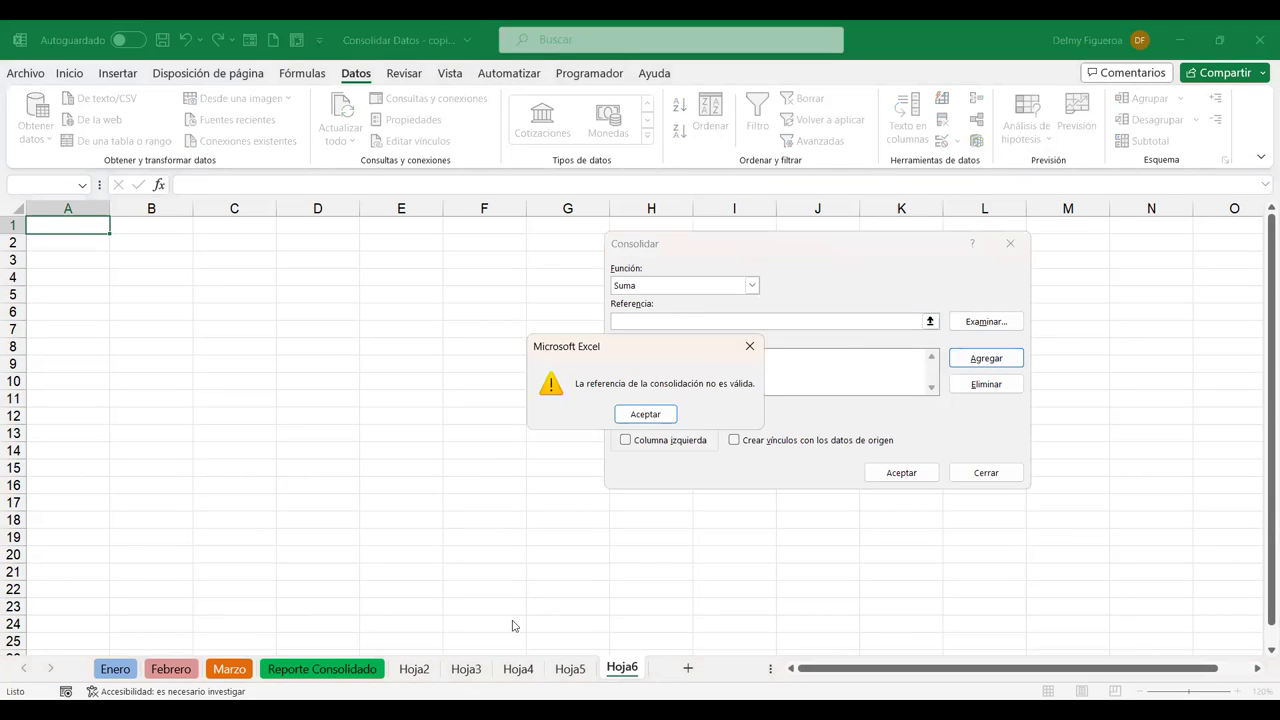
click(652, 418)
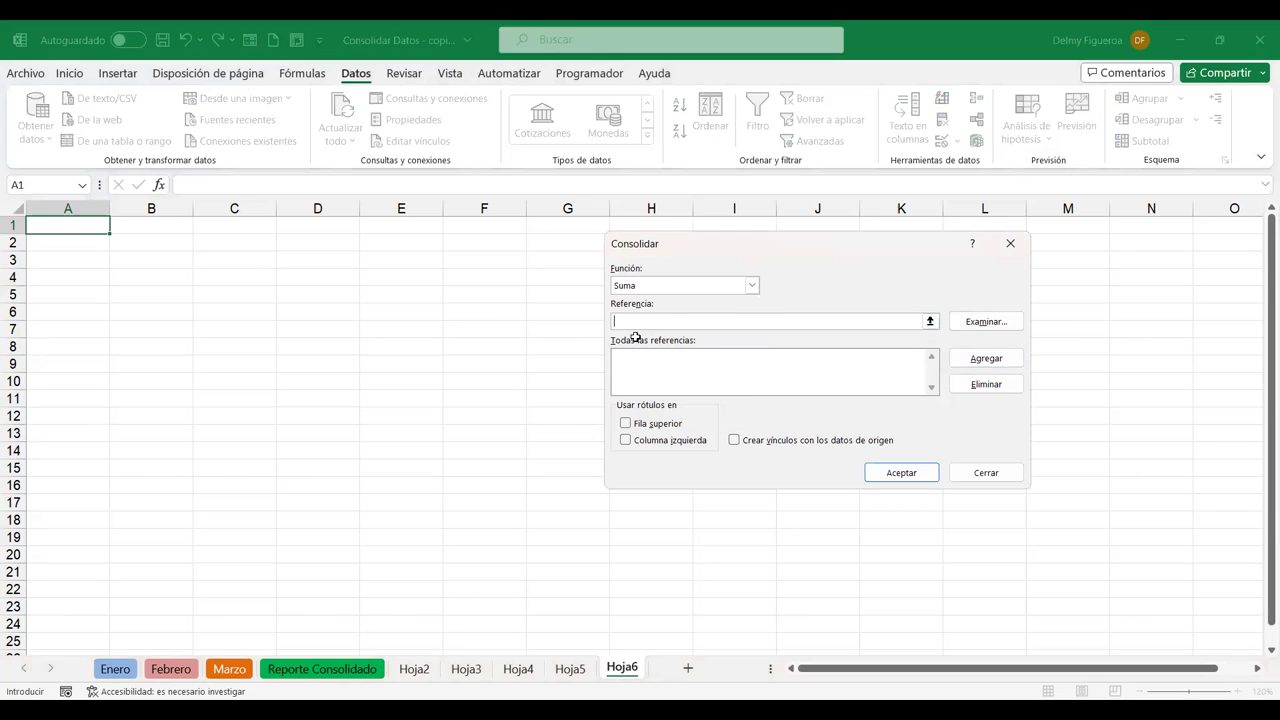
click(518, 668)
click(70, 225)
drag(205, 413, 322, 450)
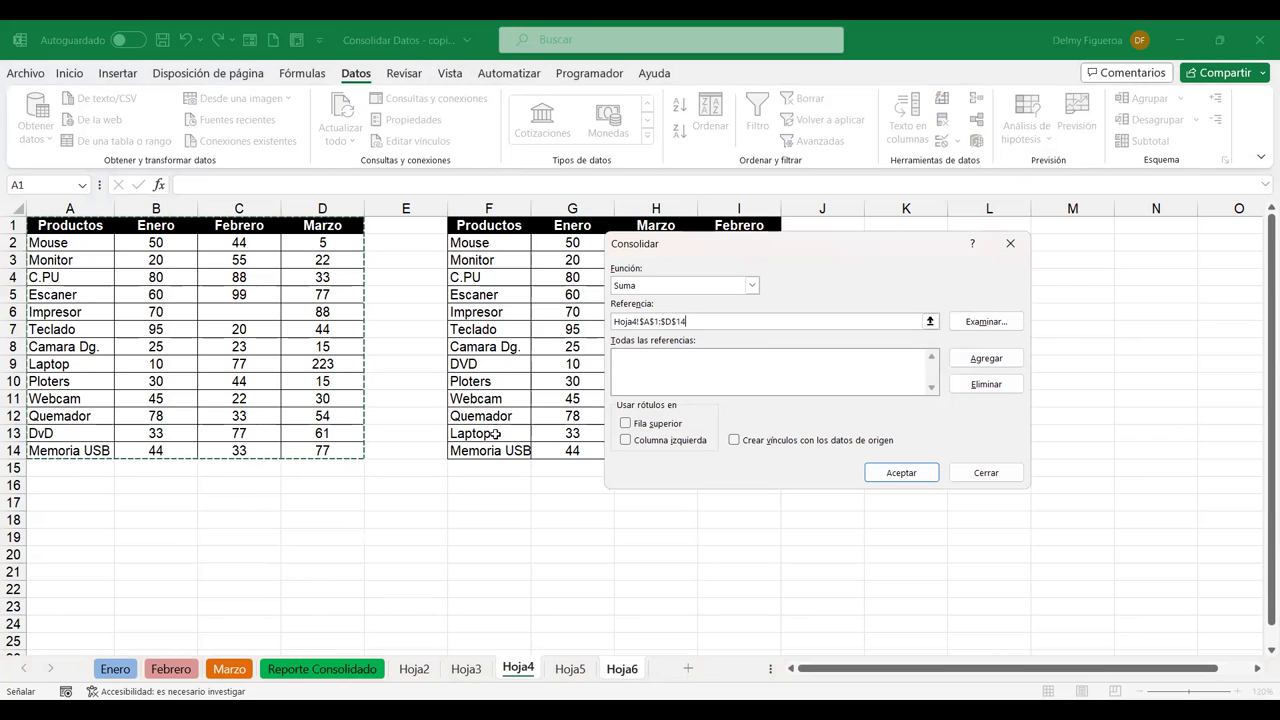
click(986, 358)
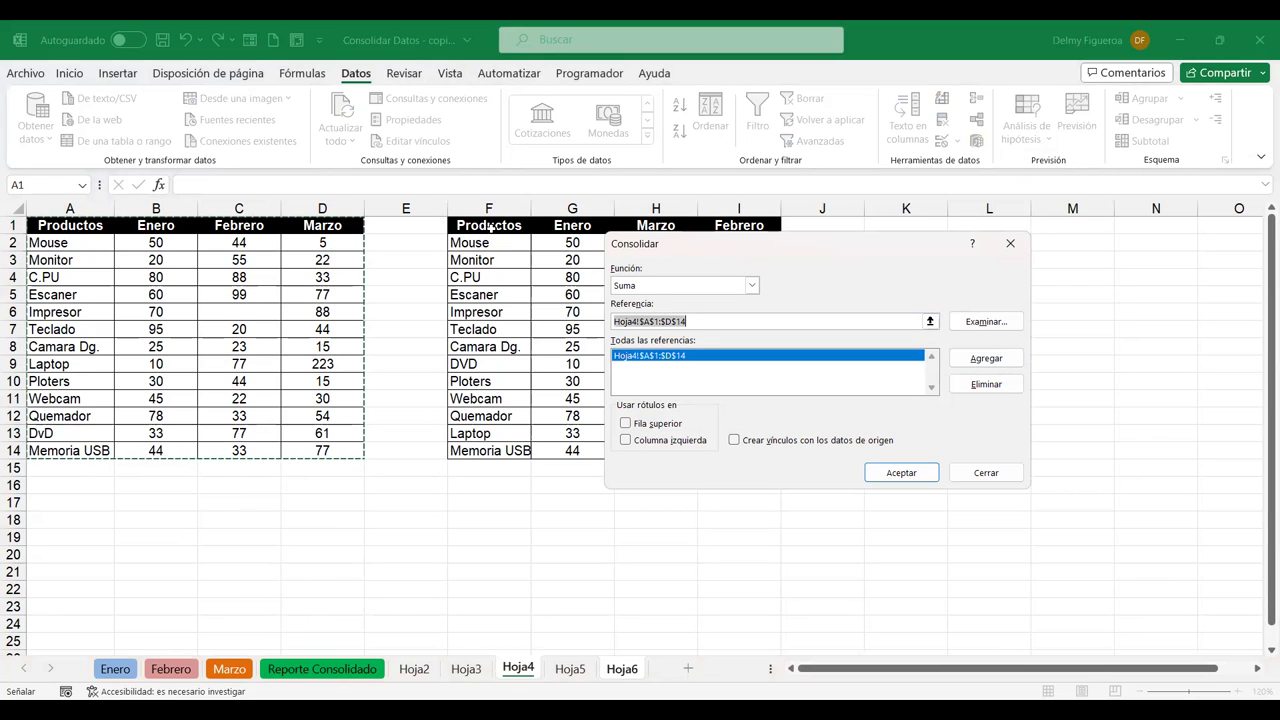
click(497, 226)
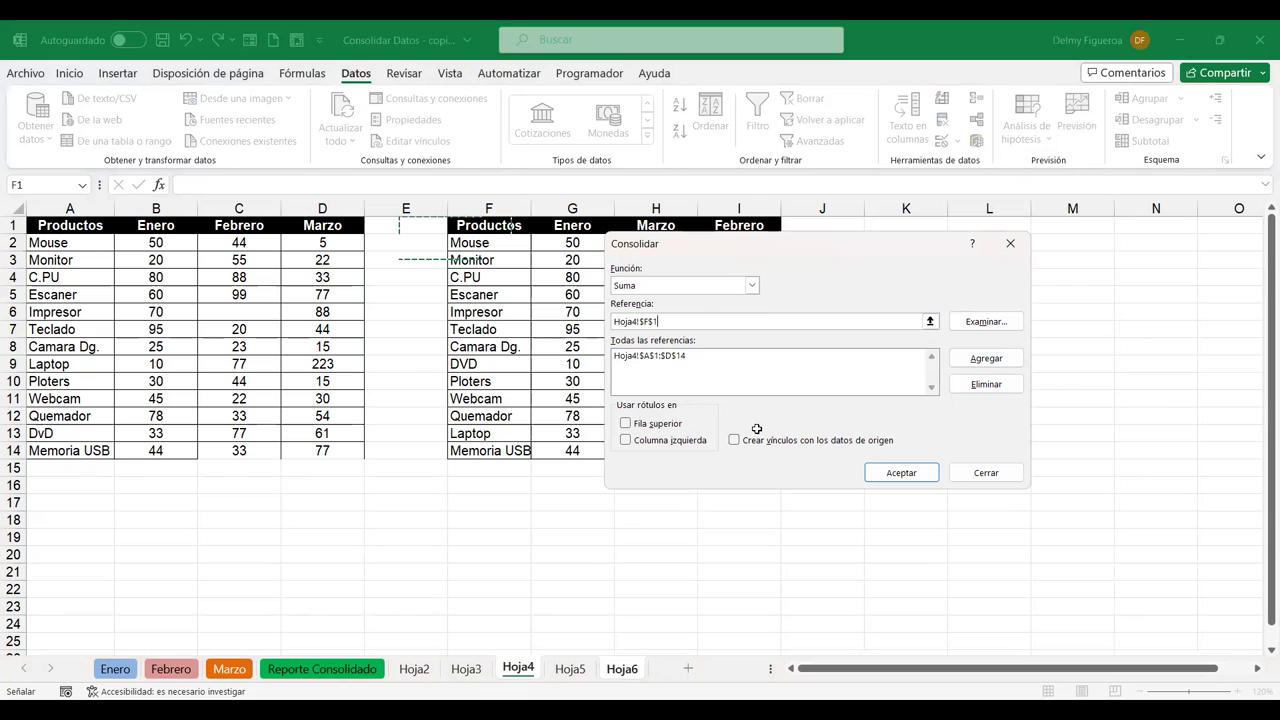
click(978, 362)
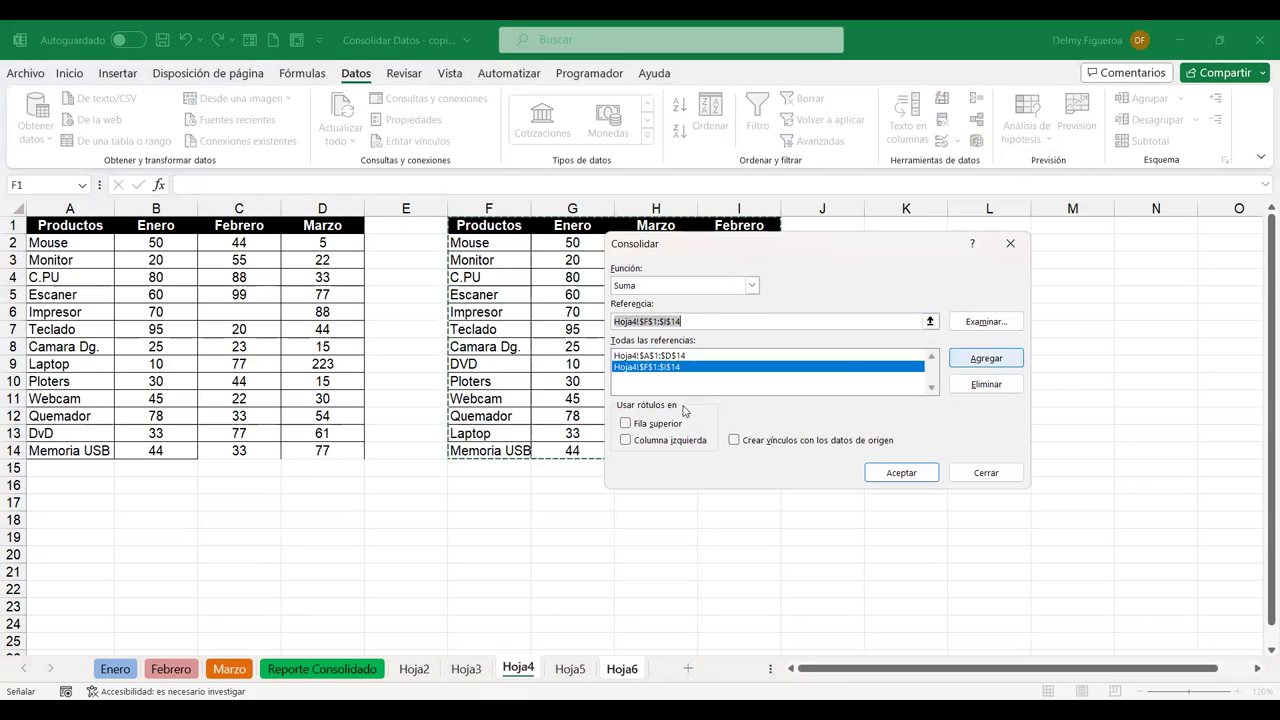
Use top-row and left-column labels, link to the source data, and run the consolidation
click(626, 424)
click(627, 441)
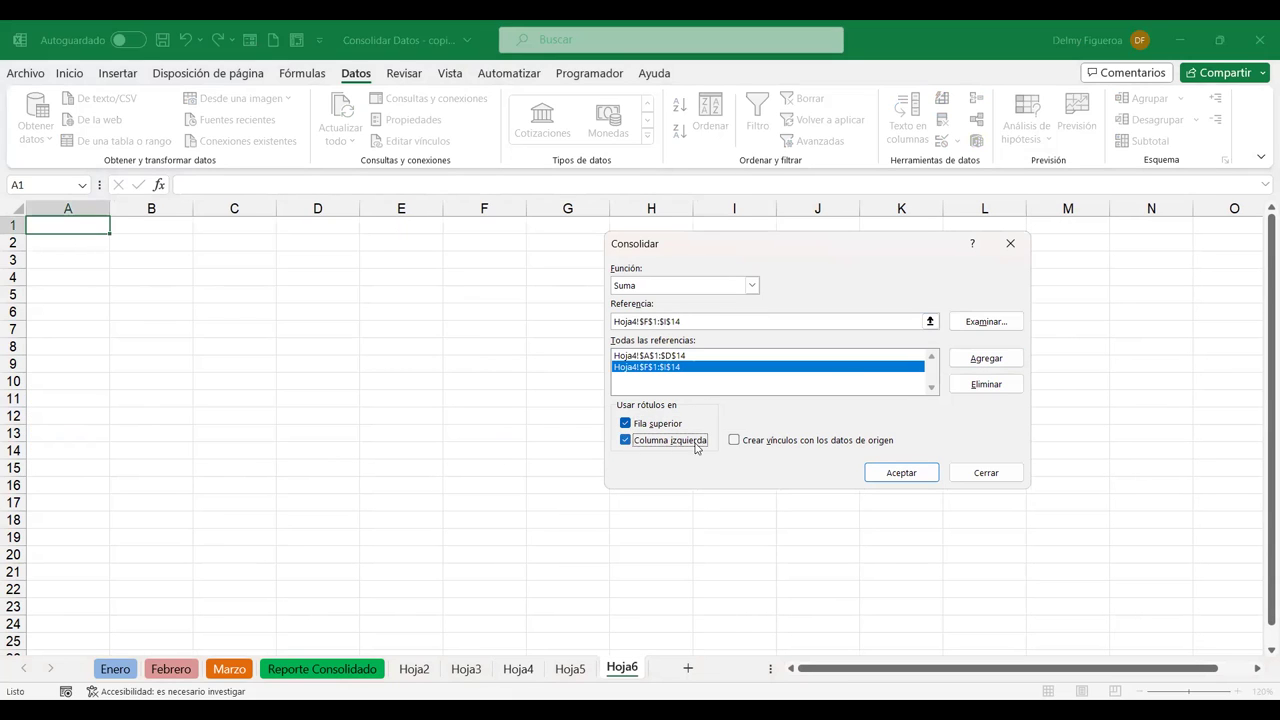
click(734, 441)
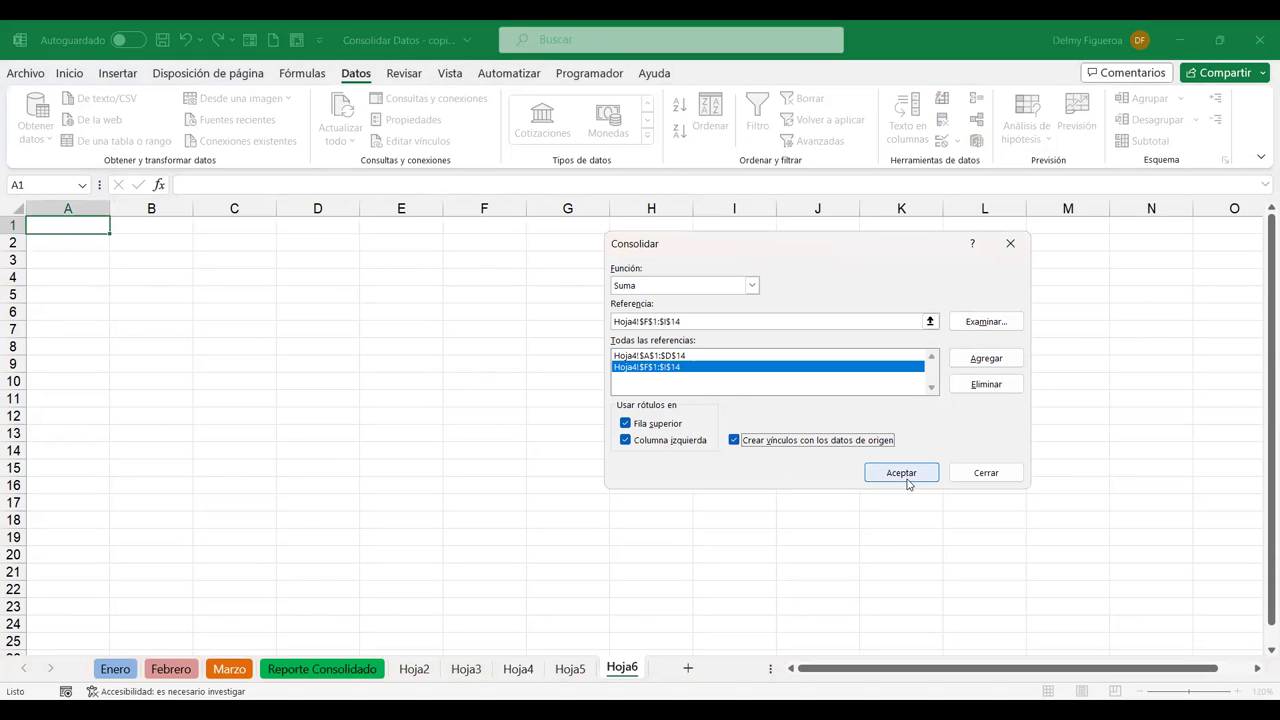
click(916, 478)
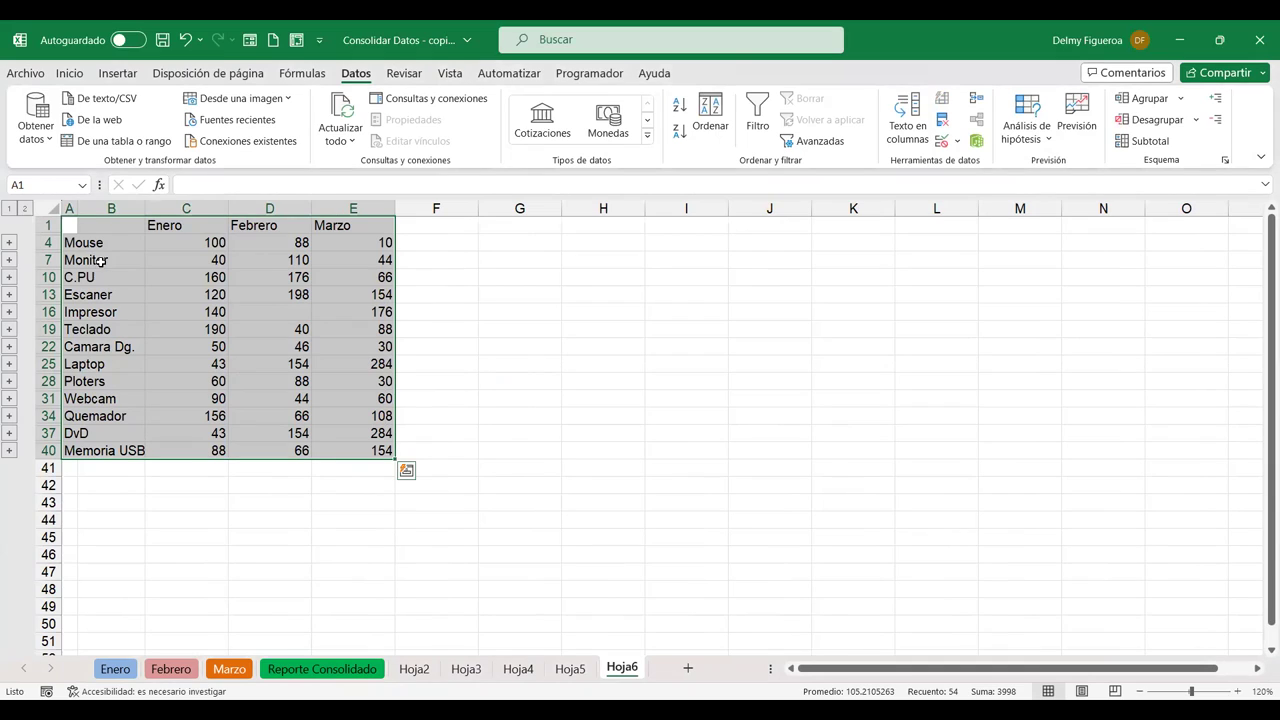
Compare Hoja6's consolidated Laptop Enero total with the Laptop values in both Hoja4 tables
click(97, 364)
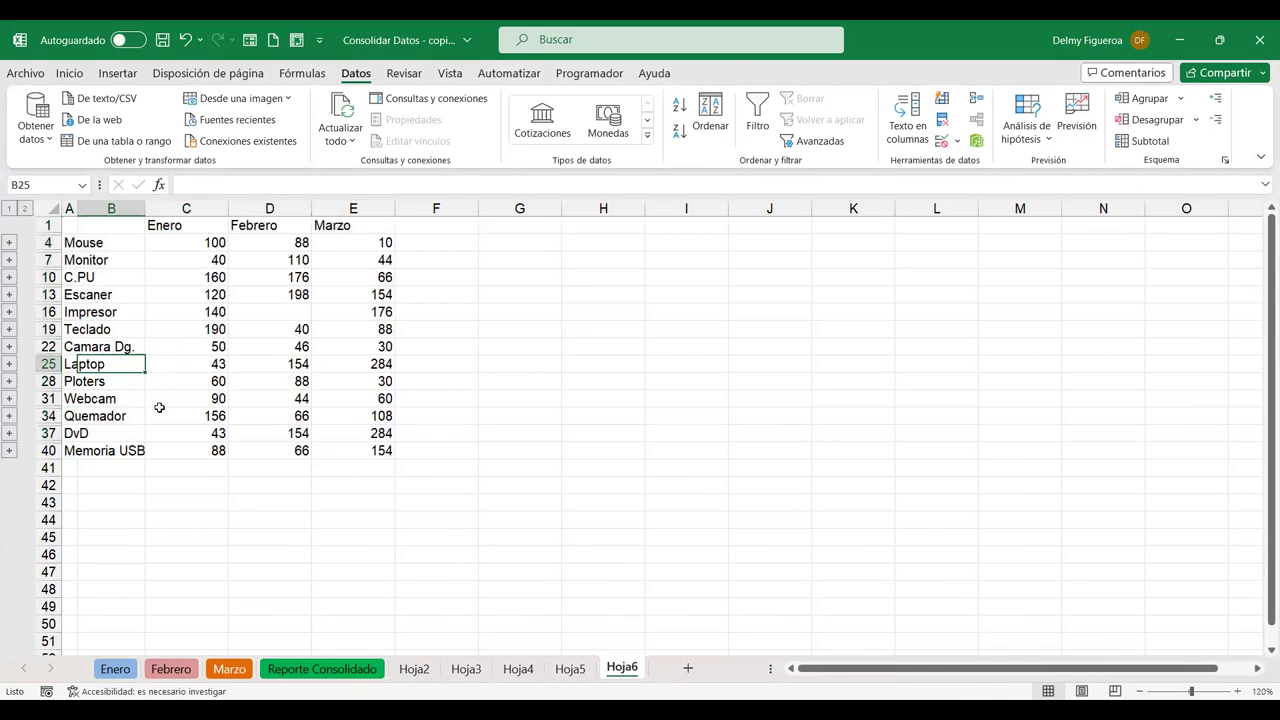
click(518, 668)
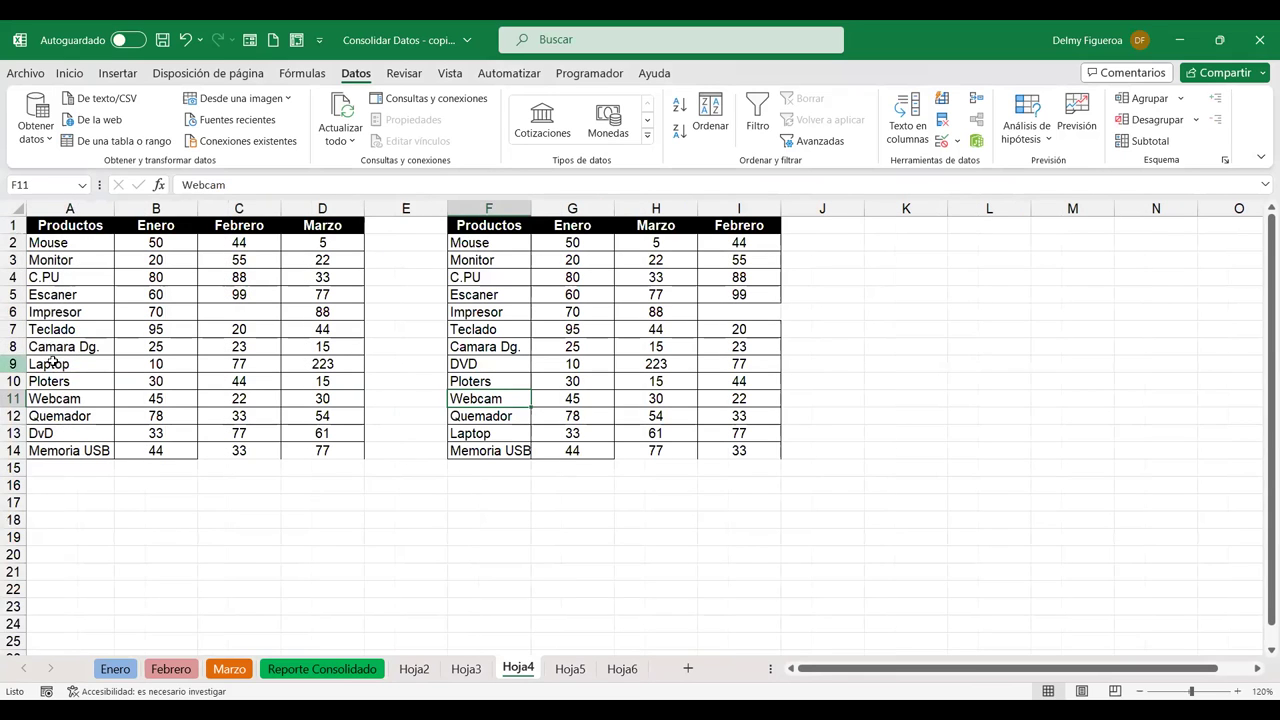
click(80, 366)
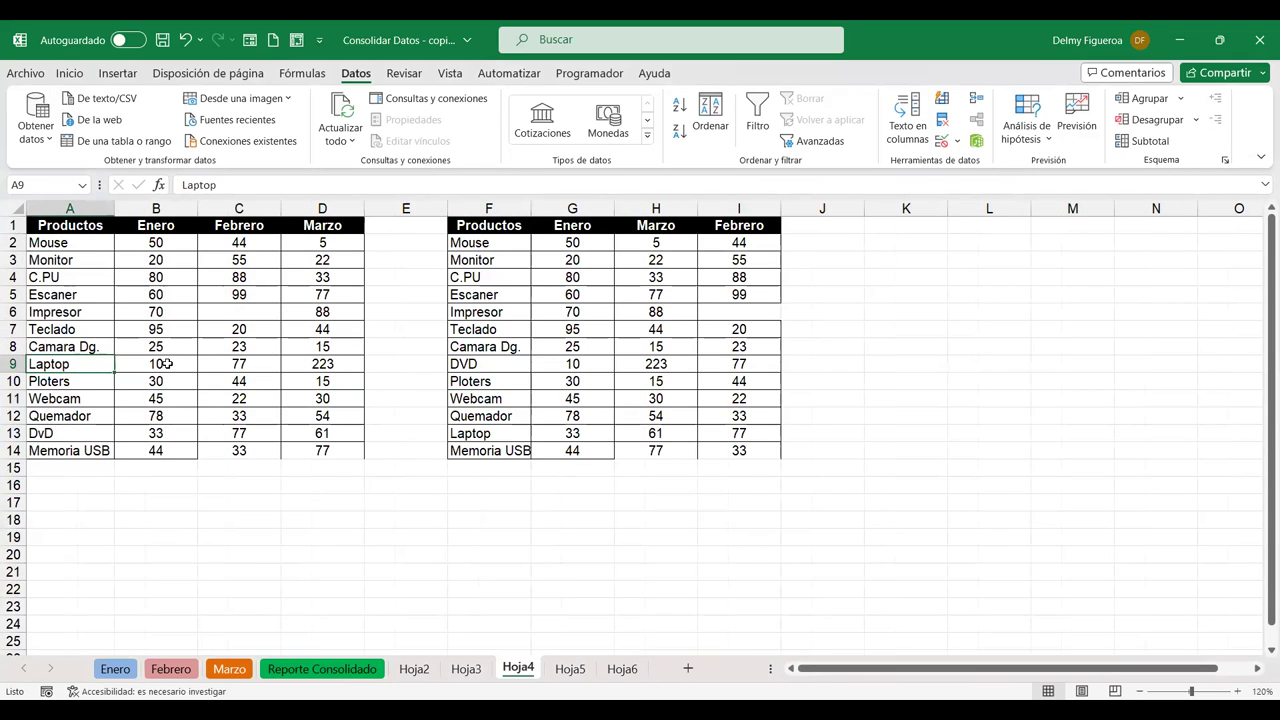
click(166, 364)
click(598, 364)
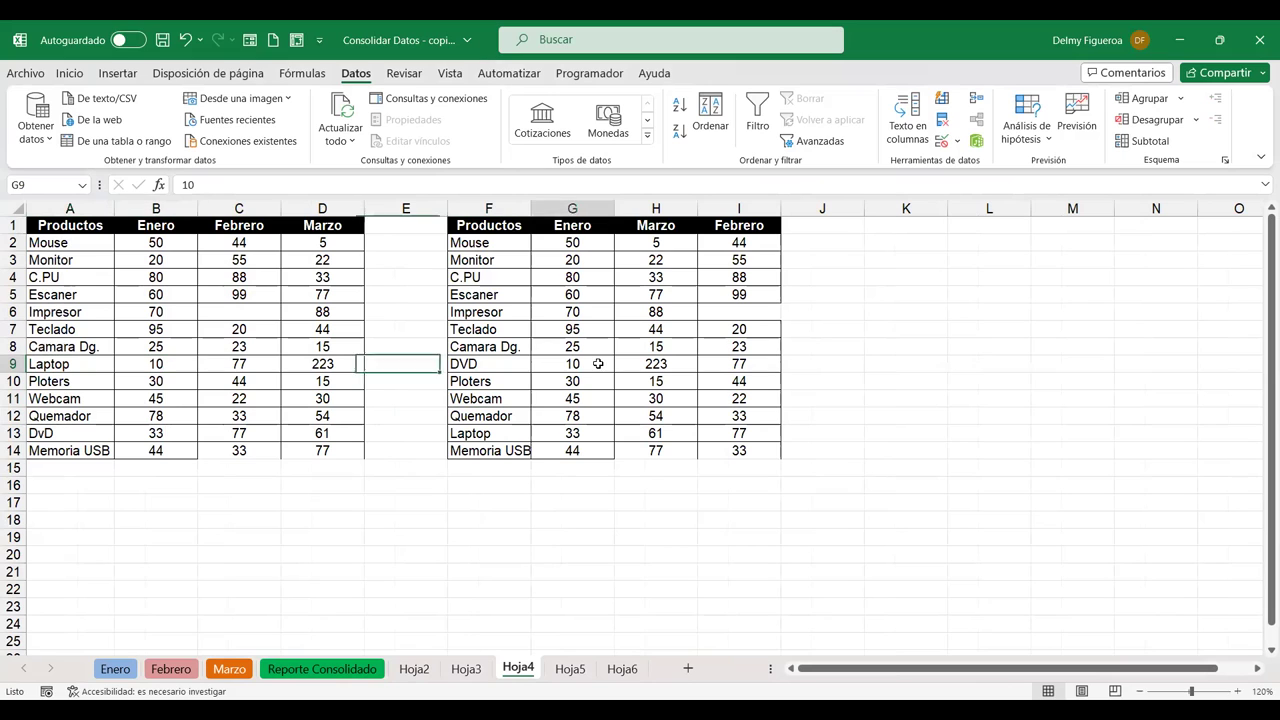
click(556, 430)
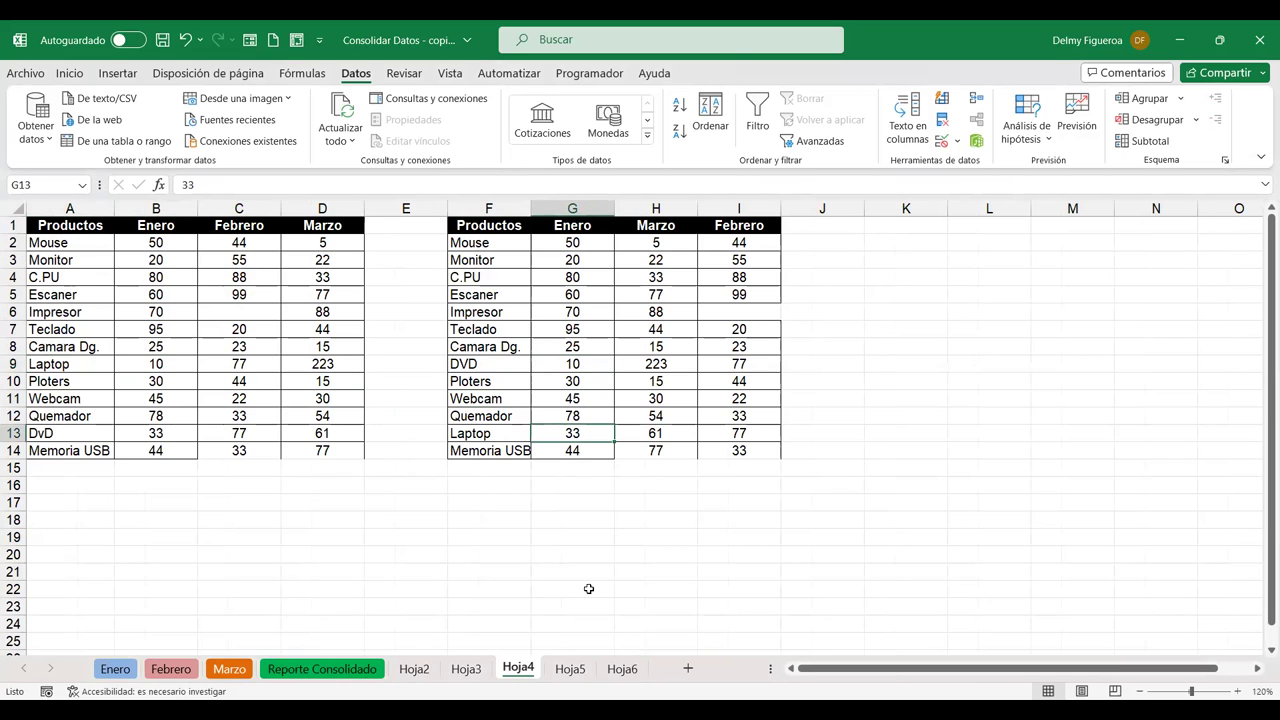
click(622, 669)
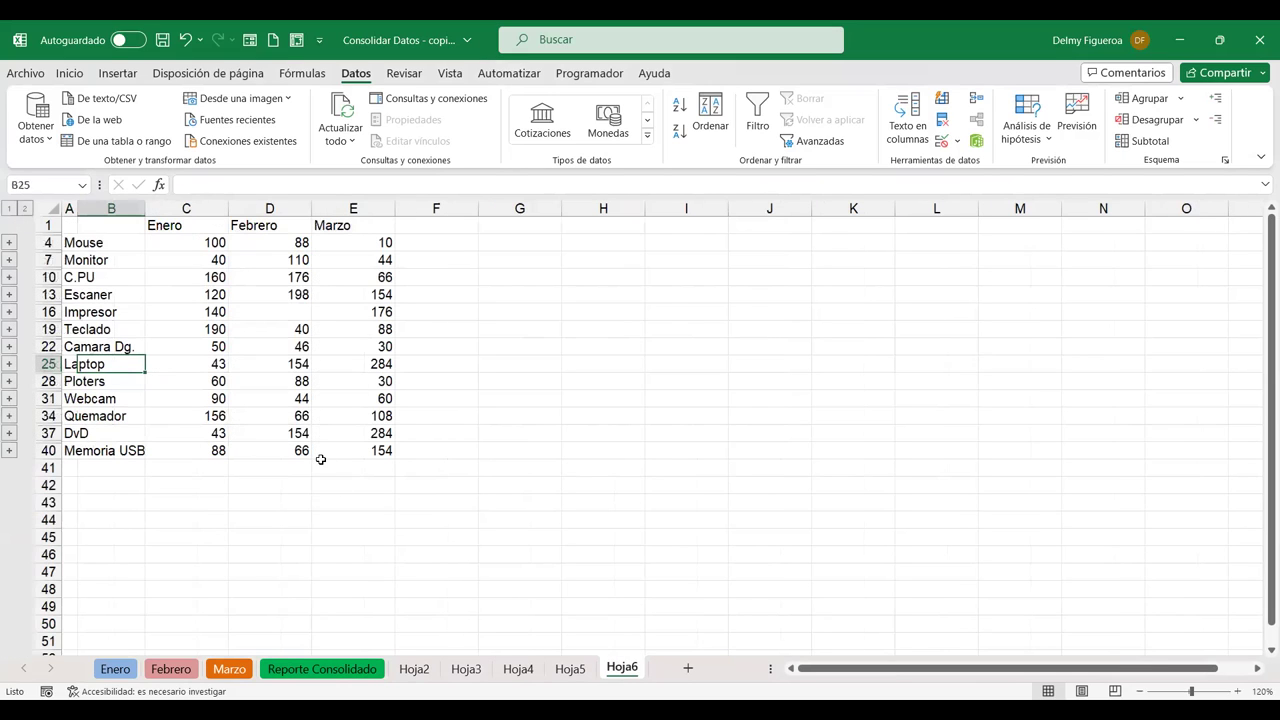
click(219, 364)
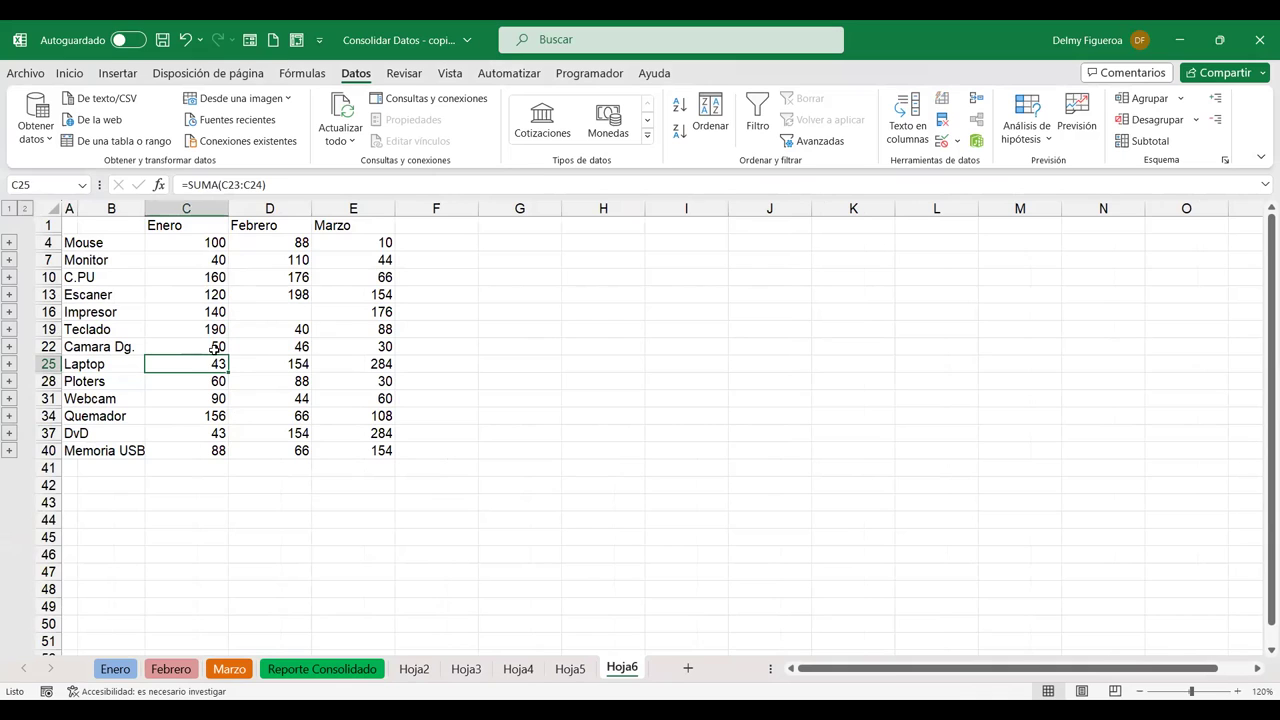
Check the consolidated DvD Enero total against both Hoja4 tables, then select F18 on Hoja4
click(519, 670)
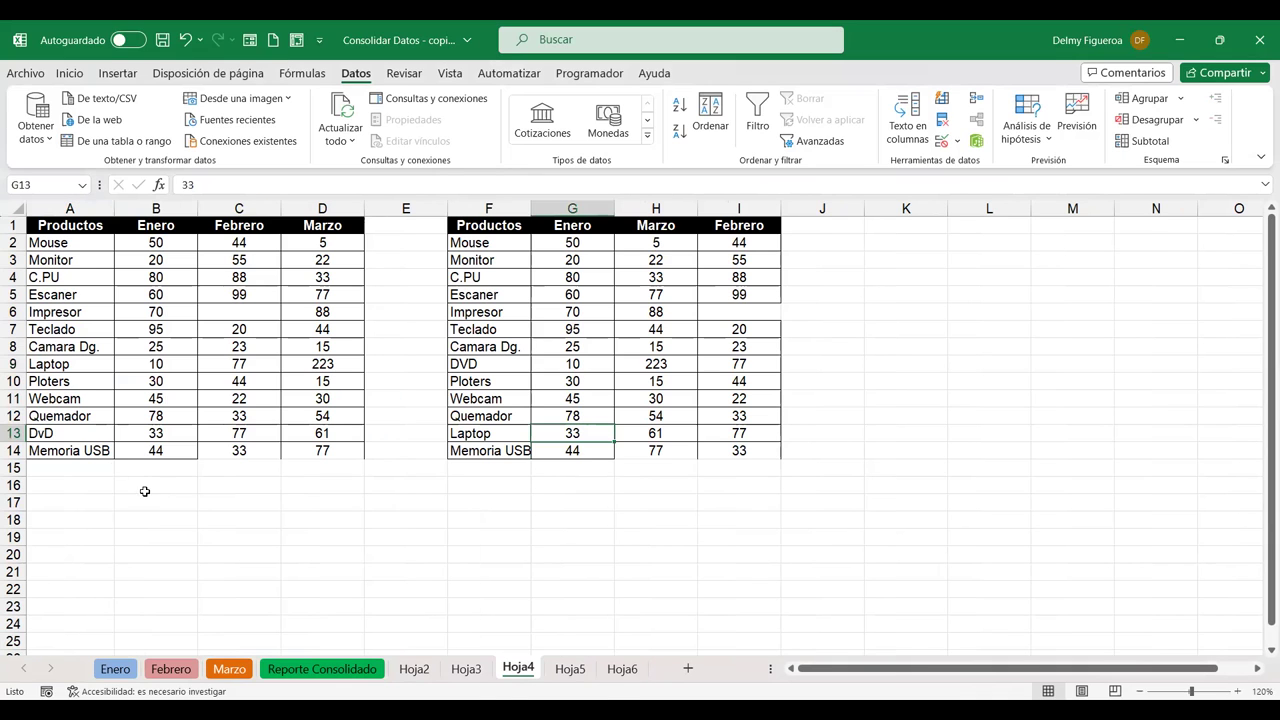
click(63, 431)
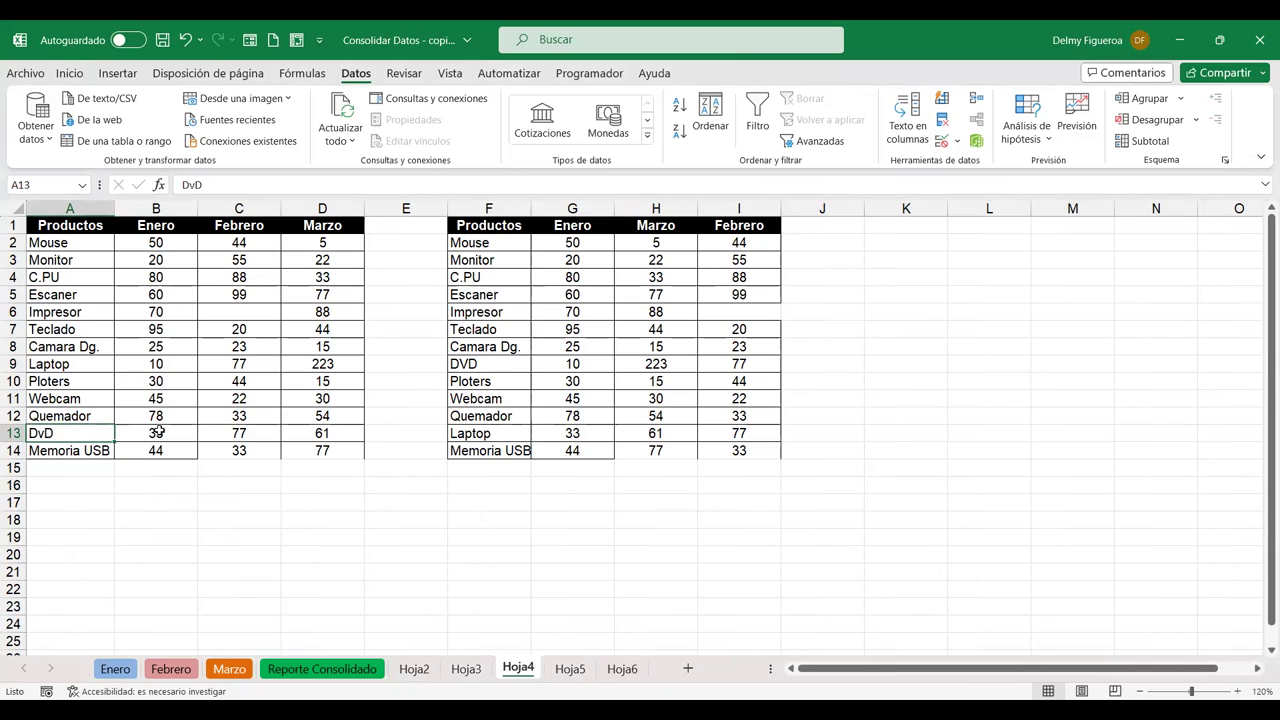
click(159, 430)
click(561, 377)
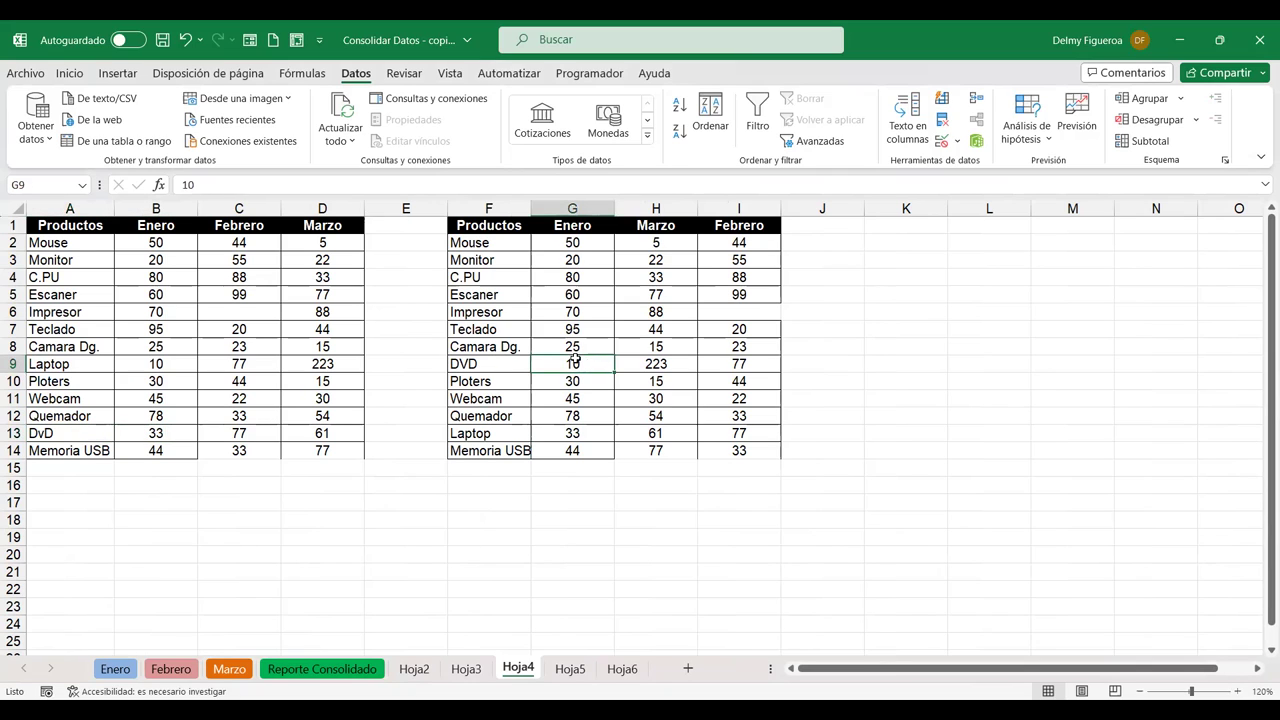
click(622, 669)
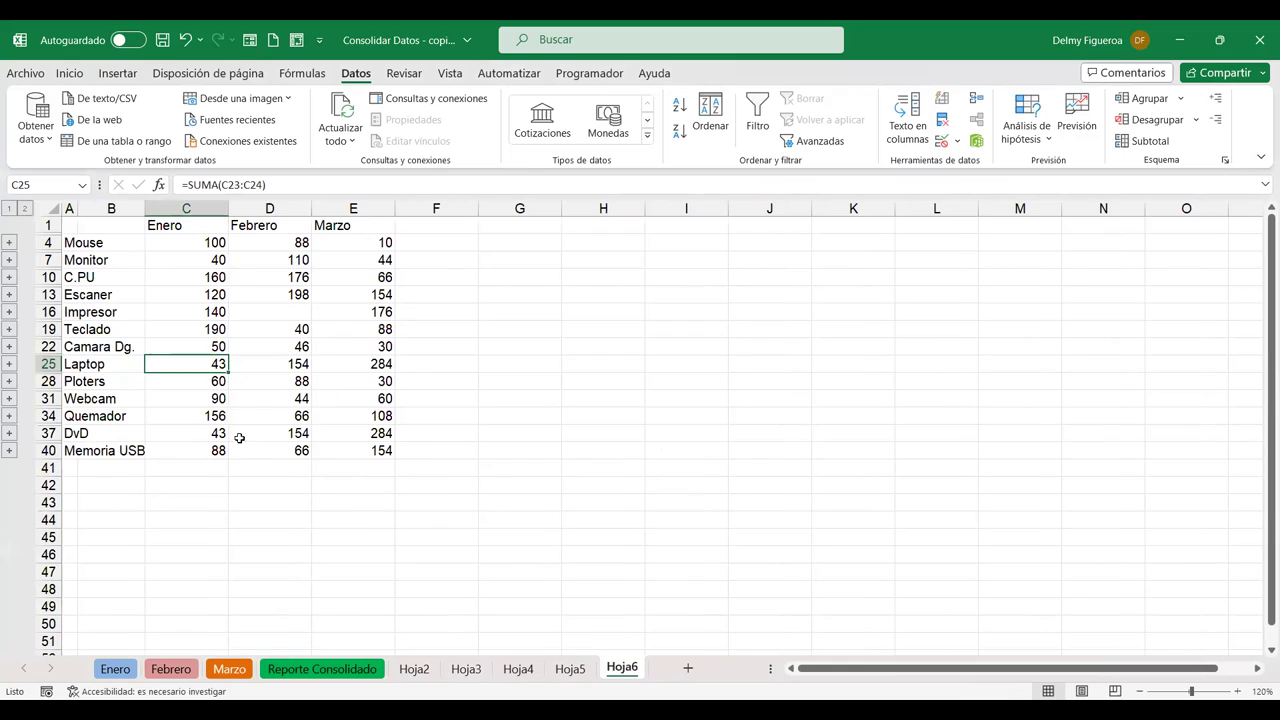
click(198, 432)
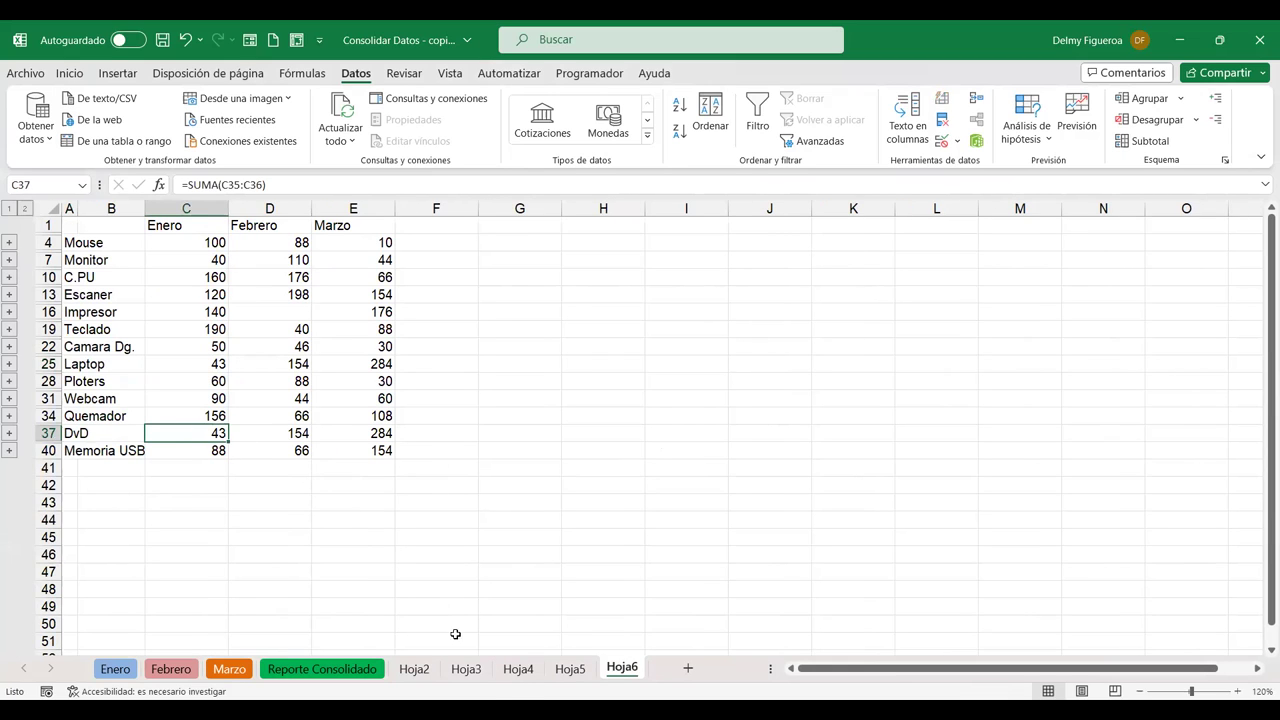
click(518, 669)
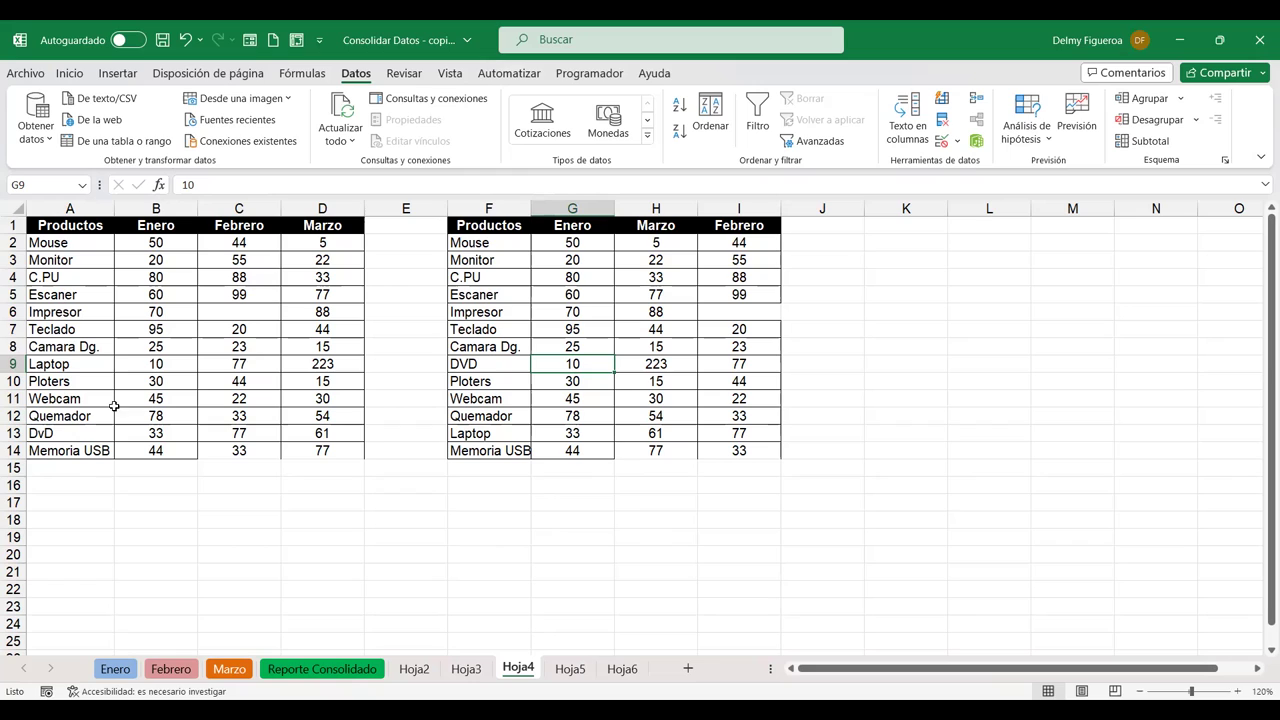
click(479, 524)
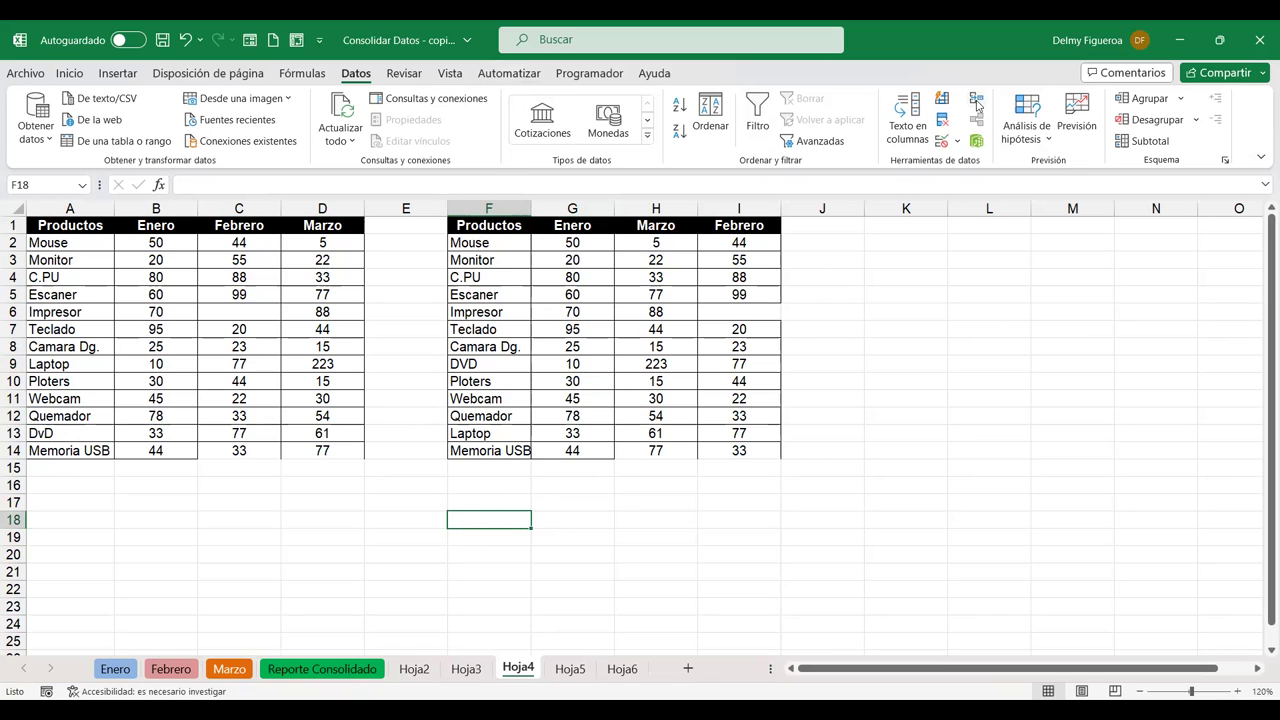
Sum A1:D14 and F1:I14 by top-row and left-column labels into an unlinked summary at F18
click(977, 100)
click(86, 230)
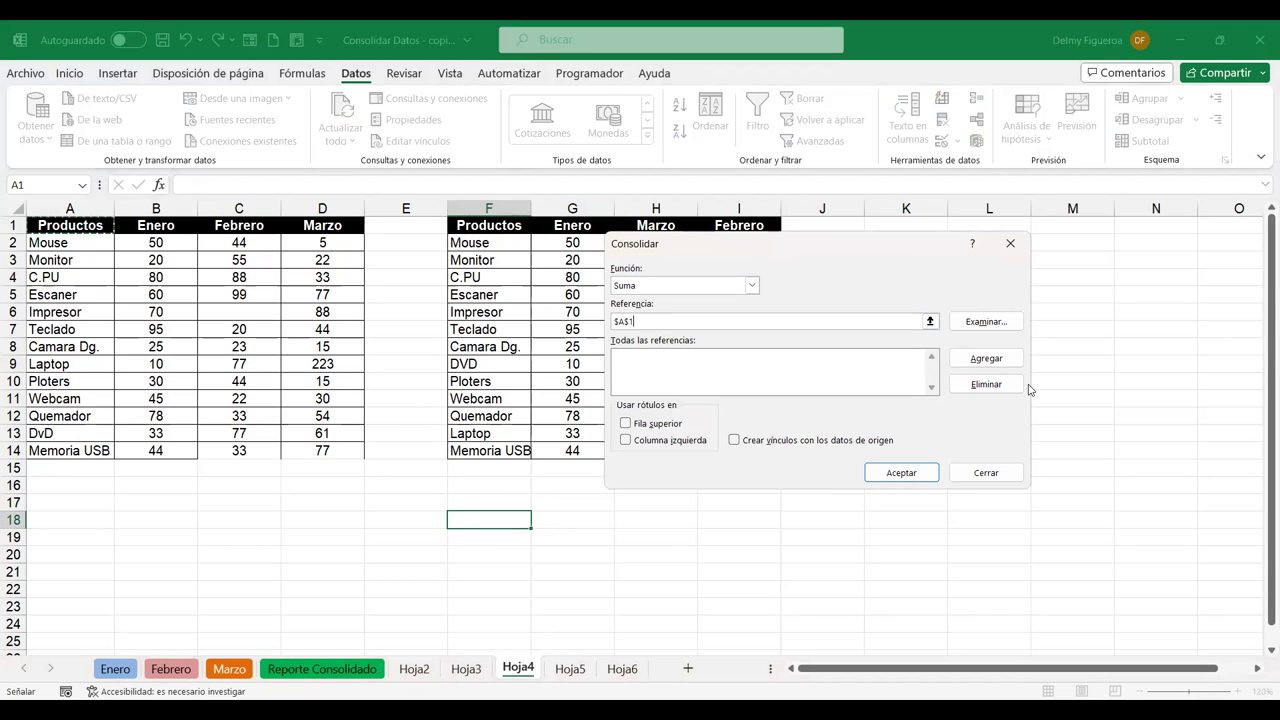
click(990, 358)
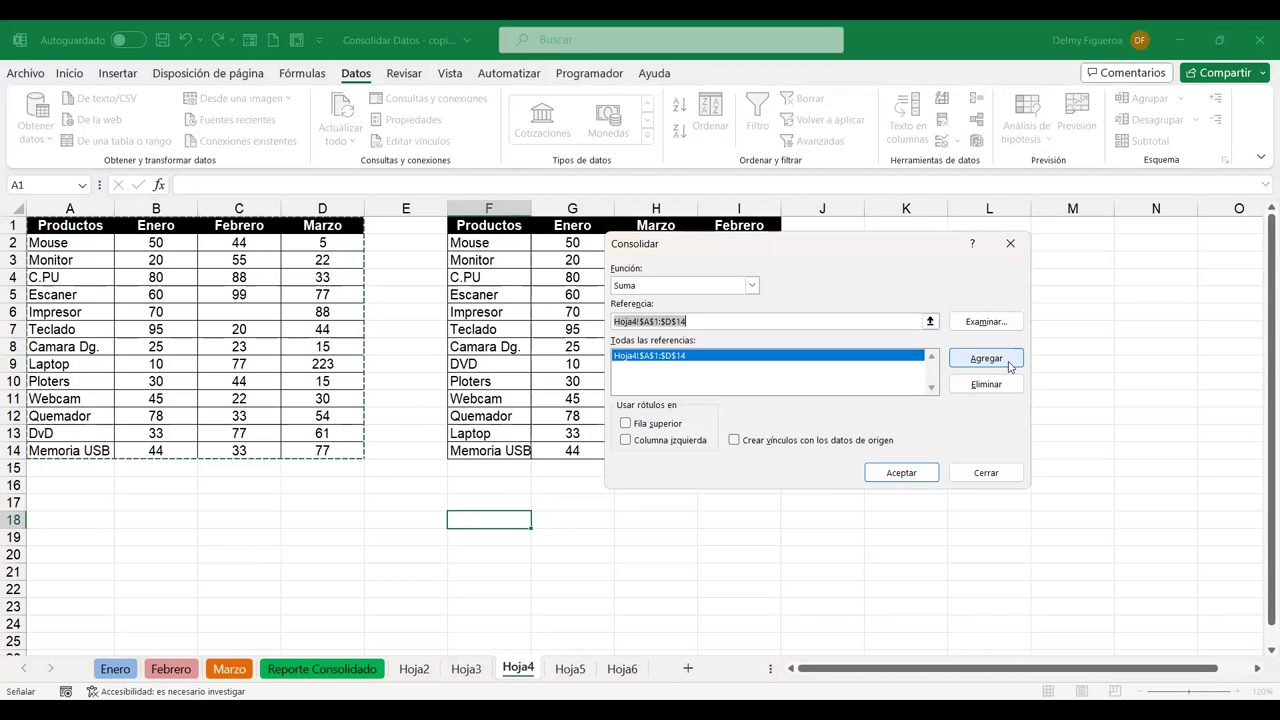
click(527, 232)
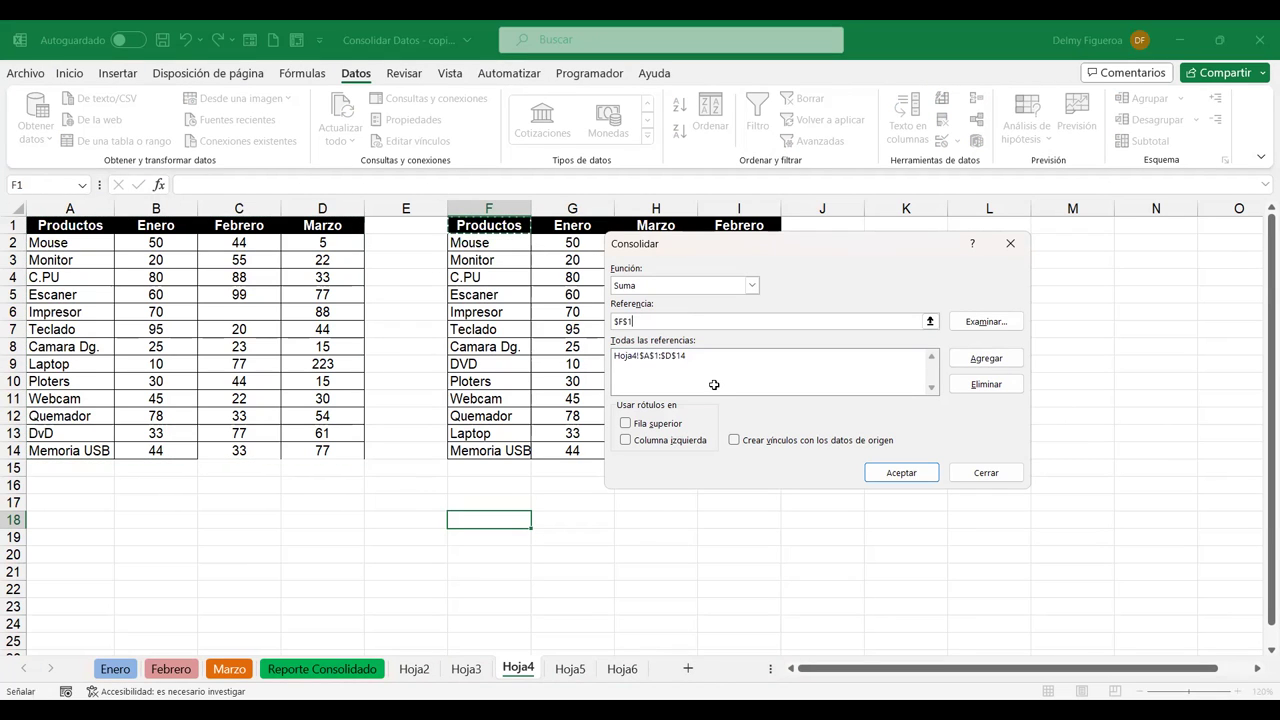
click(1003, 360)
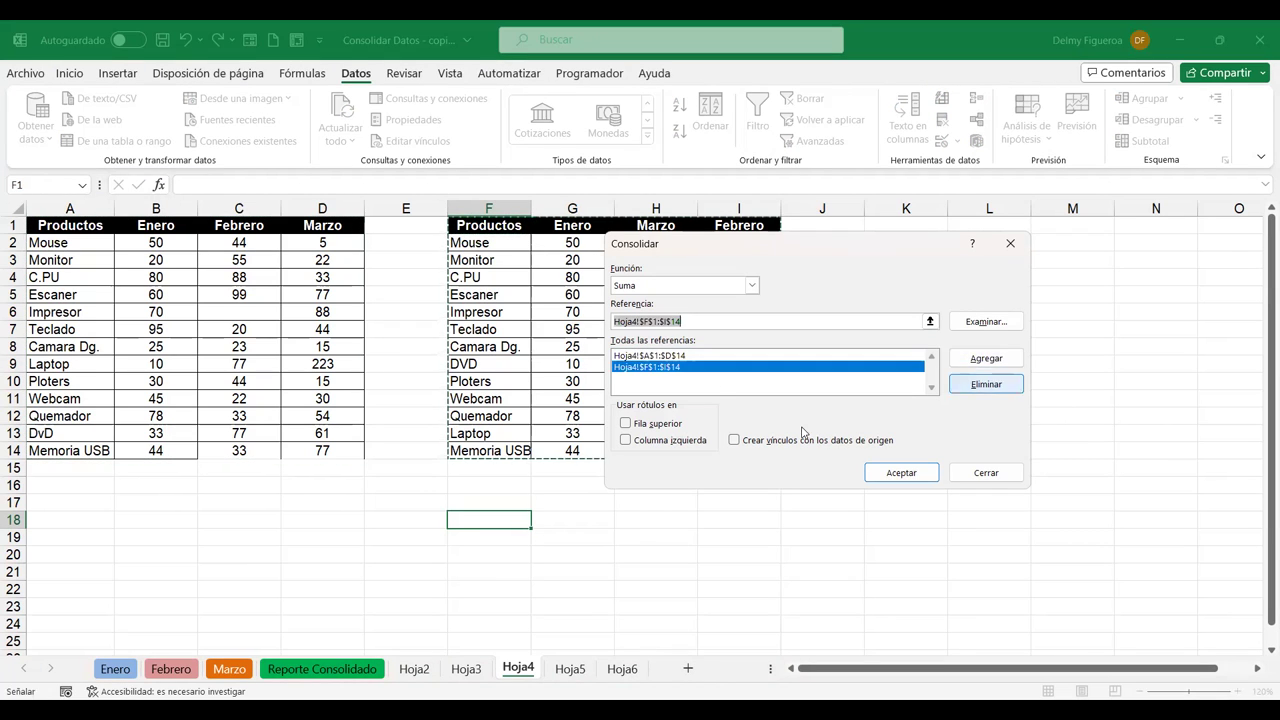
click(625, 425)
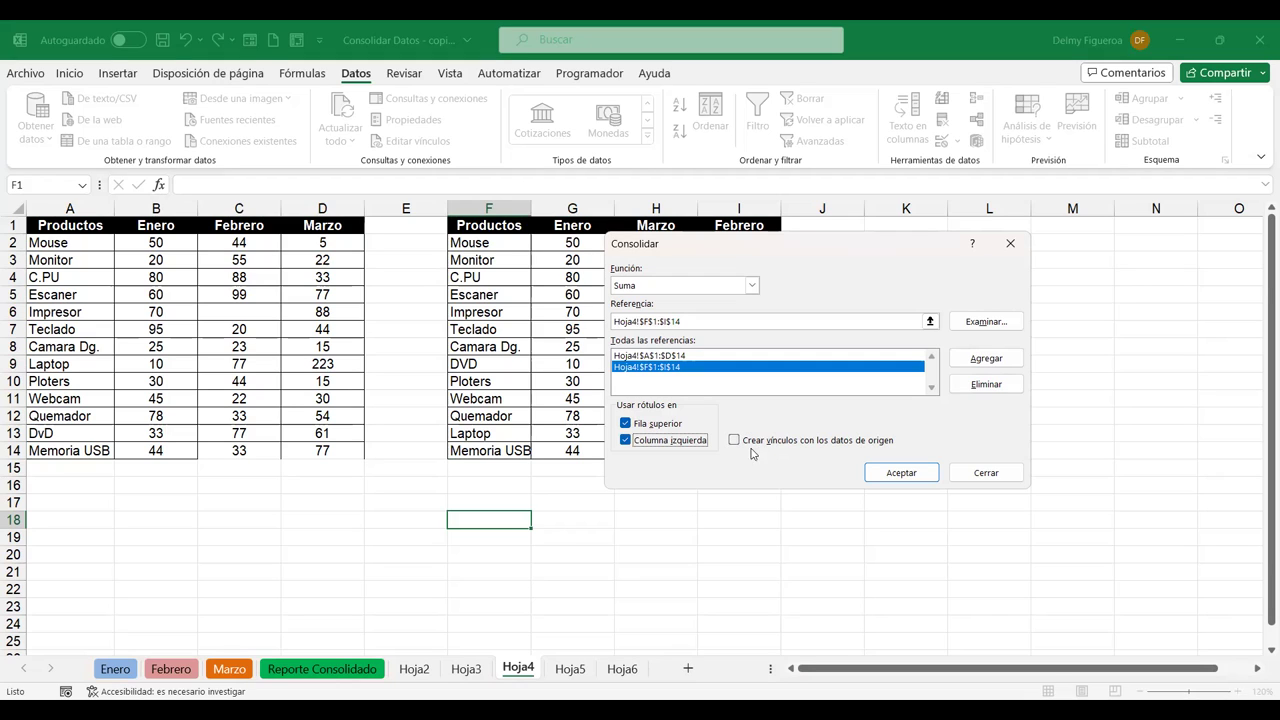
click(910, 475)
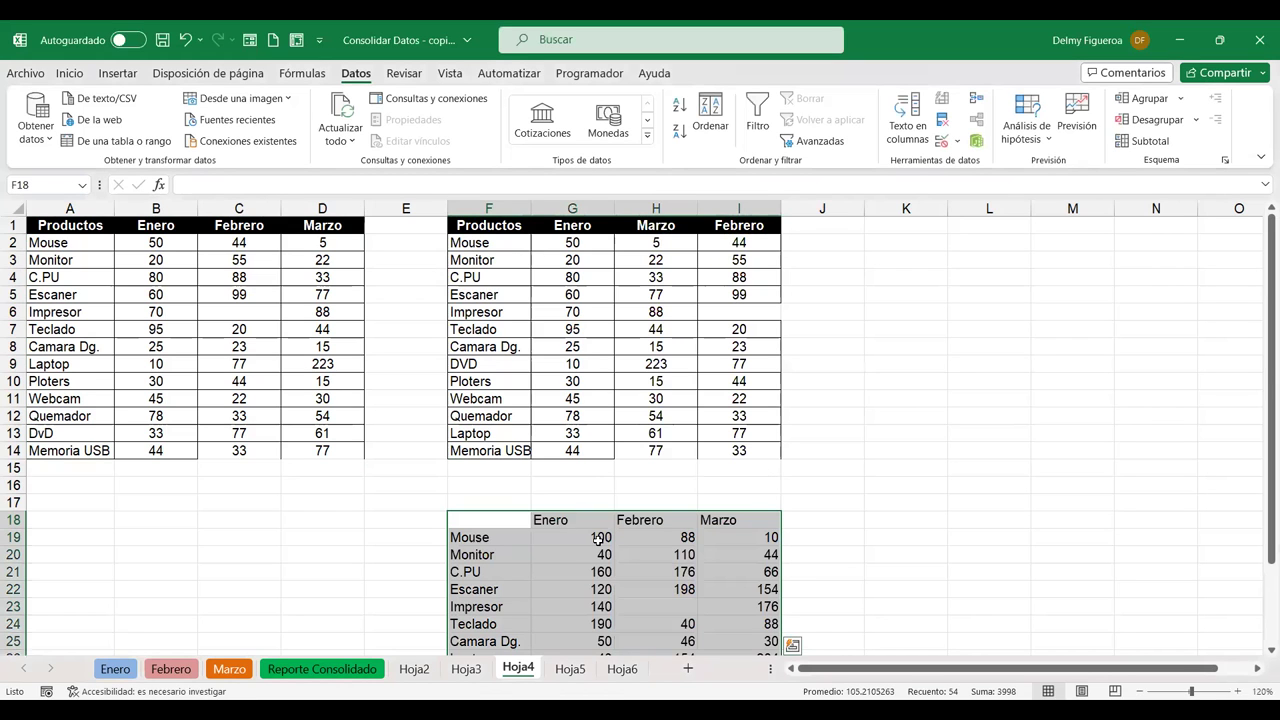
click(599, 538)
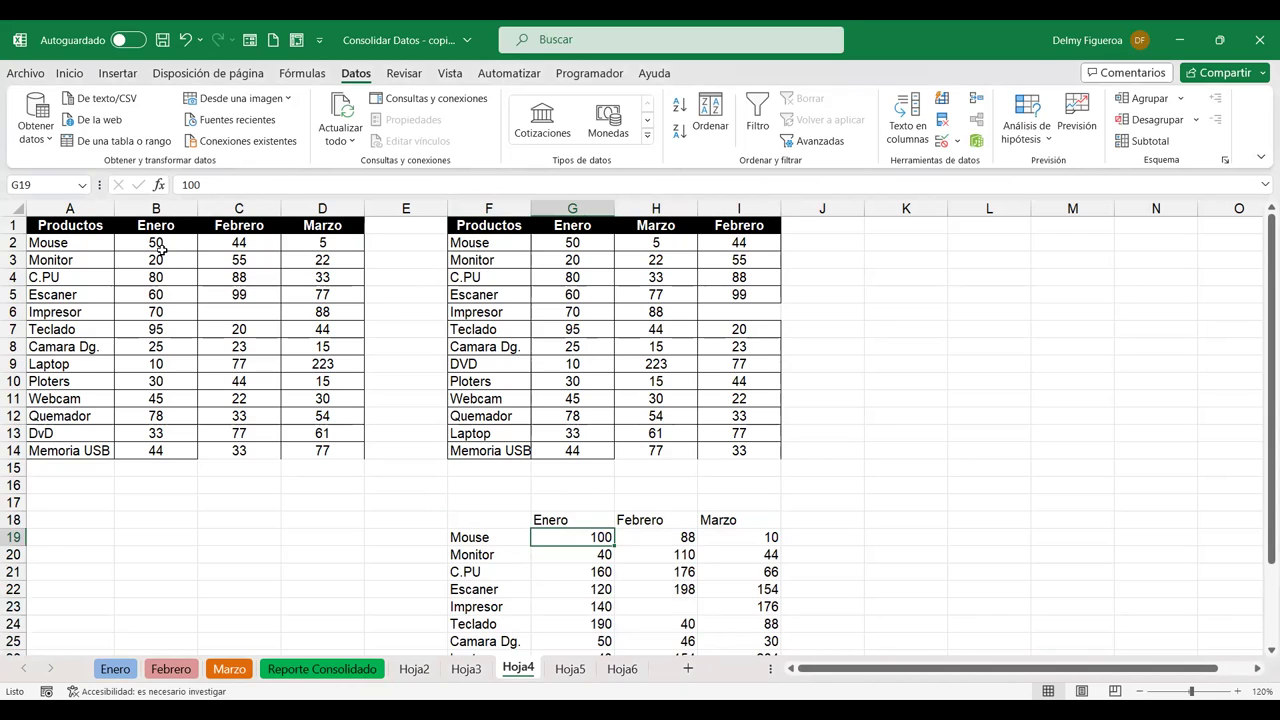
click(160, 242)
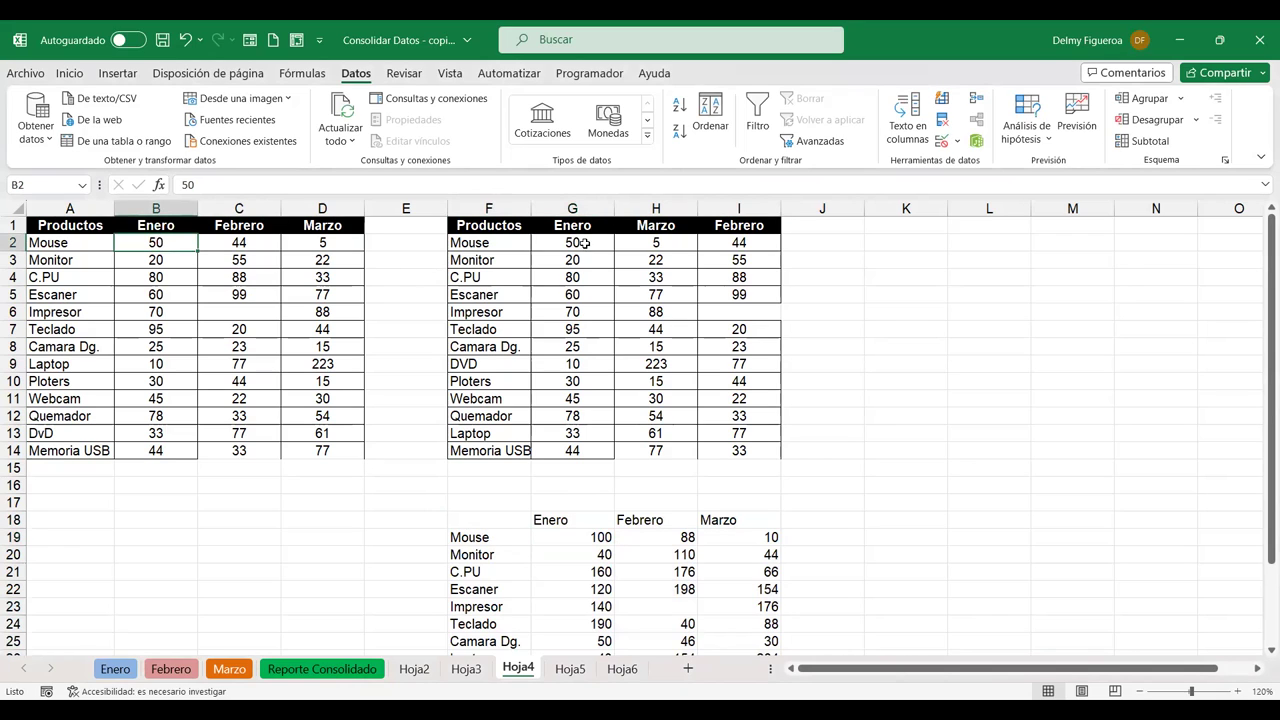
click(584, 245)
click(248, 244)
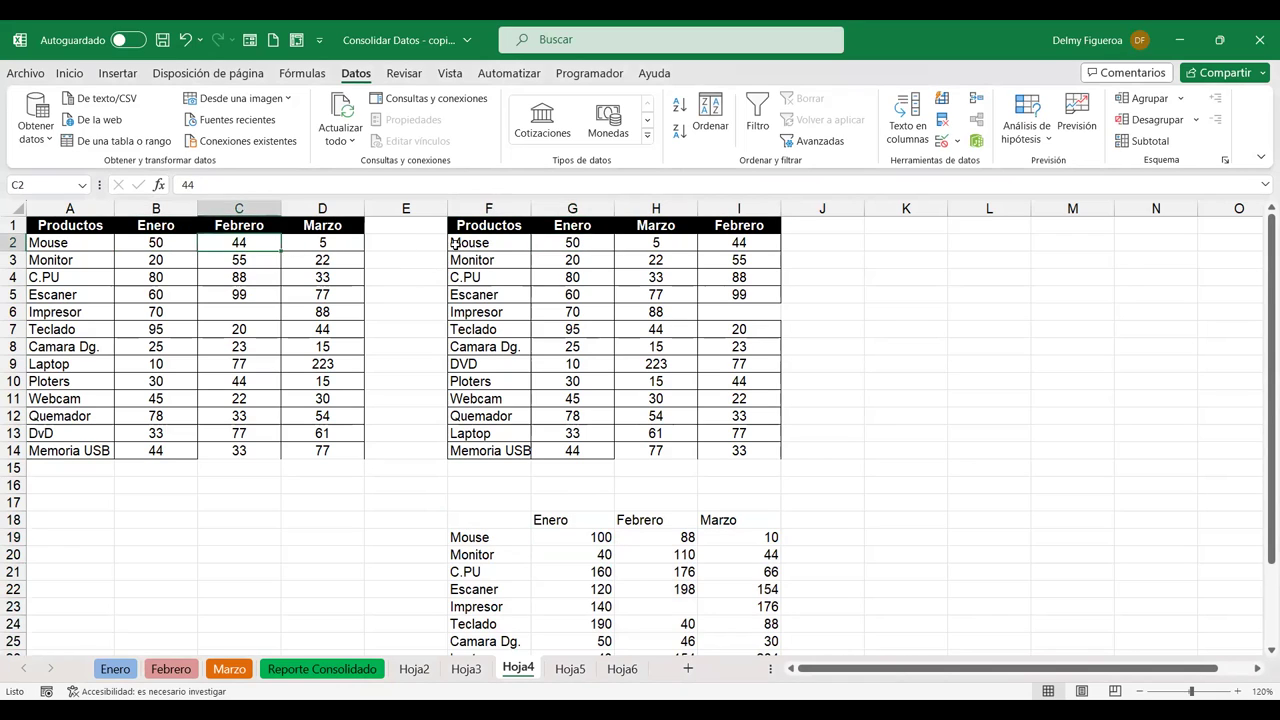
click(747, 243)
click(354, 249)
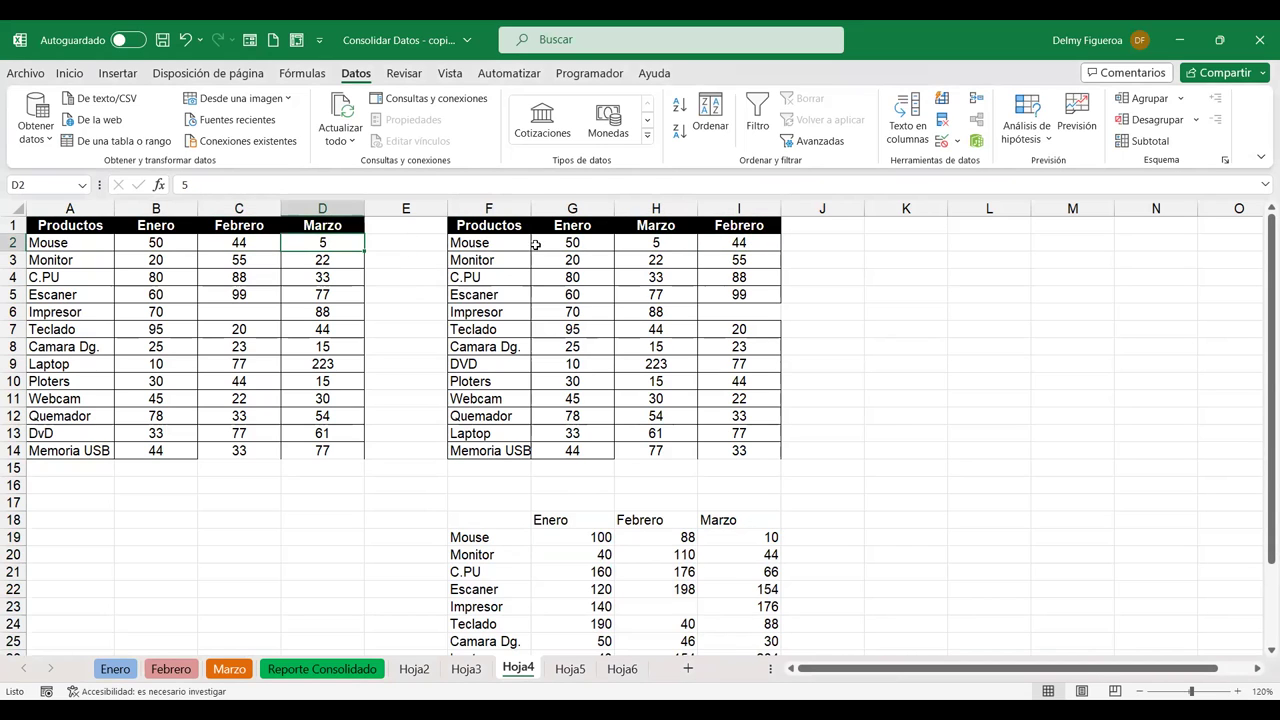
click(645, 244)
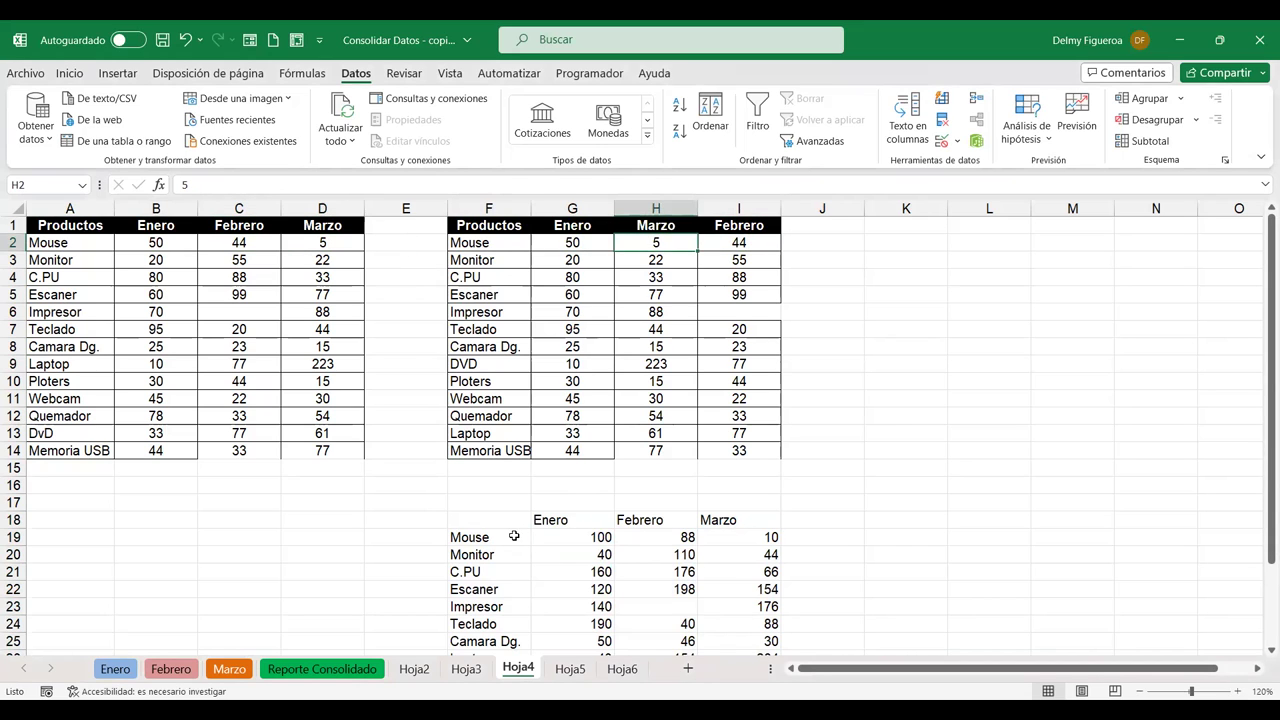
scroll(520, 536, down, 2)
click(624, 482)
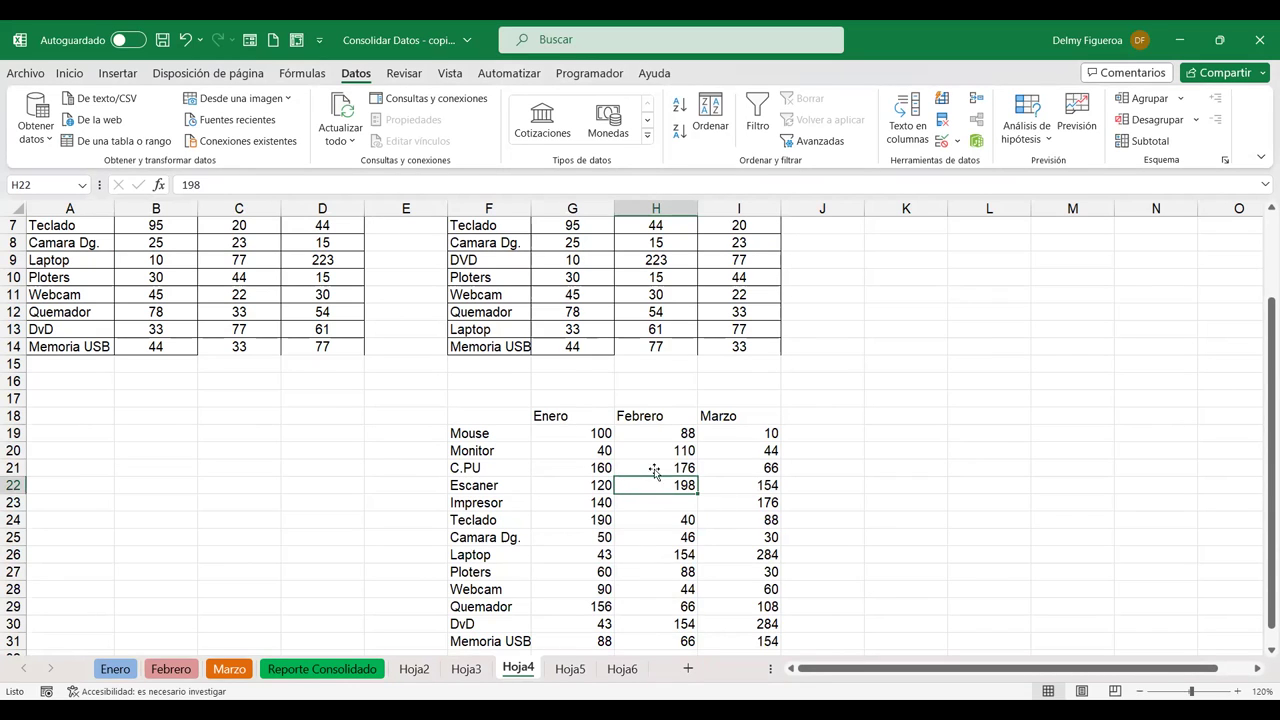
scroll(844, 409, up, 2)
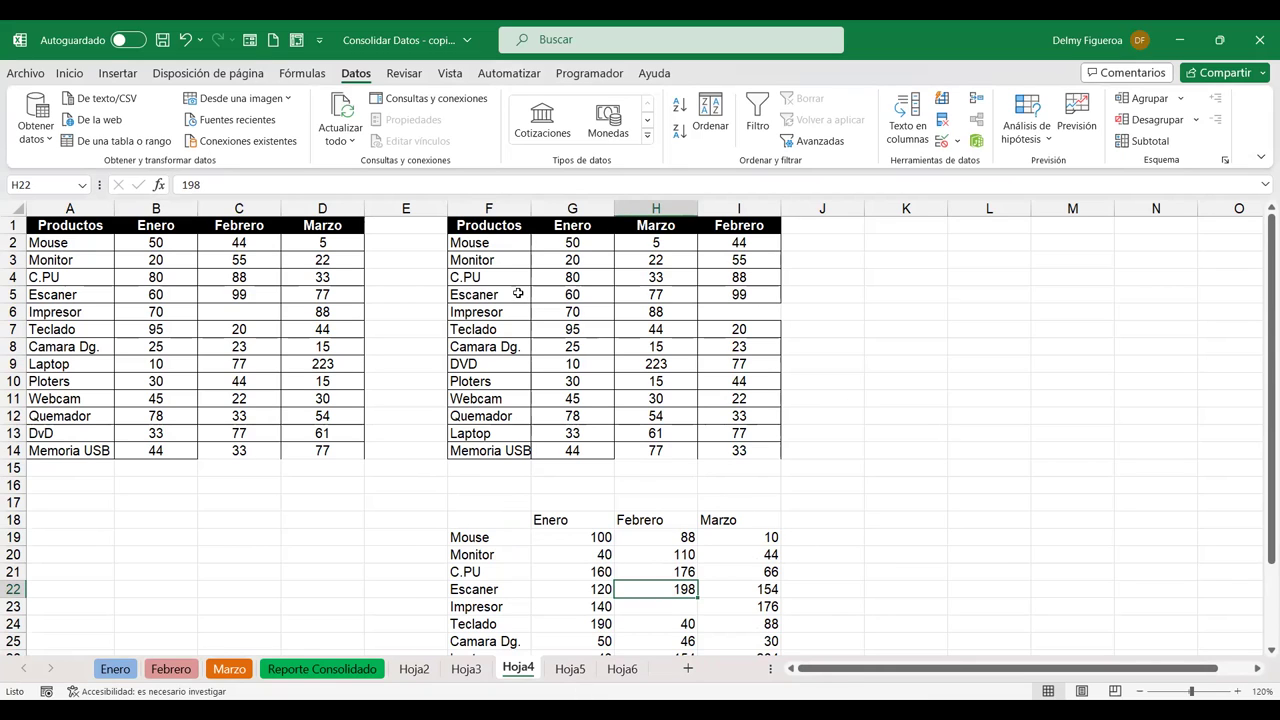
click(75, 225)
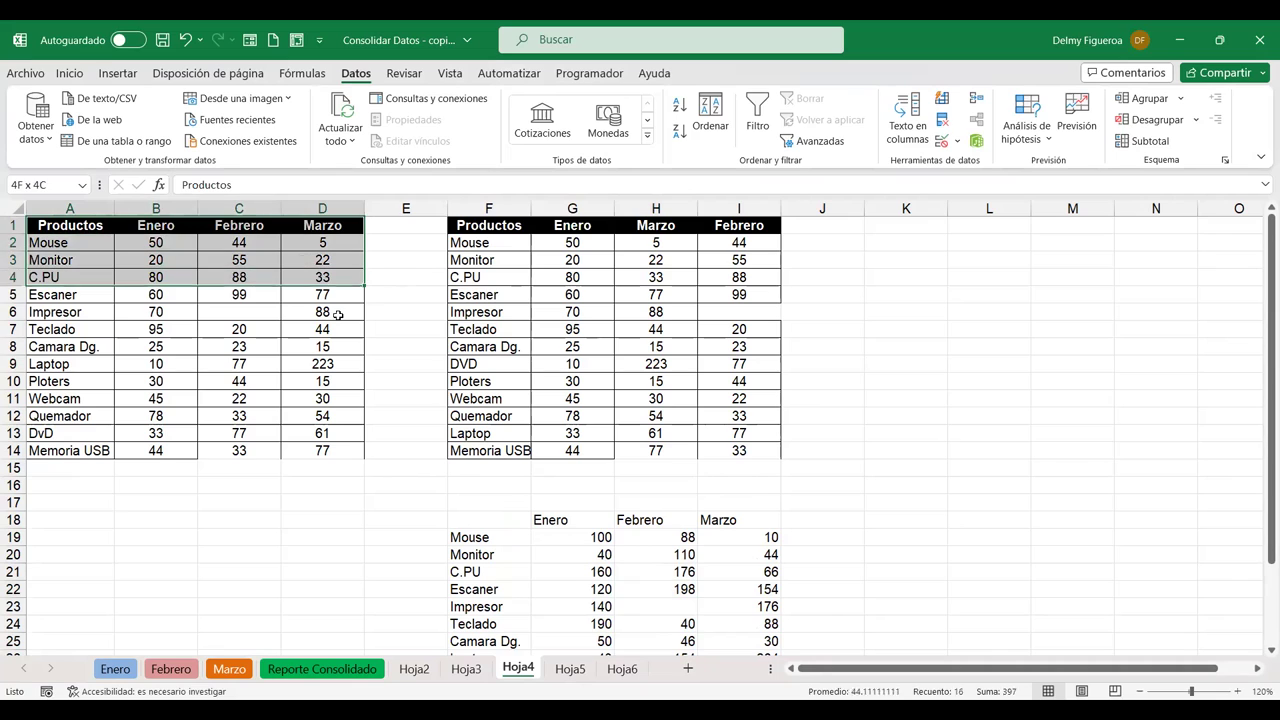
Attempt to name A1:D14, return to A1 after mistyped names jumped to TD1 and TDA1
drag(279, 257, 364, 458)
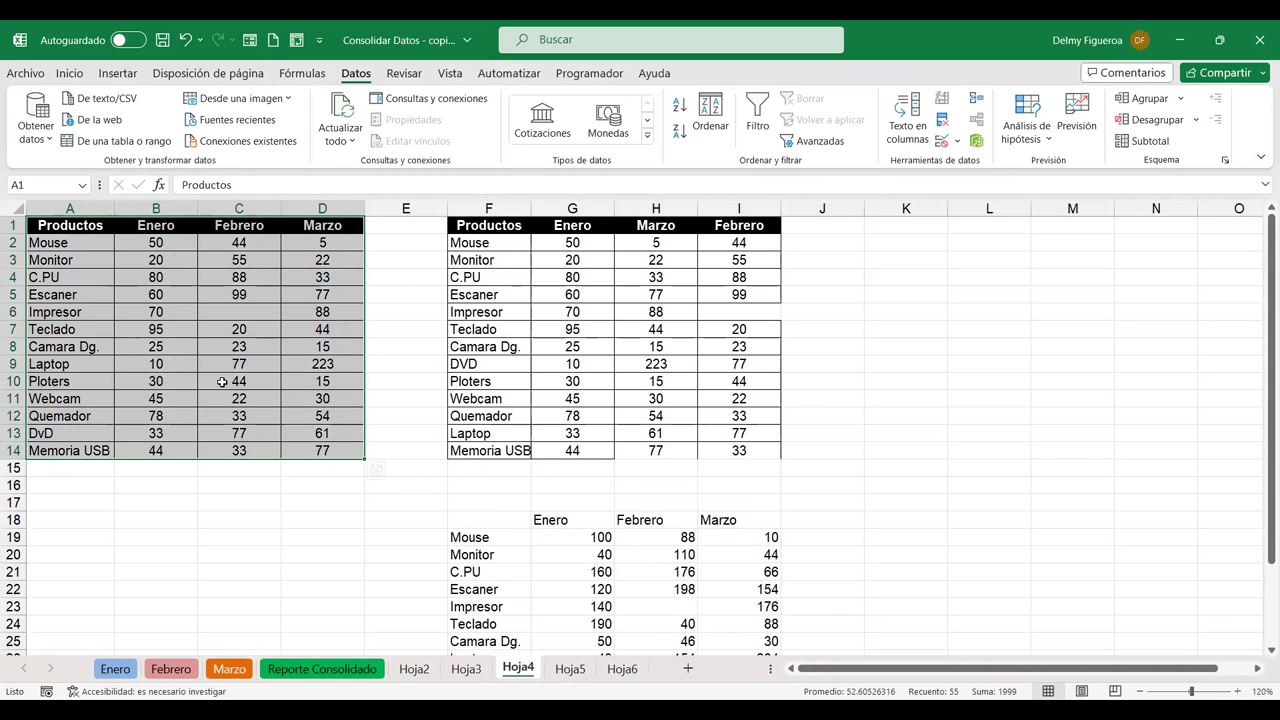
click(49, 187)
text(Td)
key(Return)
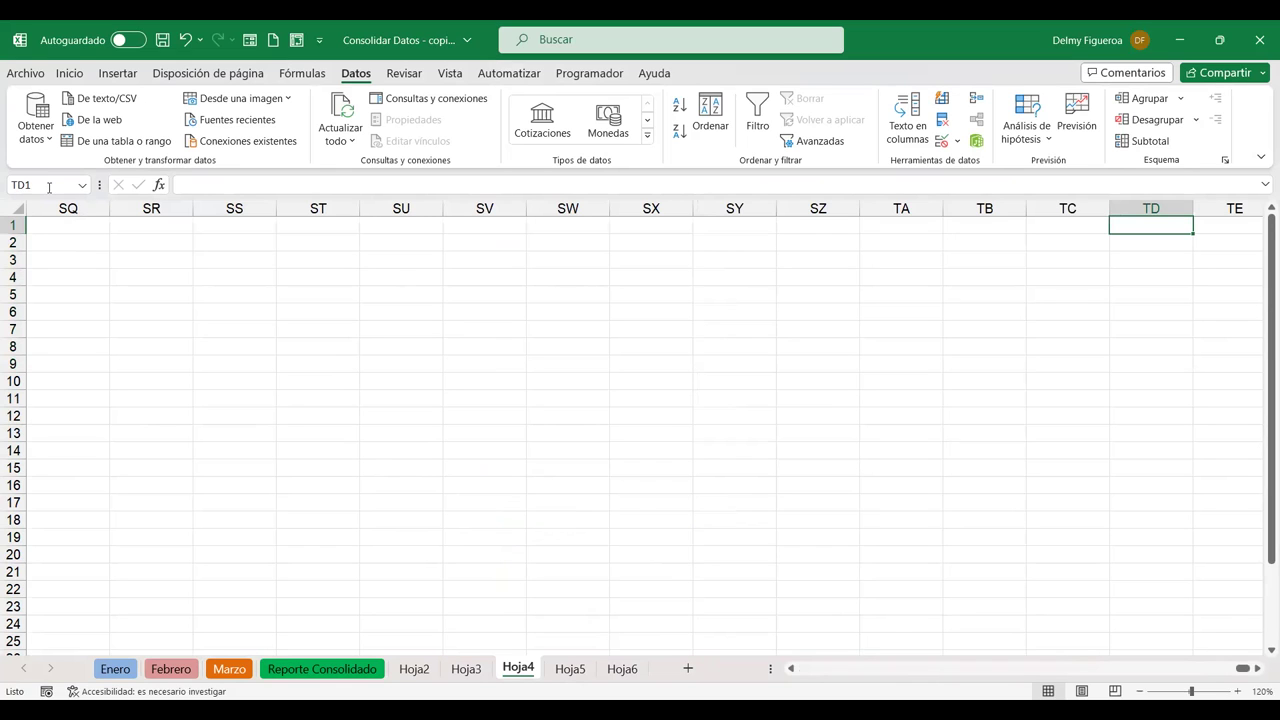
key(ctrl+Home)
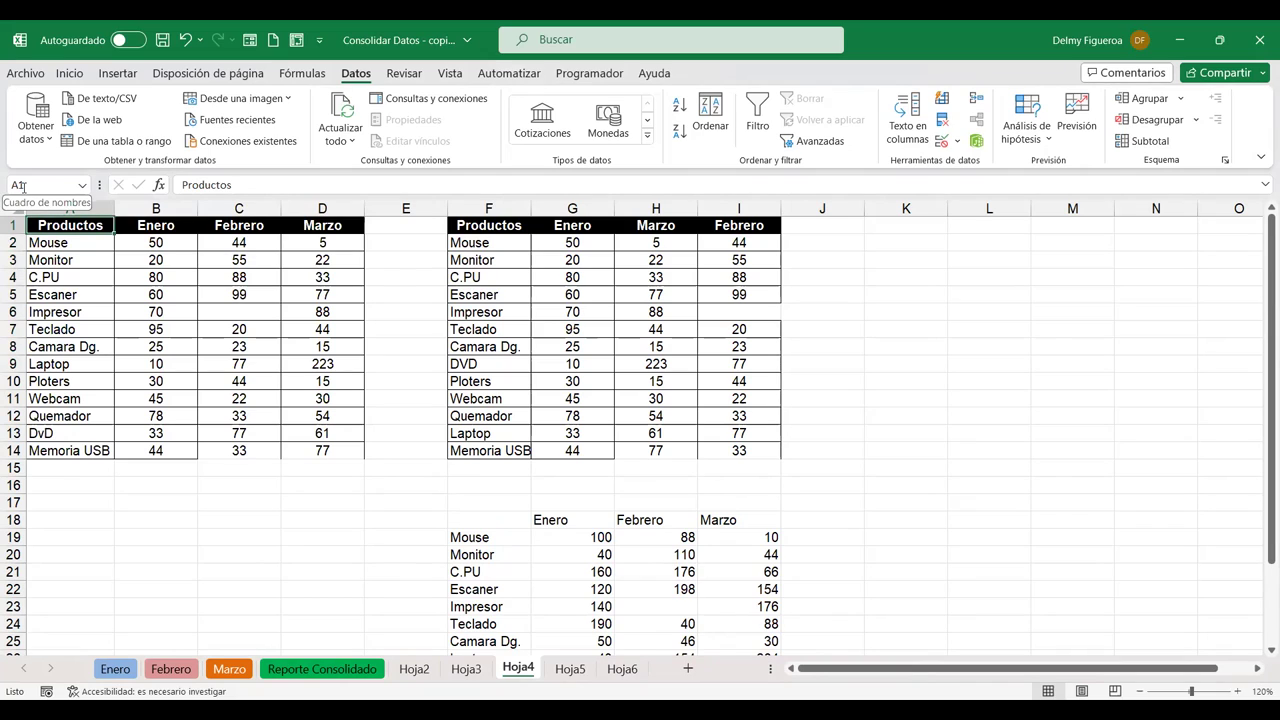
click(22, 186)
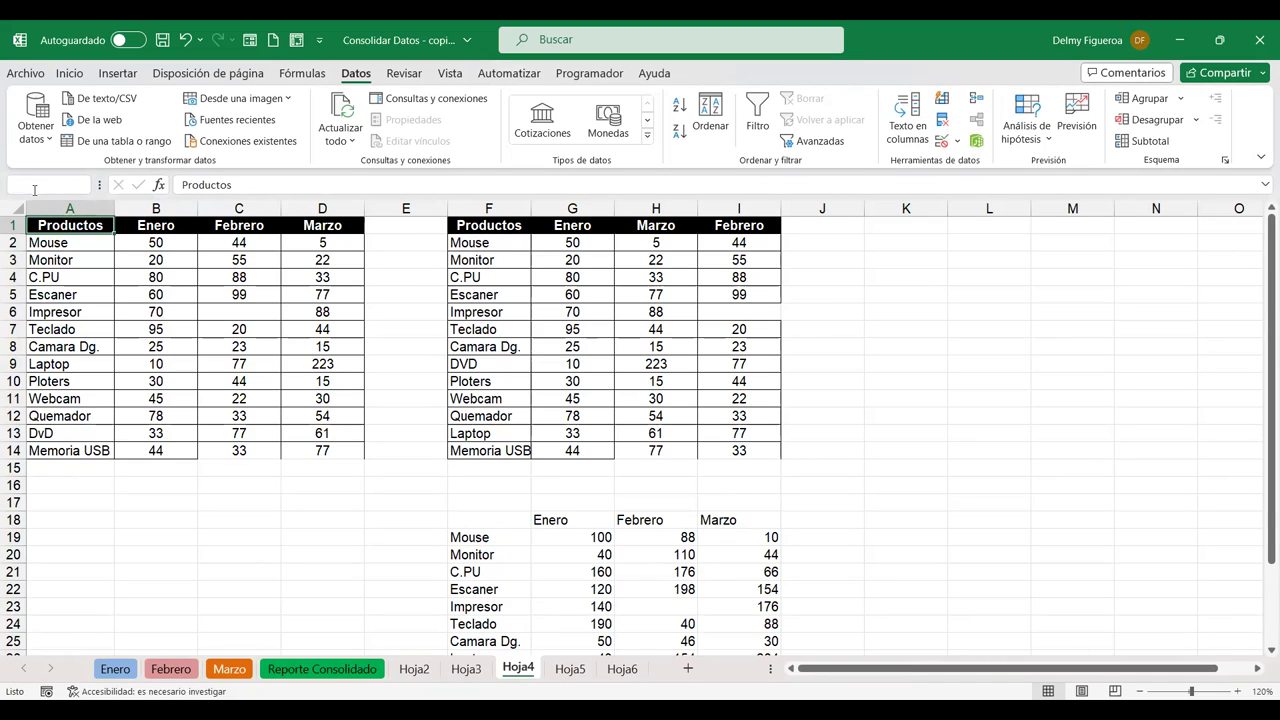
text(TDA1)
key(Return)
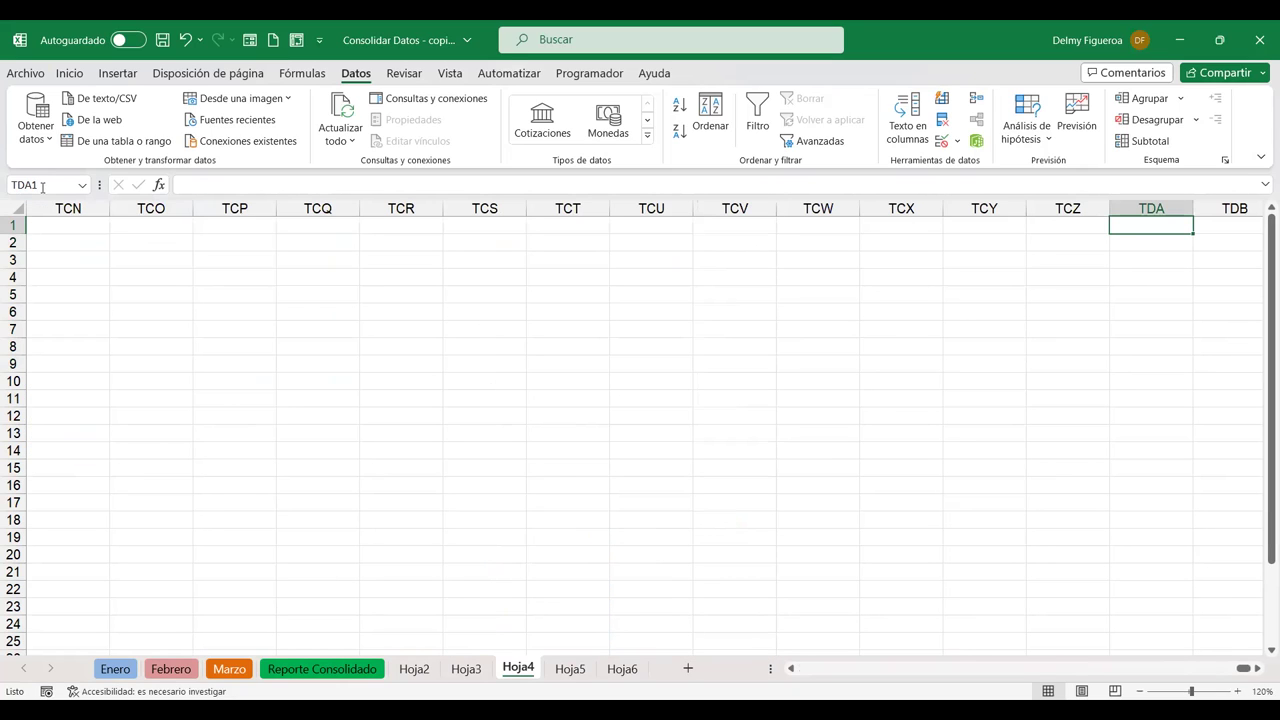
key(ctrl+End)
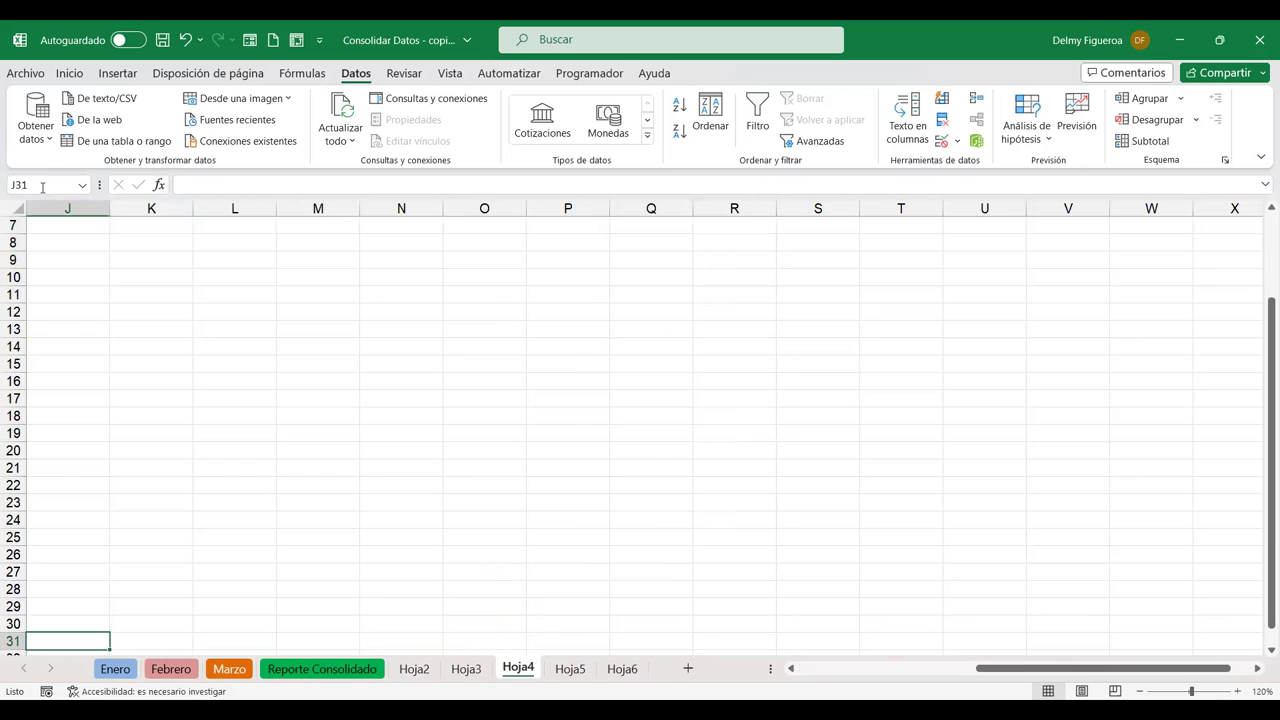
key(ctrl+Home)
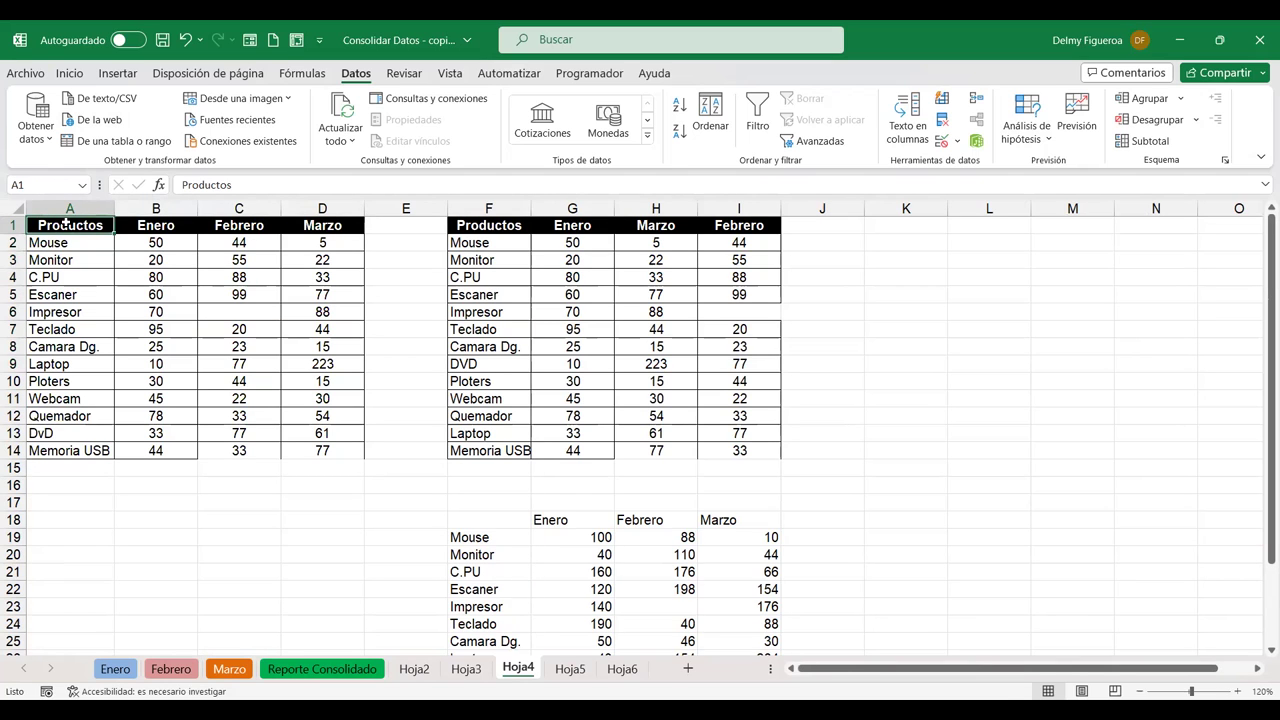
Name the first product table A1:D14 as Tienda1
drag(65, 222, 325, 451)
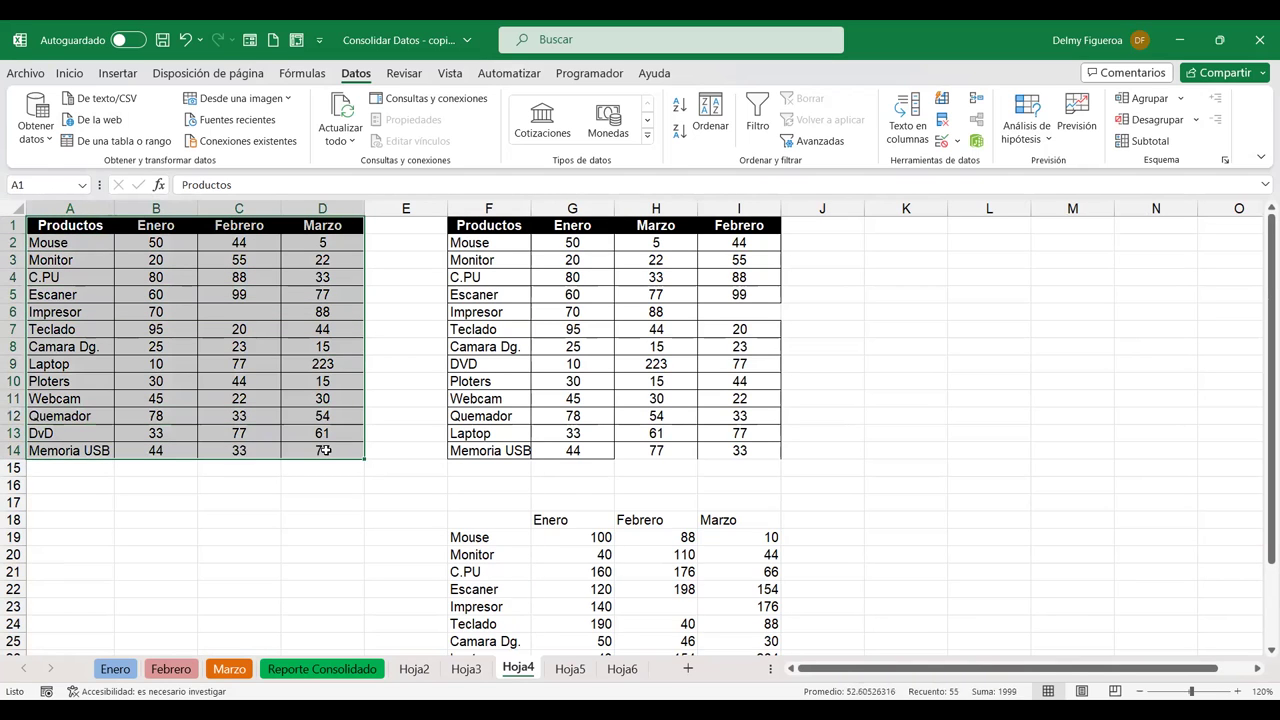
click(49, 185)
text(t)
key(BackSpace)
key(BackSpace)
text(ienda)
key(Return)
Name the second product table F1:I14 as Tienda2, then select K18
mouse_move(474, 225)
mouse_down()
mouse_move(754, 423)
mouse_move(740, 460)
mouse_up()
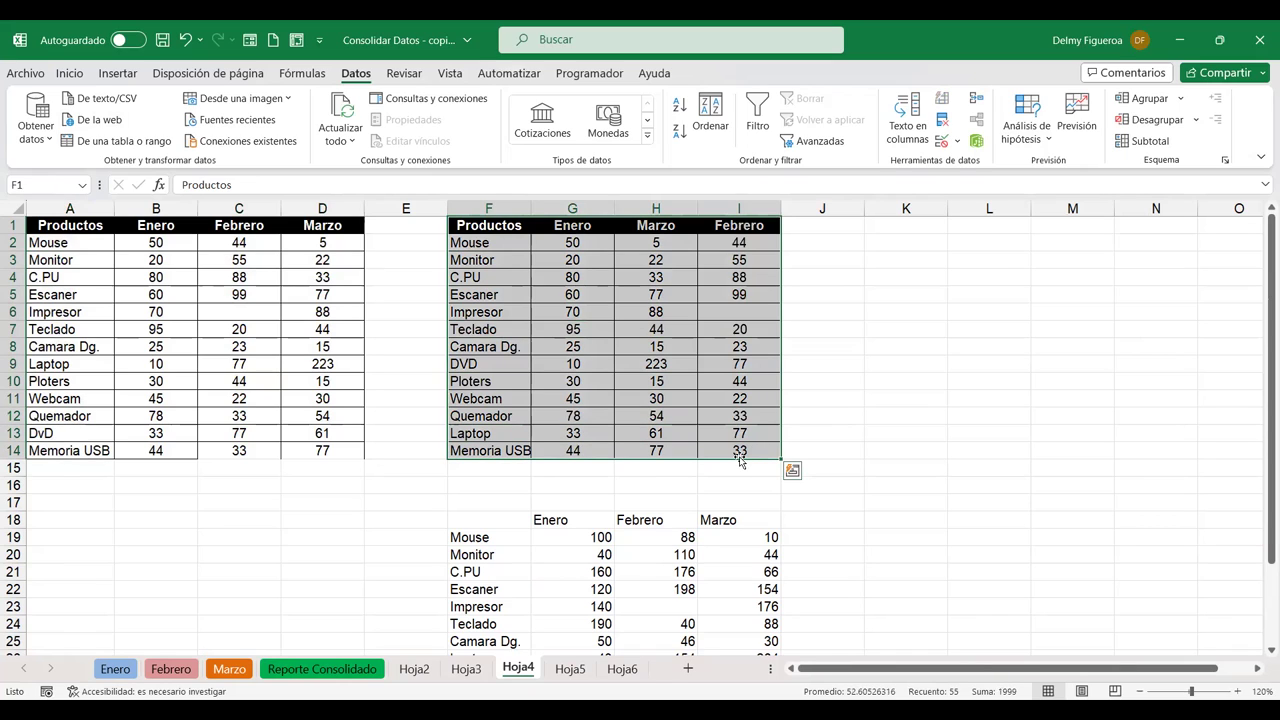
click(53, 184)
text(Tienda2)
key(Return)
click(902, 518)
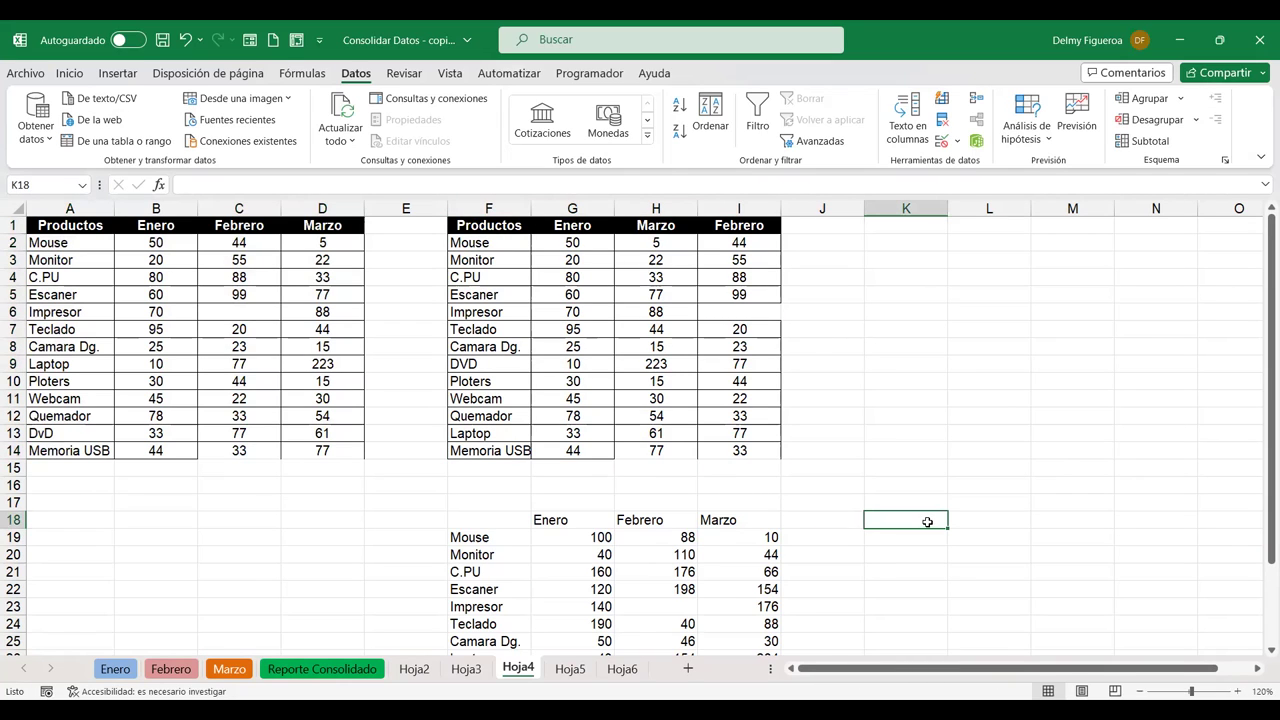
Remove the old consolidation references and add the named range Tienda1 as a source
click(976, 101)
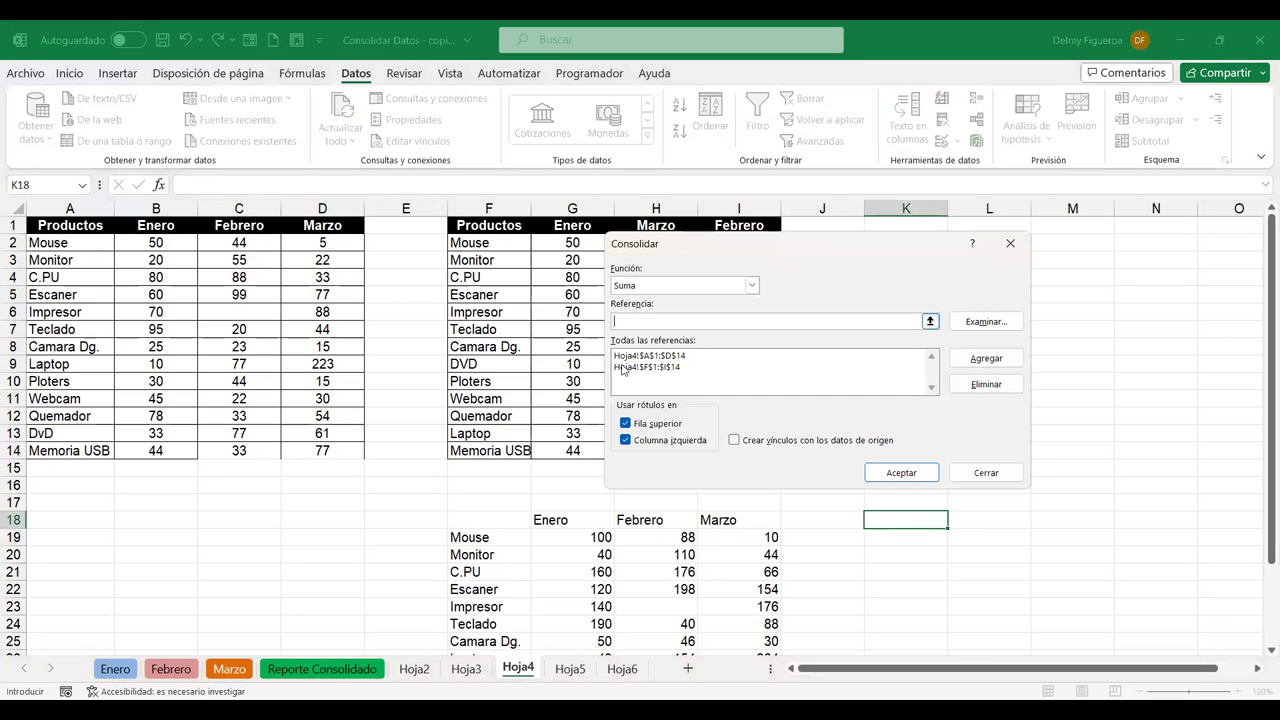
click(636, 368)
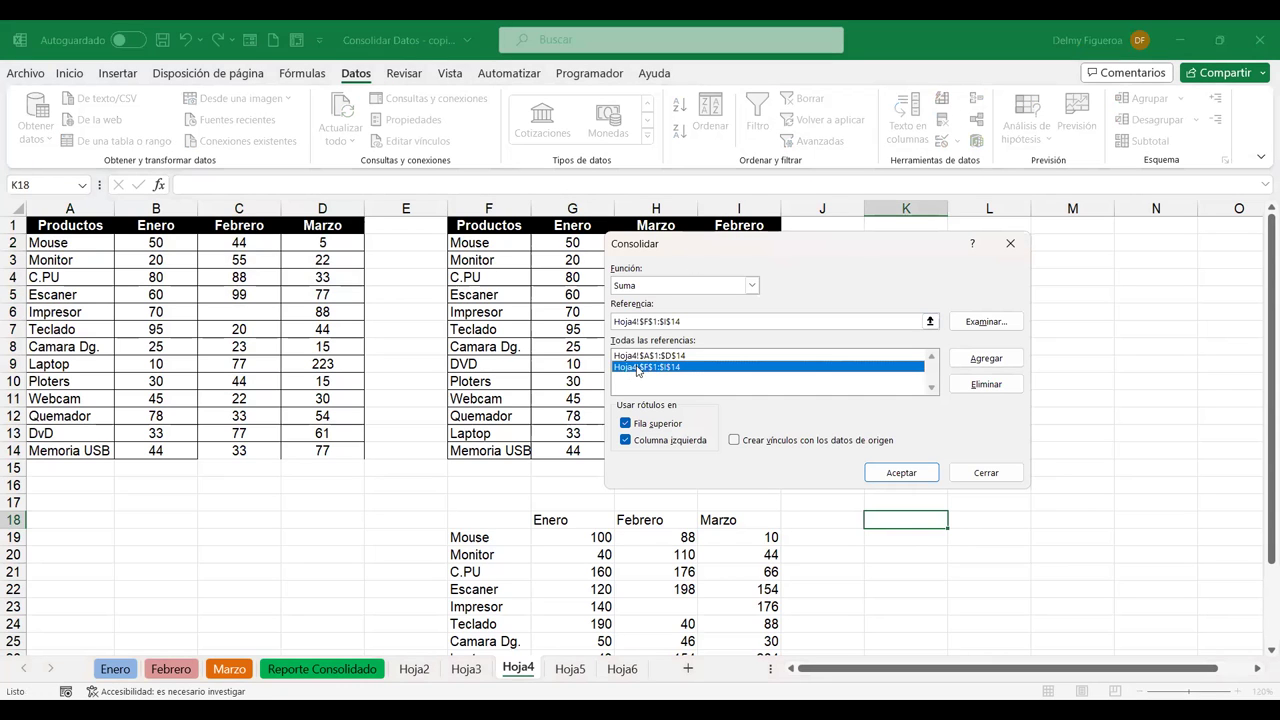
click(980, 388)
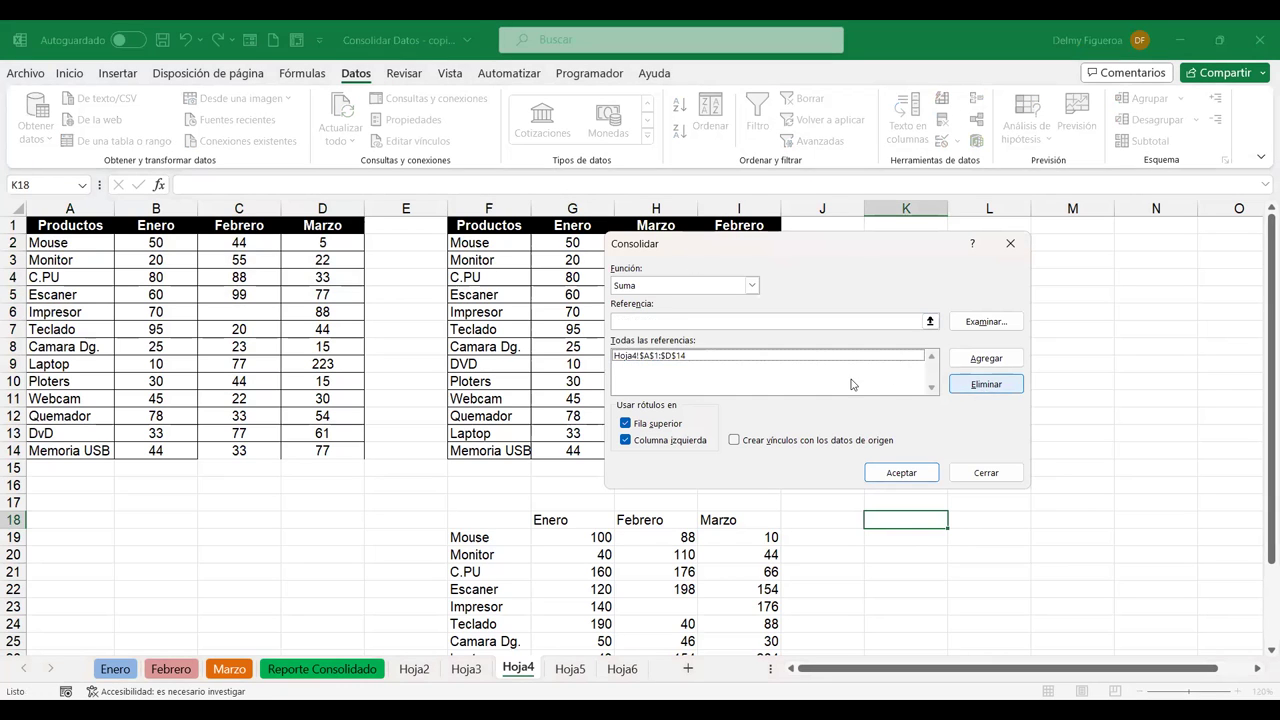
click(980, 388)
click(656, 318)
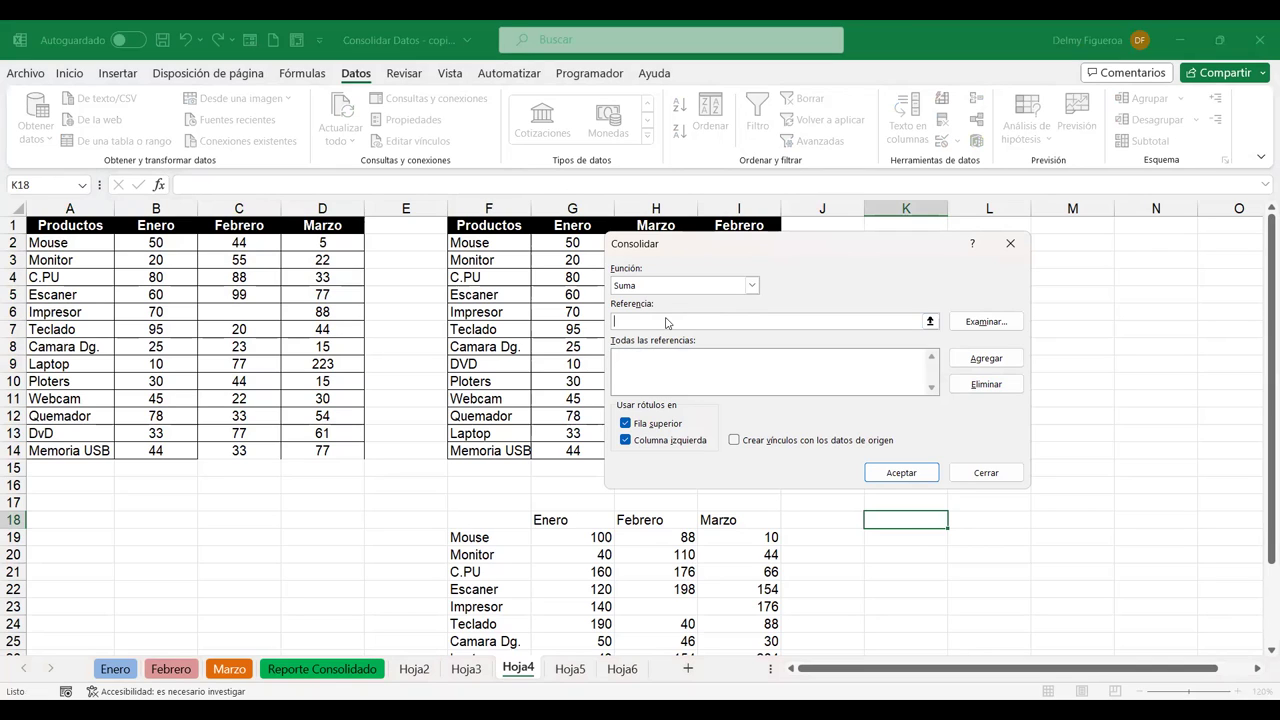
key(F3)
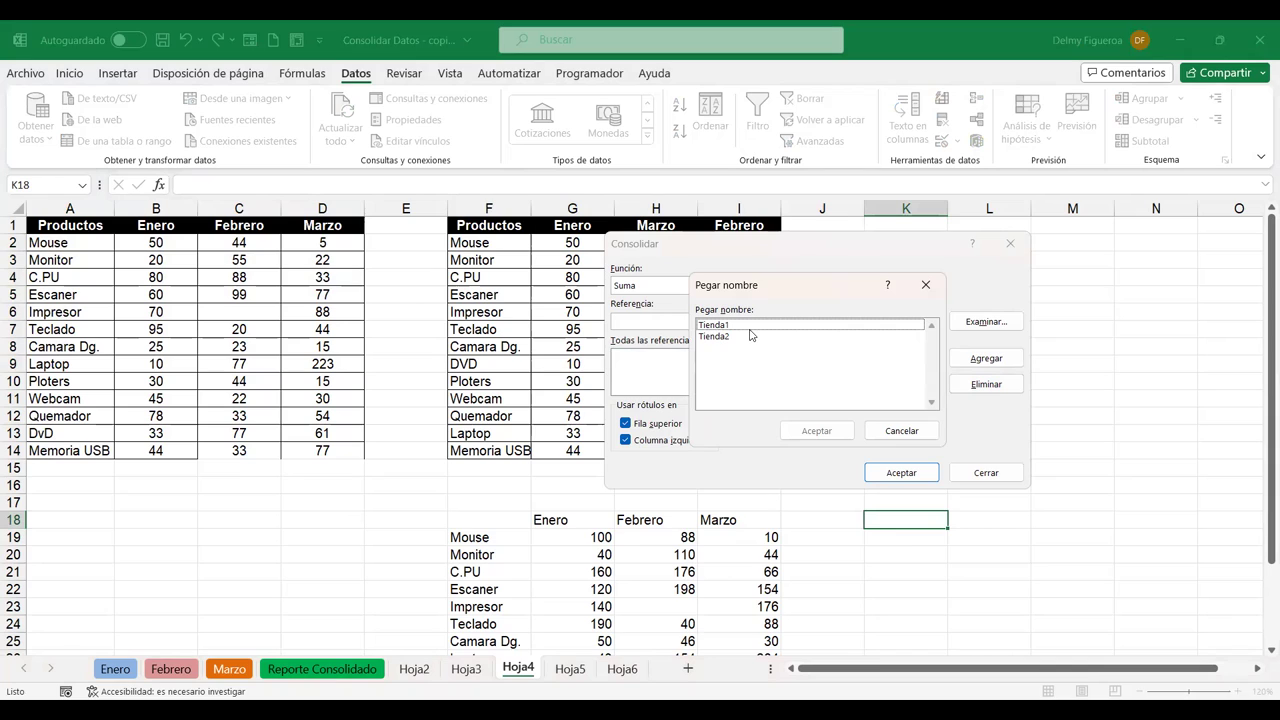
click(727, 328)
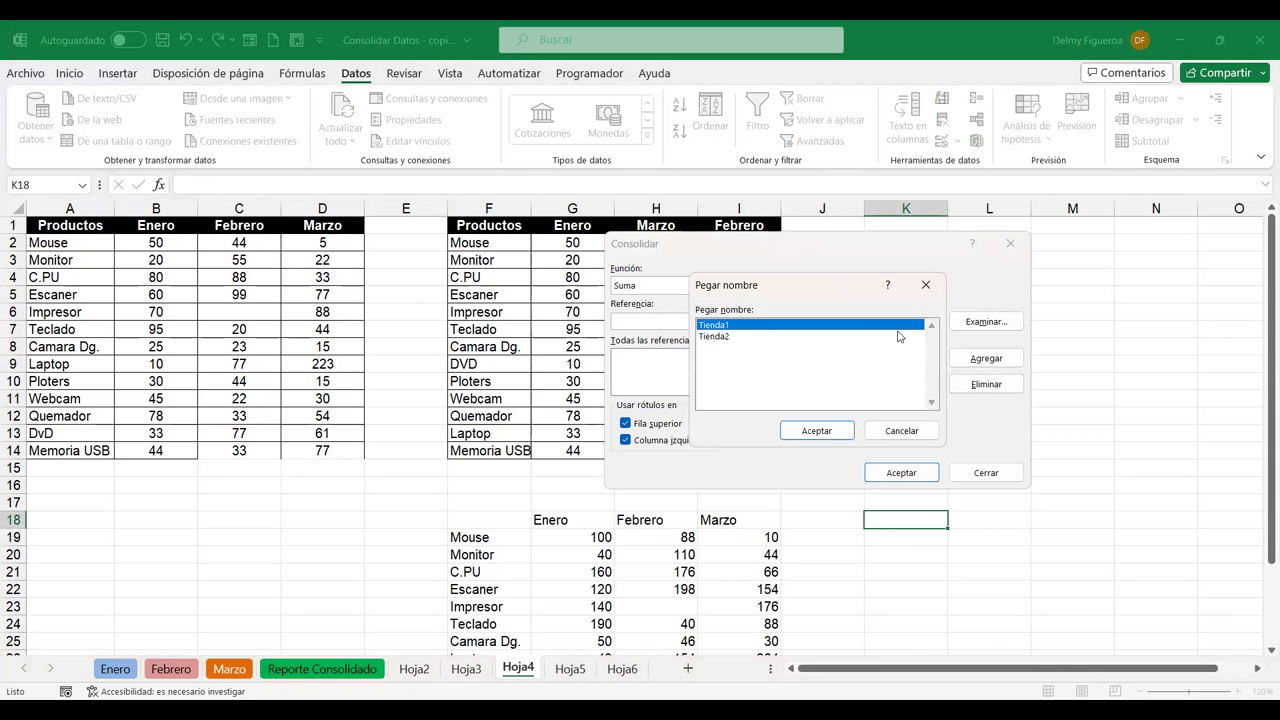
click(817, 432)
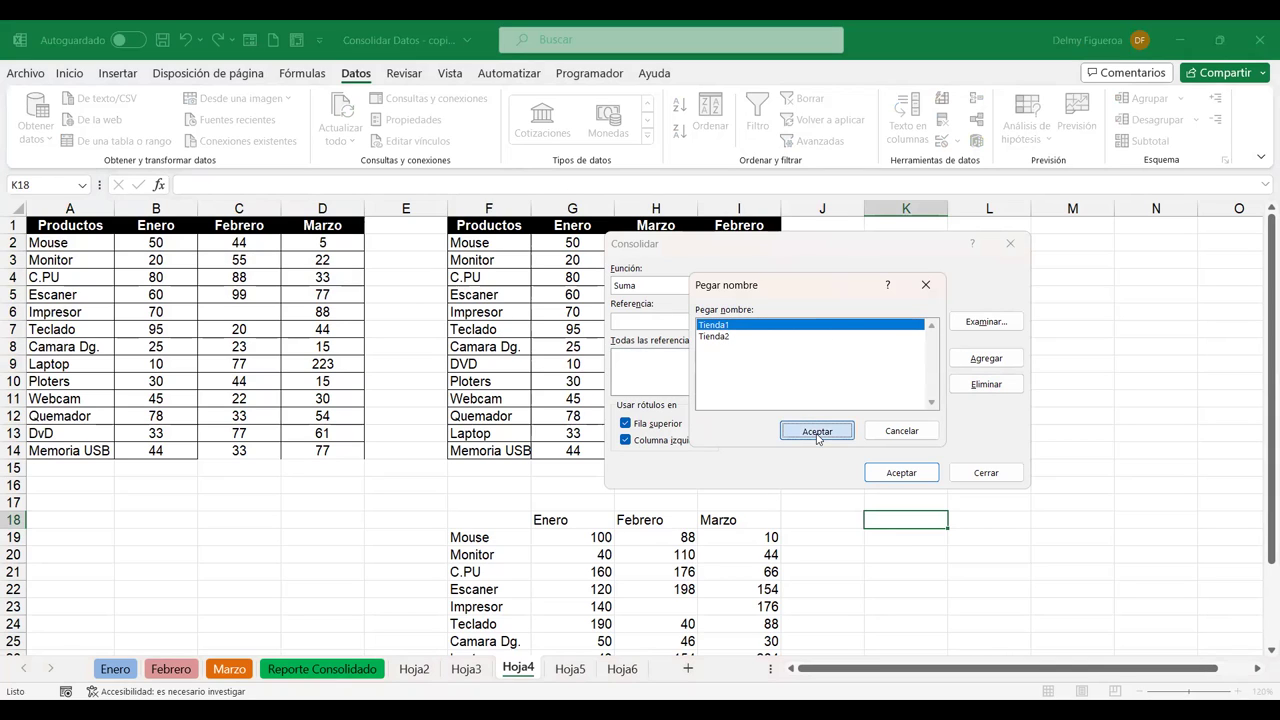
click(986, 358)
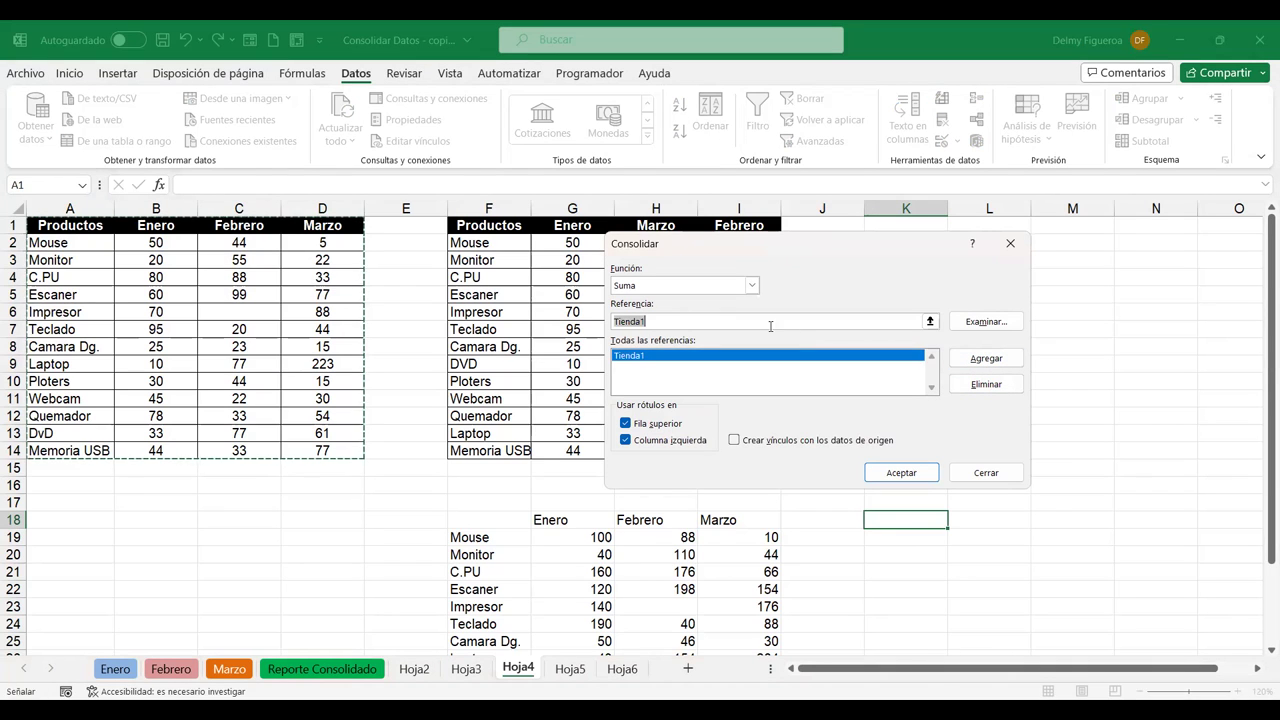
Add Tienda2 as a second source and consolidate both into K18
key(F3)
click(716, 337)
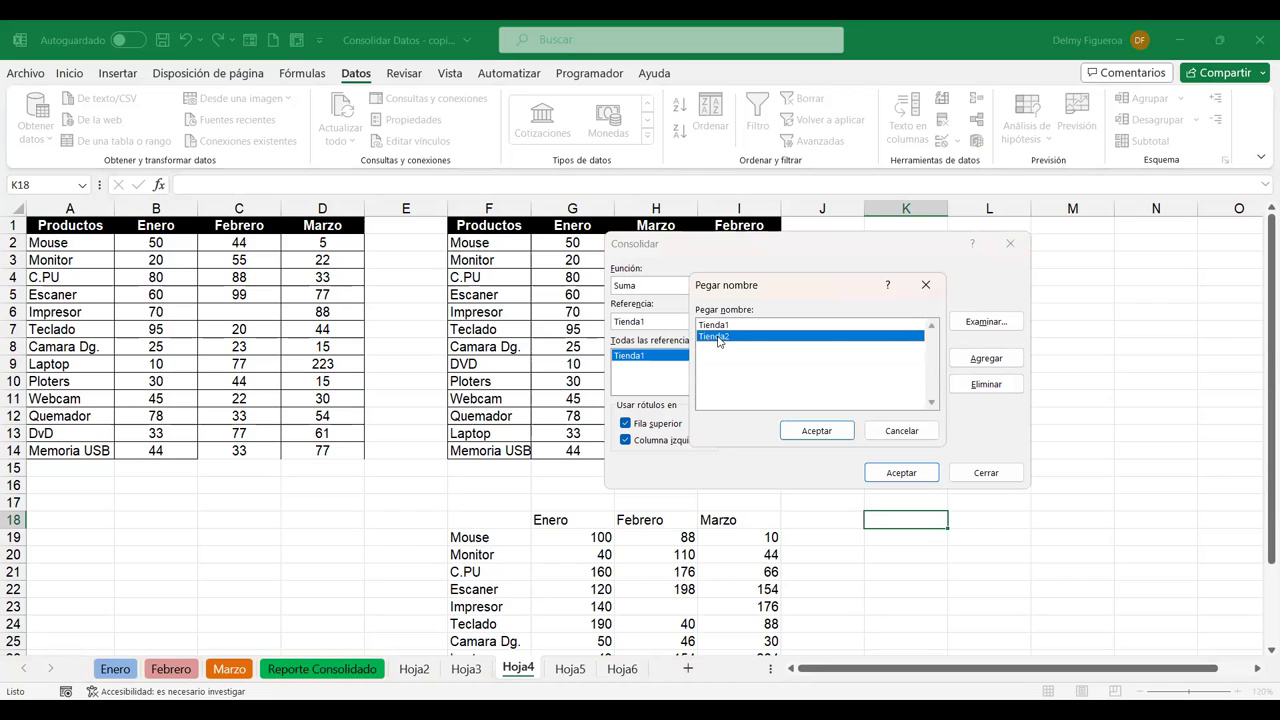
click(814, 432)
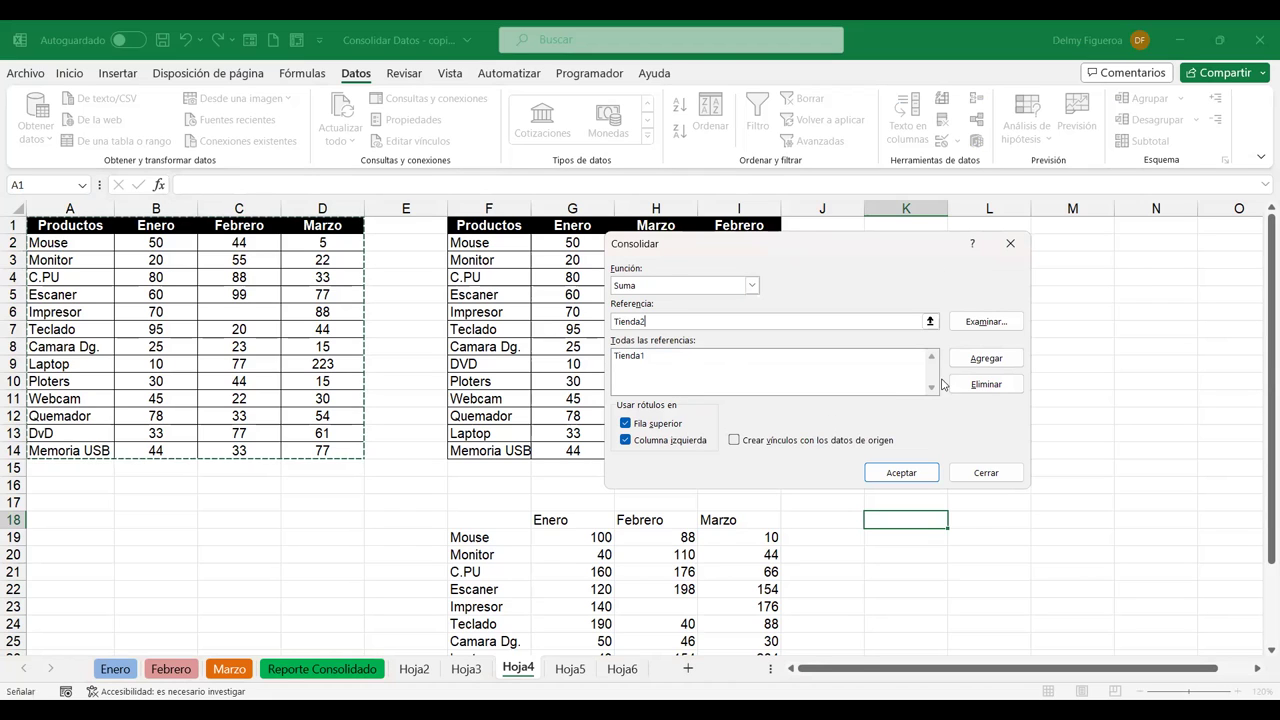
click(987, 360)
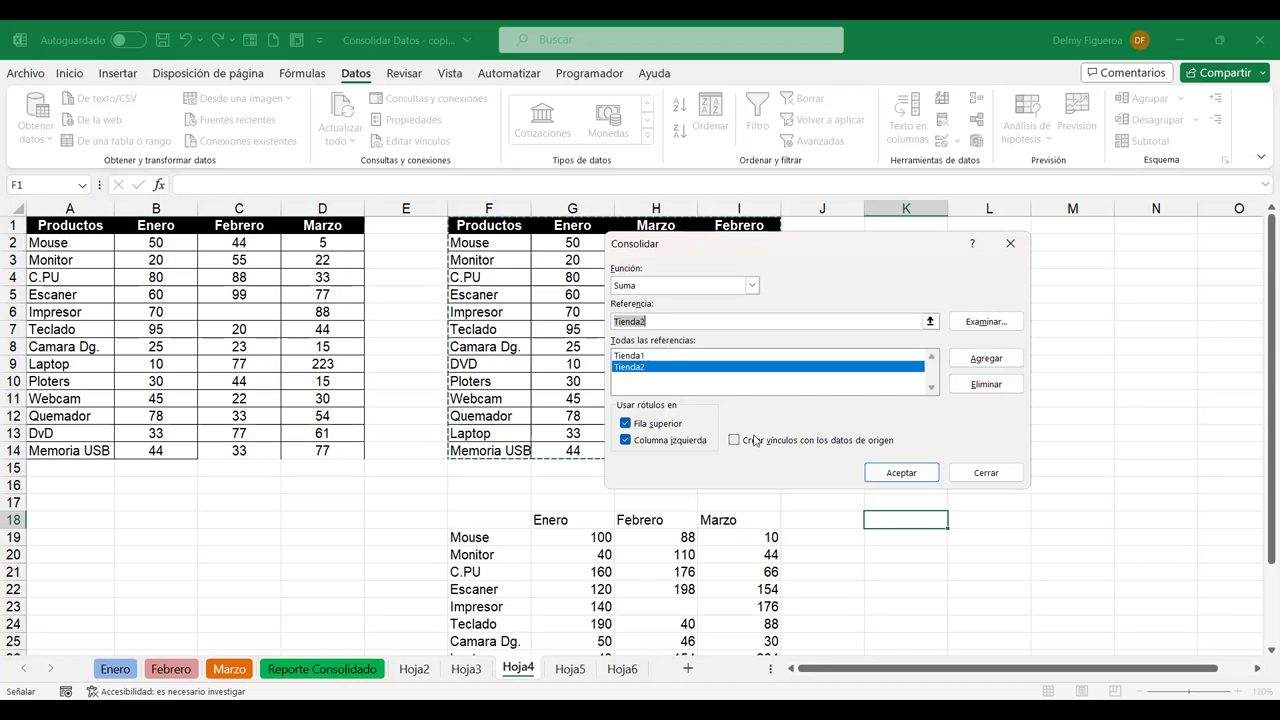
click(902, 472)
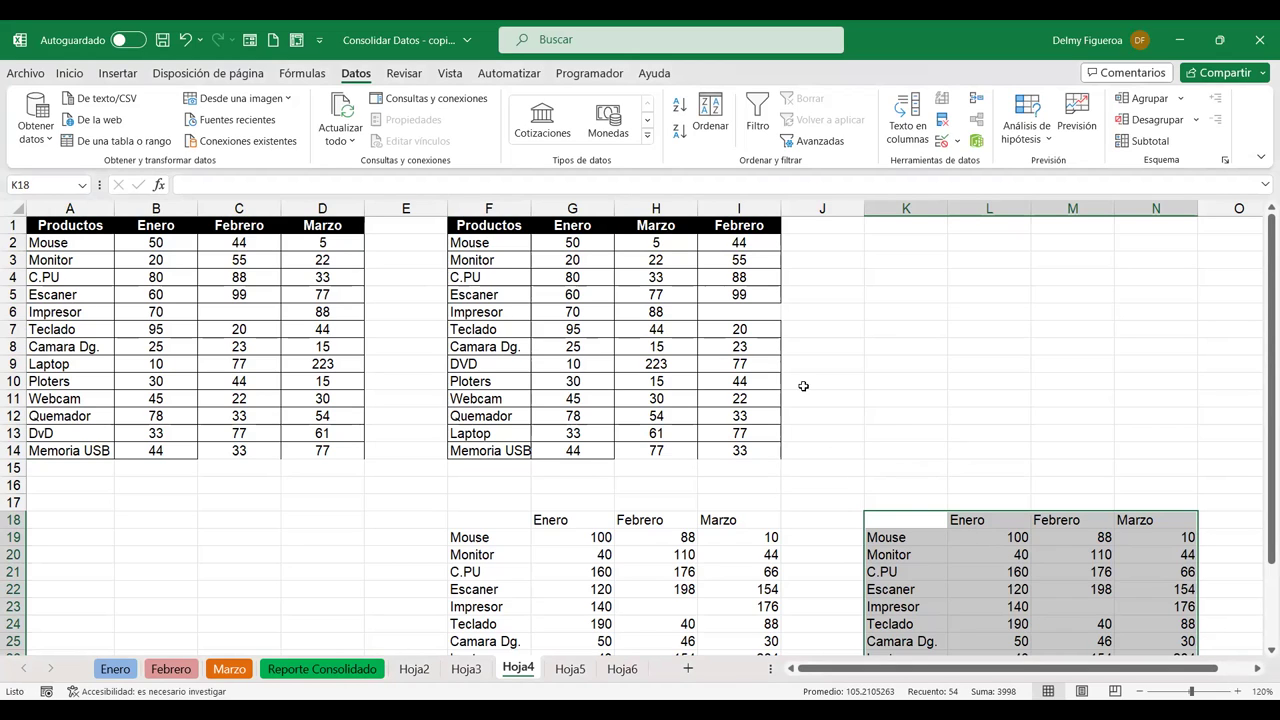
scroll(866, 462, down, 1)
scroll(864, 464, down, 3)
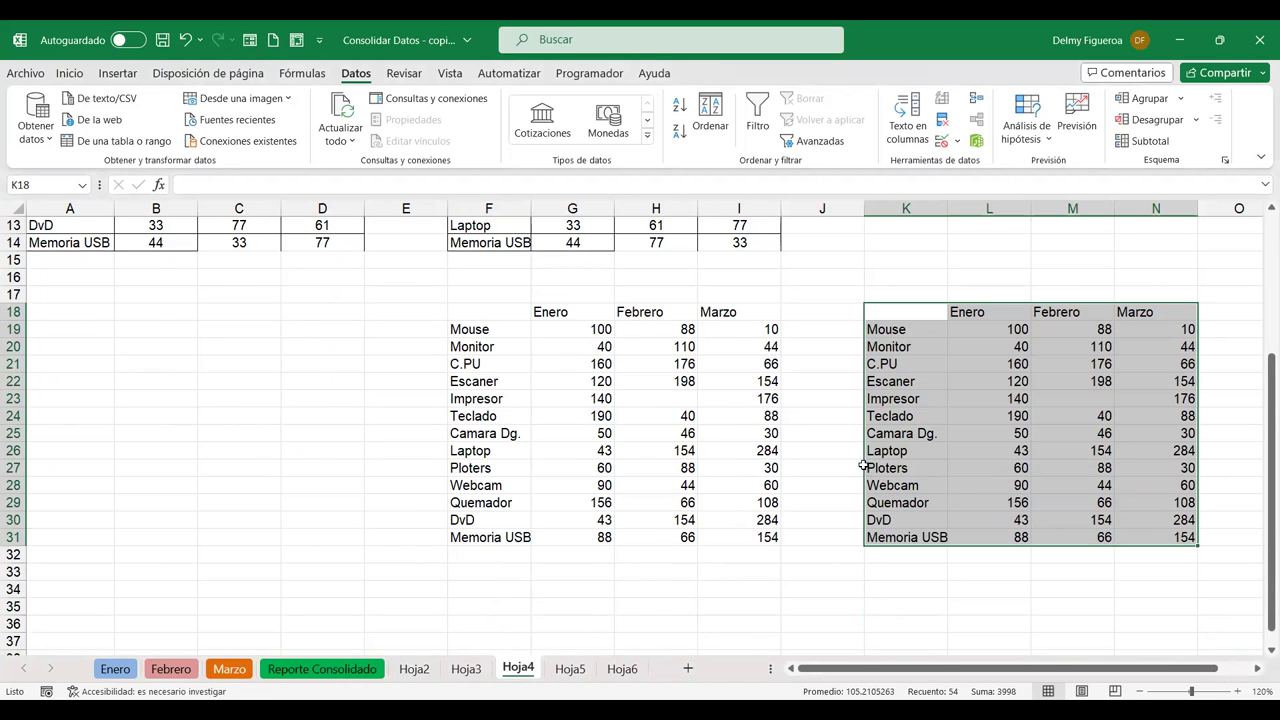
scroll(862, 467, up, 4)
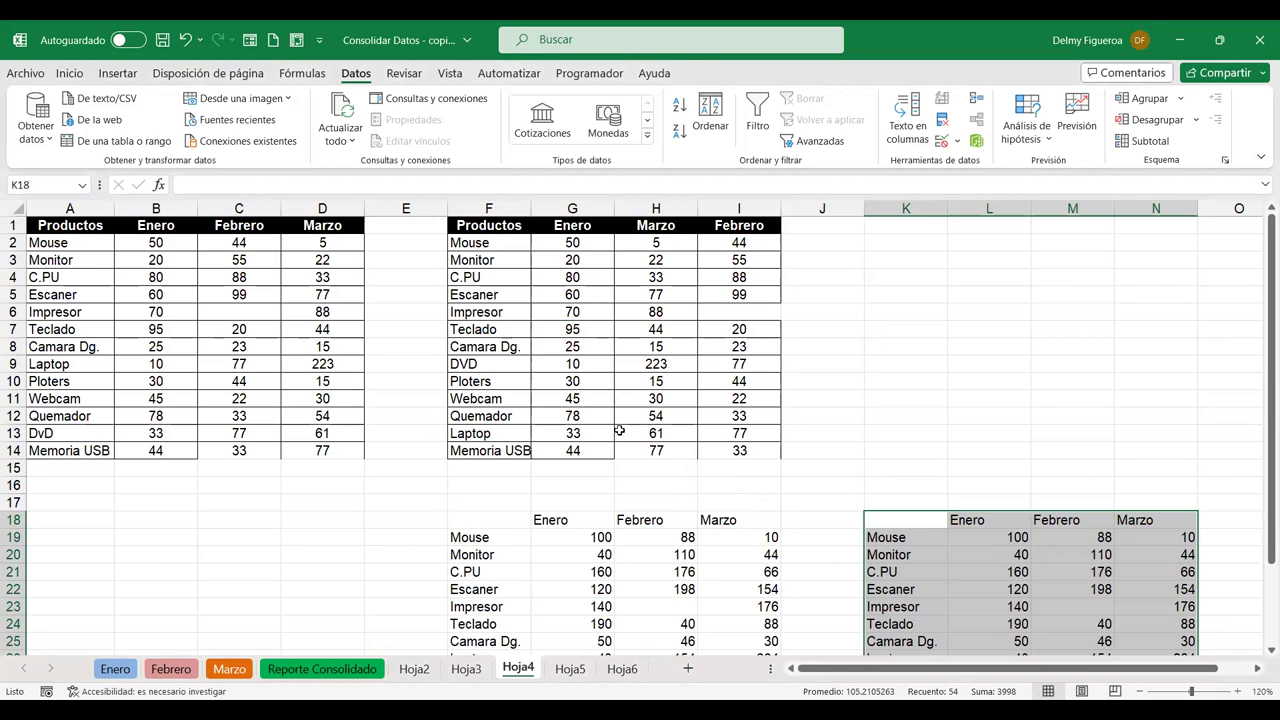
click(715, 467)
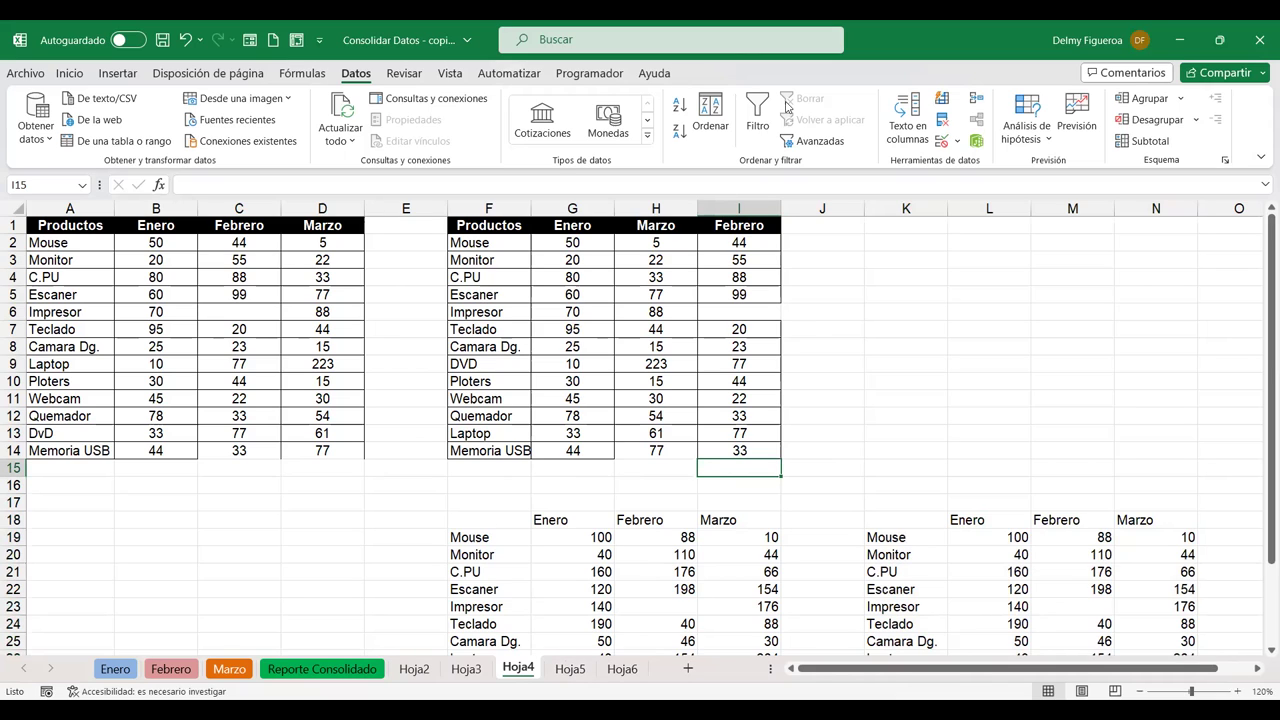
click(976, 98)
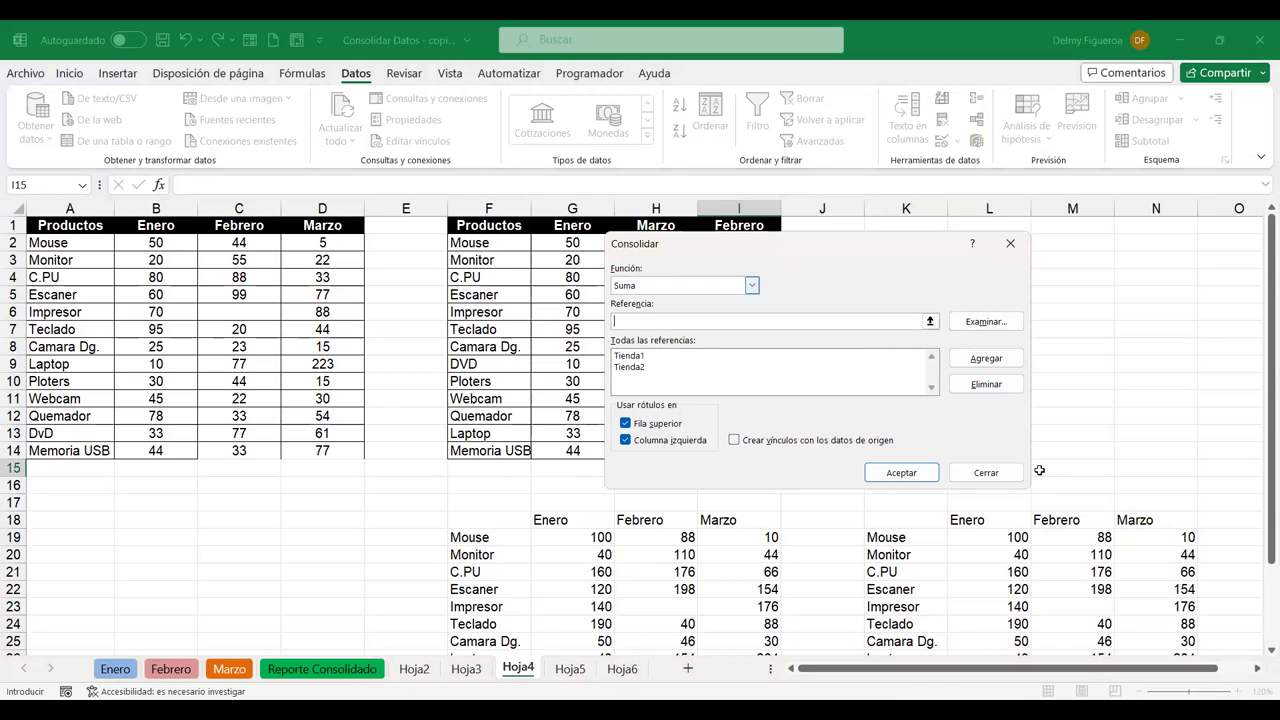
click(978, 474)
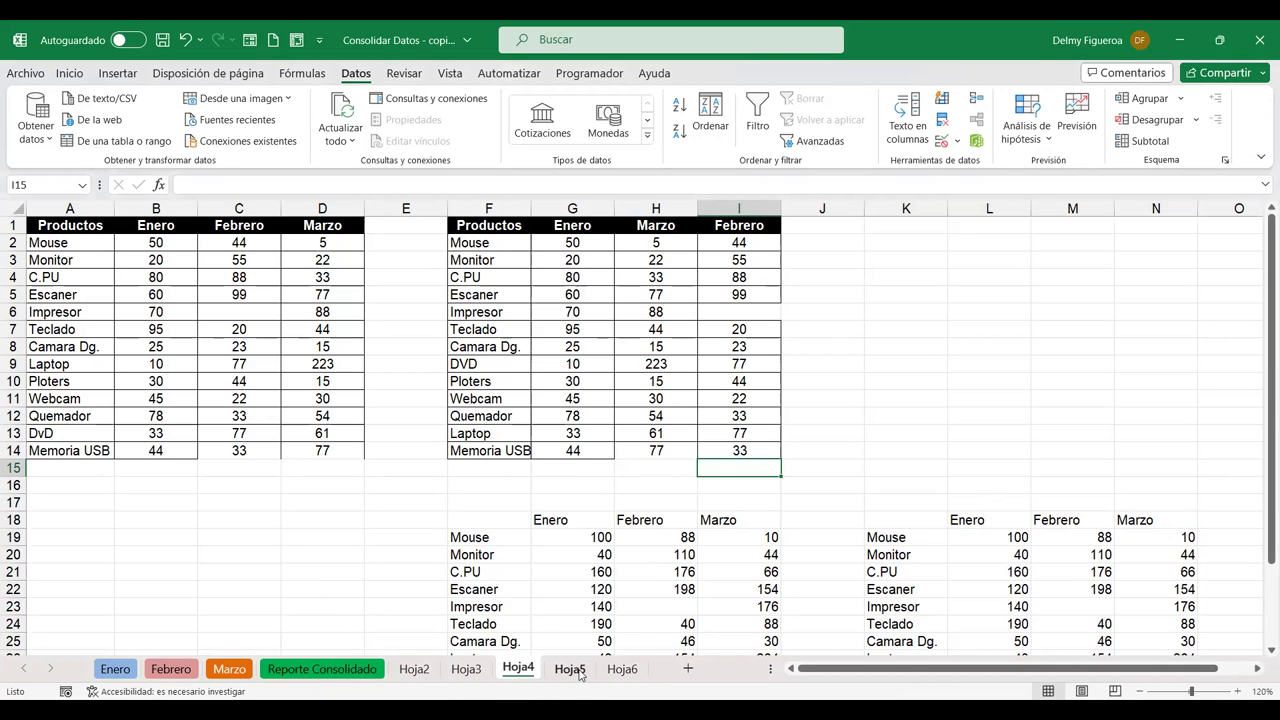
Browse Hoja5, Hoja6, Reporte Consolidado and the Enero, Febrero and Marzo source sheets
click(571, 669)
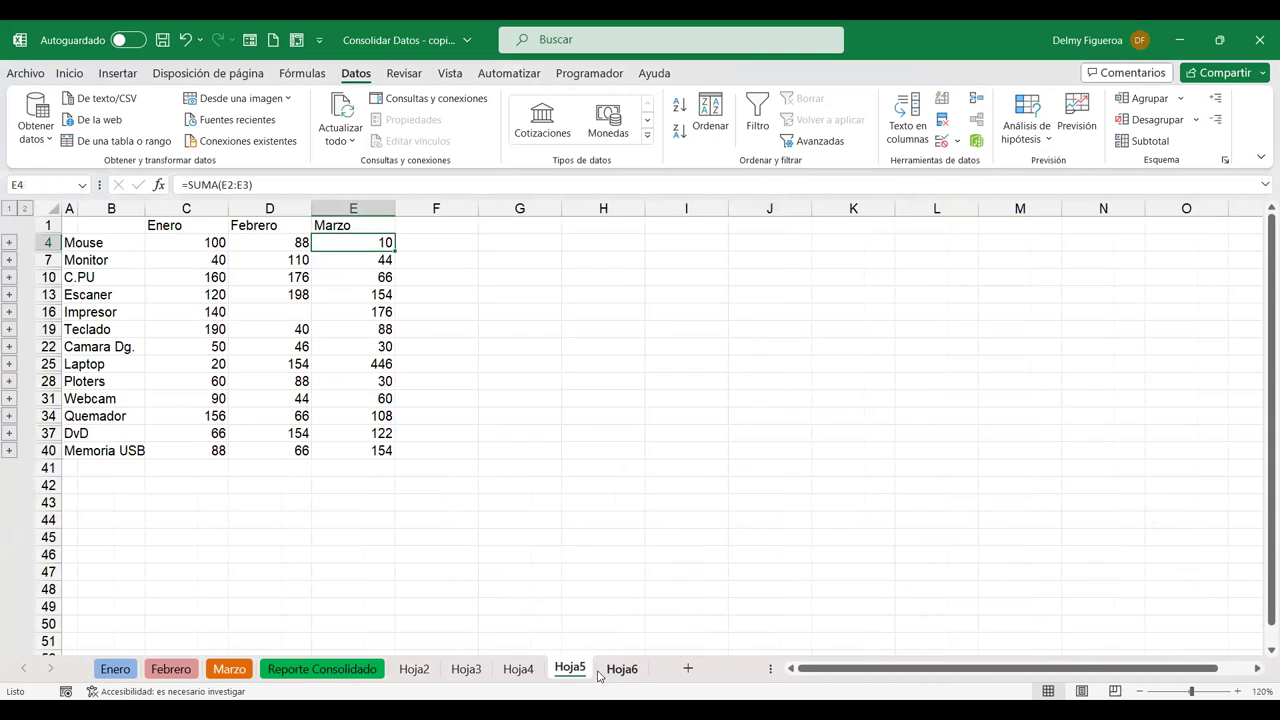
click(620, 668)
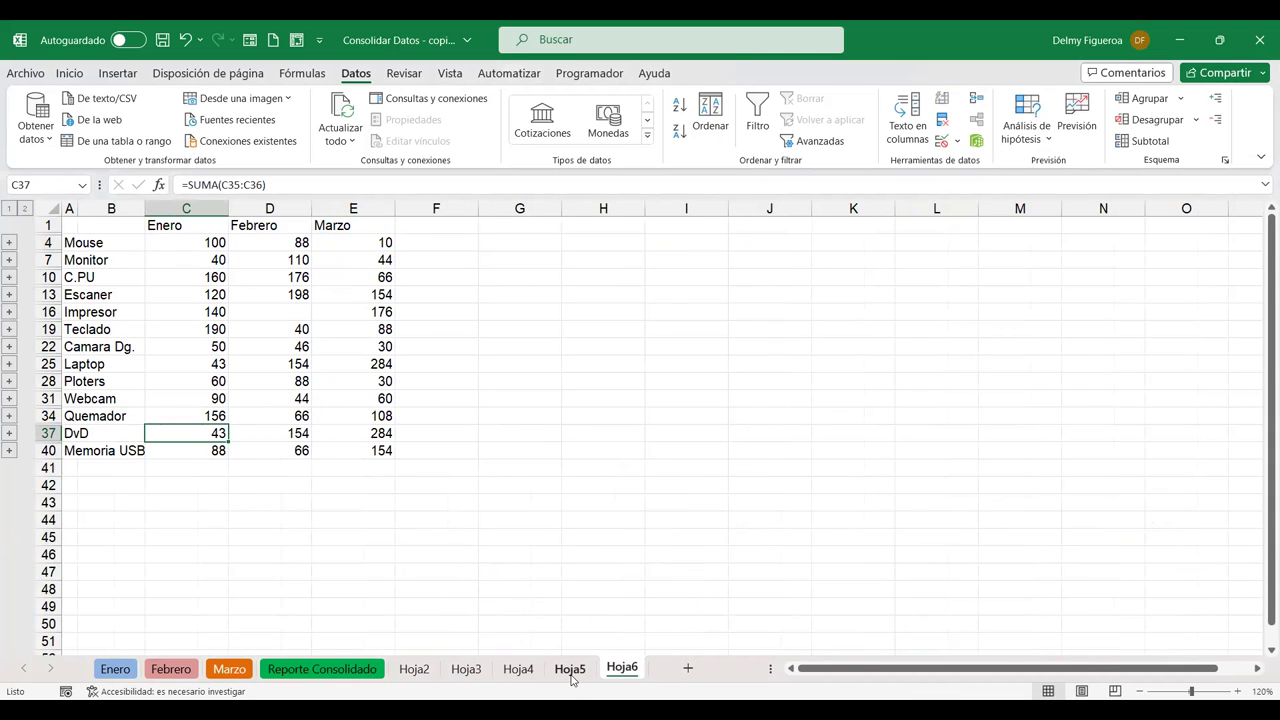
click(118, 669)
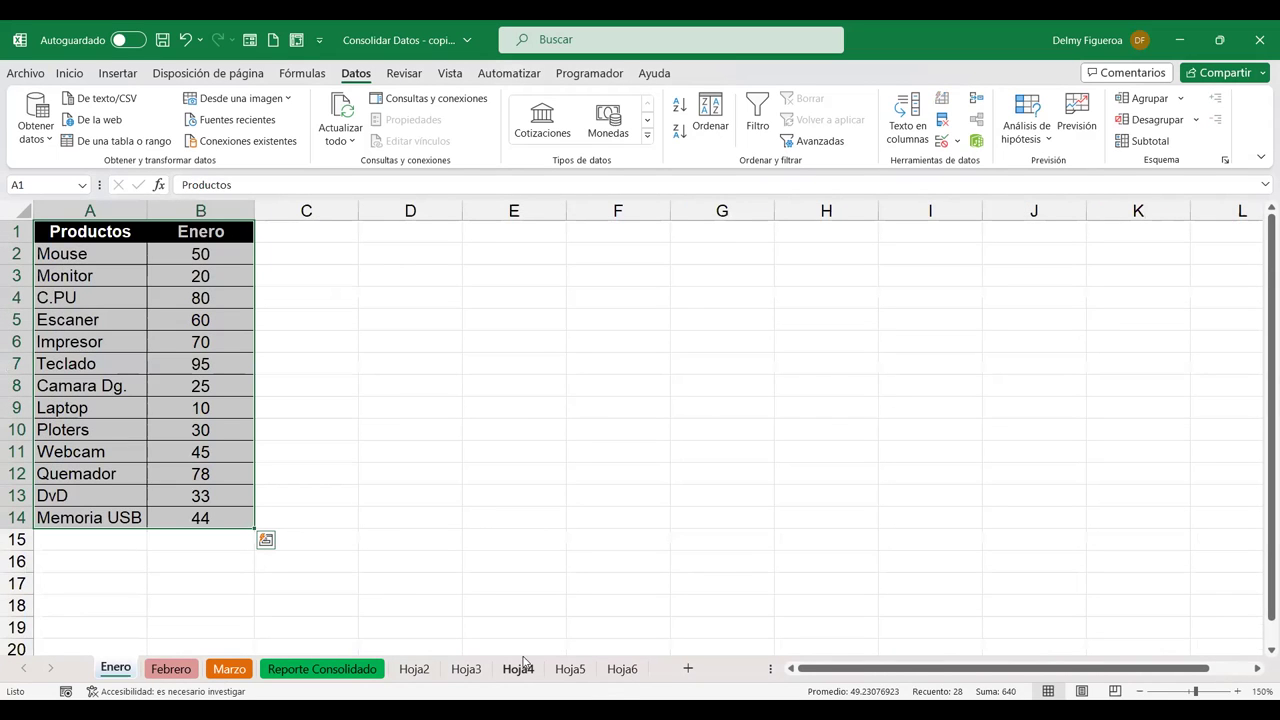
click(620, 668)
click(333, 670)
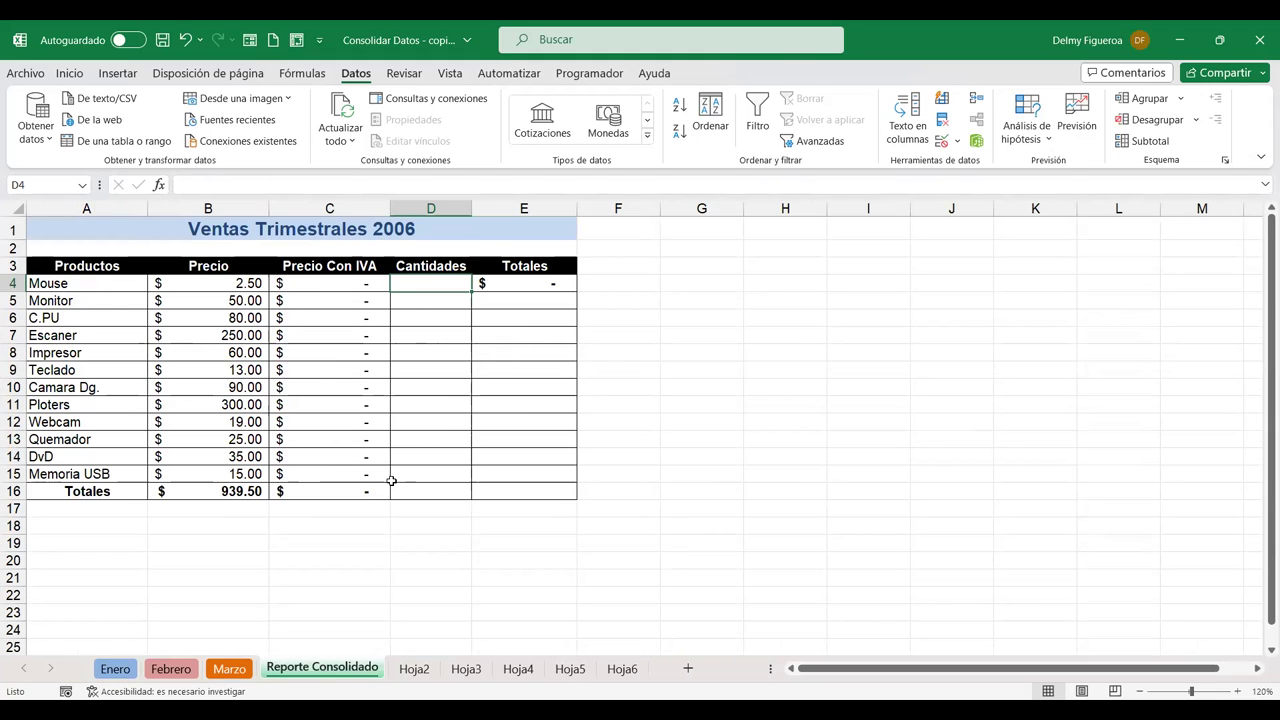
click(115, 668)
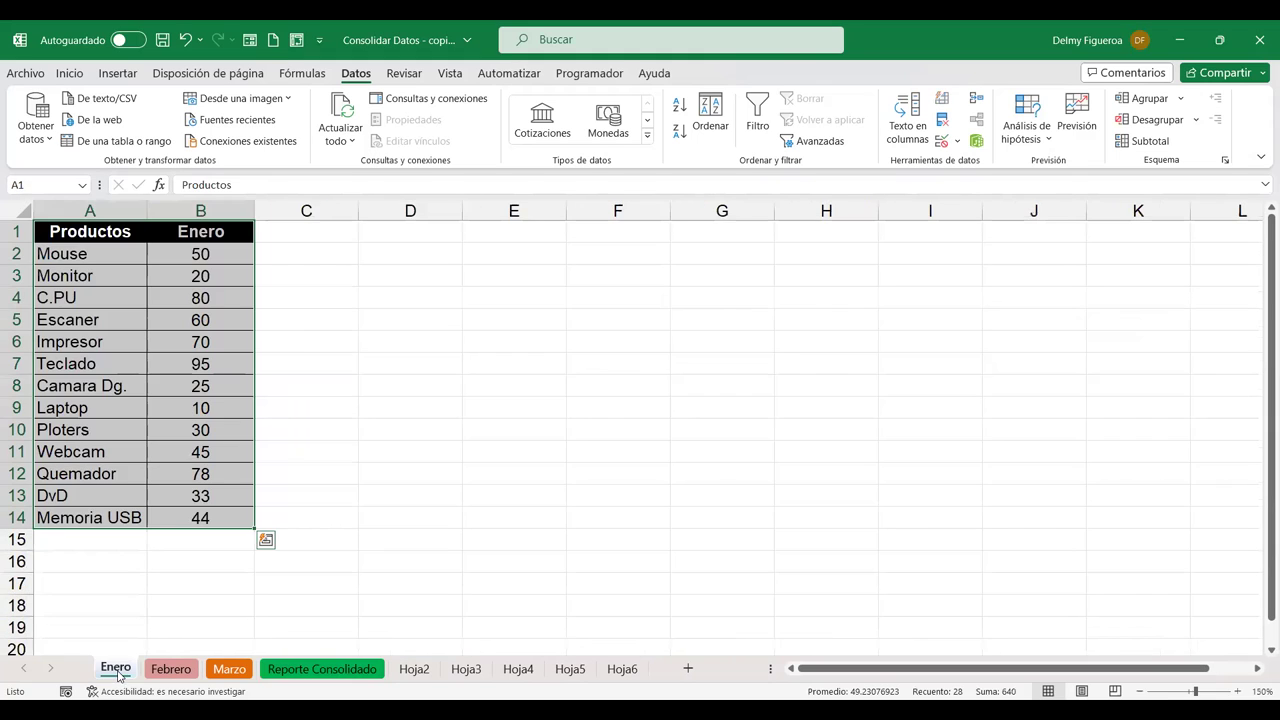
click(170, 670)
click(229, 668)
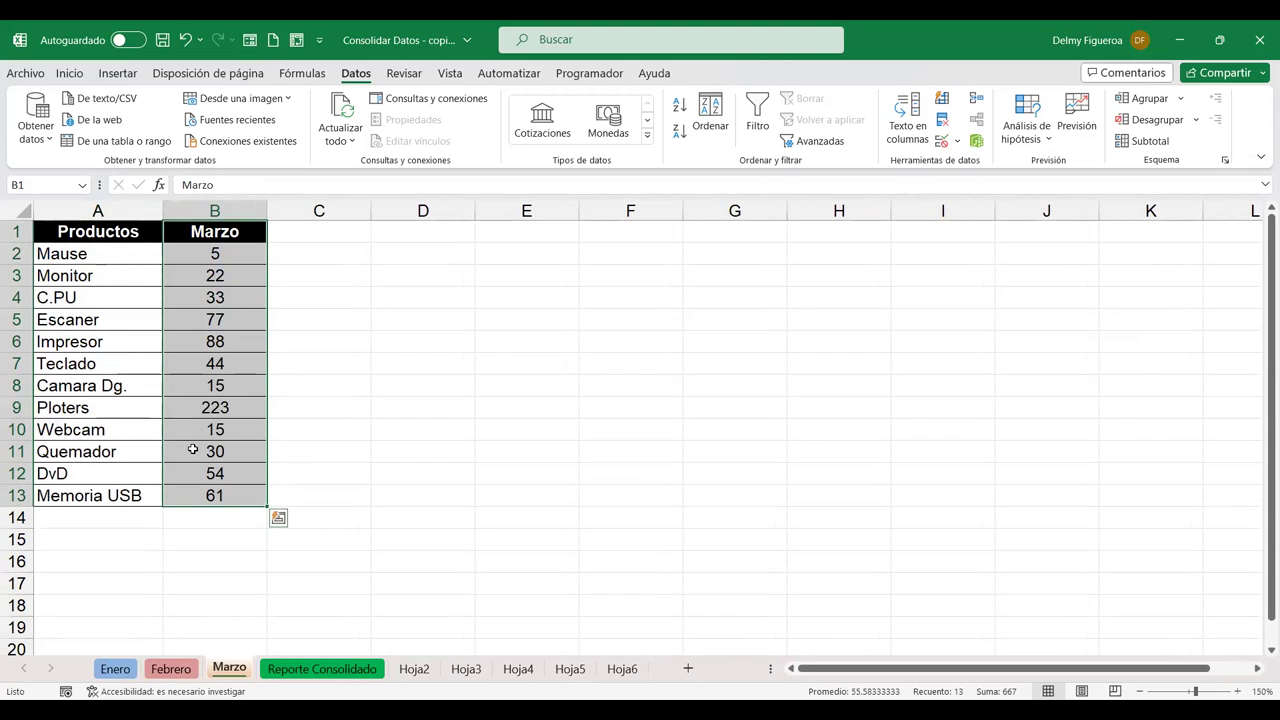
click(193, 231)
click(122, 230)
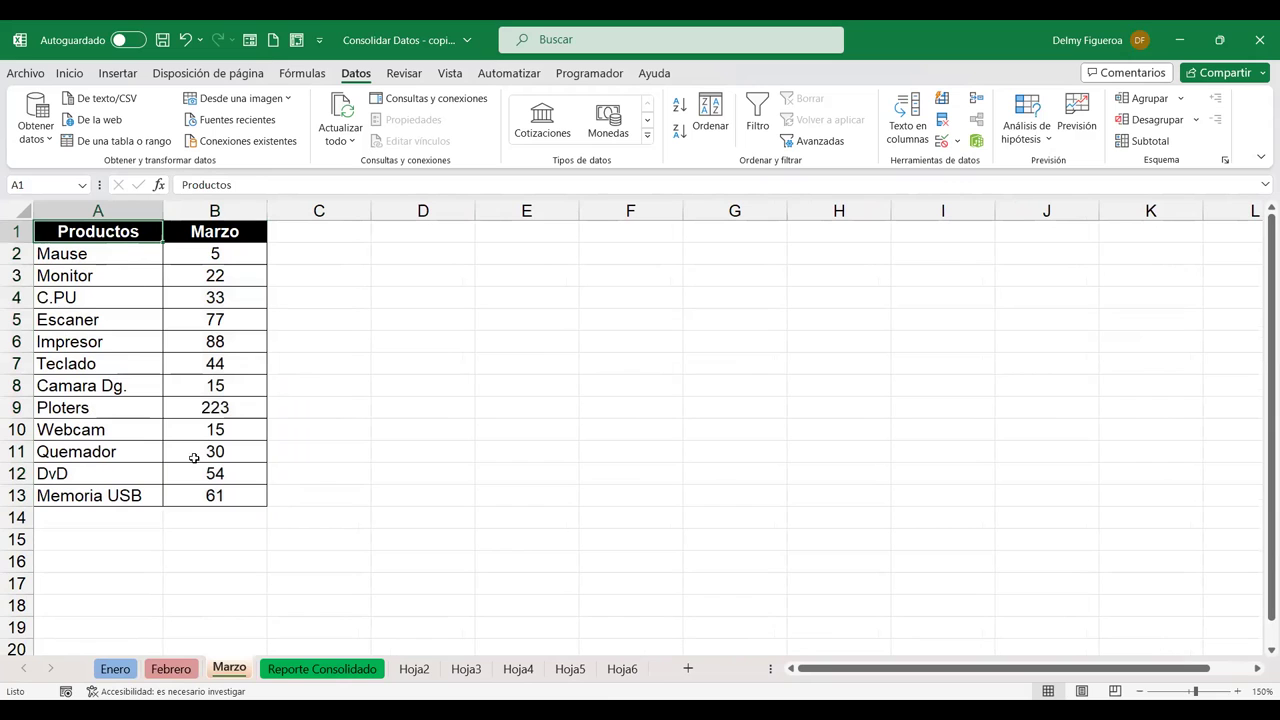
Review Hoja6's outlined consolidation, then go to Hoja4 and begin selecting rows 1–14
click(608, 676)
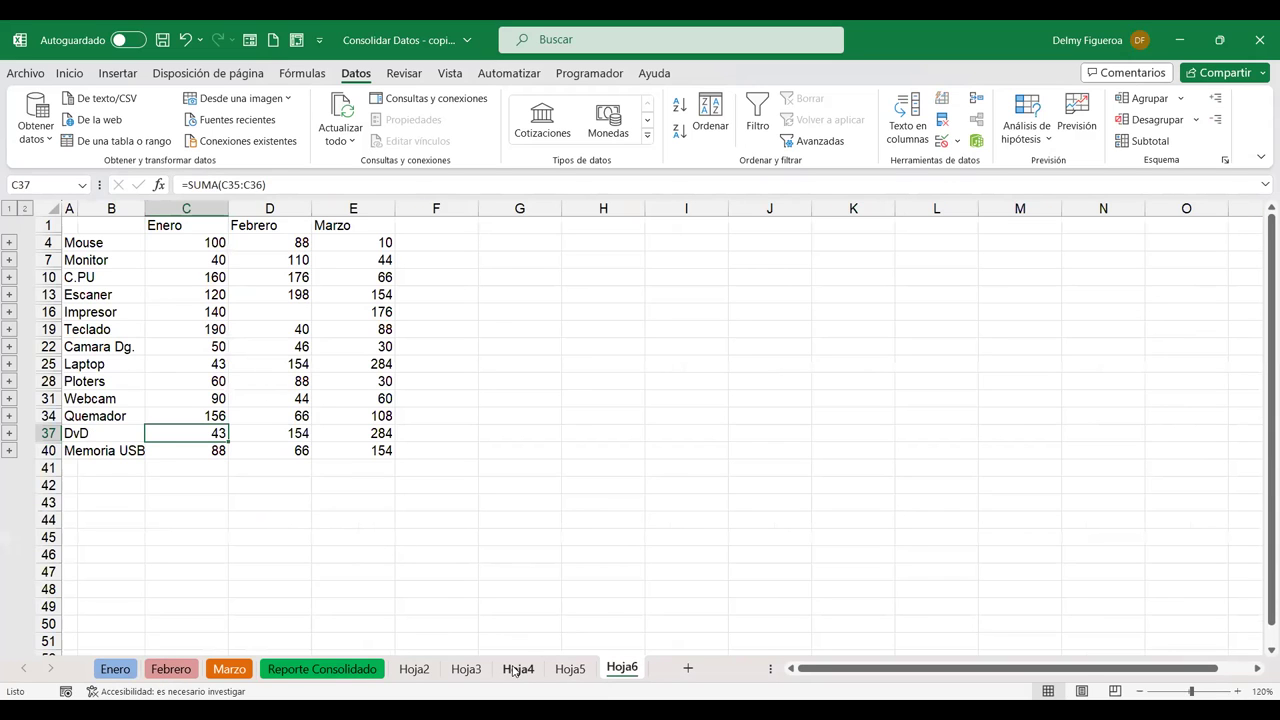
click(516, 670)
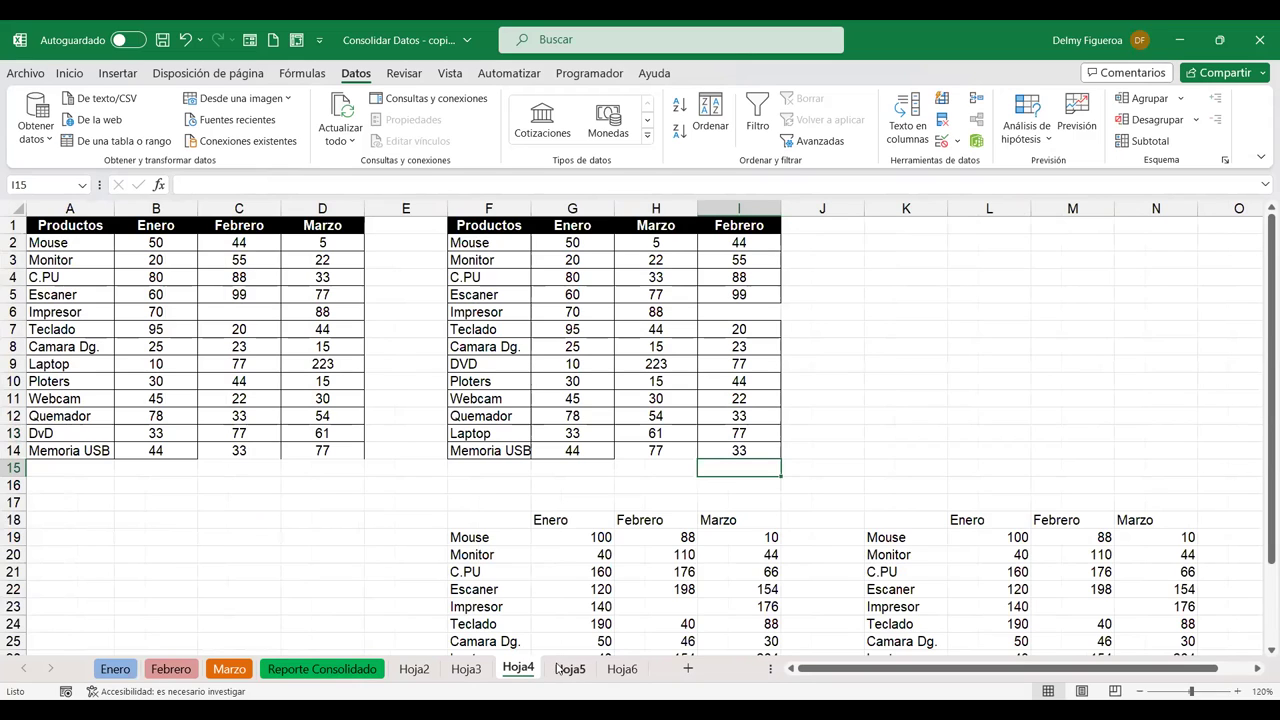
click(15, 227)
Copy Hoja4 rows 1–14 with both tables into a new sheet, Hoja7
shift+click(8, 446)
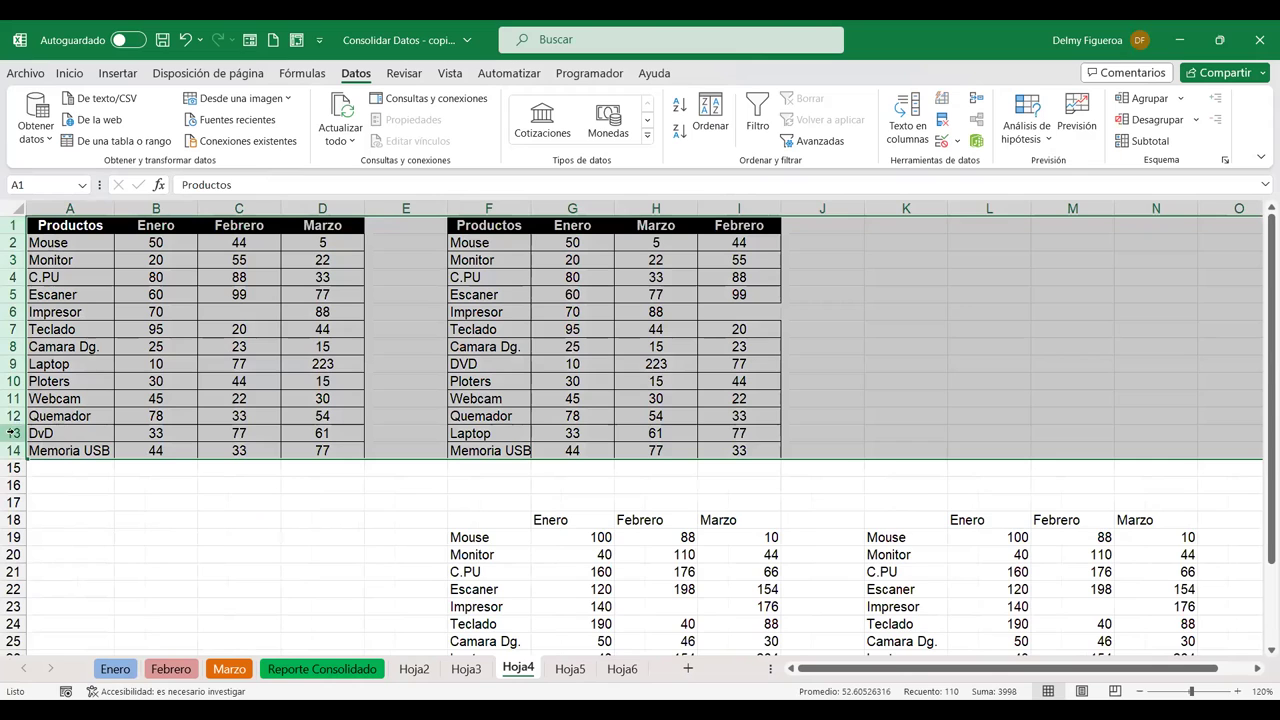
key(ctrl+c)
click(622, 668)
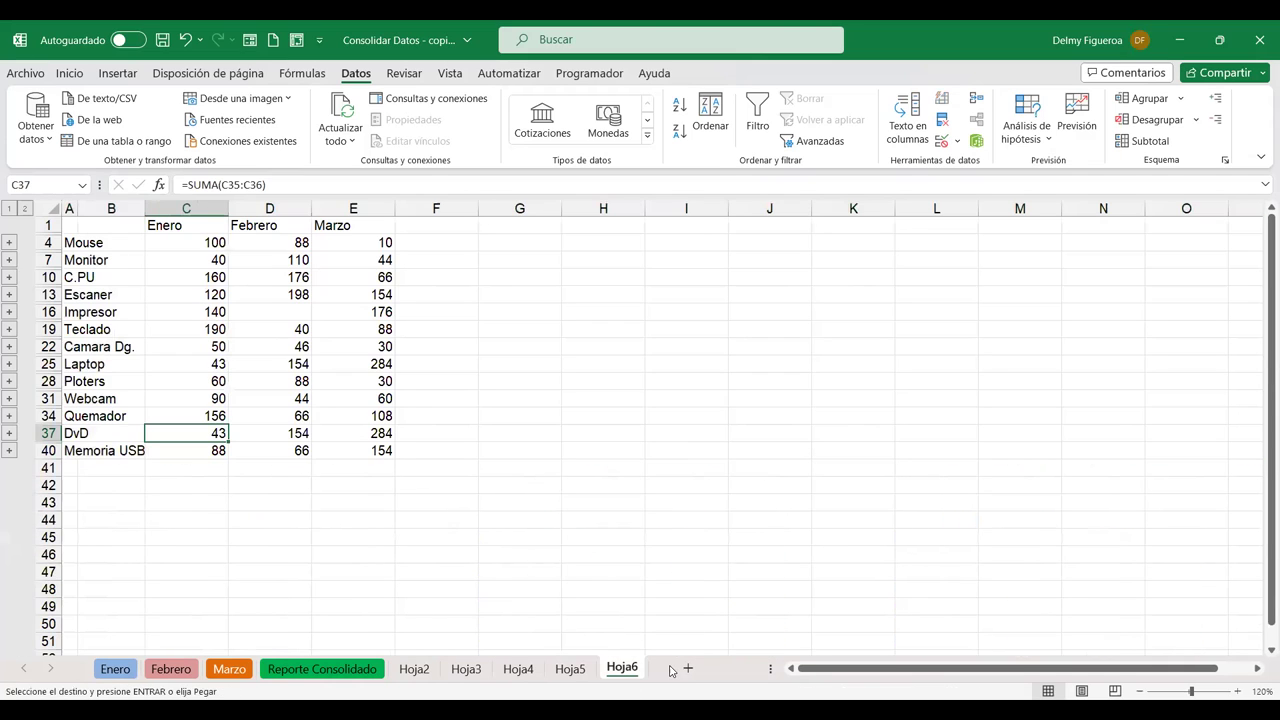
click(686, 668)
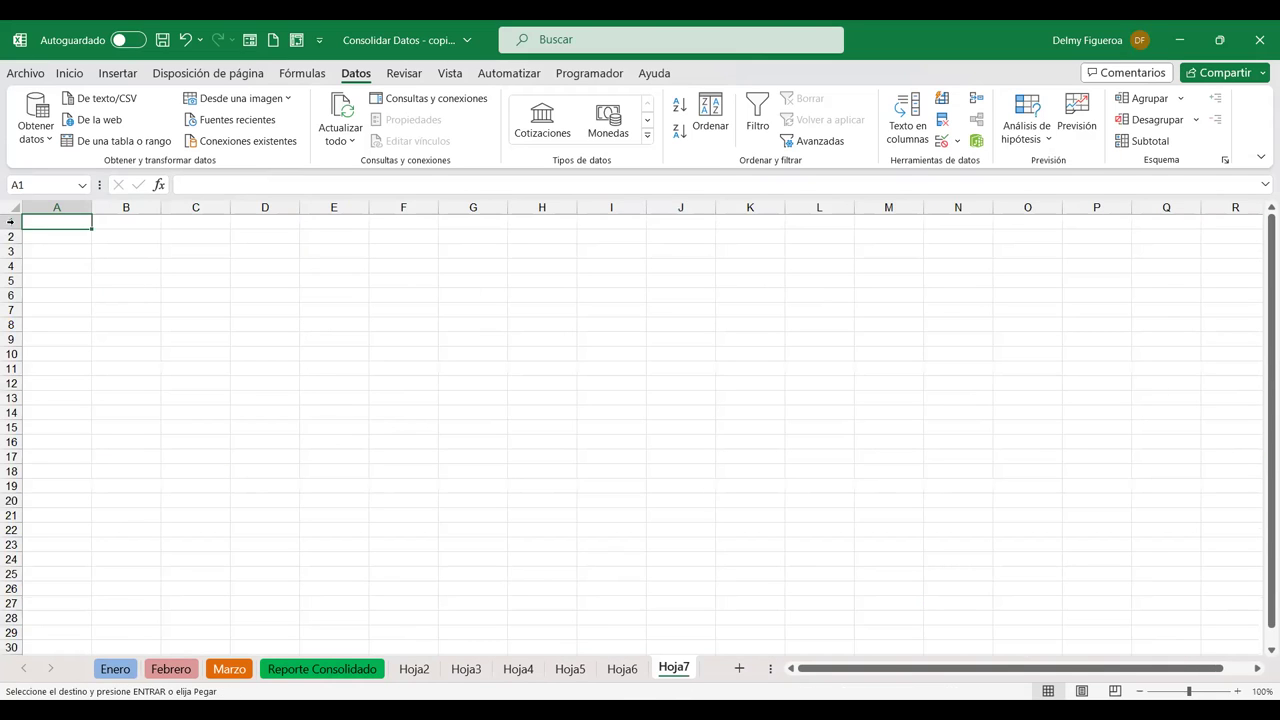
click(10, 221)
key(ctrl+v)
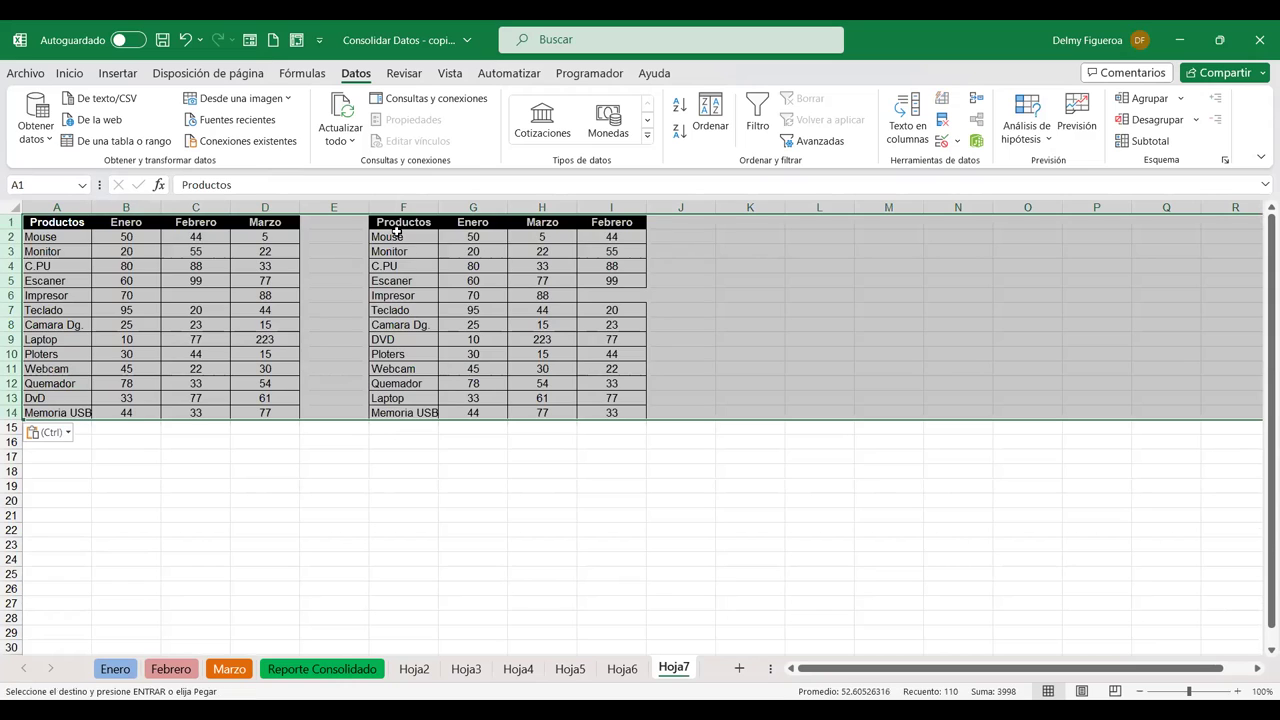
Insert three blank columns at E and enter the header 'Mayo' in E1
click(340, 206)
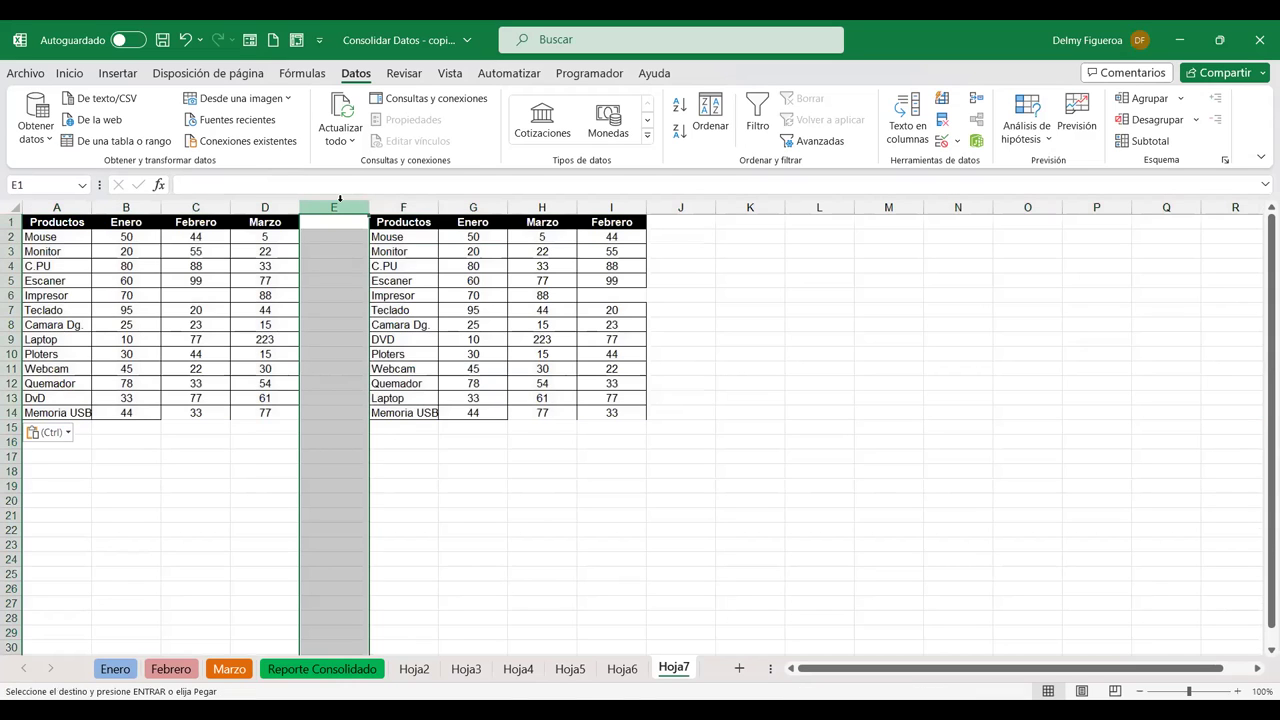
right_click(341, 199)
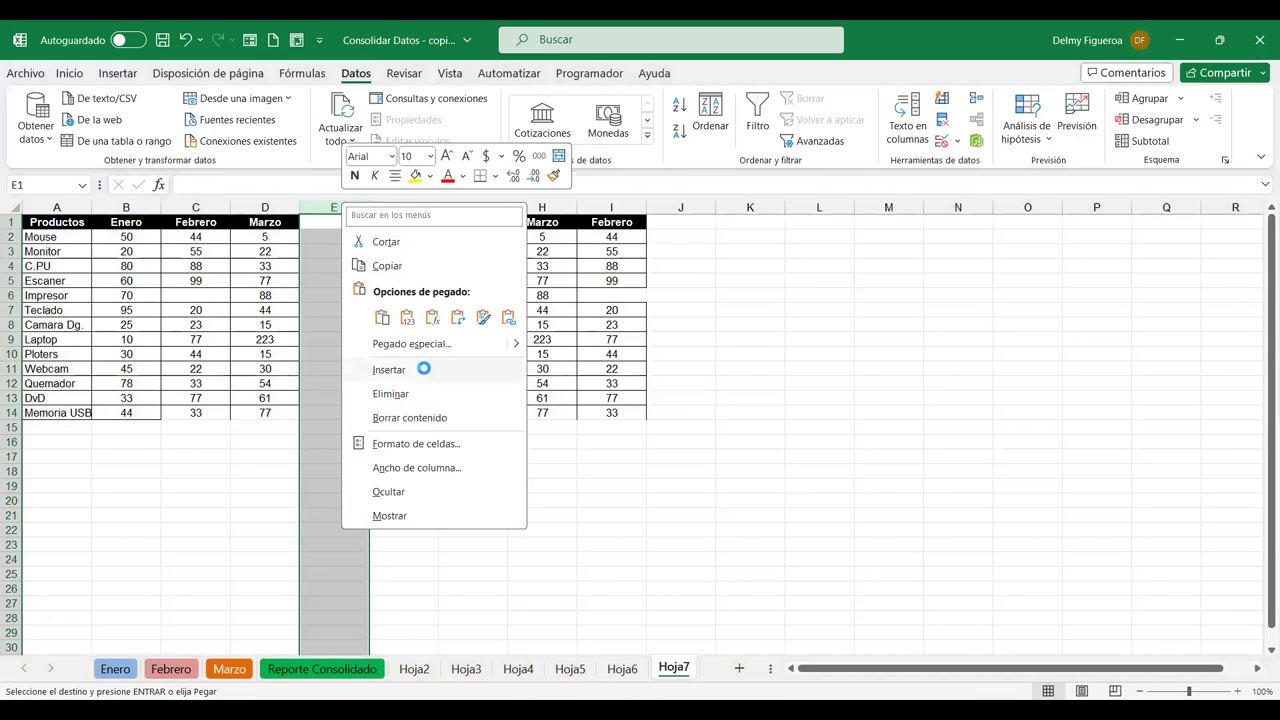
click(424, 369)
key(F4)
key(F4)
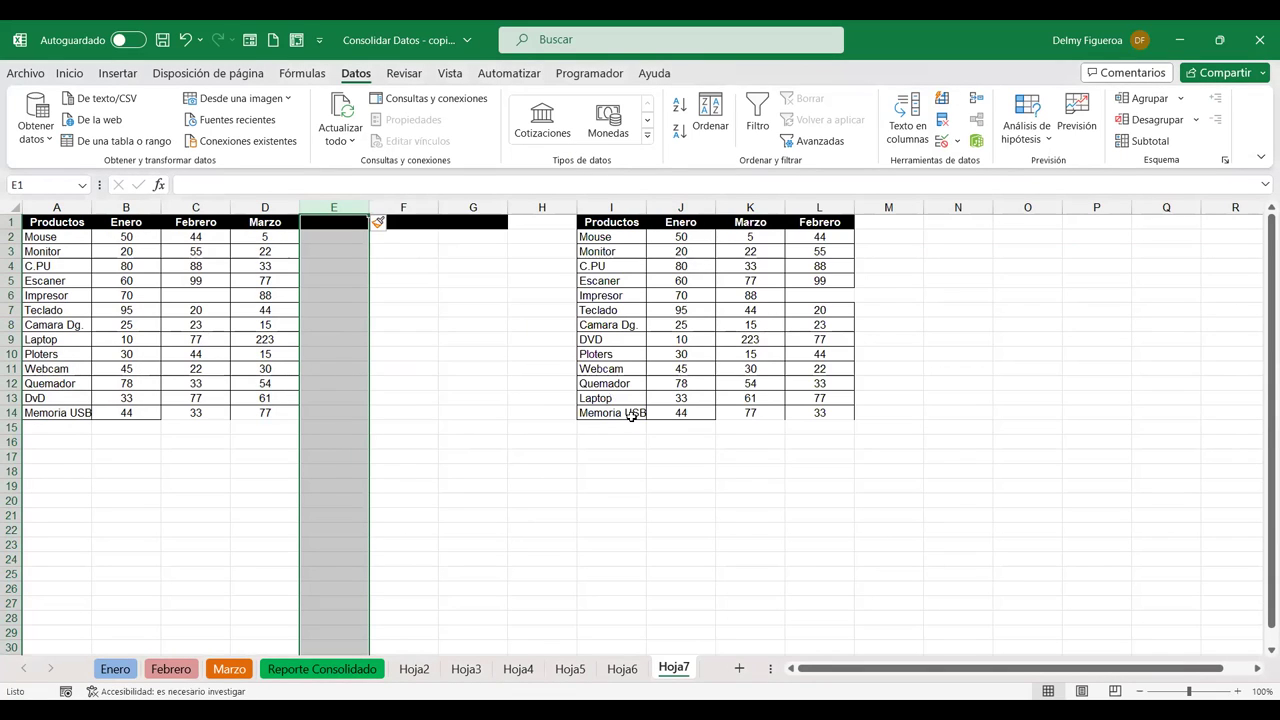
click(330, 226)
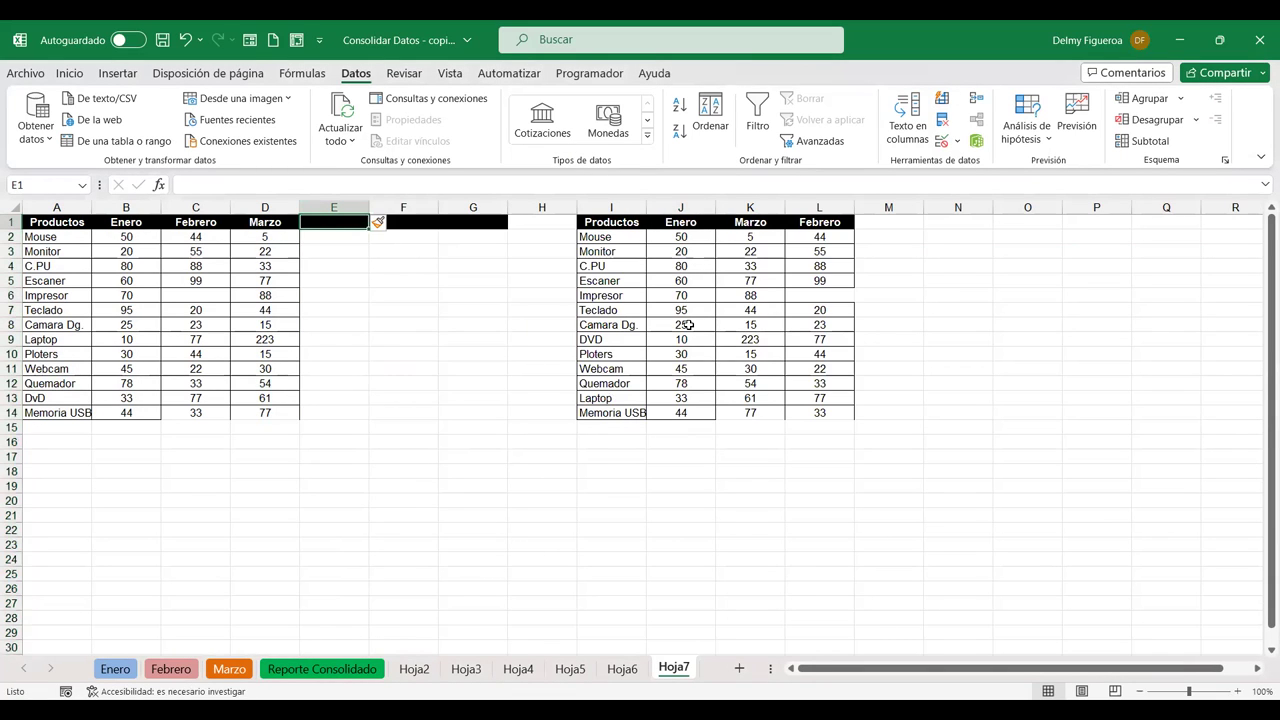
text(Mayo)
key(Tab)
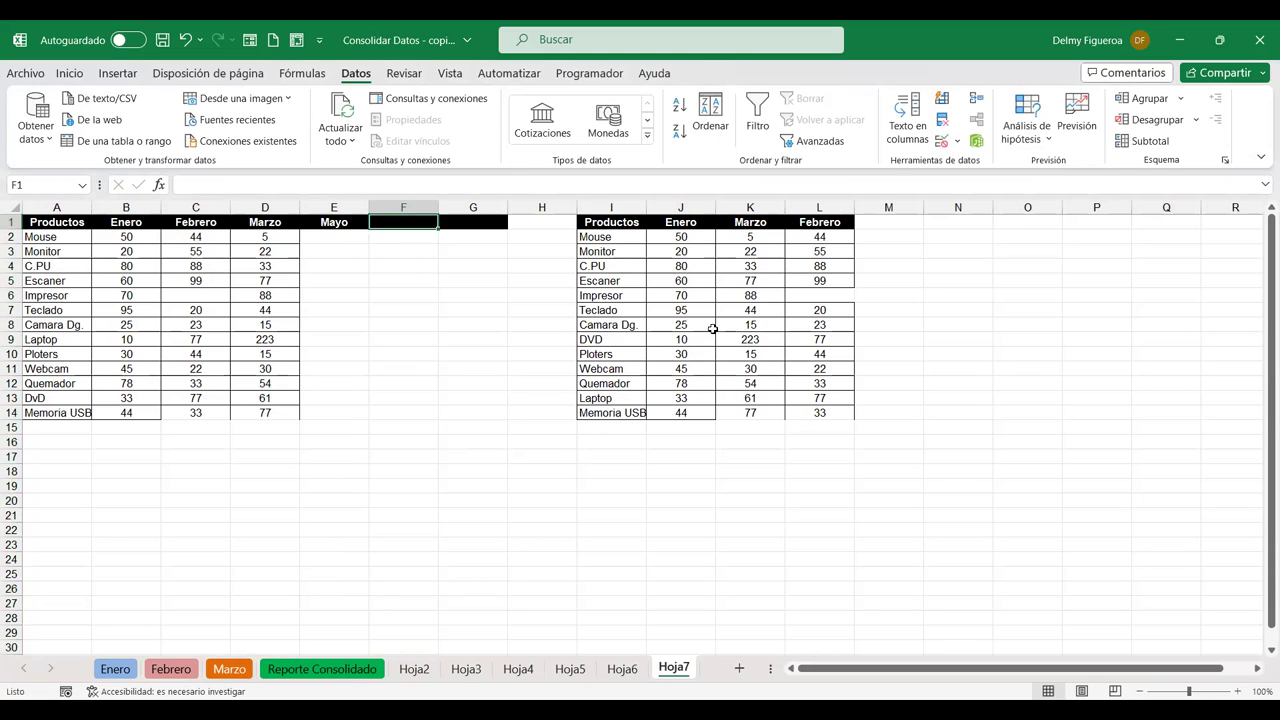
Add an 'Abril' header in M1 using the formatting of the Febrero header in L1
click(838, 222)
key(ctrl+c)
click(905, 222)
key(Return)
text(Abril)
key(Return)
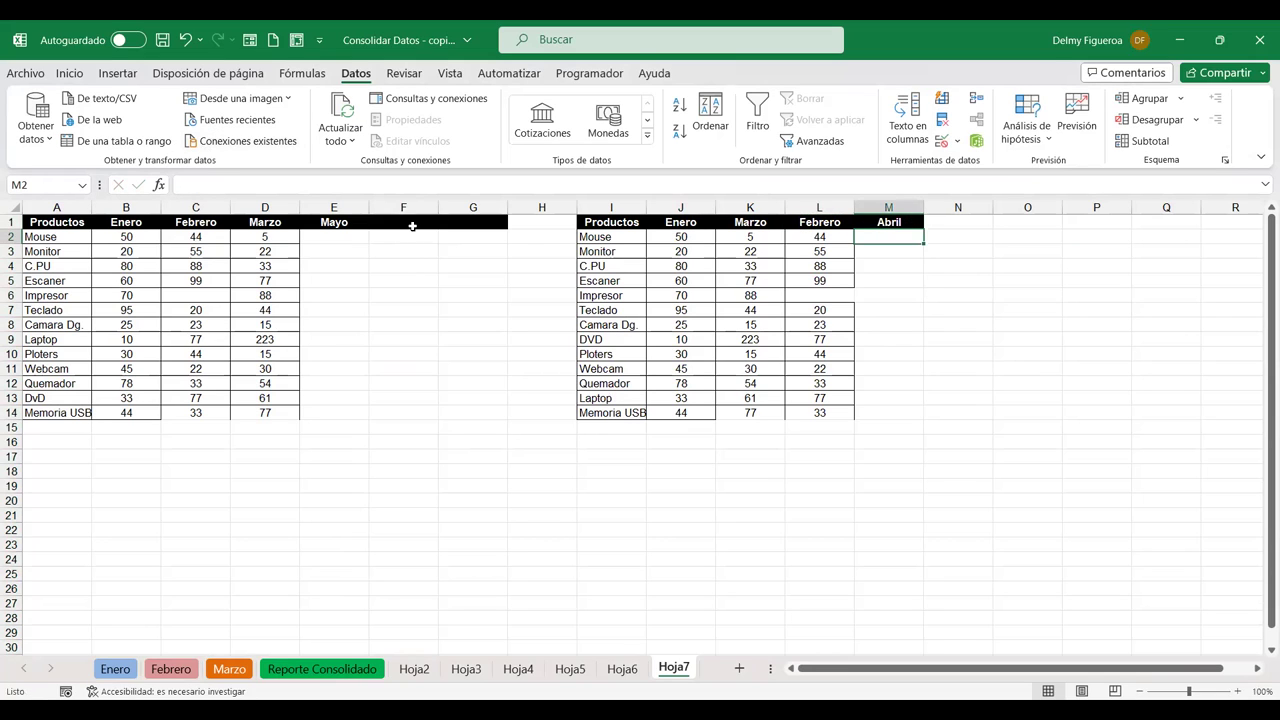
Enter Mayo quantities in E2:E14 (10, 20, 25, 66, 48, 57, 12, 25, 16, 25, 20, 214, 14)
click(342, 238)
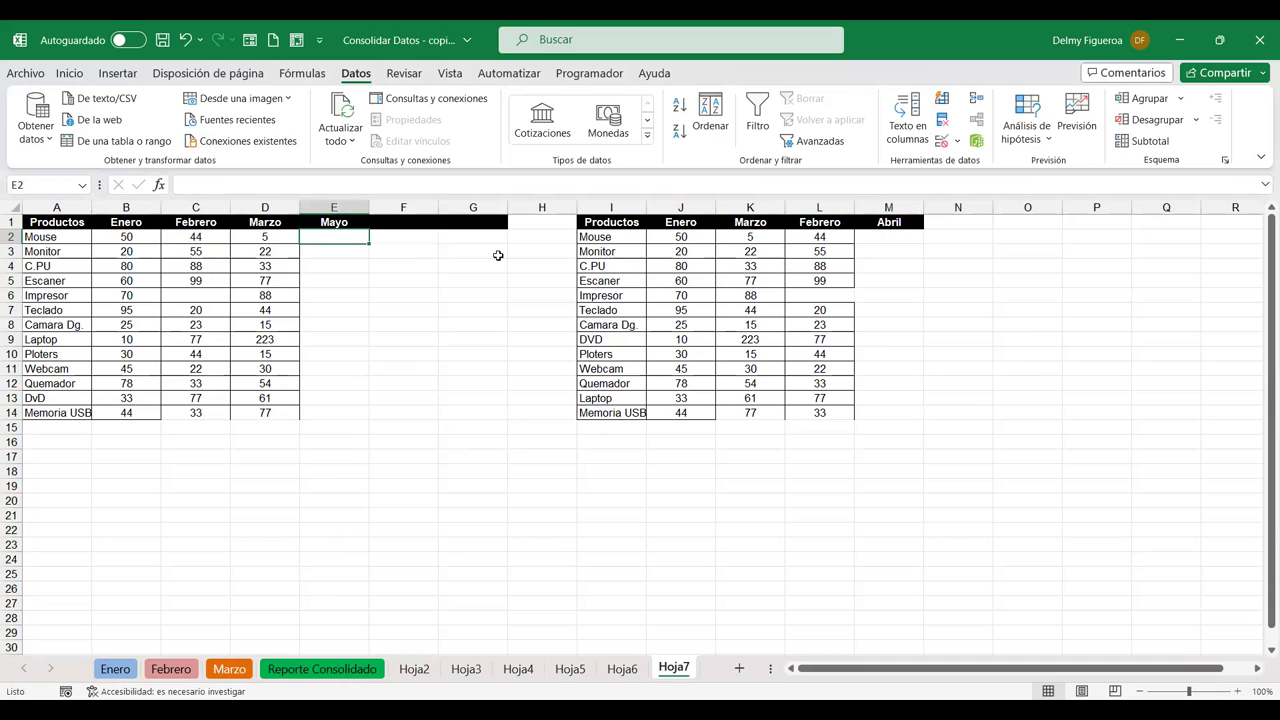
text(10 20 25 66 48 57 12)
key(Return)
text(25 16 25 20)
key(Return)
text(214)
key(Return)
text(14)
key(Tab)
key(Tab)
key(Tab)
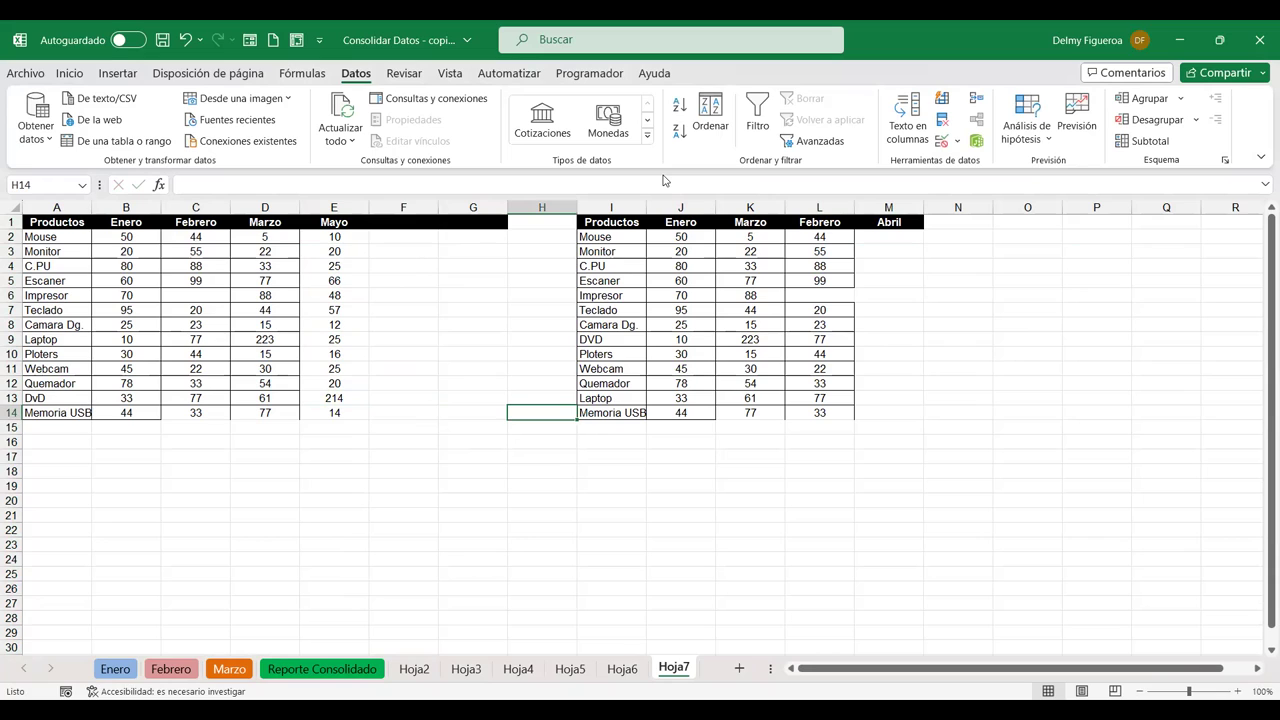
Fill the Abril quantities for every product into M2:M14, then select B20
click(889, 236)
text(45)
key(Return)
text(2514.)
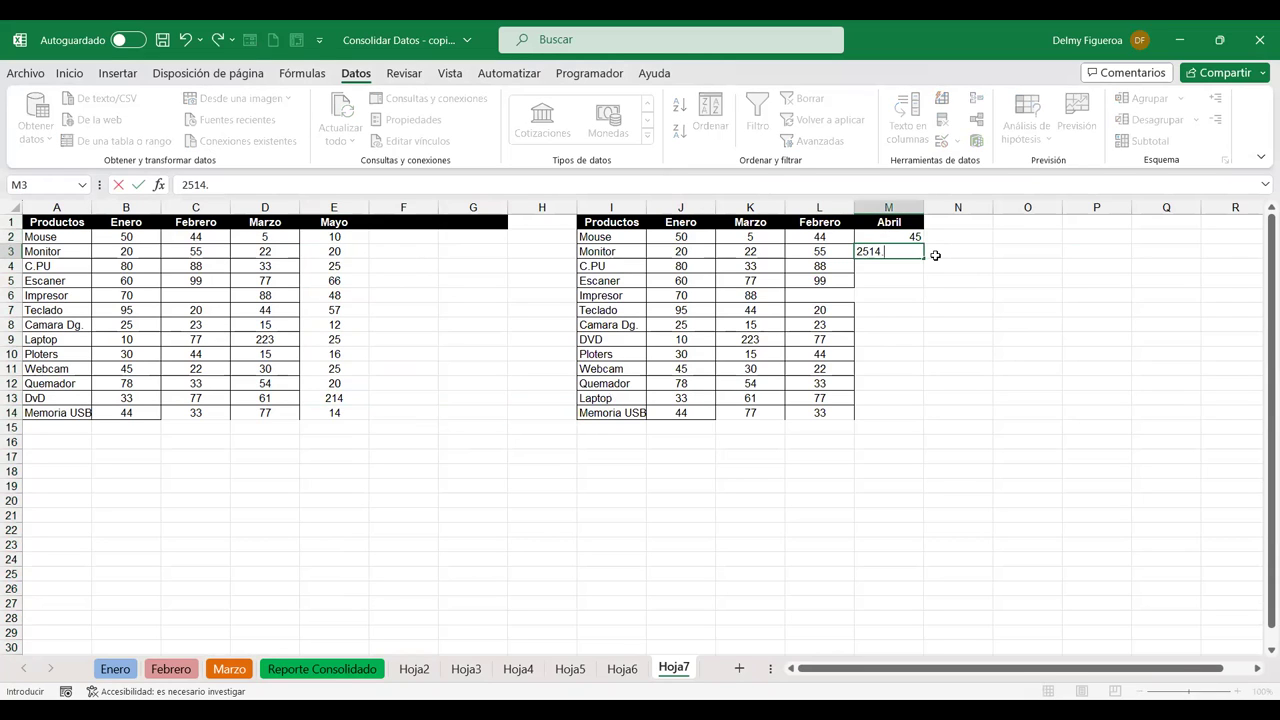
key(Return)
text(26)
key(Return)
text(8)
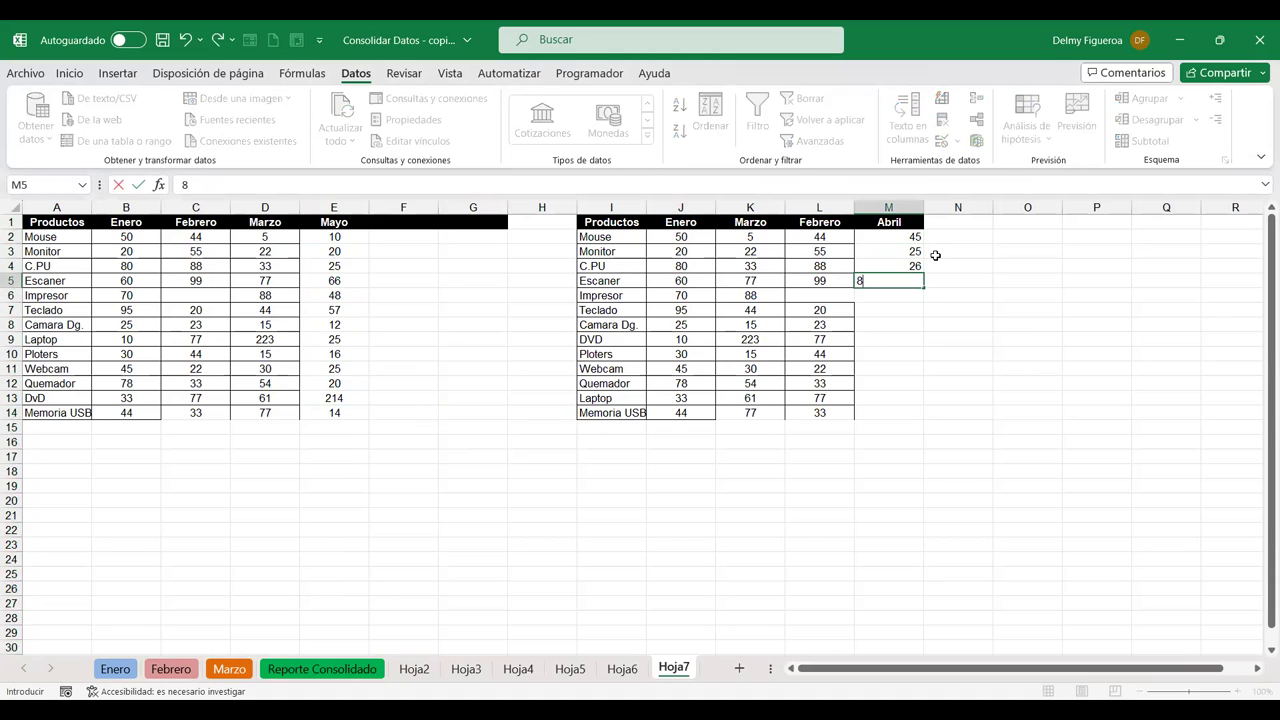
key(Return)
text(4)
key(Return)
text(5)
key(Return)
text(2)
key(Return)
text(69)
key(Return)
text(25)
key(Return)
text(247)
key(Return)
text(21)
key(Return)
text(8)
key(Return)
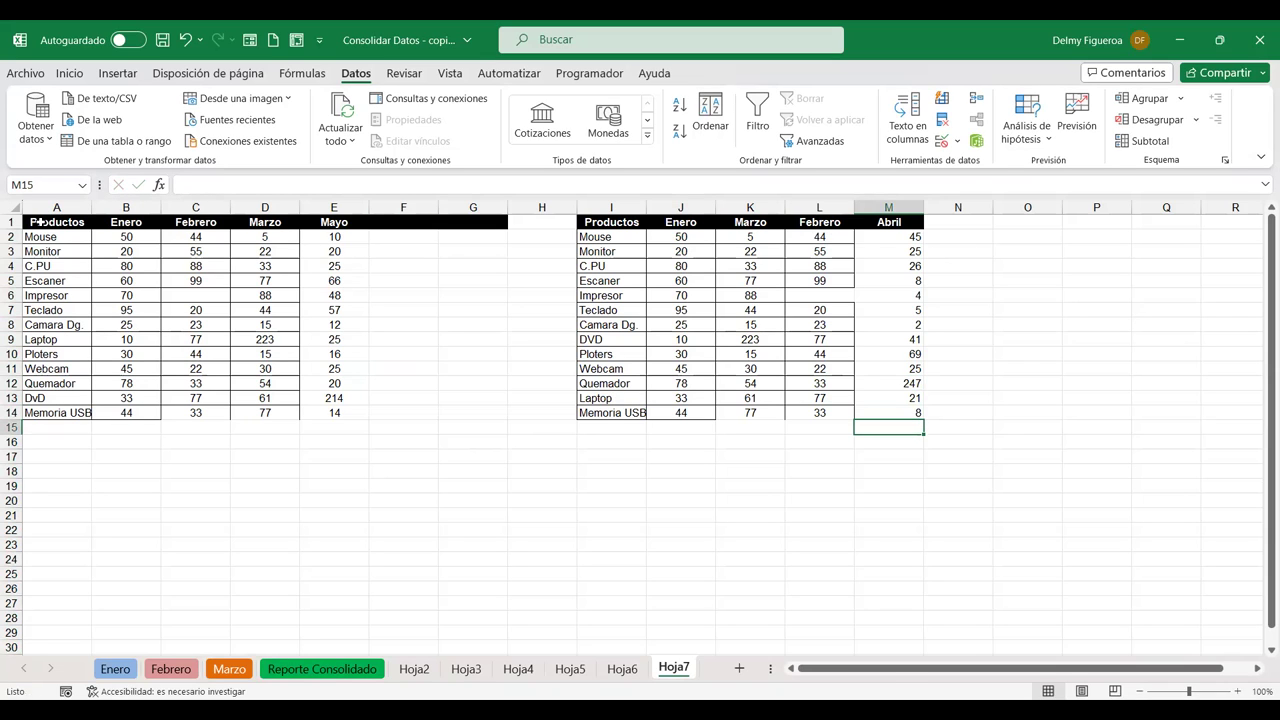
click(131, 500)
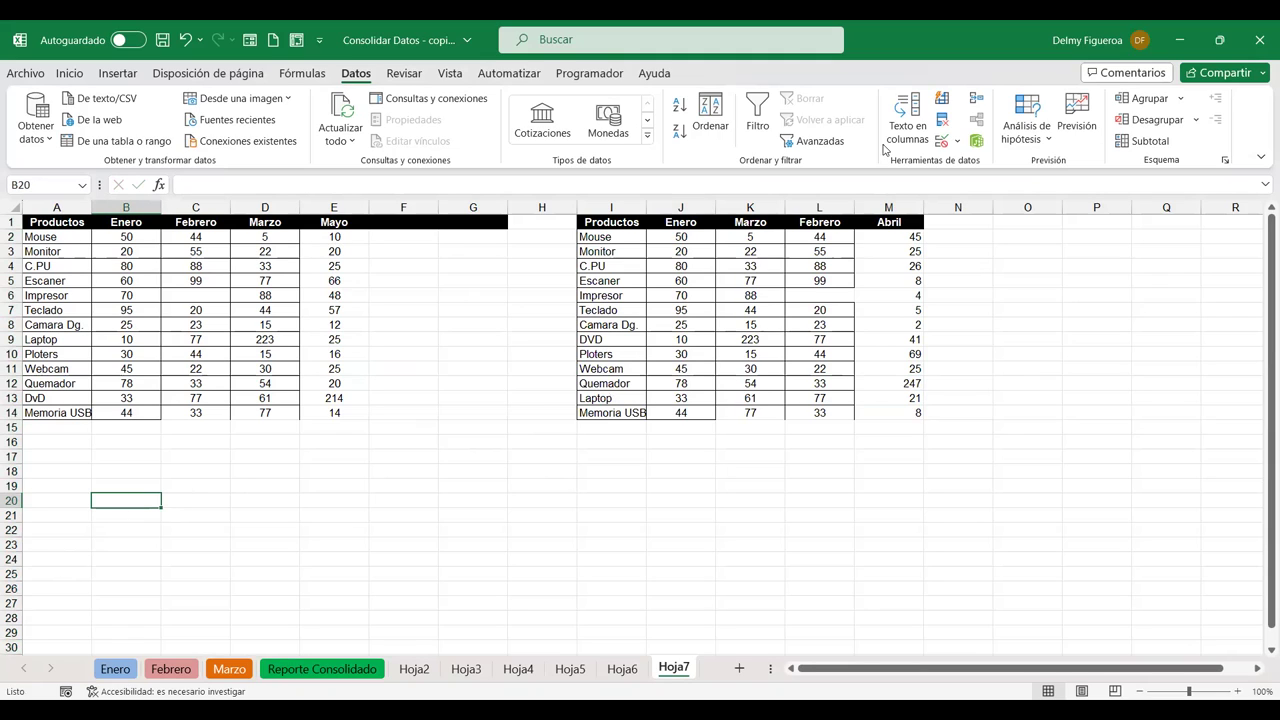
Add the A1:E14 and I1:M14 tables as Consolidar source references
click(975, 100)
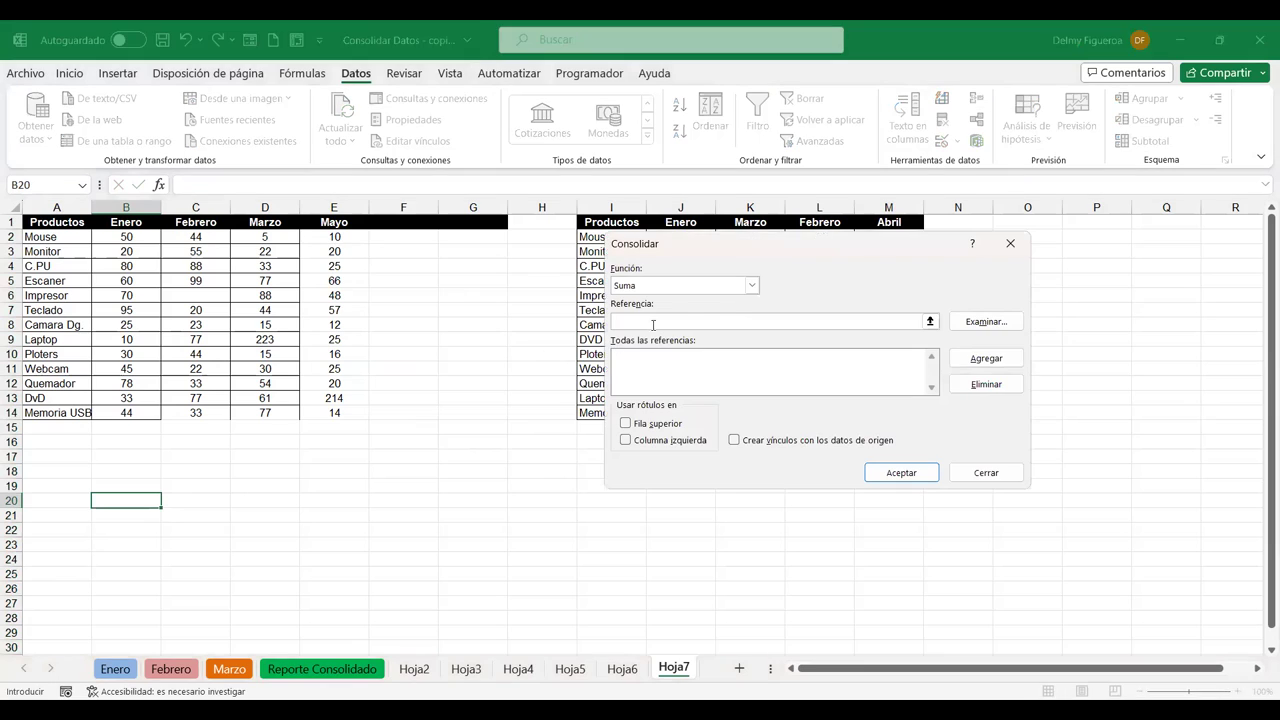
click(80, 228)
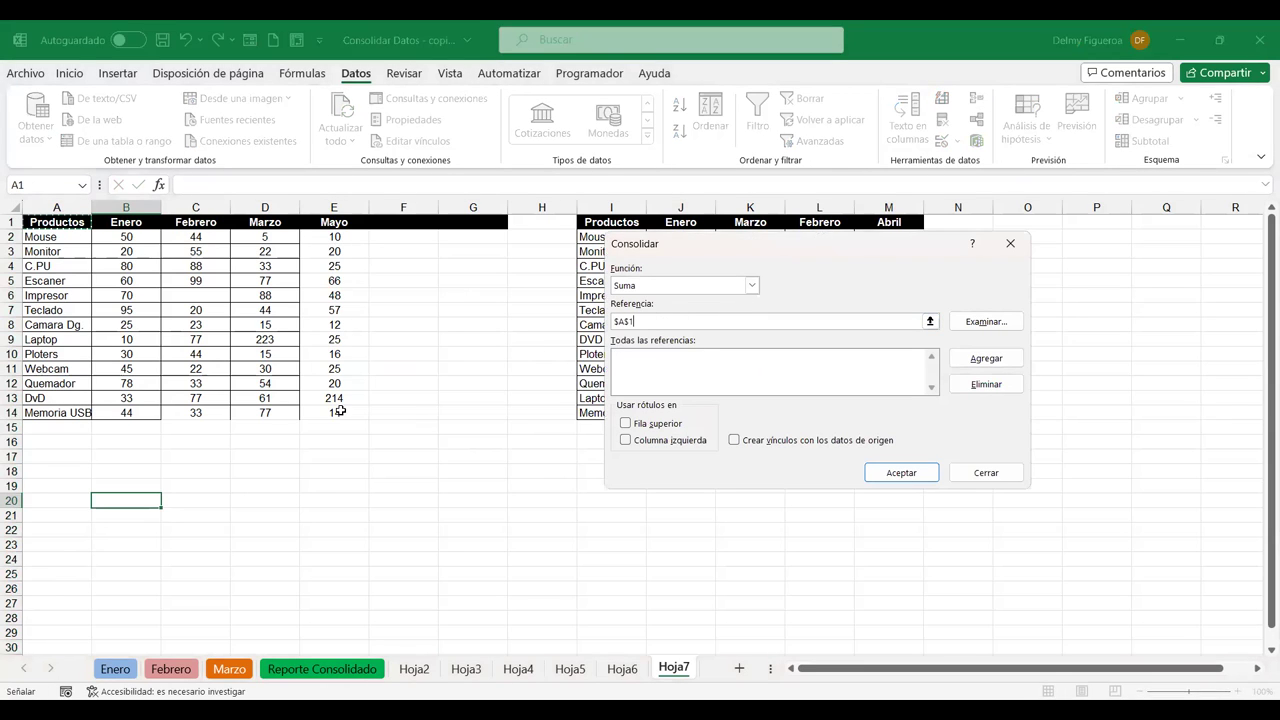
drag(342, 410, 342, 412)
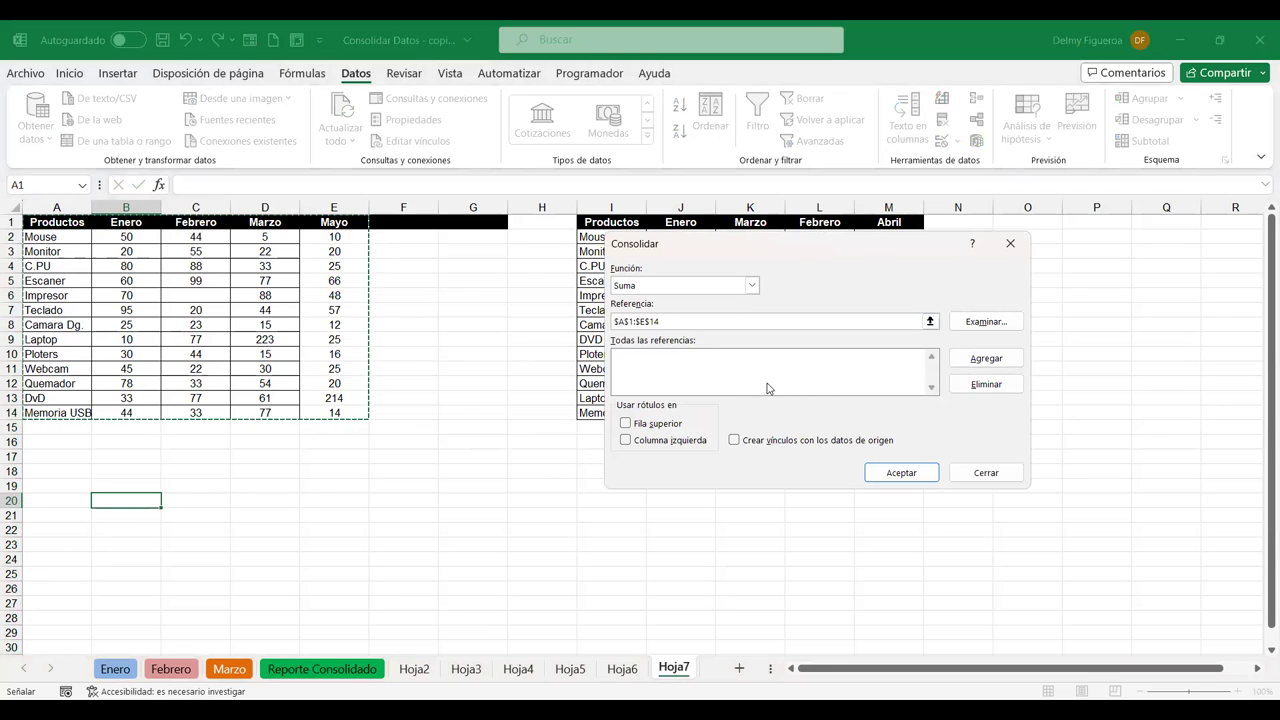
click(986, 358)
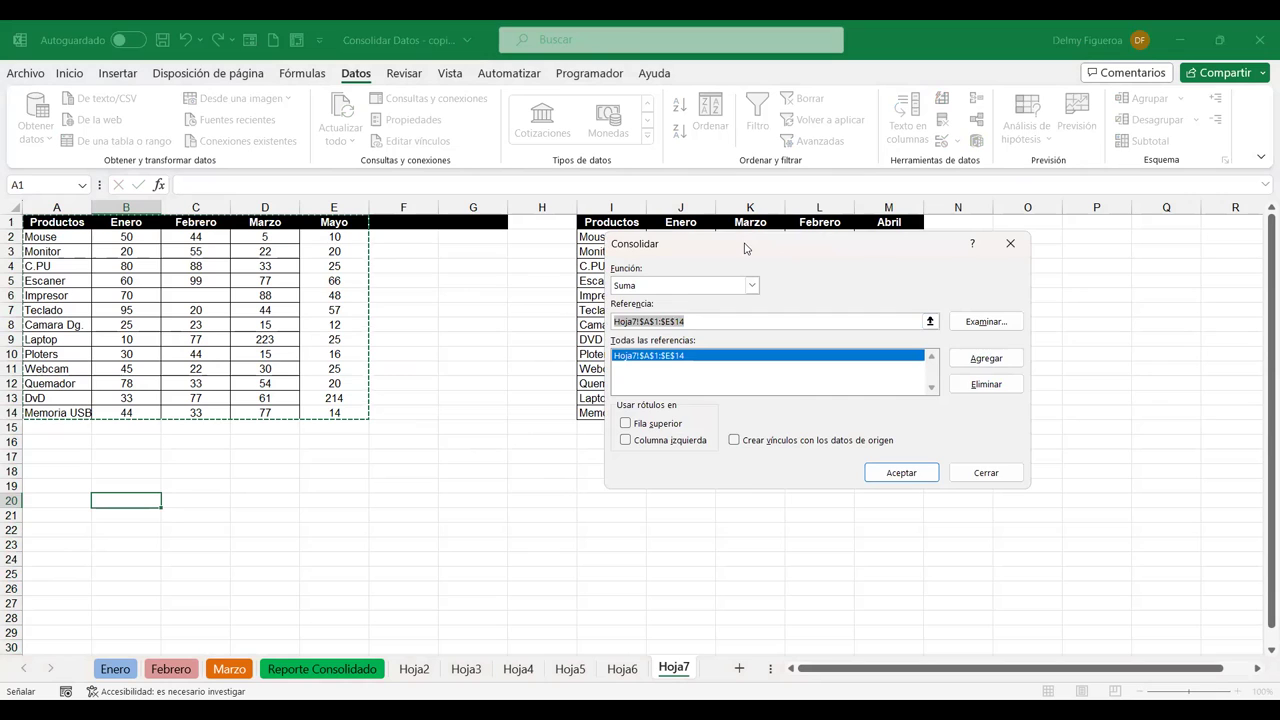
drag(744, 248, 820, 331)
click(611, 222)
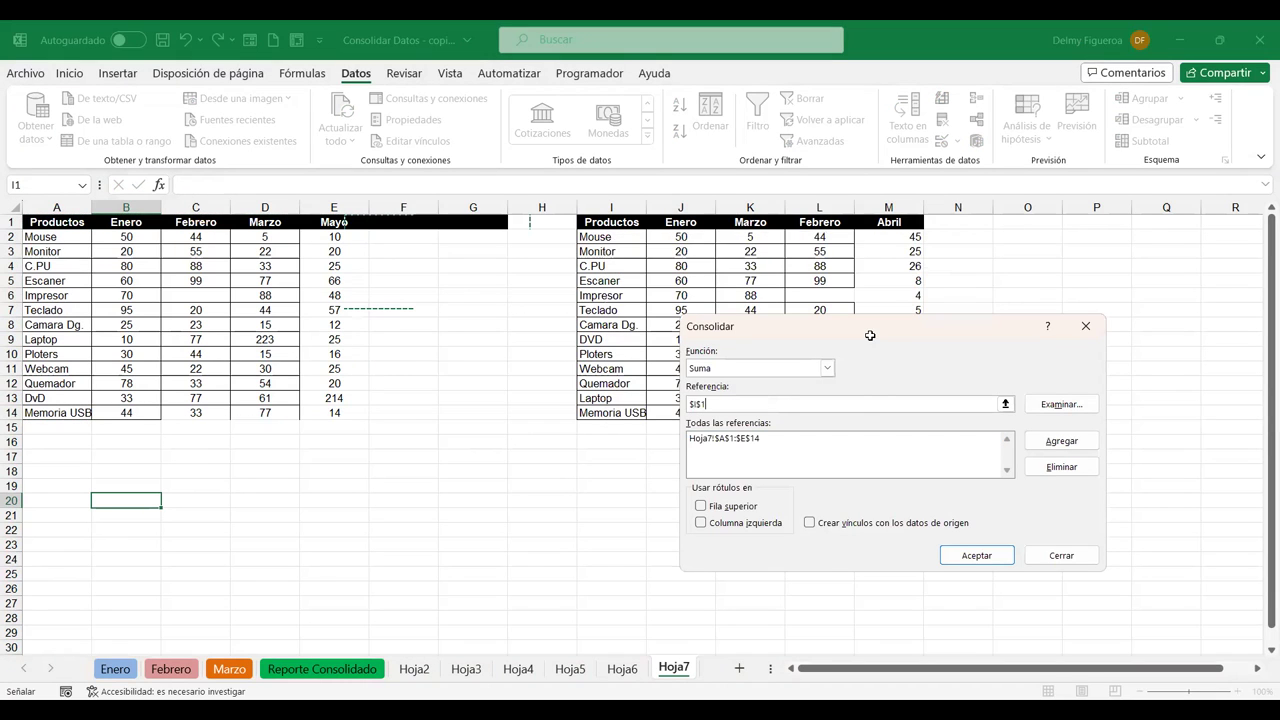
drag(611, 222, 869, 409)
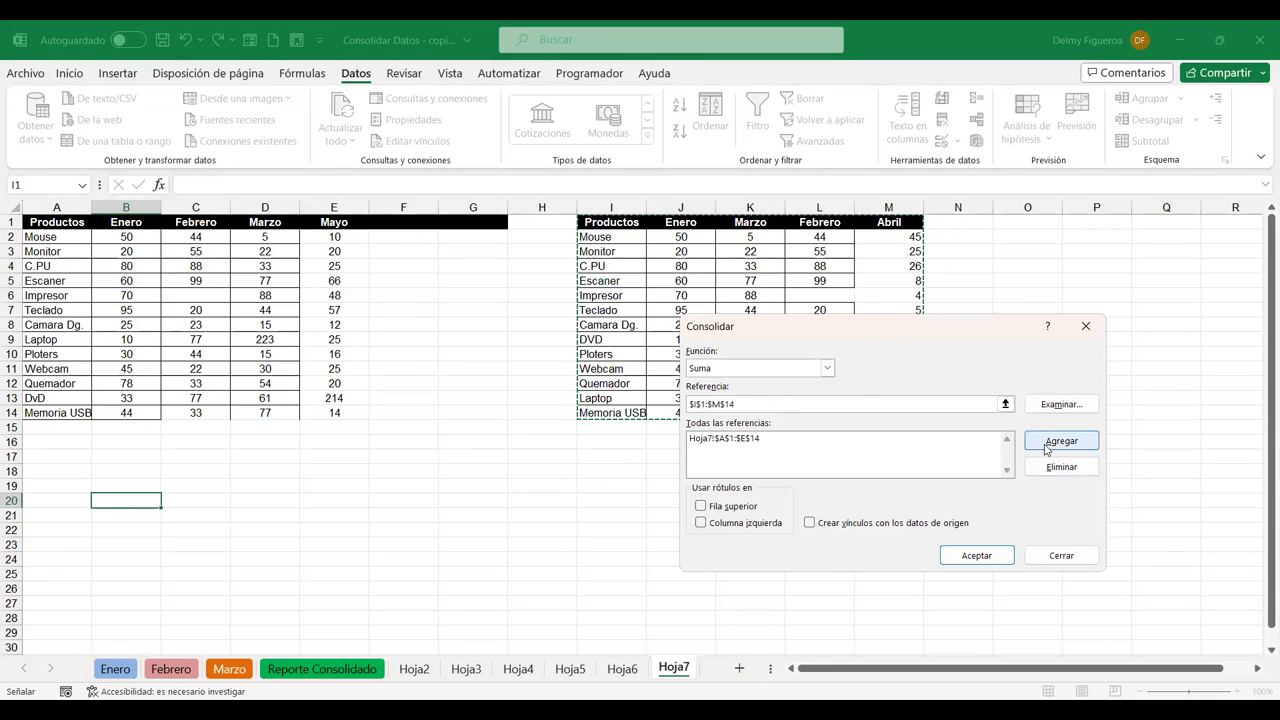
click(1061, 441)
Use top-row month labels and left-column product labels, then generate the summed summary at B20
click(701, 506)
click(701, 522)
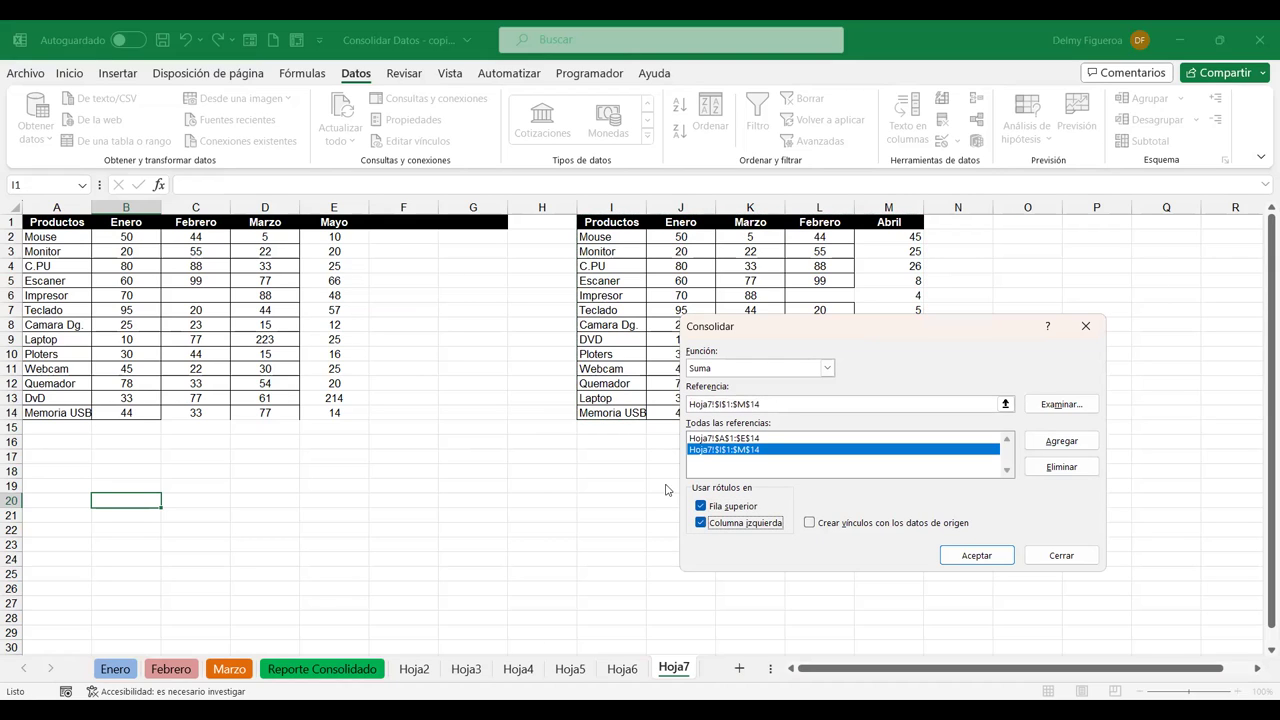
click(975, 555)
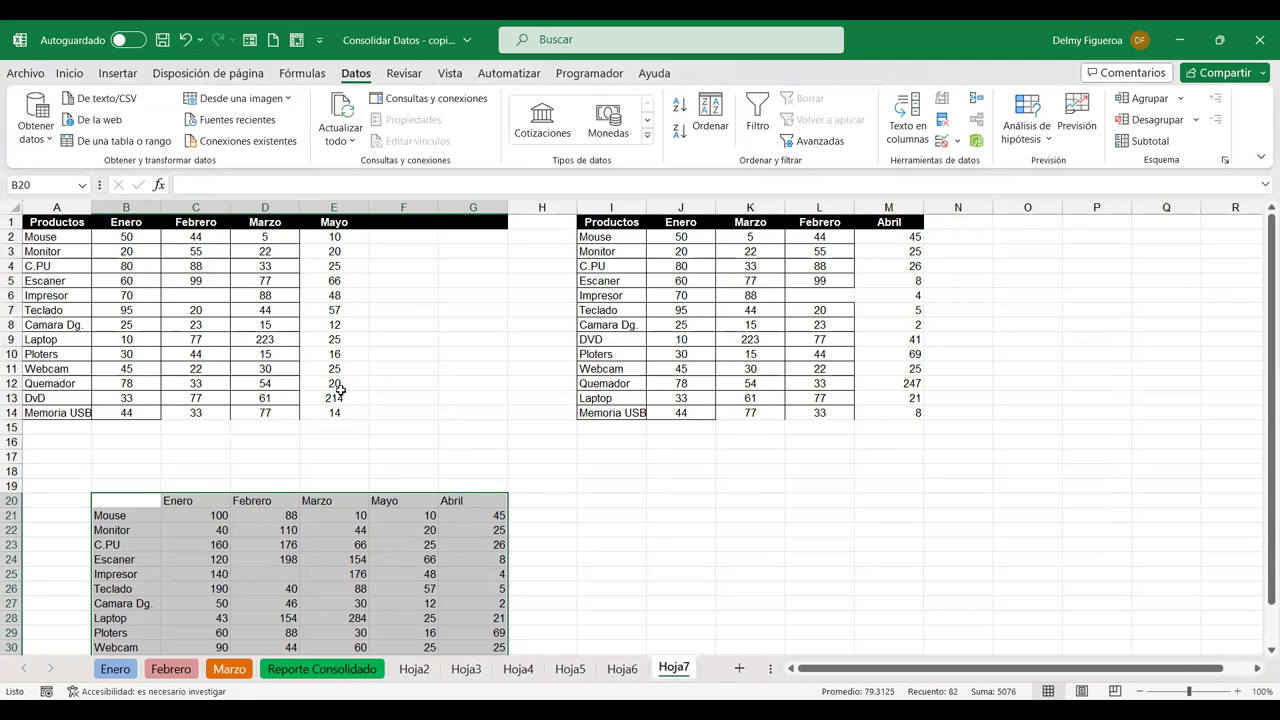
Move the Mayo column of the consolidated table out to column H, past Abril
scroll(440, 400, down, 2)
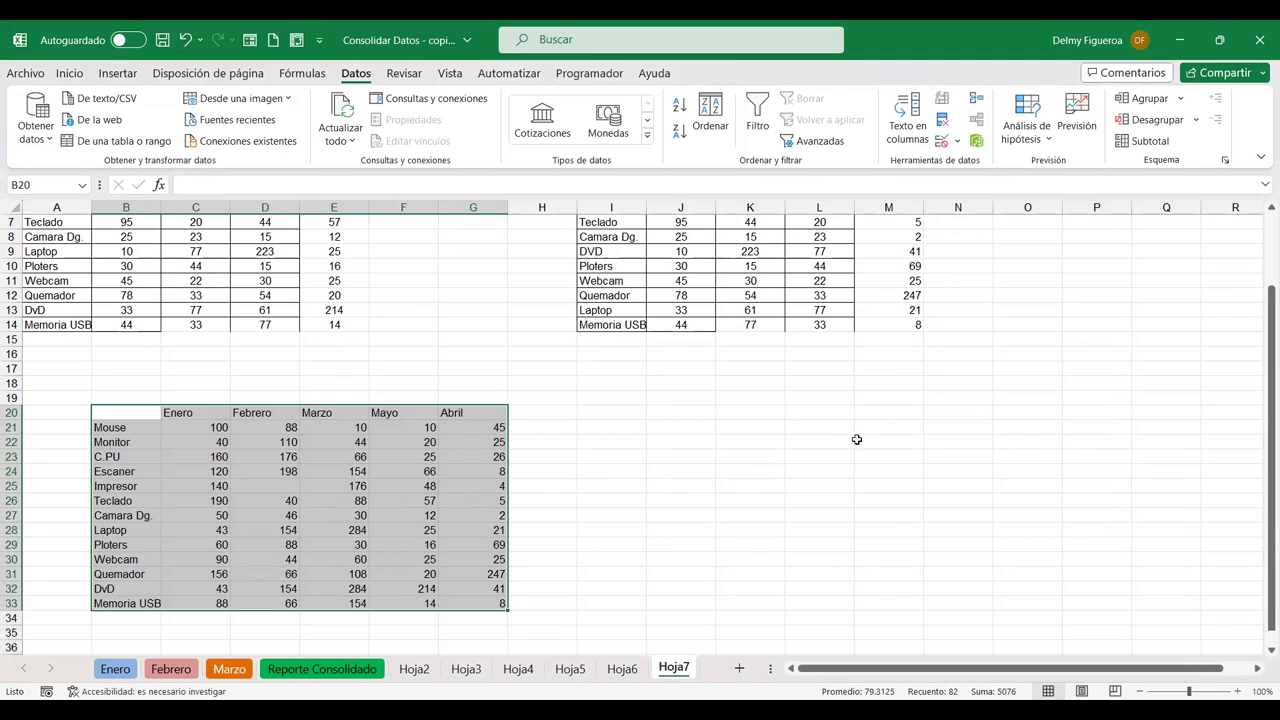
scroll(915, 374, up, 1)
scroll(557, 557, up, 1)
scroll(457, 586, down, 1)
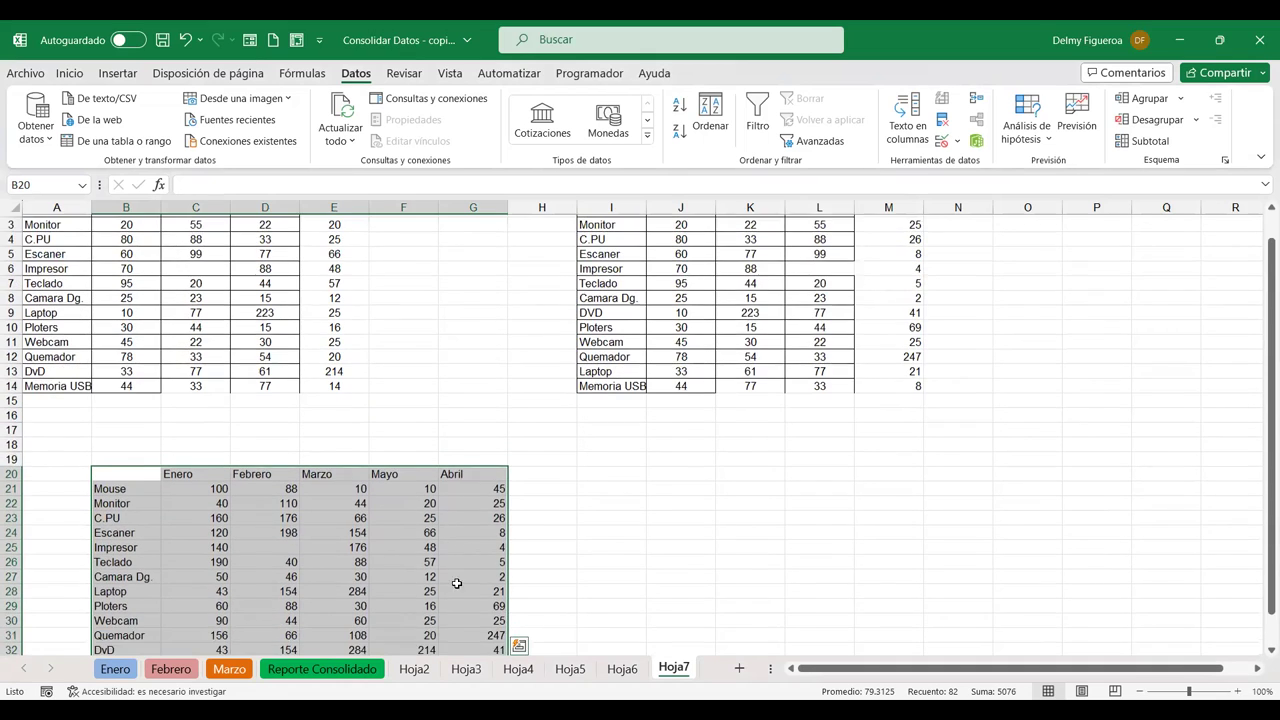
scroll(497, 520, down, 1)
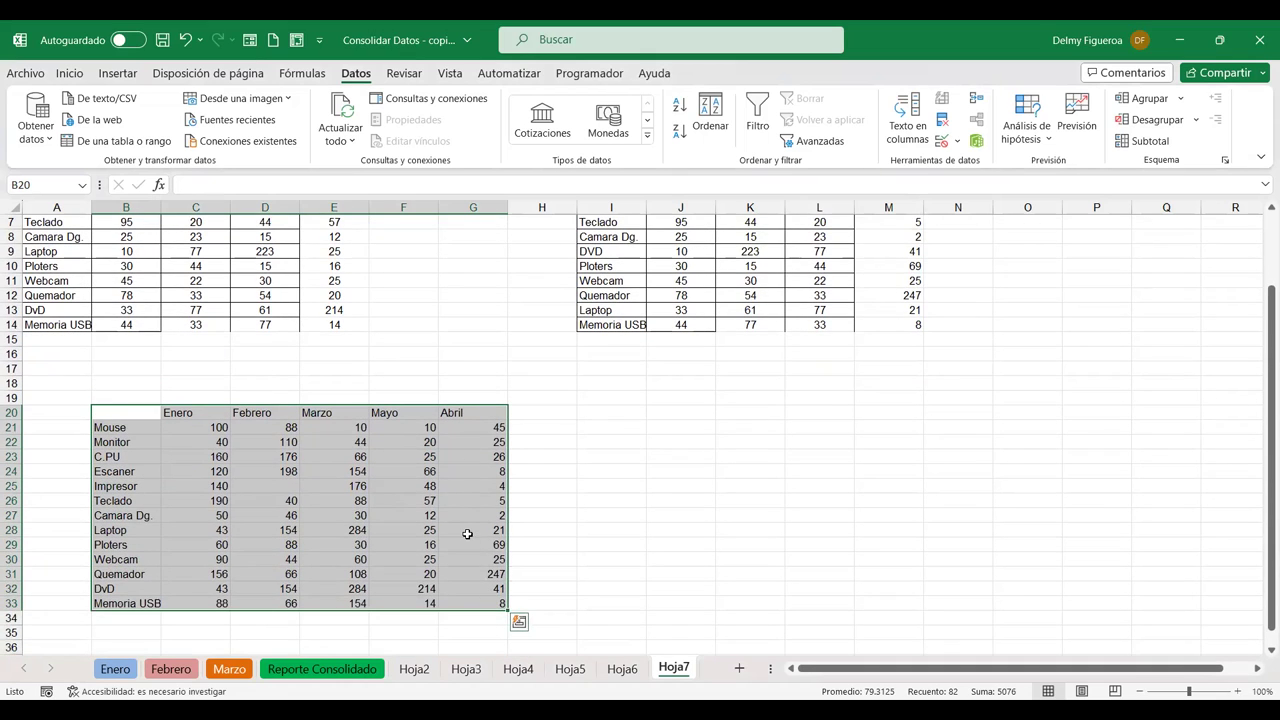
scroll(468, 538, up, 1)
scroll(468, 538, up, 1)
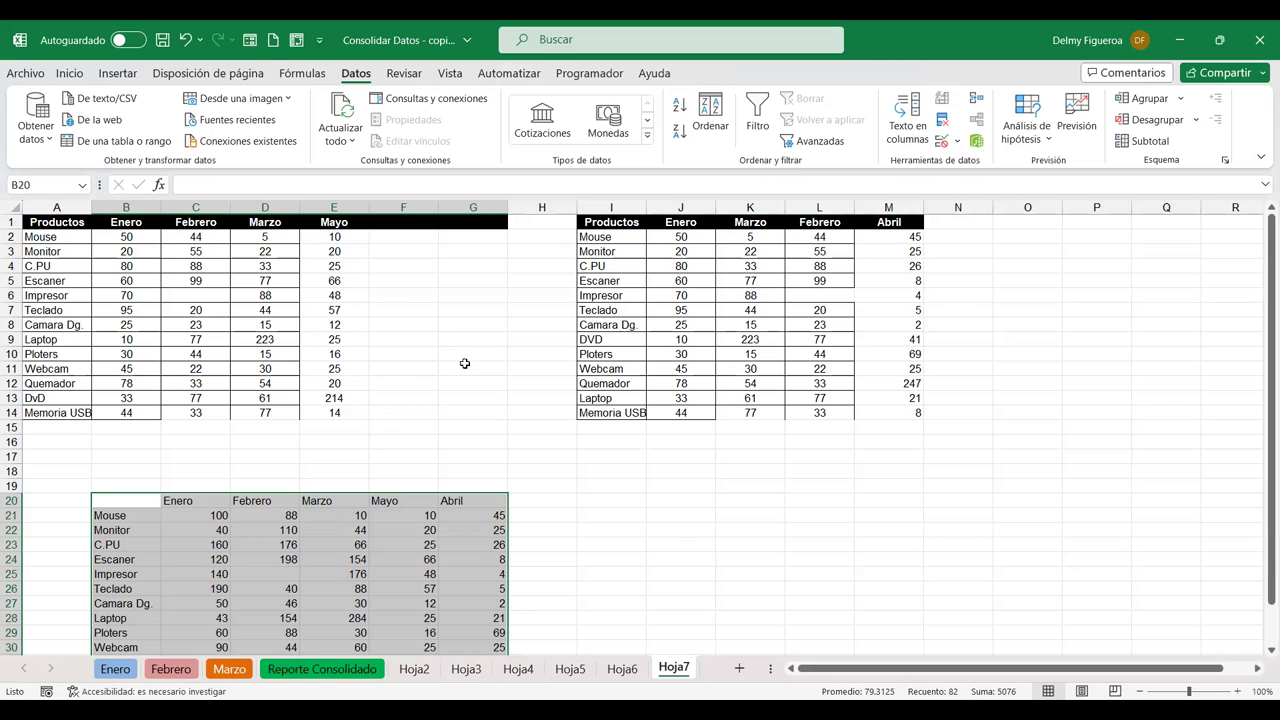
click(473, 544)
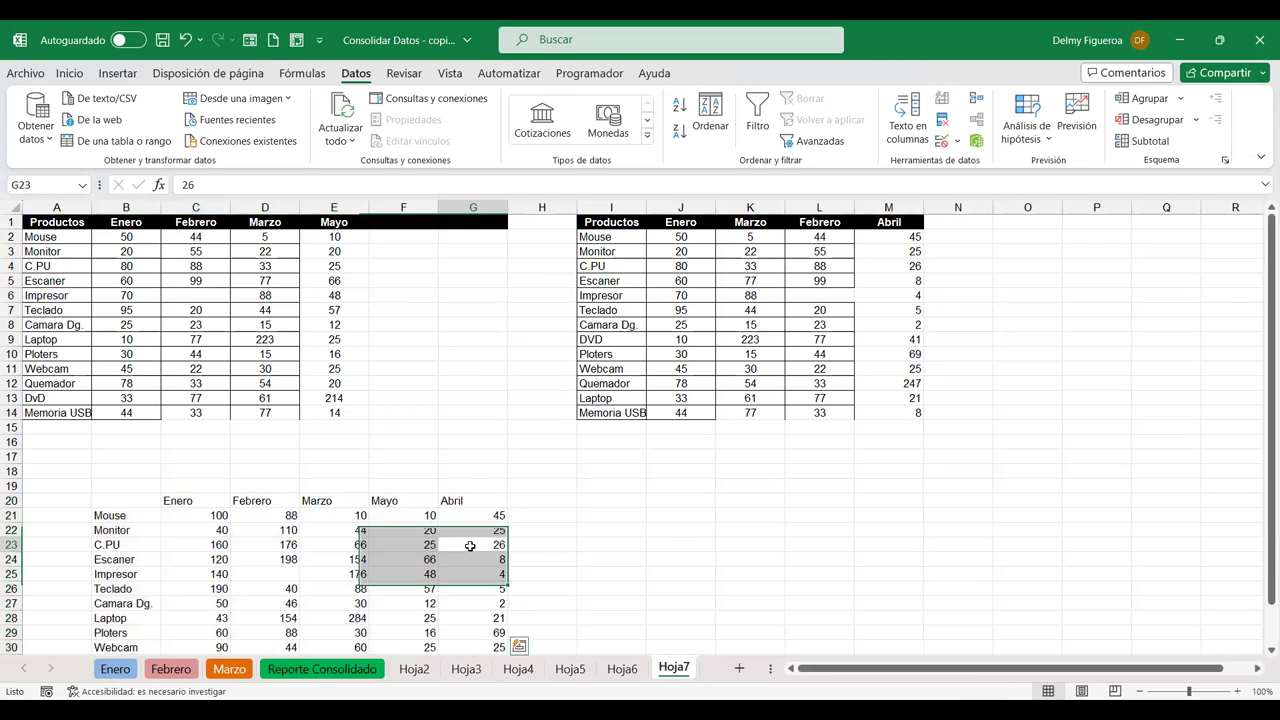
scroll(467, 523, down, 2)
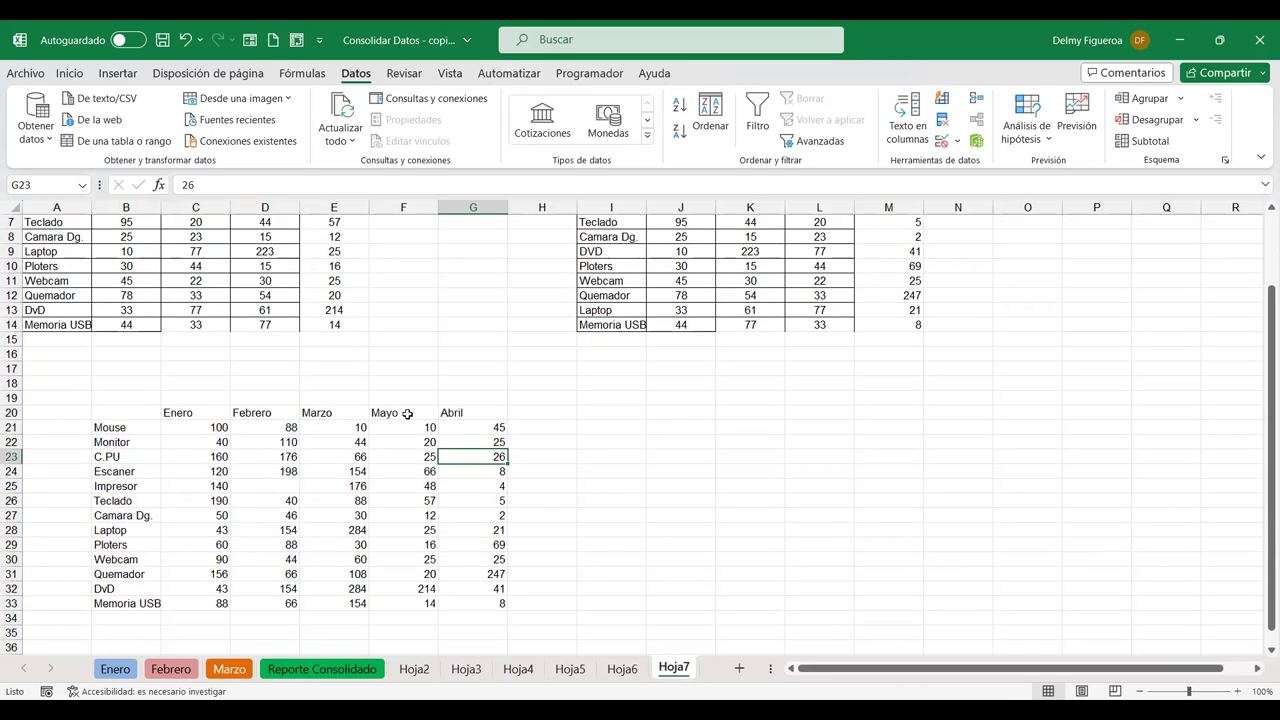
drag(407, 413, 418, 603)
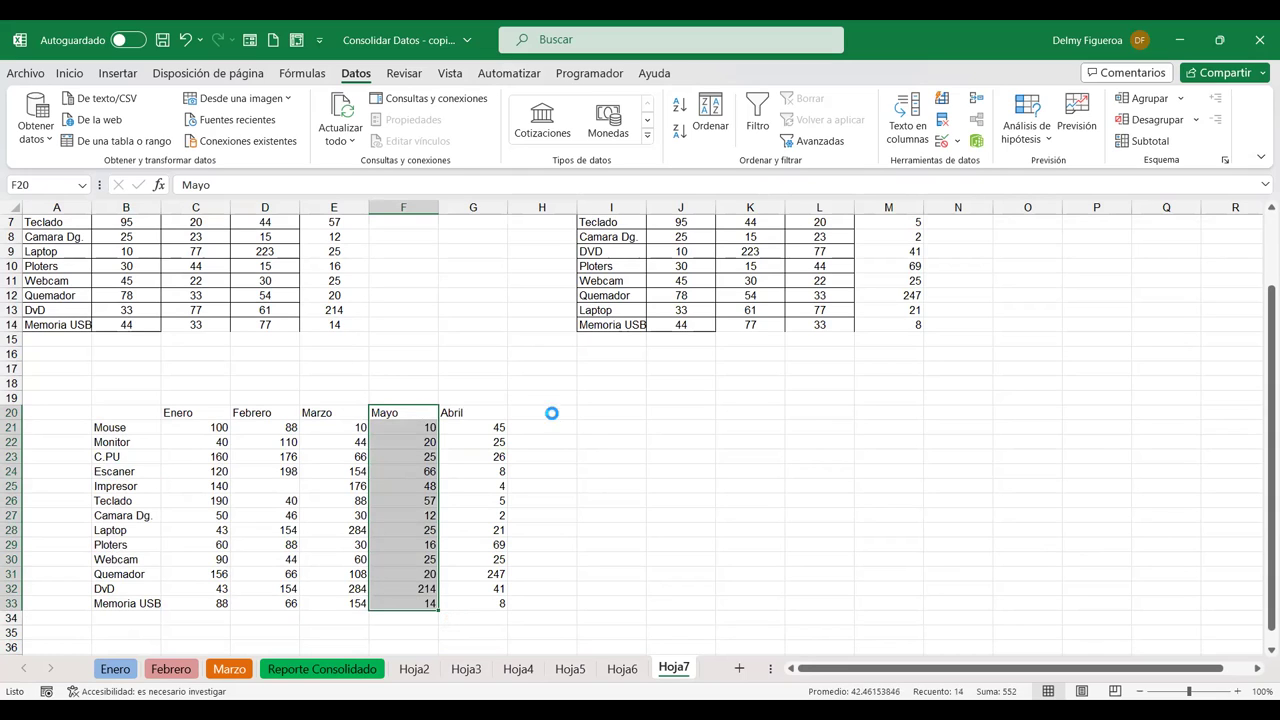
drag(551, 413, 545, 413)
Move the Abril column left into column F, next to Marzo
click(474, 412)
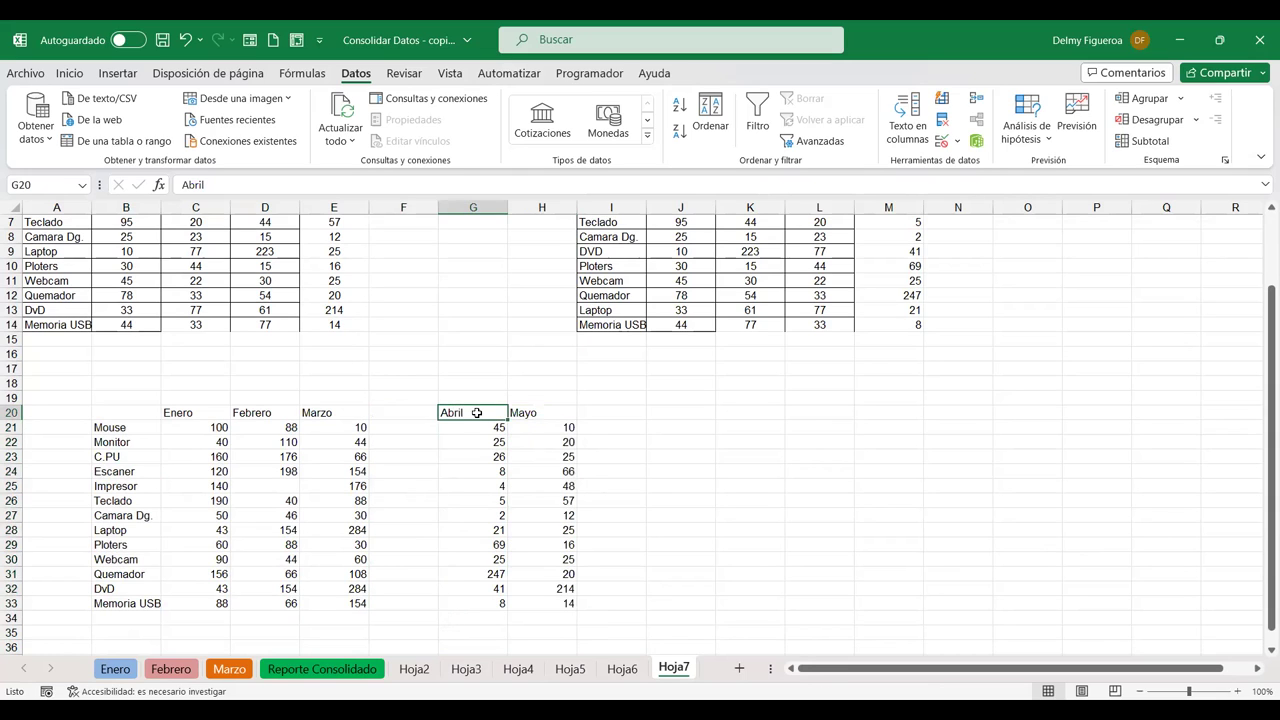
drag(474, 541, 470, 605)
drag(487, 406, 405, 418)
Move the Mayo column from H back into column G, after Abril
mouse_move(543, 412)
mouse_down()
mouse_move(549, 617)
mouse_move(549, 604)
mouse_up()
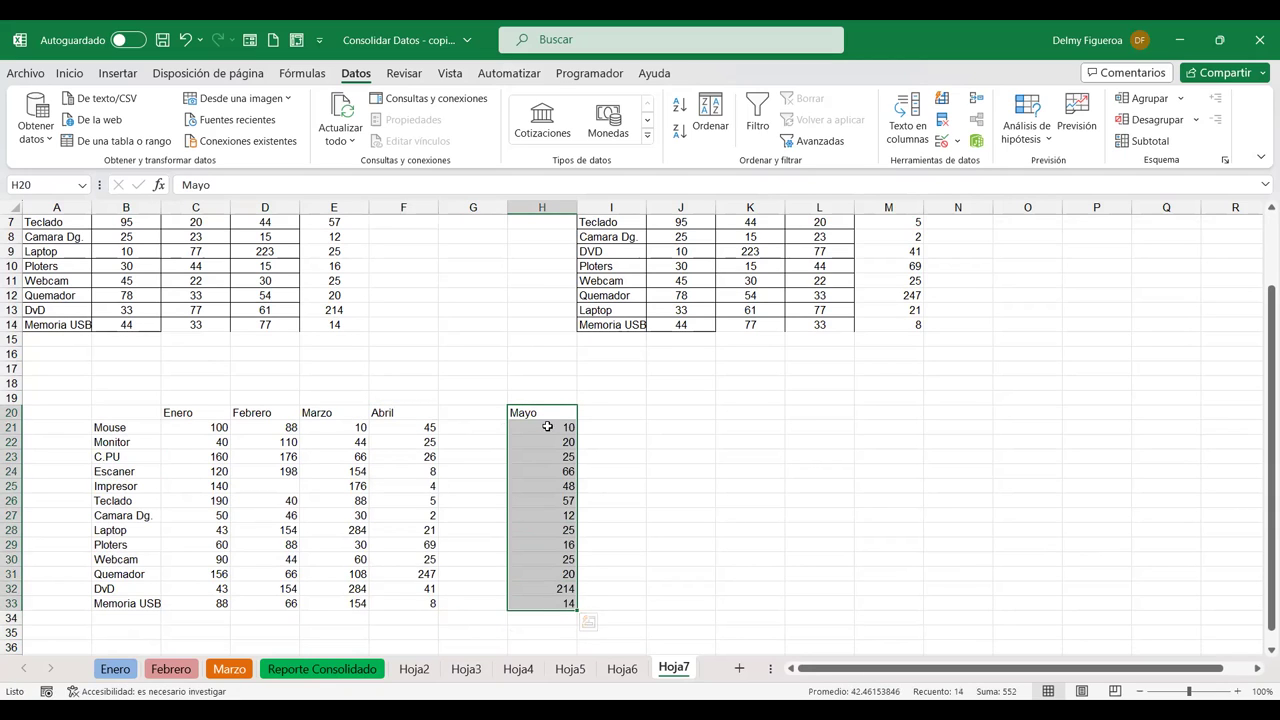
drag(514, 416, 480, 417)
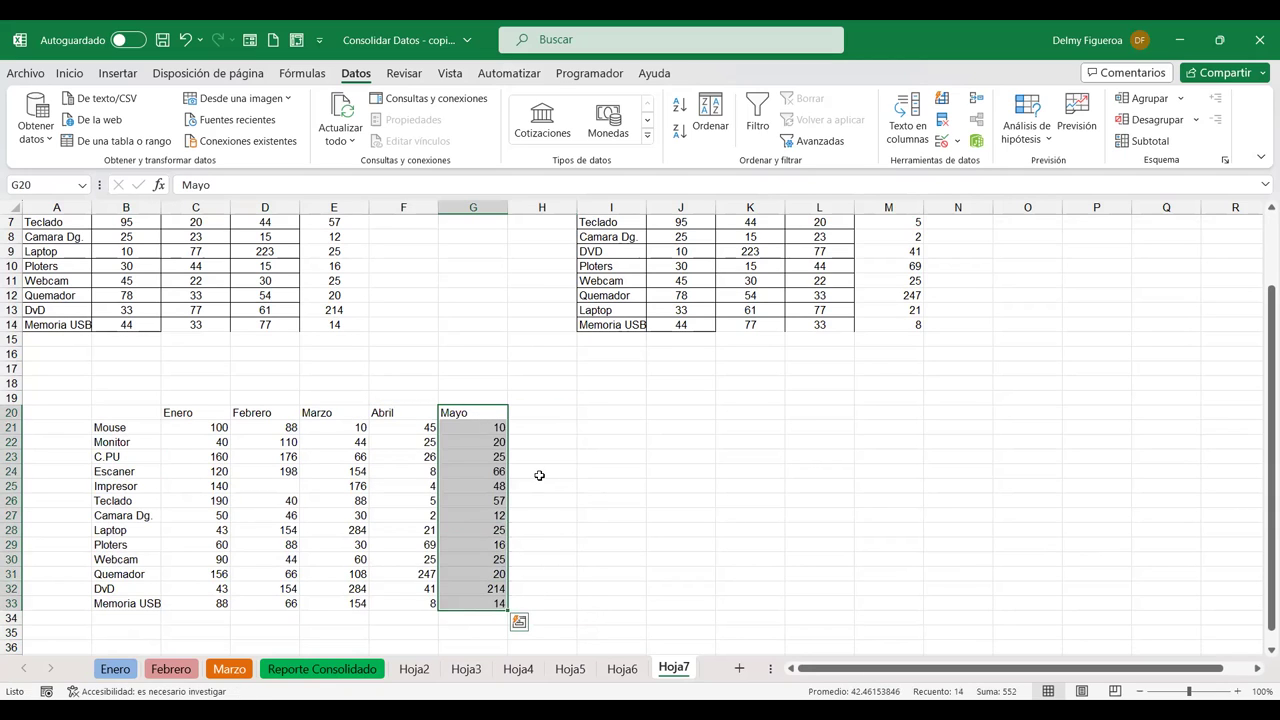
click(408, 442)
scroll(322, 413, up, 2)
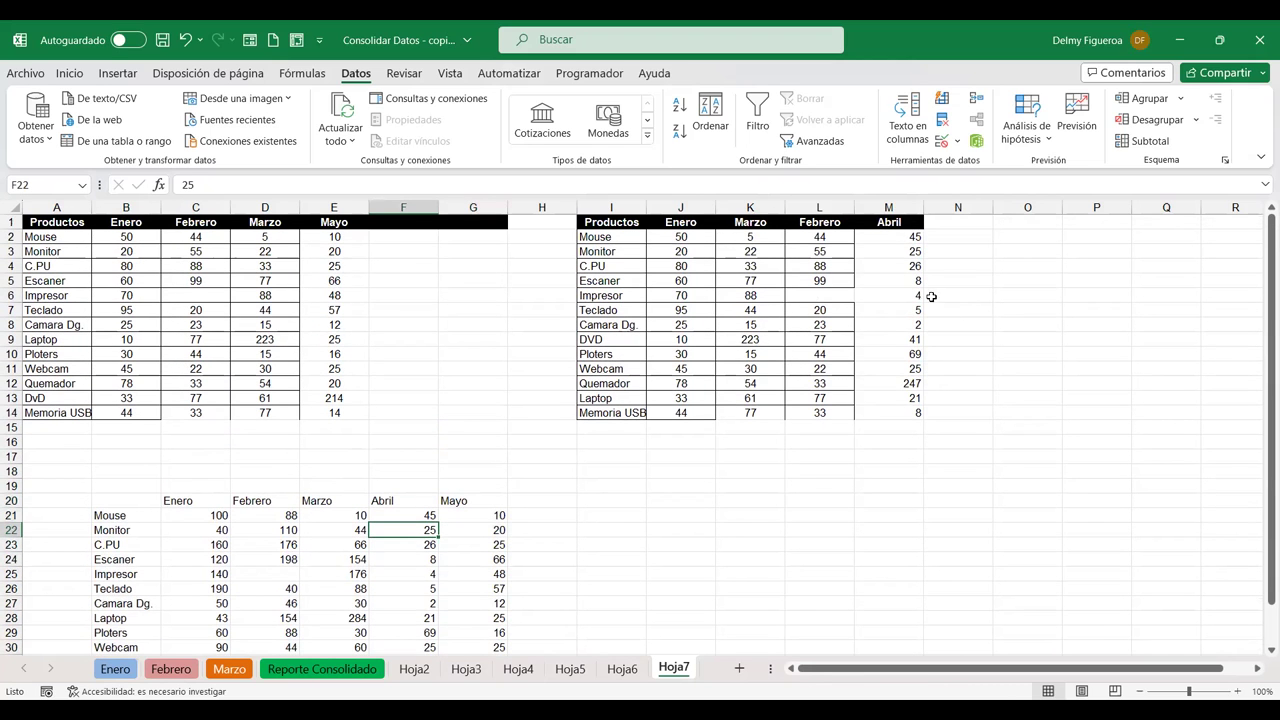
scroll(872, 296, down, 1)
scroll(614, 414, down, 1)
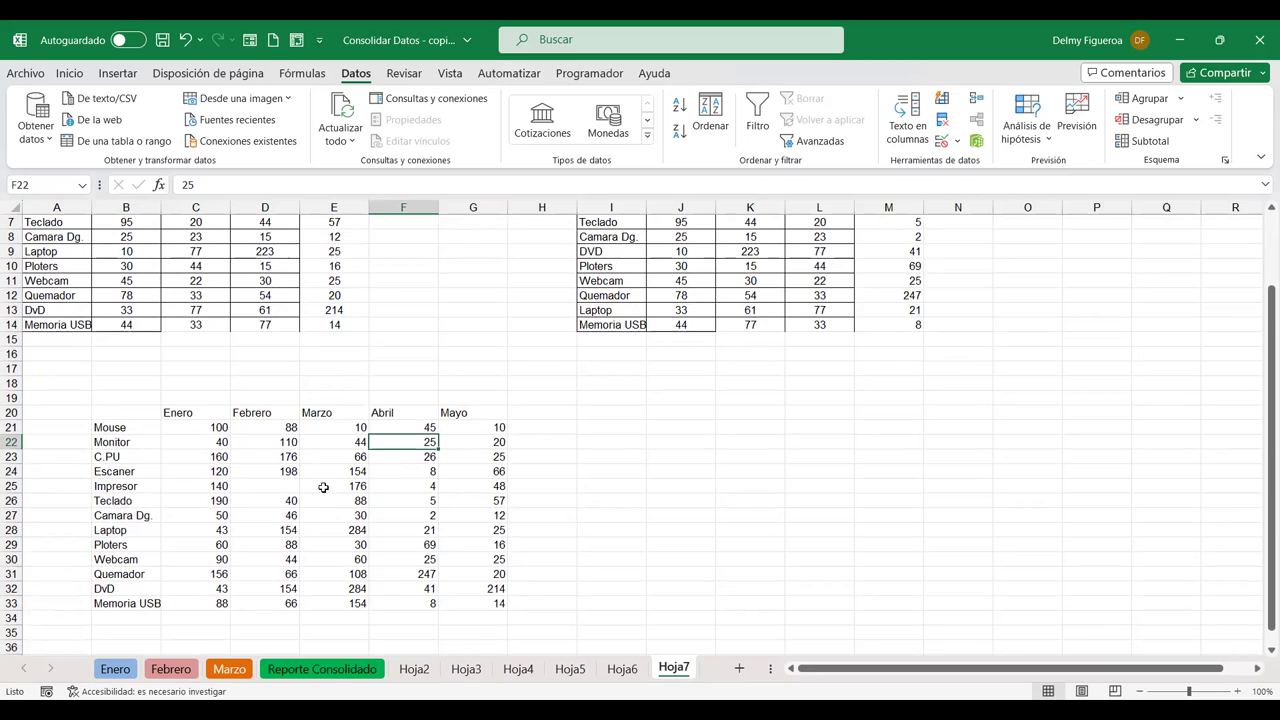
scroll(477, 541, up, 1)
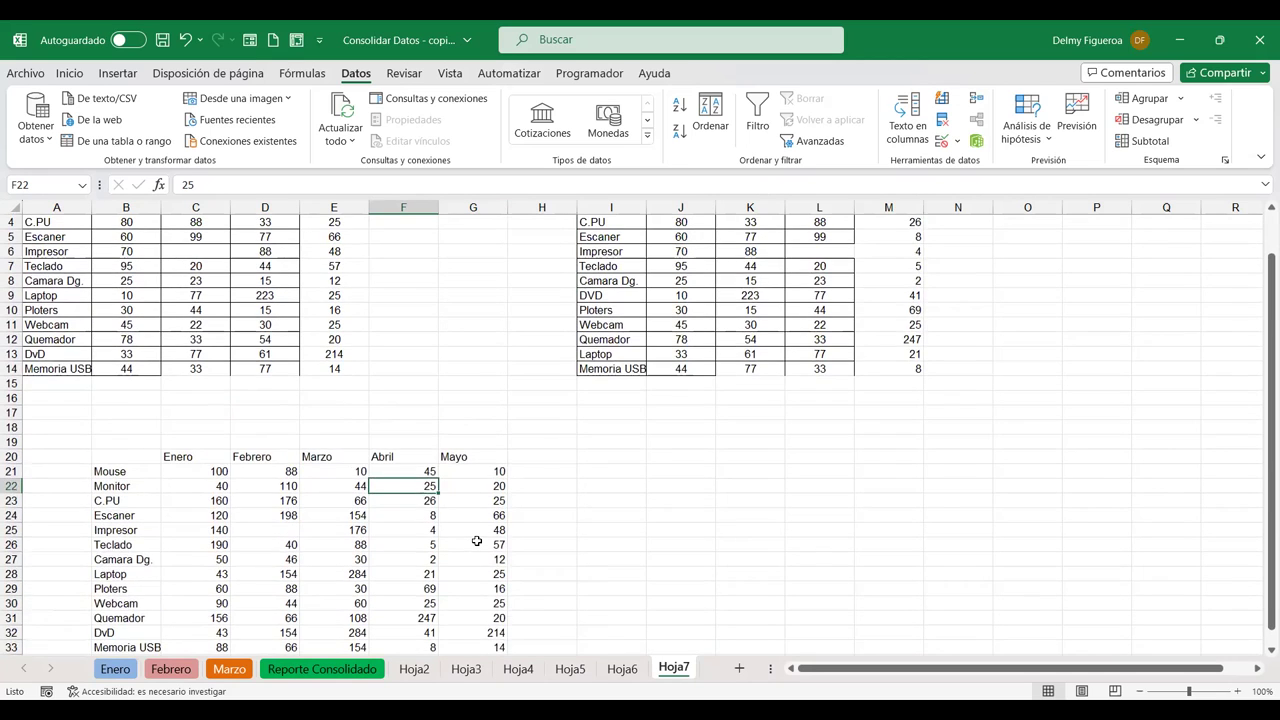
scroll(477, 541, up, 1)
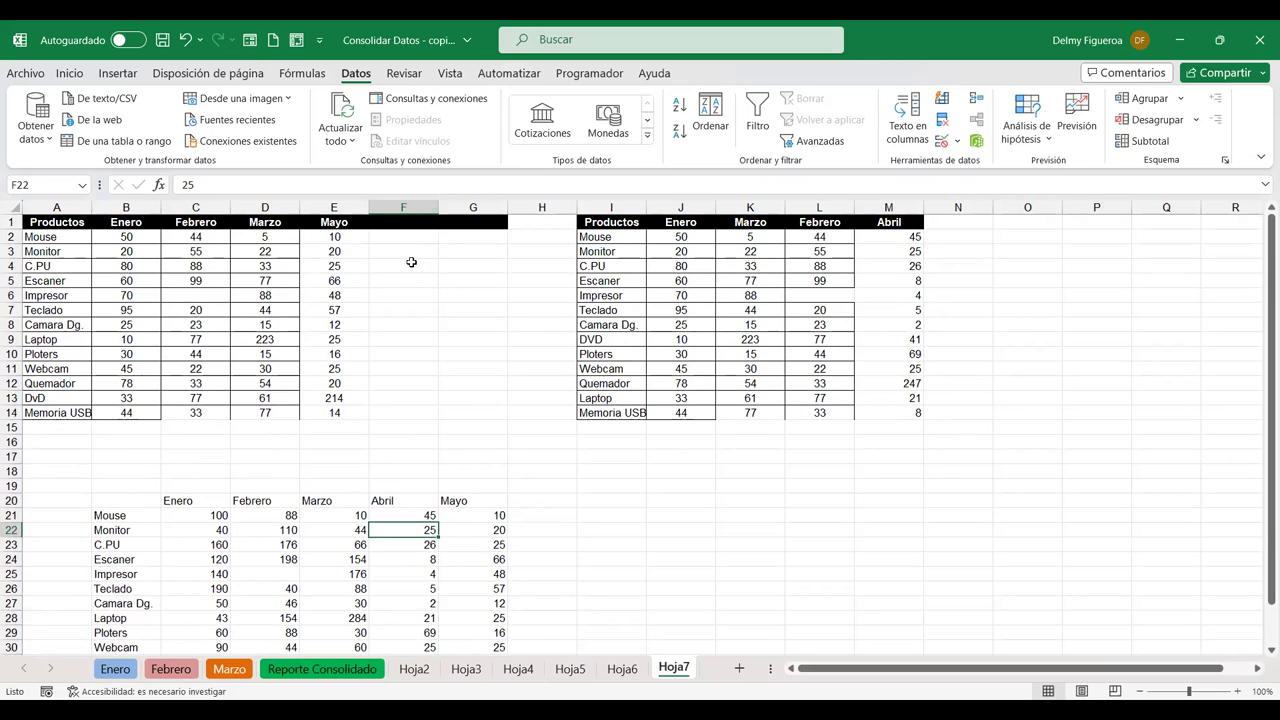
scroll(480, 544, down, 3)
scroll(484, 545, up, 3)
scroll(442, 475, down, 4)
scroll(440, 478, up, 4)
click(674, 442)
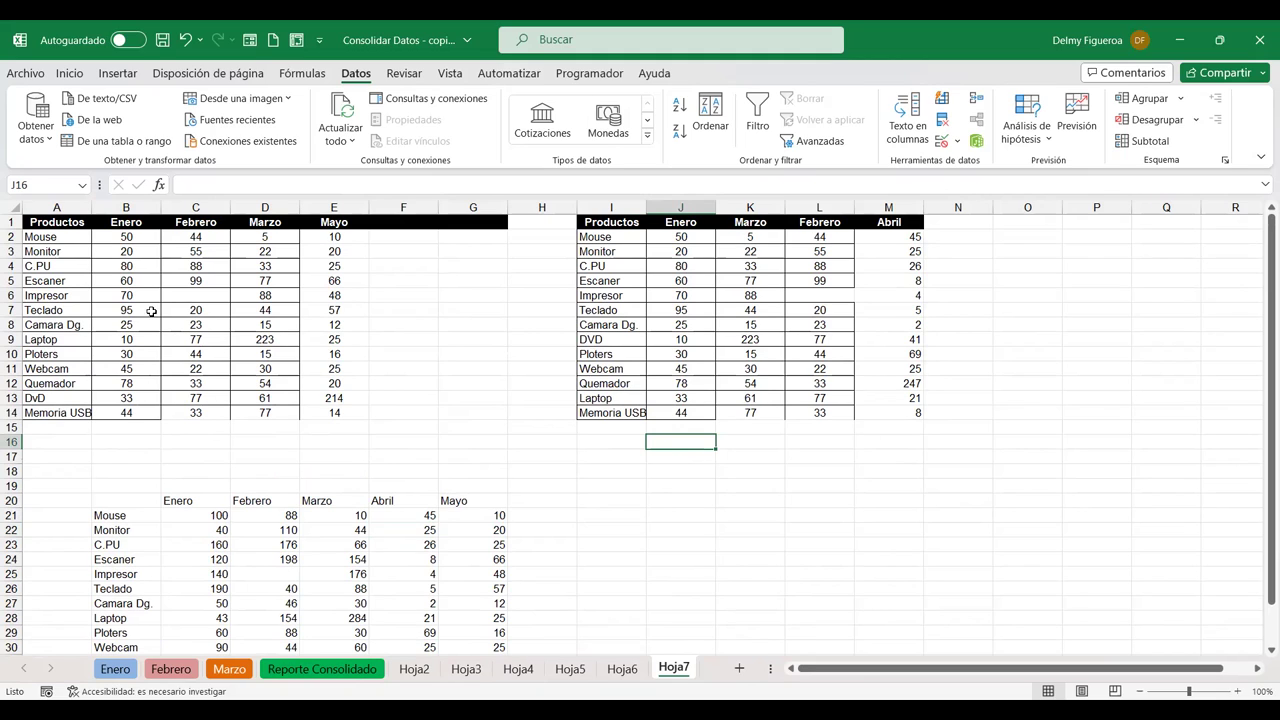
click(398, 233)
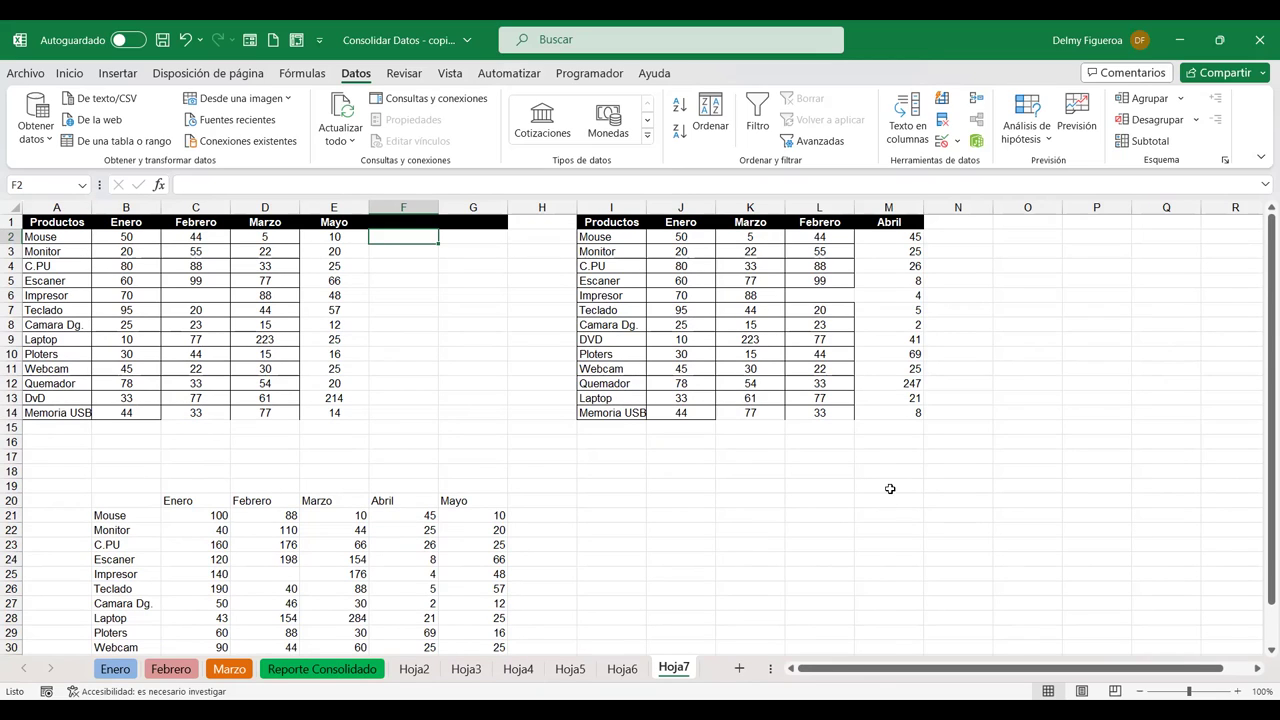
click(964, 235)
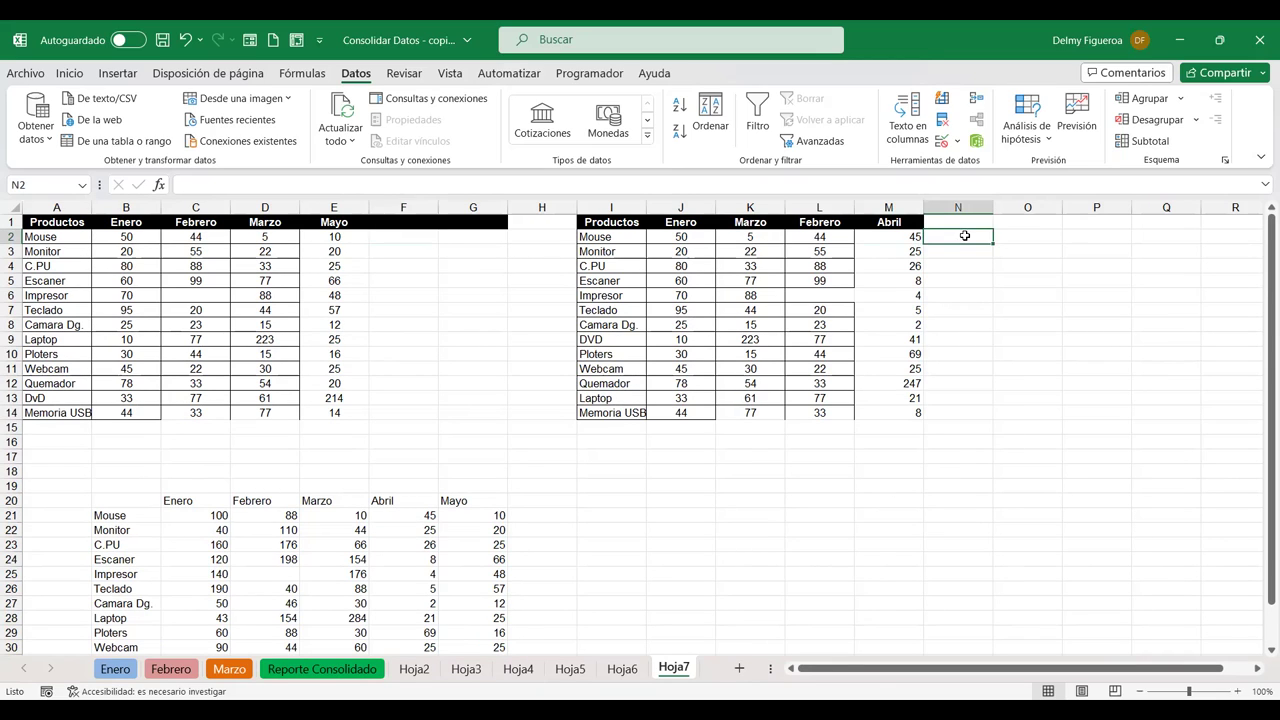
Browse the sheets in order from Enero, Febrero, Marzo and Reporte Consolidado through Hoja2 to Hoja7
click(116, 669)
click(170, 669)
click(232, 668)
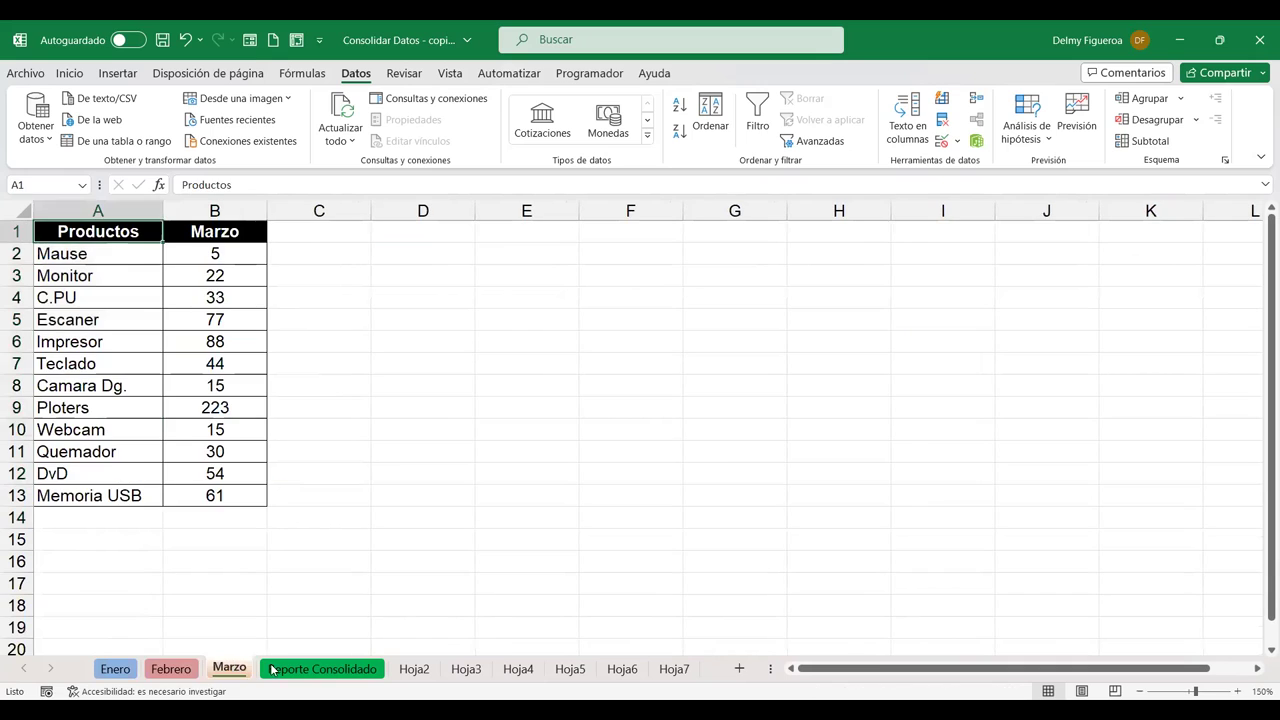
click(278, 669)
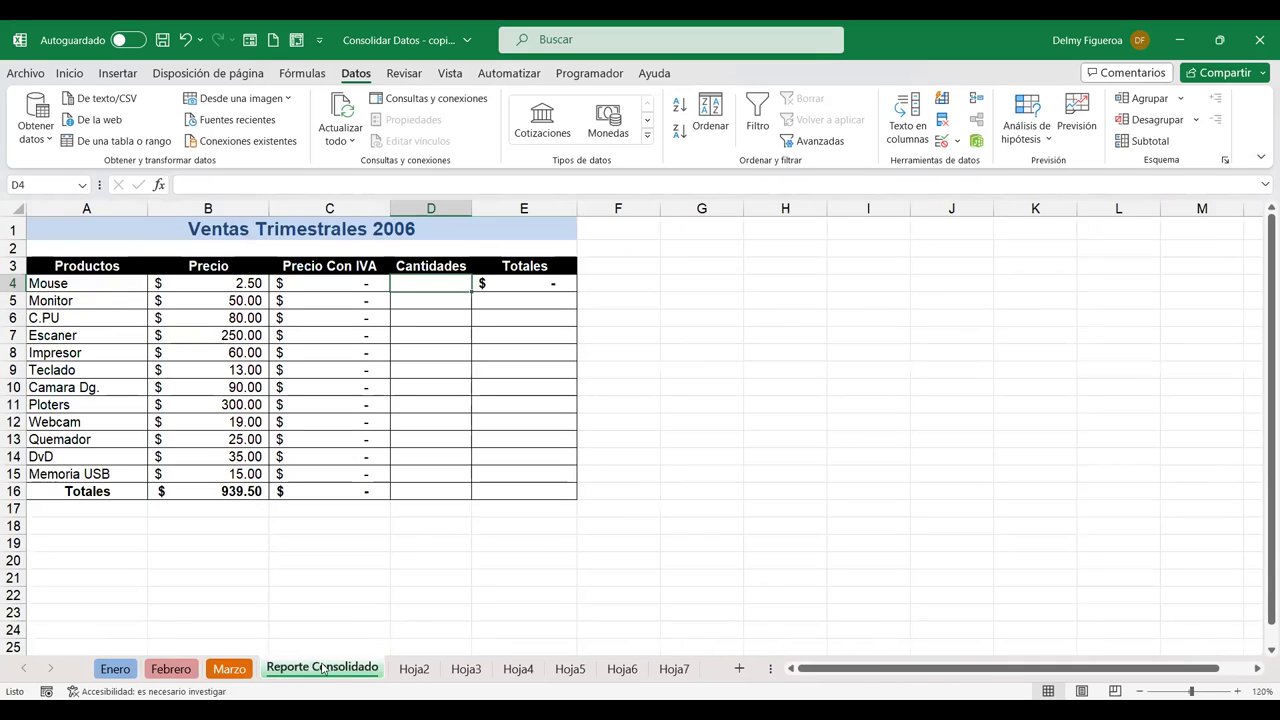
click(429, 669)
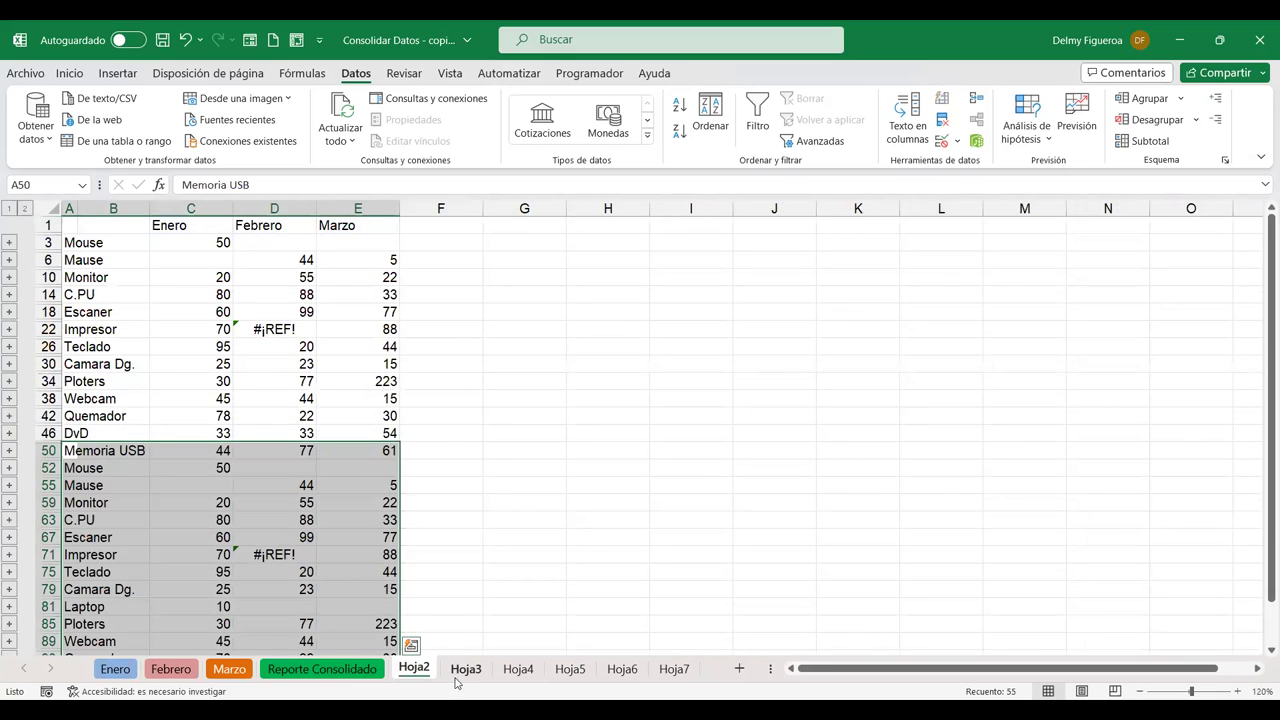
click(477, 670)
click(518, 670)
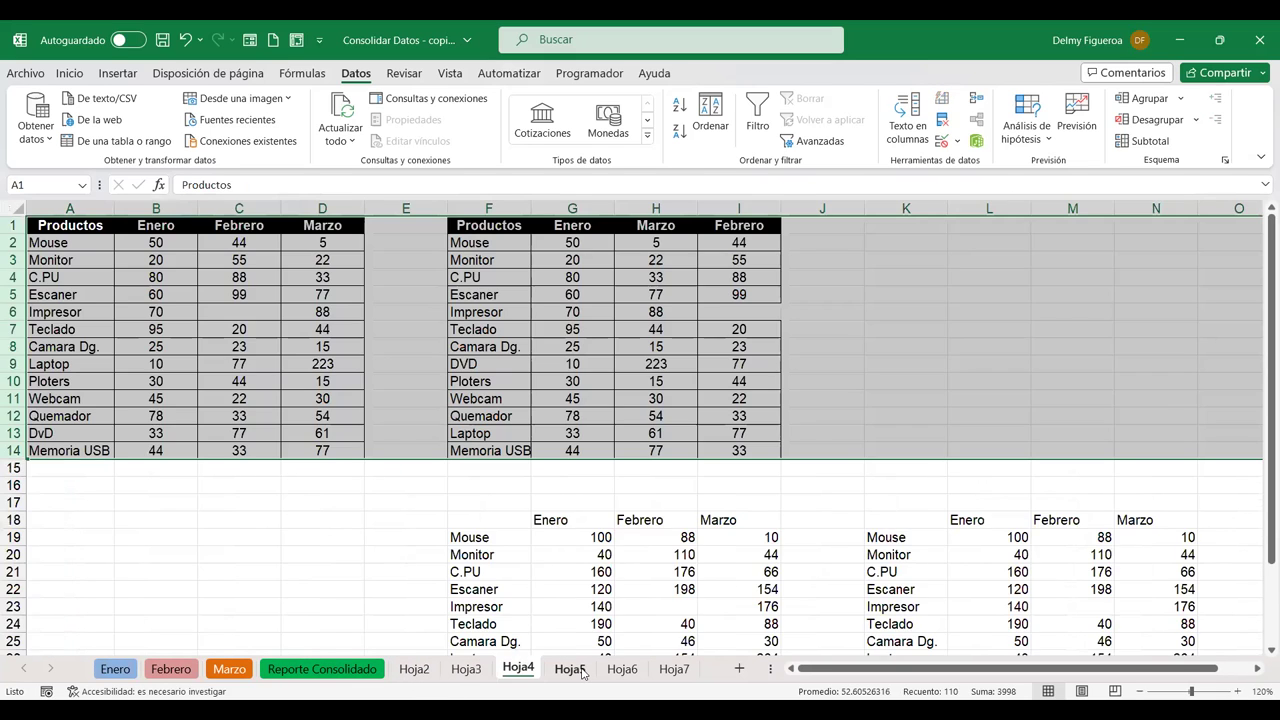
click(580, 671)
click(617, 671)
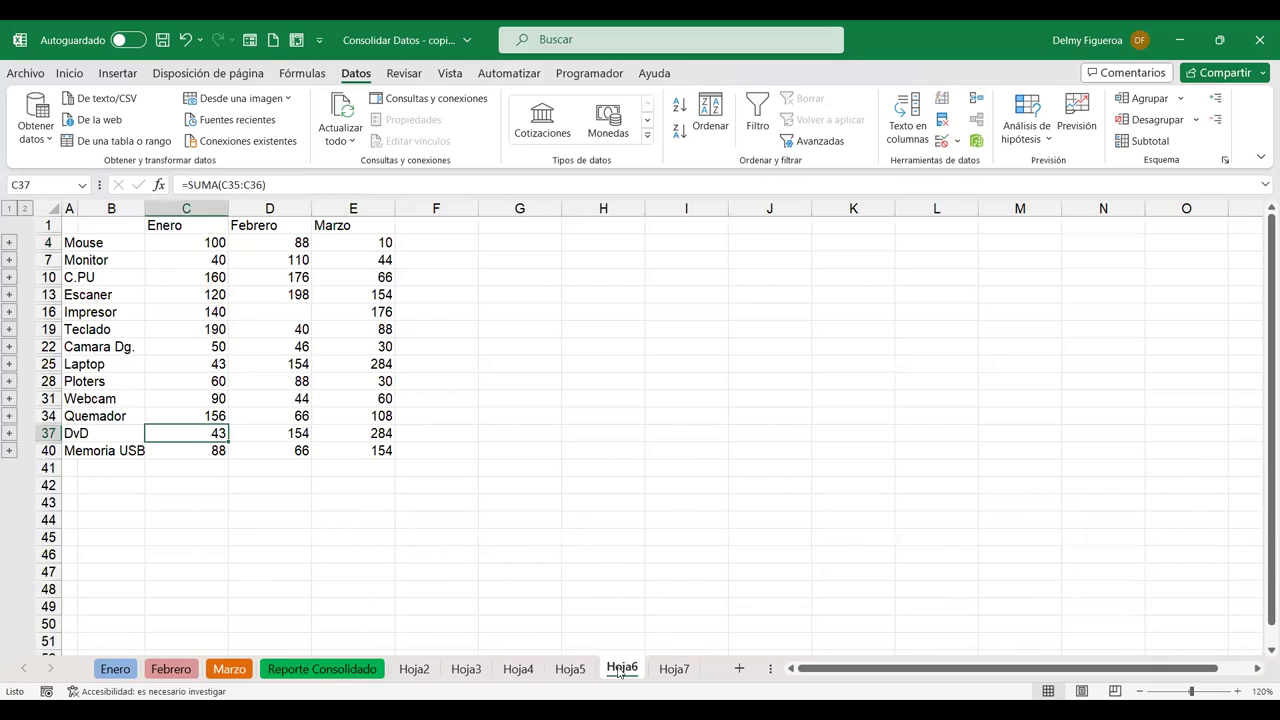
click(677, 670)
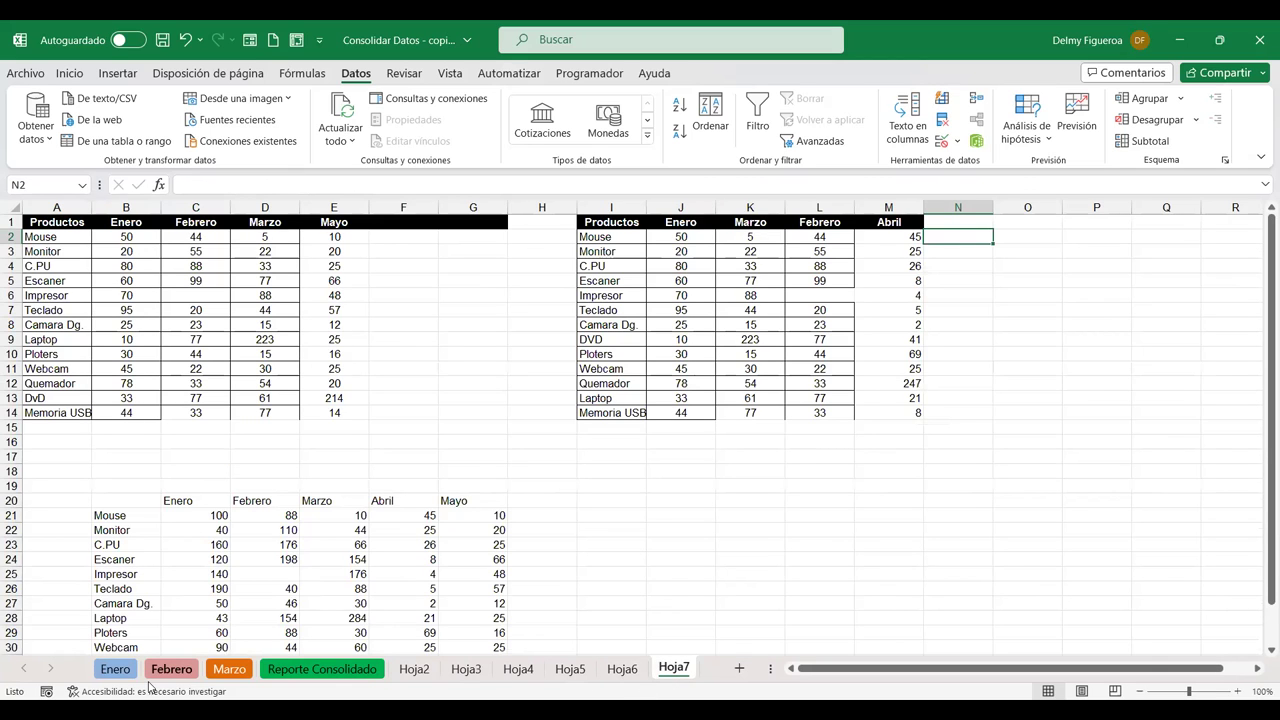
Step back through Hoja5, Hoja4 and Hoja3 to Reporte Consolidado, ending on Hoja2's outline groups
ctrl+click(625, 672)
click(566, 670)
click(518, 670)
click(466, 670)
click(414, 670)
click(322, 668)
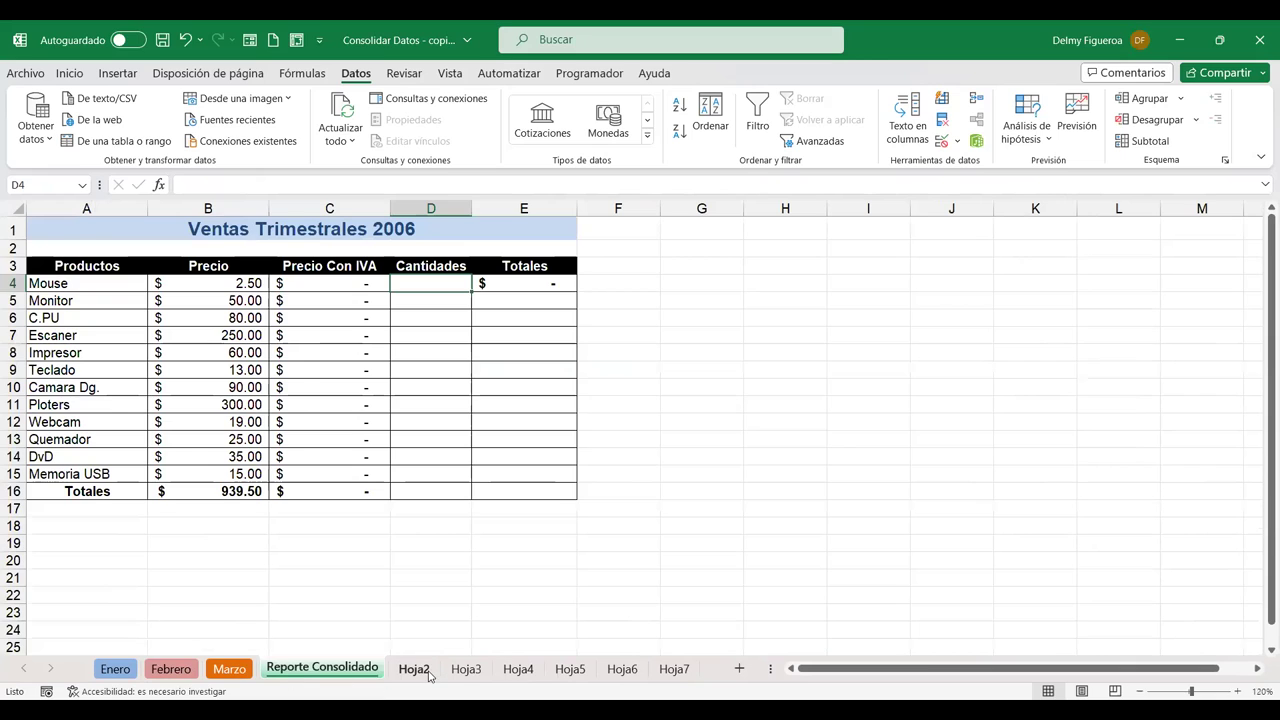
click(414, 669)
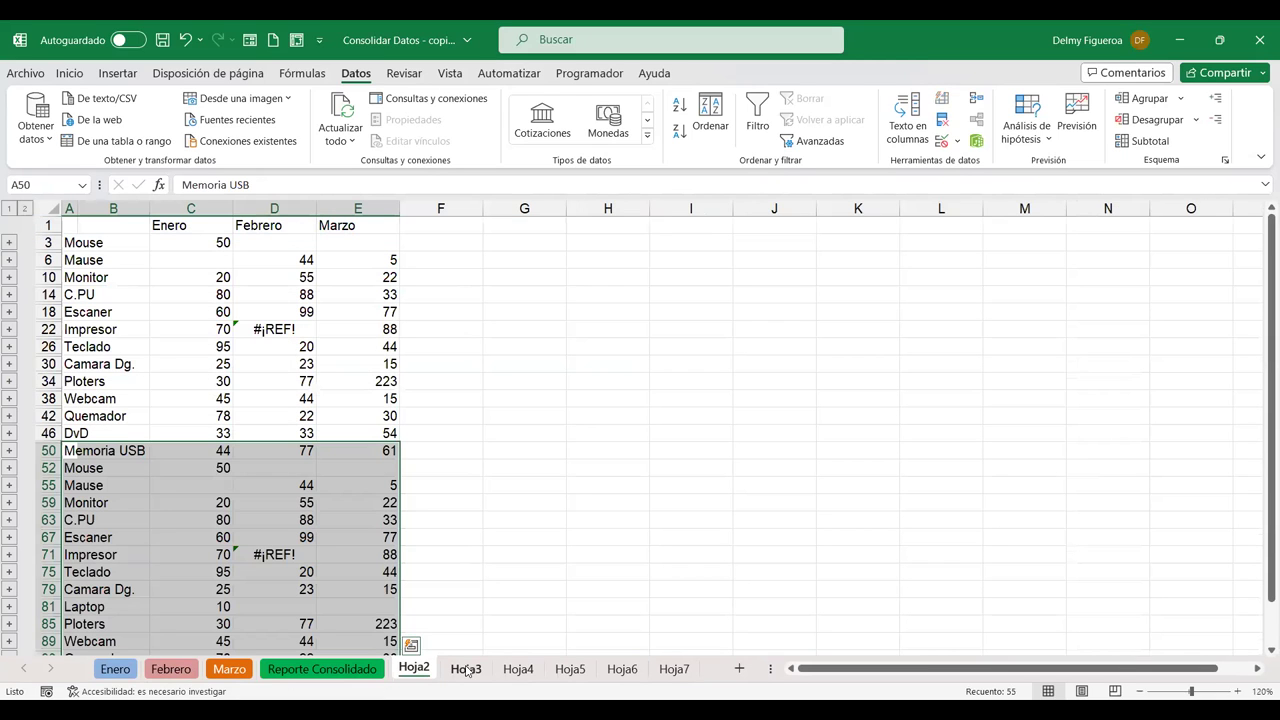
click(10, 243)
click(23, 209)
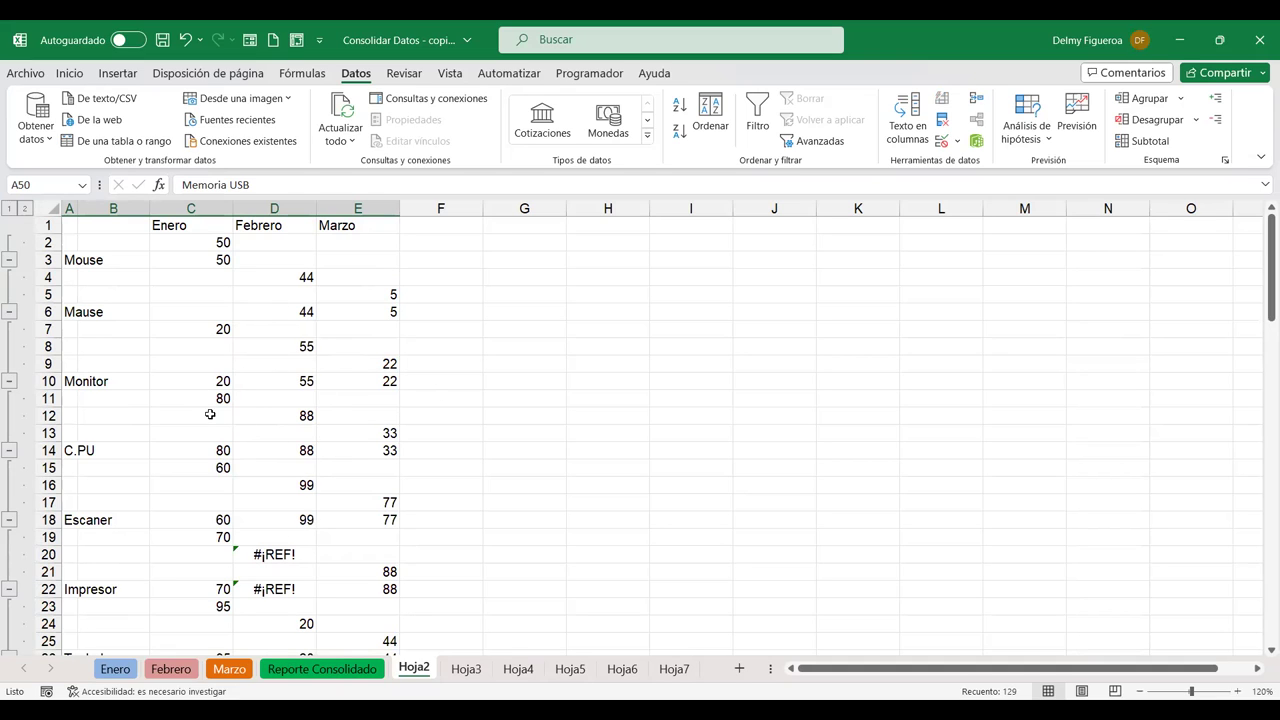
click(8, 208)
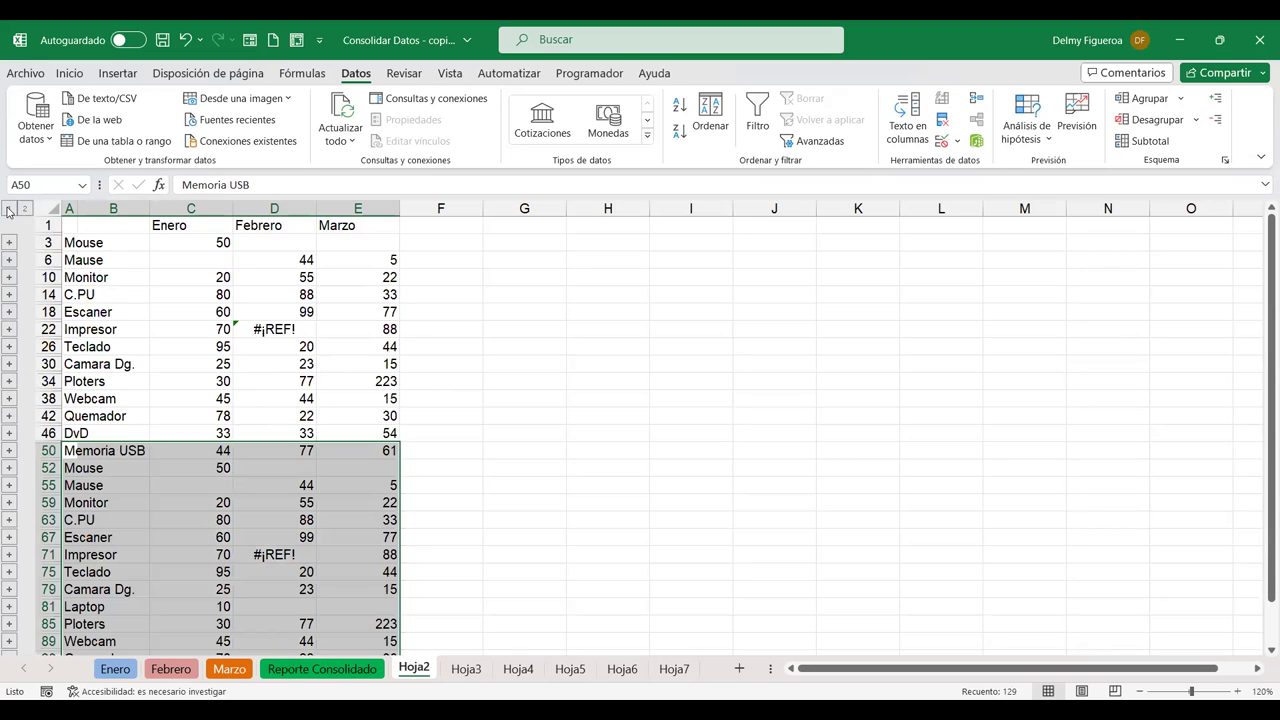
click(299, 328)
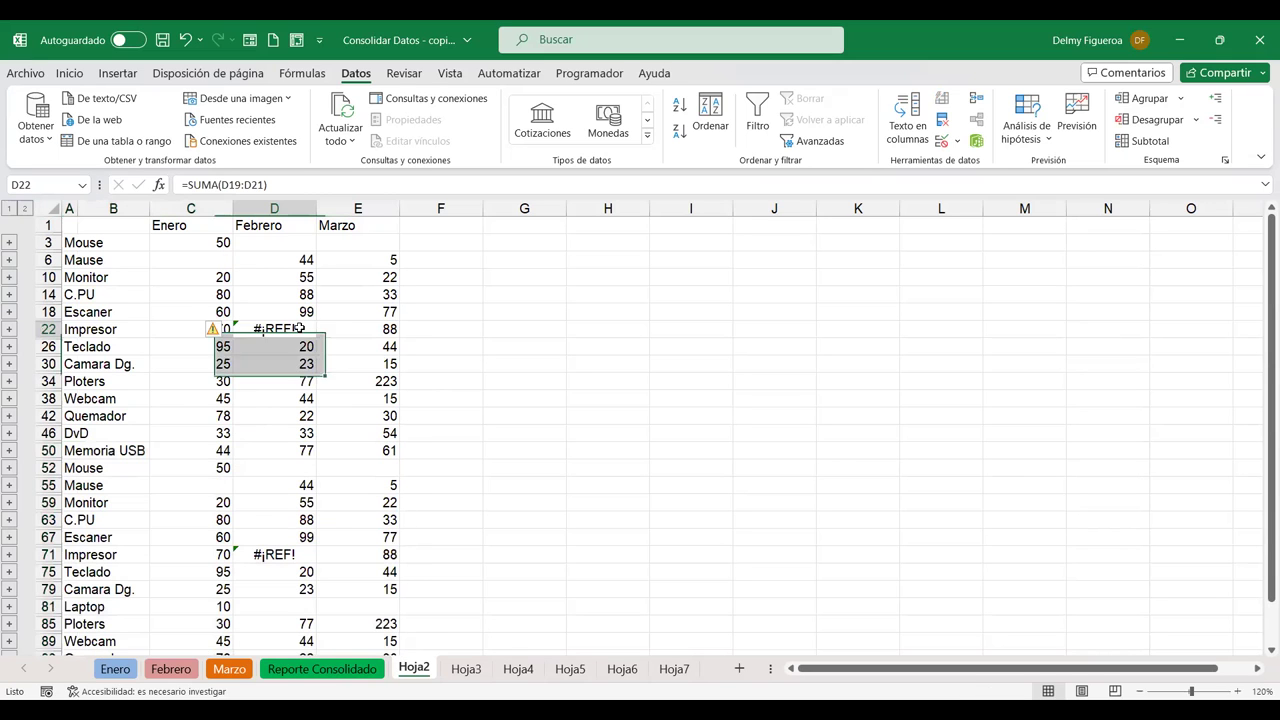